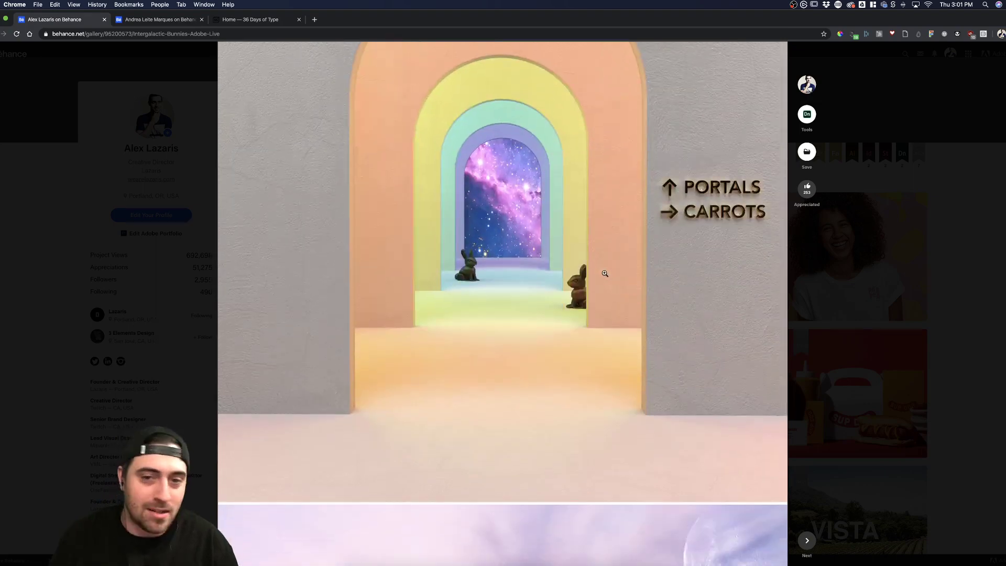
- Look through the renders of the Intergalactic Bunnies project, including a close view of the Portals and Carrots wall sign
scroll(605, 273, "down", 4)
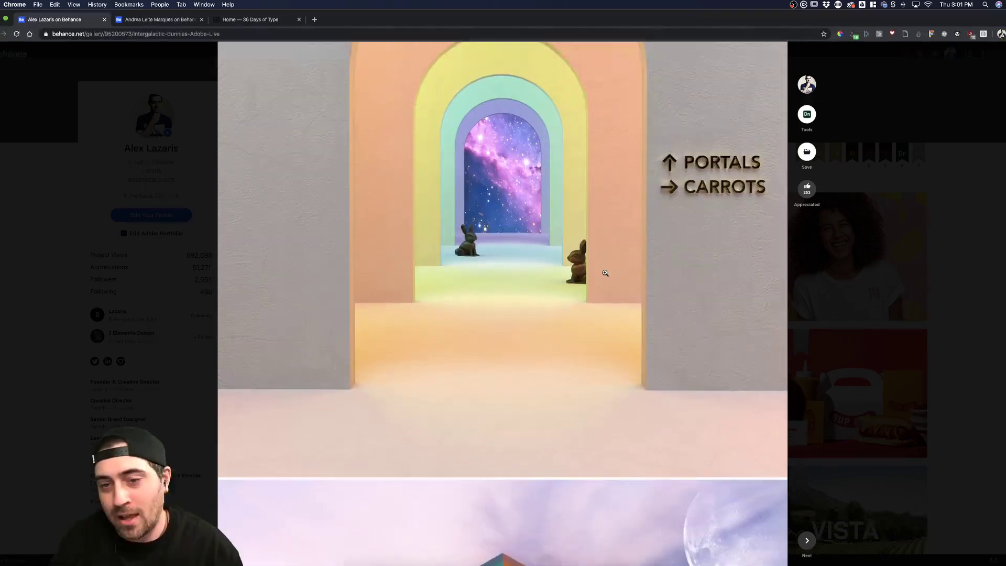
scroll(605, 273, "up", 4)
scroll(713, 201, "up", 5, "ctrl")
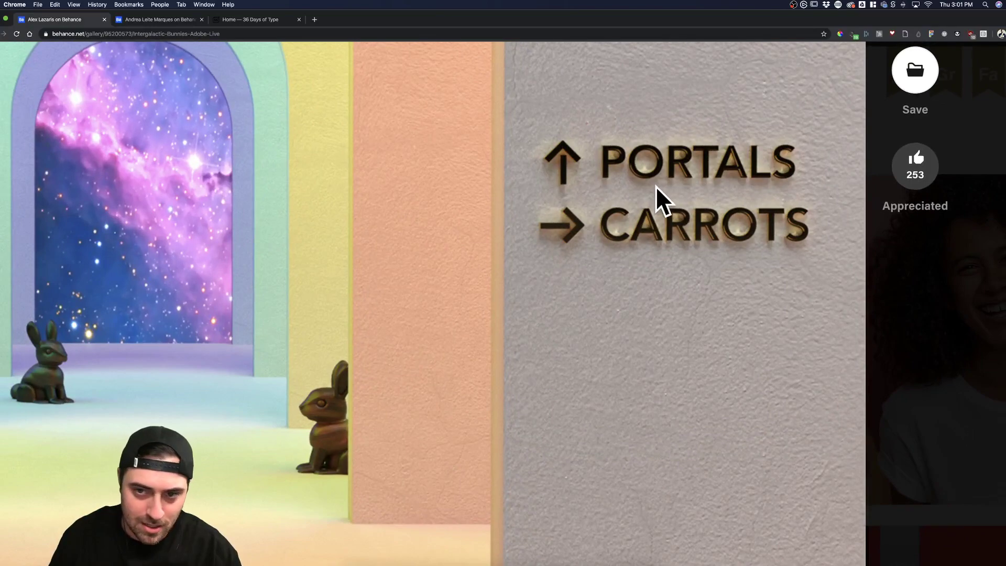
scroll(658, 197, "down", 5, "ctrl")
scroll(653, 192, "down", 10)
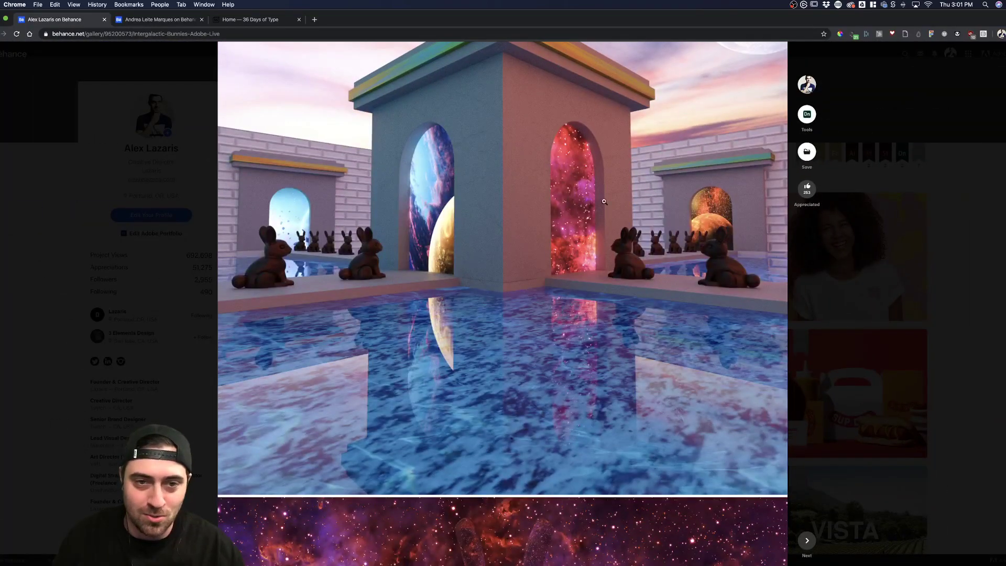
scroll(517, 227, "down", 7)
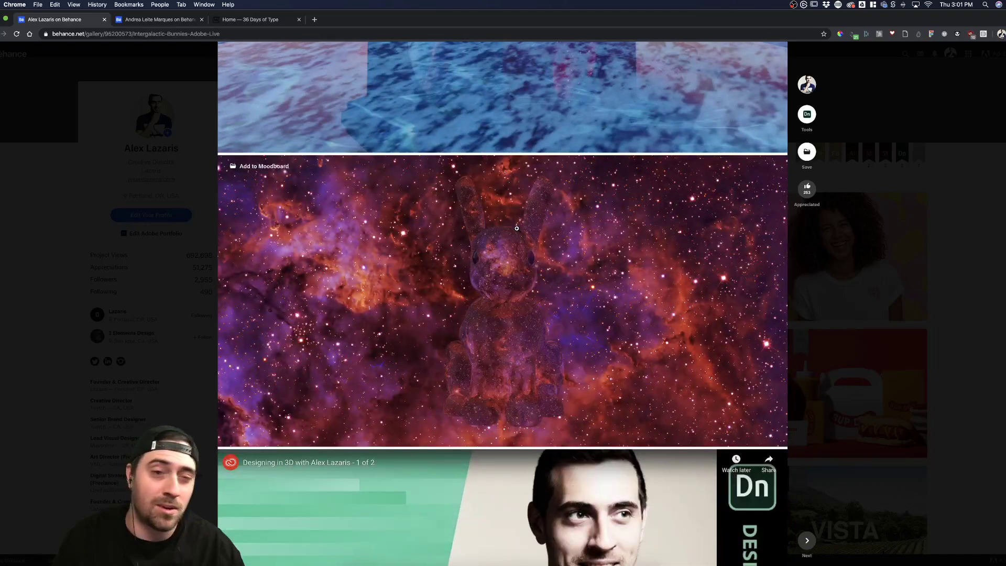
scroll(517, 227, "down", 3)
- View The Bunny Tutorial project on the other designer's Behance profile, reading its description and viewing both scenes, and close that page
left_click(157, 19)
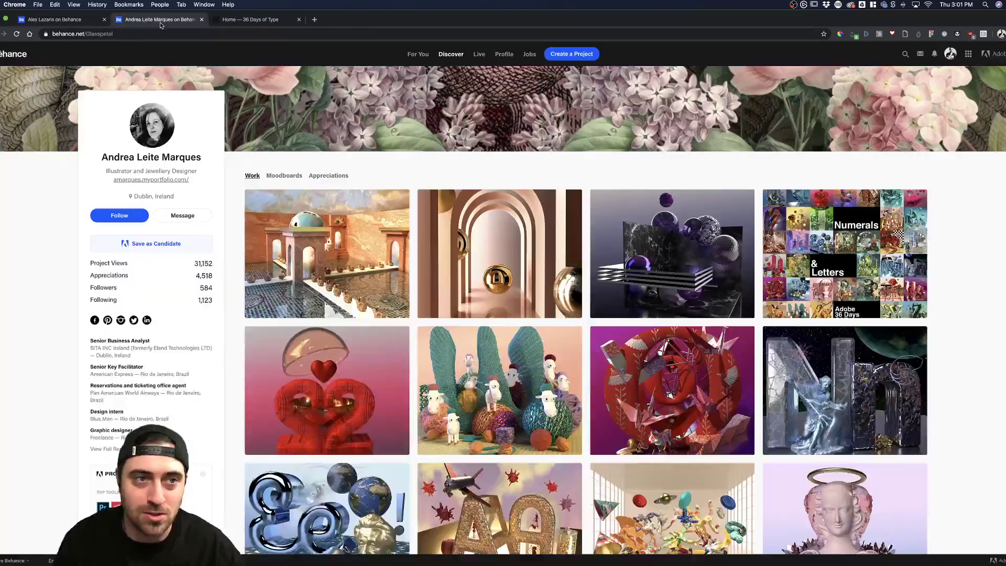
left_click(352, 252)
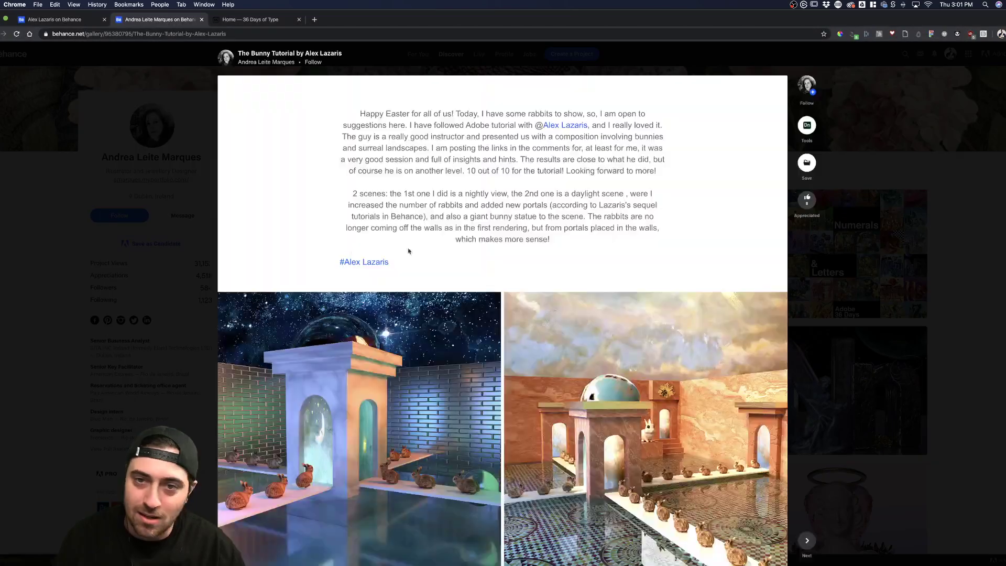
scroll(504, 253, "down", 4)
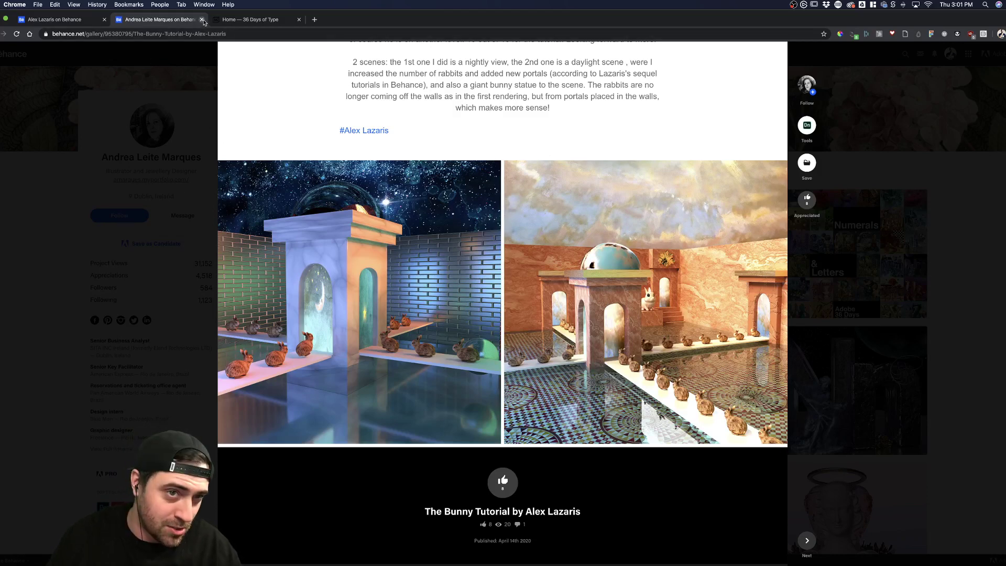
left_click(202, 19)
- Open the 36 Days of Type- Dimension project from the profile's work and examine its description and letter renders
left_click(189, 155)
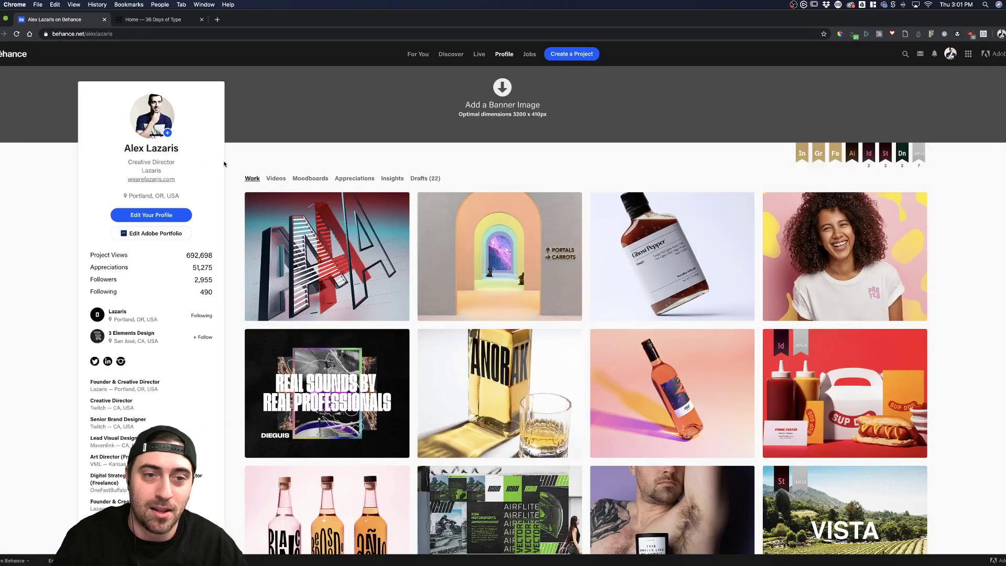
left_click(359, 229)
scroll(682, 399, "down", 15)
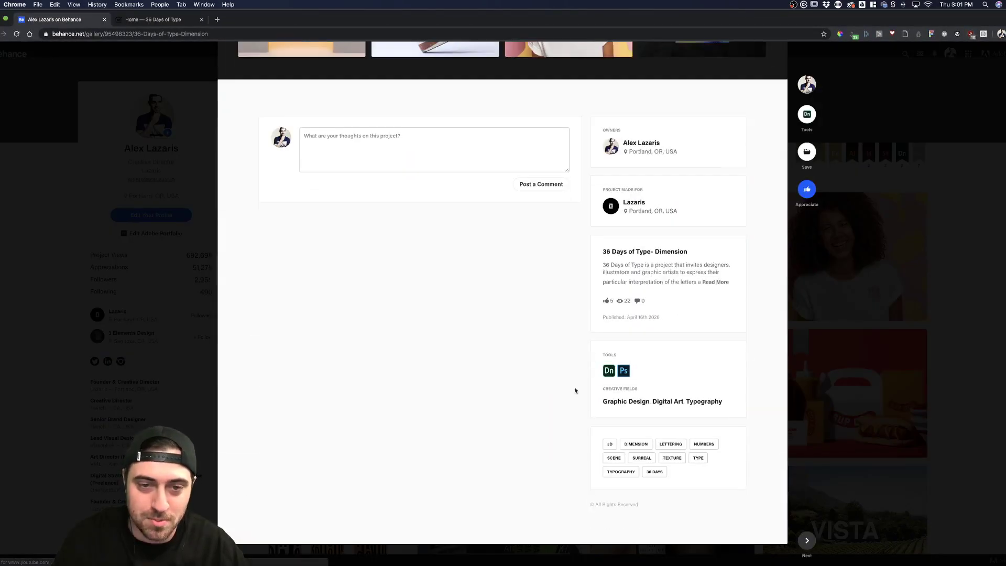
scroll(435, 168, "up", 15)
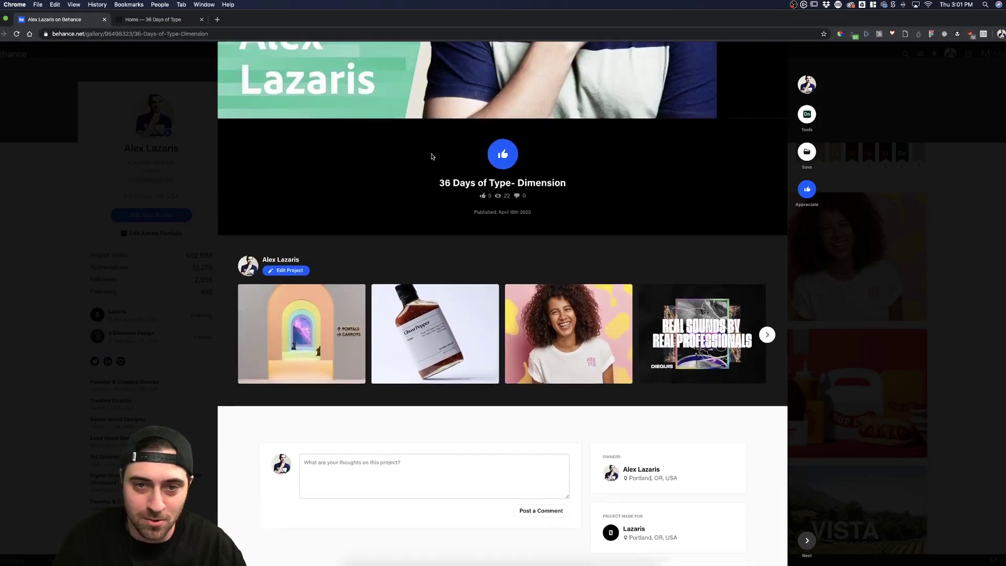
scroll(432, 156, "up", 10)
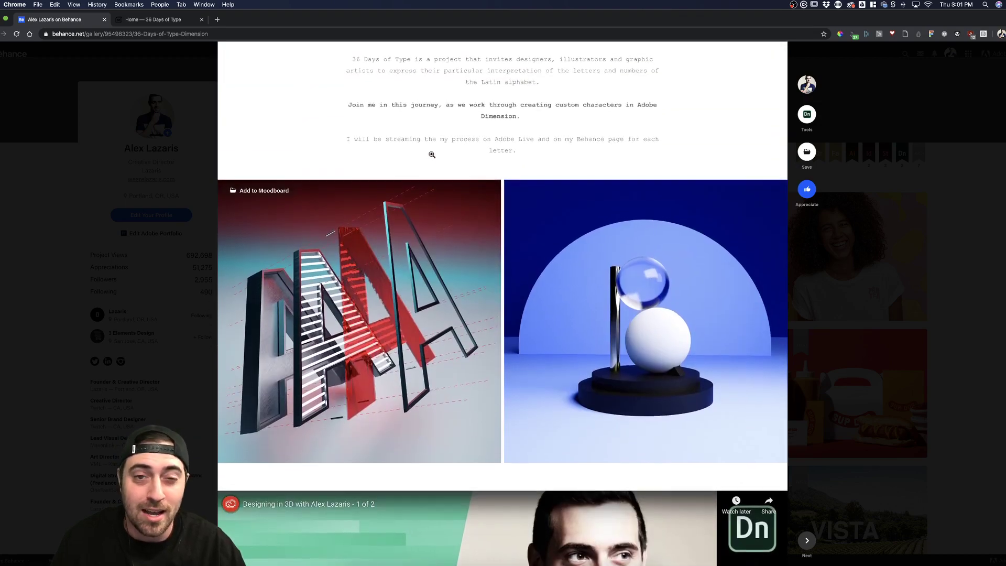
scroll(432, 156, "up", 3)
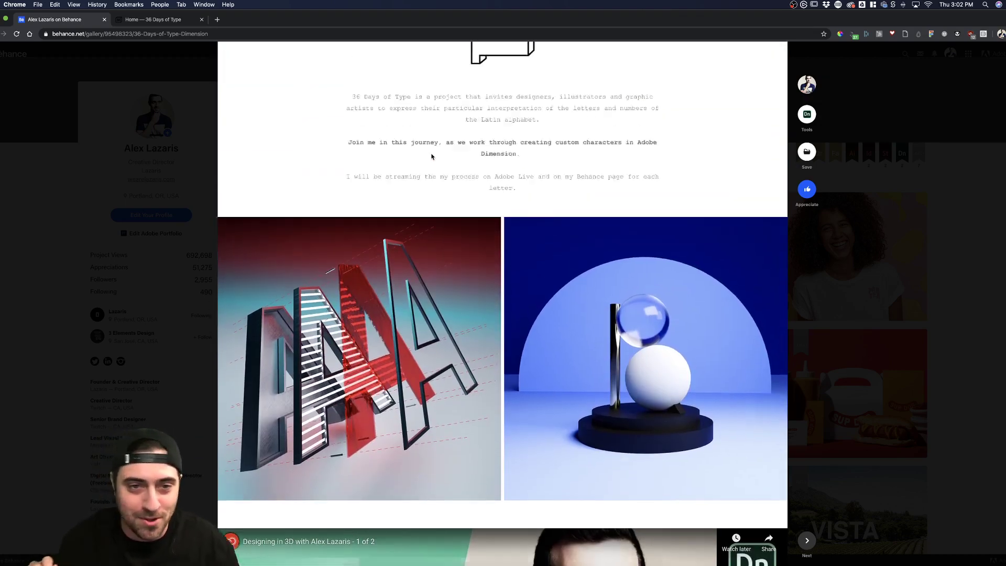
scroll(432, 156, "down", 3)
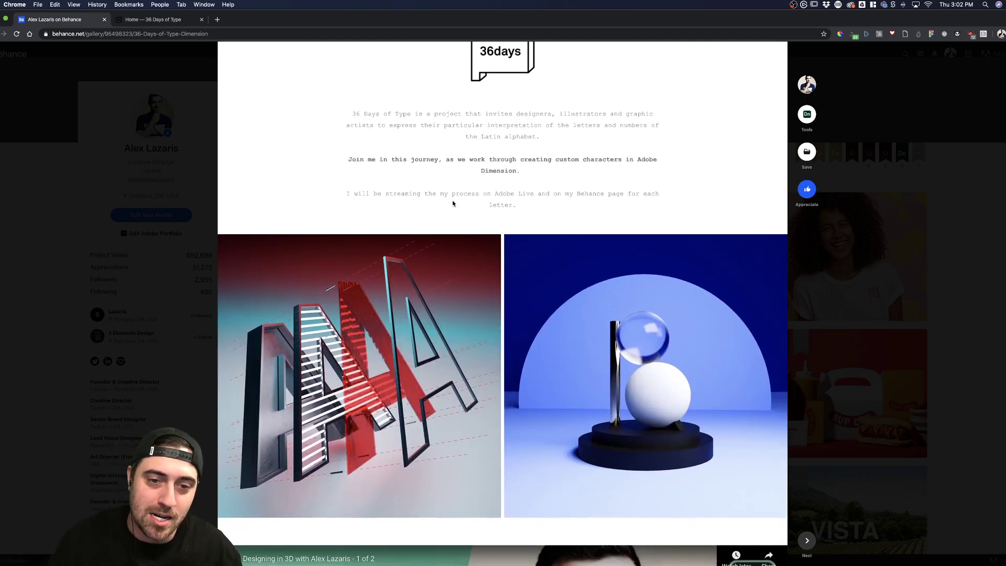
scroll(454, 203, "down", 1)
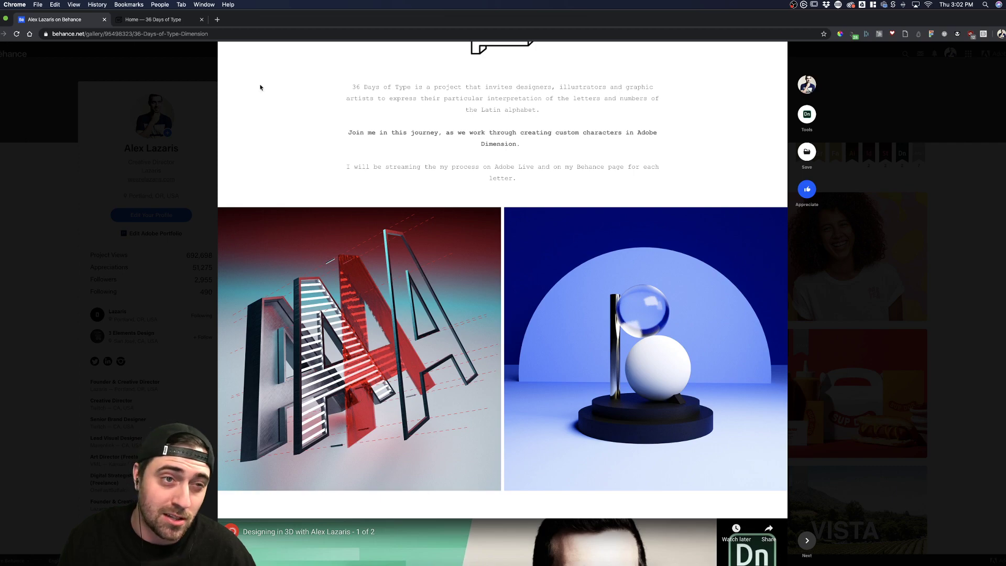
- Look over the 36 Days of Type website's home page and close it
left_click(139, 21)
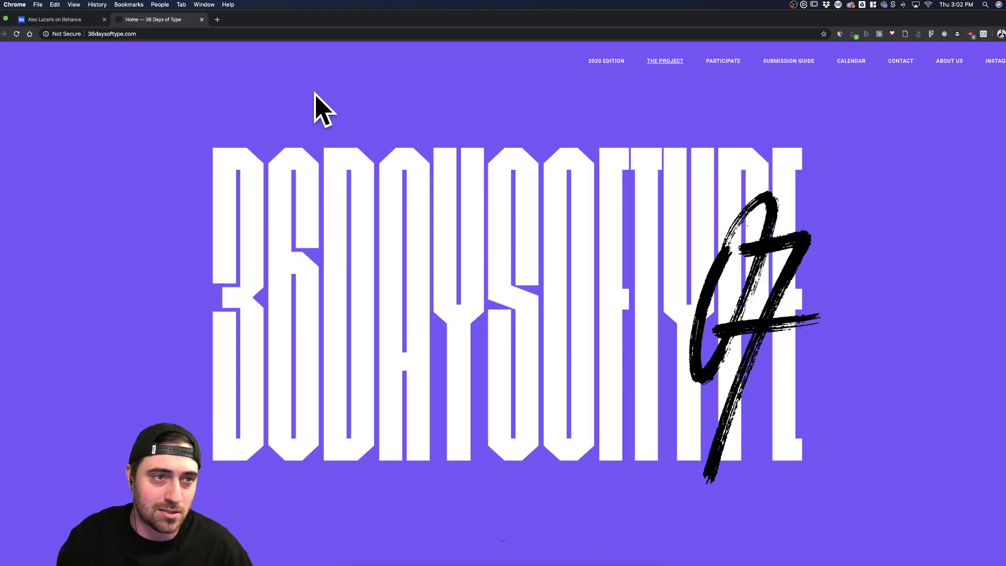
scroll(393, 142, "down", 10)
scroll(393, 142, "up", 5)
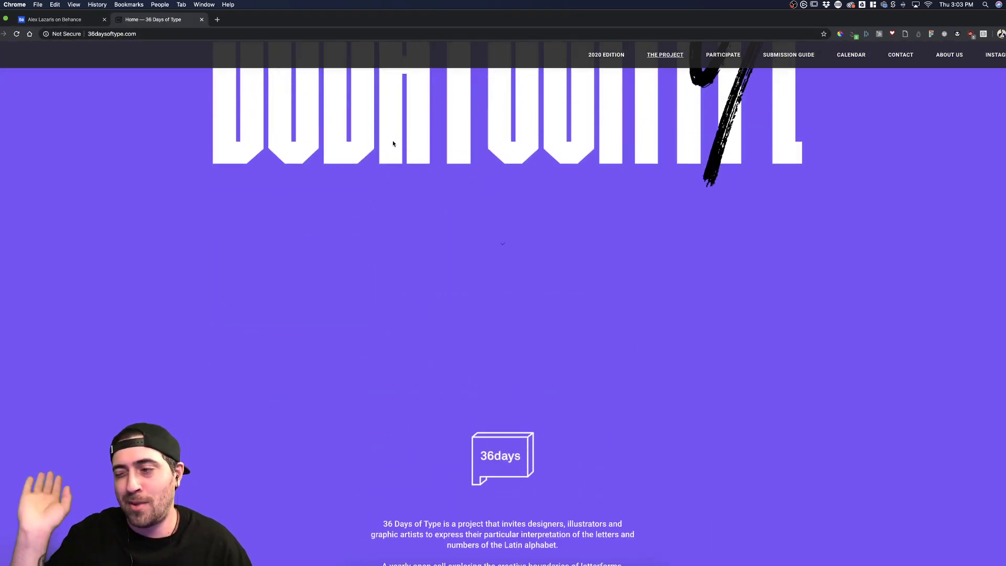
left_click(202, 20)
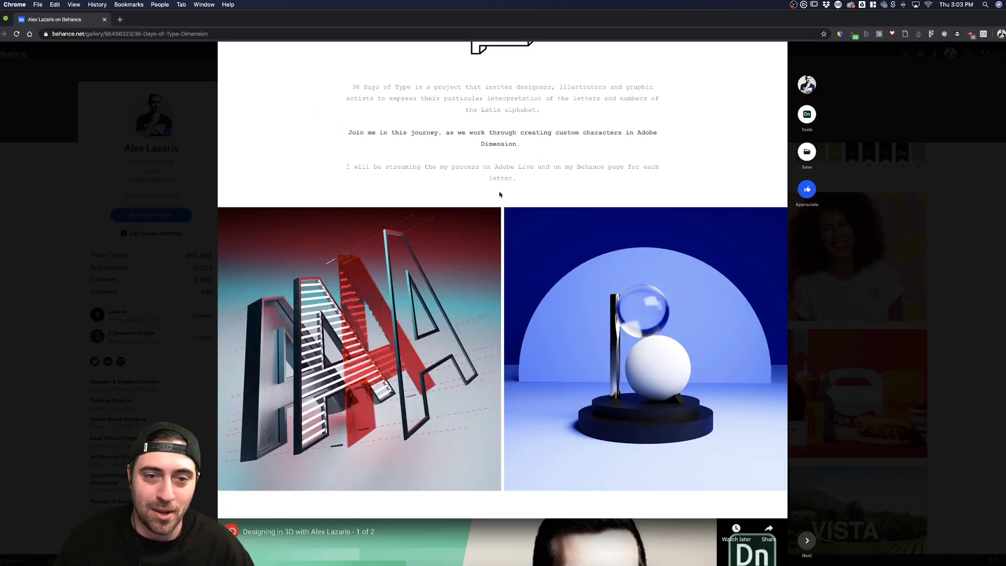
- Leave the 36 Days of Type project and look over the profile's published videos before returning to its work
scroll(498, 193, "down", 5)
scroll(490, 268, "up", 6)
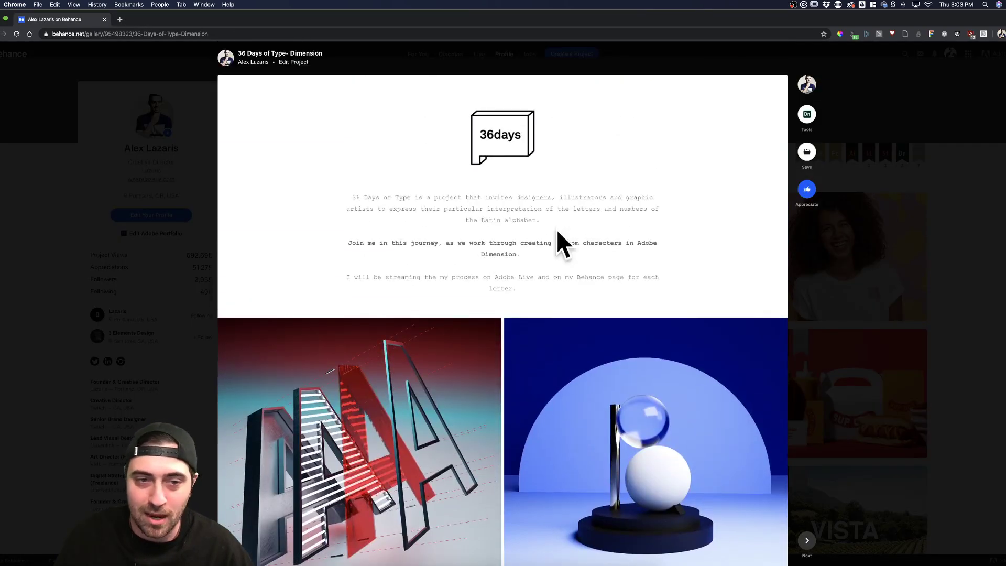
left_click(210, 192)
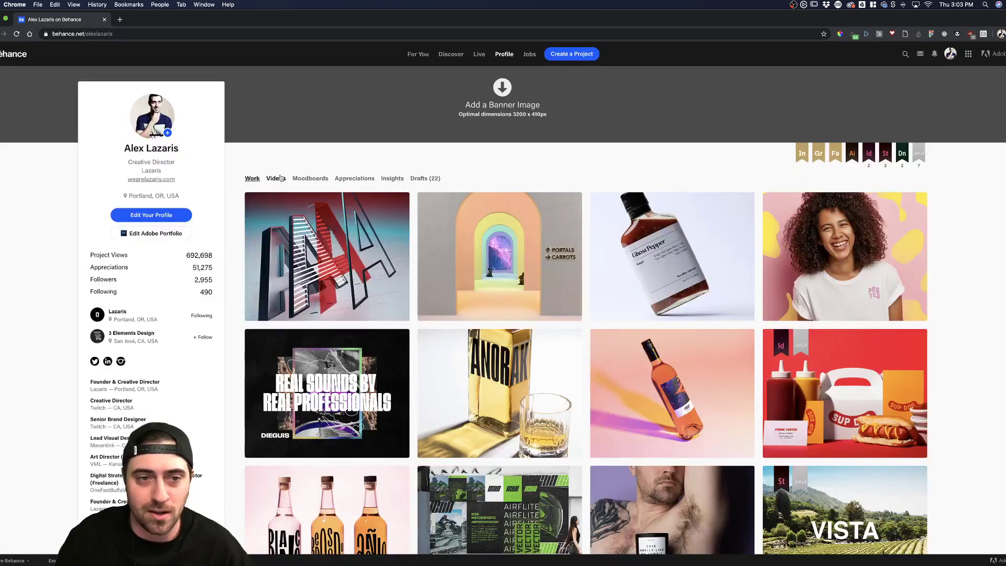
left_click(277, 187)
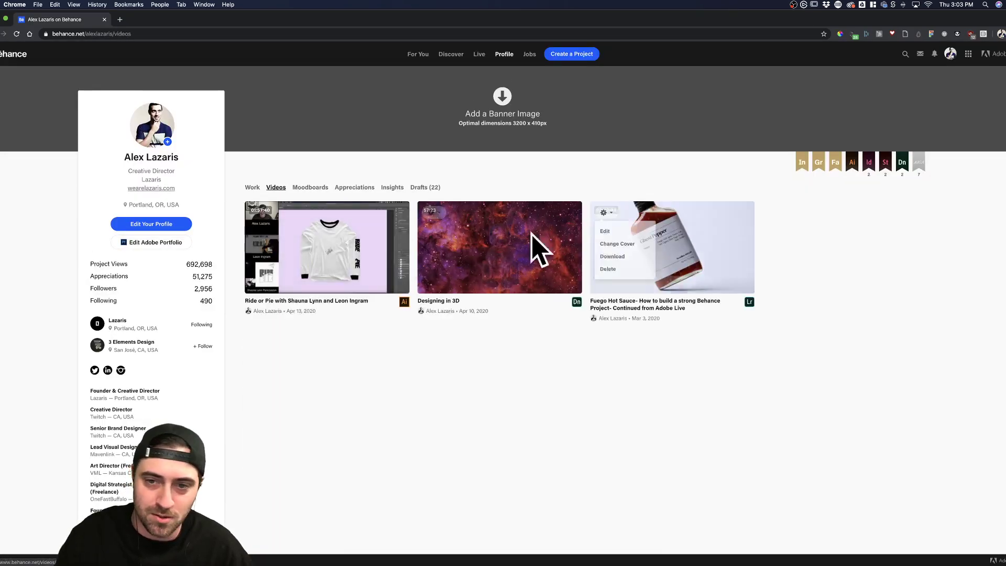
left_click(254, 189)
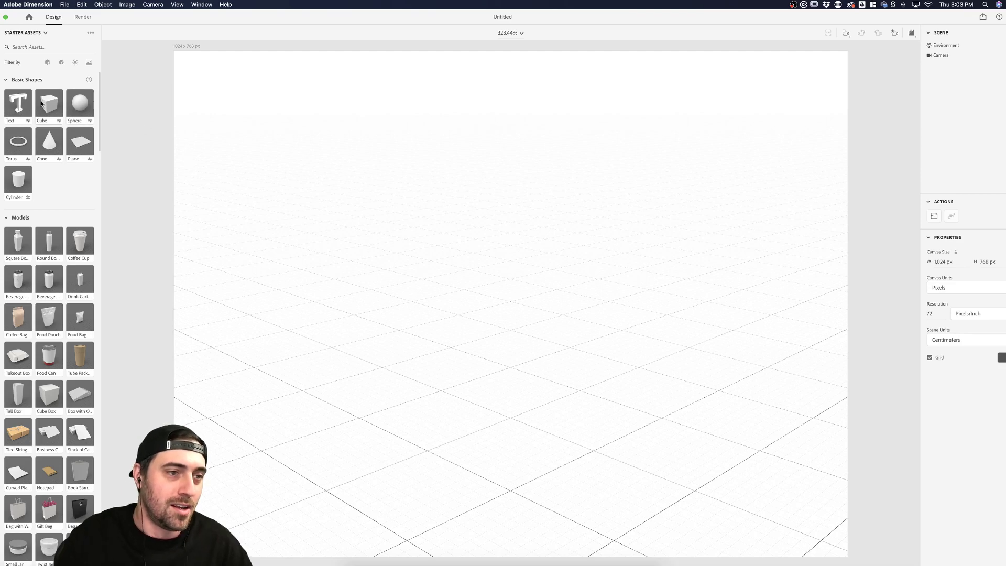
- In Adobe Dimension, add a 3D text object to the scene and try the frosted glass and damaged materials on it
left_click_drag(26, 102, 453, 333)
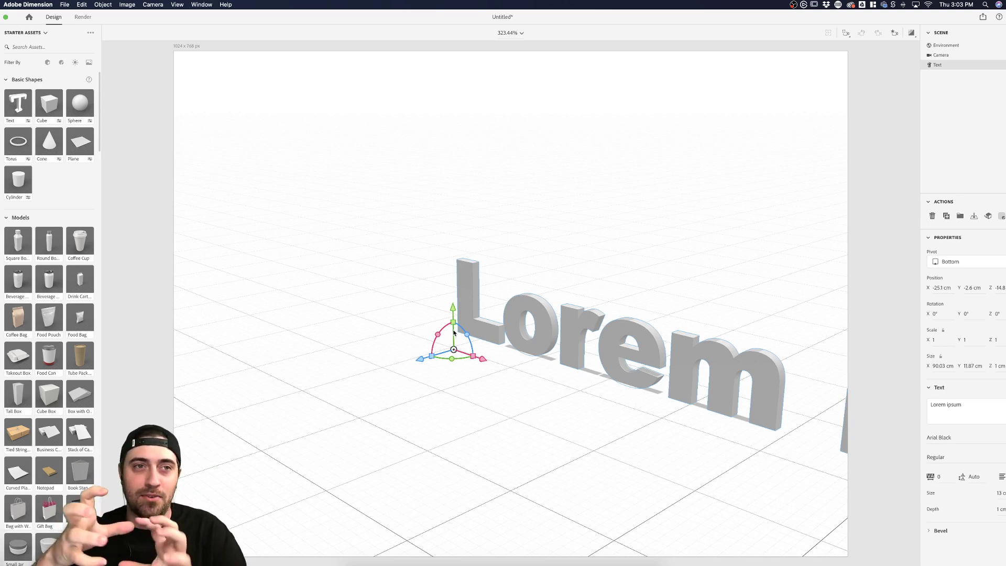
left_click(62, 62)
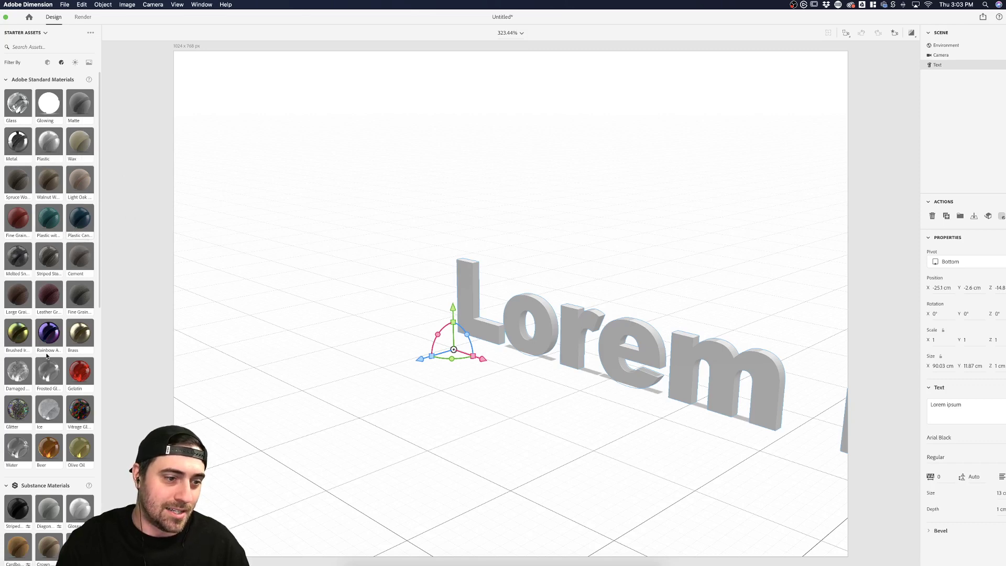
left_click_drag(53, 374, 448, 297)
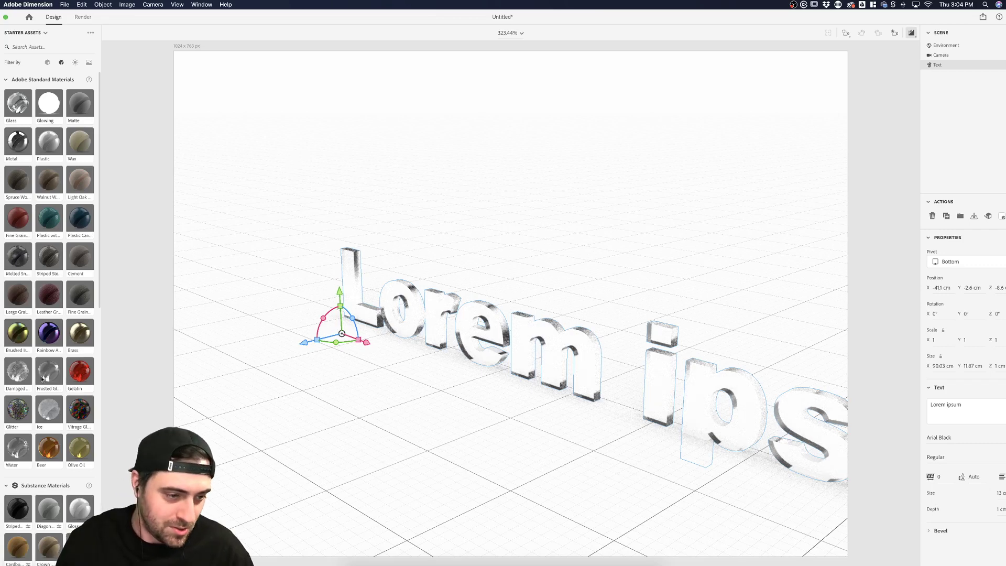
left_click_drag(14, 374, 412, 301)
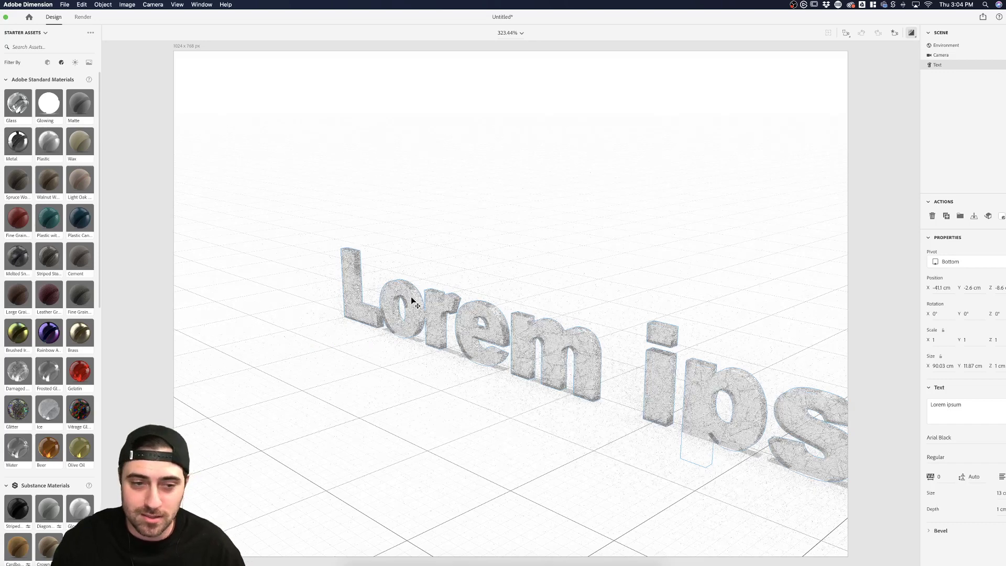
- Inspect the text object's surface materials, delete the text from the scene and filter the starter assets to models
double_click(412, 299)
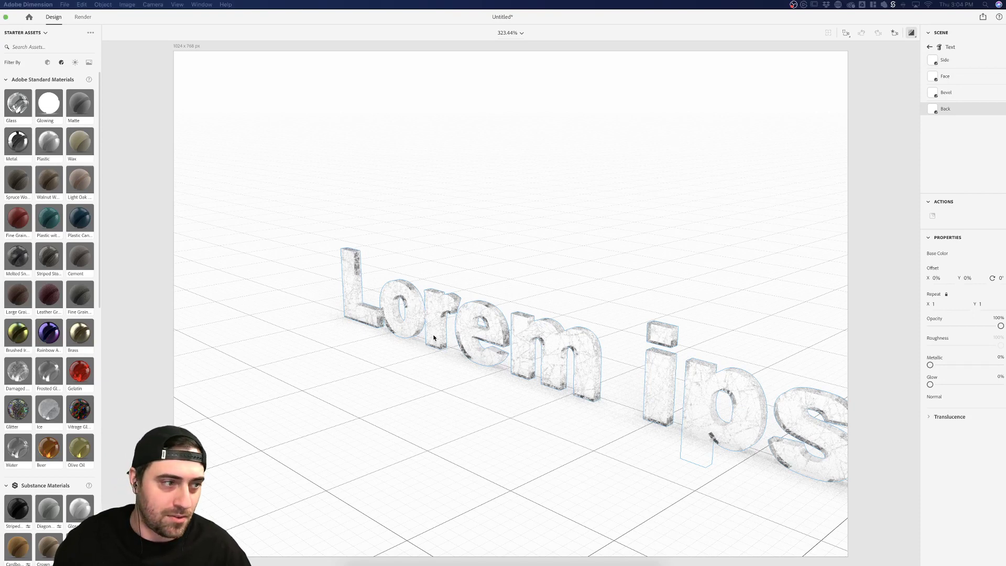
left_click(360, 286)
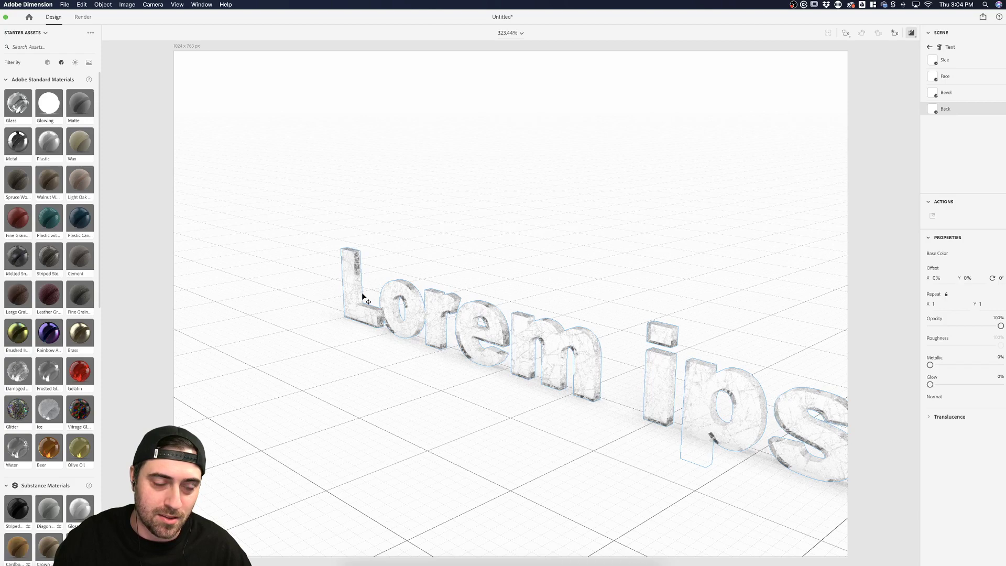
scroll(363, 297, "down", 5)
left_click(312, 229)
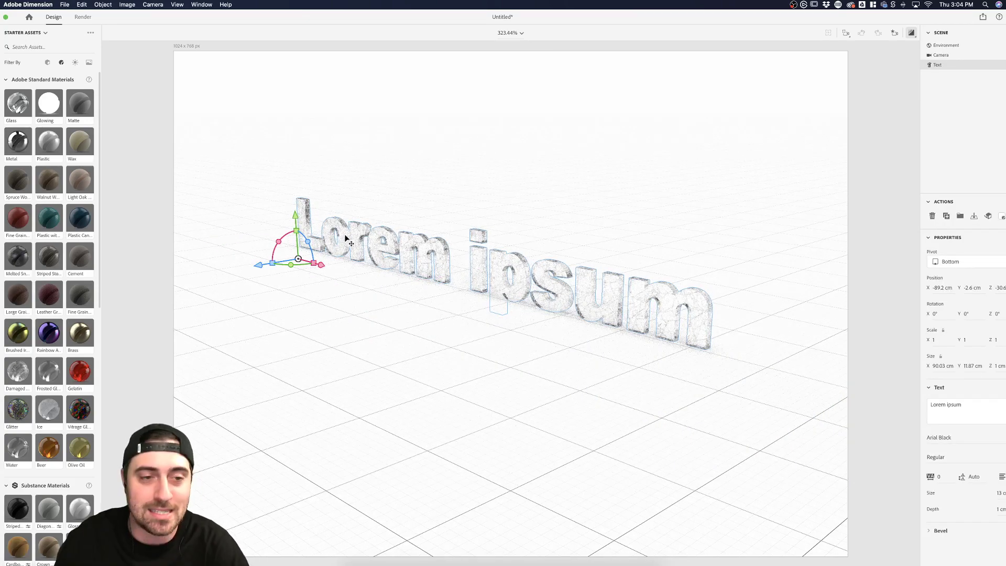
key("Delete")
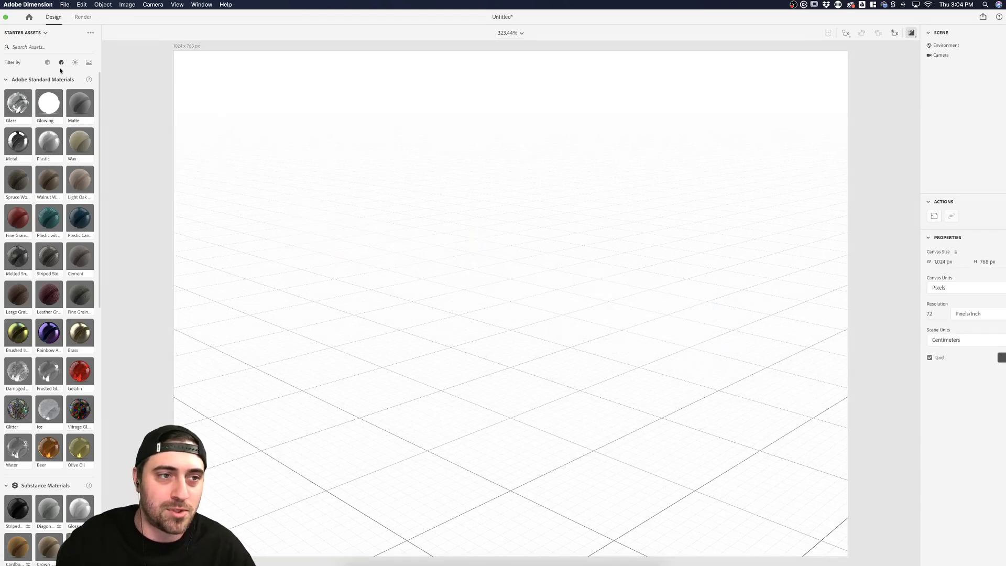
left_click(49, 63)
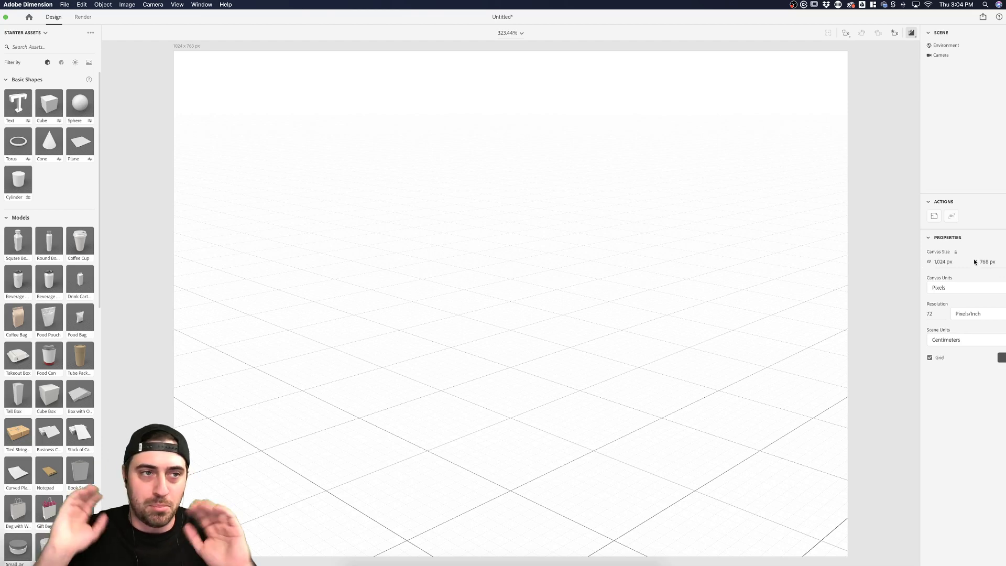
- Set the canvas size to 1000 px wide by 1000 px high
left_click(936, 264)
type("1000")
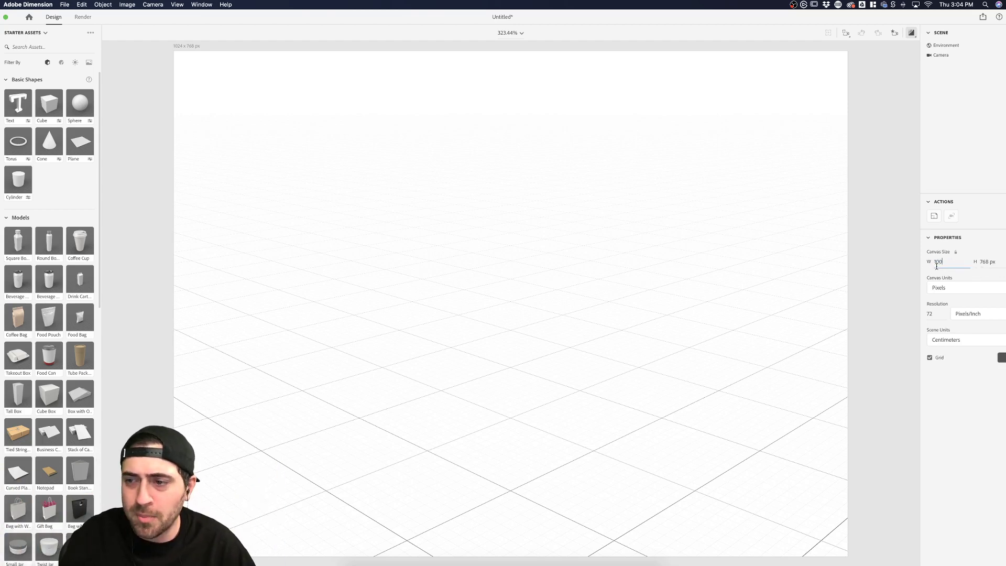
left_click(988, 263)
type("1000")
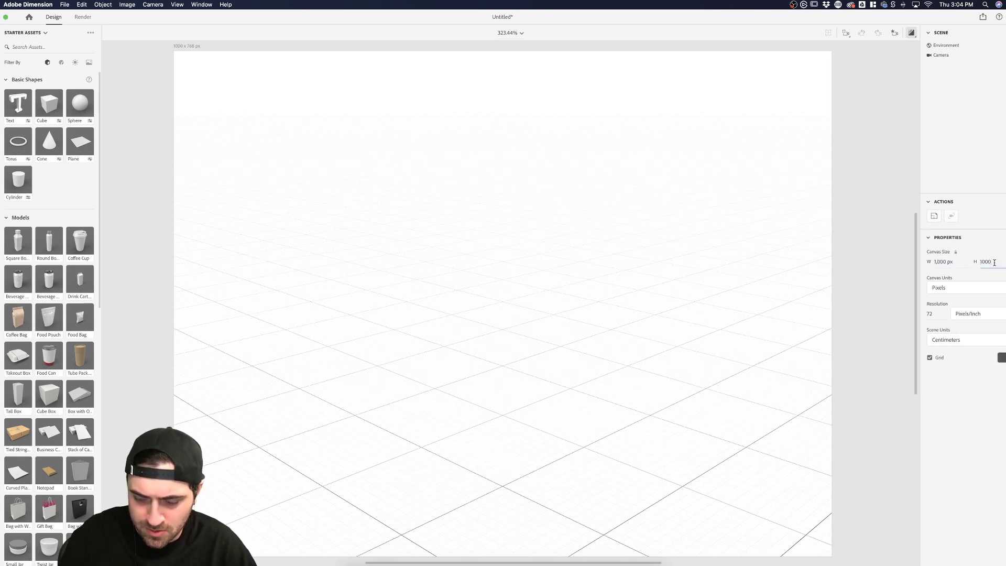
key("Return")
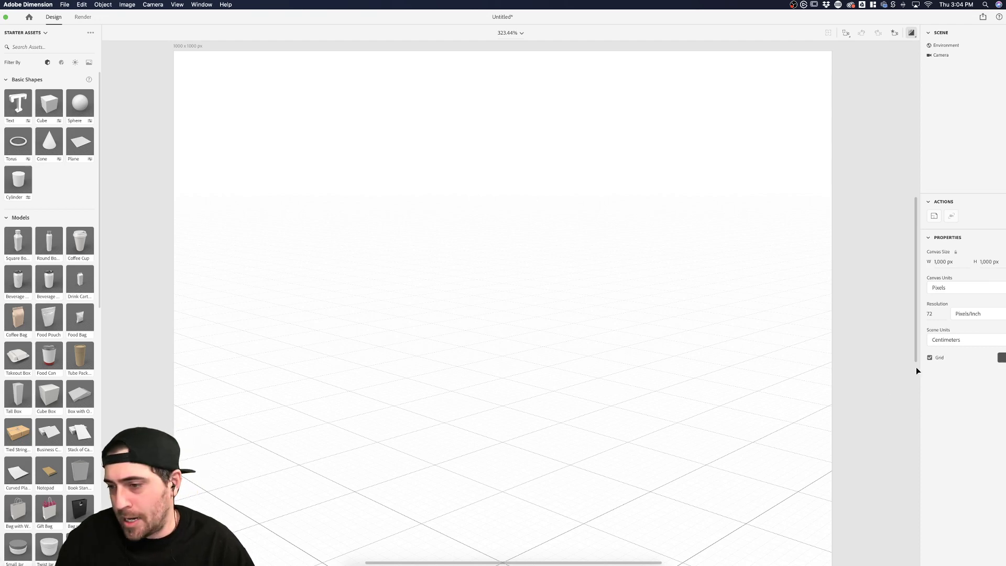
- Rotate the camera to look straight down at the ground plane, with rotation X 0°, Y 90° and Z 89°
left_click(943, 56)
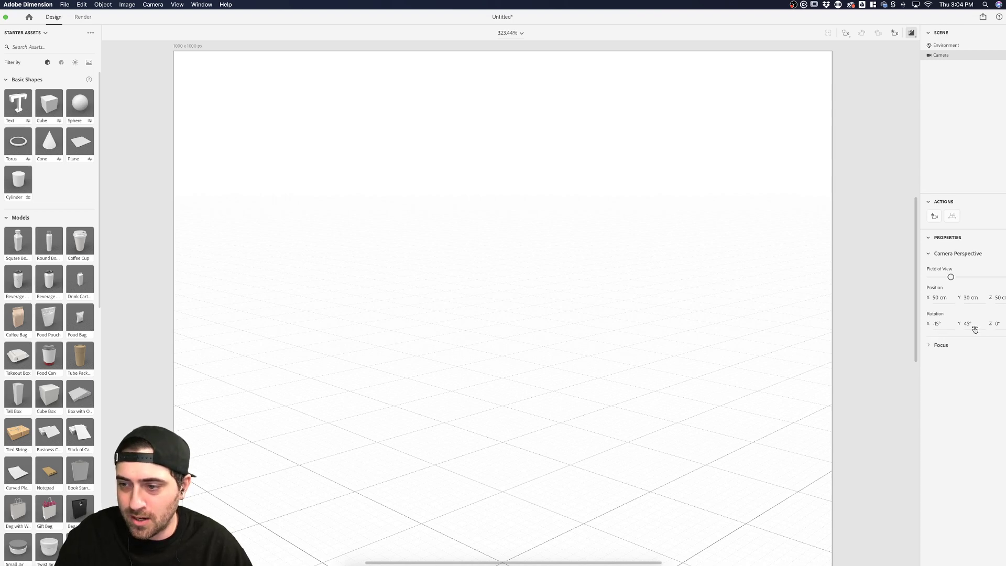
left_click(997, 325)
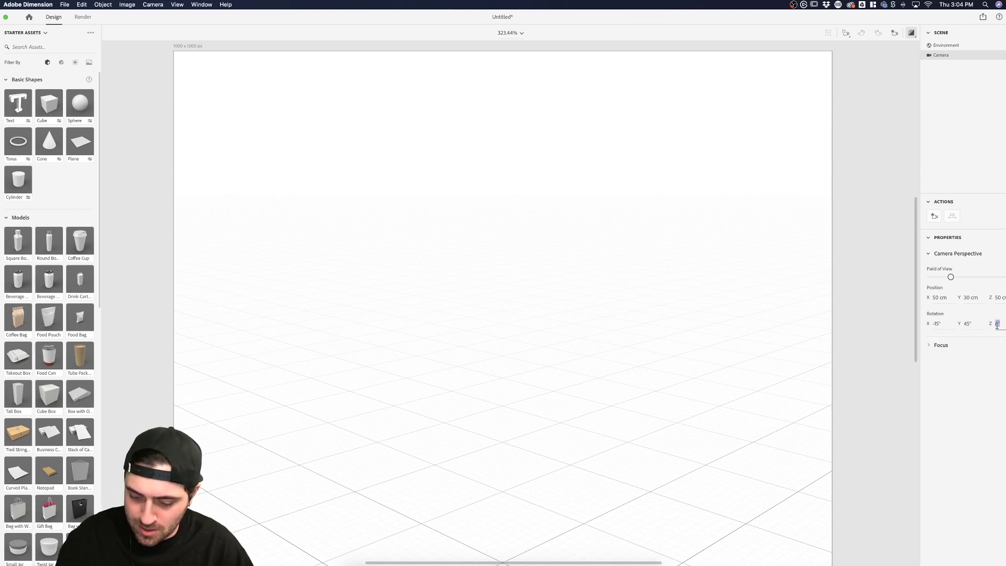
type("90")
key("Return")
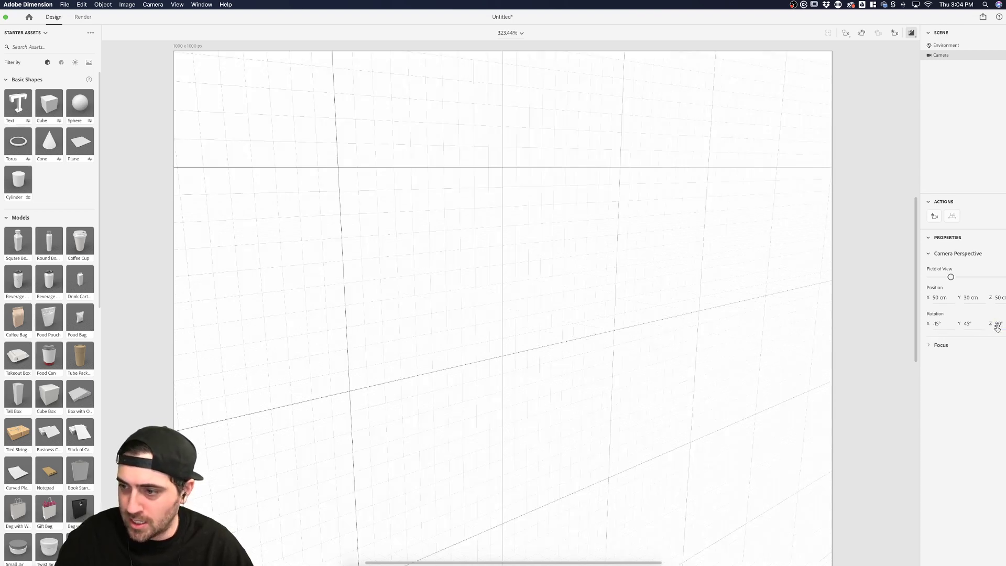
left_click(969, 324)
type("90")
key("Return")
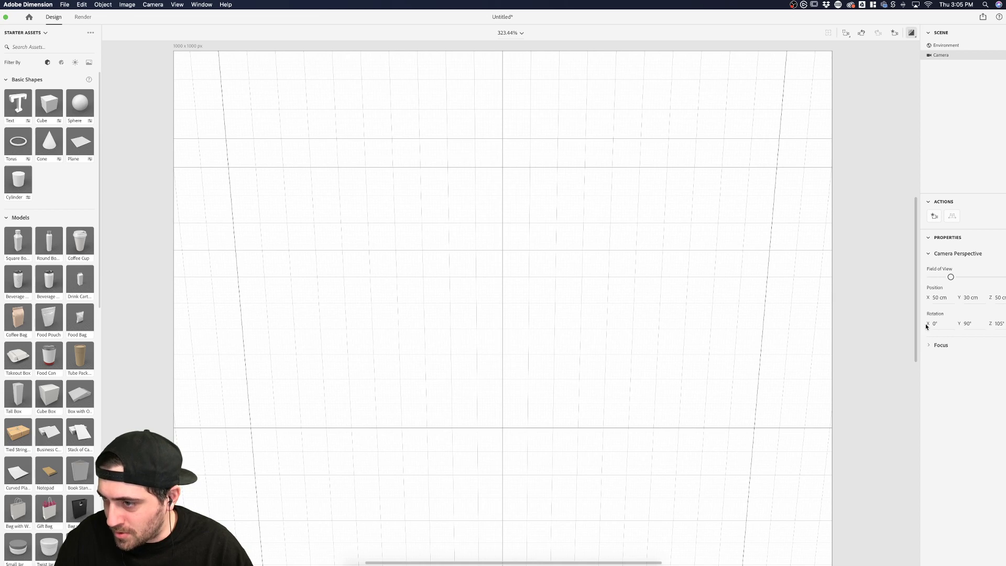
mouse_move(929, 321)
left_mouse_down()
mouse_move(944, 322)
mouse_move(936, 325)
left_mouse_up()
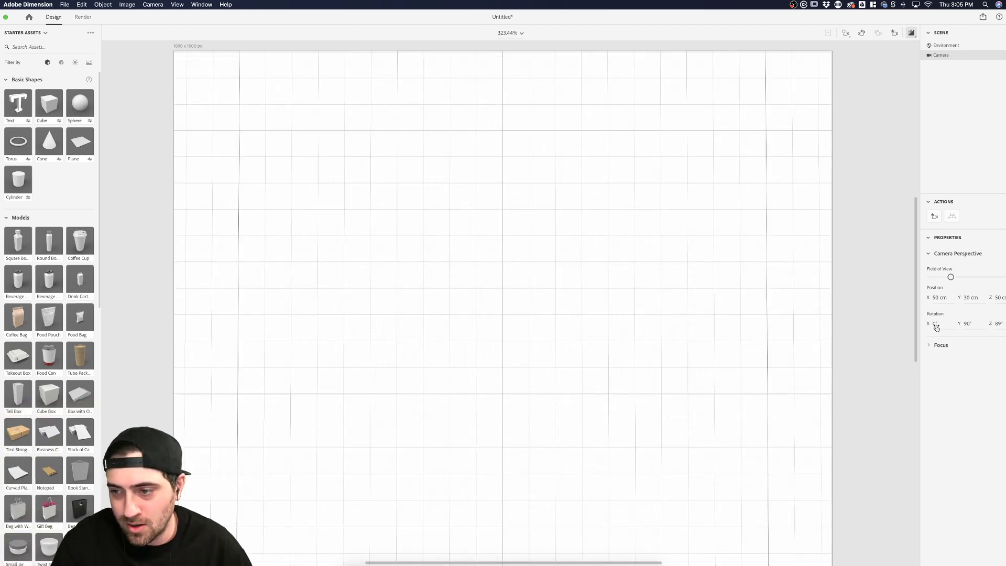
left_click(935, 325)
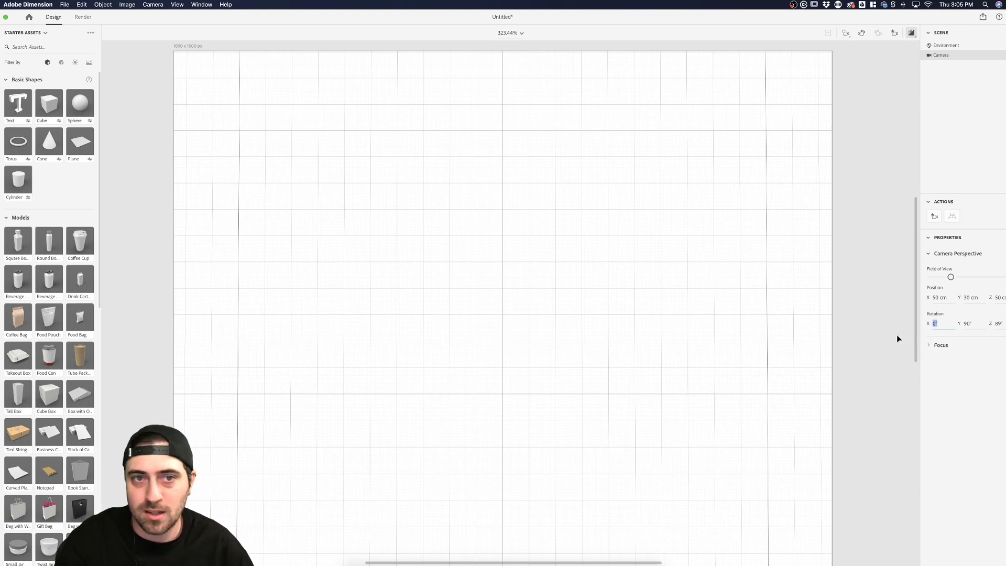
- Add a basic cylinder at the centre of the canvas and pull the camera back to frame it
left_click(522, 32)
left_click(505, 46)
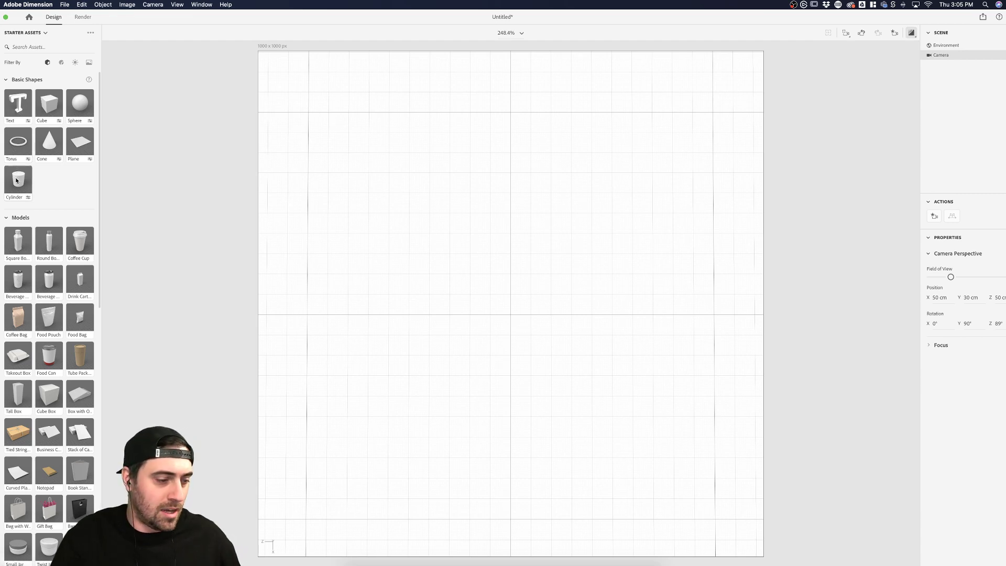
left_click_drag(16, 180, 511, 315)
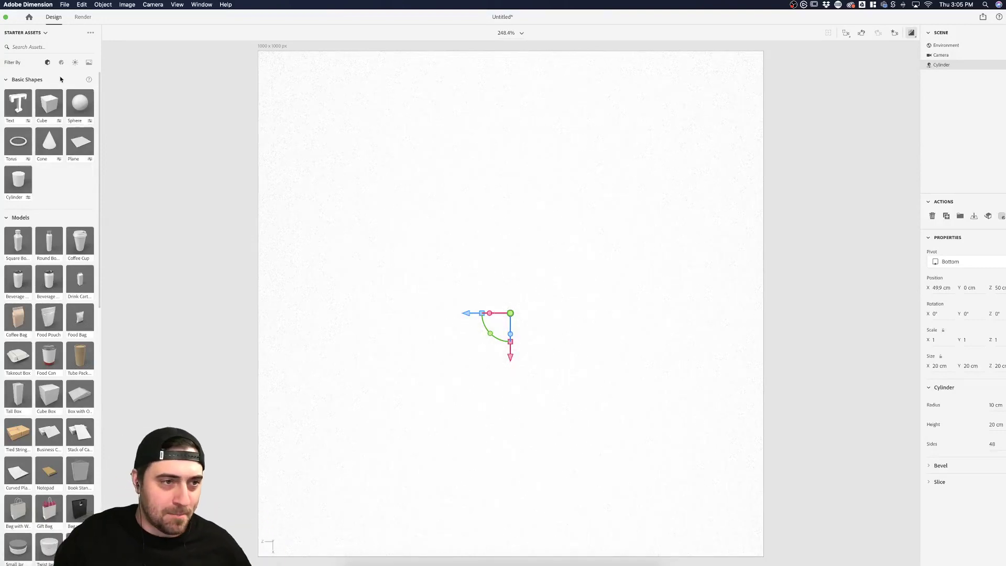
left_click_drag(527, 250, 608, 426)
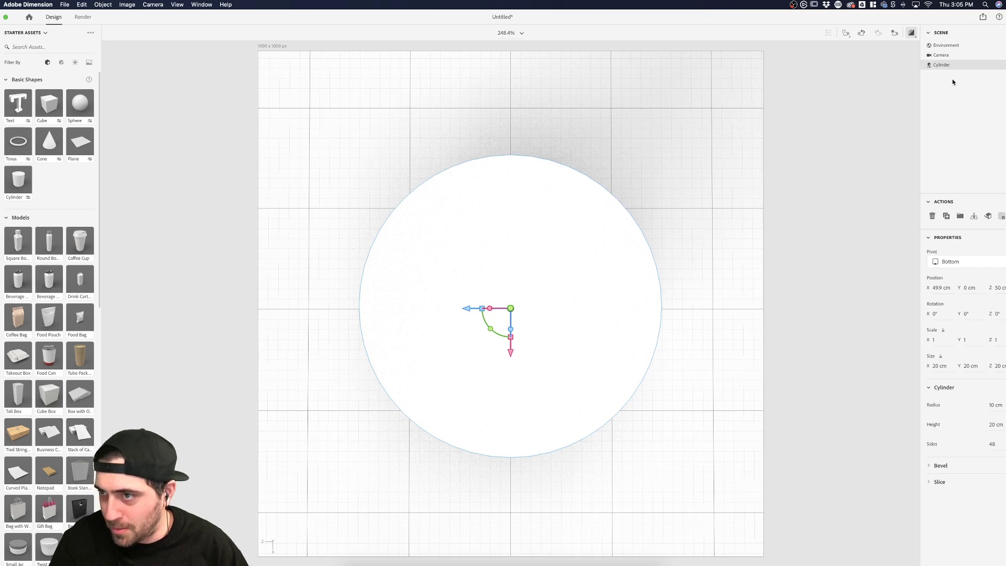
- Set the camera's Z rotation to 90°
left_click(947, 46)
left_click(947, 66)
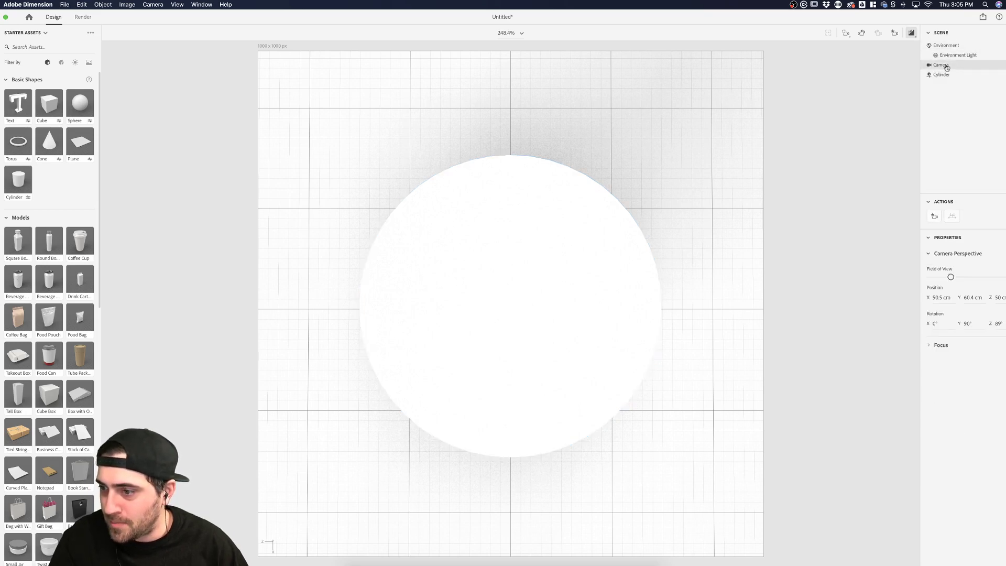
left_click(1001, 323)
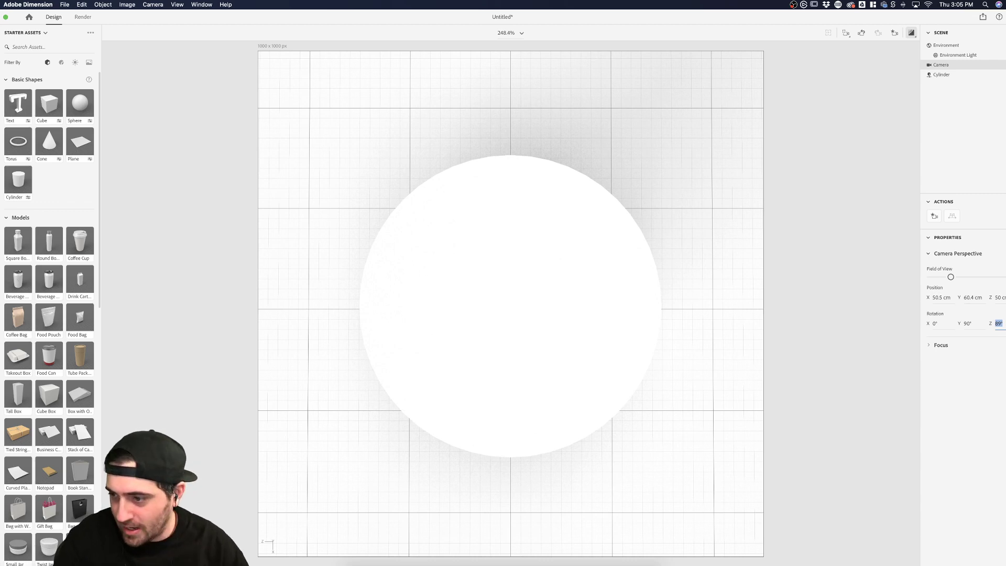
type("90")
key("Return")
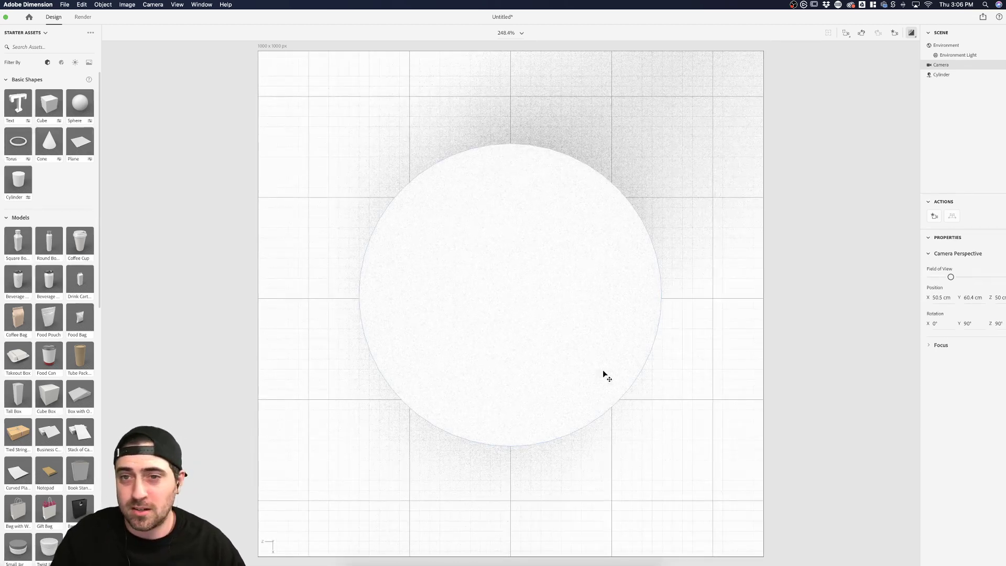
left_click(814, 349)
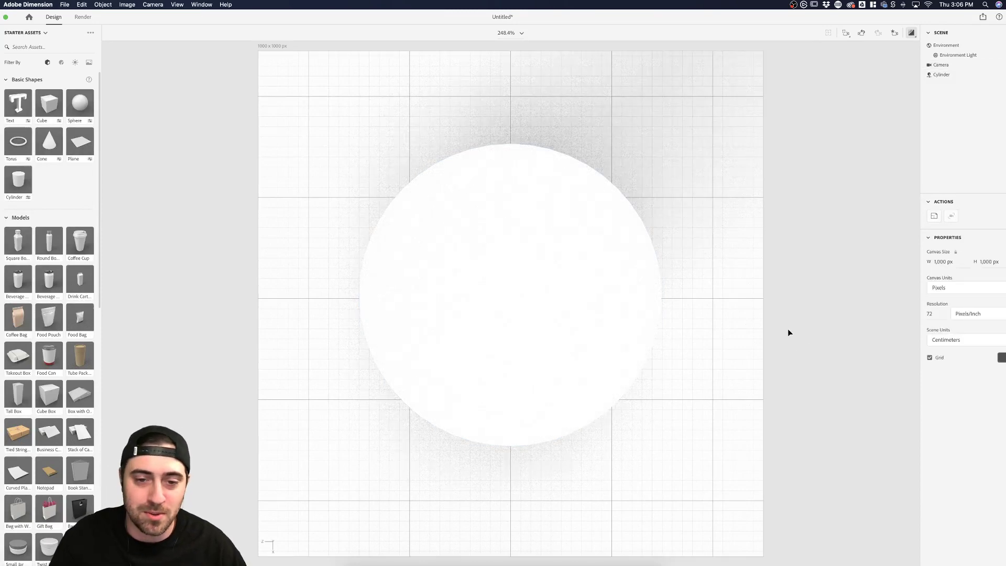
left_click(545, 316)
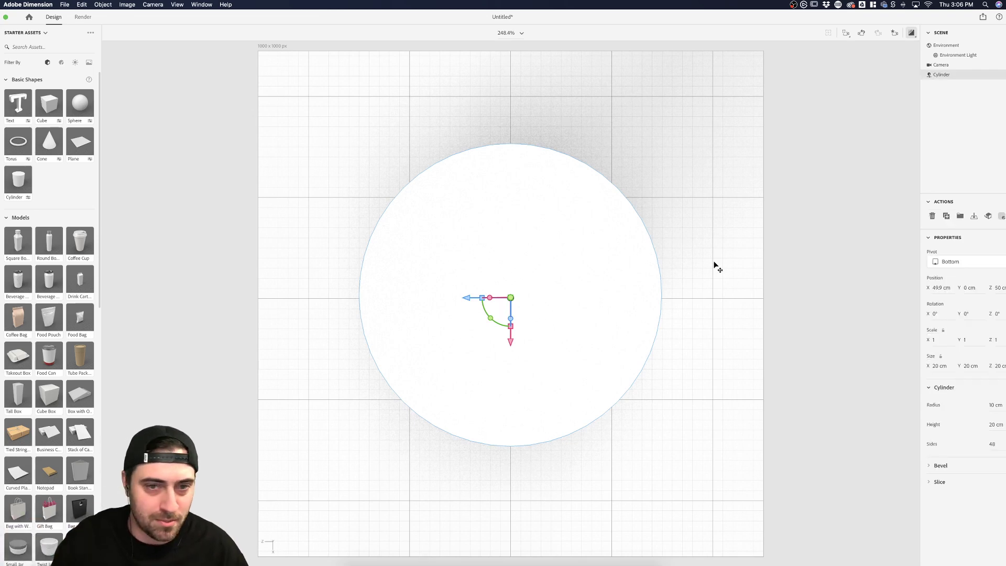
left_click(794, 255)
left_click(539, 287)
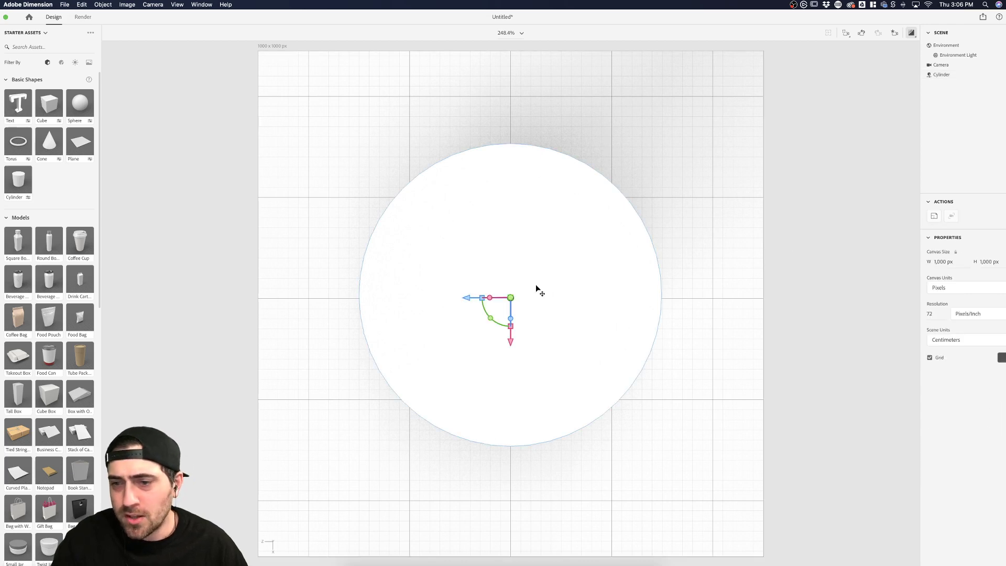
- Save the current camera view as a bookmark named Top
left_click(895, 33)
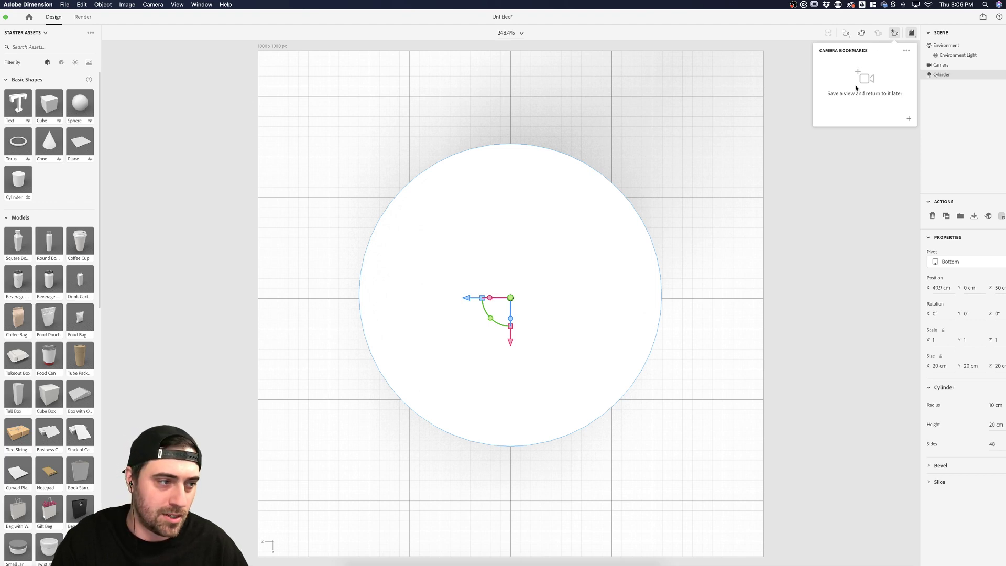
left_click(910, 120)
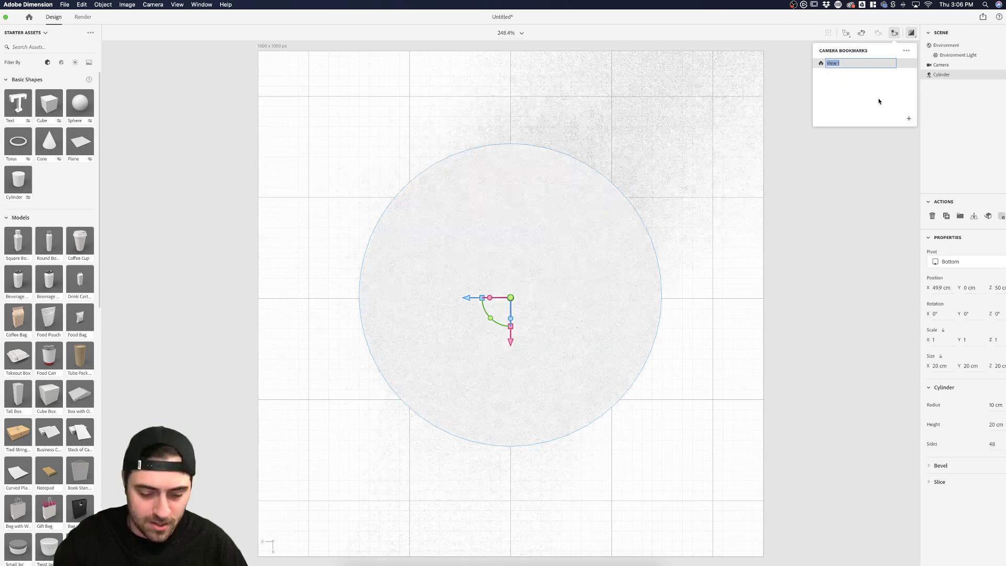
type("Top")
key("Return")
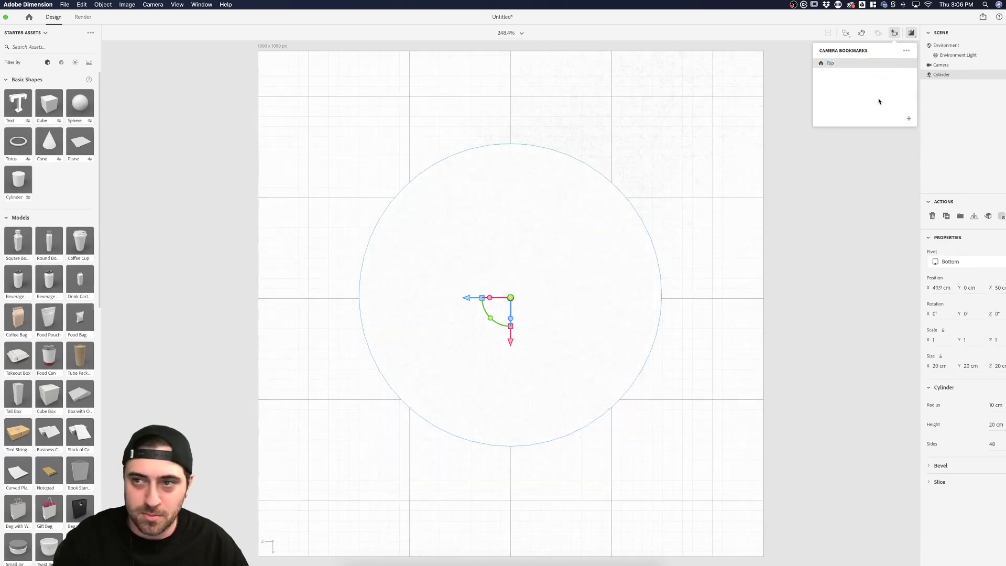
left_click(643, 162)
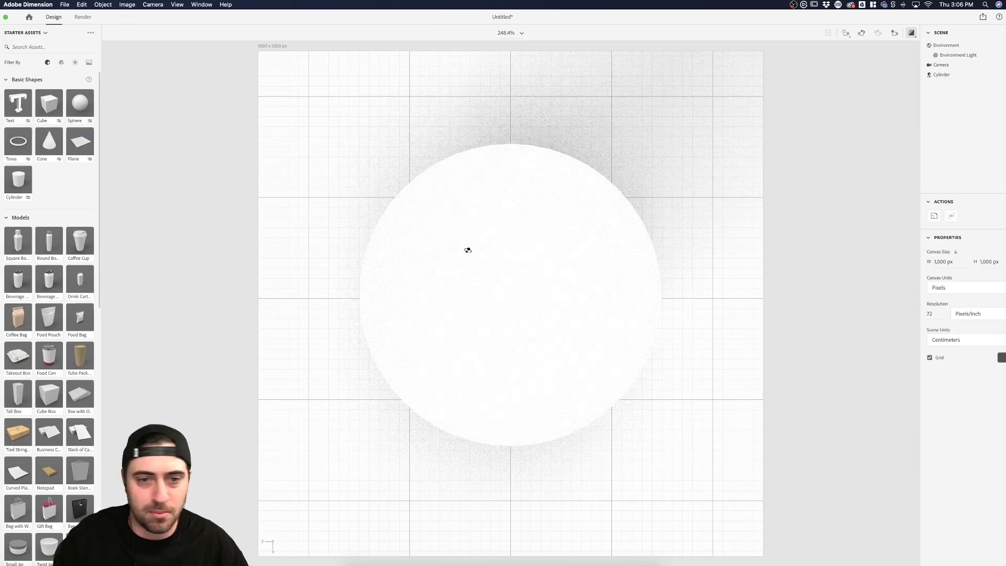
- Turn off the render preview and switch the camera to look at the cylinder from above
left_click_drag(464, 275, 452, 119)
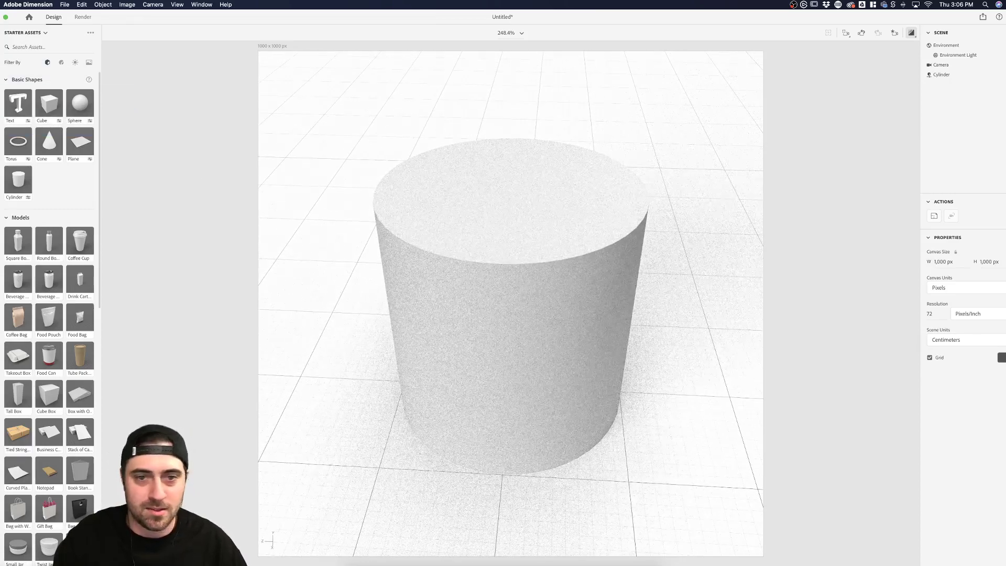
left_click(576, 195)
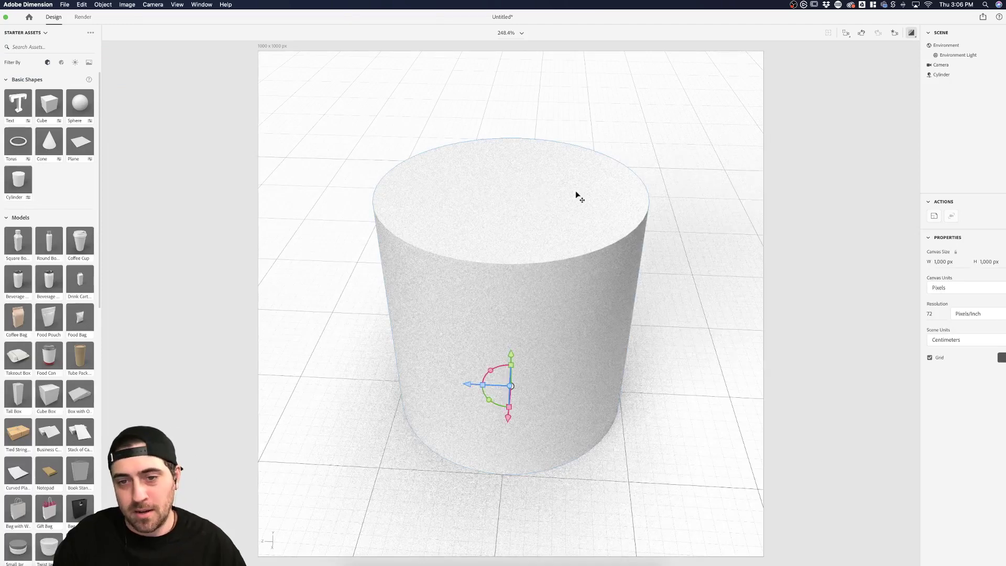
left_click(911, 35)
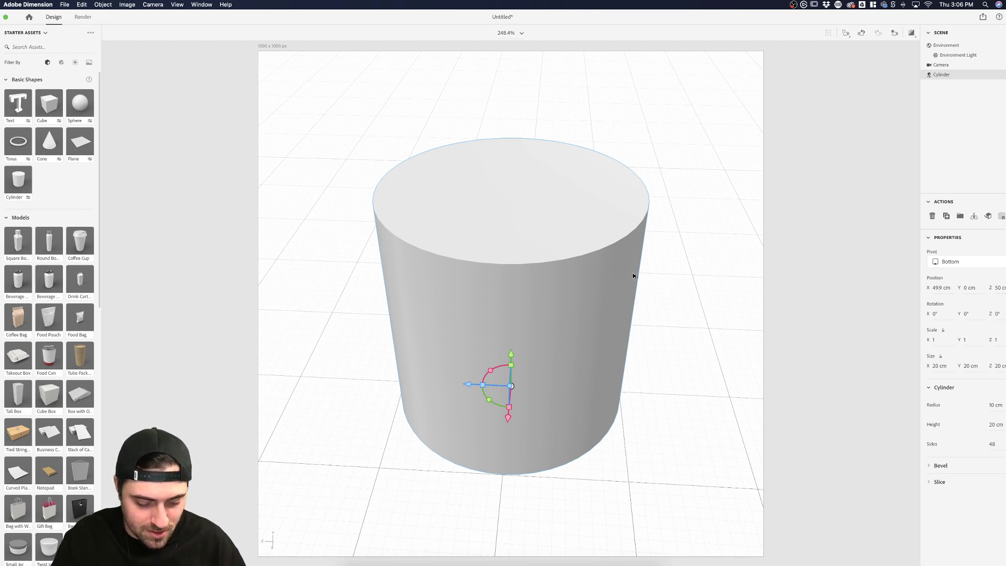
key("t")
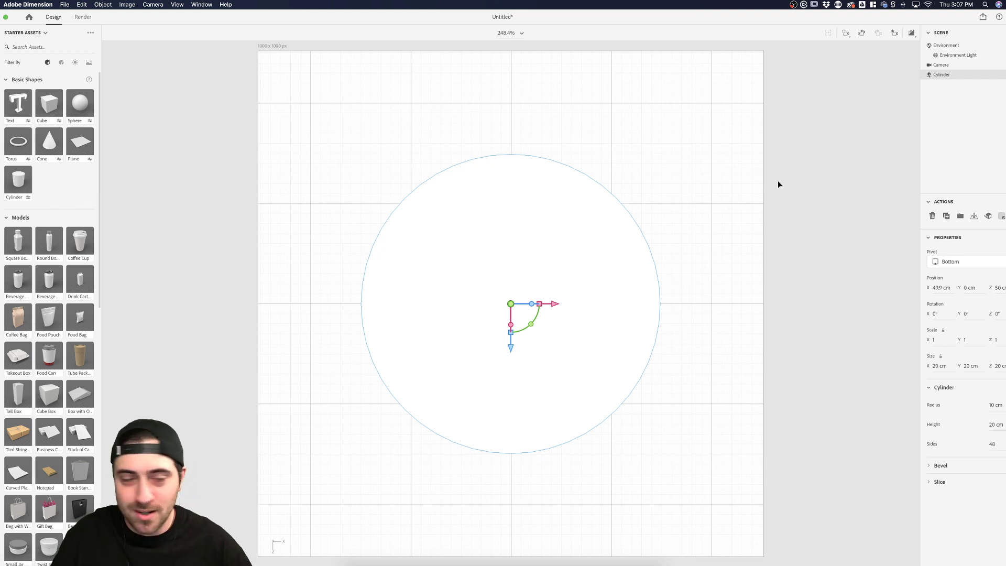
- Cut a narrow slice out of the cylinder and scale its height down to 8.33 cm
left_click(762, 248)
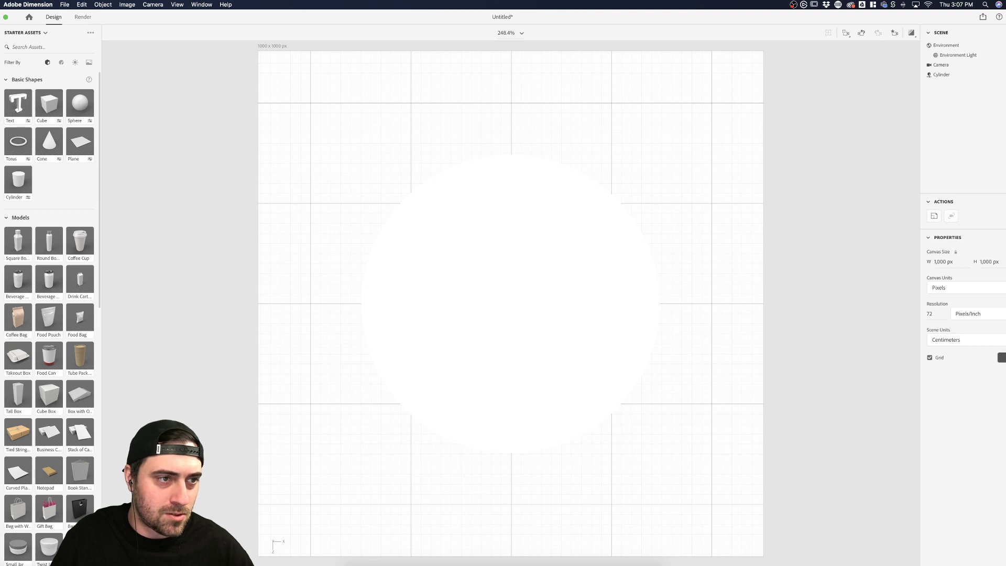
left_click_drag(493, 332, 472, 201)
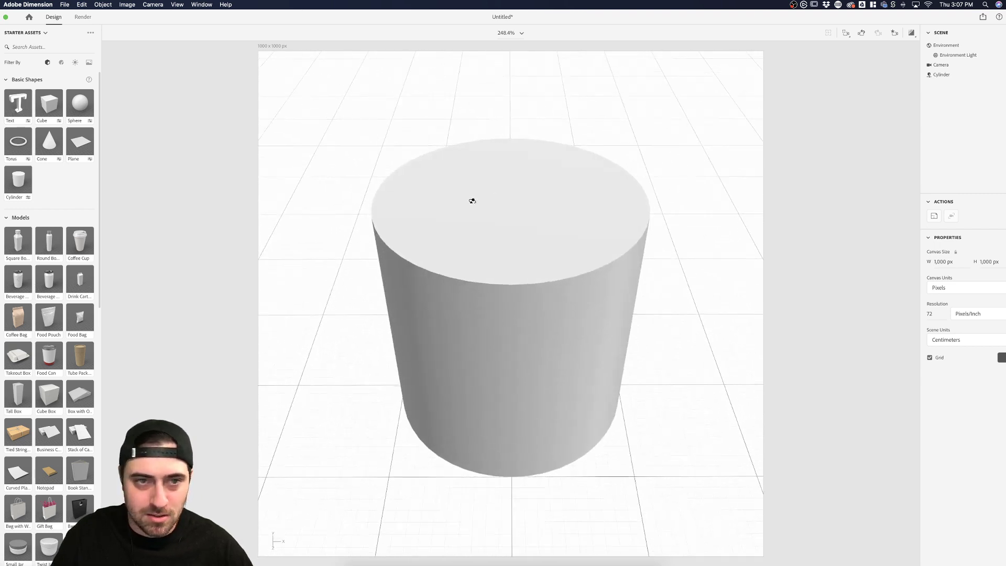
left_click(559, 208)
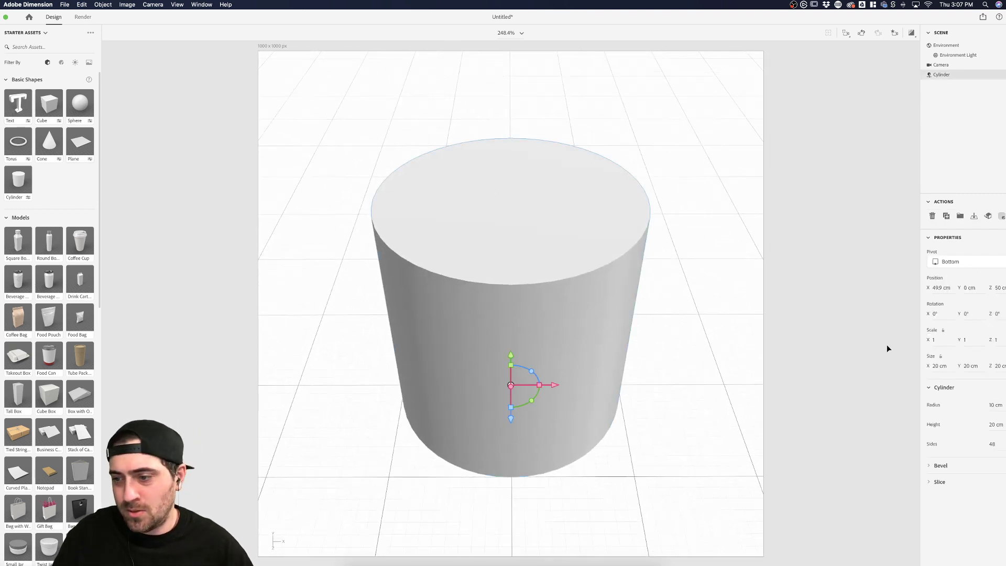
left_click(936, 482)
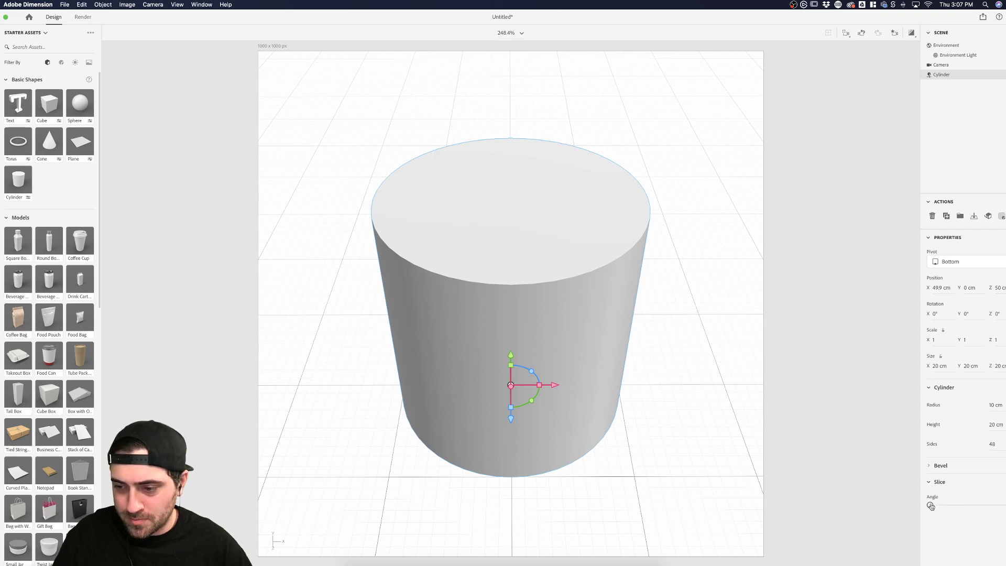
mouse_move(931, 507)
left_mouse_down()
mouse_move(950, 507)
mouse_move(934, 506)
left_mouse_up()
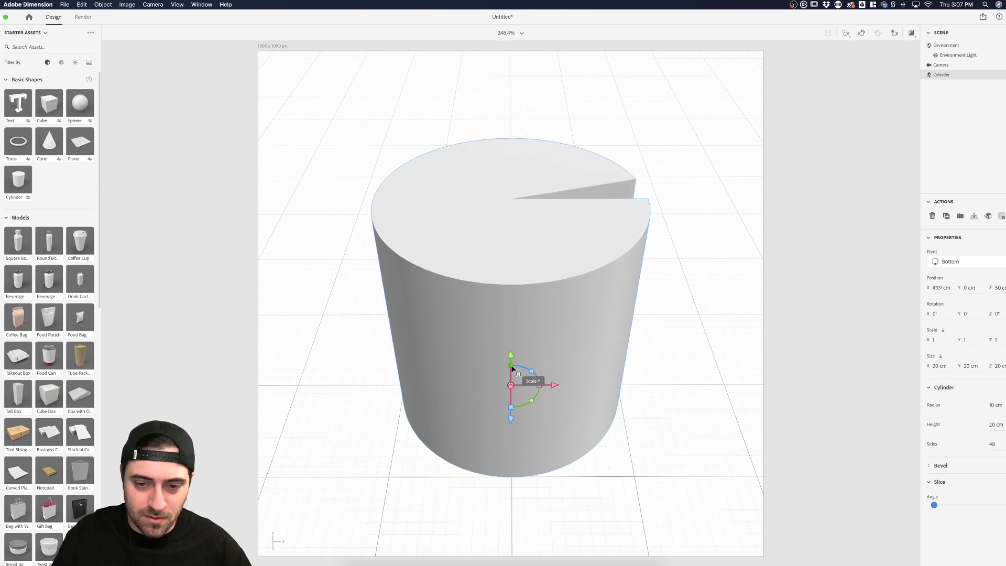
left_click_drag(511, 365, 512, 377)
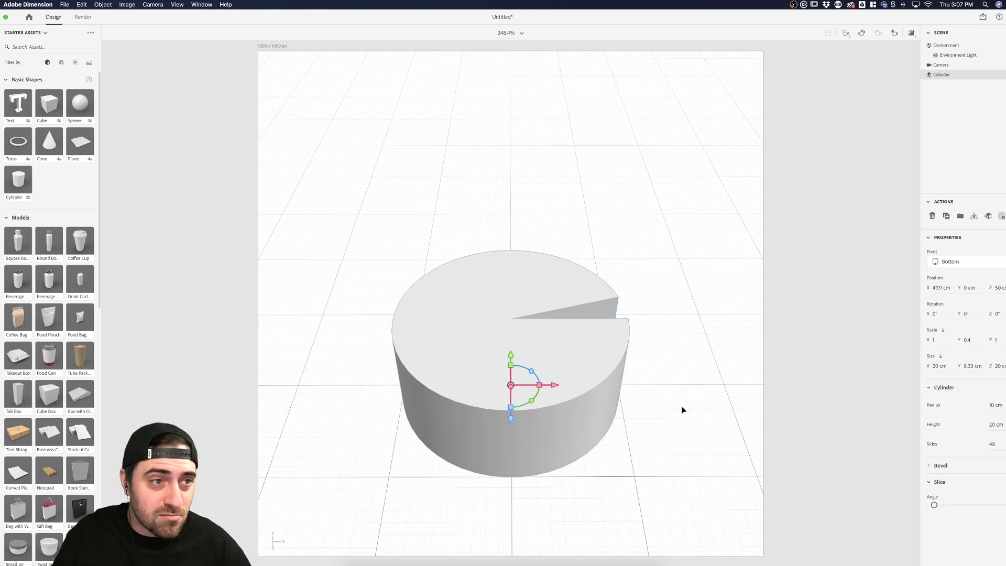
- Try different slice angles on the cylinder and settle on an opening of roughly one sixth of the circle
mouse_move(934, 504)
left_mouse_down()
mouse_move(1004, 506)
mouse_move(931, 504)
mouse_move(976, 506)
mouse_move(933, 505)
mouse_move(954, 505)
left_mouse_up()
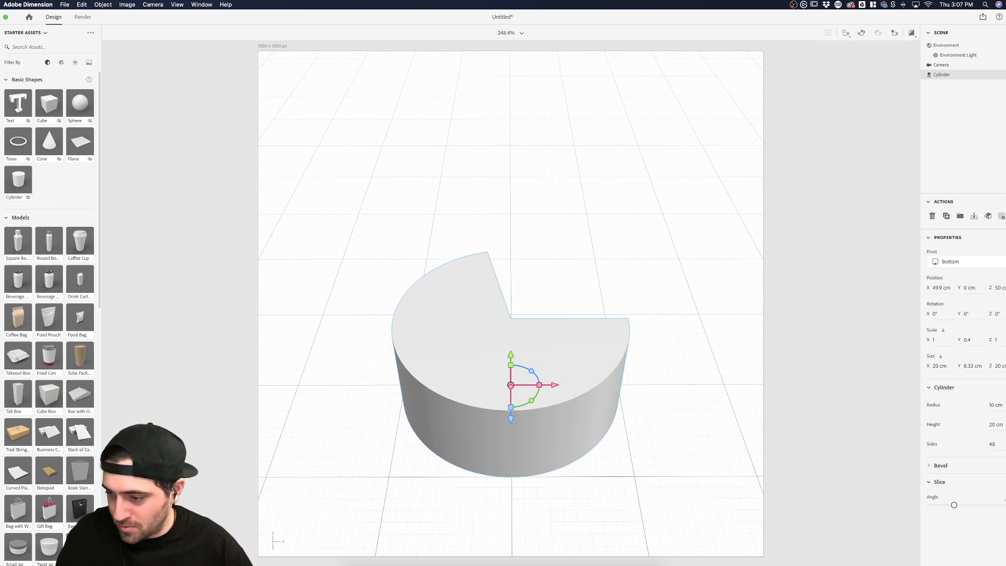
left_click_drag(955, 505, 933, 505)
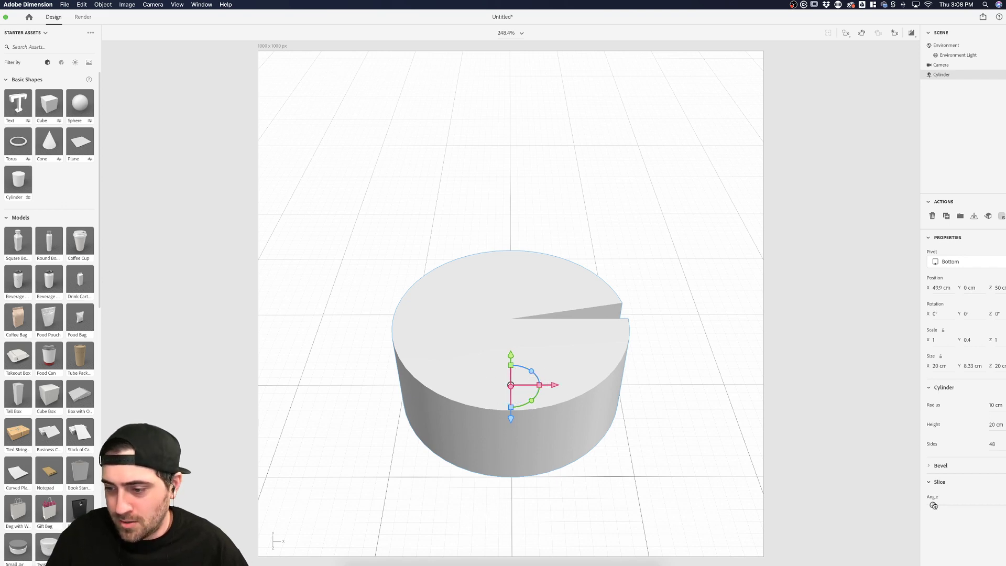
left_click_drag(934, 505, 944, 505)
left_click(710, 386)
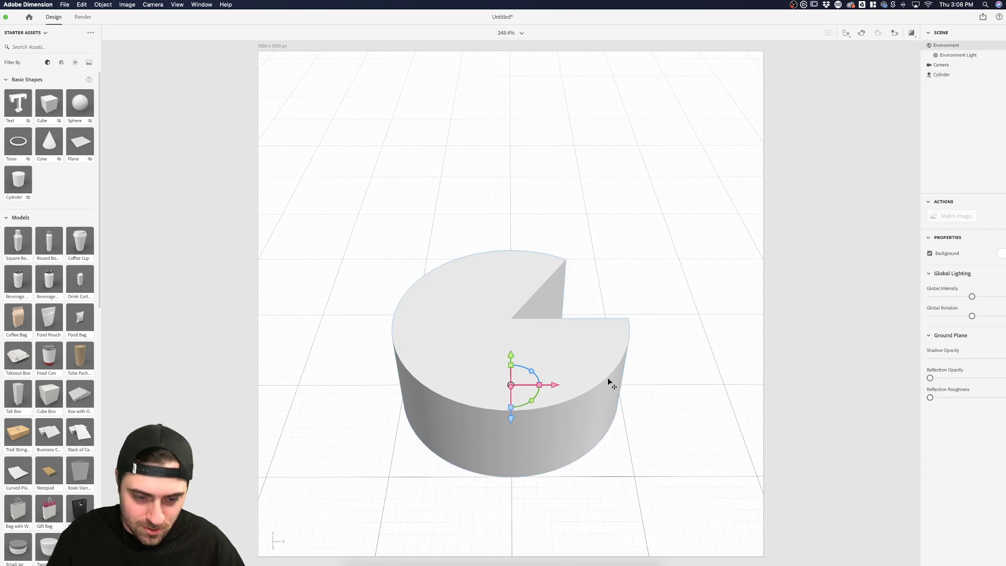
- Duplicate the sliced cylinder and rotate one of the two about the vertical axis to offset their openings
left_click(608, 383)
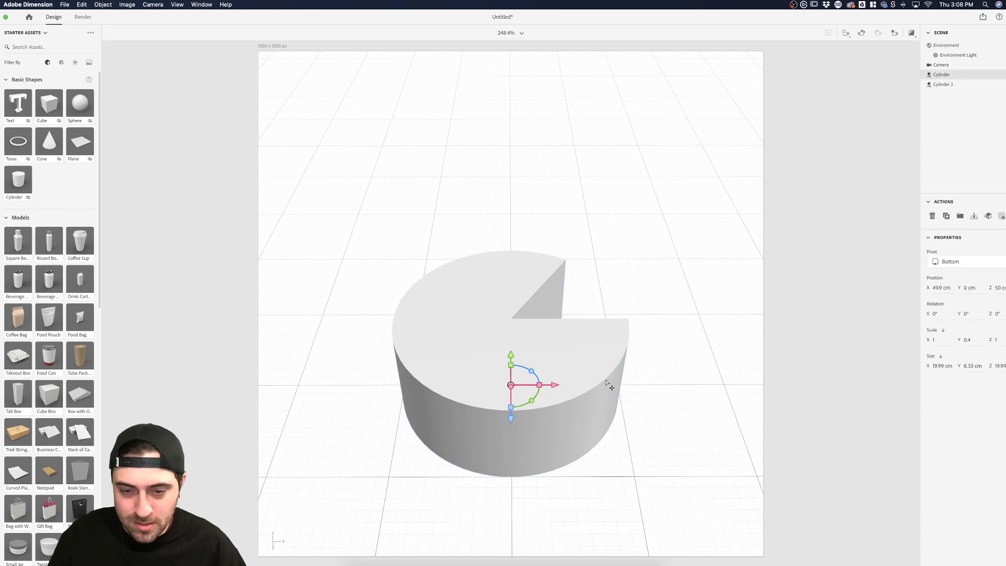
key("super+d")
left_click_drag(532, 401, 495, 398)
left_click(747, 374)
- Set the base colour of the cylinder's material to light blue, RGB 171, 240, 255
left_click(595, 390)
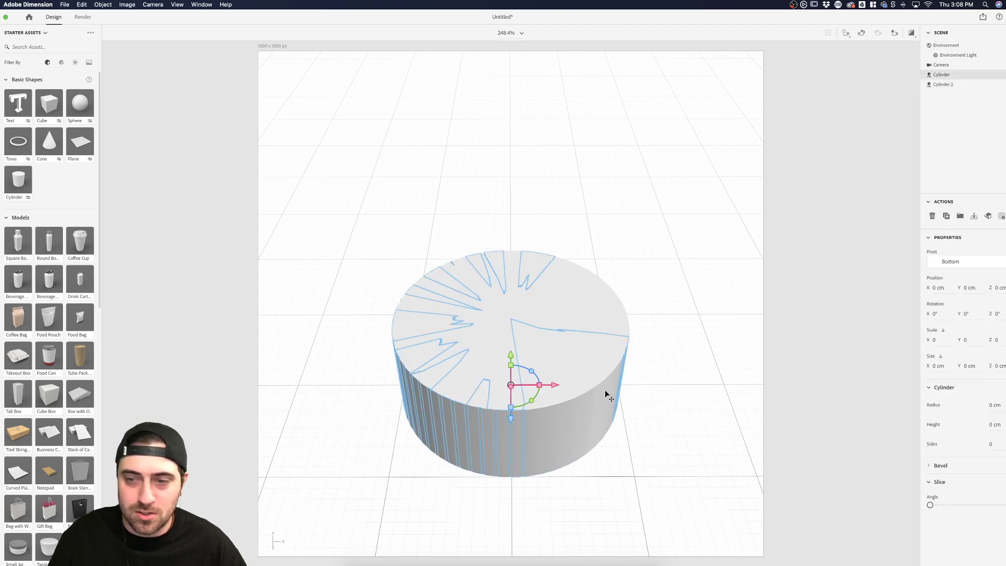
left_click(991, 216)
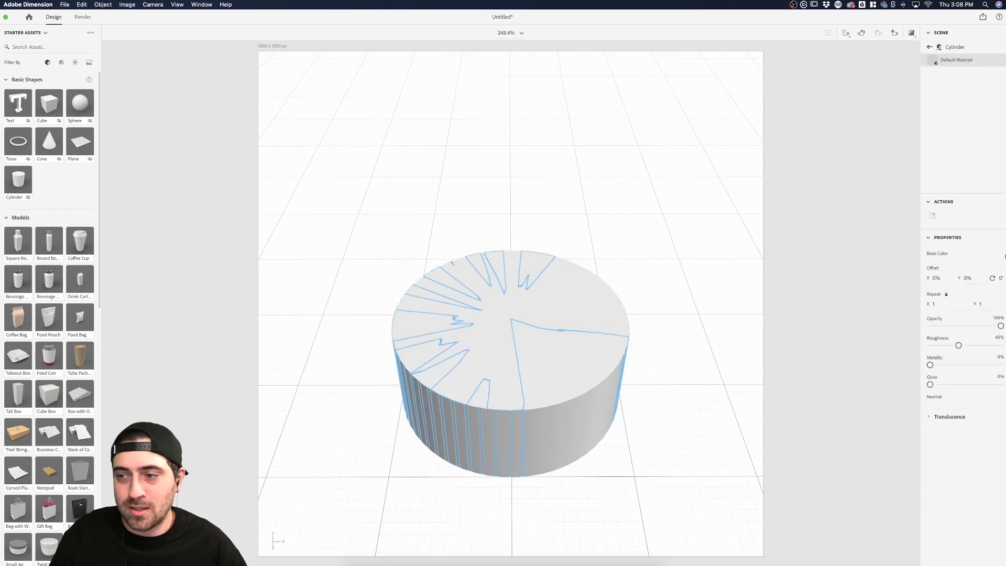
left_click(1004, 256)
left_click_drag(955, 303, 951, 304)
left_click(919, 202)
left_click(931, 202)
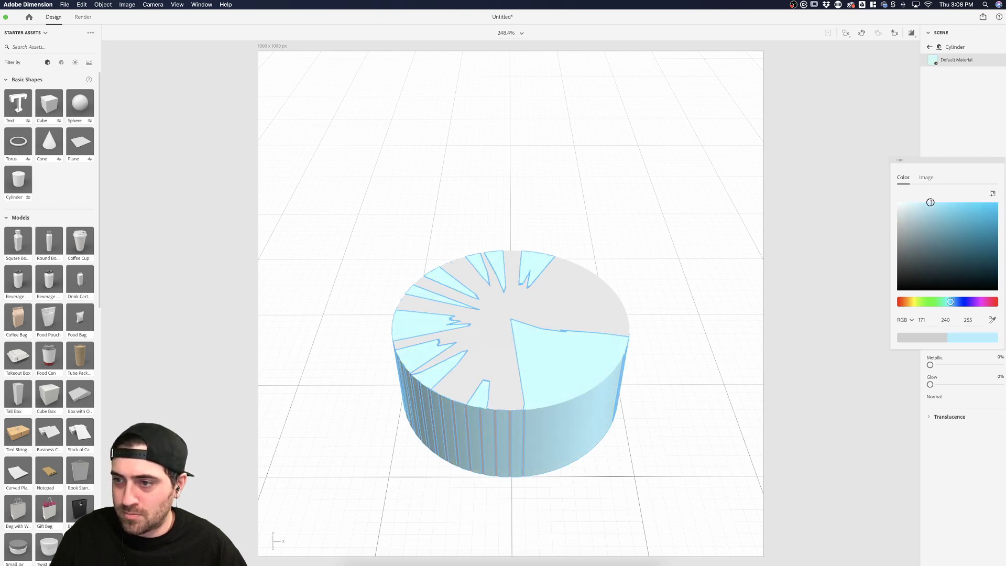
left_click(949, 139)
- Close the slice on the uncoloured duplicate cylinder and delete that duplicate
left_click(559, 320)
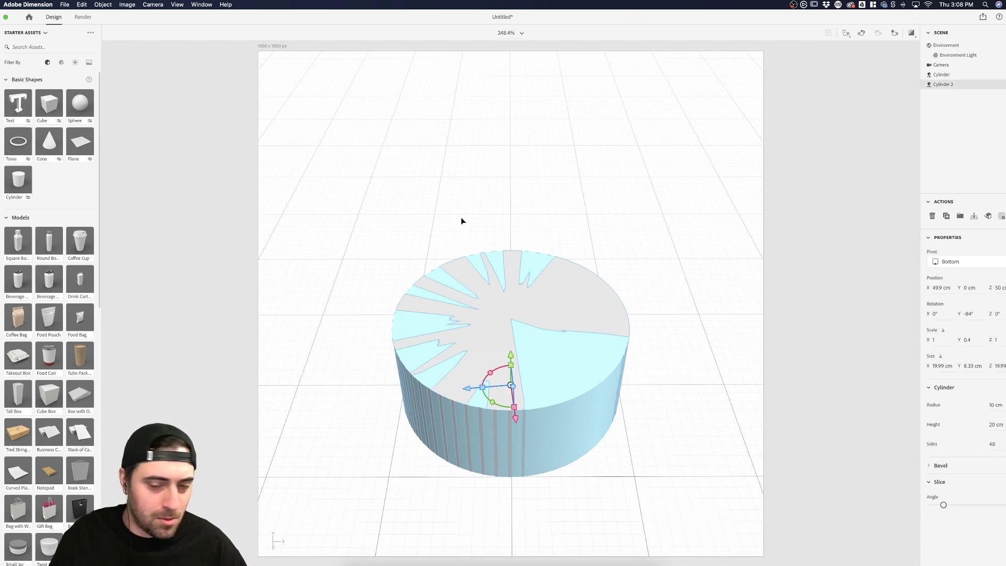
left_click(649, 251)
left_click(579, 284)
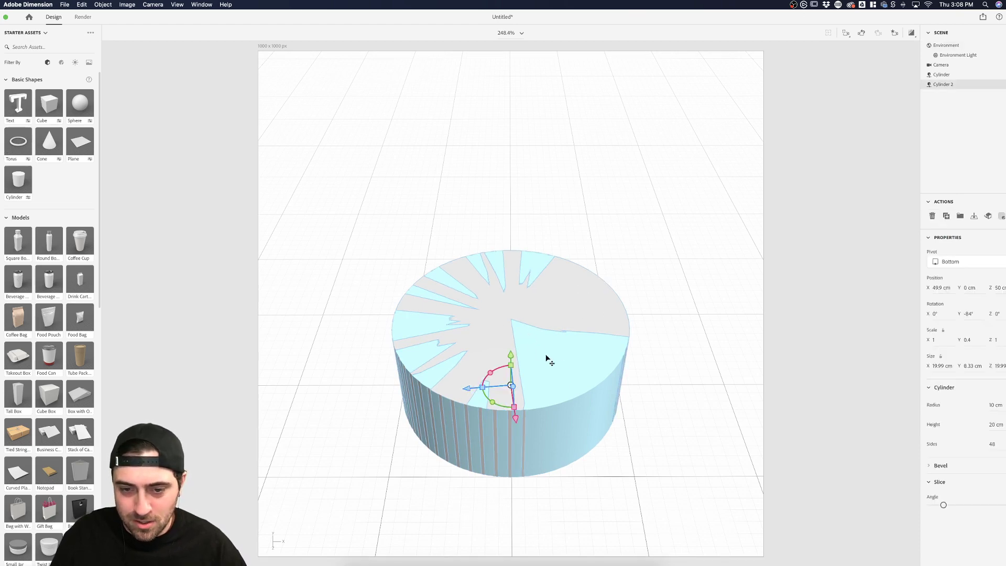
left_click_drag(945, 506, 913, 506)
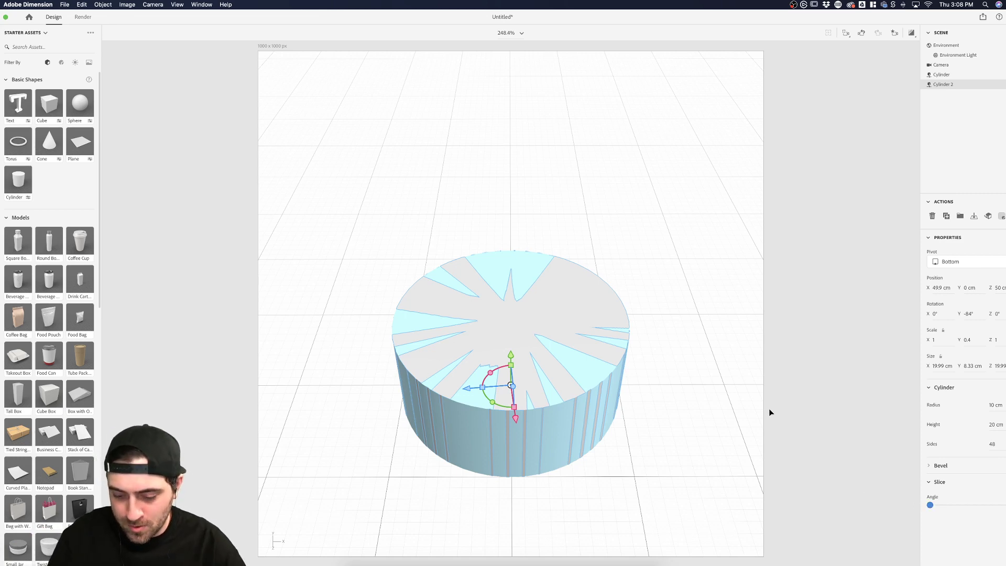
key("Delete")
- Widen the blue cylinder's slice opening to a bit under half of the circle
left_click(557, 365)
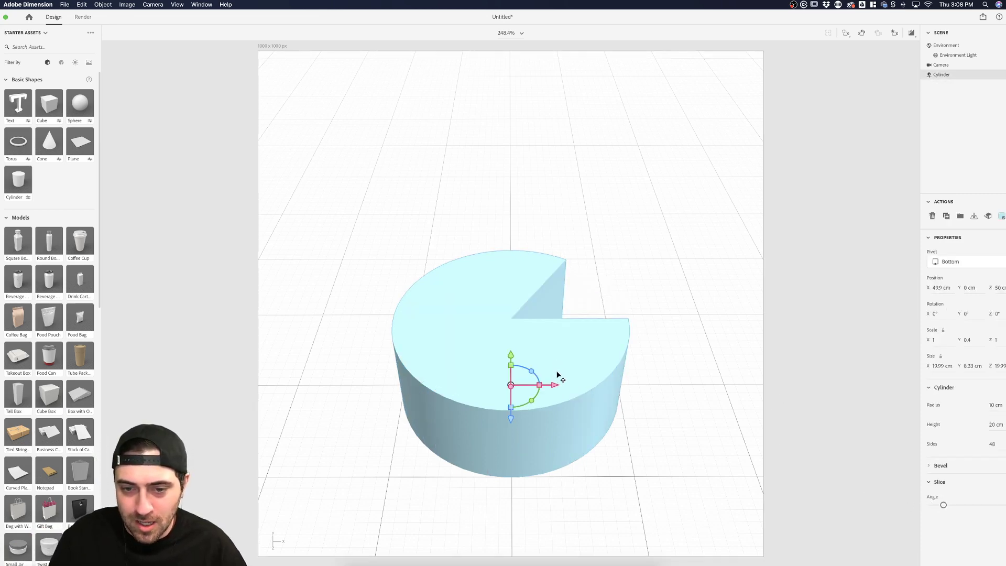
left_click_drag(944, 507, 966, 506)
left_click(855, 410)
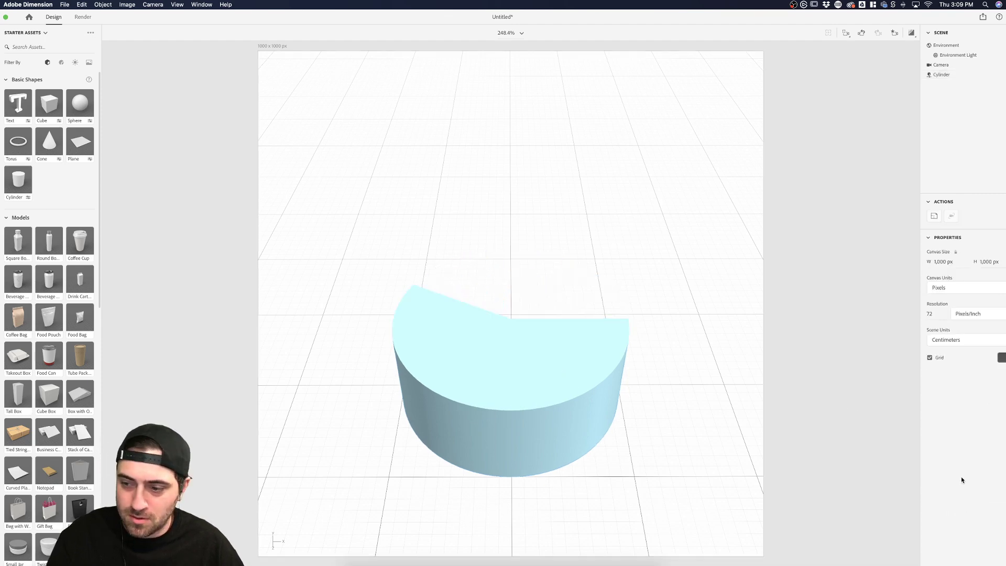
- Try rotating a pasted copy of the sliced cylinder about the vertical axis and undo the rotation
left_click(584, 342)
key("super+c")
key("super+v")
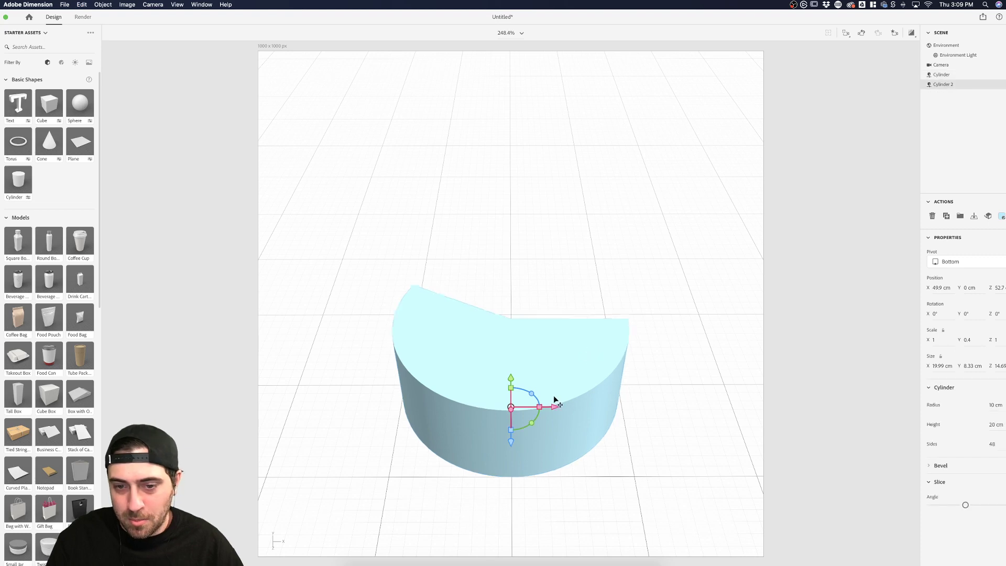
left_click_drag(532, 423, 458, 423)
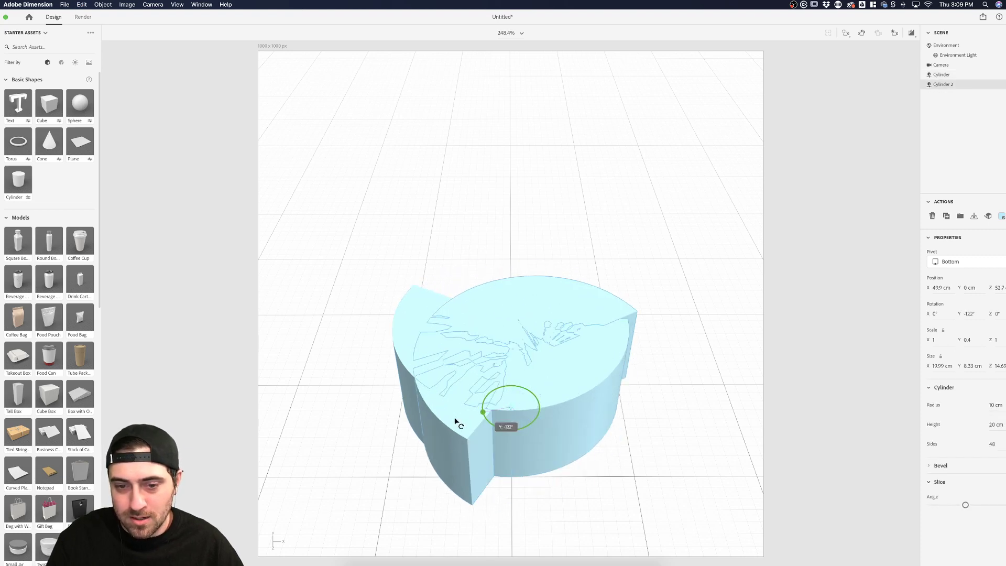
key("super+z")
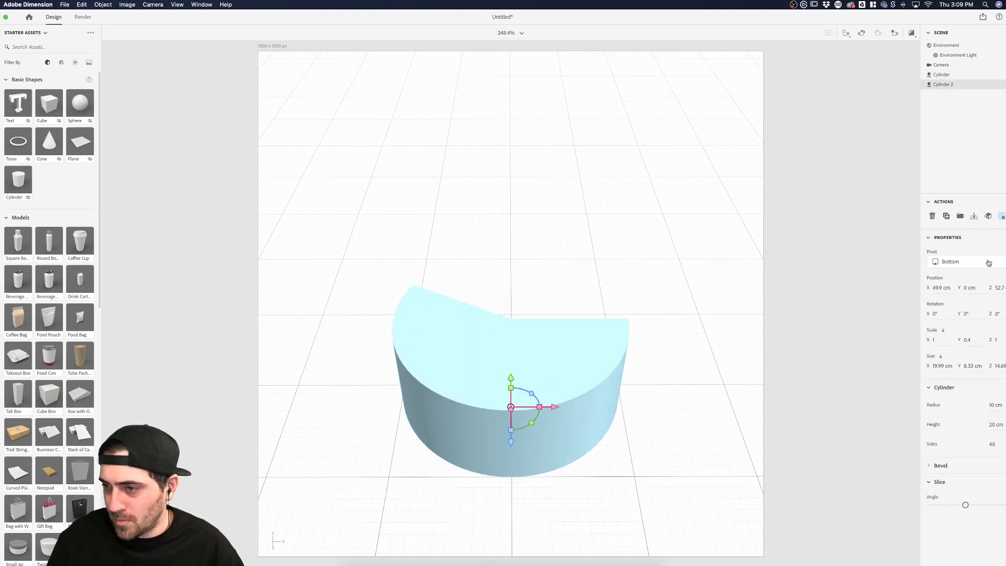
- Set the cylinder's pivot to Center and undo back to a single sliced cylinder without the trial copy
left_click(950, 261)
left_click(953, 287)
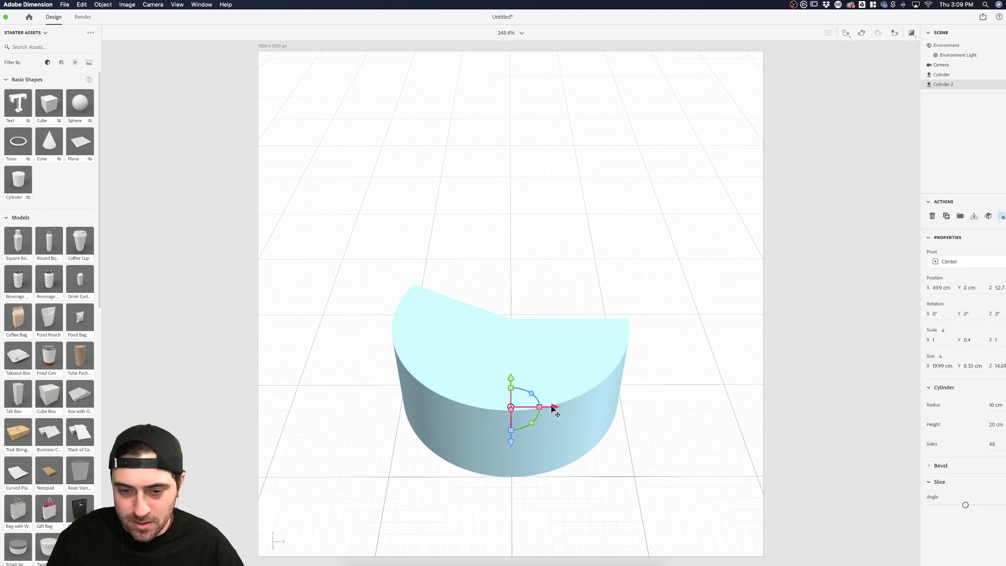
left_click_drag(531, 423, 404, 411)
key("super+z")
key("super+z")
key("super+z")
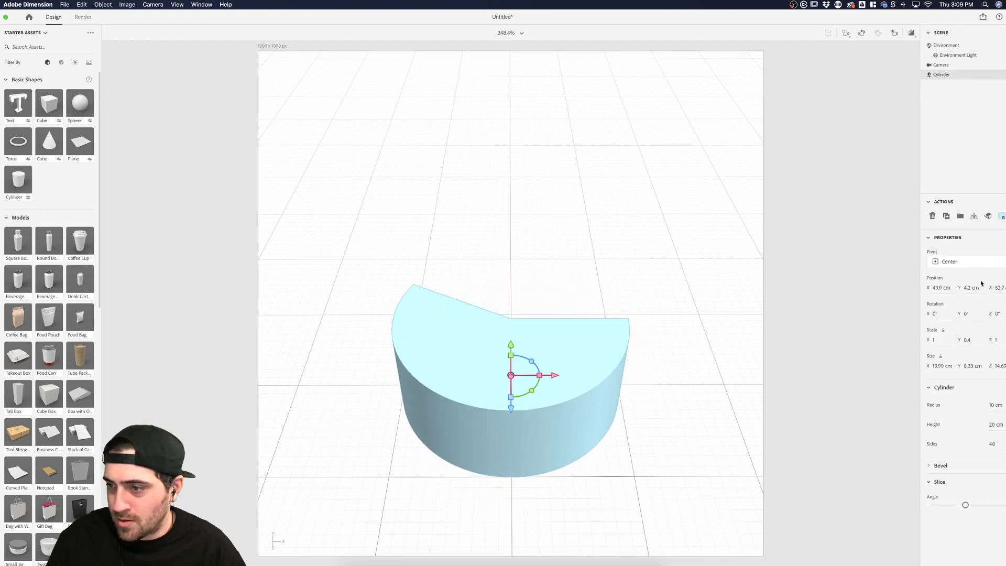
- Try a duplicate rotated to -151° about the vertical axis and aligned over the original with its slice closed, and delete it
left_click(553, 361)
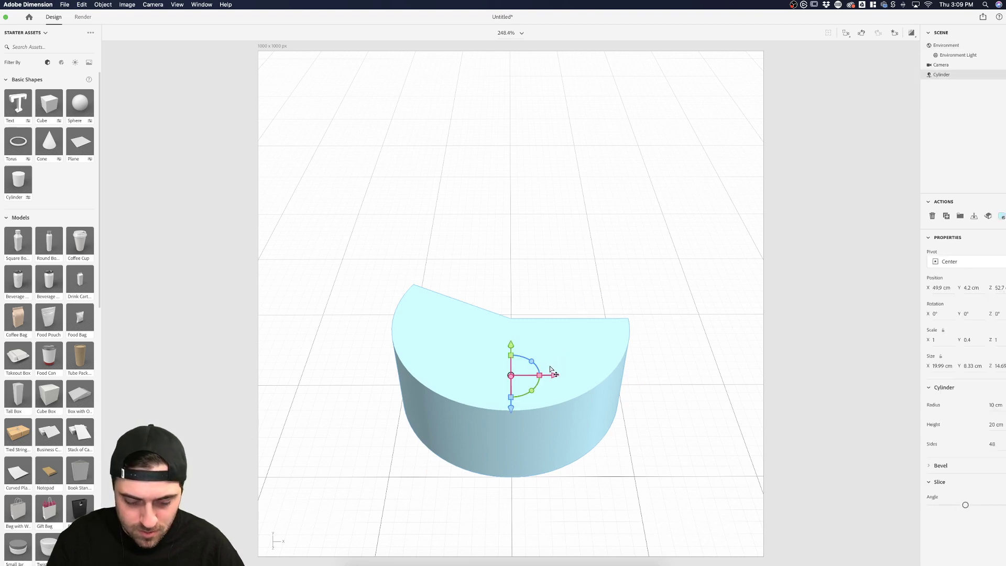
key("super+d")
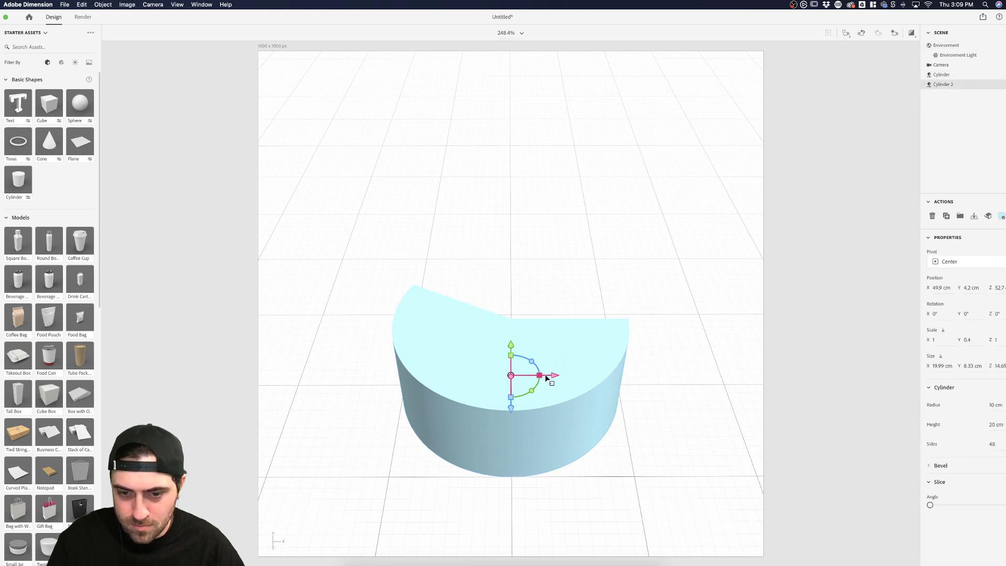
left_click_drag(543, 400, 432, 362)
left_click_drag(967, 507, 809, 499)
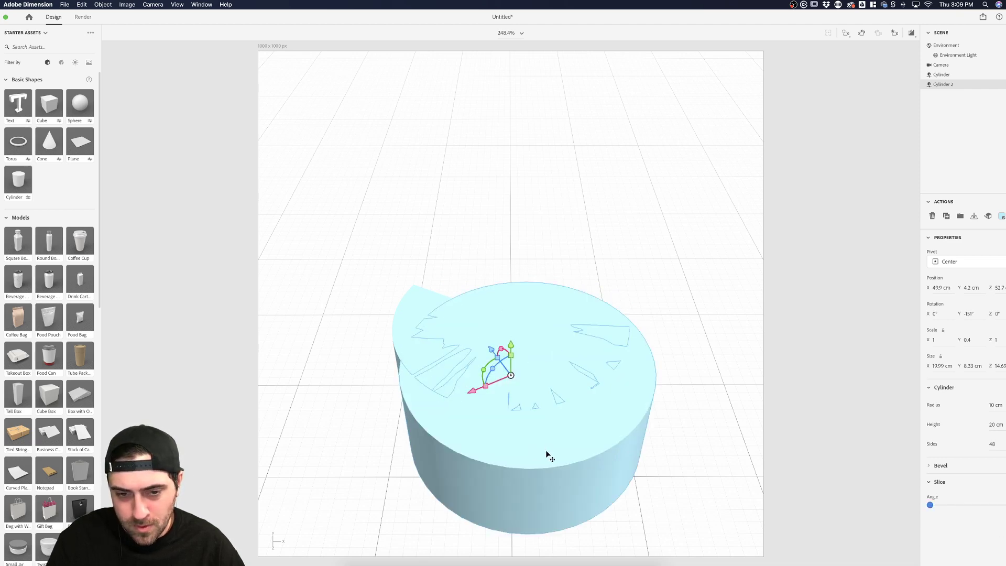
left_click_drag(547, 454, 514, 404)
left_click(831, 378)
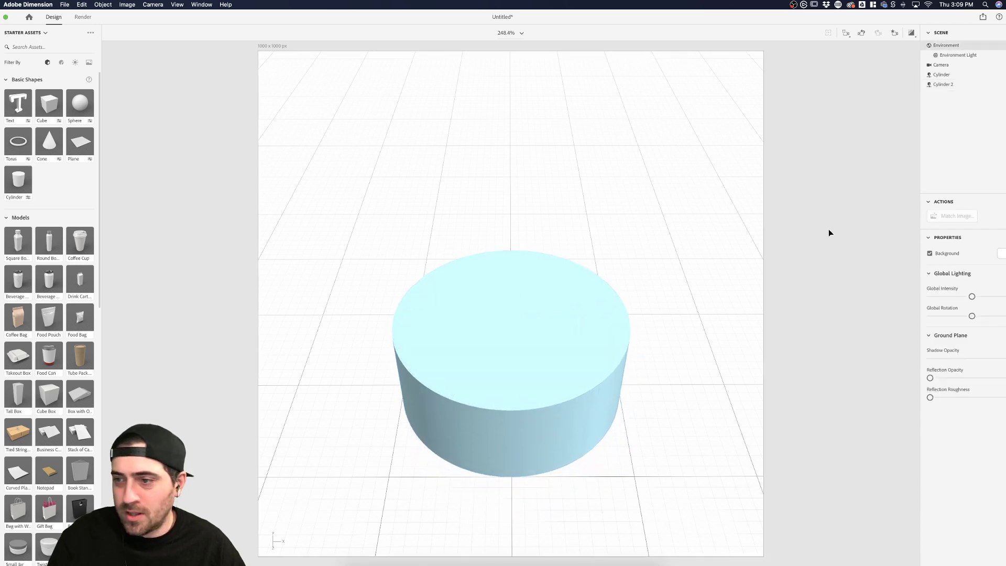
left_click(537, 280)
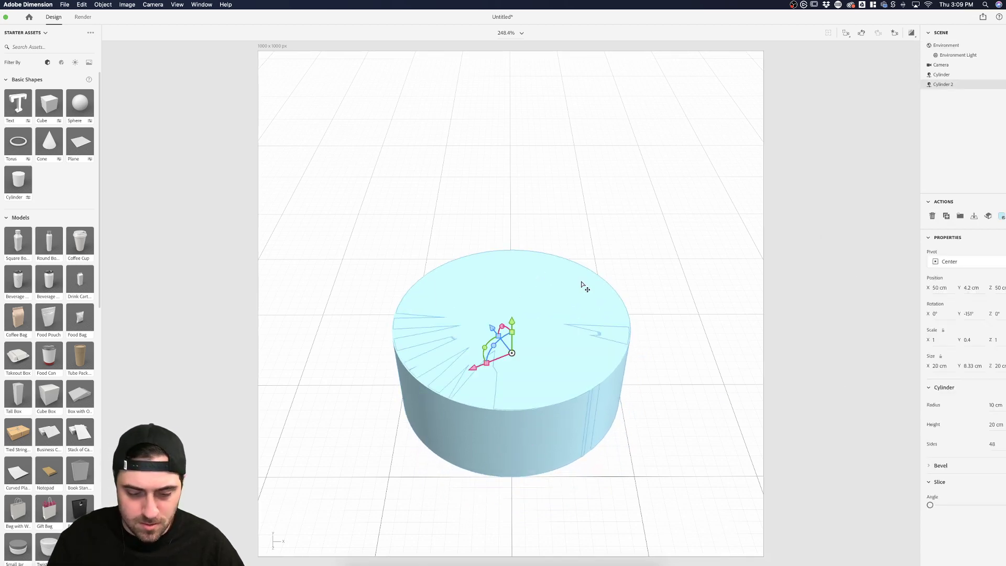
key("Delete")
- Close the slice on the remaining cylinder to make it a full disc
left_click(539, 355)
left_click_drag(970, 505, 931, 505)
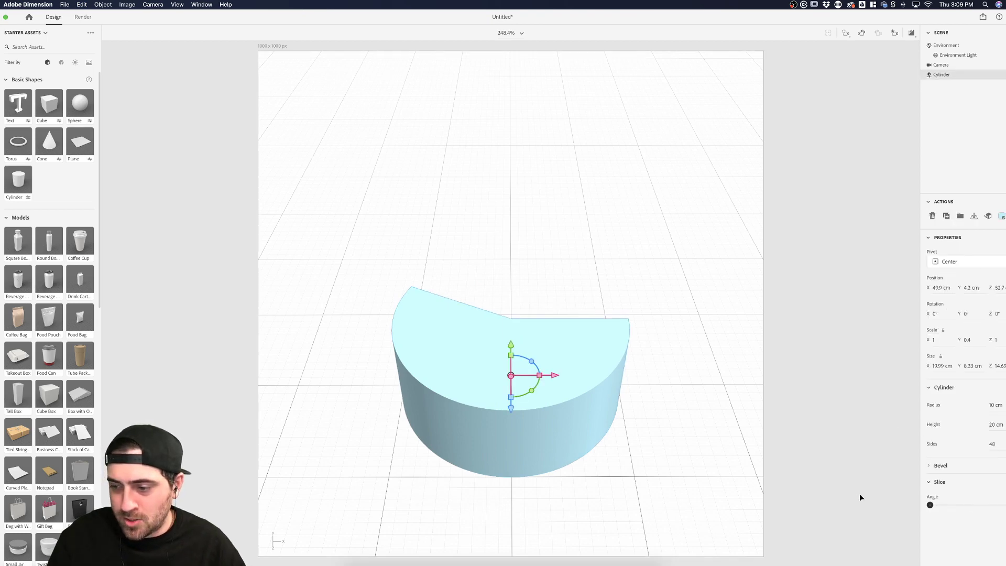
left_click(682, 446)
left_click(582, 398)
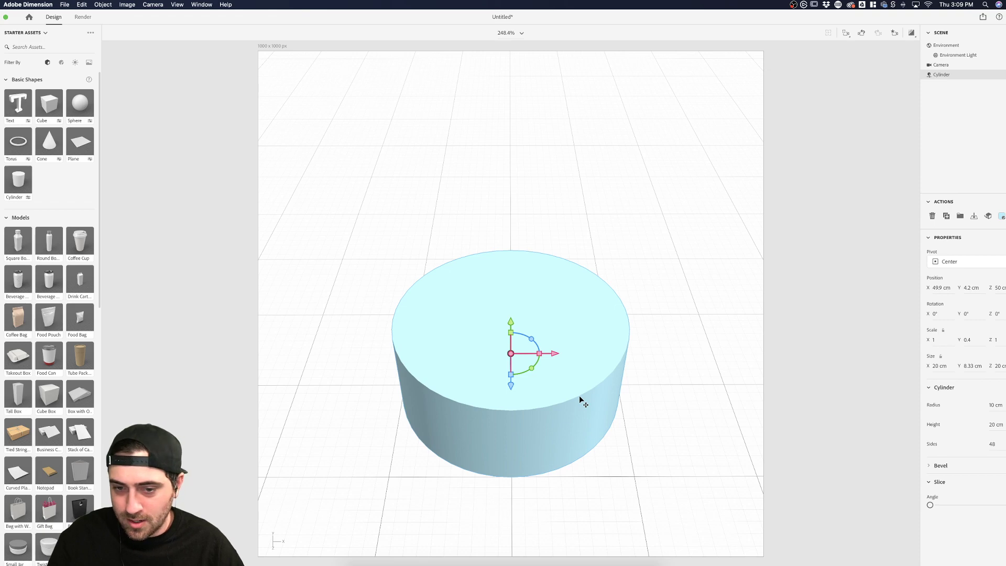
- Try slicing the cylinder open to a bit under half the circle and duplicating it, and undo both changes
left_click_drag(931, 505, 964, 506)
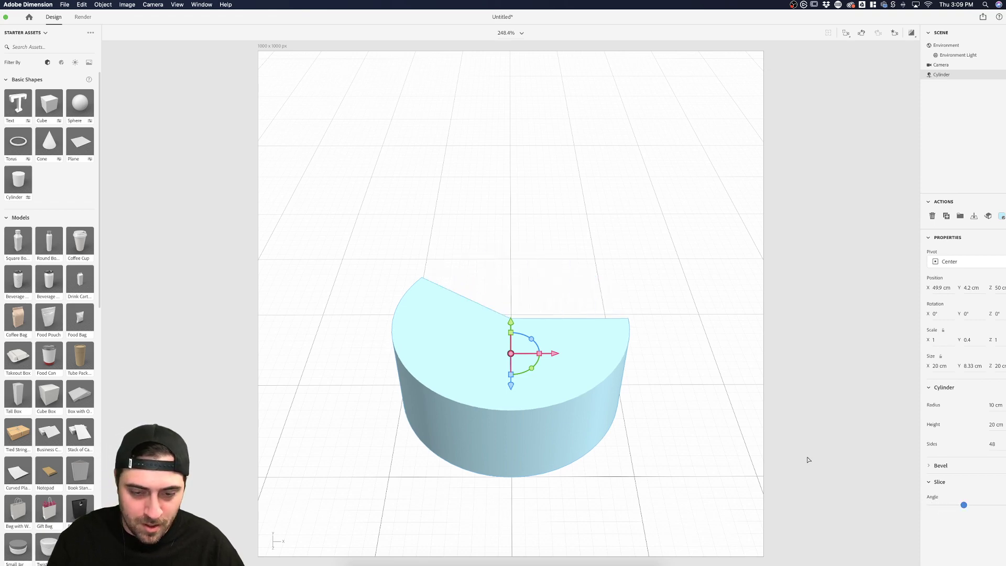
key("super+d")
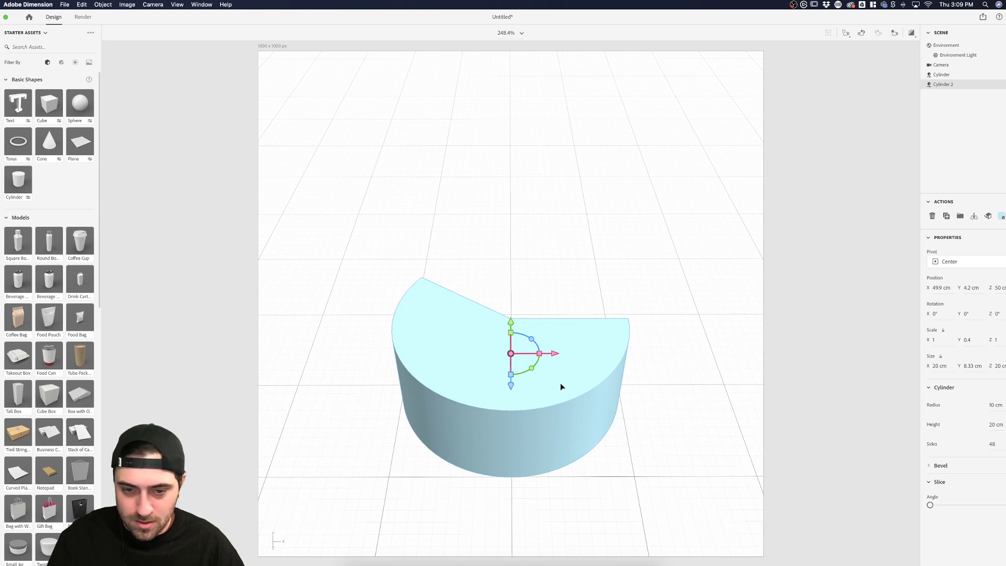
key("super+z")
key("super+z")
key("super+z")
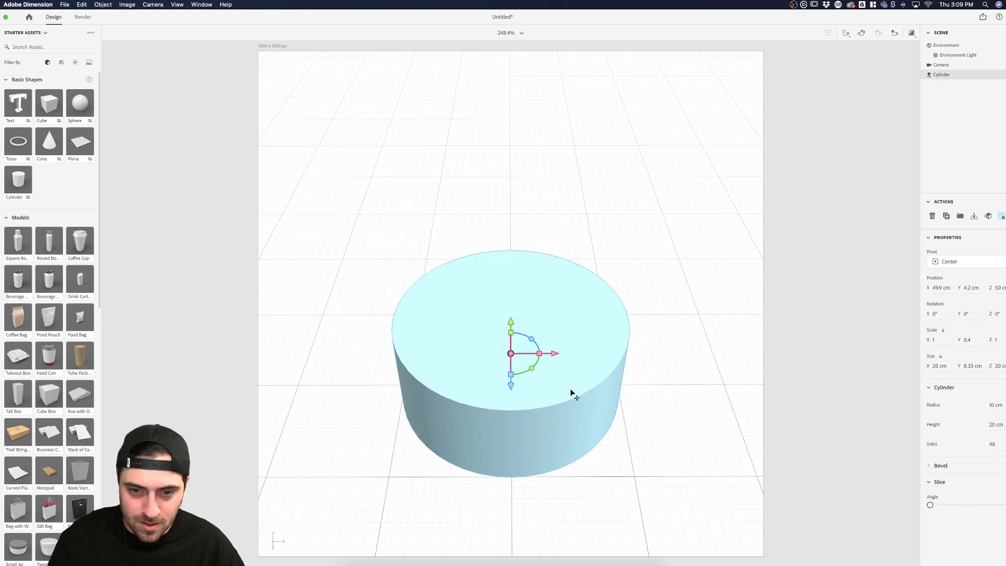
key("super+z")
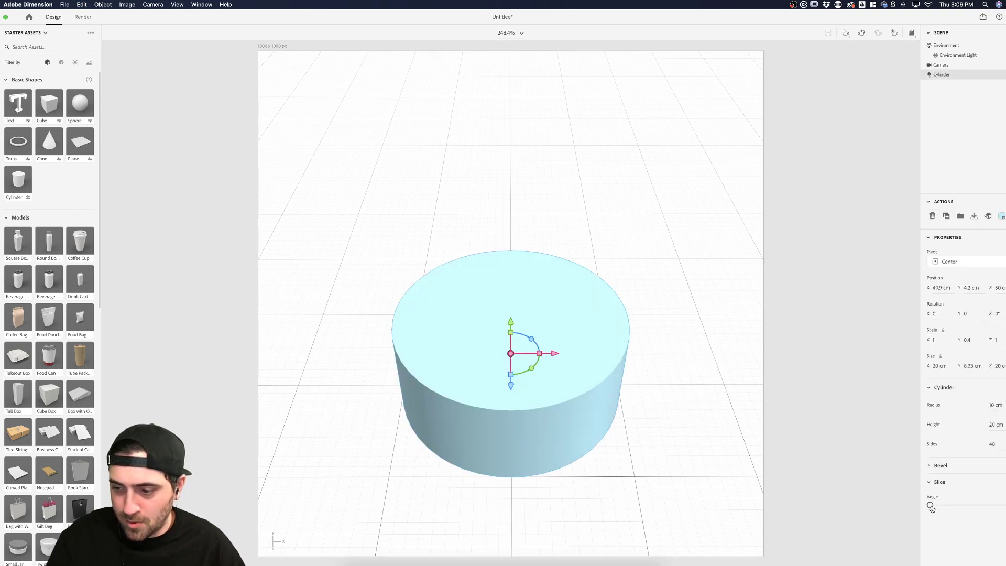
- Cut a slice of a little over one third out of the cylinder and duplicate the cylinder
left_click_drag(931, 506, 960, 505)
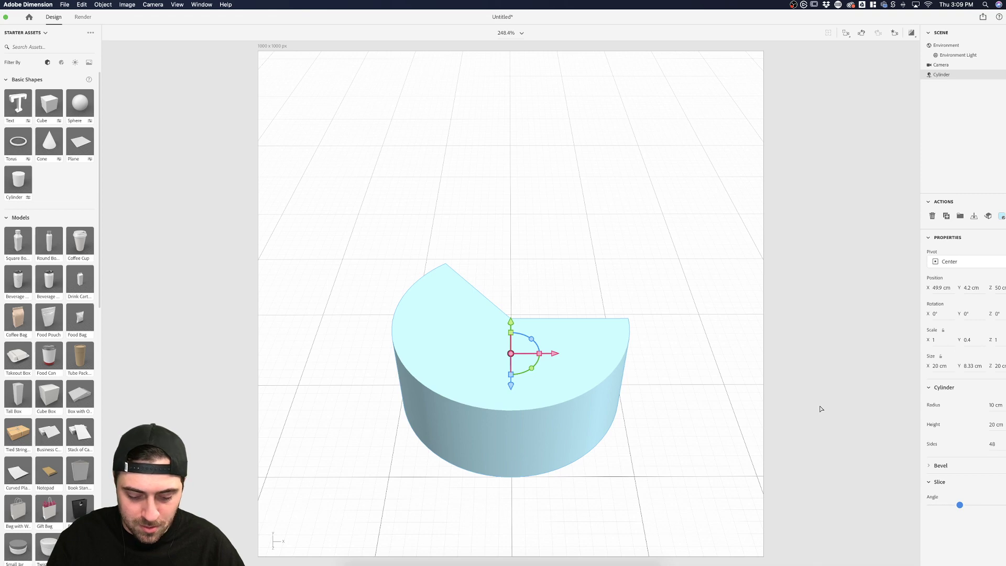
key("super+d")
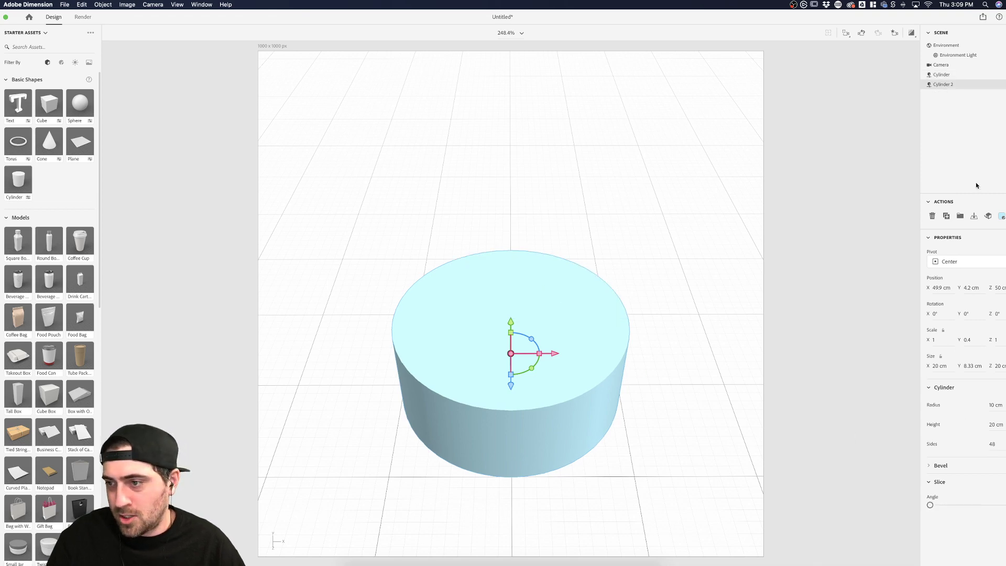
- Change the base colour of the duplicate cylinder's material to magenta, RGB 219, 31, 200
left_click(1001, 216)
left_click(1002, 254)
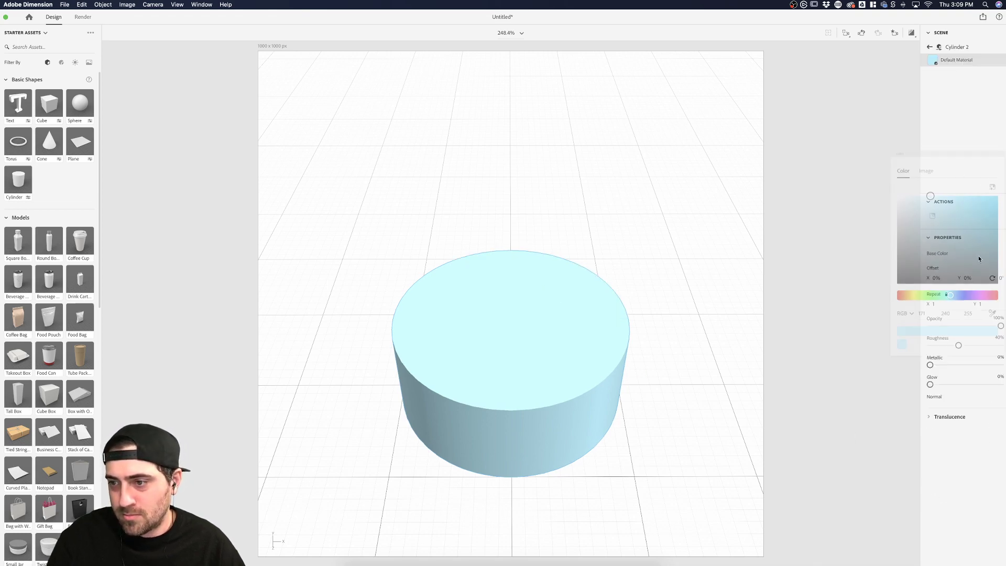
left_click_drag(967, 231, 974, 243)
left_click(983, 295)
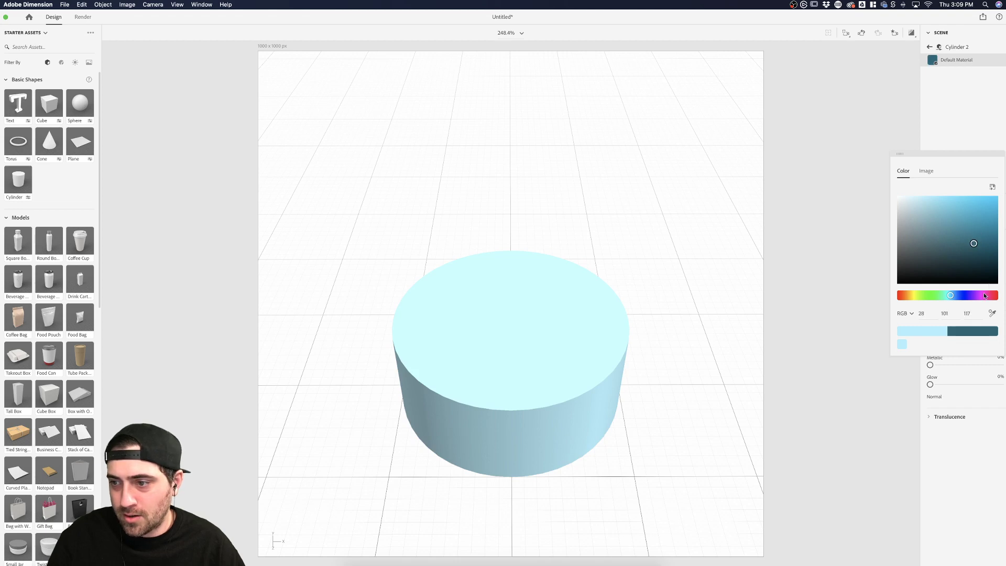
left_click(984, 208)
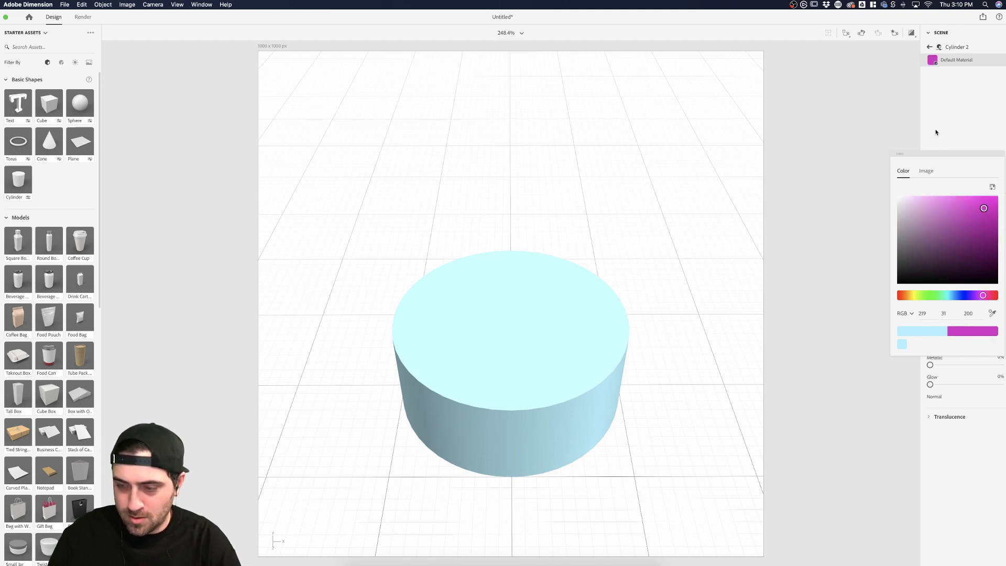
left_click(962, 153)
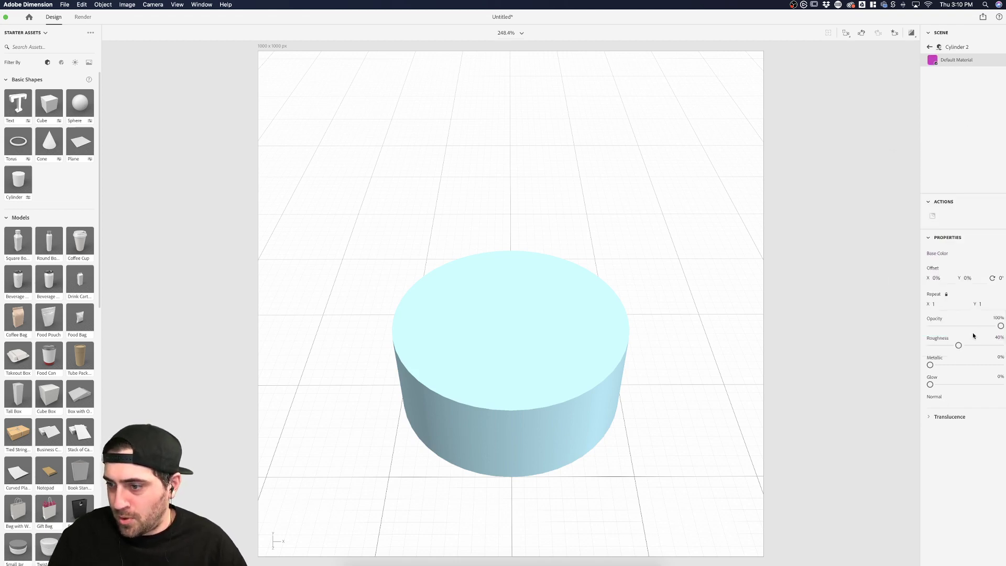
- Widen the slice opening of the original blue cylinder to nearly half the circle
left_click(565, 281)
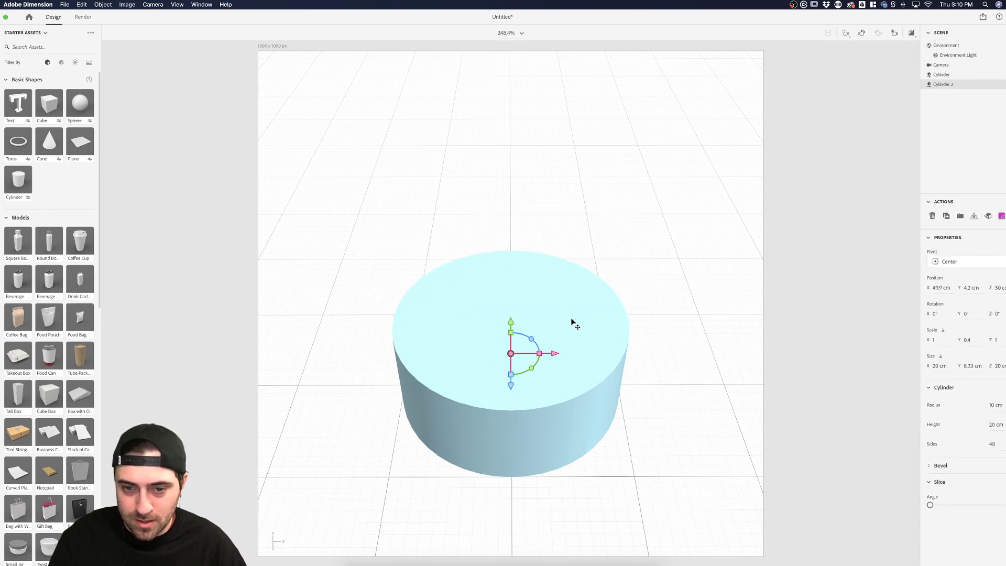
left_click(561, 419)
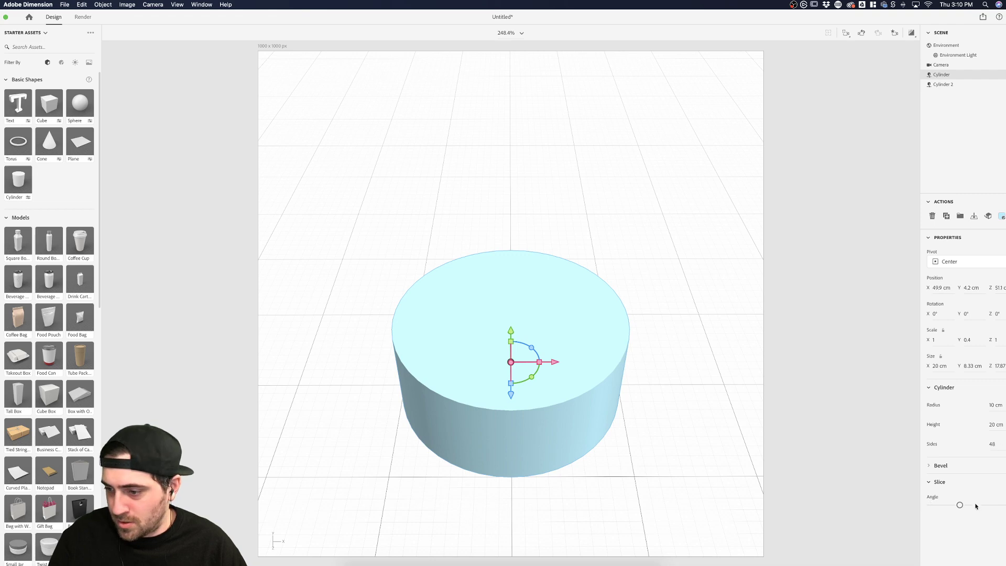
left_click(864, 391)
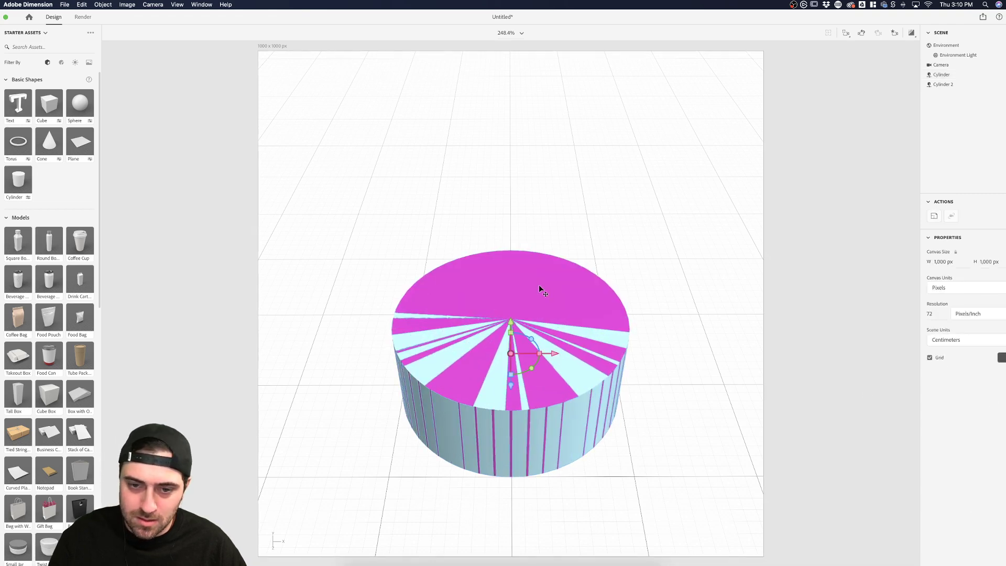
- Slice the magenta duplicate down to a half disc and rotate it about the vertical axis into the blue cylinder's opening
left_click(539, 286)
left_click_drag(933, 506, 973, 505)
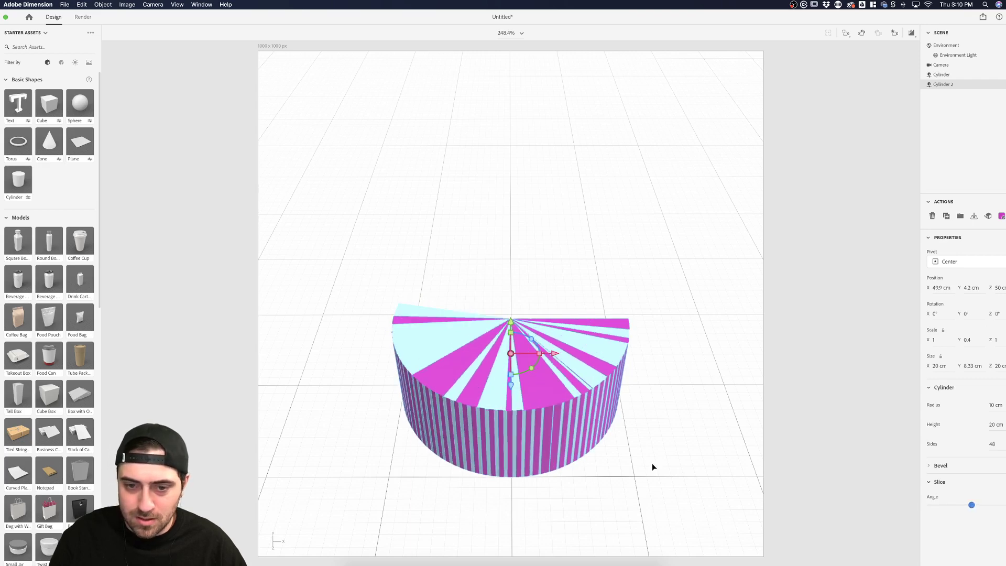
left_click_drag(532, 368, 443, 299)
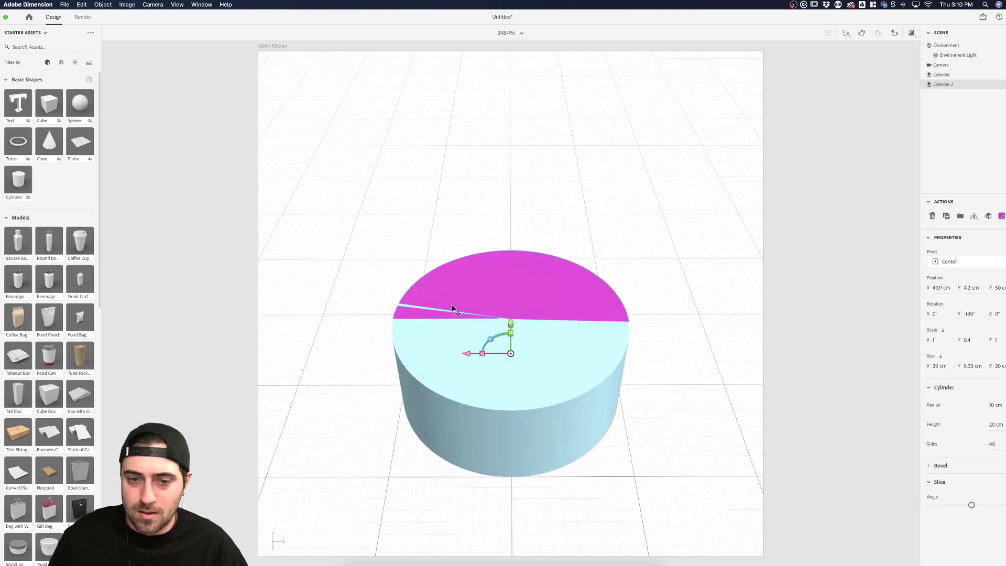
- Slice the magenta cylinder down to a wedge a little over a quarter of a circle and rotate it about the vertical axis to -180°
left_click_drag(972, 504, 990, 505)
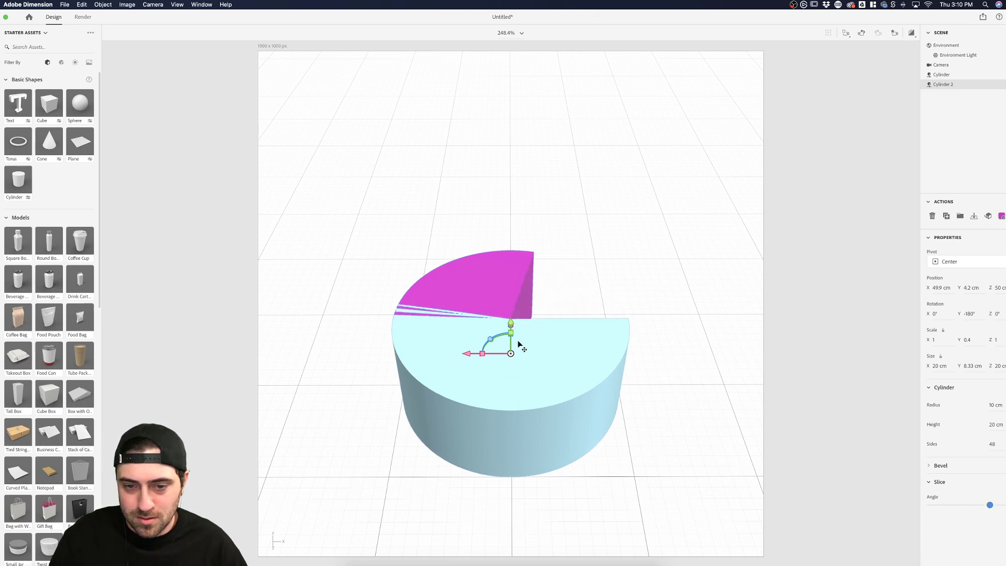
mouse_move(506, 340)
left_mouse_down()
mouse_move(516, 335)
mouse_move(535, 347)
mouse_move(515, 338)
left_mouse_up()
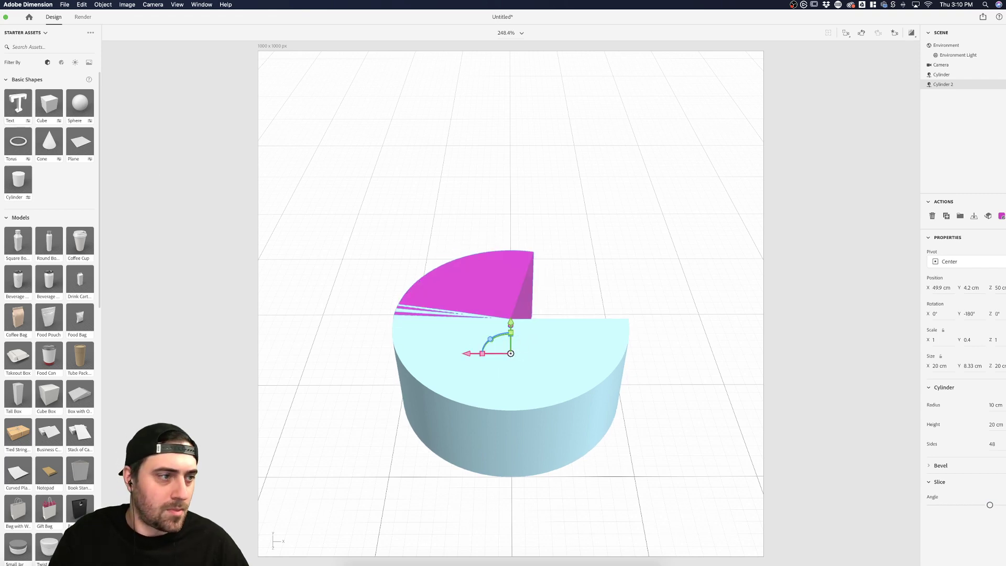
key("1")
left_click_drag(479, 332, 326, 173)
key("v")
left_click(590, 287)
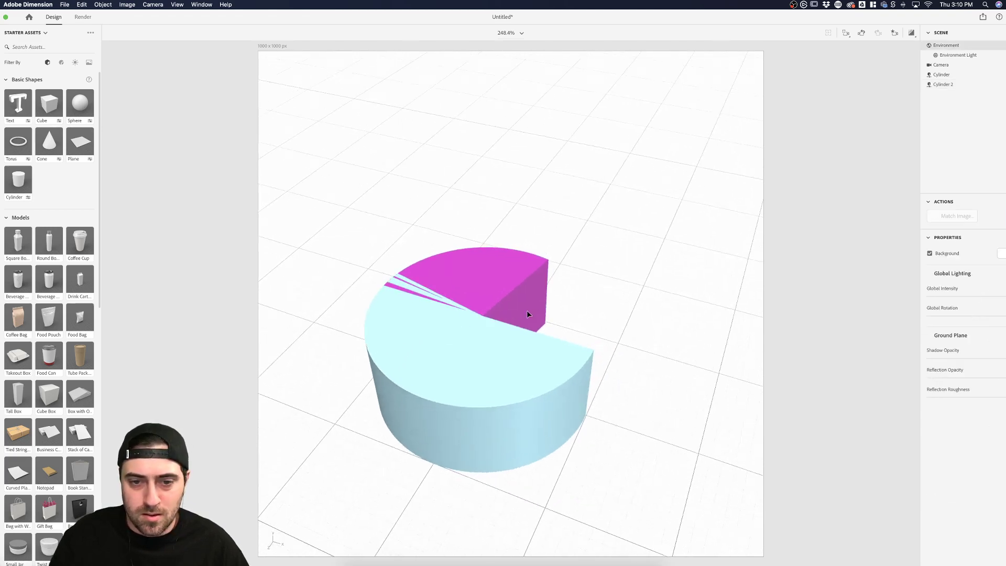
- Set the magenta wedge's pivot to Bottom and rotate it about the vertical axis to 161°
left_click(514, 291)
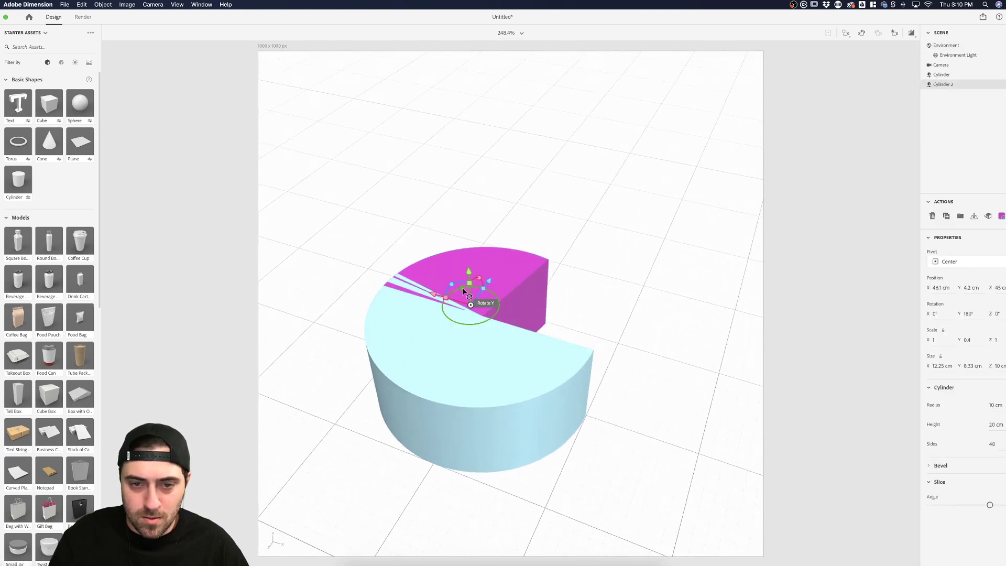
left_click_drag(463, 287, 478, 291)
key("ctrl+z")
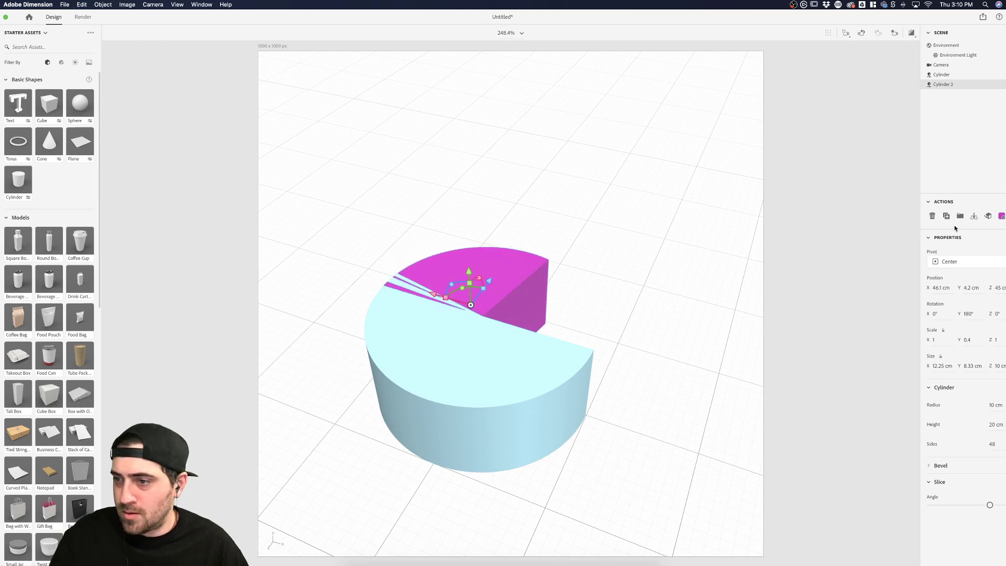
left_click(950, 262)
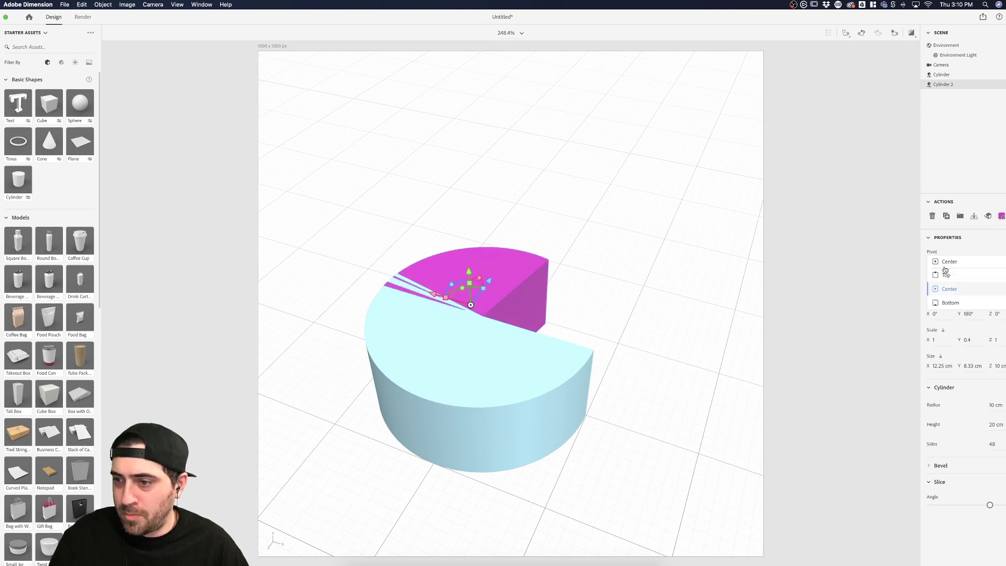
left_click(950, 303)
left_click_drag(461, 287, 548, 268)
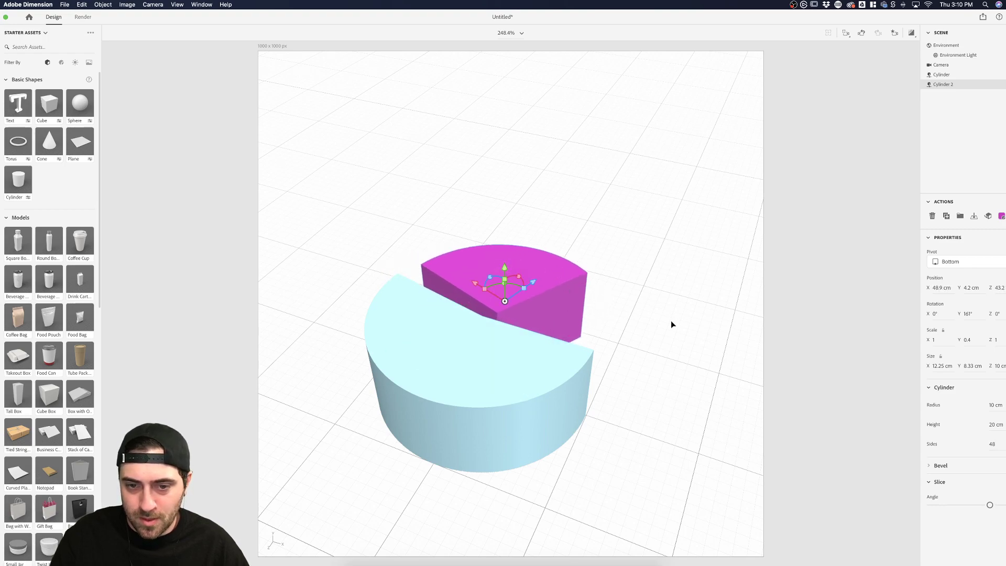
- Delete the magenta wedge and reduce the blue cylinder's slice angle to zero to restore the full disc
middle_click_drag(514, 370, 591, 416)
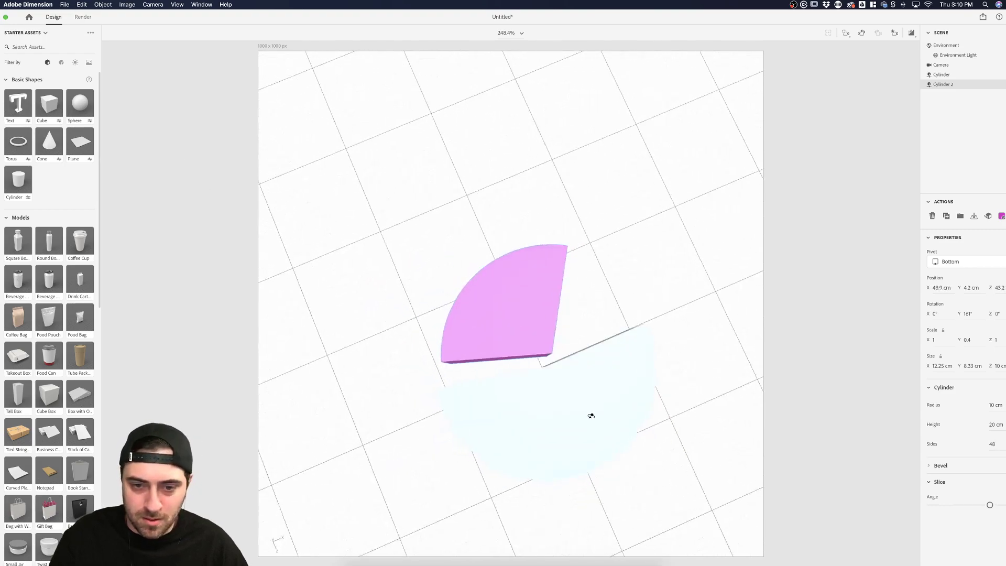
left_click_drag(556, 284, 529, 286)
key("Delete")
left_click(544, 394)
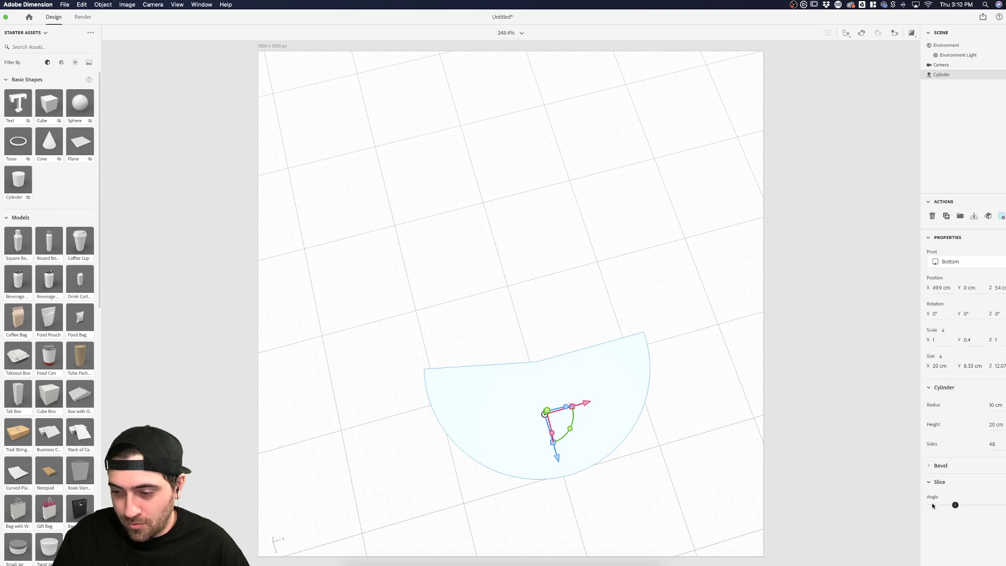
left_click_drag(933, 506, 913, 506)
left_click(794, 422)
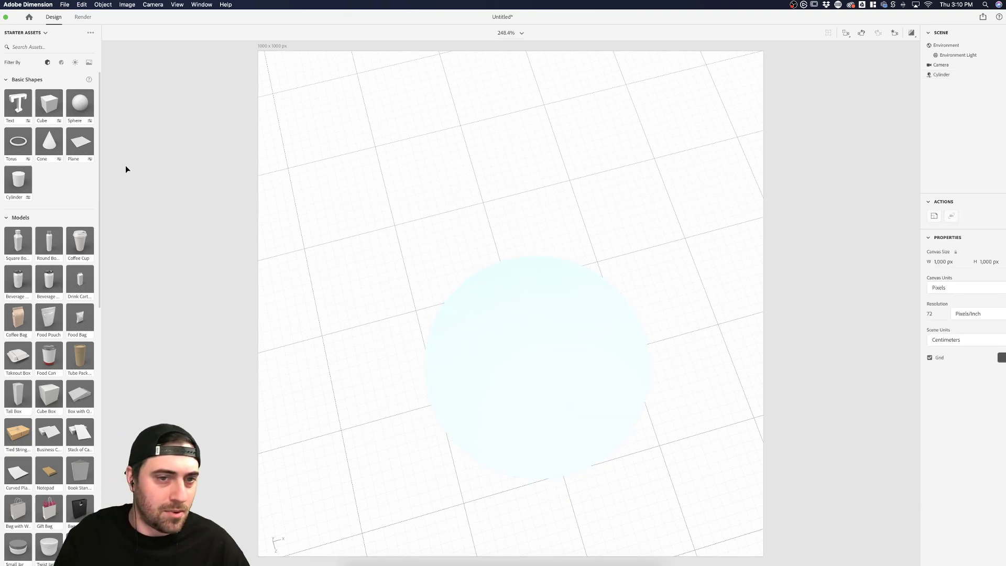
- Examine the whole blue cylinder from the Top camera bookmark and from a raised oblique angle
left_click(895, 32)
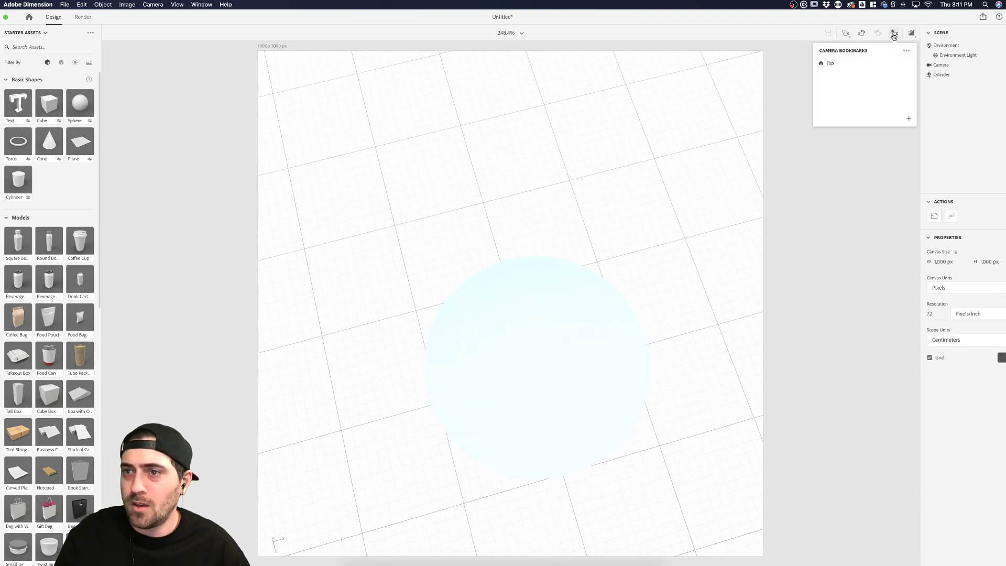
left_click(860, 63)
left_click(947, 45)
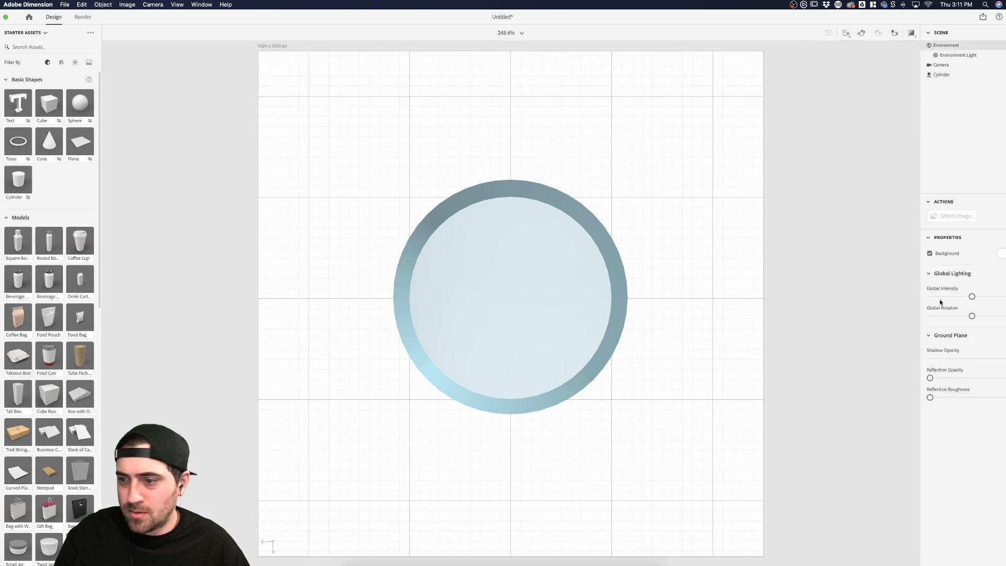
left_click(706, 305)
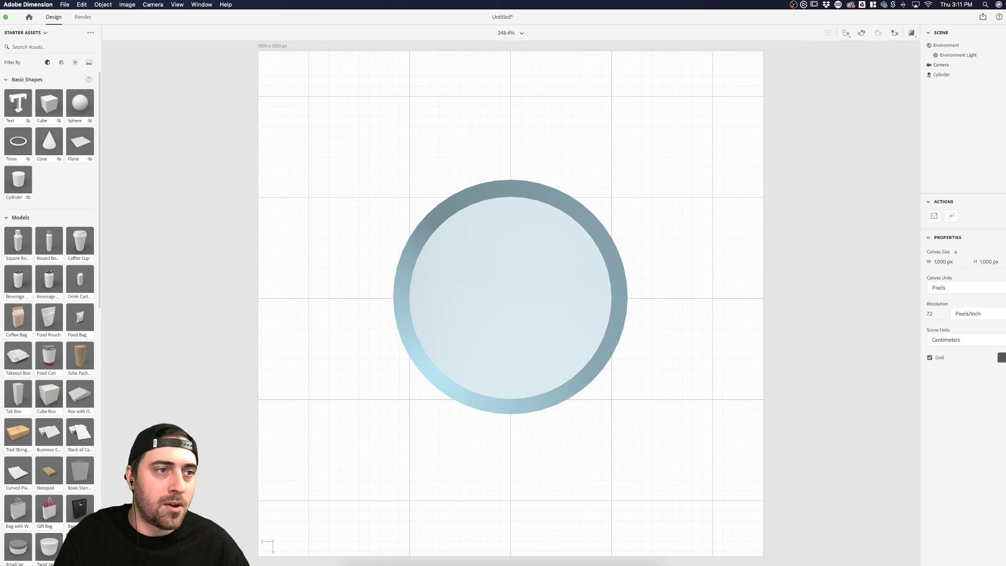
left_click(611, 292)
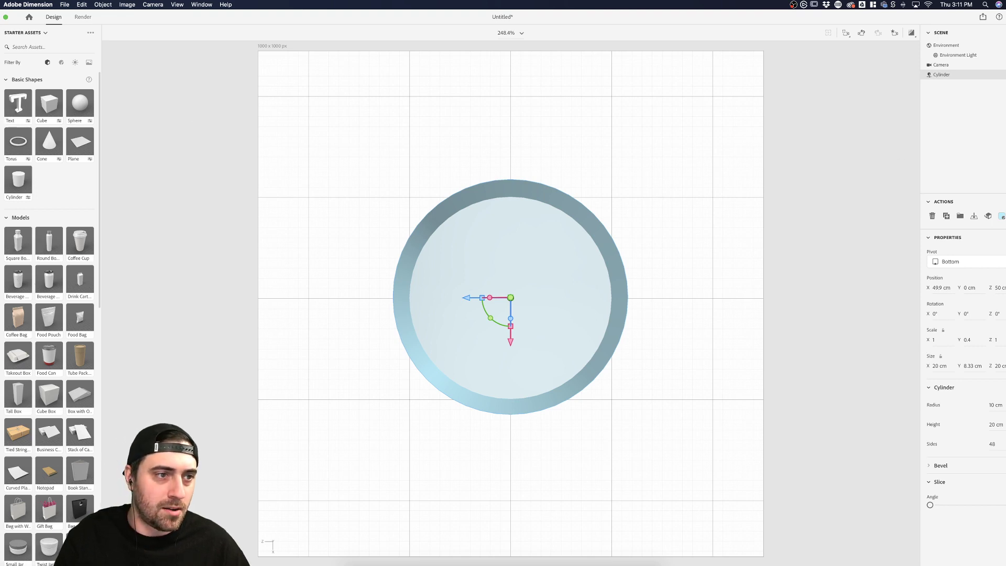
key("1")
left_click_drag(463, 272, 557, 208)
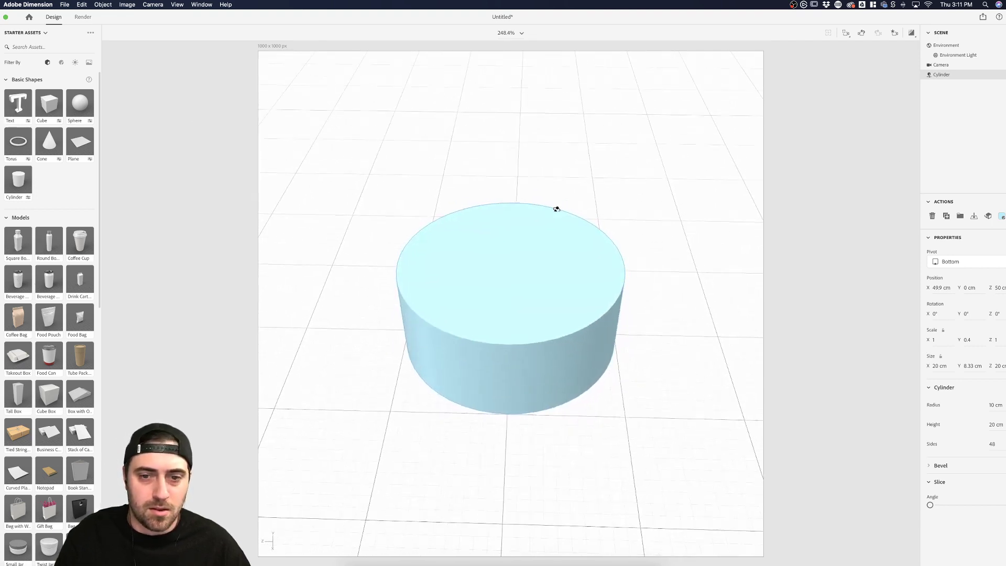
key("v")
left_click(174, 165)
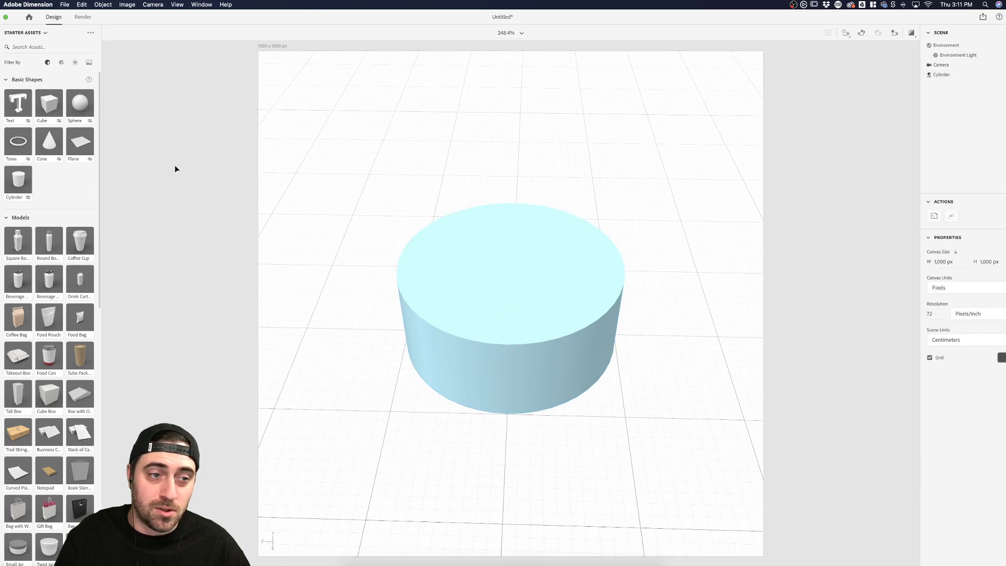
- Add a cone beside the blue cylinder and delete the cylinder
left_click_drag(48, 142, 697, 432)
left_click(562, 317)
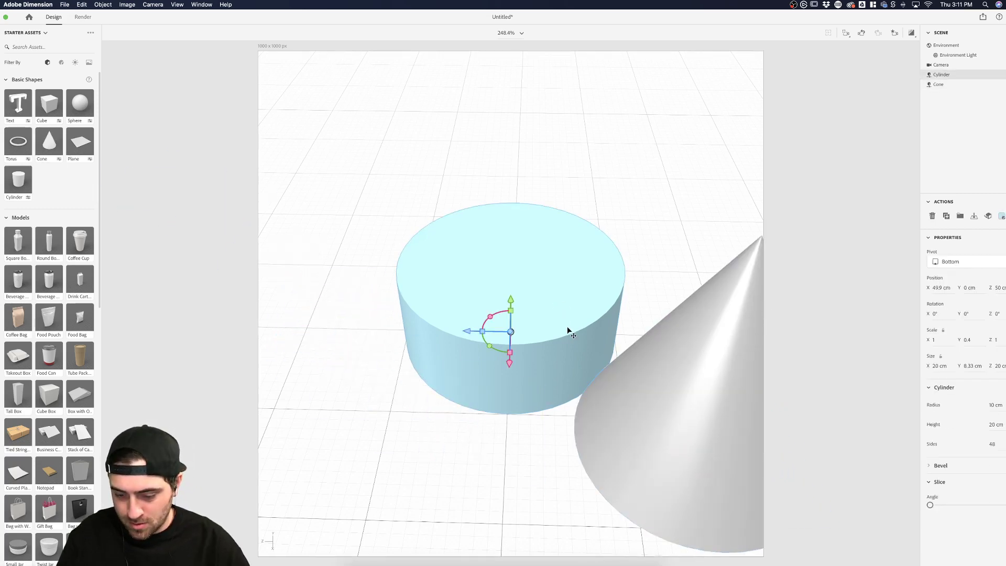
key("Delete")
- Move the cone to the upper middle of the canvas and set its sides to 60
left_click_drag(618, 360, 461, 225)
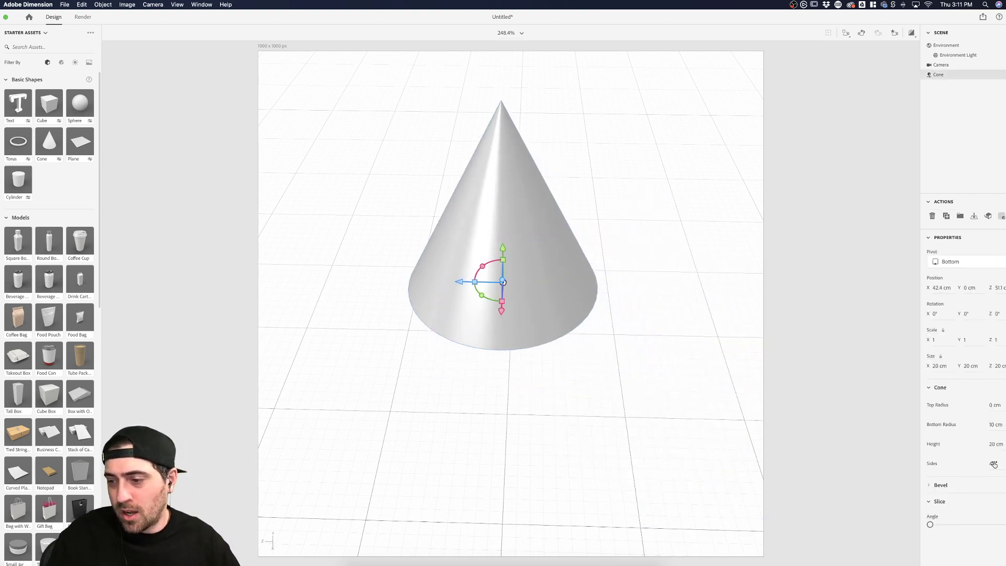
left_click_drag(994, 465, 898, 430)
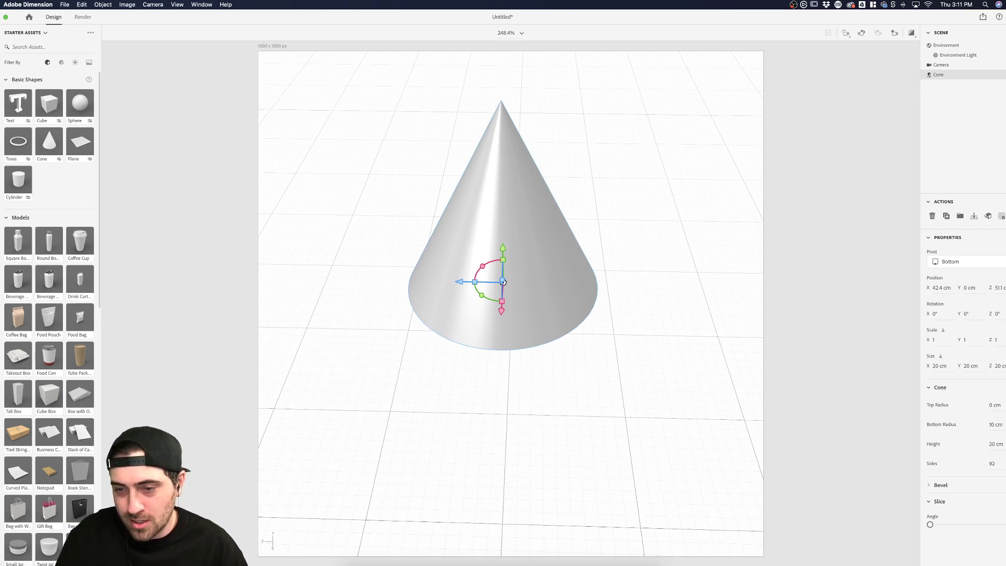
left_click_drag(993, 464, 986, 463)
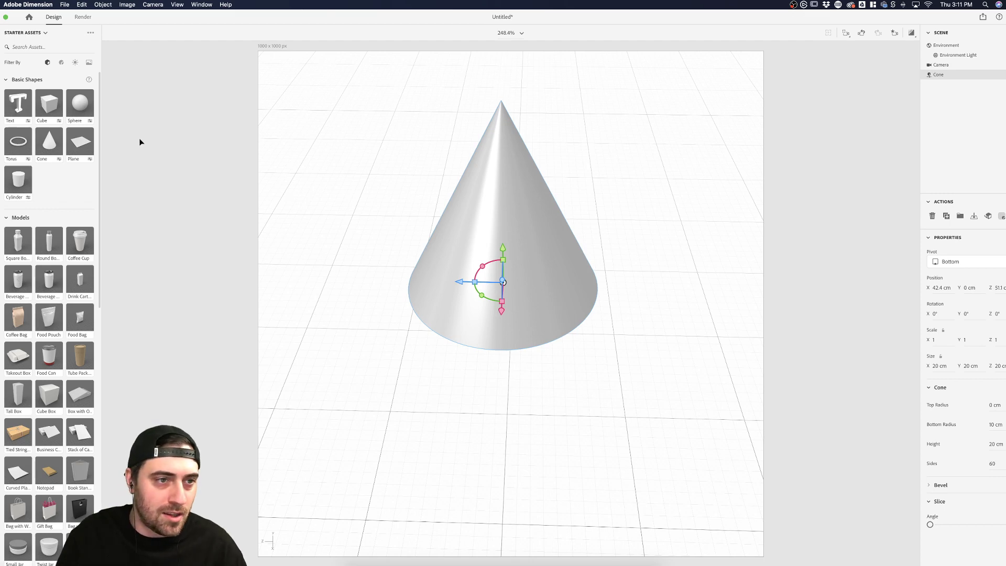
- Add a sphere, place it in front of the cone and reduce its sides to 15
left_click_drag(79, 104, 341, 376)
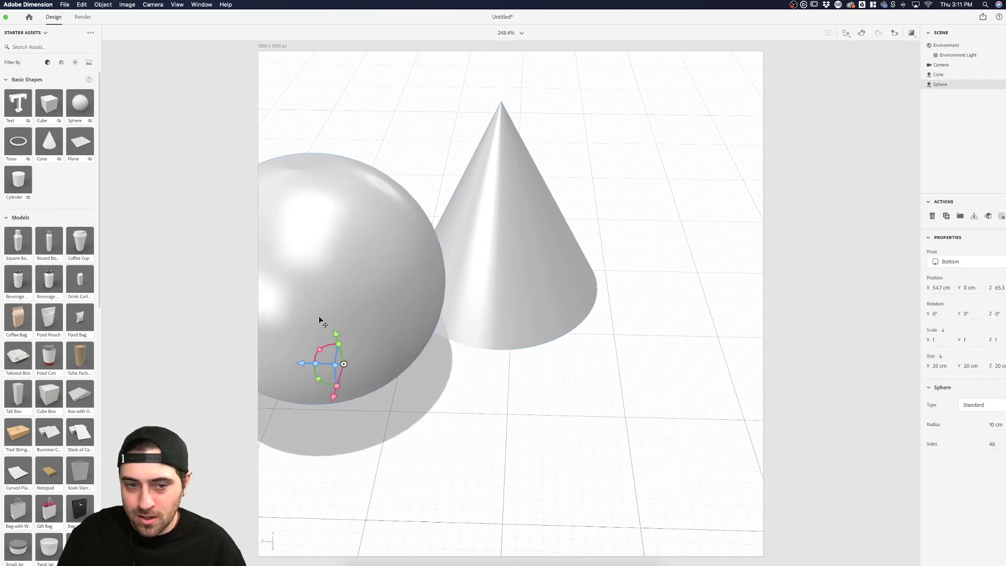
left_click_drag(319, 321, 674, 442)
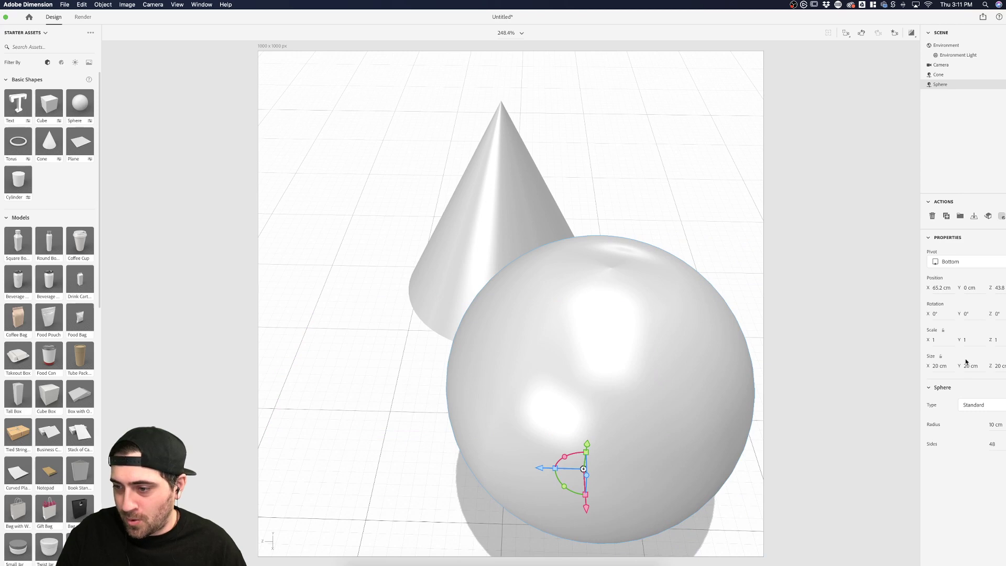
left_click_drag(993, 446, 975, 446)
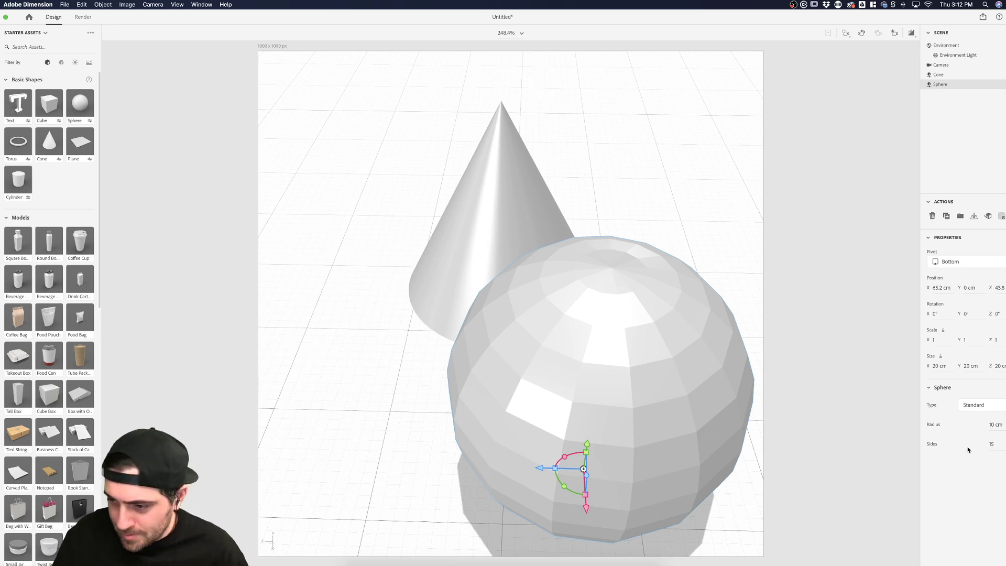
- Try the Hexahedron sphere type and switch the sphere to Octahedron
left_click(988, 412)
left_click(980, 432)
left_click(982, 410)
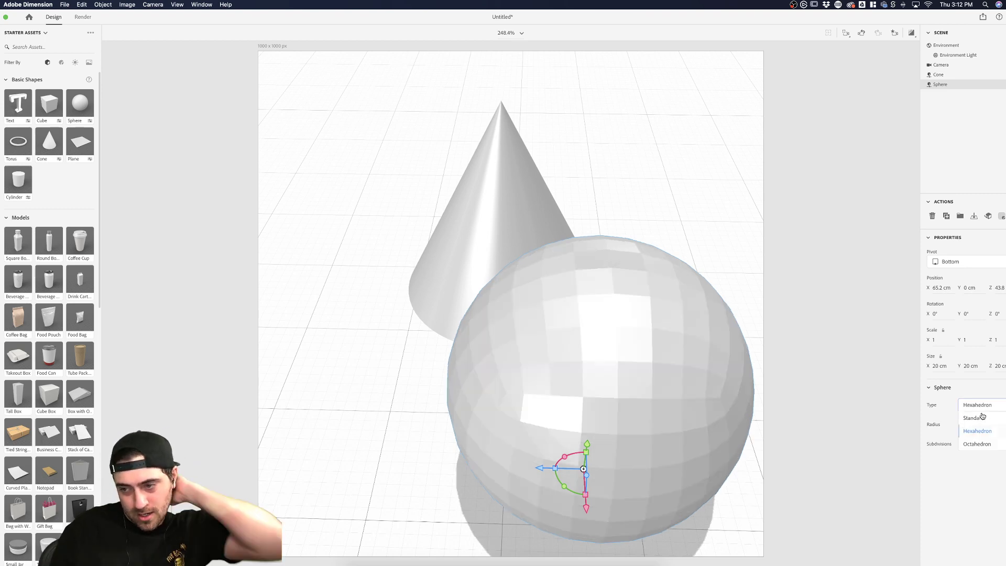
left_click(981, 444)
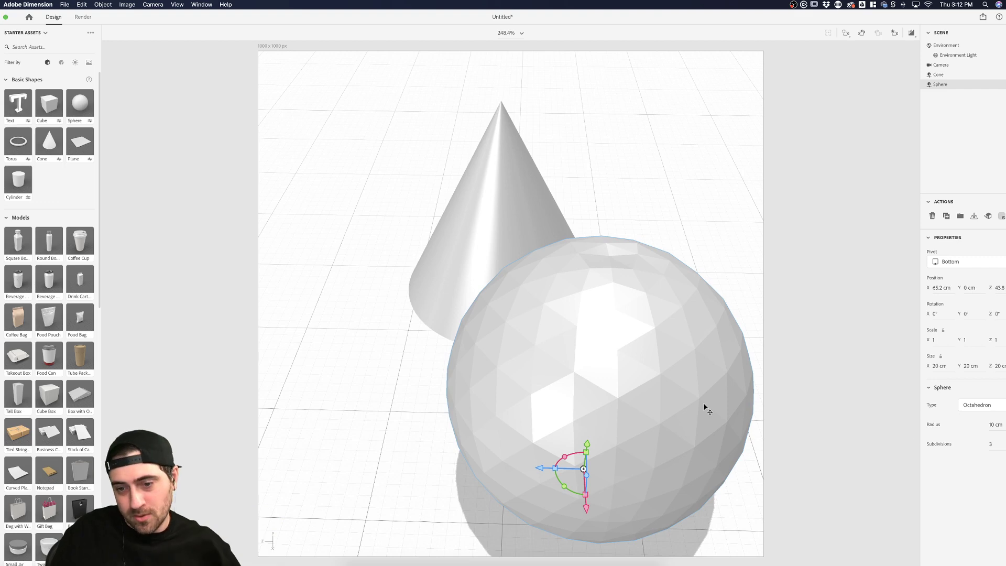
- Try a lower subdivision value of 2 on the octahedron sphere and set it back to 3
left_click(991, 445)
type("1")
key("Return")
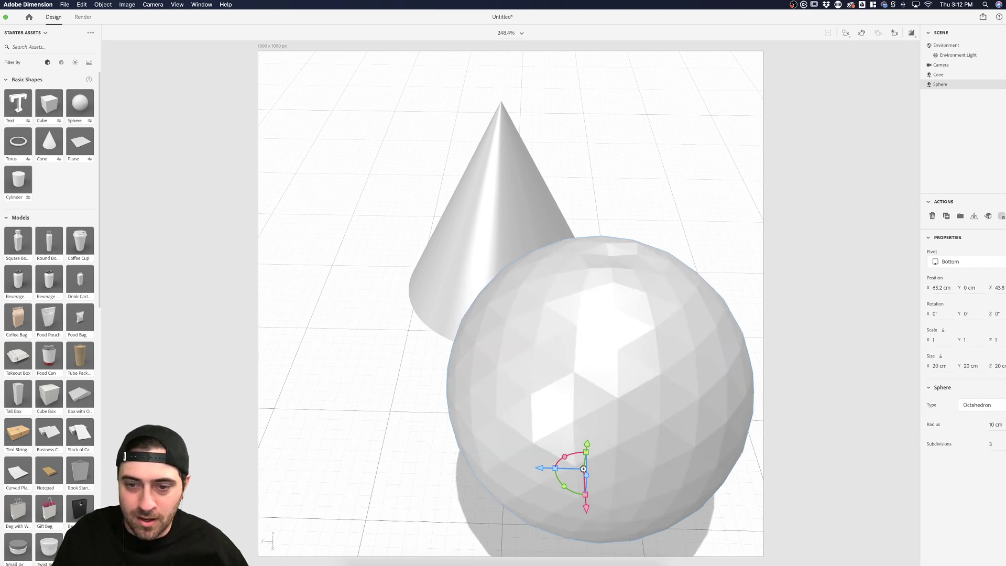
key("Up")
key("Up")
key("Down")
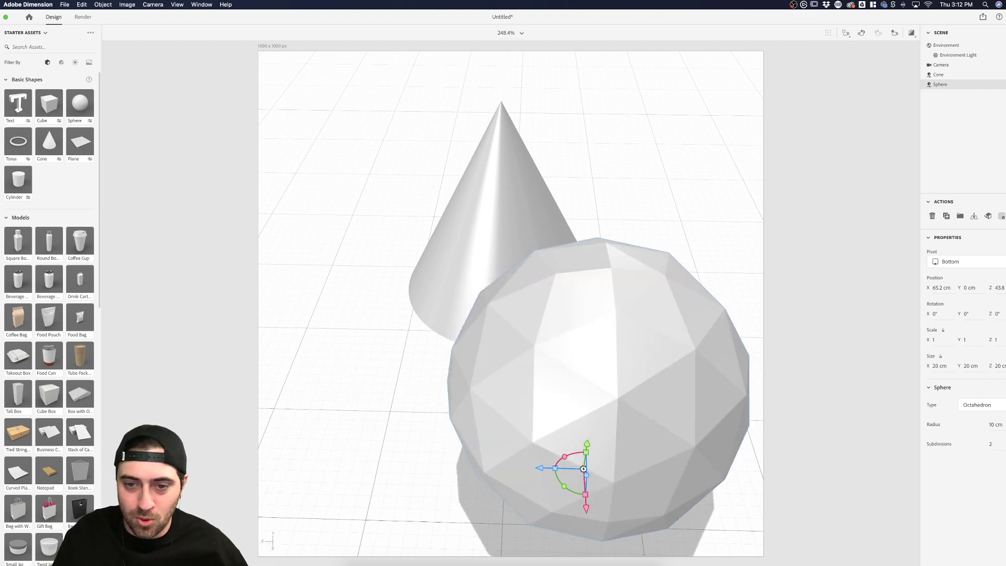
key("Down")
key("Up")
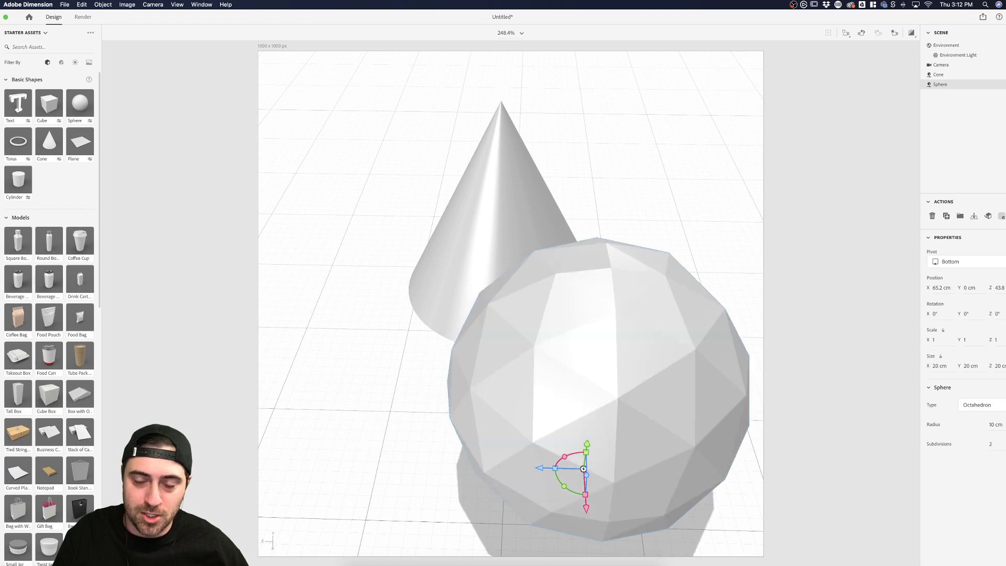
key("Down")
key("Up")
key("Up")
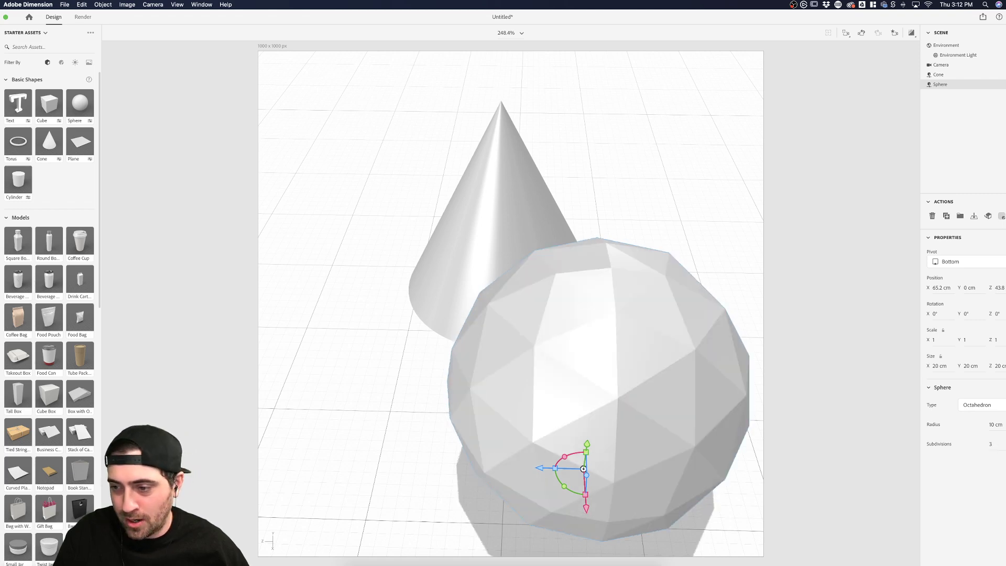
left_click(907, 406)
left_click(709, 397)
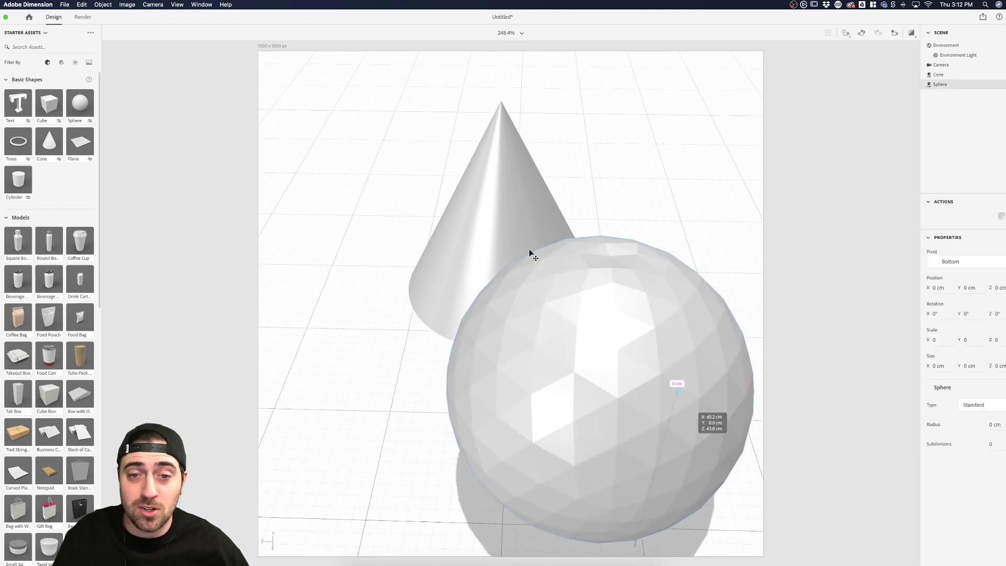
- Move the cone away from the sphere to X 40.6 cm and reduce its sides to 6
left_click(514, 220)
left_click_drag(514, 220, 387, 210)
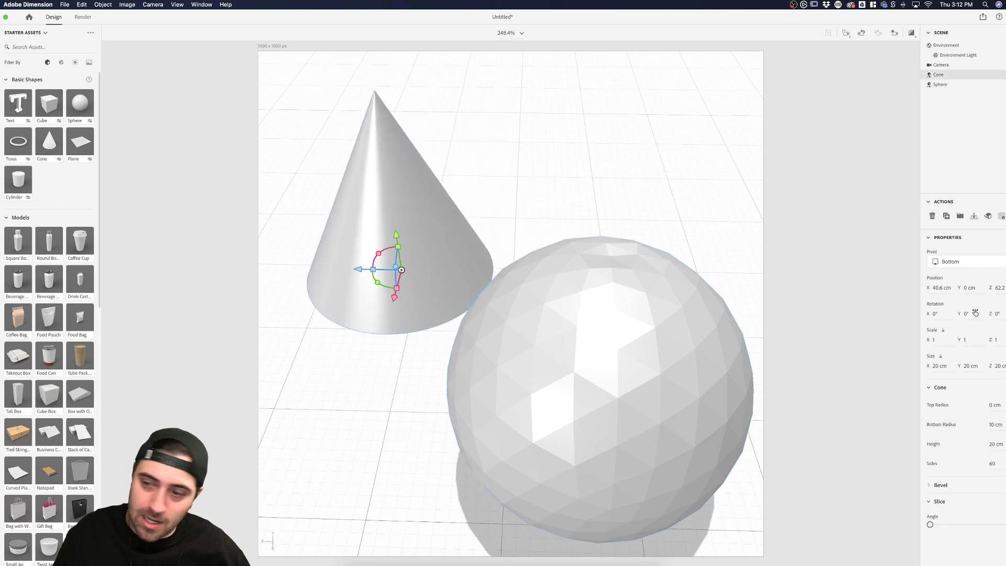
left_click(957, 465)
type("48")
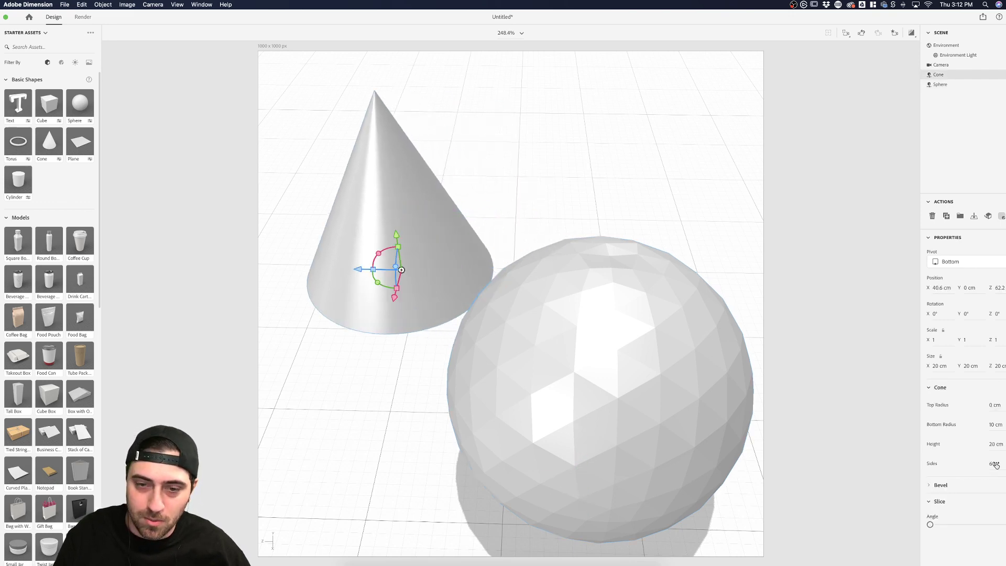
key("Return")
left_click_drag(991, 466, 983, 465)
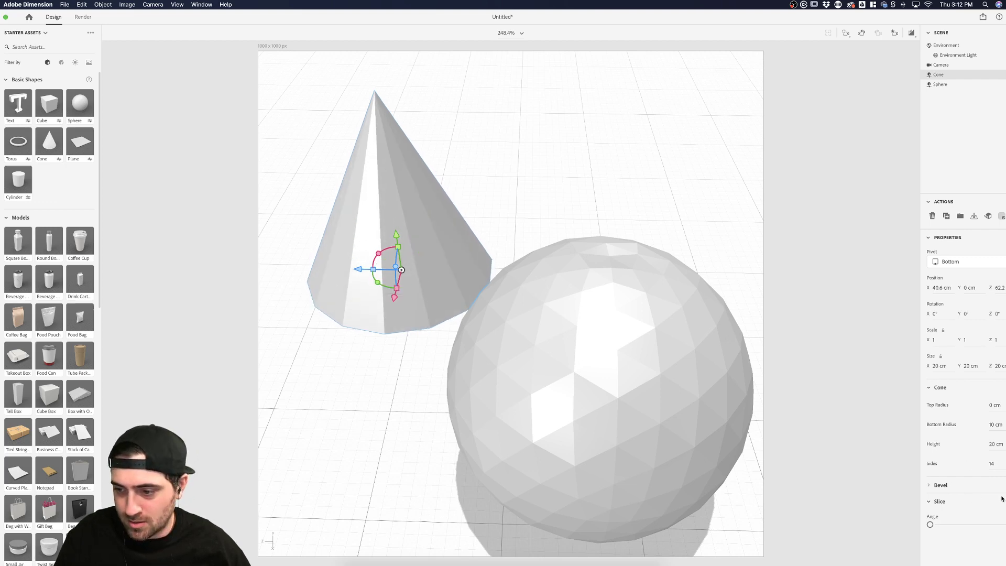
left_click_drag(997, 465, 987, 464)
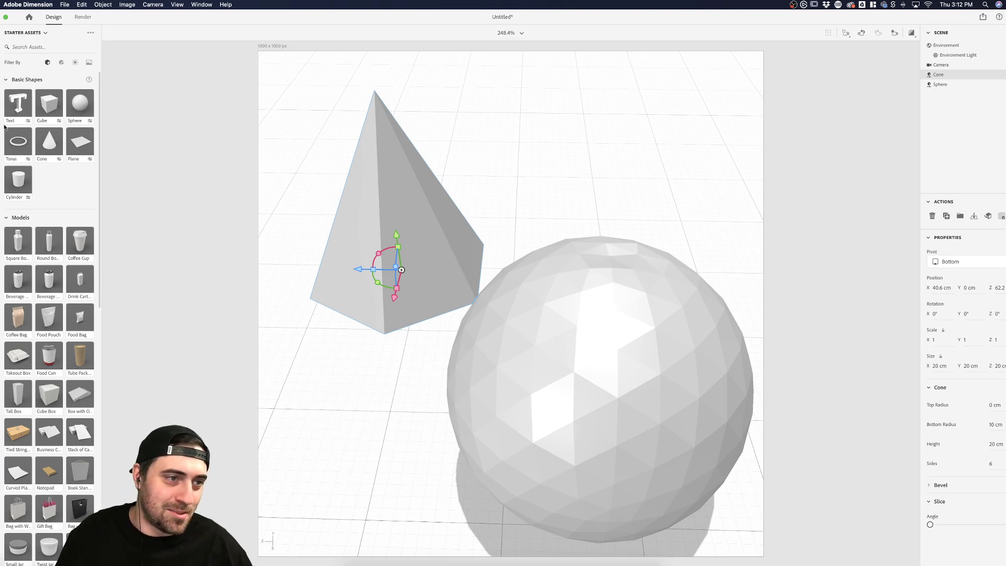
left_click_drag(301, 224, 341, 231)
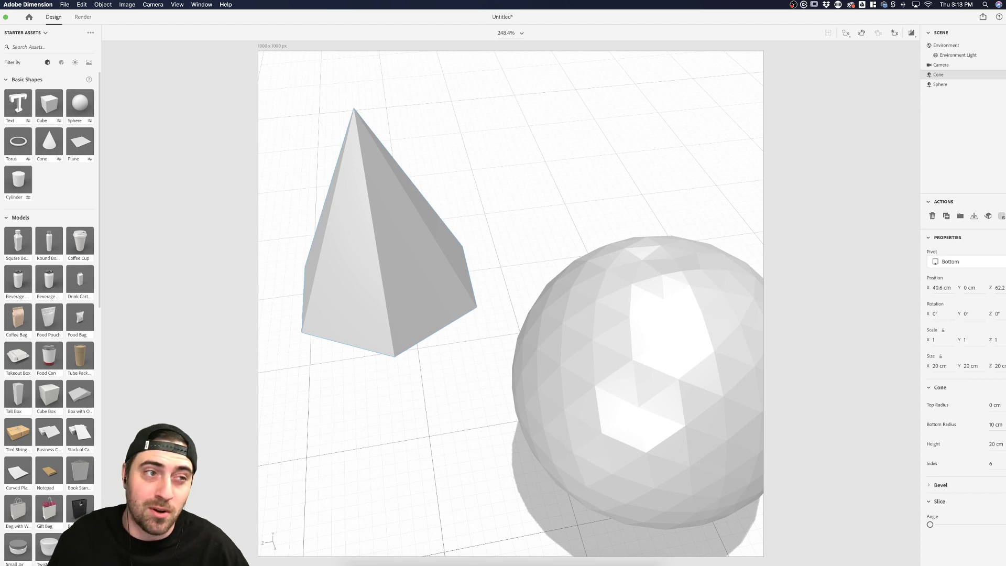
- Reposition the six-sided cone at X 42 cm and Z 59.4 cm and raise it to Y 13.3 cm above the ground
key("v")
left_click_drag(365, 231, 391, 235)
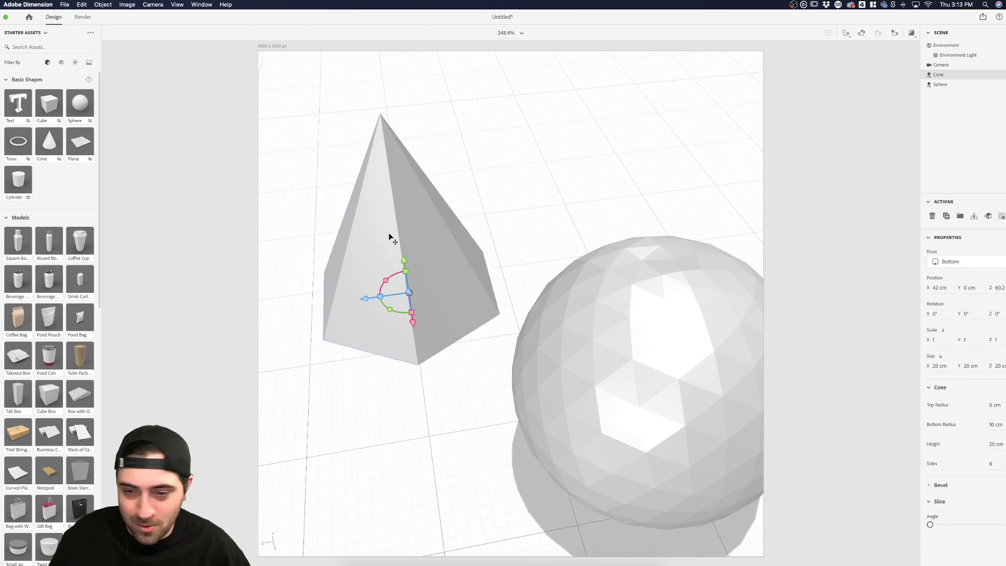
left_click_drag(931, 524, 906, 530)
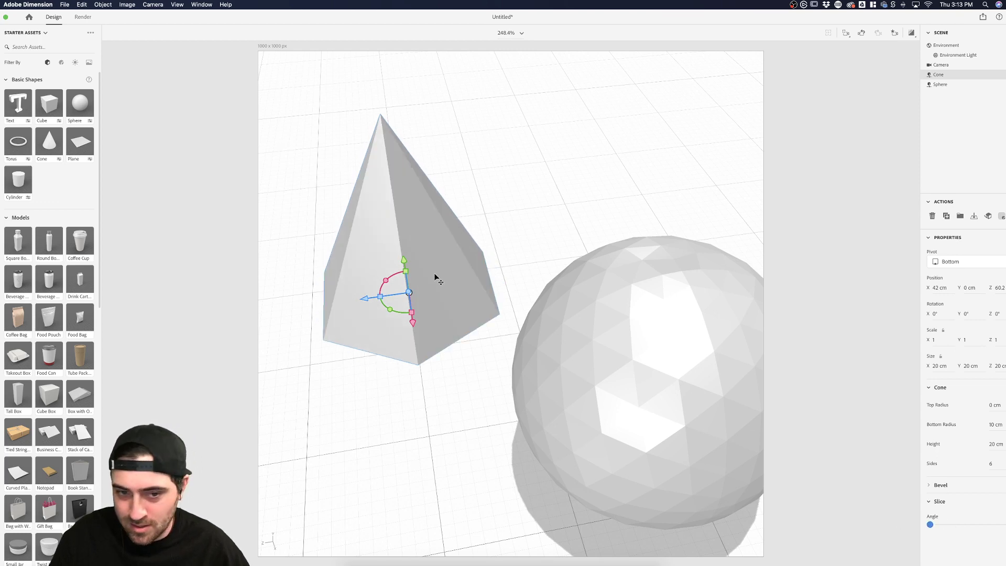
left_click_drag(434, 276, 451, 279)
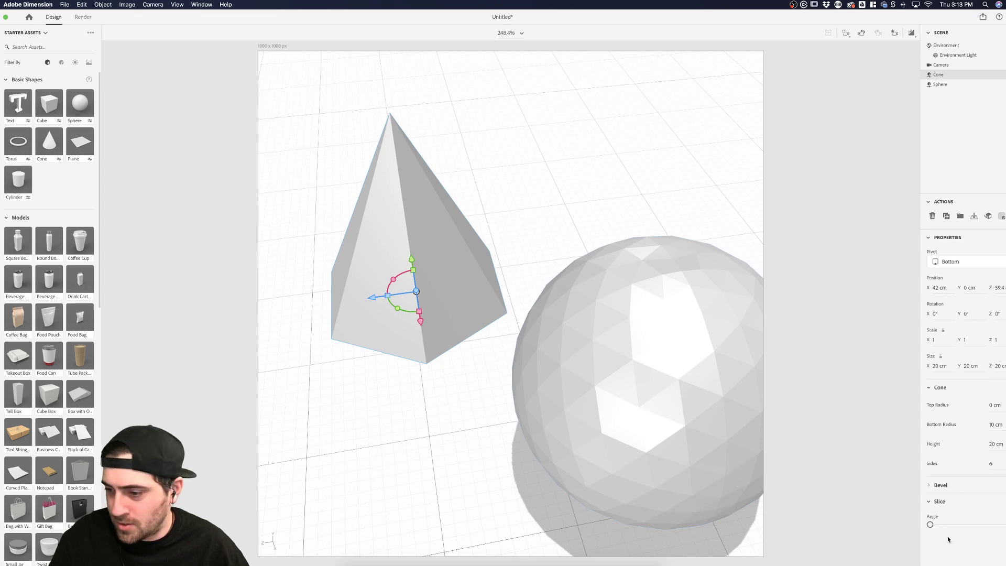
left_click_drag(412, 259, 416, 159)
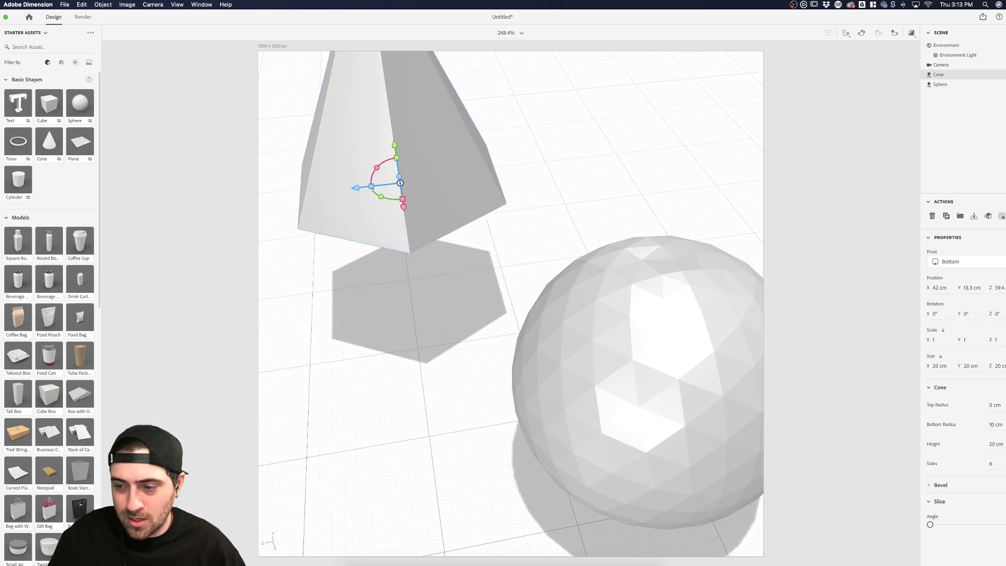
- Enable the cone's bevel and set the cone's height to 16 cm
left_click(941, 485)
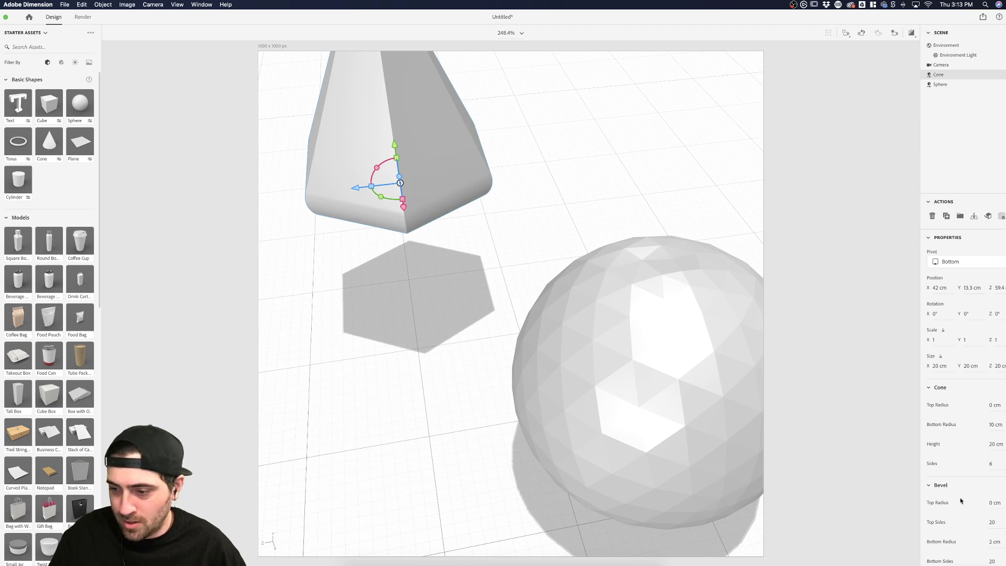
scroll(975, 487, "down", 3)
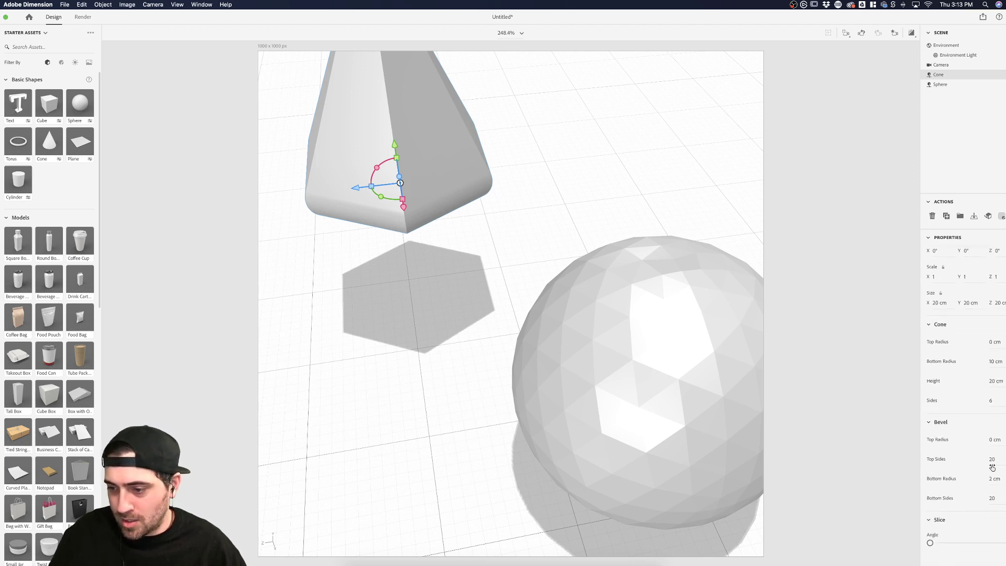
left_click(994, 381)
type("16")
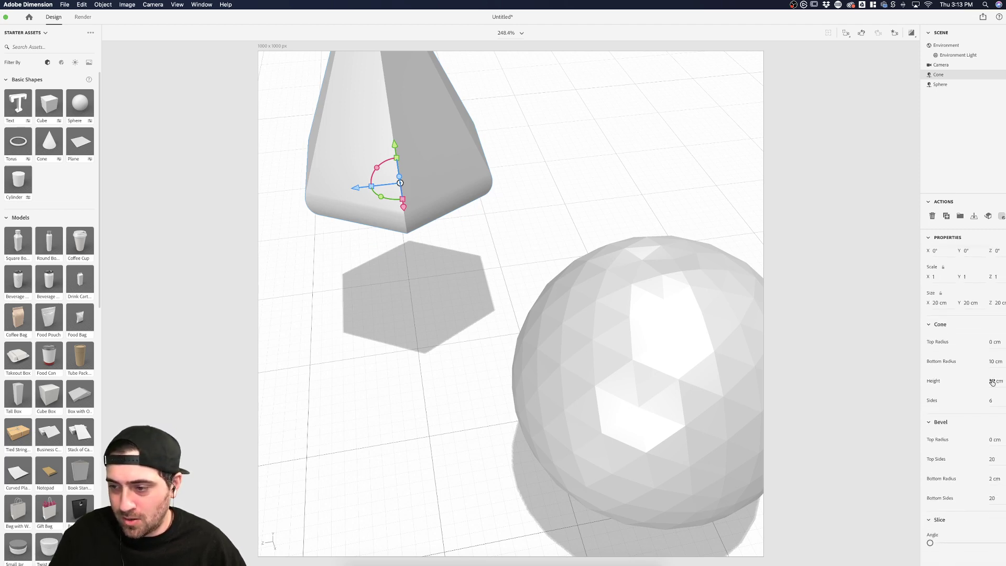
key("Return")
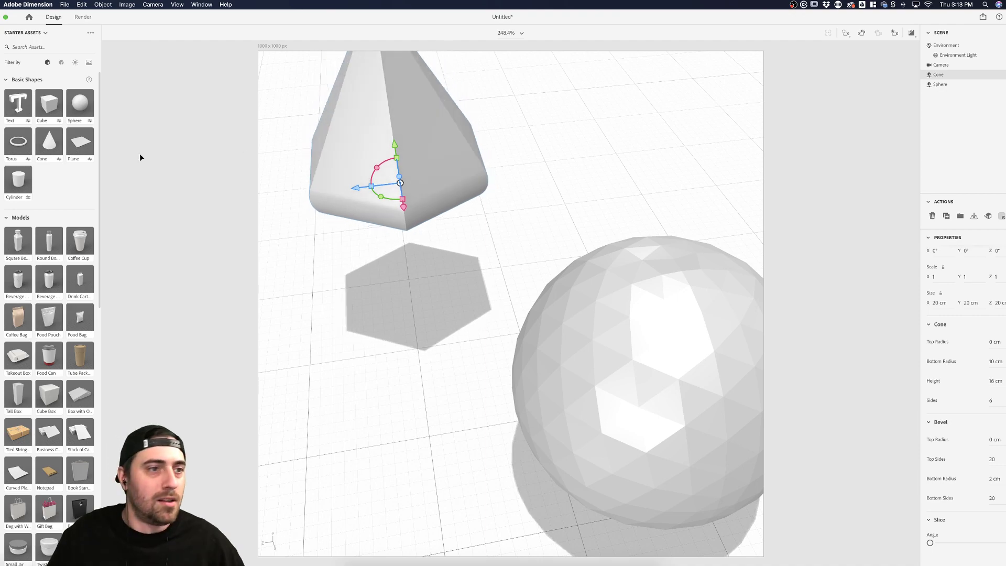
- Delete the sphere and move the cone into the middle of the scene at about X 60.4 cm, Y 12.3 cm
left_click_drag(348, 146, 359, 62)
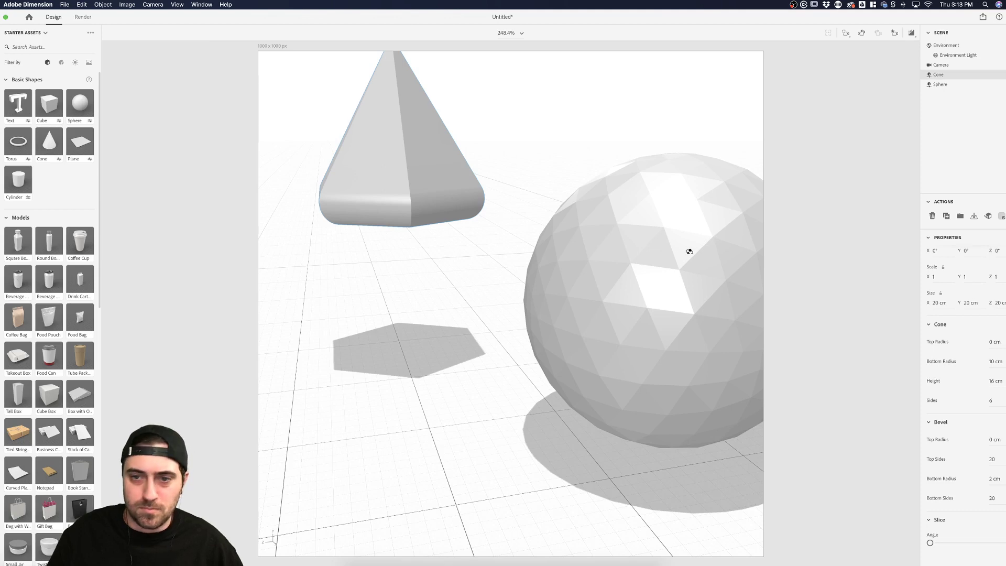
left_click(585, 230)
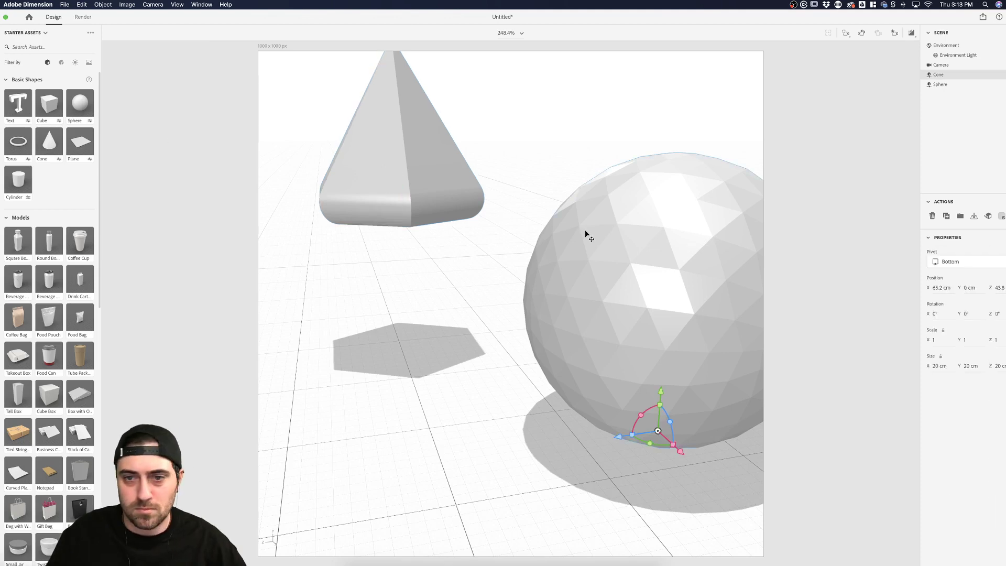
key("BackSpace")
left_click_drag(429, 193, 427, 157)
left_click_drag(455, 210, 458, 231)
scroll(960, 506, "down", 1)
scroll(960, 505, "down", 3)
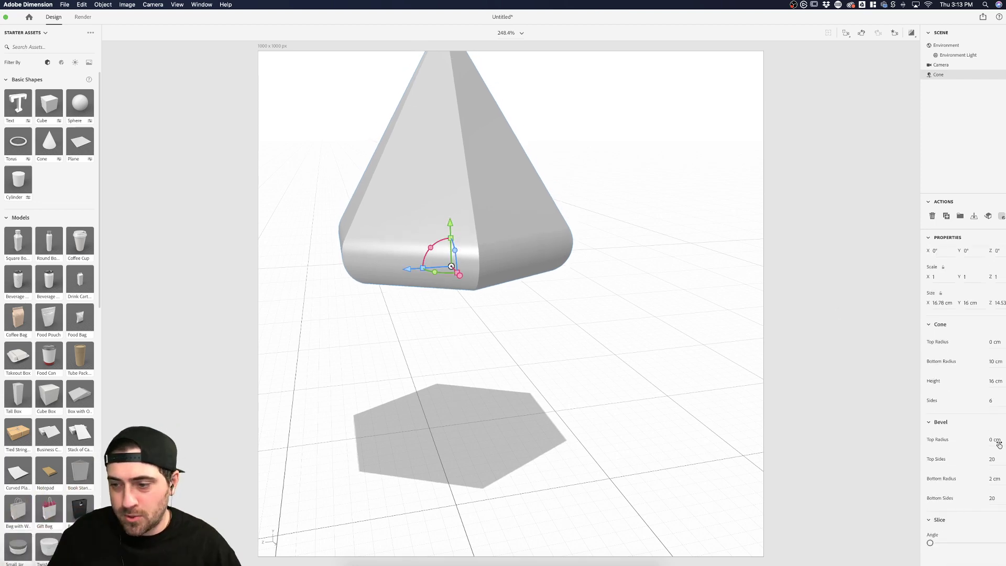
- Set the cone's bevel top radius to 46 cm and change its pivot to Center
left_click_drag(1000, 444, 1005, 439)
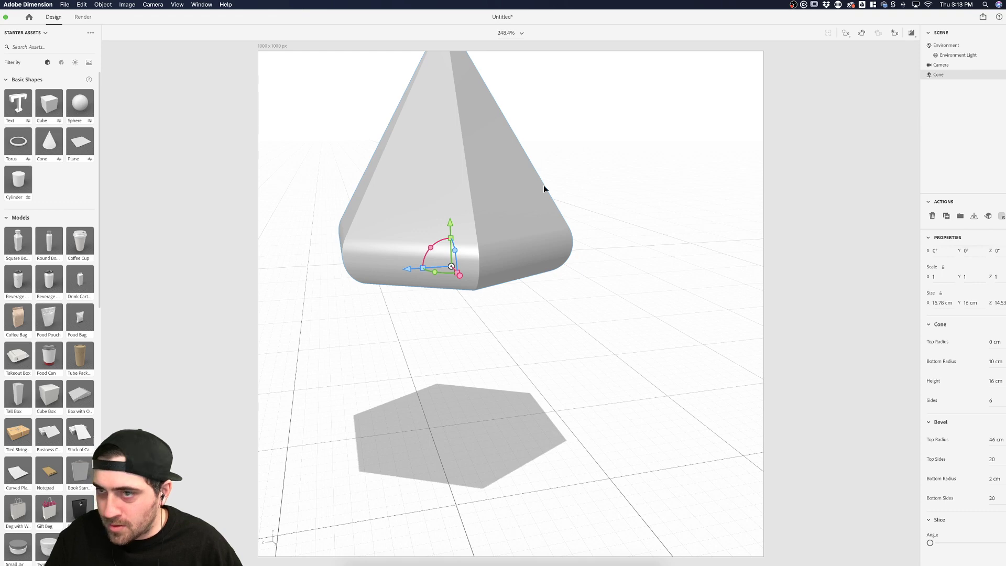
left_click(772, 213)
left_click(481, 208)
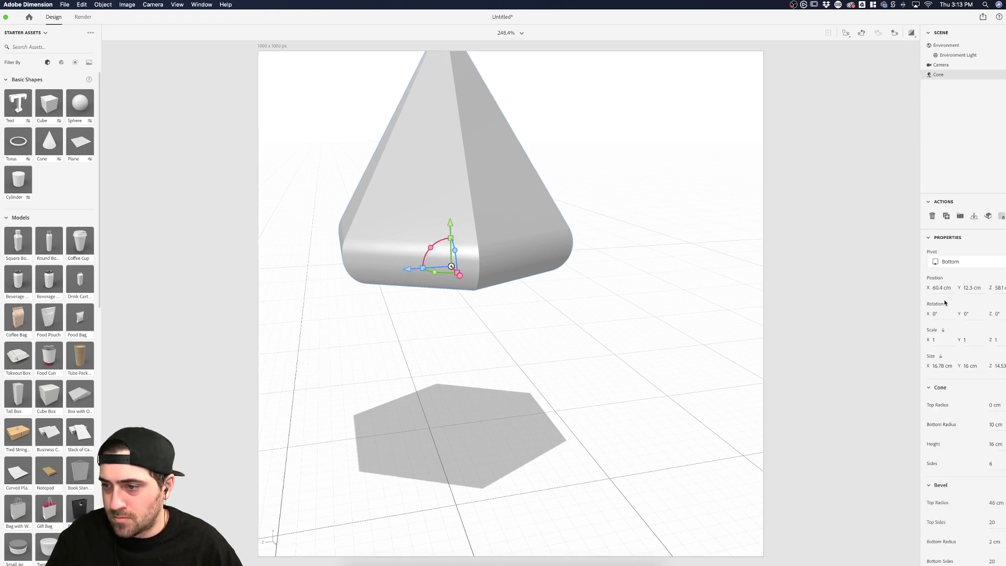
left_click(963, 262)
left_click(950, 288)
left_click(584, 174)
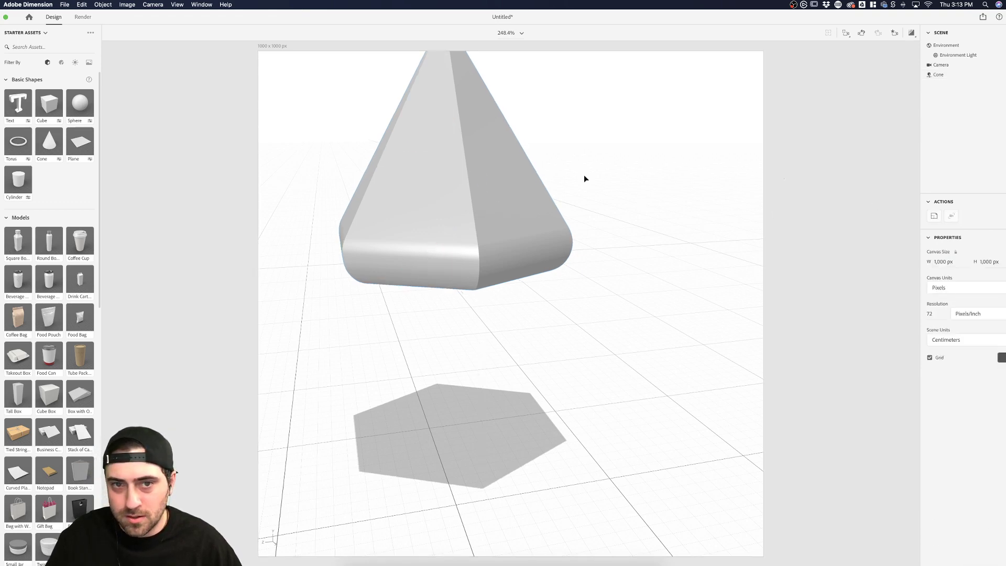
- Set the cone's own top radius to 6 cm to widen its tip
left_click(545, 209)
type("6")
key("Return")
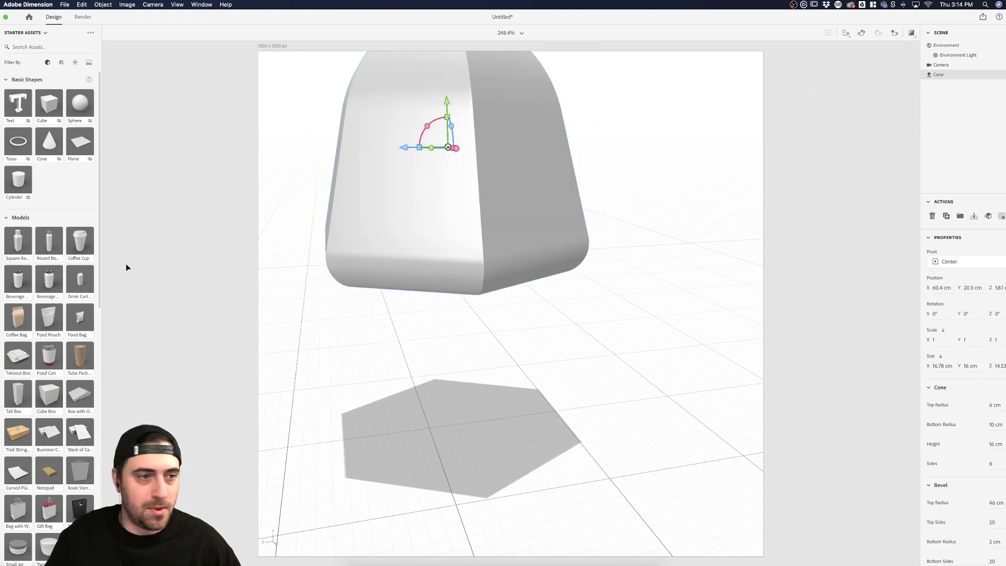
key("f")
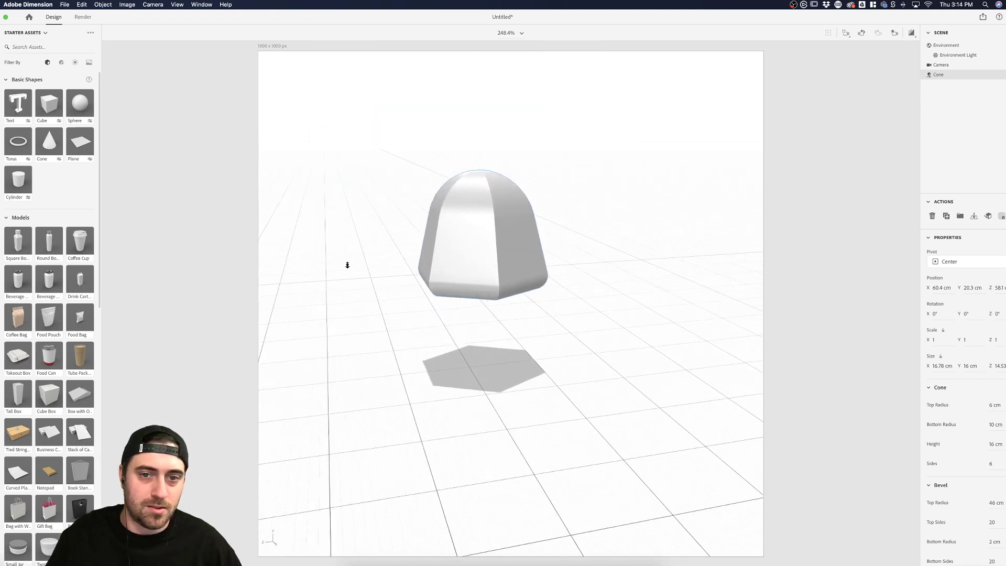
- Try a bevel top radius of 53 cm on the cone and reduce it to 45 cm
left_click(544, 206)
left_click(524, 237)
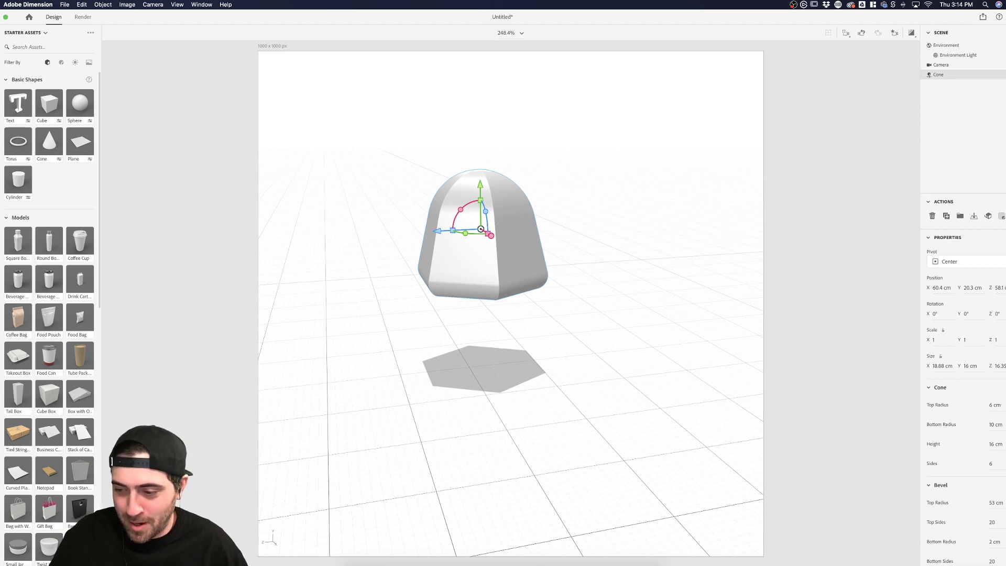
left_click_drag(938, 503, 990, 503)
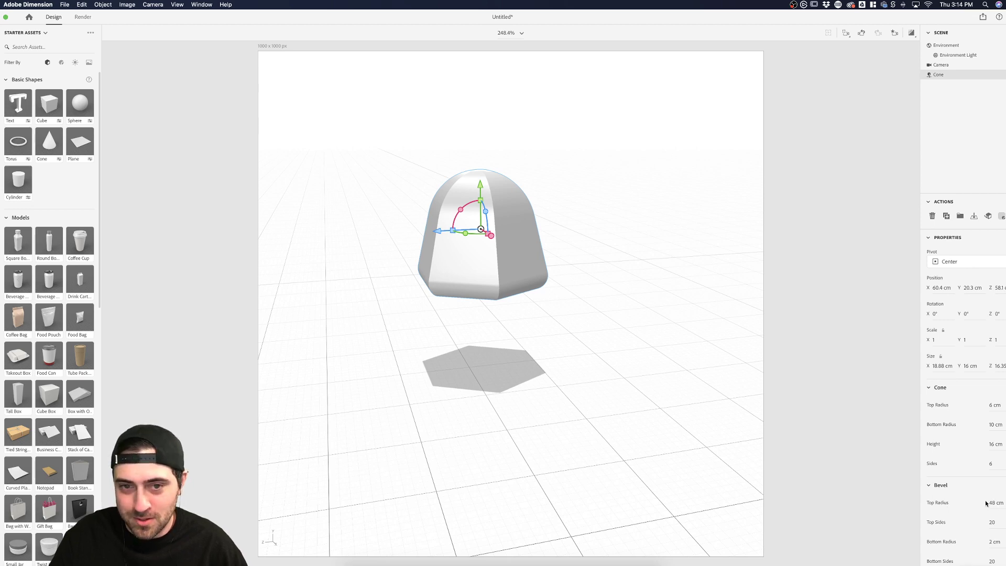
left_click(698, 272)
left_click(495, 250)
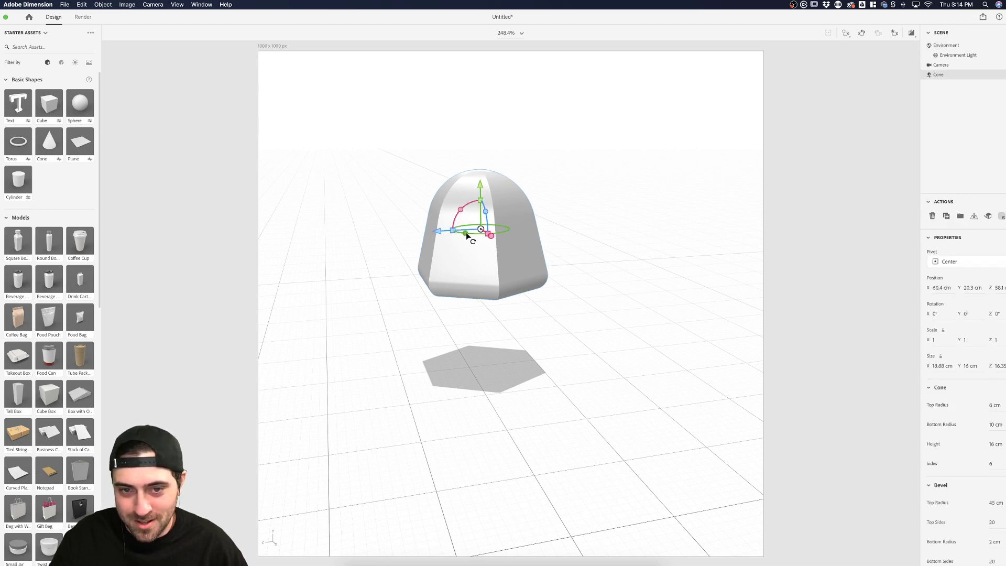
- Widen the cone's top radius to 11 cm, try 18 sides and reduce the sides to 9
scroll(948, 465, "down", 2)
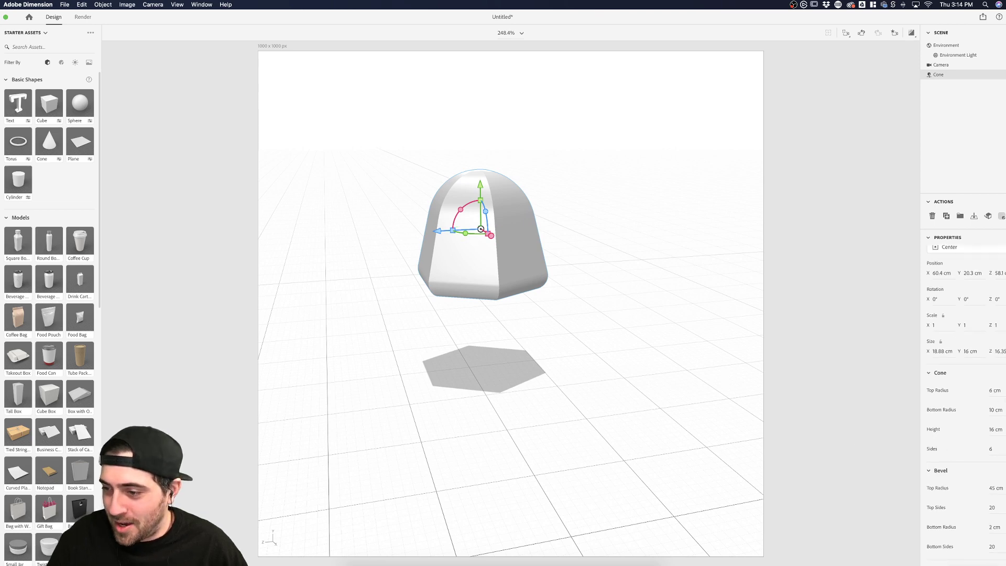
mouse_move(994, 391)
left_mouse_down()
mouse_move(1005, 390)
mouse_move(996, 390)
left_mouse_up()
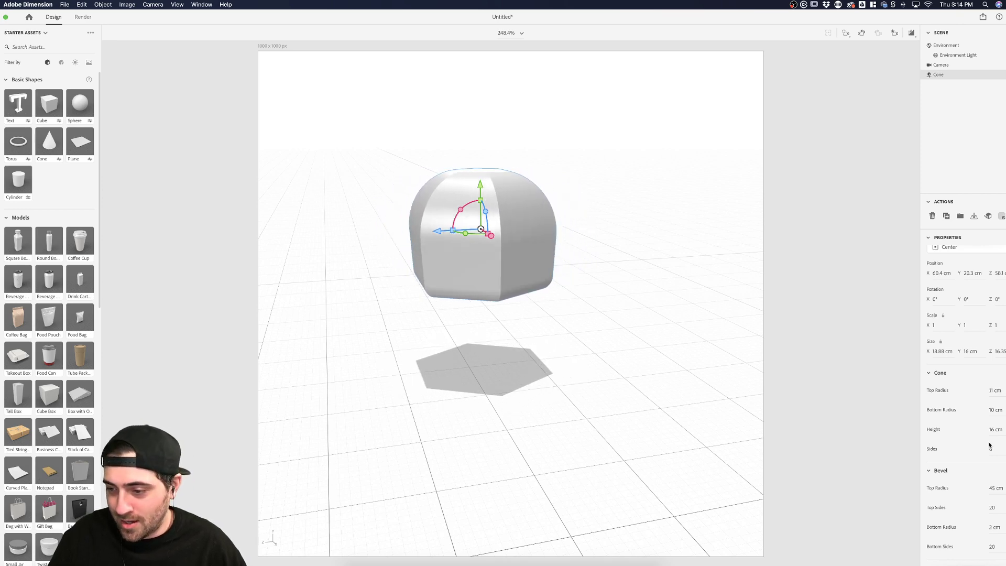
mouse_move(995, 454)
left_mouse_down()
mouse_move(1003, 454)
mouse_move(991, 454)
left_mouse_up()
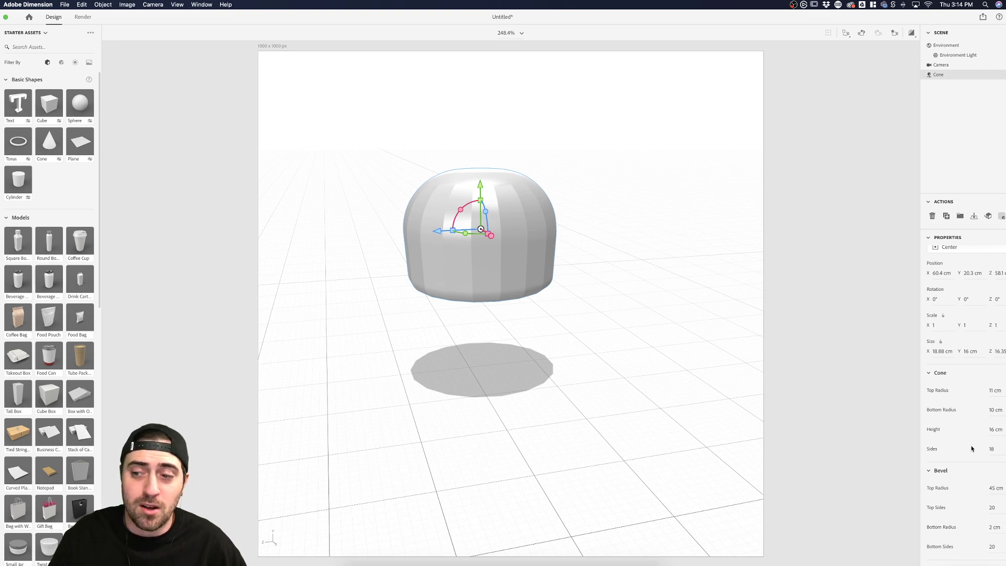
scroll(966, 459, "down", 2)
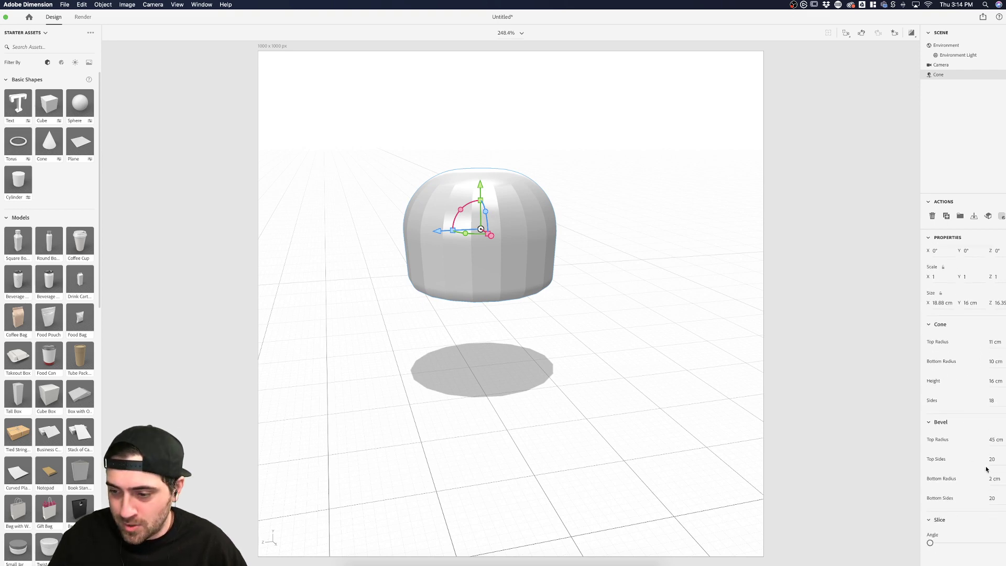
left_click_drag(992, 402, 999, 378)
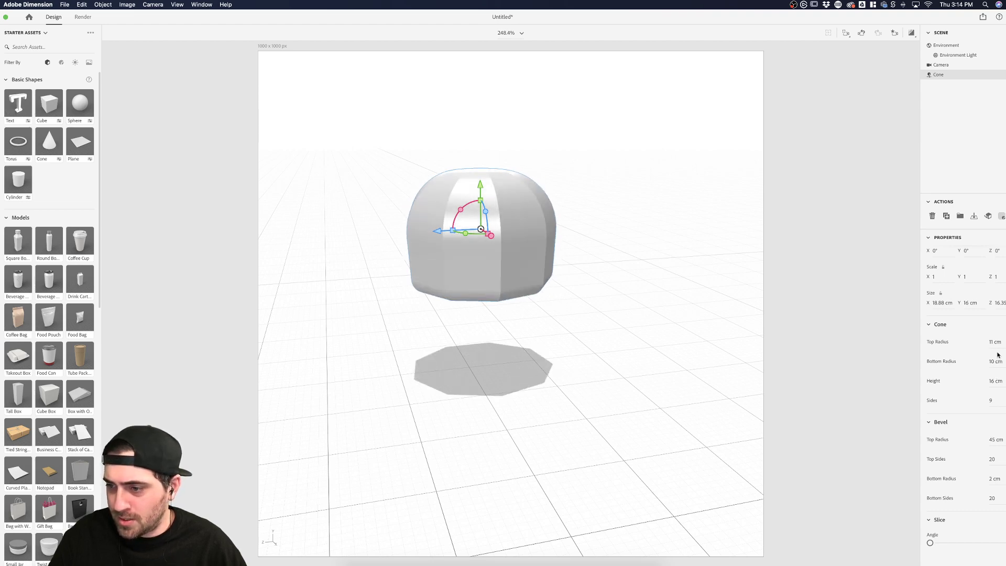
- Form a teardrop by setting the cone's top radius to 0 cm and the bevel bottom radius to 9 cm
left_click_drag(998, 344, 969, 344)
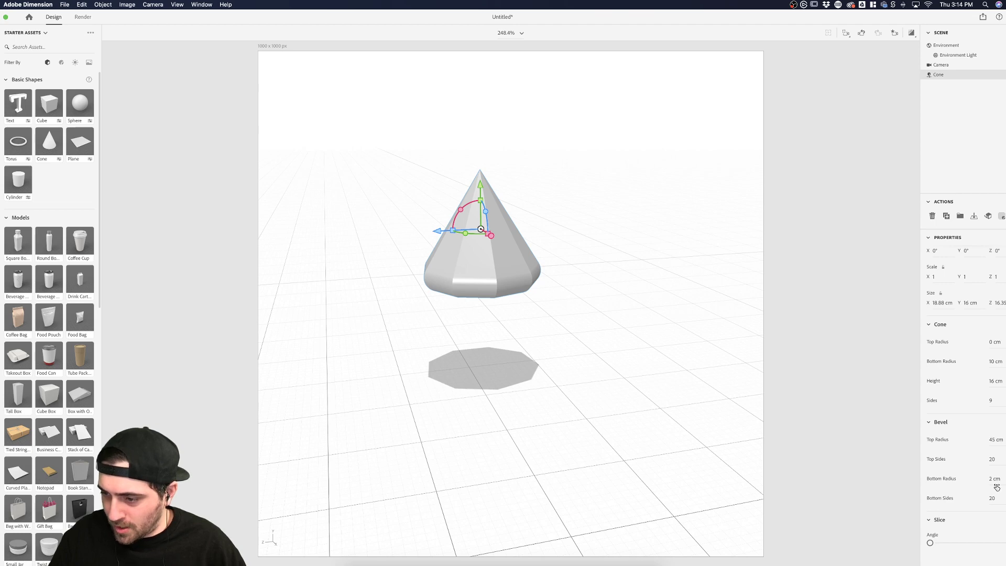
left_click_drag(994, 479, 1004, 478)
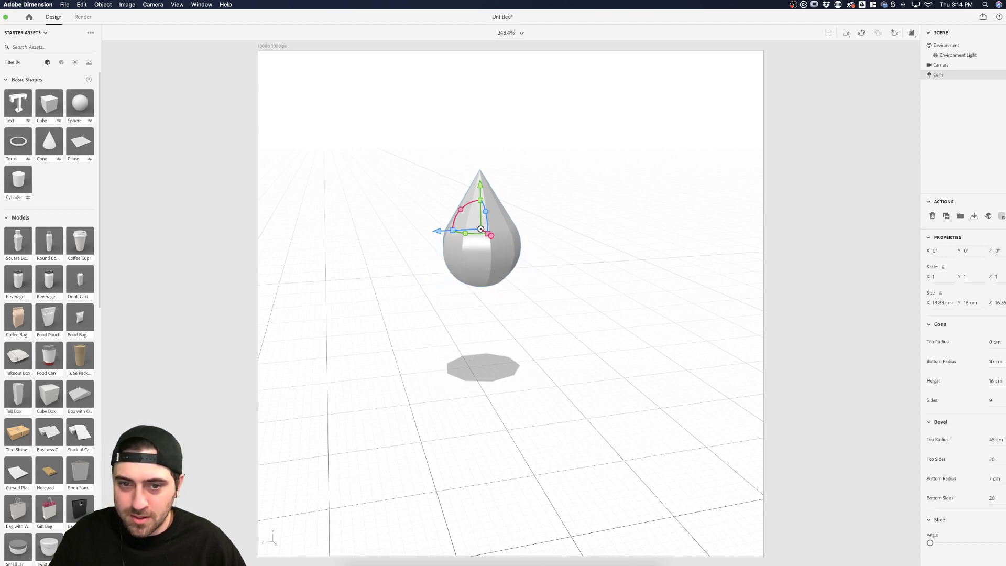
left_click(776, 310)
left_click(499, 231)
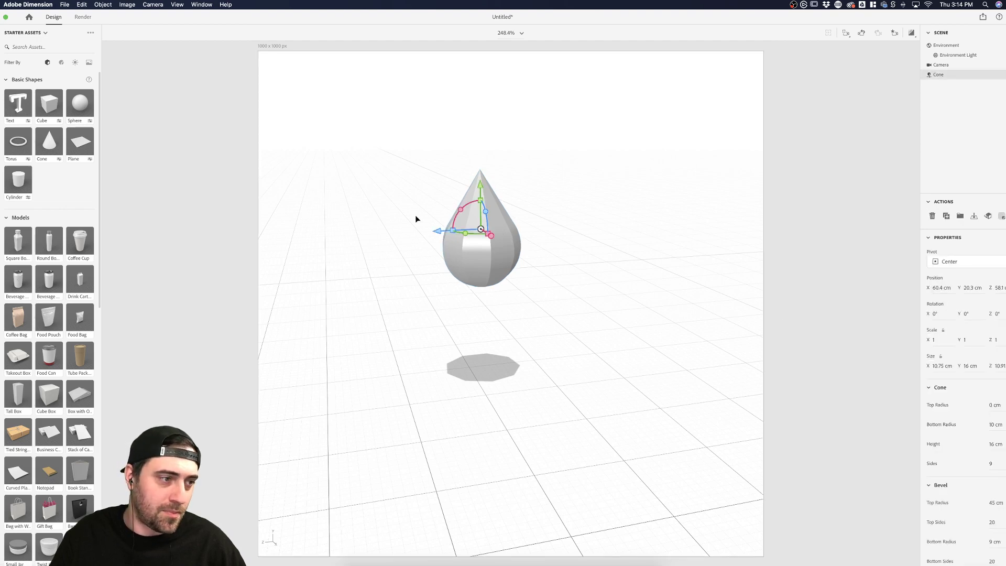
- Try 24 bevel bottom sides on the teardrop, settle on 23, and set the bevel top sides to 24
scroll(940, 472, "down", 3)
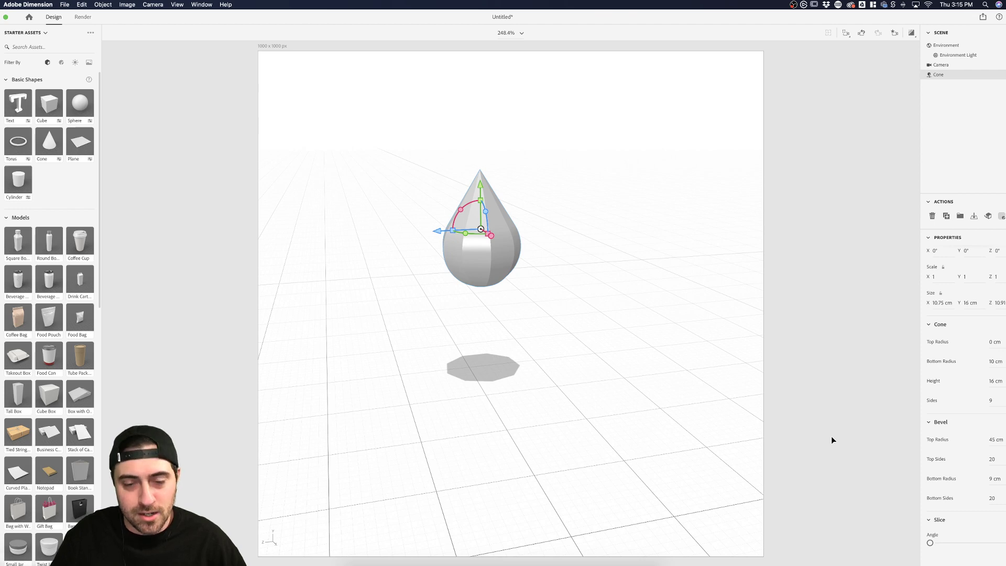
left_click(992, 498)
type("24")
key("Return")
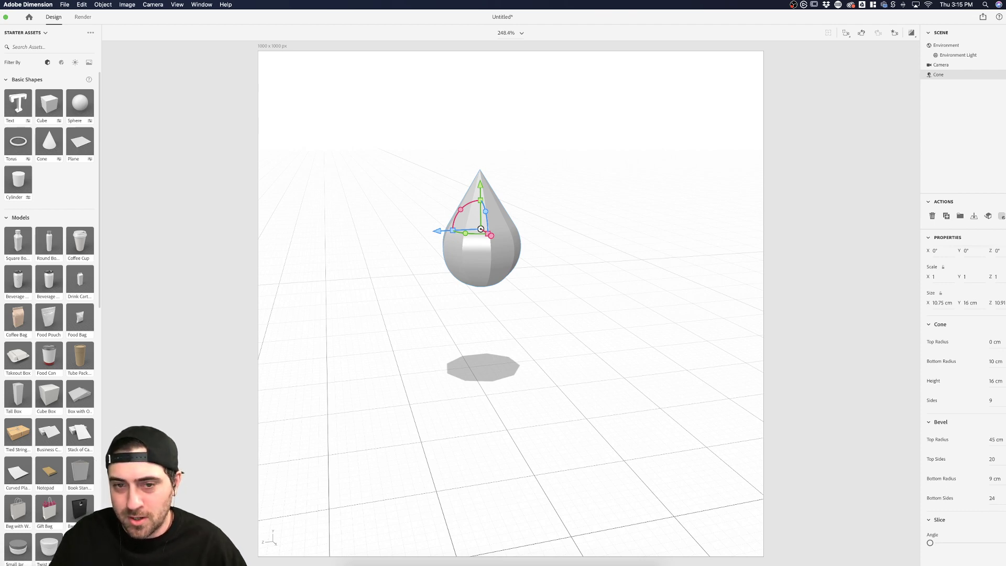
left_click_drag(998, 482, 989, 459)
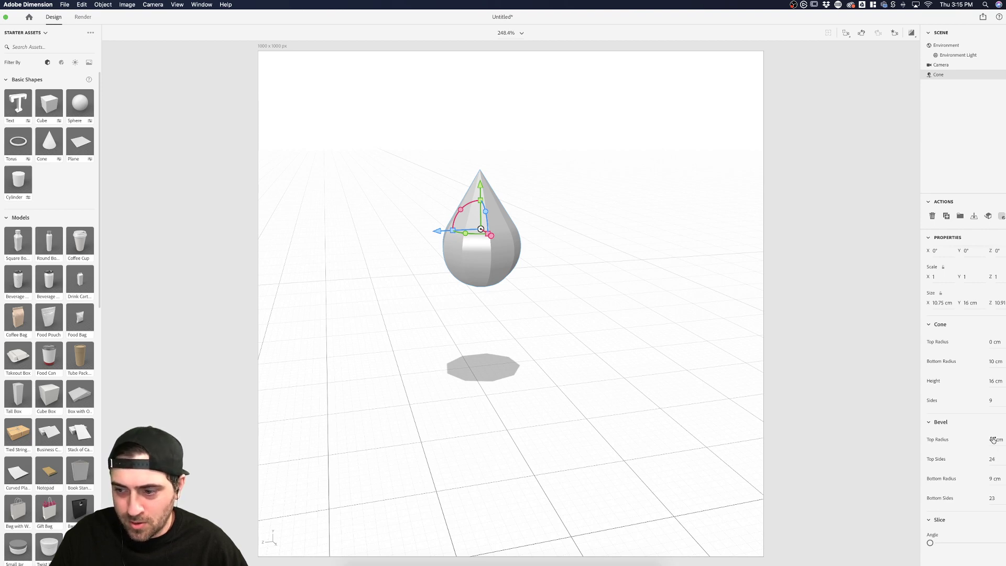
- Slice the teardrop roughly in half with the slice angle and rotate it to -45° around Y
left_click_drag(933, 545, 971, 542)
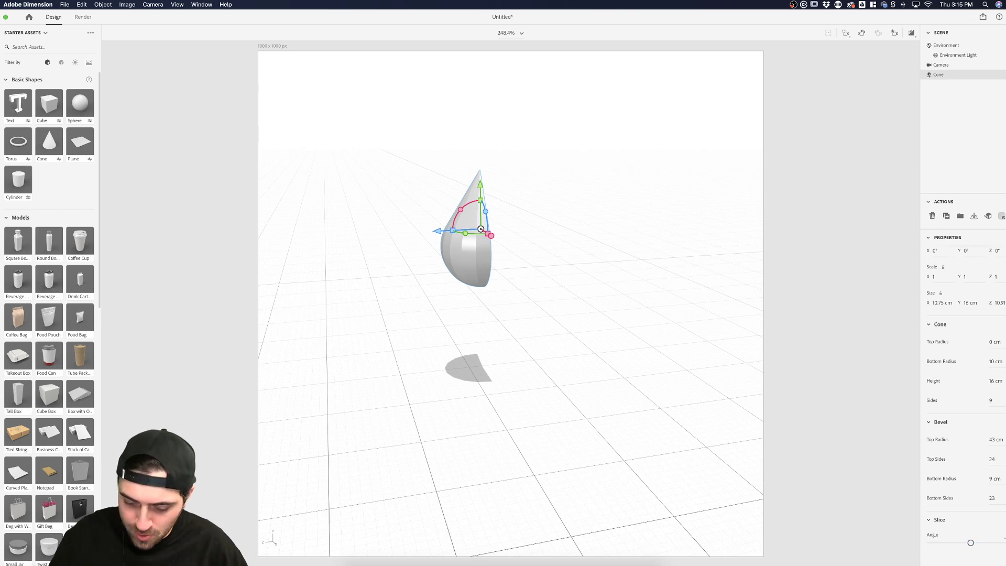
left_click_drag(971, 543, 973, 543)
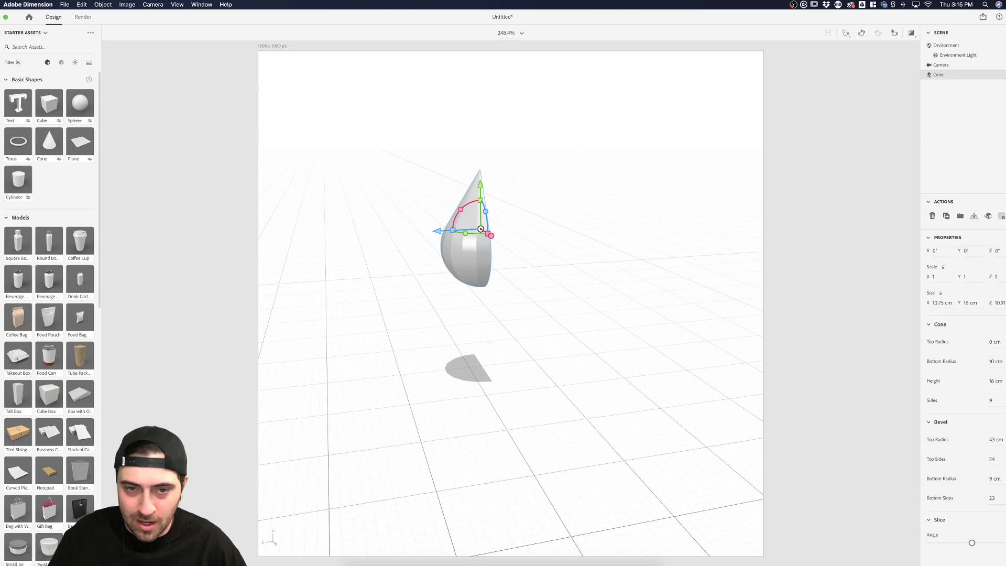
left_click(666, 356)
left_click(472, 242)
left_click_drag(441, 233, 336, 236)
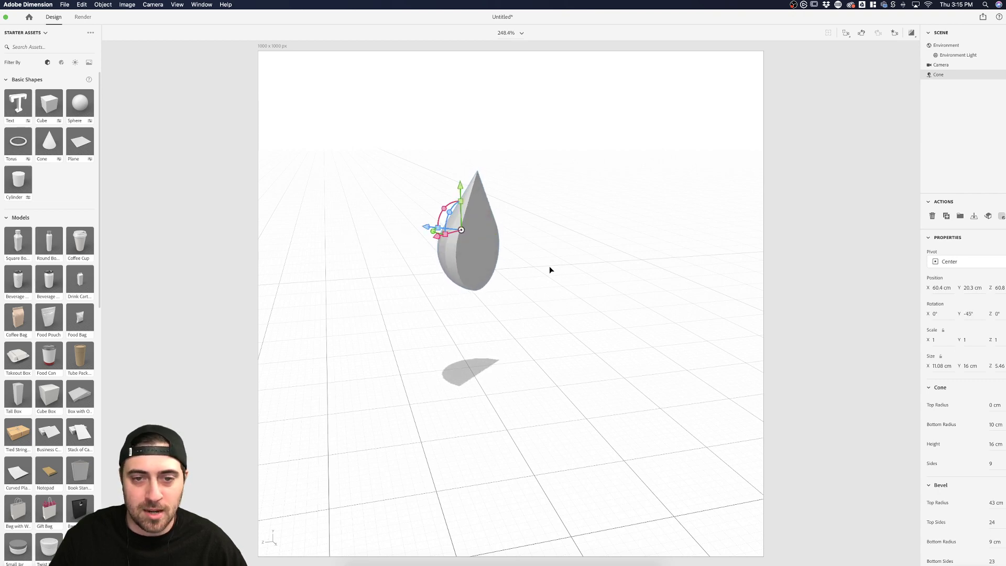
- Deselect the sliced teardrop and turn on the render preview of the scene
left_click(550, 266)
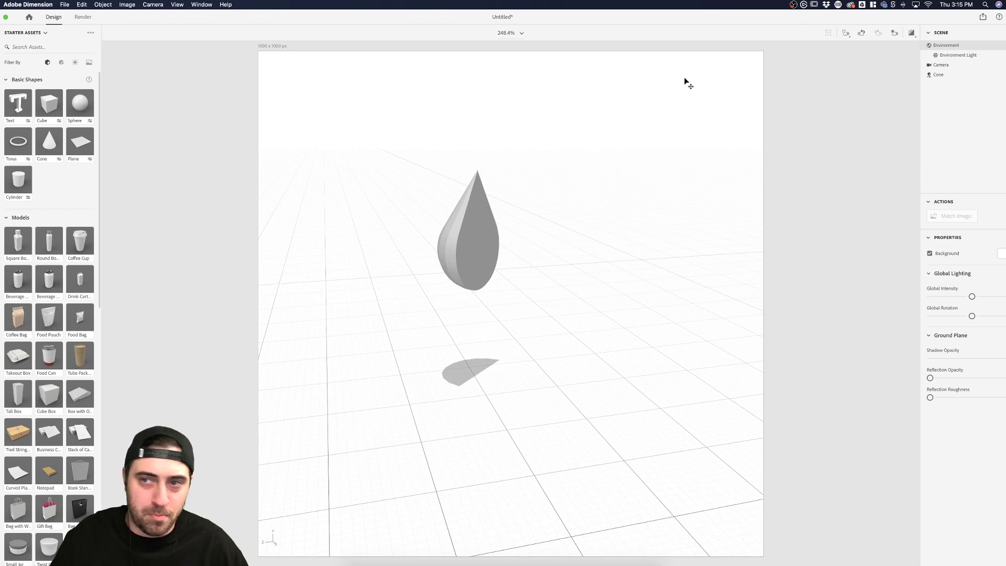
left_click(910, 34)
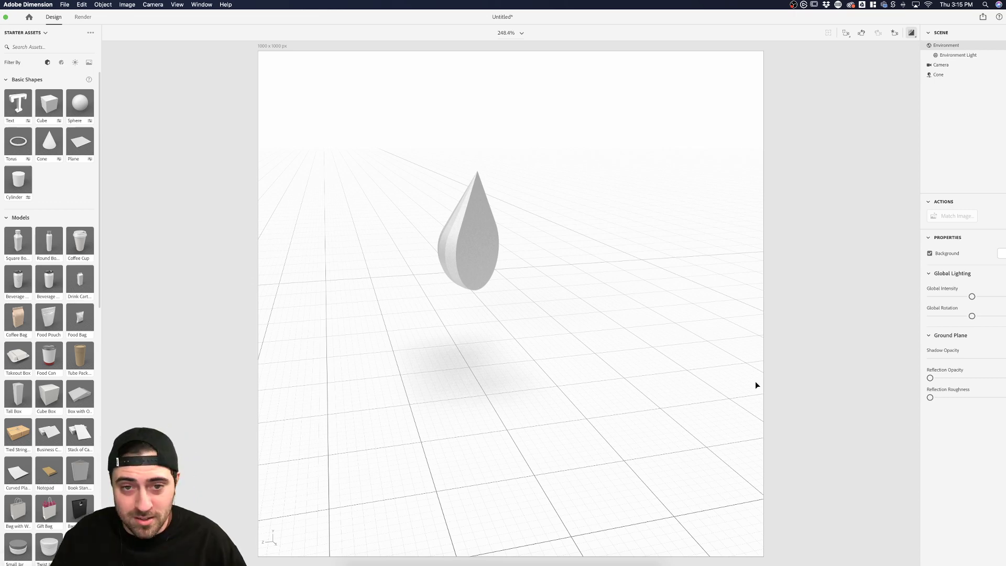
- Select the sliced teardrop, try a larger slice angle, and reset the slice to restore the whole shape
left_click(480, 251)
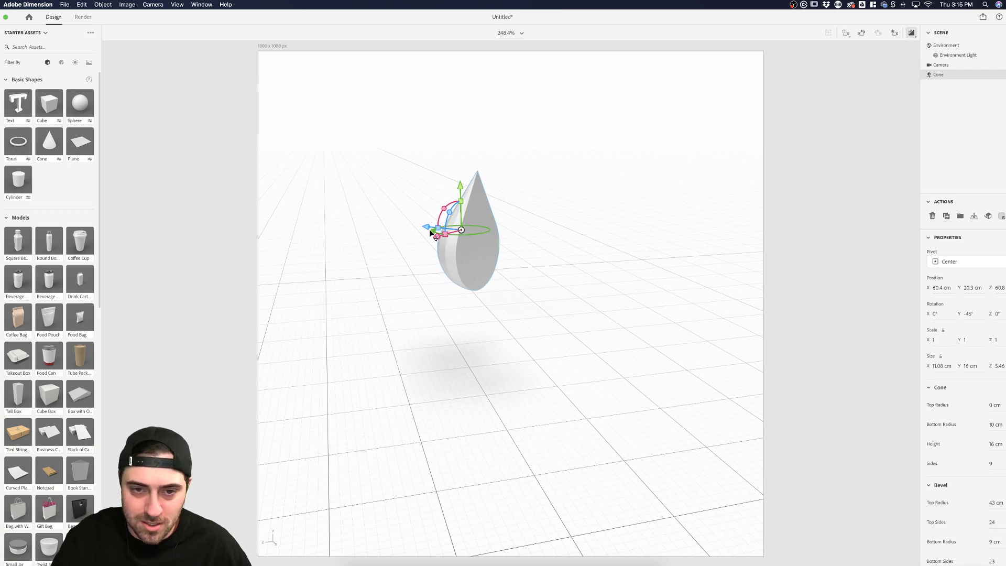
scroll(962, 504, "down", 3)
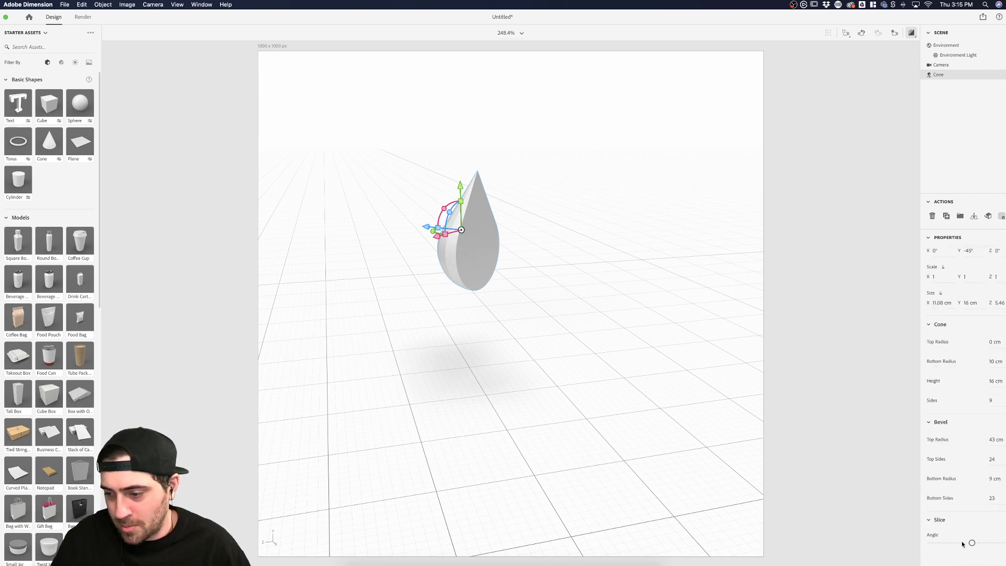
left_click_drag(971, 543, 996, 543)
left_click(992, 498)
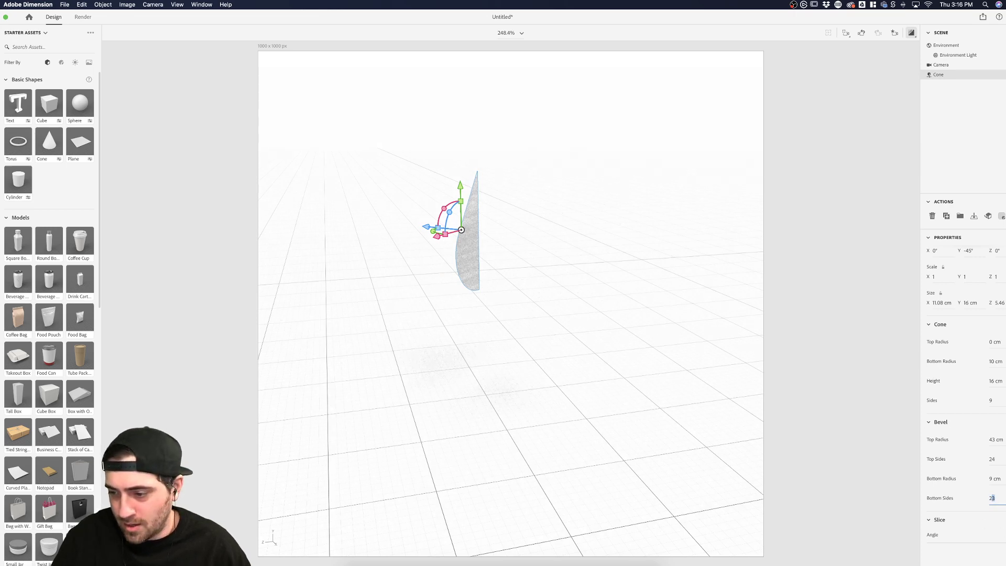
left_click_drag(996, 543, 859, 539)
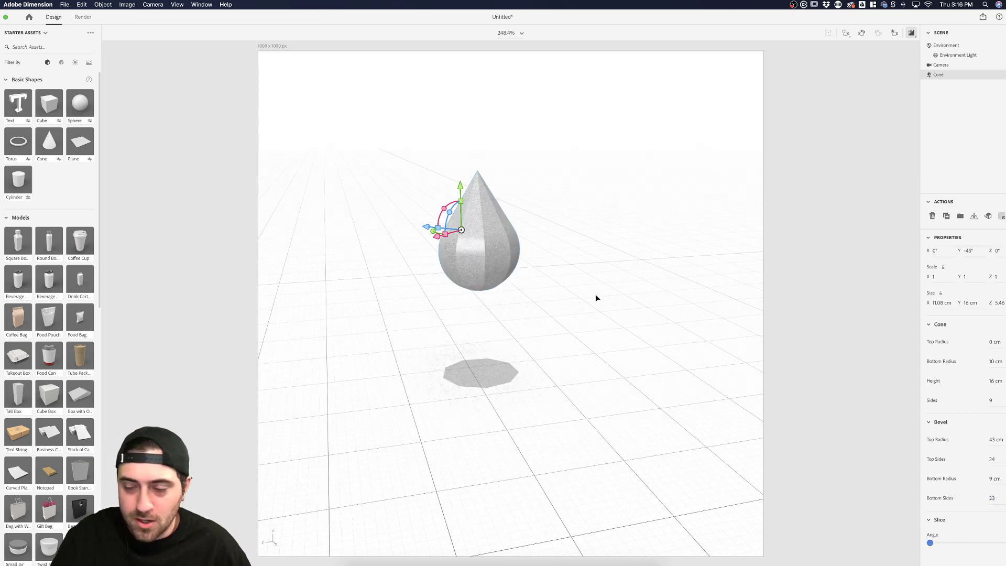
- Try 43 sides on the teardrop for a smooth surface and settle on 22 sides
left_click(994, 400)
type("30")
key("Return")
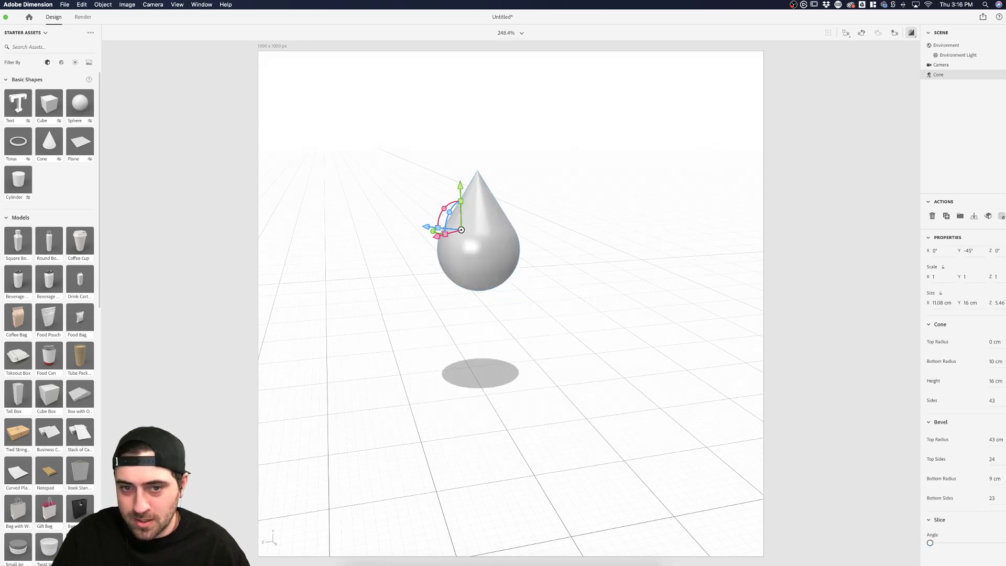
left_click_drag(1001, 400, 994, 400)
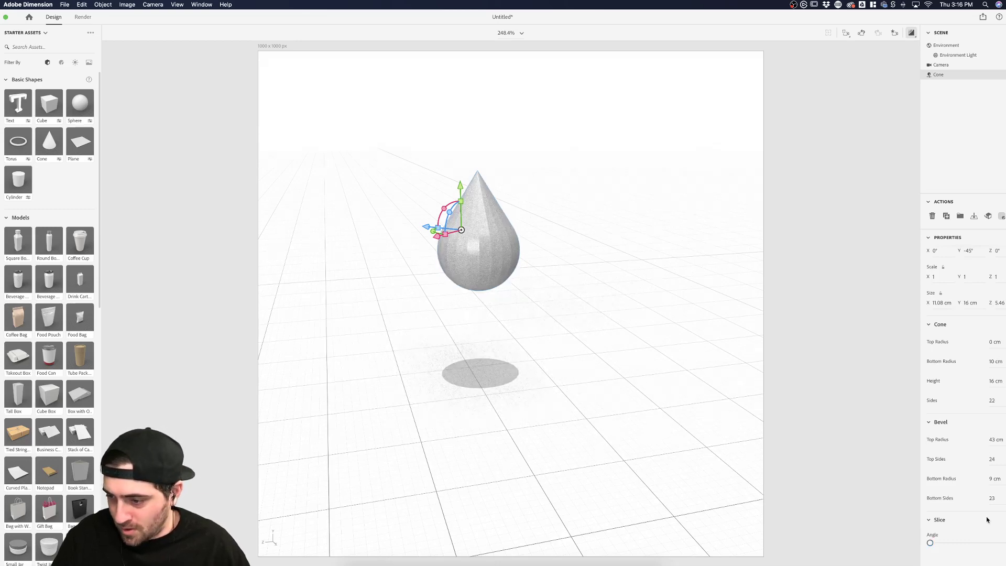
- Set the teardrop's bevel bottom sides to 1 to form a double-pointed diamond, and check it in the render preview
left_click_drag(996, 501, 988, 498)
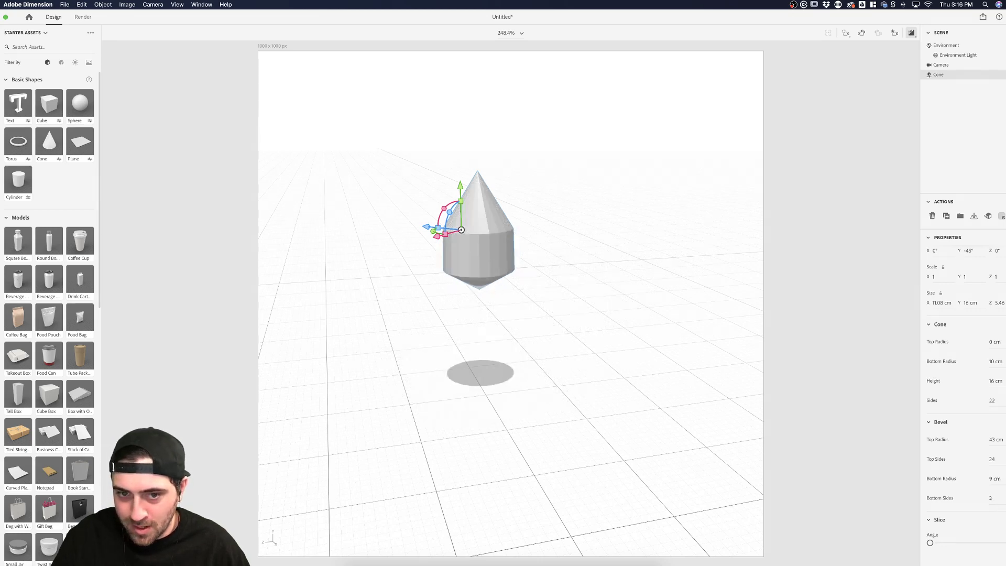
left_click(819, 328)
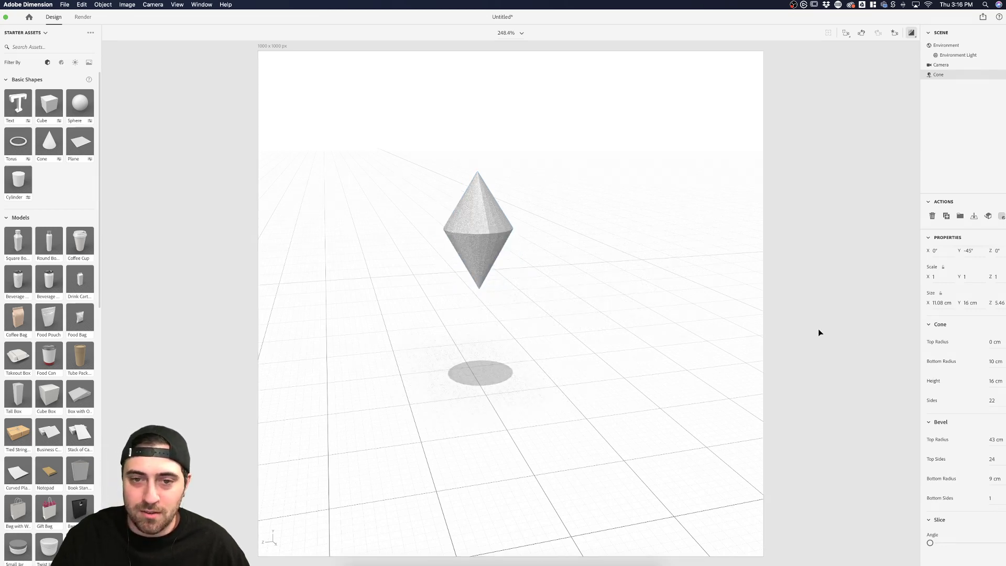
left_click(499, 231)
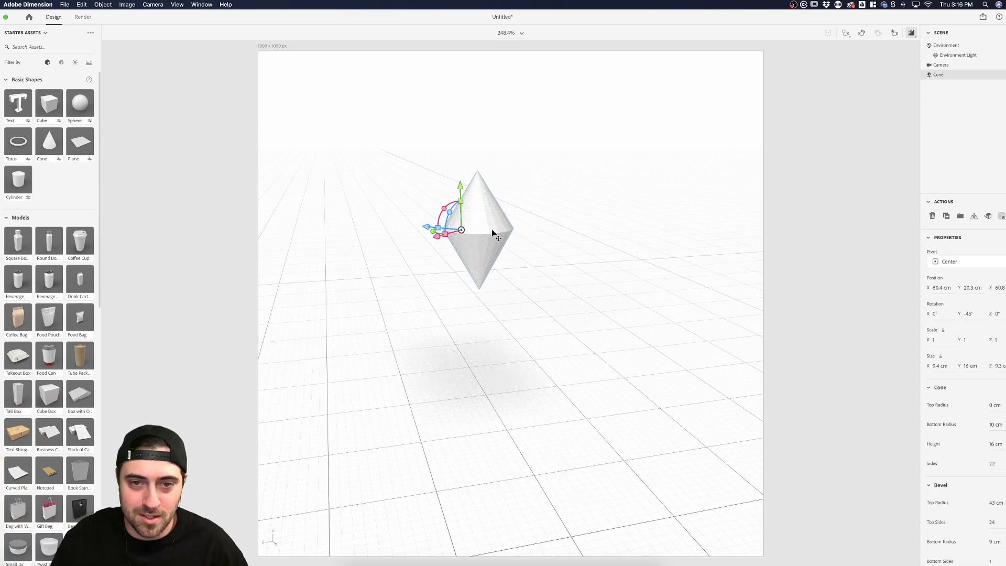
left_click(815, 226)
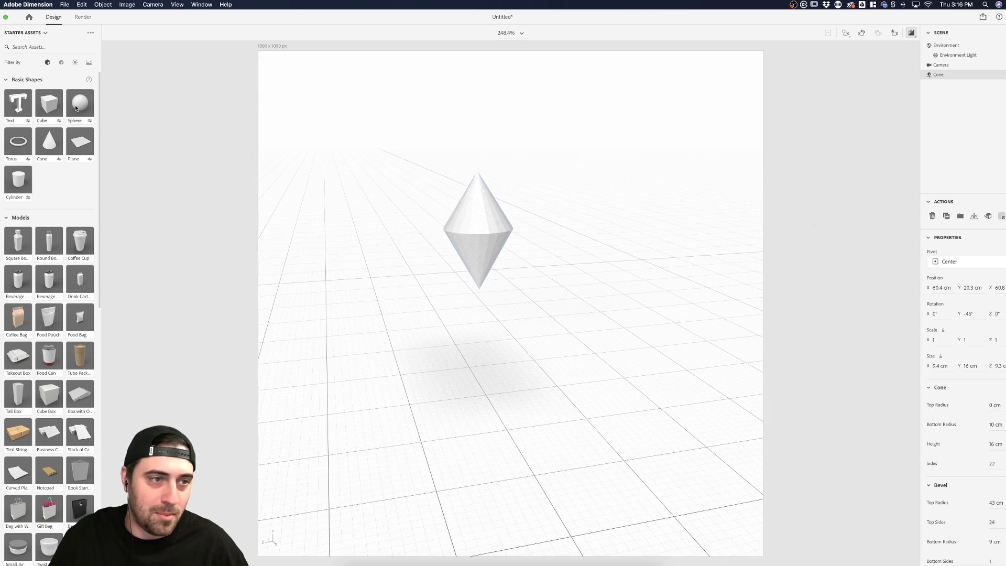
- Apply the Glowing standard material to the diamond and set its base color to dark green, RGB 33, 89, 24
left_click(61, 62)
left_click_drag(49, 103, 469, 222)
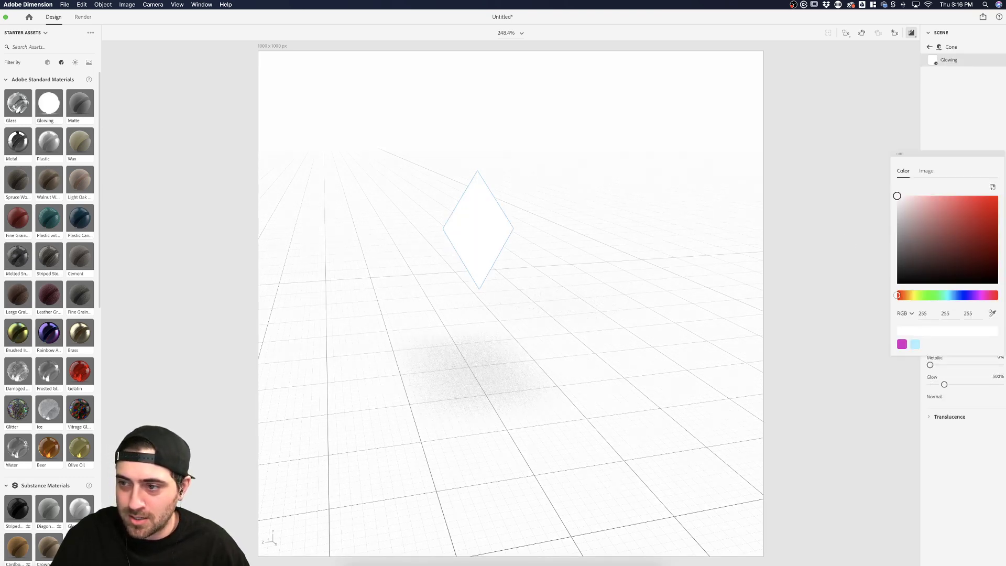
left_click(929, 277)
left_click(929, 295)
left_click(961, 228)
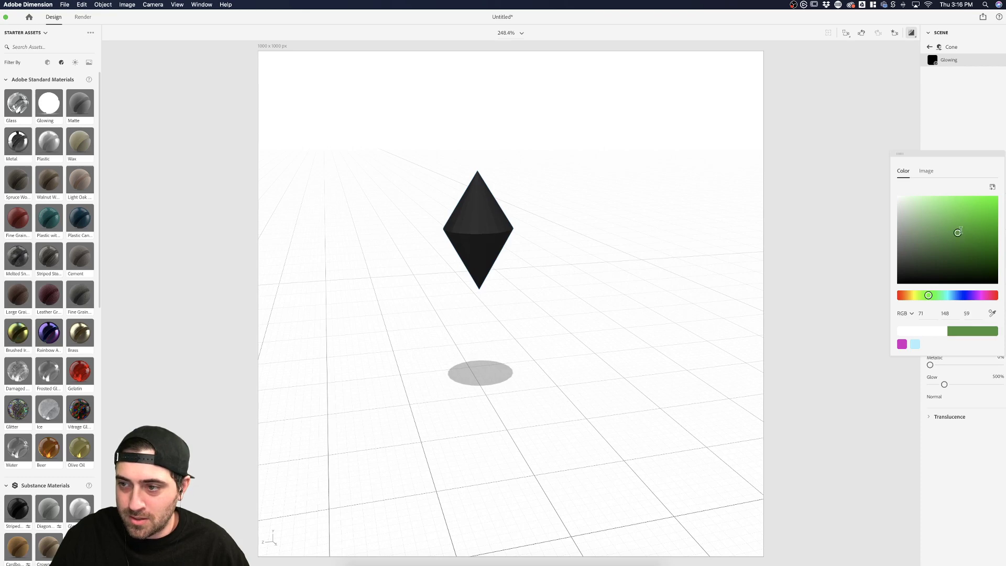
left_click_drag(963, 229, 971, 253)
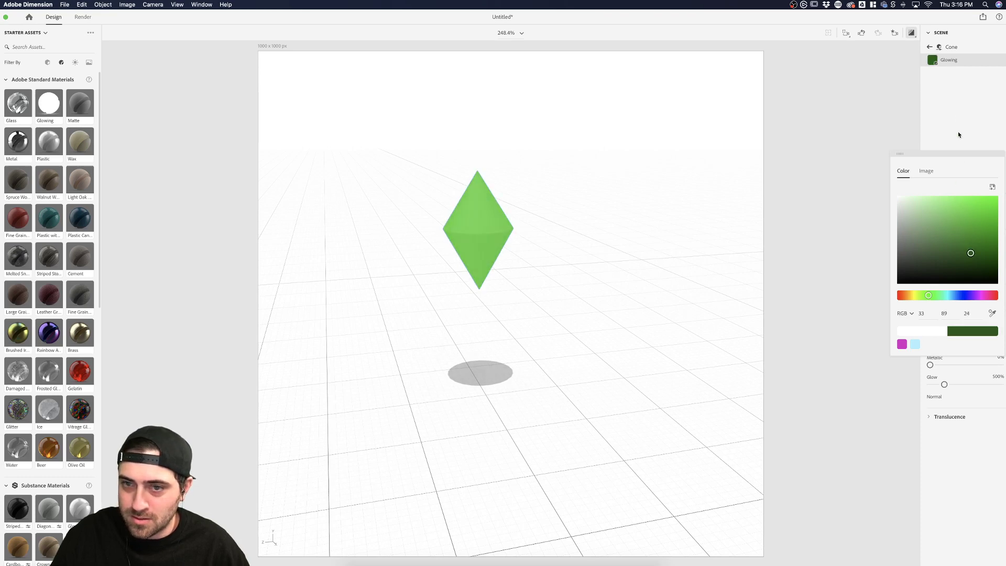
left_click(883, 115)
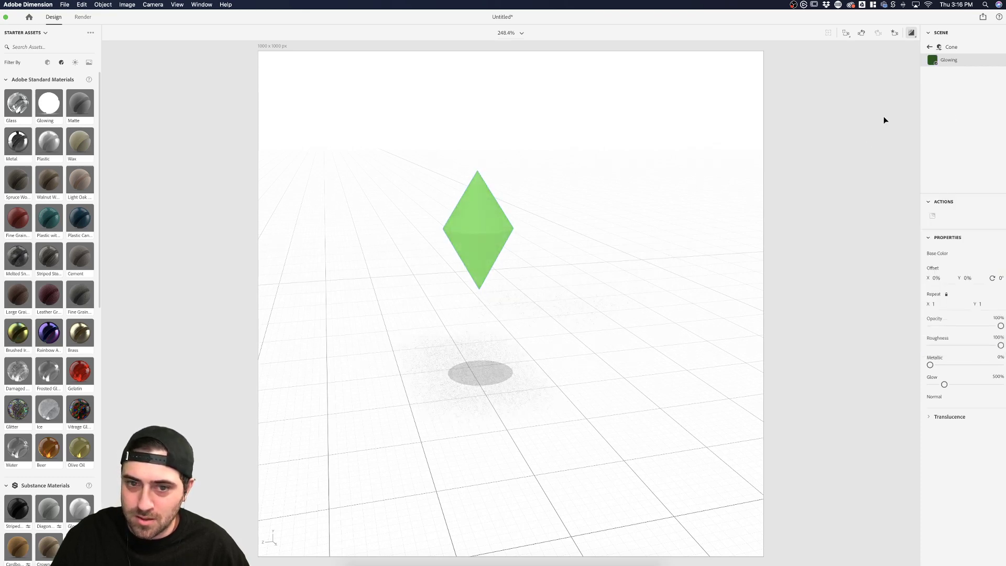
- Turn off the render preview and delete the green diamond from the scene
left_click(913, 31)
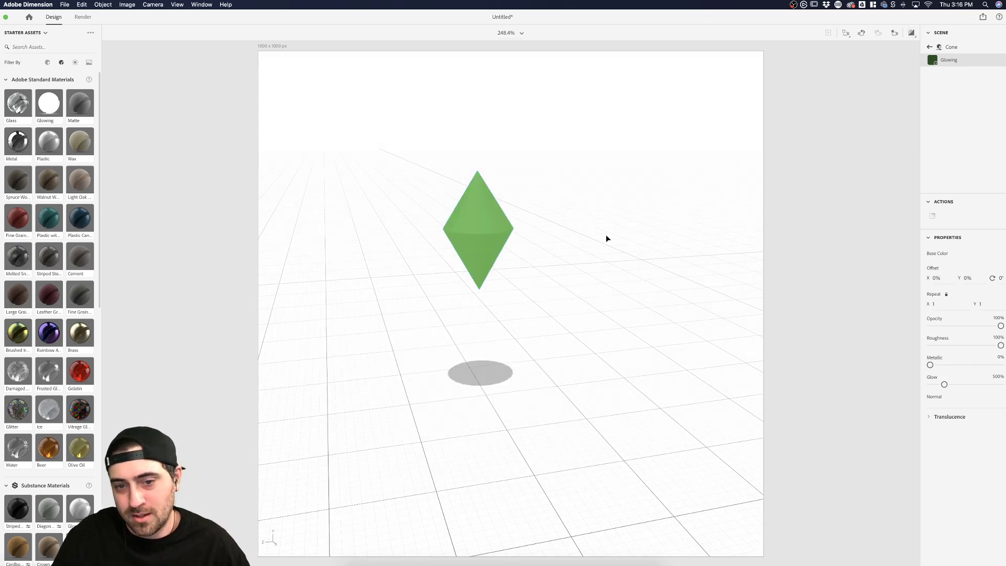
left_click(492, 411)
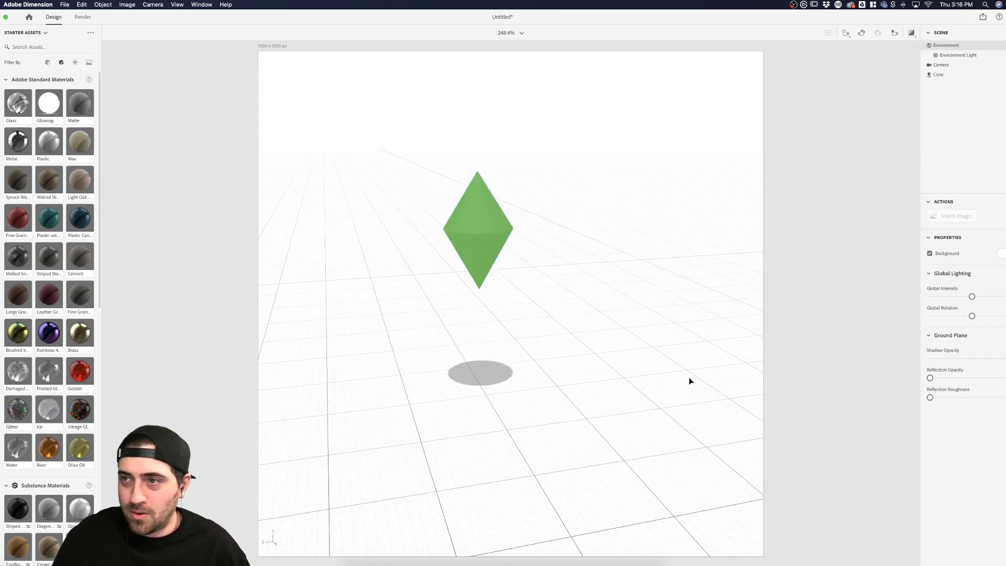
left_click_drag(407, 183, 546, 304)
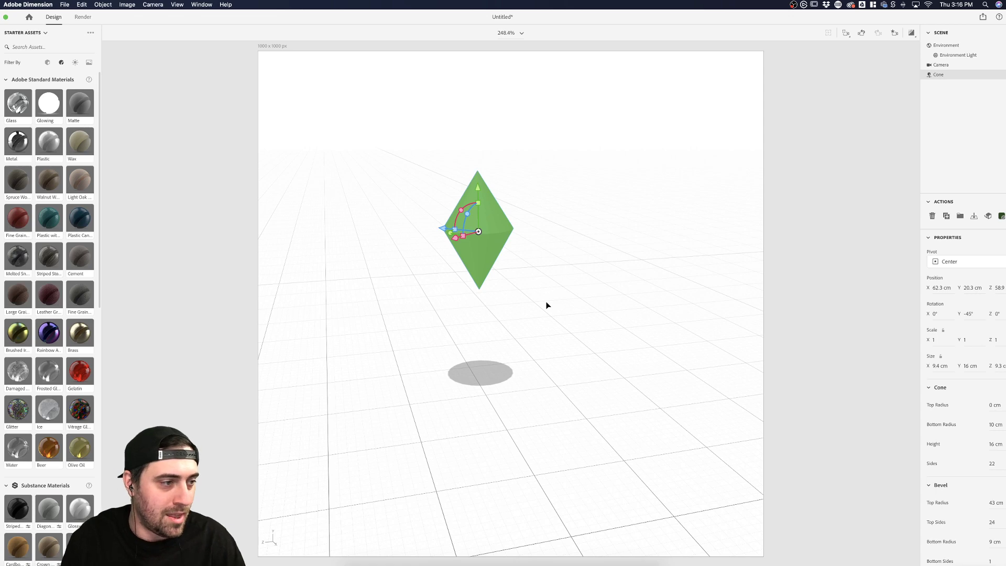
key("Delete")
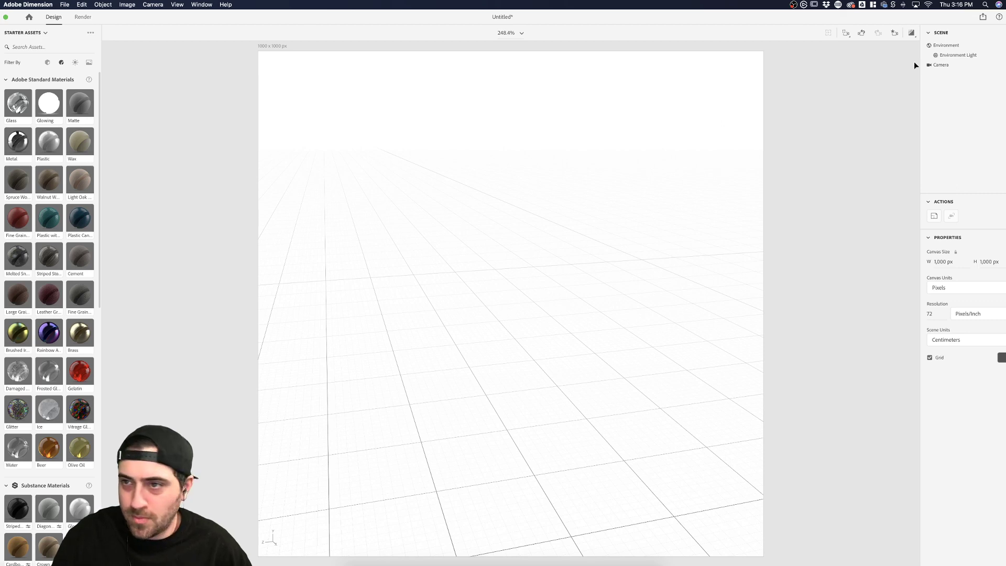
- Switch the camera to the Top bookmark view
left_click(897, 37)
left_click(843, 65)
left_click(771, 274)
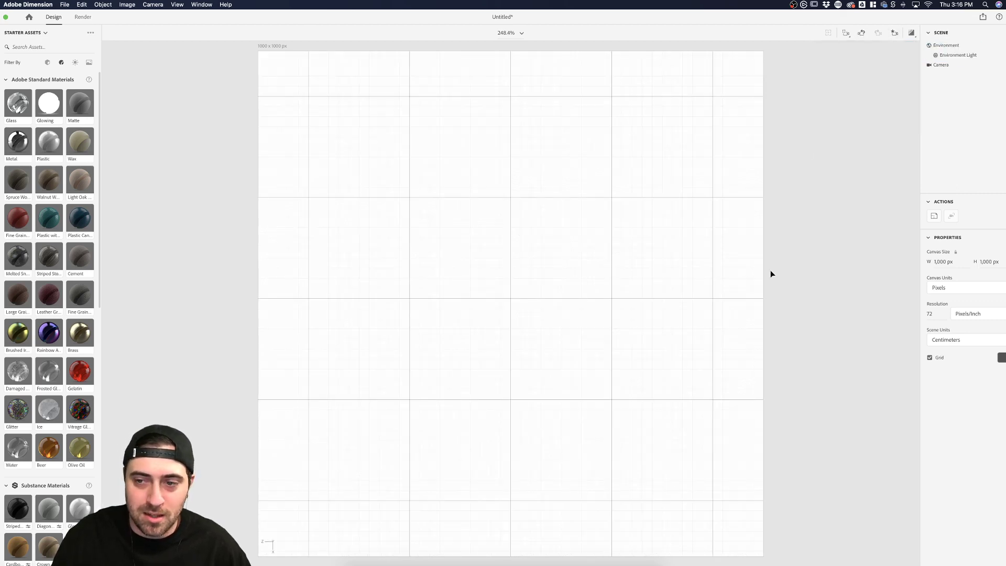
- Add a basic-shape cylinder at the center of the scene with a 13 cm radius and 97 sides
left_click(262, 181)
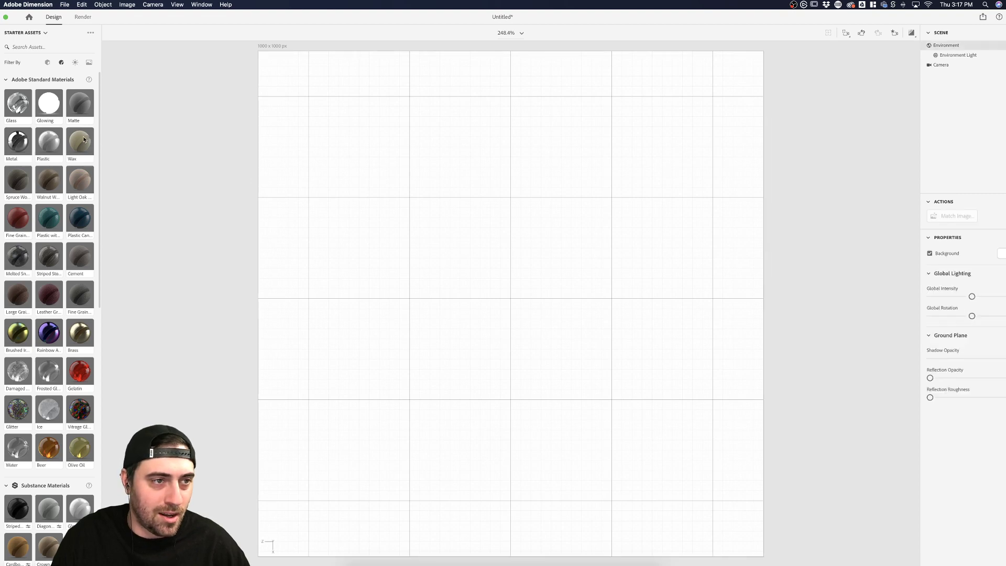
left_click(181, 215)
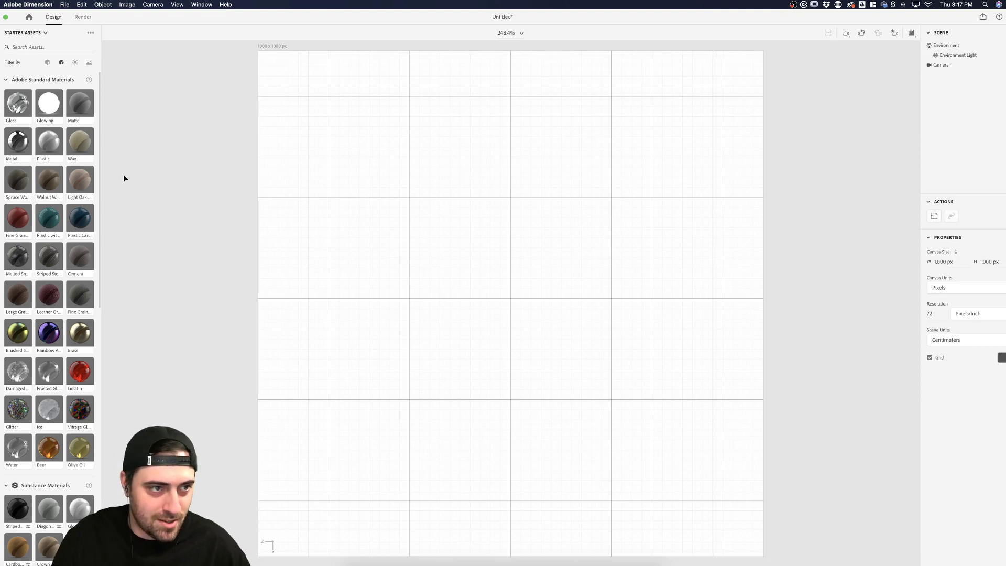
left_click(48, 63)
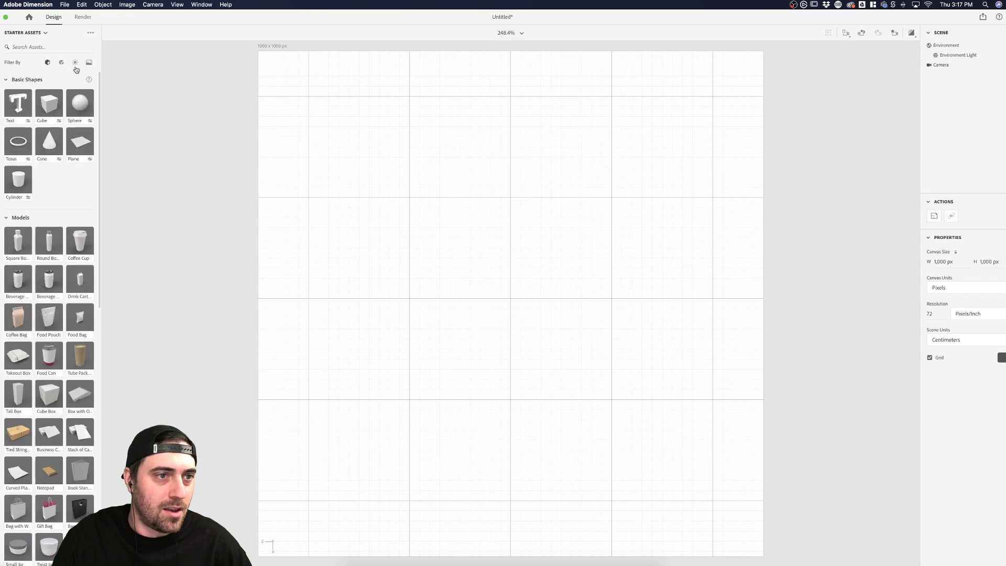
left_click_drag(18, 180, 510, 298)
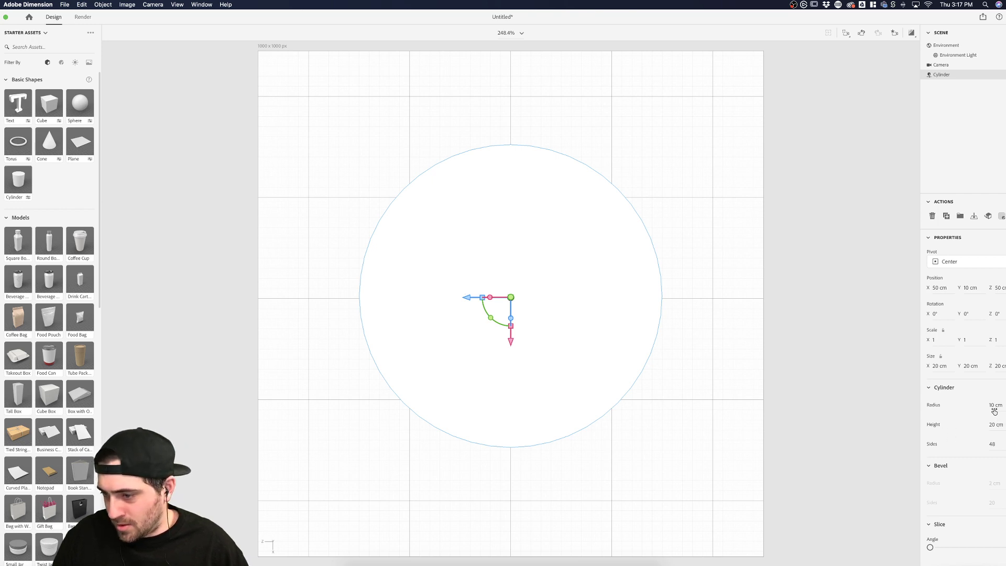
left_click_drag(995, 410, 983, 454)
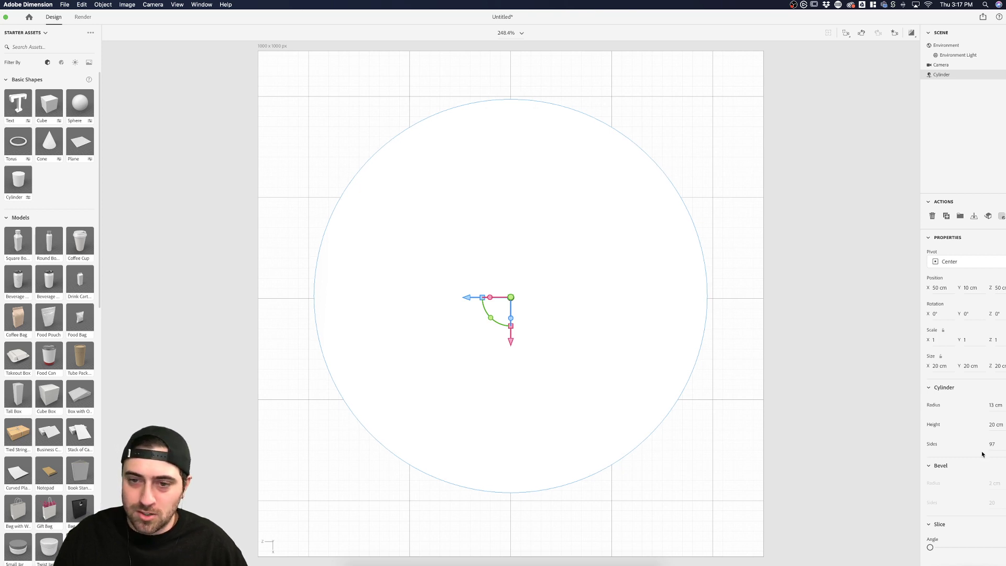
left_click(782, 266)
- View the cylinder in perspective, try scaling it along Y from its center pivot, and undo the scaling
left_click_drag(451, 326, 445, 422)
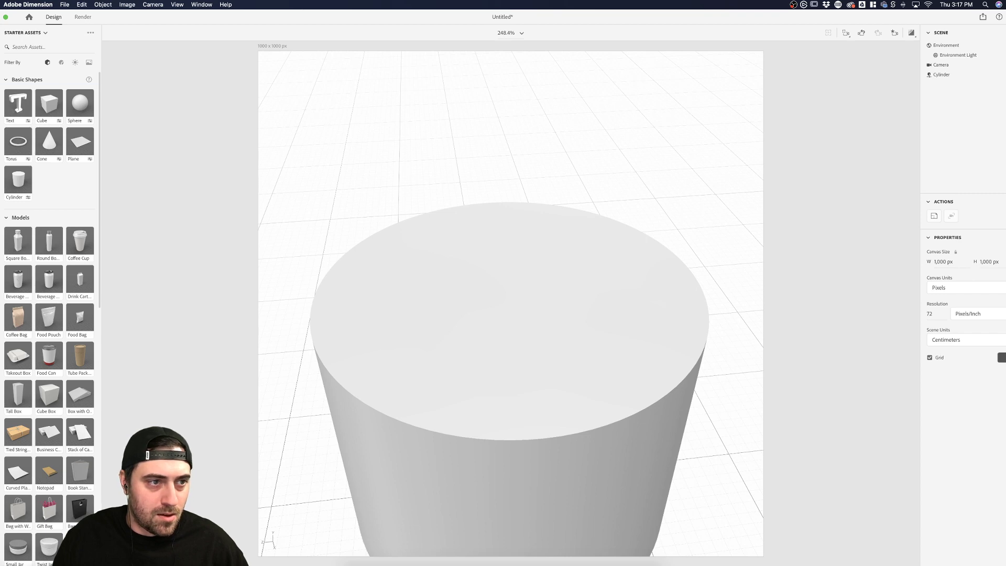
left_click_drag(322, 221, 454, 307)
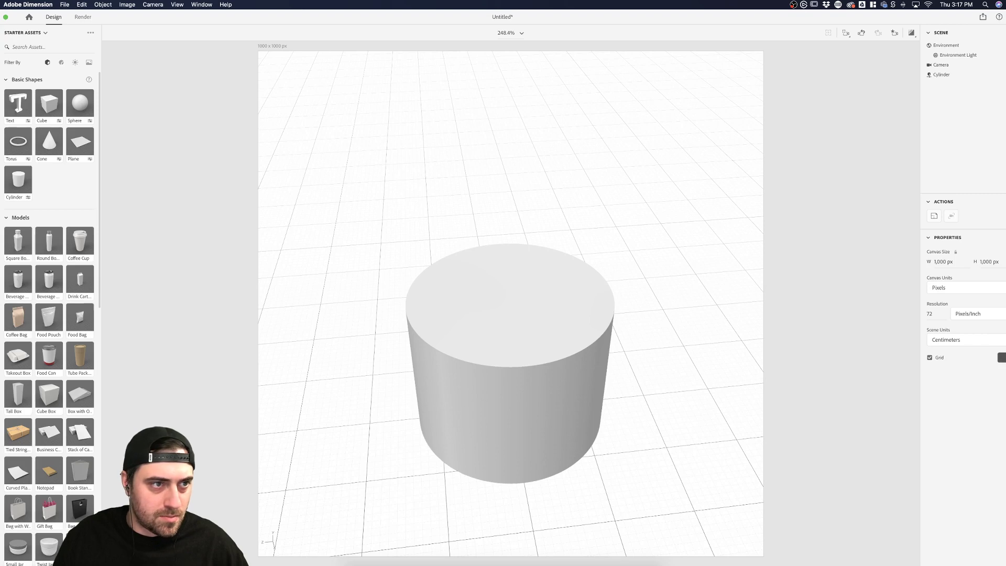
left_click(568, 341)
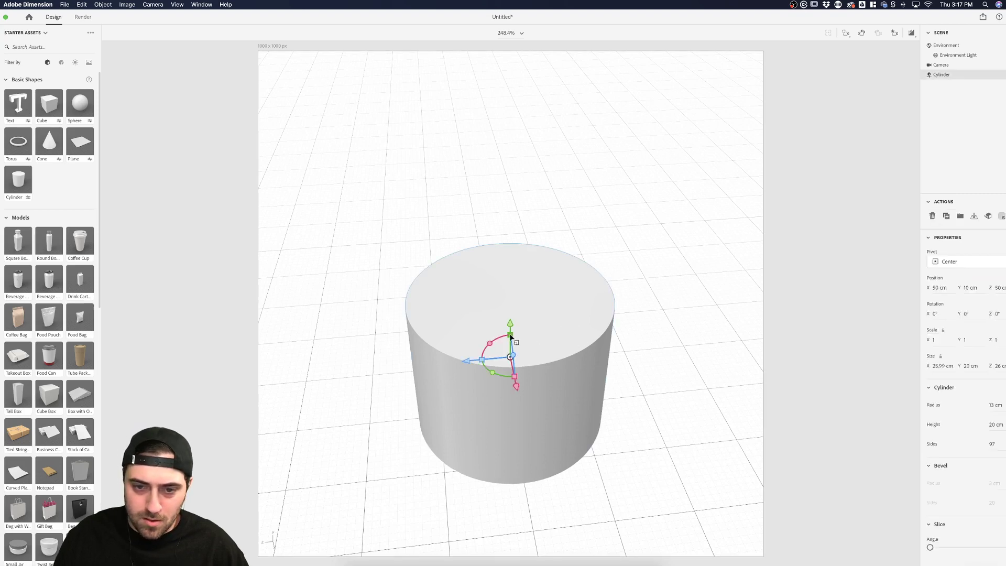
left_click_drag(511, 336, 515, 287)
key("cmd+z")
key("super+z")
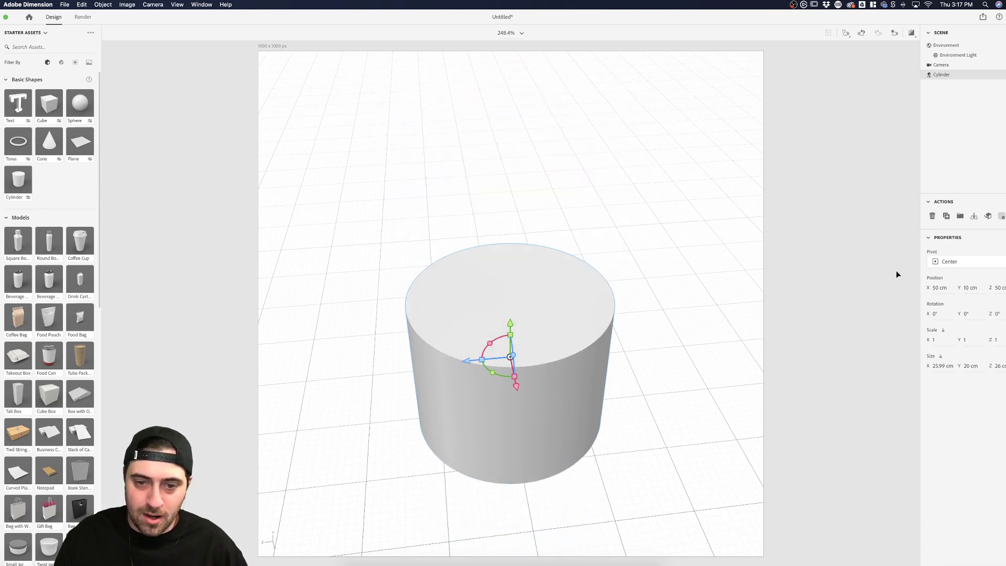
- Set the cylinder's pivot to Bottom and undo the trial Y scaling
left_click(970, 262)
left_click(937, 302)
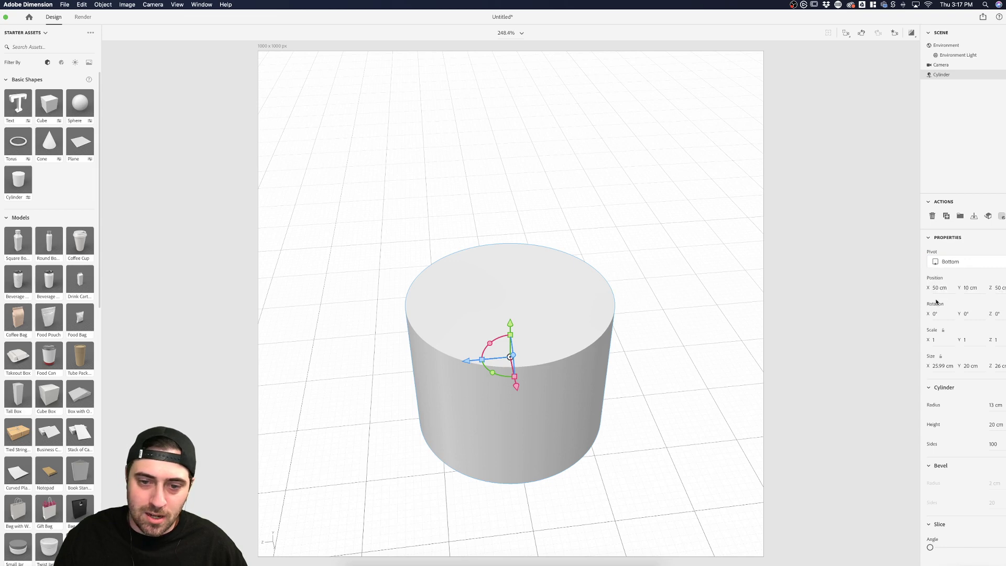
left_click(969, 262)
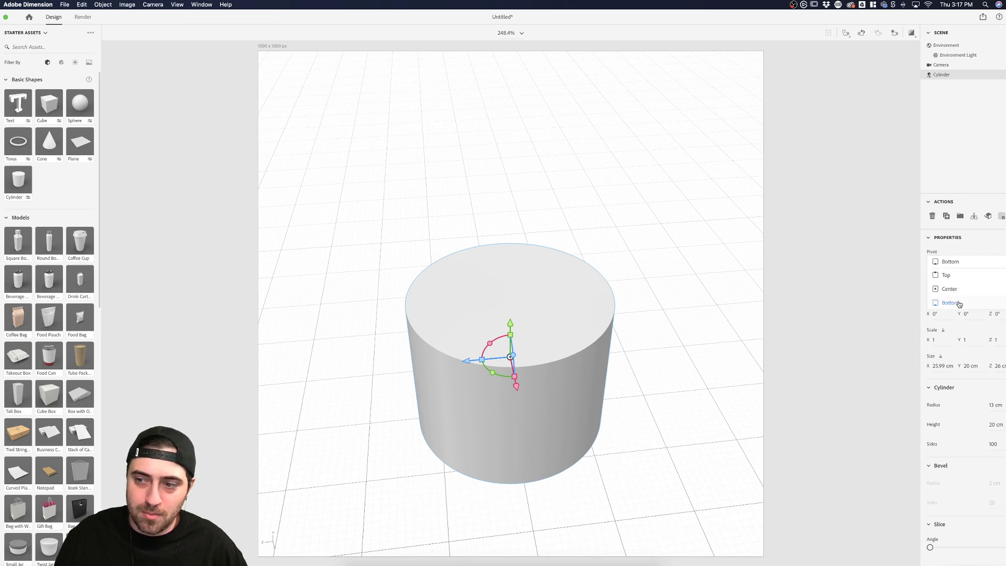
left_click(938, 302)
left_click_drag(507, 332, 505, 352)
key("super+z")
left_click(573, 354)
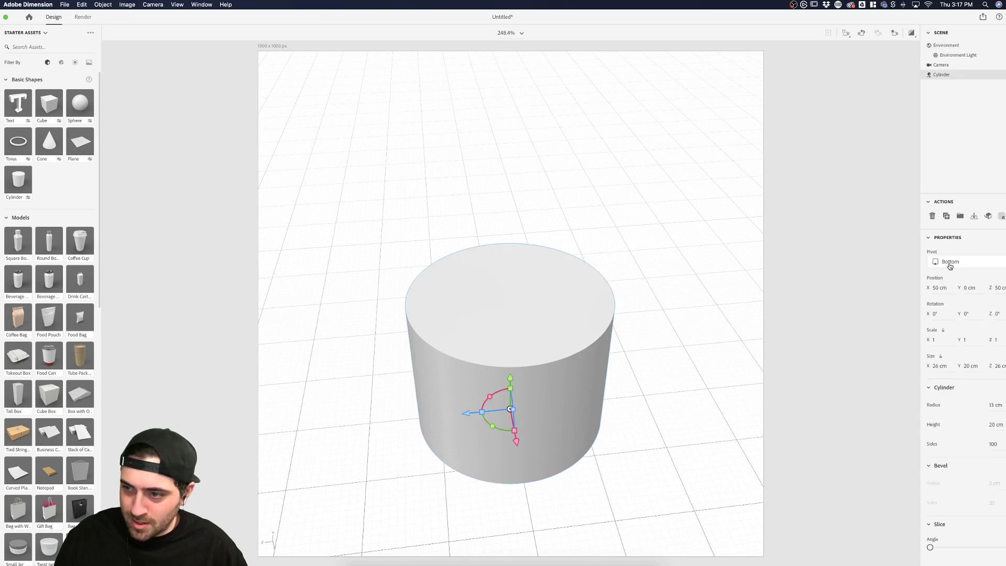
- Flatten the cylinder along Y from its bottom pivot into a disc about 0.6 cm thick, and deselect it
left_click(740, 243)
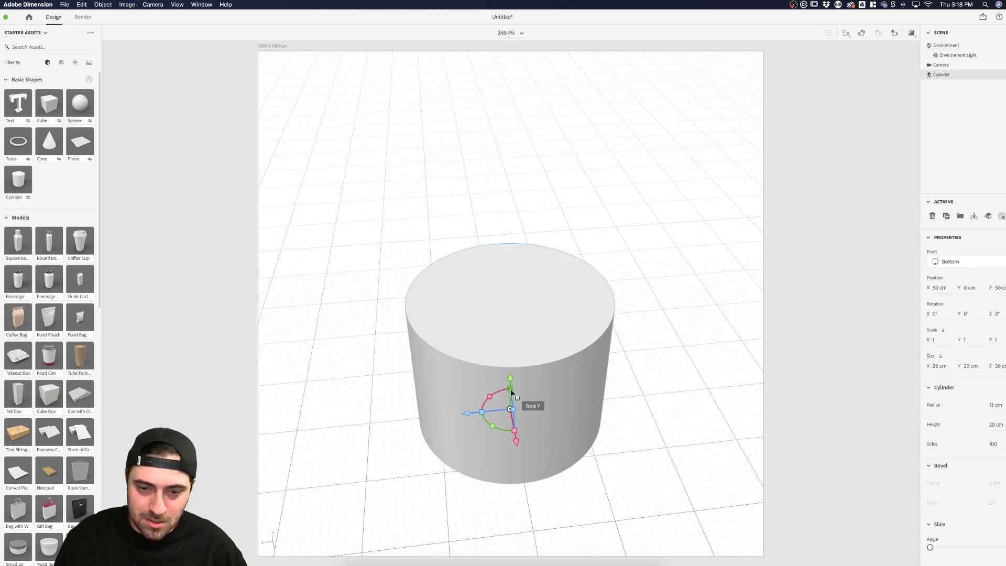
mouse_move(510, 390)
left_mouse_down()
mouse_move(510, 413)
mouse_move(519, 373)
mouse_move(503, 407)
left_mouse_up()
left_click(643, 294)
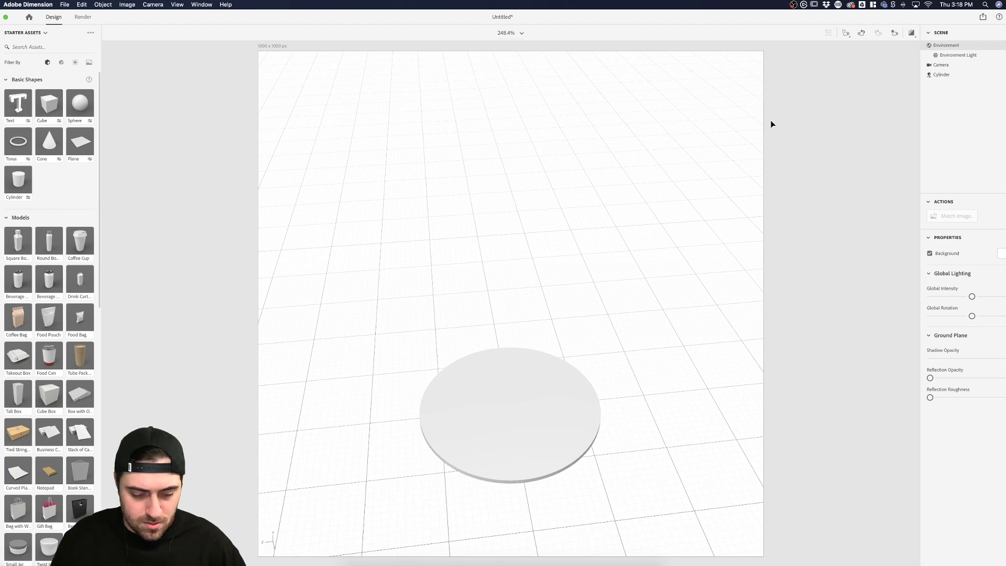
- Restore the saved Top camera view and set the cylinder's base color to light cyan, RGB 134, 252, 252
key("super+2")
left_click(540, 257)
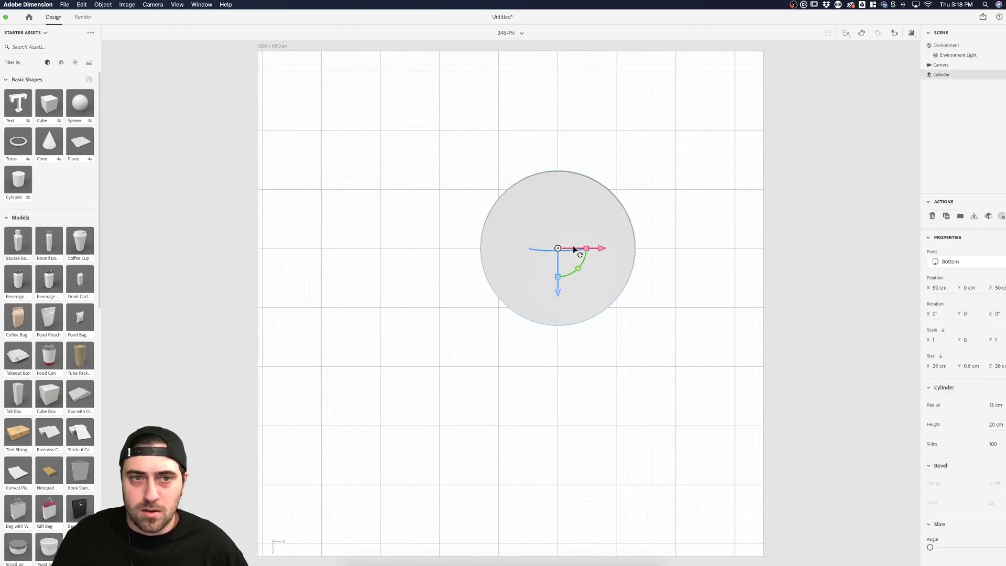
left_click(894, 34)
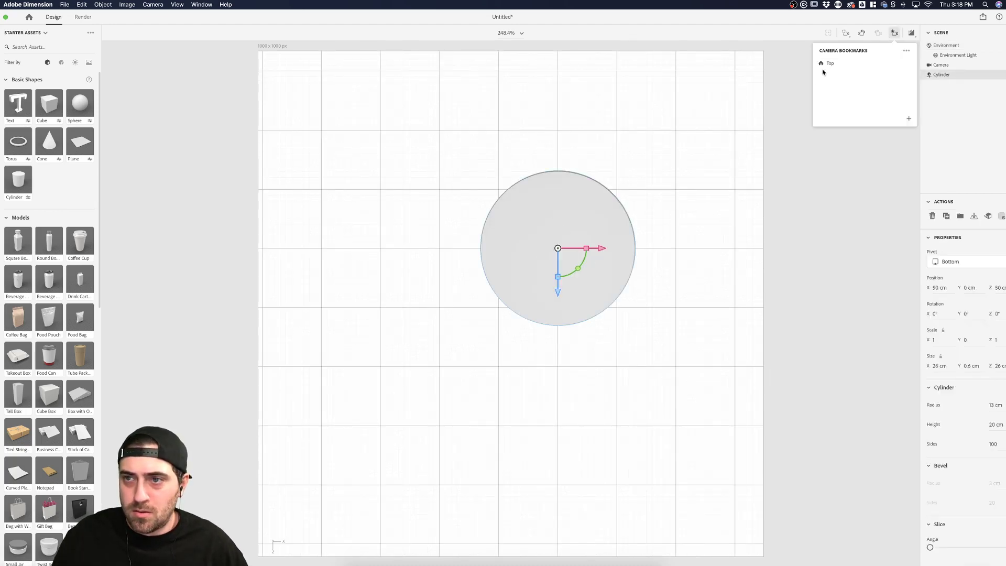
left_click(838, 63)
left_click(692, 232)
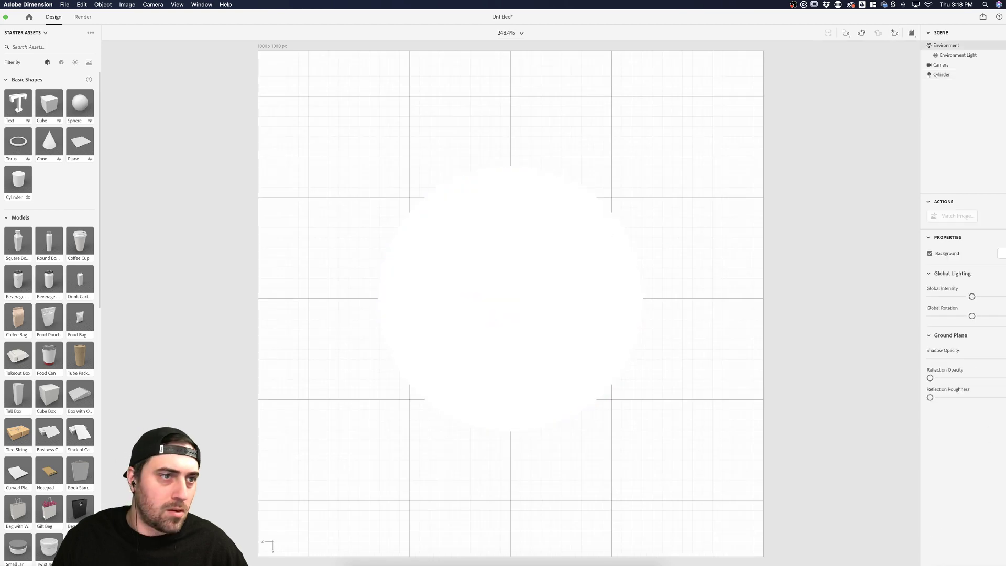
left_click(618, 227)
double_click(938, 75)
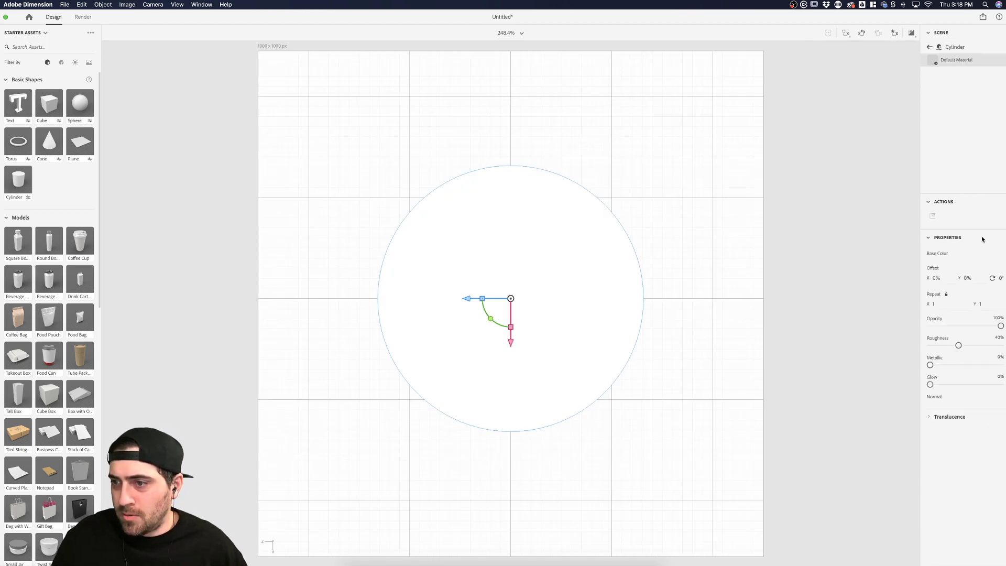
left_click(1003, 255)
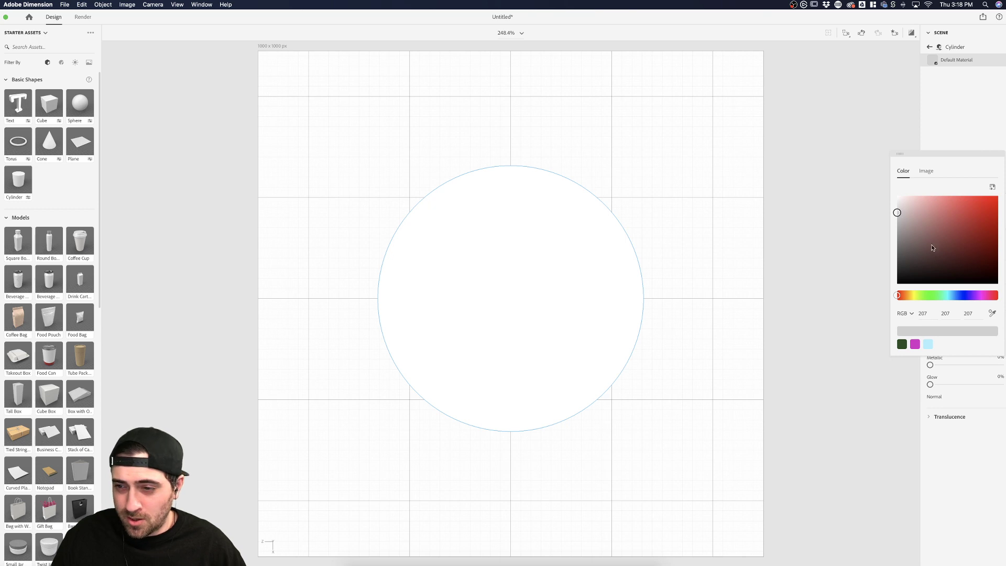
left_click(948, 296)
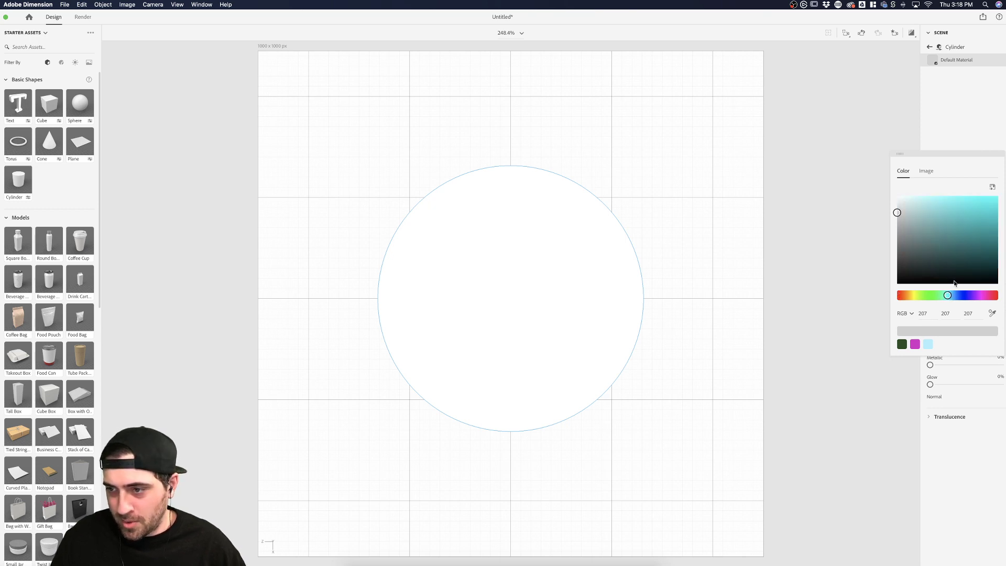
left_click(945, 206)
left_click_drag(946, 206, 944, 197)
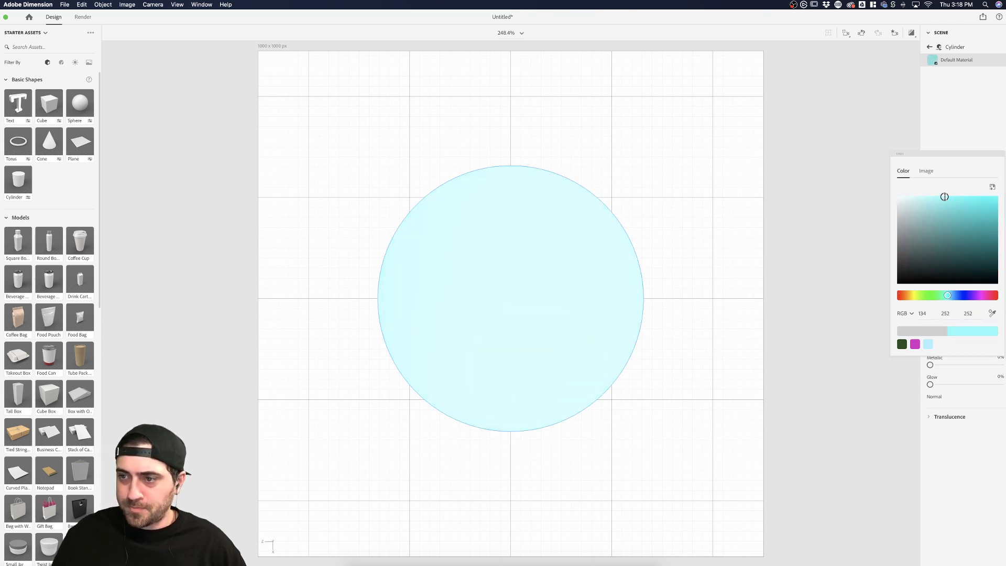
left_click(888, 159)
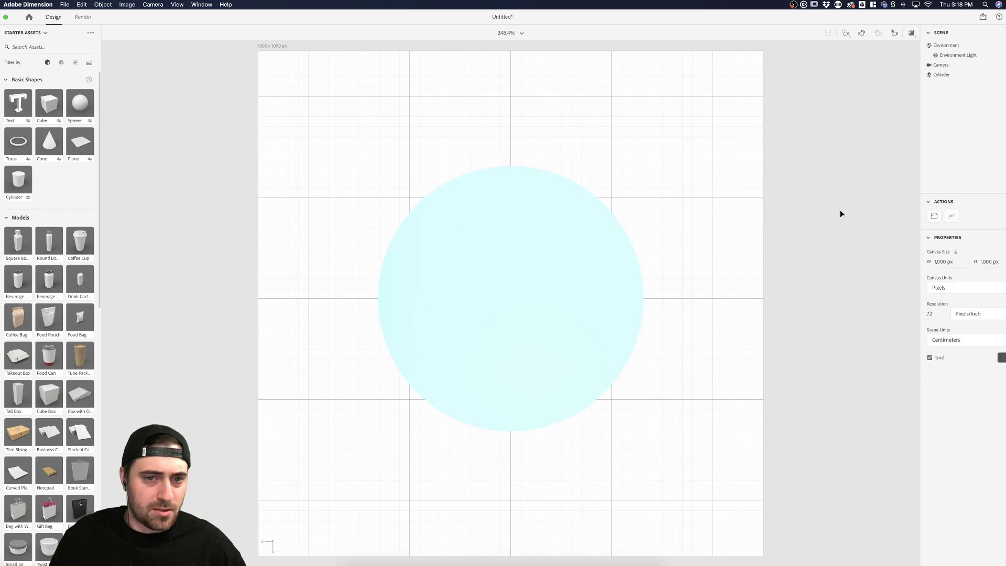
- Increase the flattened cylinder's radius to 15 cm and deselect it
left_click(432, 268)
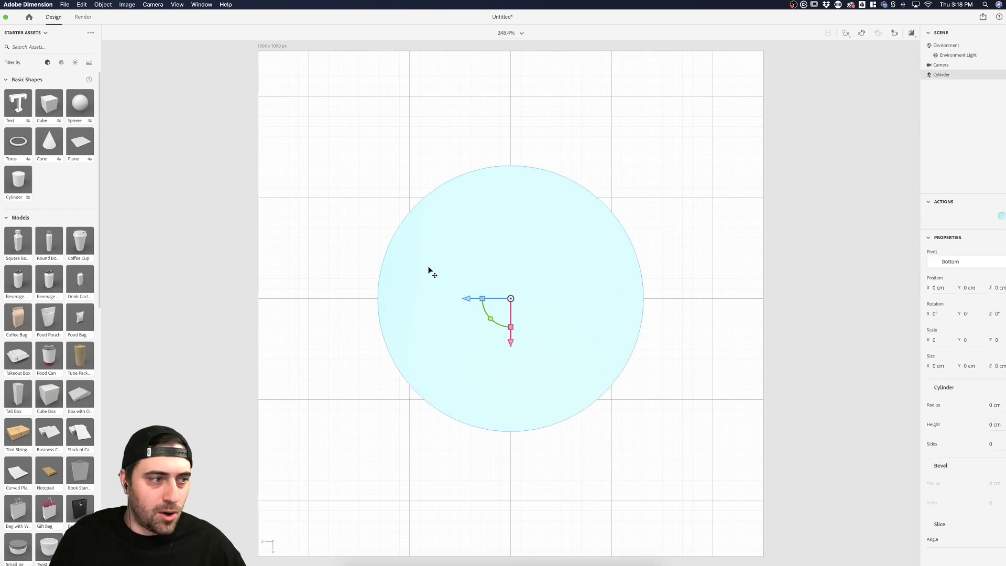
left_click(620, 198)
left_click(502, 219)
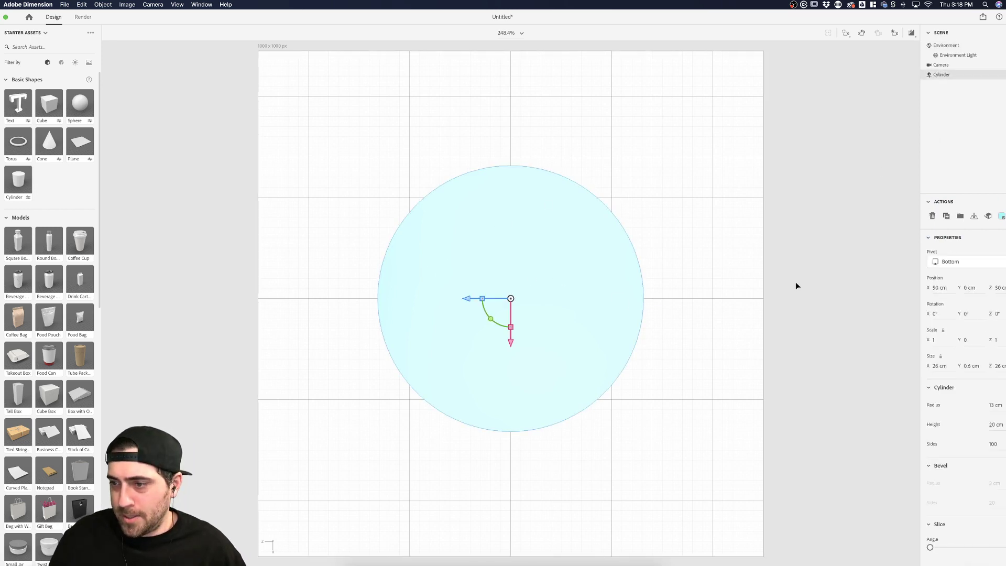
left_click(326, 154)
left_click(447, 235)
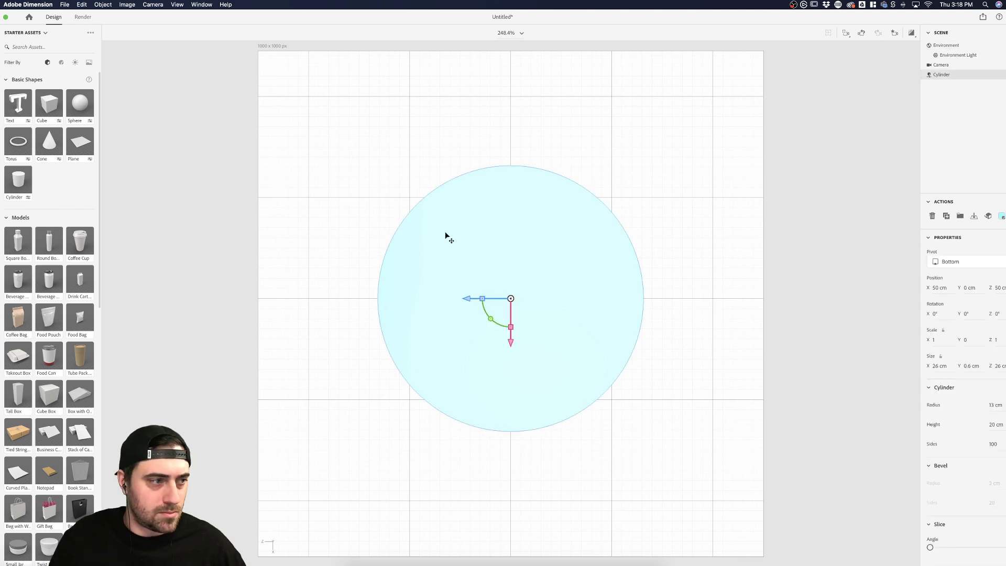
left_click(786, 266)
left_click(451, 270)
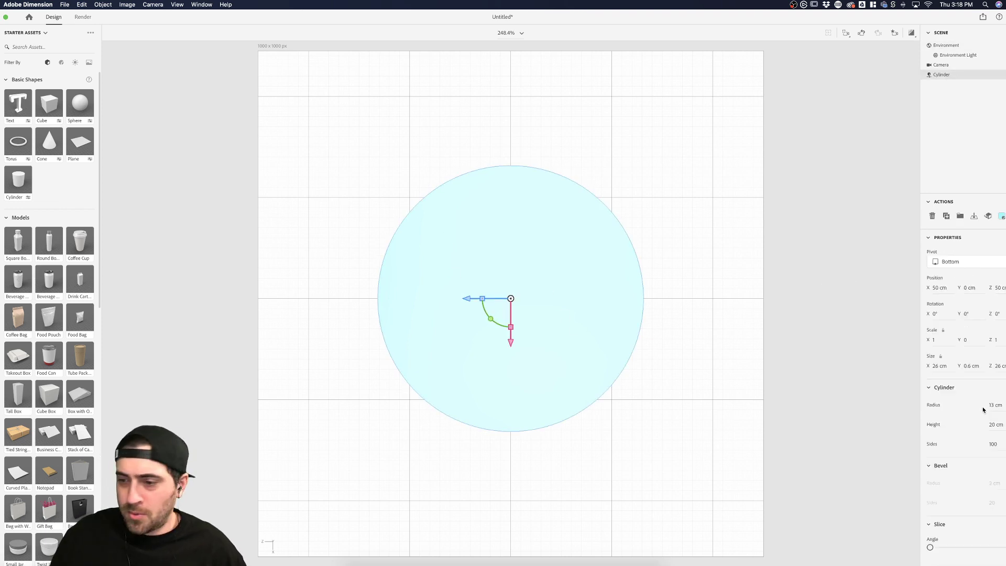
left_click_drag(994, 410, 1002, 410)
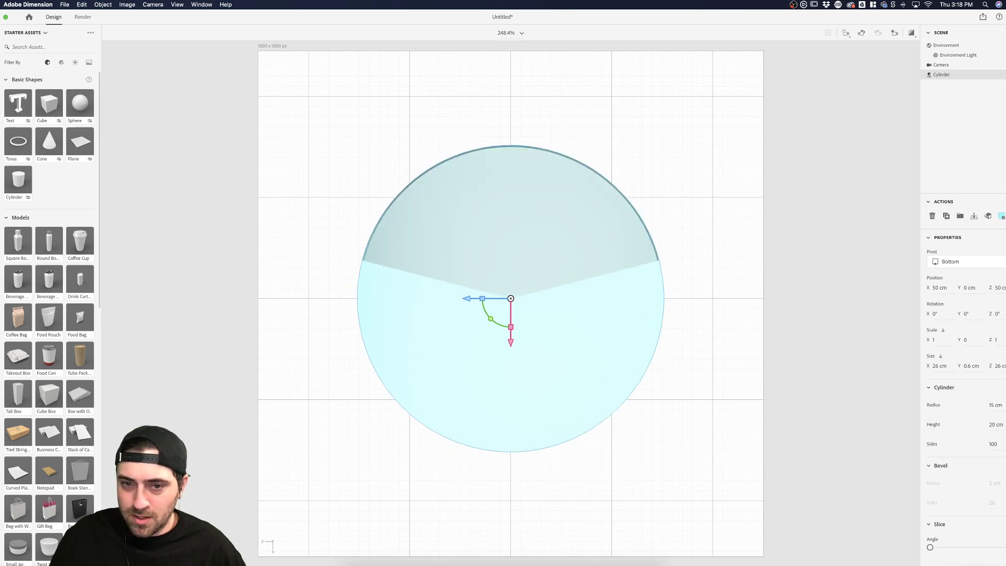
left_click(781, 319)
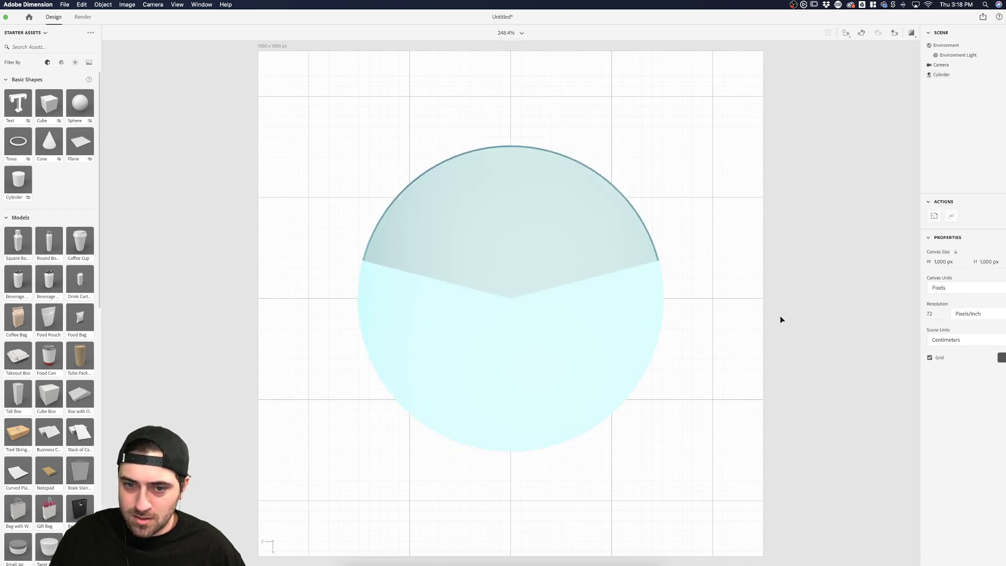
- Restore the Top camera bookmark and place a basic-shape torus on the middle of the cyan disc
left_click(592, 259)
left_click(365, 120)
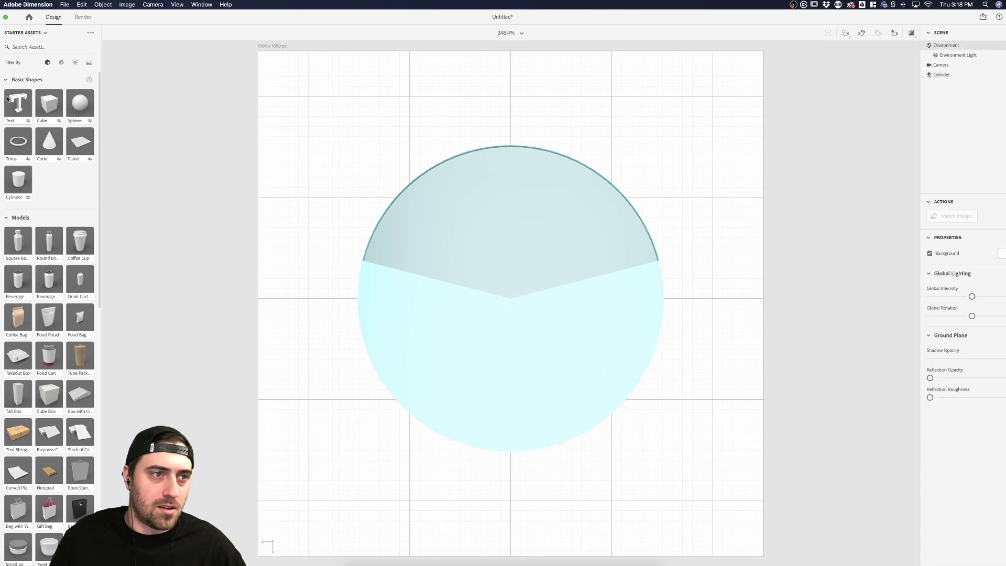
left_click_drag(625, 273, 642, 255)
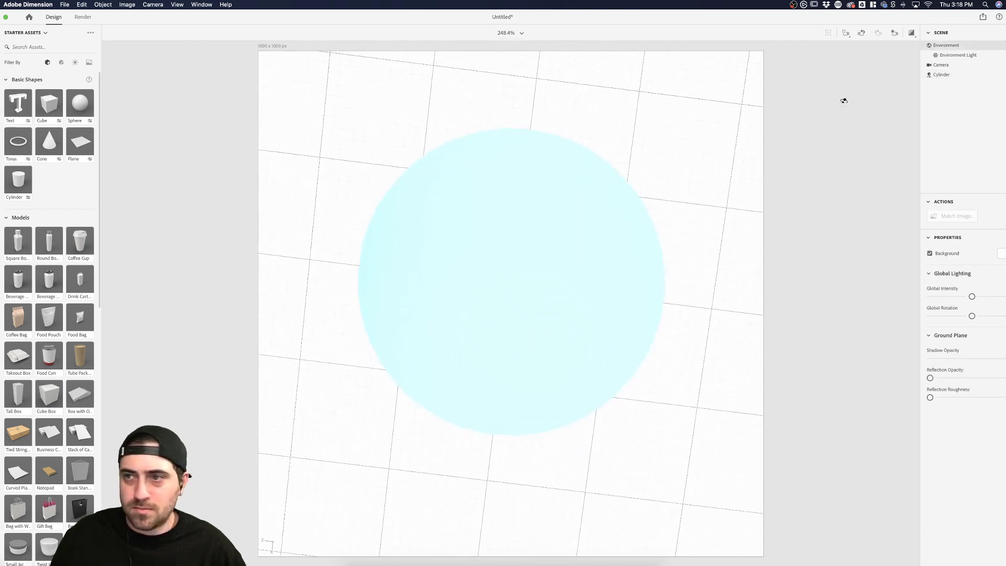
left_click(896, 33)
left_click(830, 63)
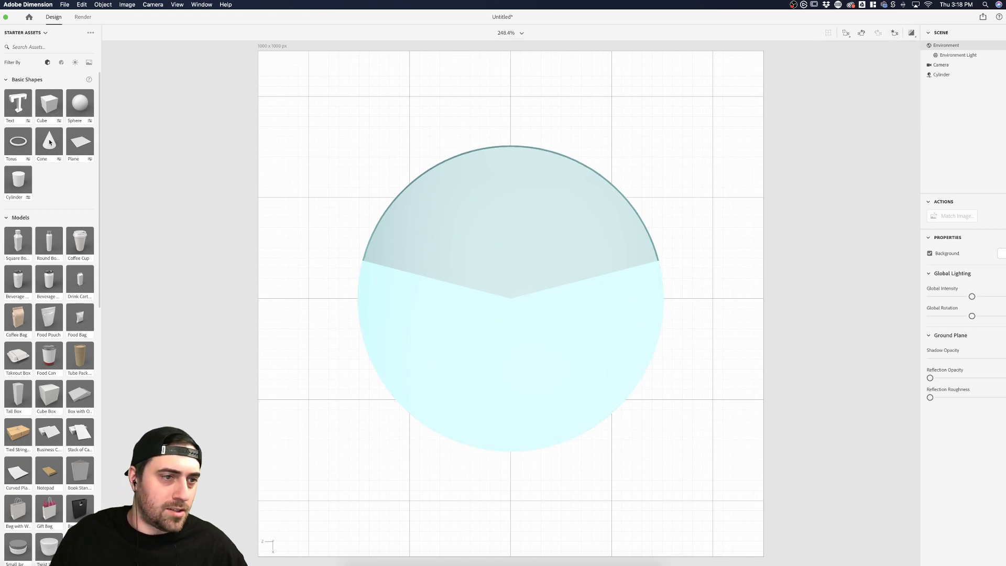
left_click_drag(18, 141, 511, 307)
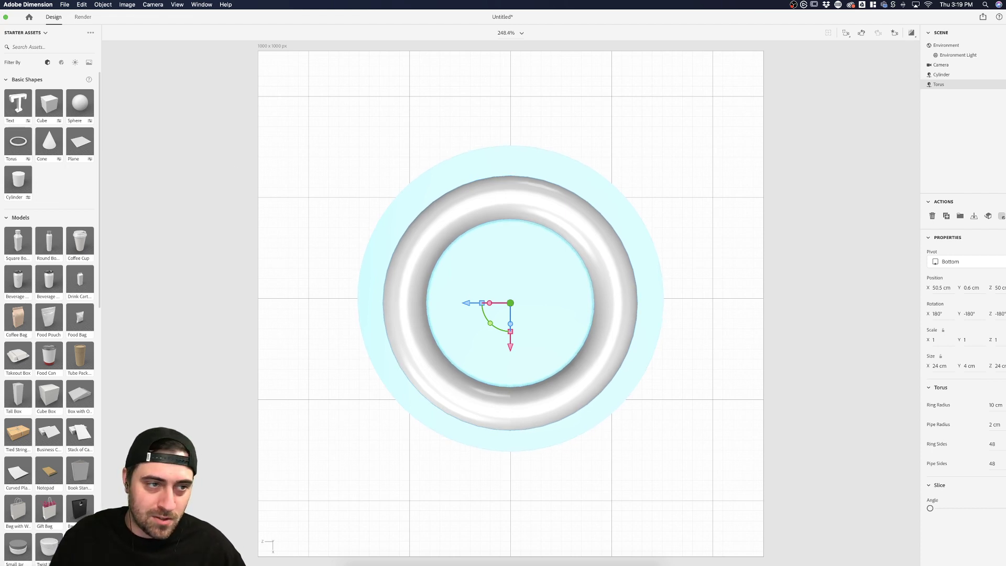
- Duplicate the torus in place and move the original off the disc to about X 20.9 cm, Z 29.4 cm
scroll(593, 222, "down", 5)
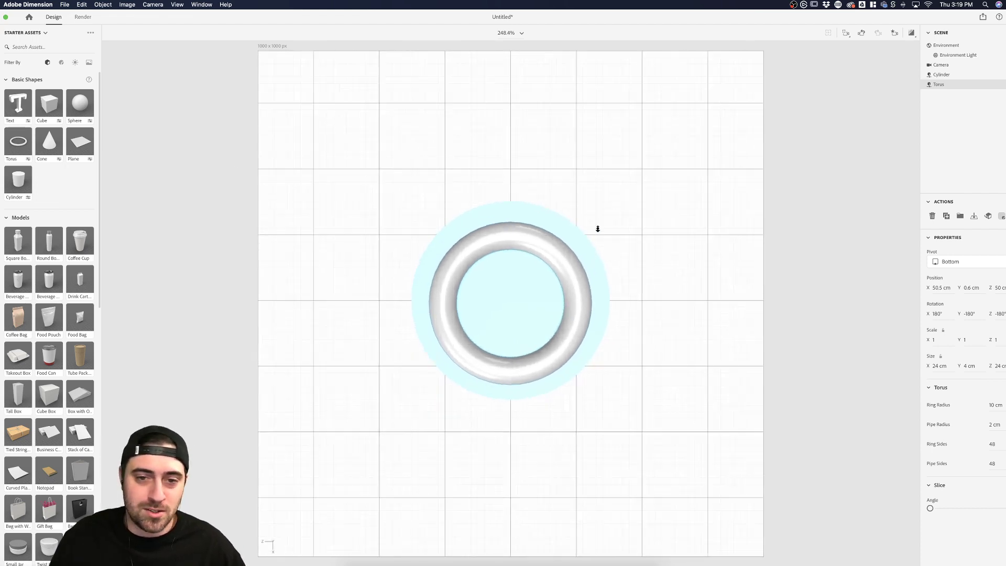
scroll(598, 229, "down", 3)
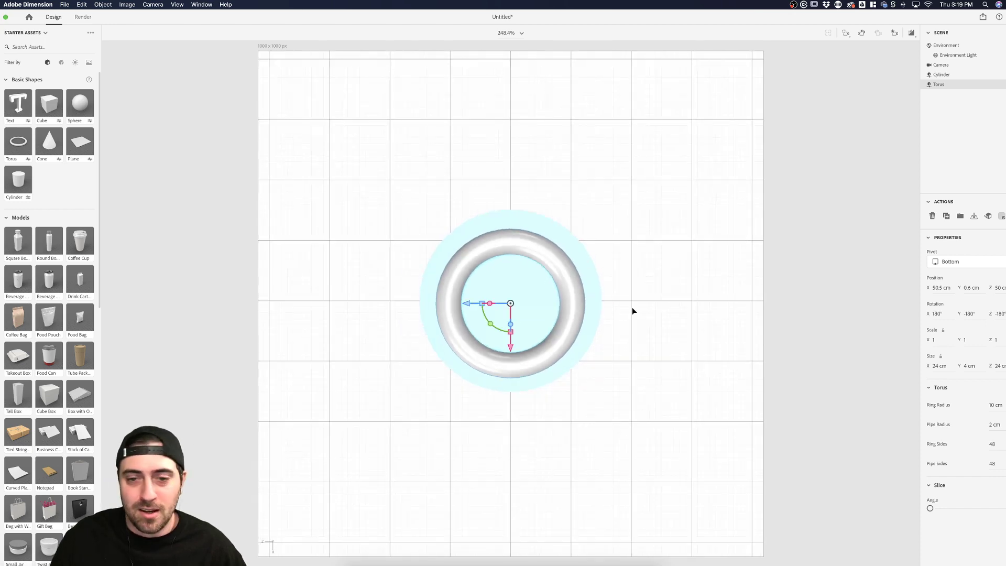
left_click_drag(568, 292, 577, 153)
key("super+z")
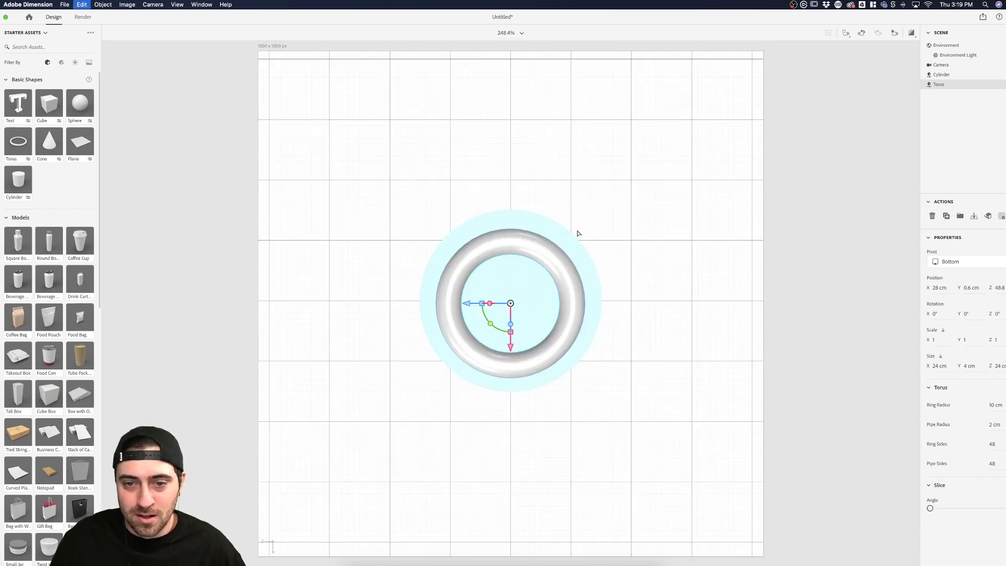
key("super+d")
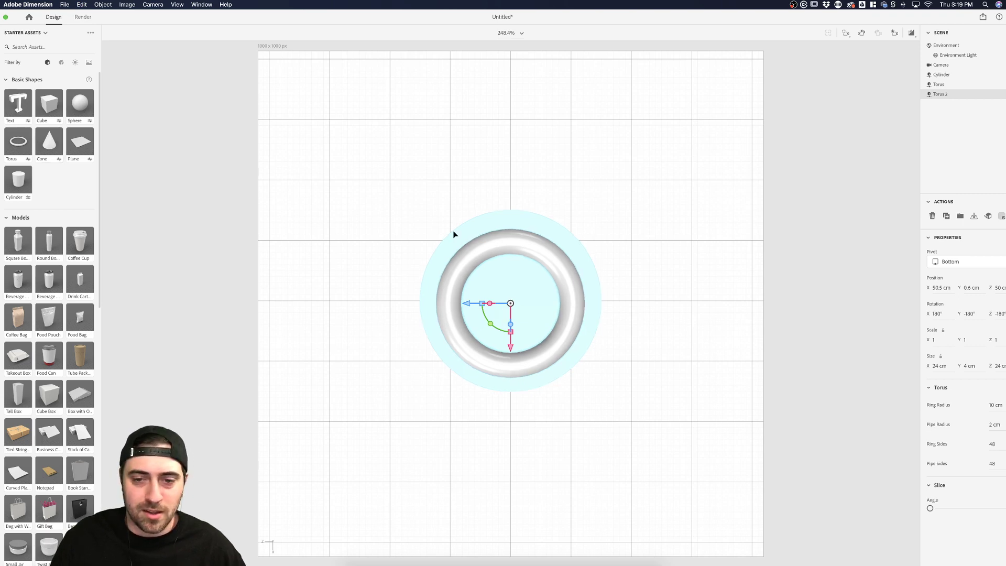
left_click_drag(562, 256, 676, 89)
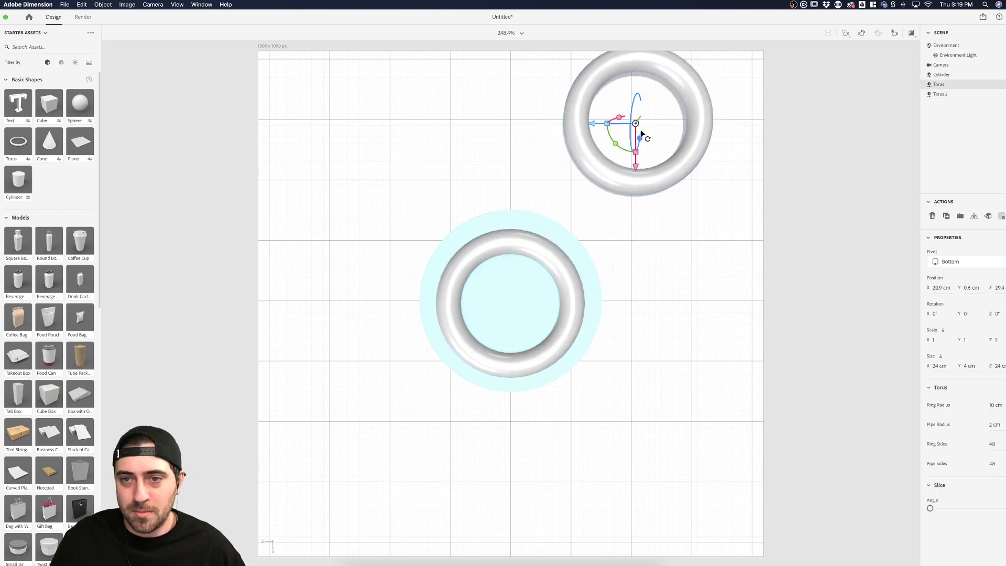
- Stand the moved torus upright with a -90° rotation about Z and apply the Glowing material to it
left_click_drag(640, 140, 589, 442)
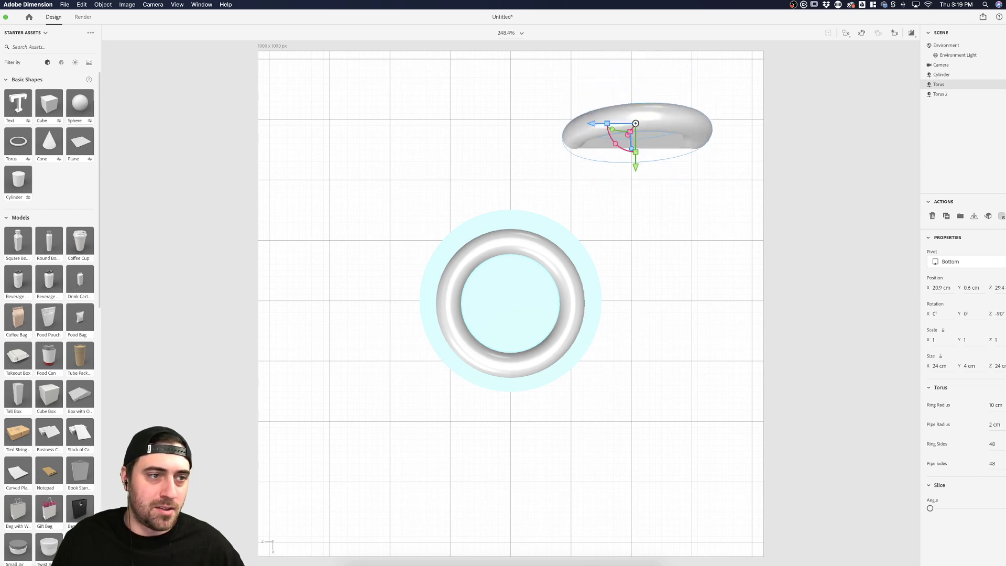
left_click(0, 103)
left_click_drag(626, 304, 653, 126)
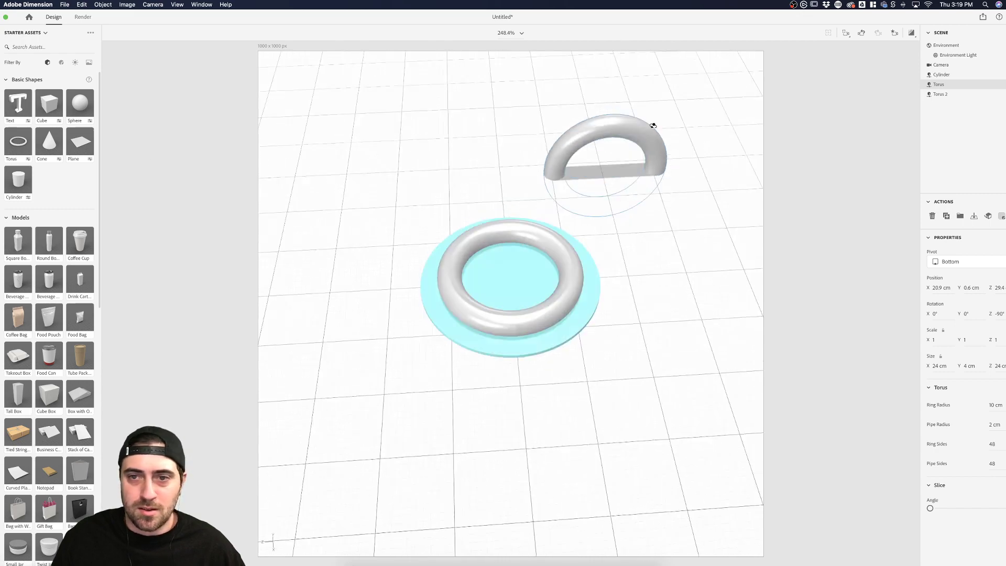
left_click(61, 63)
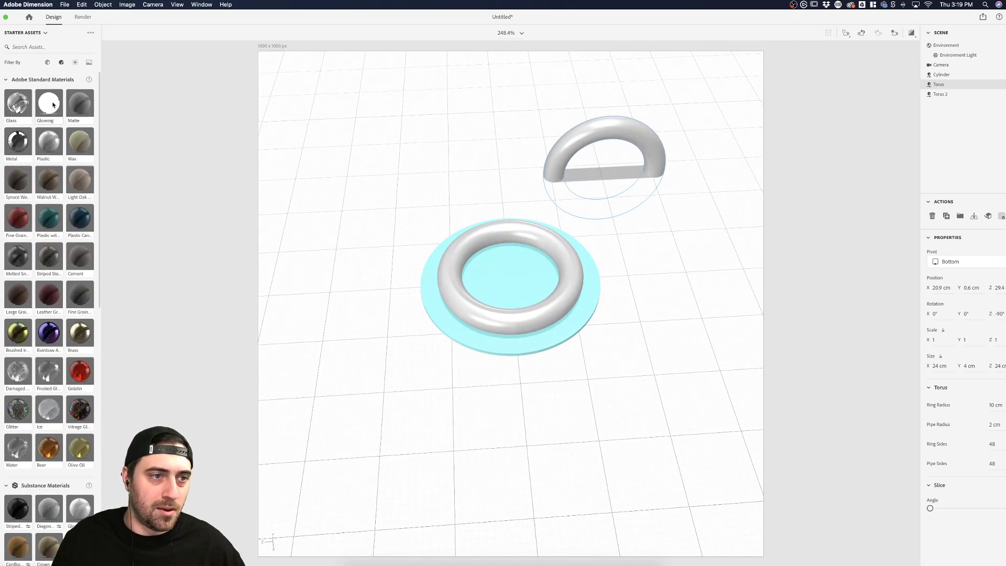
left_click_drag(49, 103, 611, 132)
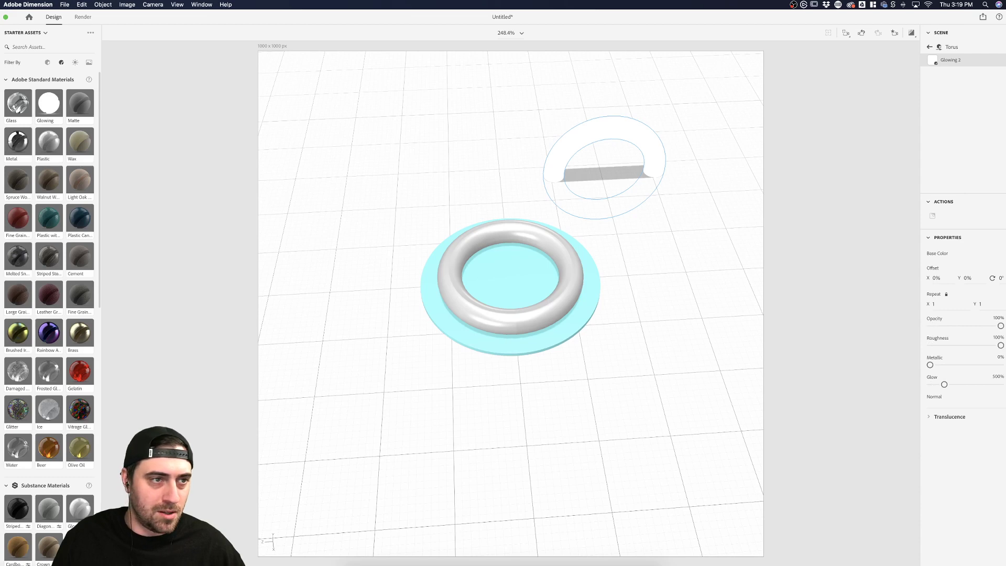
- Raise the glowing torus to about Y 17.3 cm and tilt it, preview its rendered light on the disc, and delete it
left_click(652, 162)
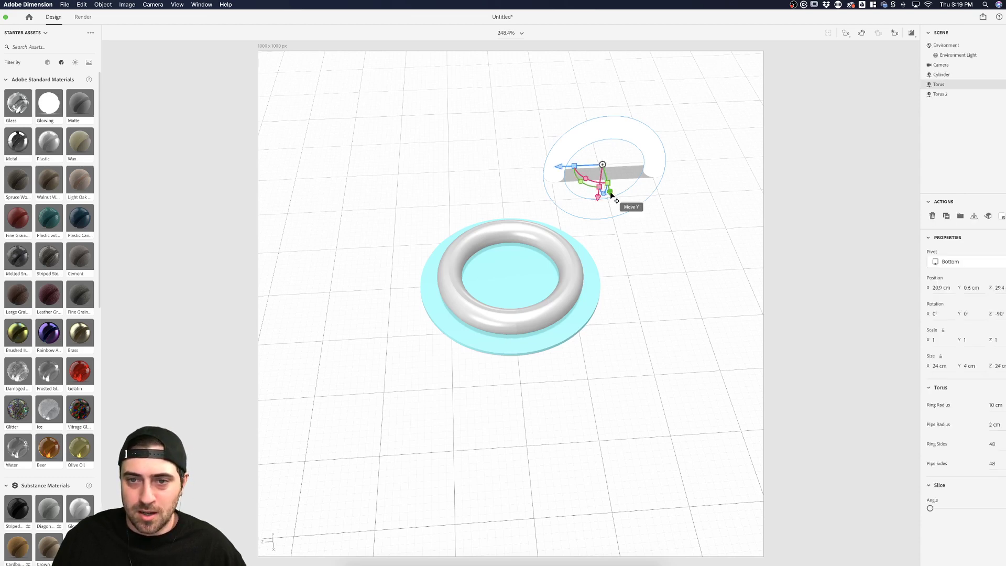
left_click_drag(597, 200, 603, 122)
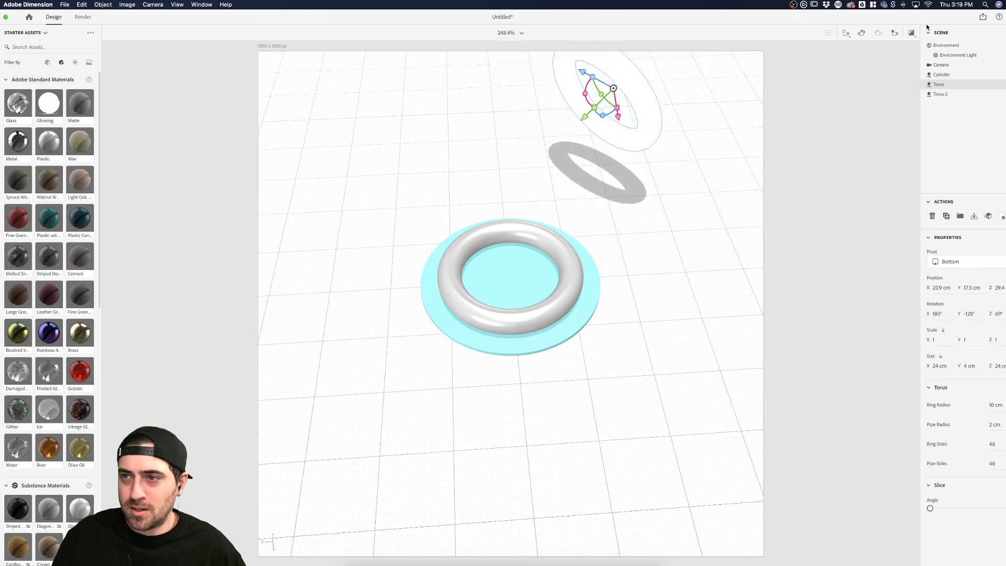
left_click(912, 32)
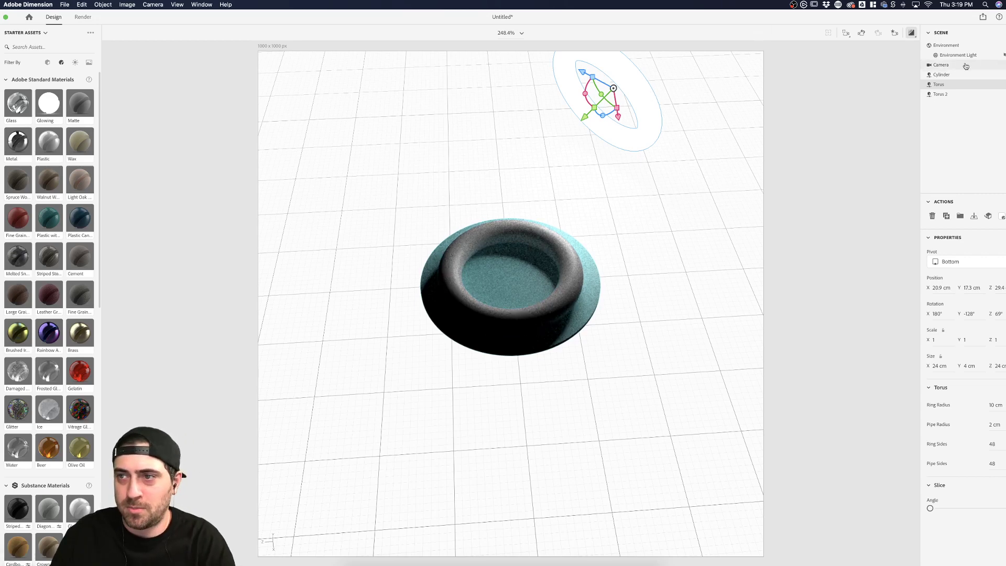
left_click(408, 110)
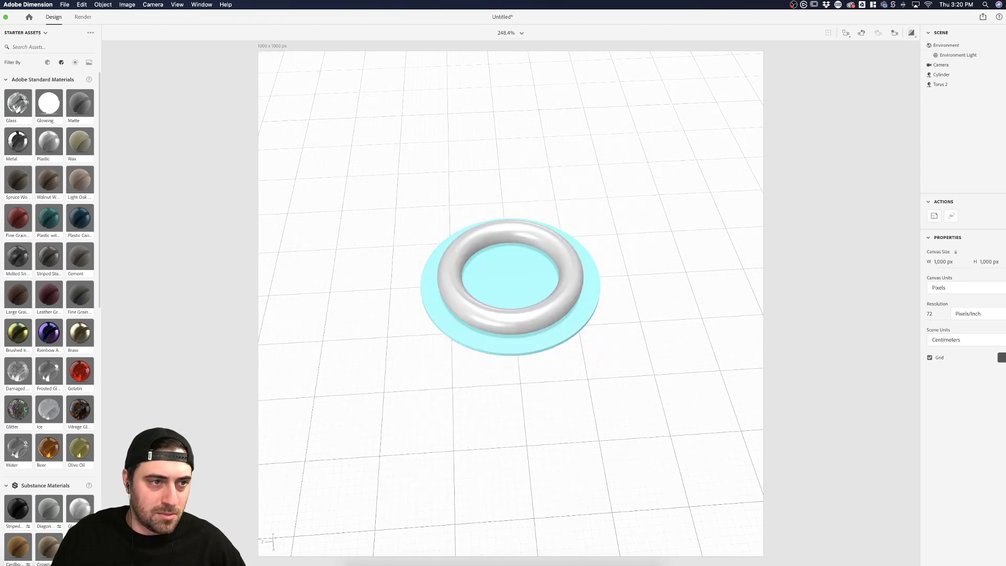
- Return to the Top camera bookmark and try out the Slice angle on the cyan cylinder
left_click(507, 206)
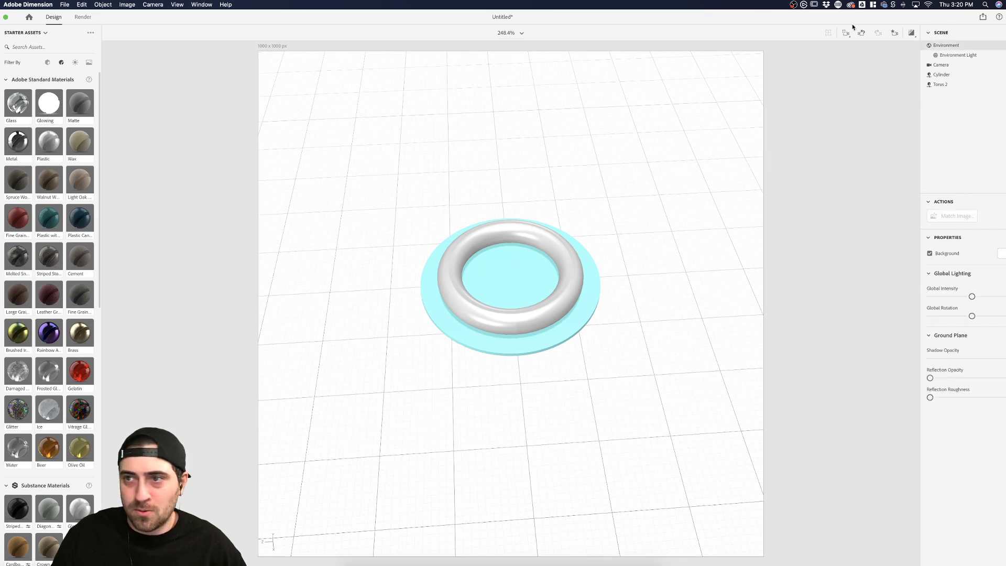
left_click(895, 33)
left_click(858, 63)
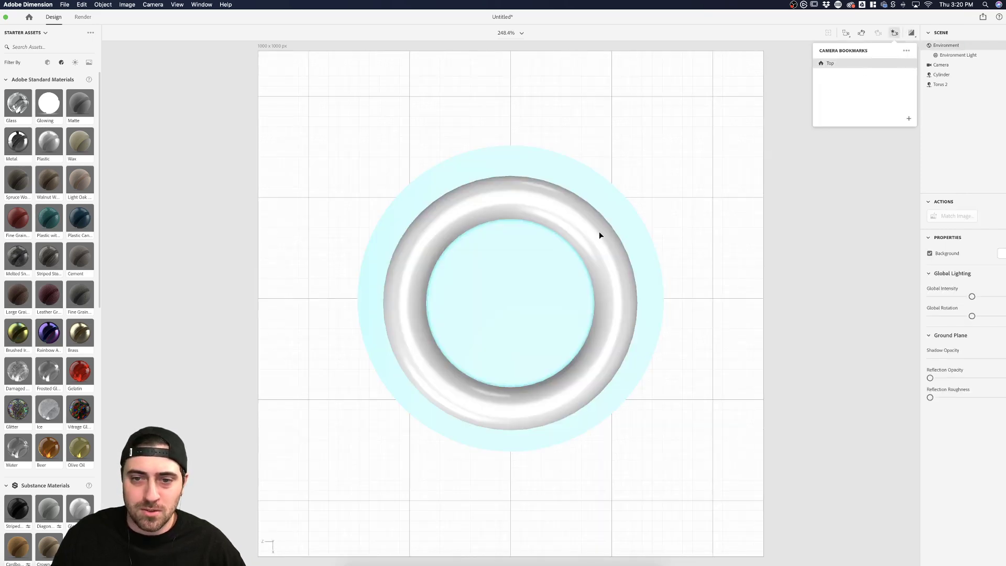
left_click(587, 283)
left_click(587, 283)
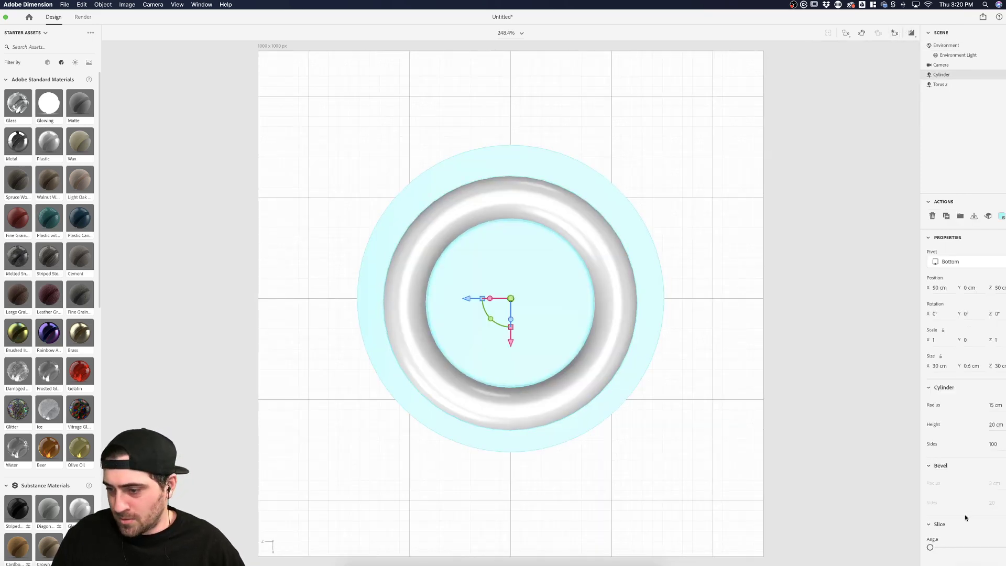
left_click_drag(945, 550, 860, 549)
- Shrink the torus on the disc to a 6 cm ring radius and a 1 cm pipe radius
left_click(628, 315)
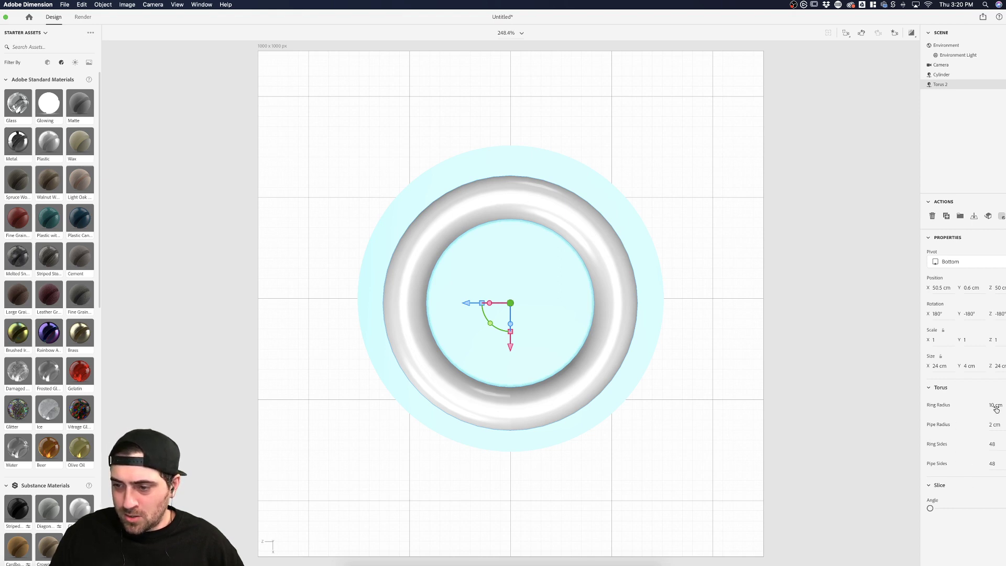
left_click_drag(997, 409, 983, 426)
left_click(801, 300)
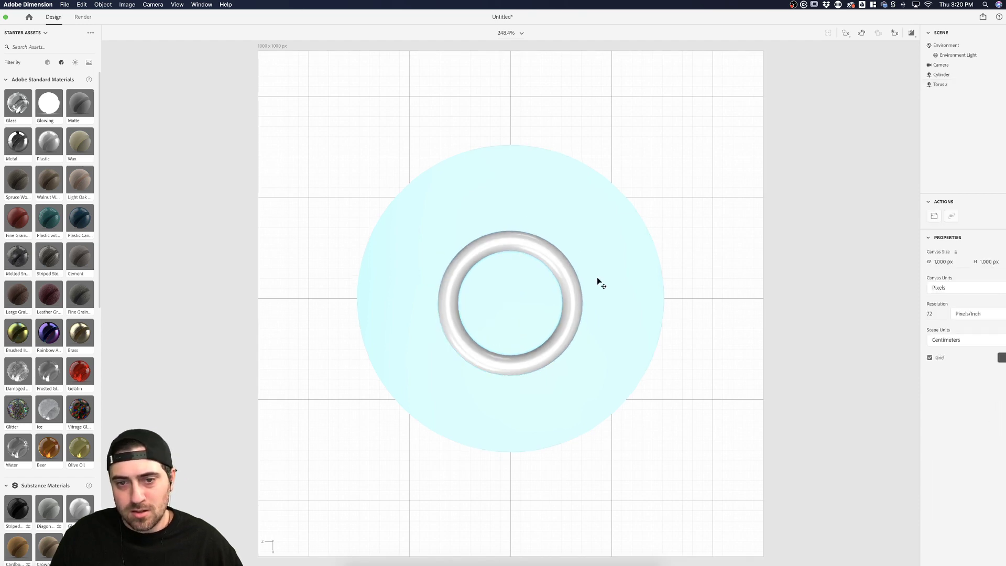
left_click(568, 281)
left_click(725, 179)
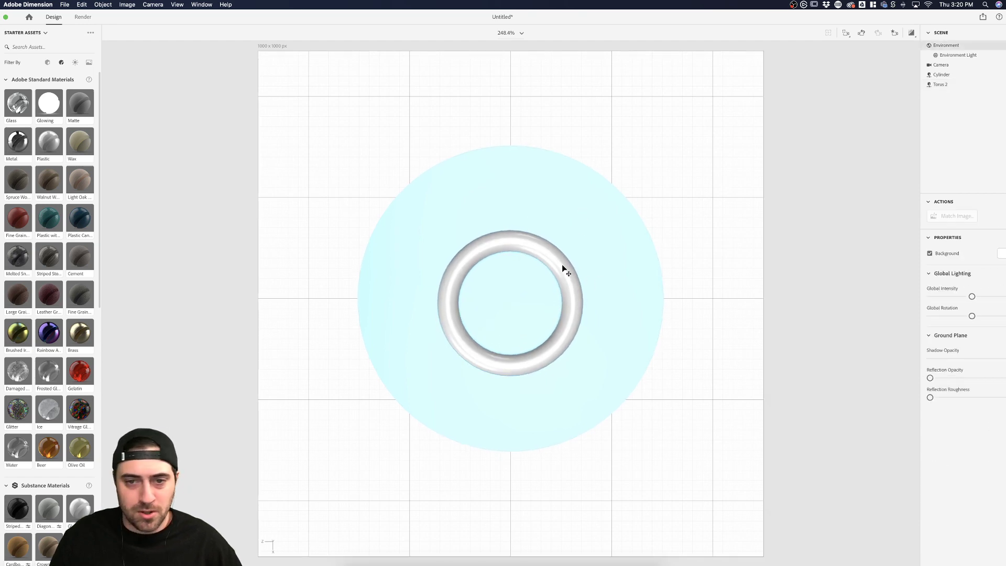
- Bring back the larger torus, with a 10 cm ring radius and 2 cm pipe radius, around the small one
left_click(562, 264)
key("super+z")
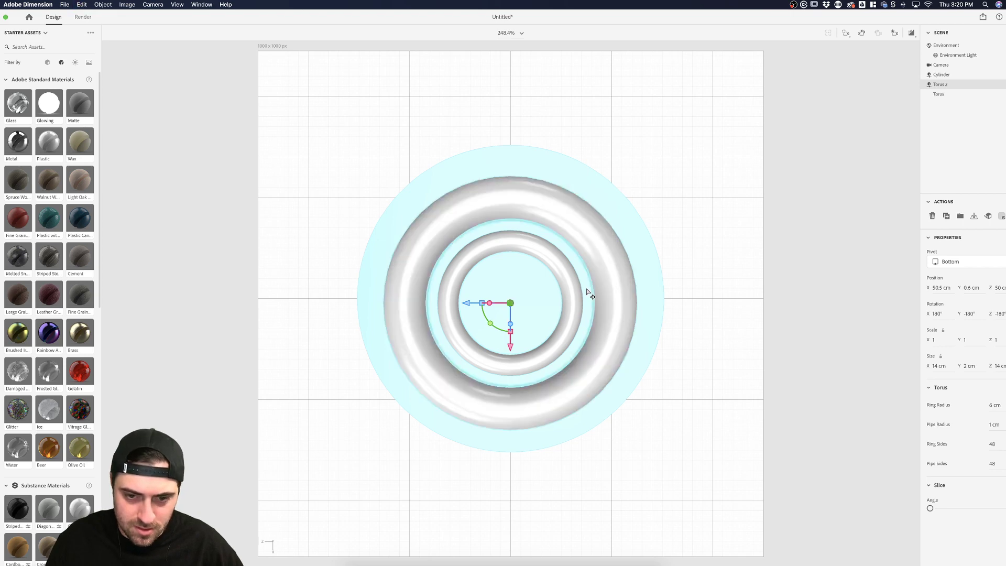
left_click(710, 285)
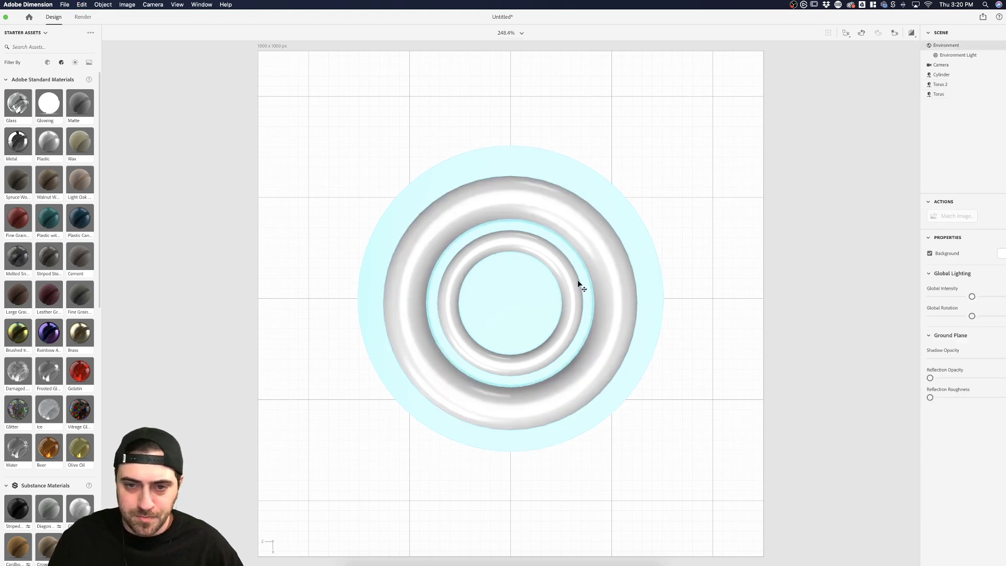
left_click(578, 282)
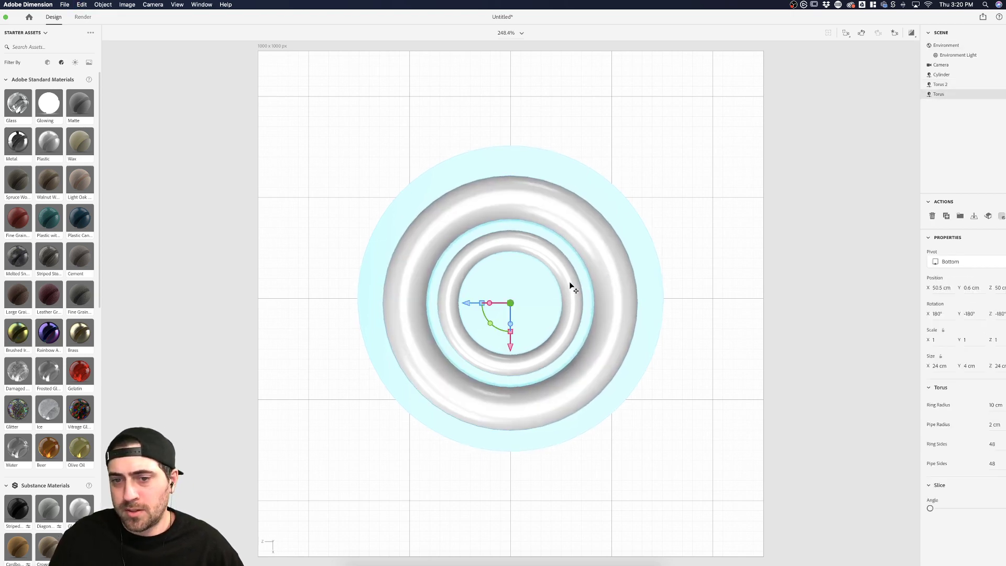
key("Escape")
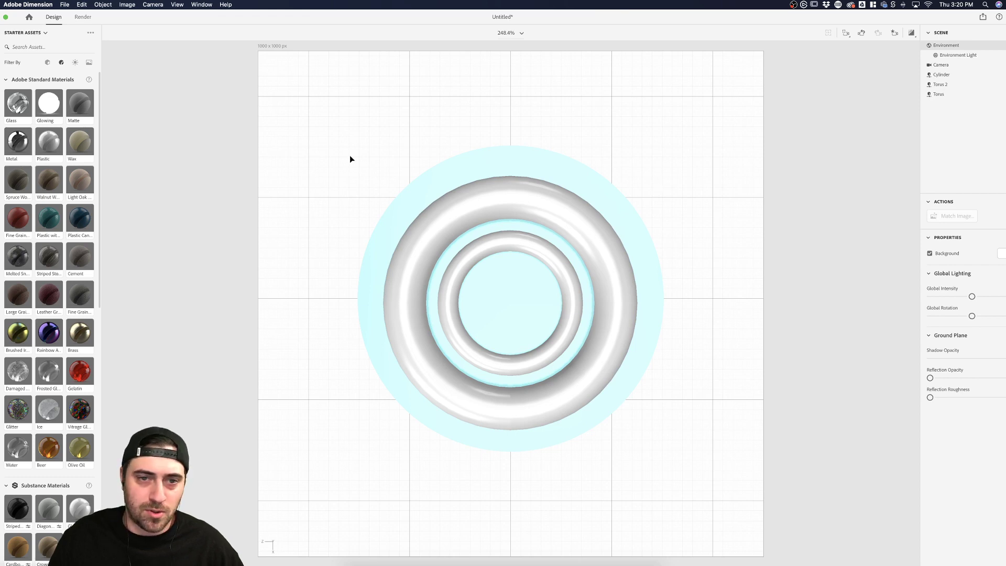
- Align the cyan cylinder and both tori by their centers along the X axis
left_click_drag(335, 128, 630, 435)
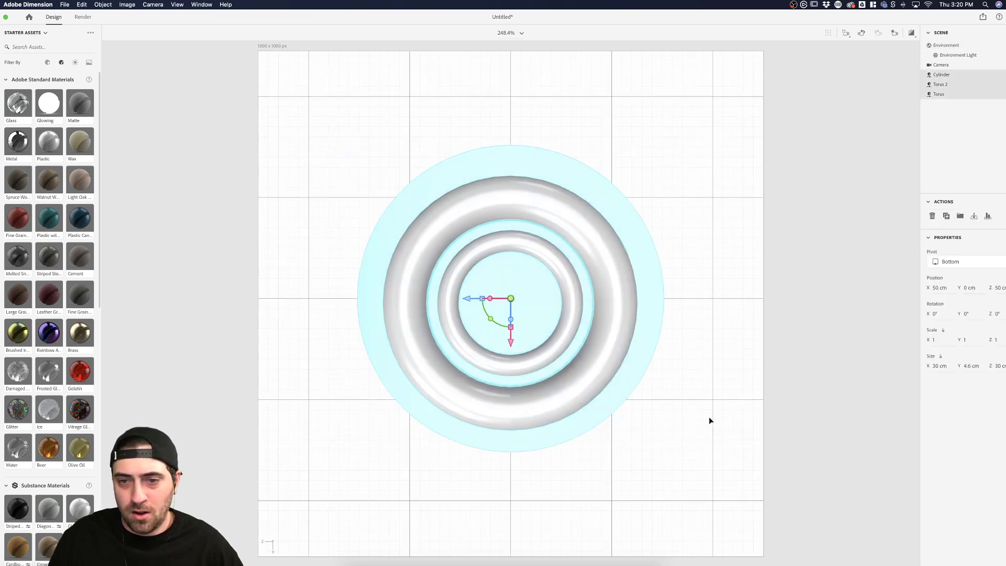
left_click(989, 216)
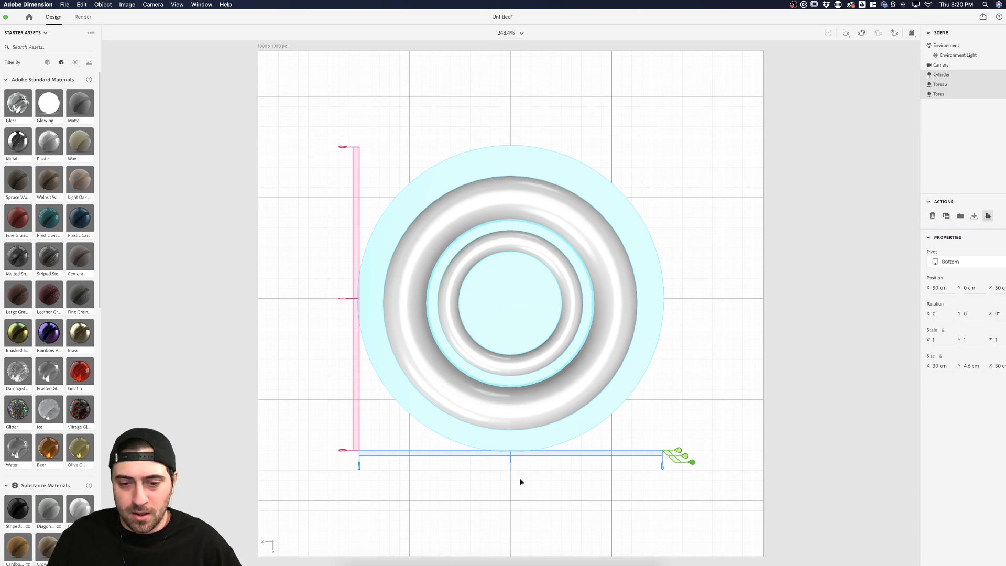
left_click(345, 299)
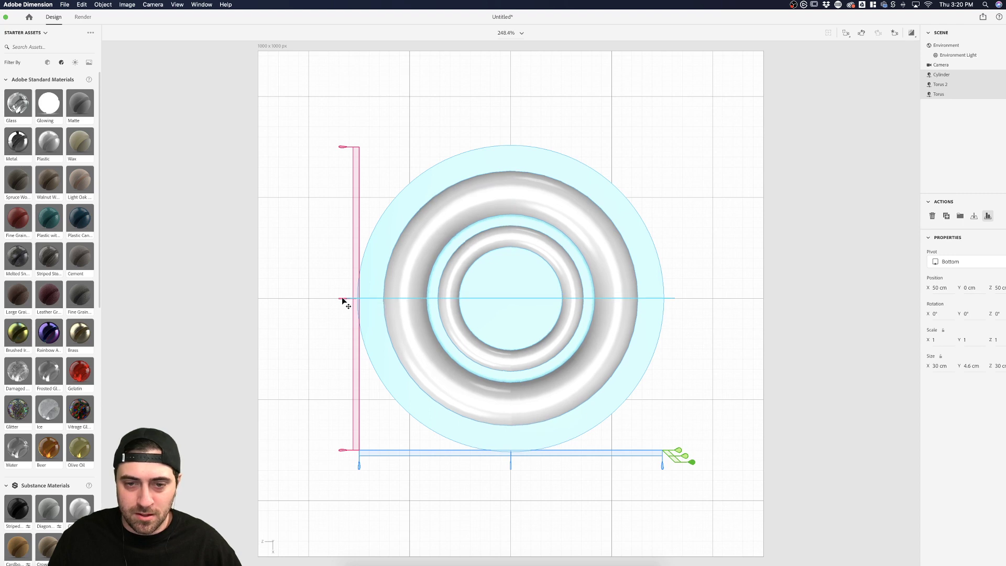
left_click(571, 402)
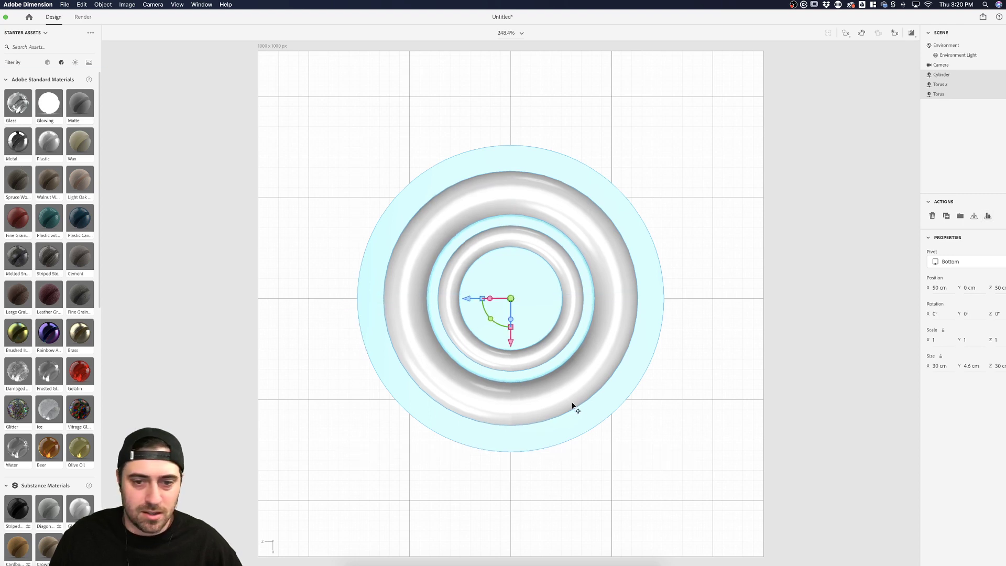
left_click(598, 461)
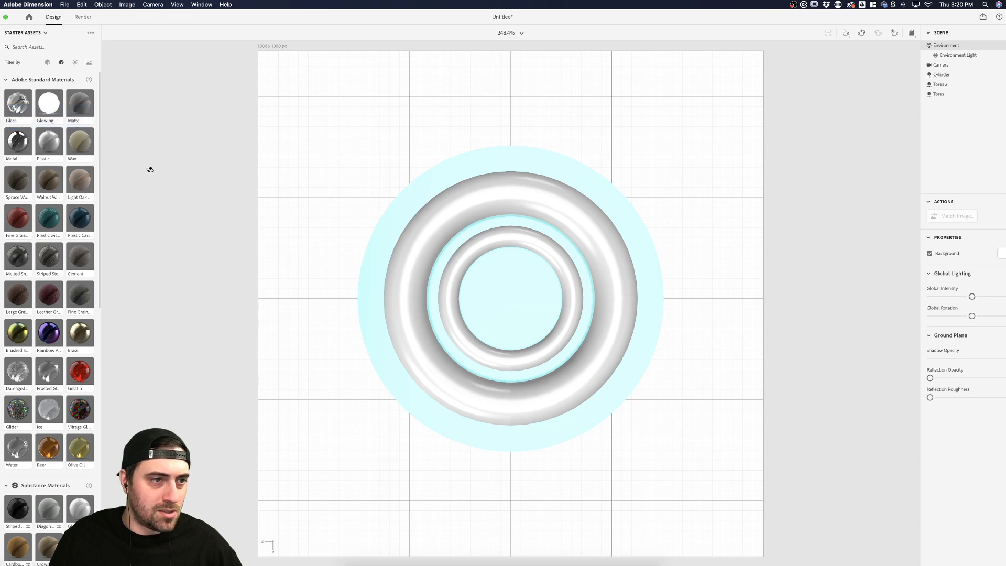
- Raise both tori together above the disc to Y 5.8 cm and view them from above
left_click_drag(564, 428, 544, 226)
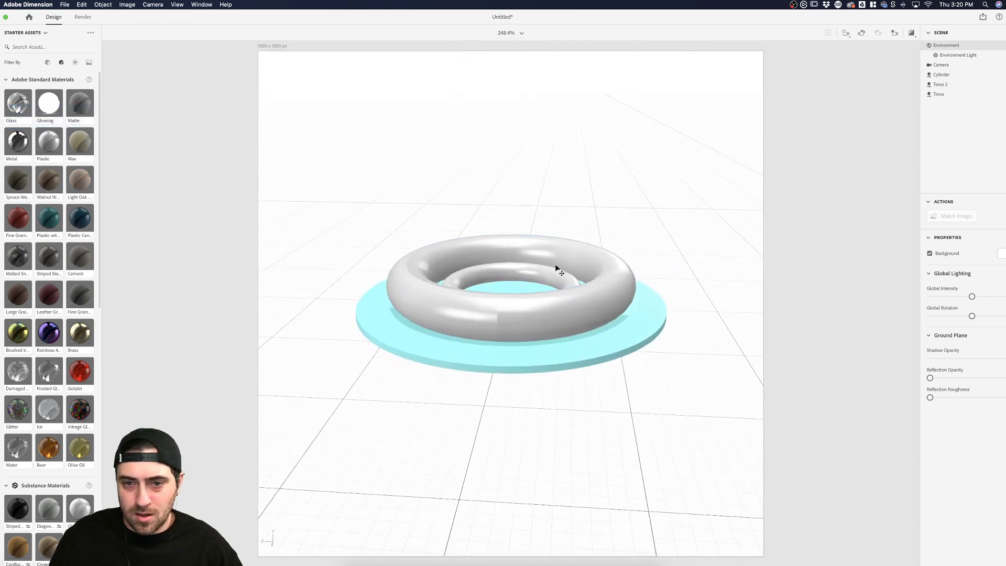
left_click(555, 277)
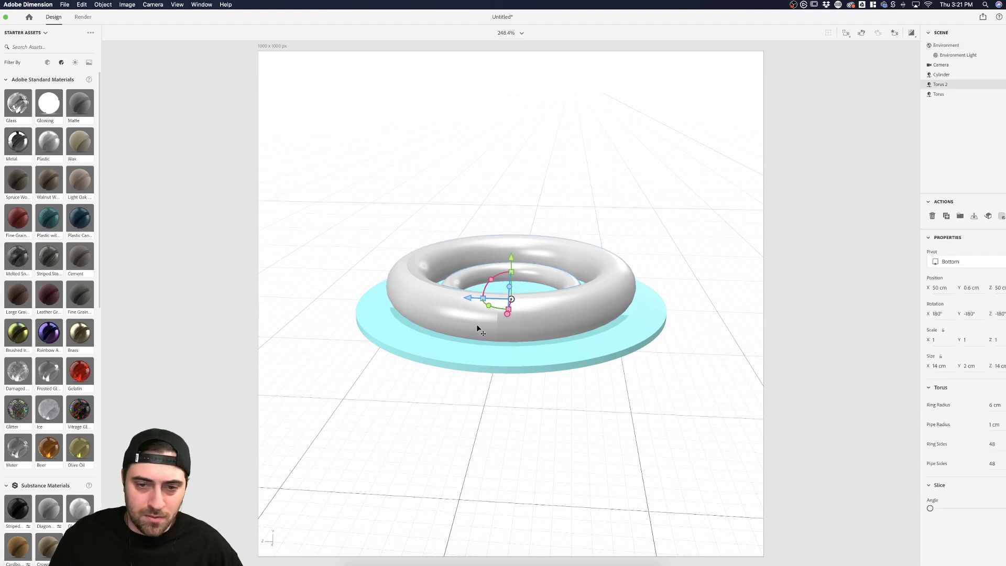
left_click(570, 265)
left_click(567, 278, "shift")
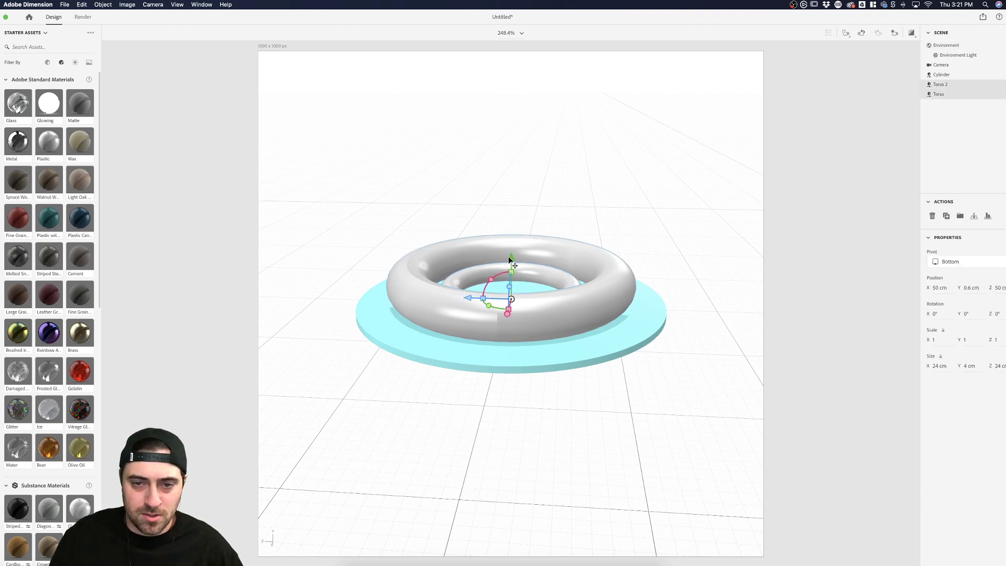
left_click_drag(510, 259, 436, 297)
key("1")
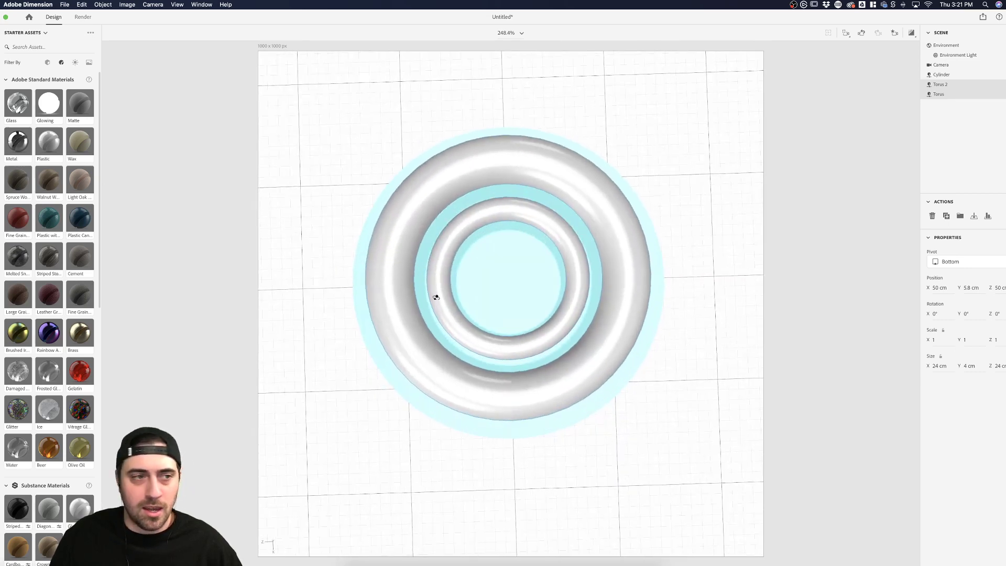
key("v")
left_click(155, 94)
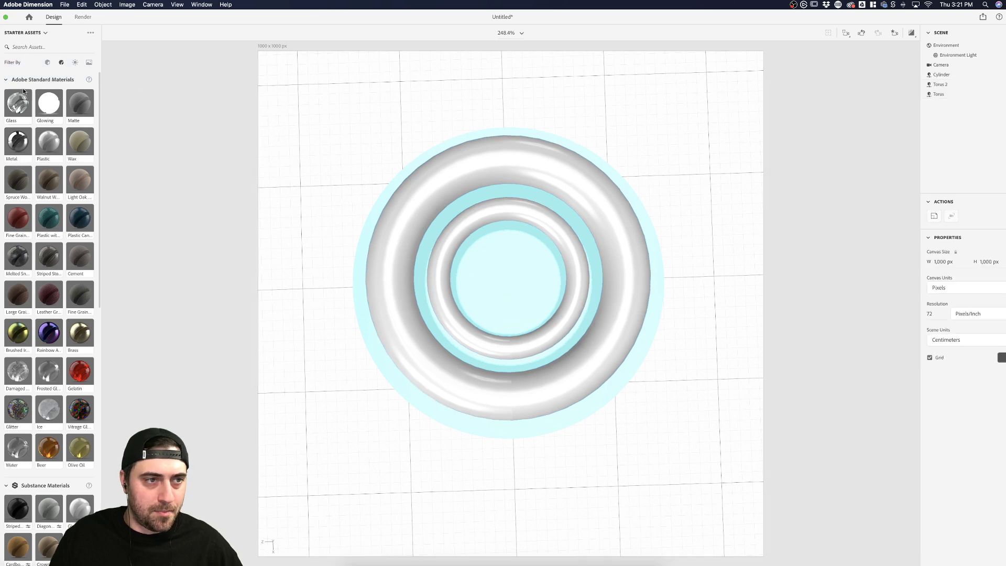
- Slice the small and the large torus by the same angle, opening a gap of just under a quarter turn
left_click(47, 62)
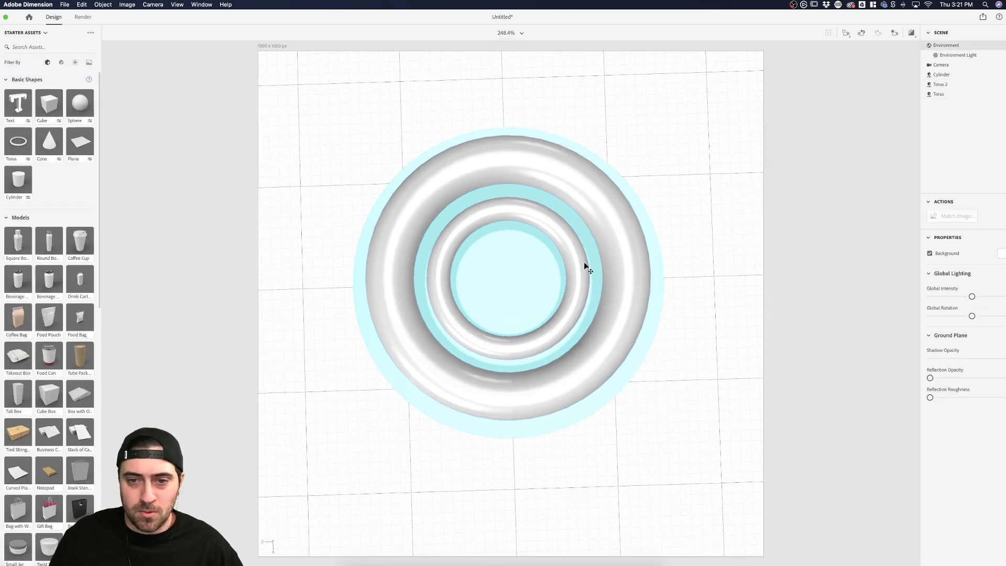
left_click(564, 311)
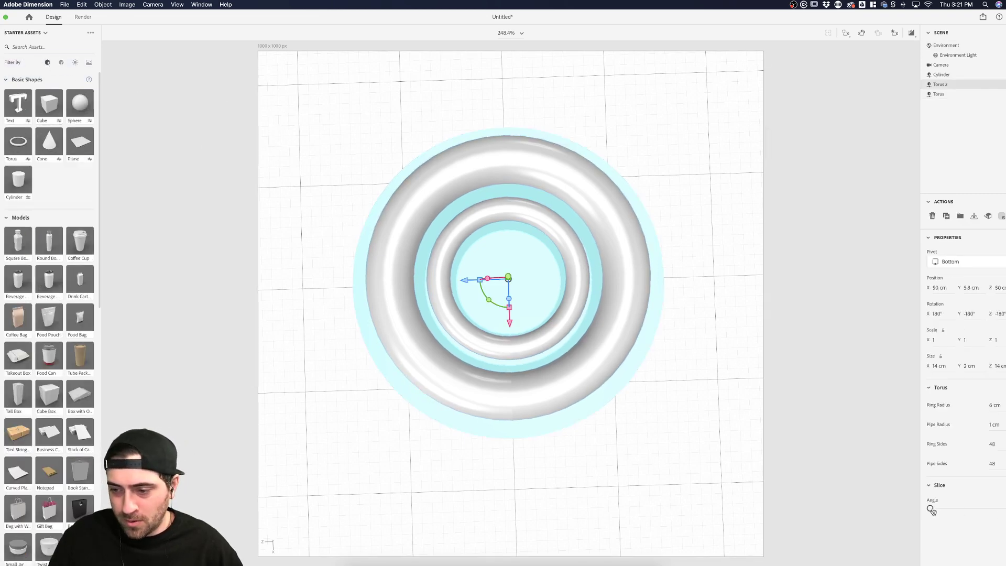
left_click_drag(931, 509, 949, 510)
left_click(645, 319)
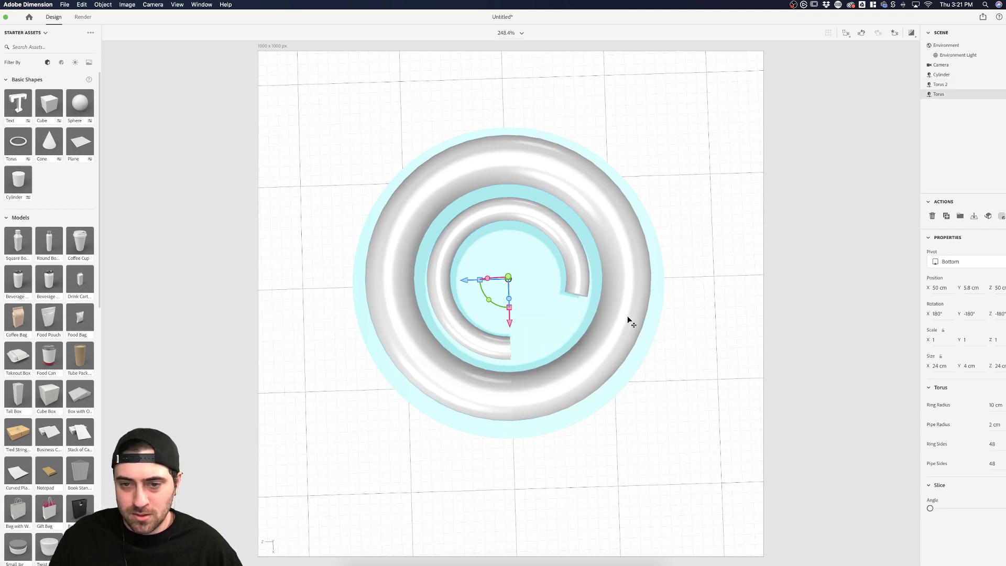
left_click_drag(943, 512, 949, 509)
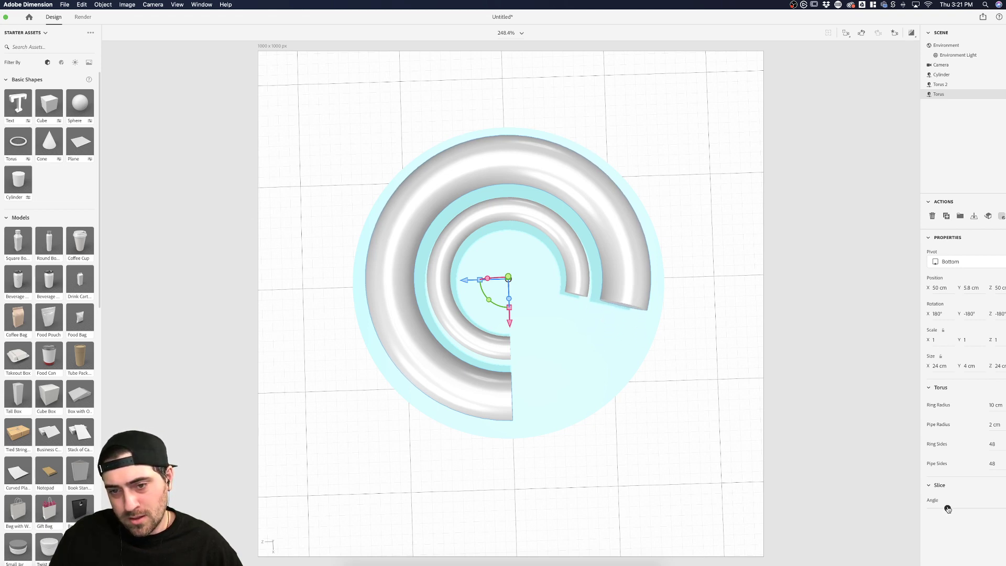
left_click(859, 430)
- Rotate both sliced tori together 45° about Y to form a C, and return to the Top camera bookmark
left_click(489, 348)
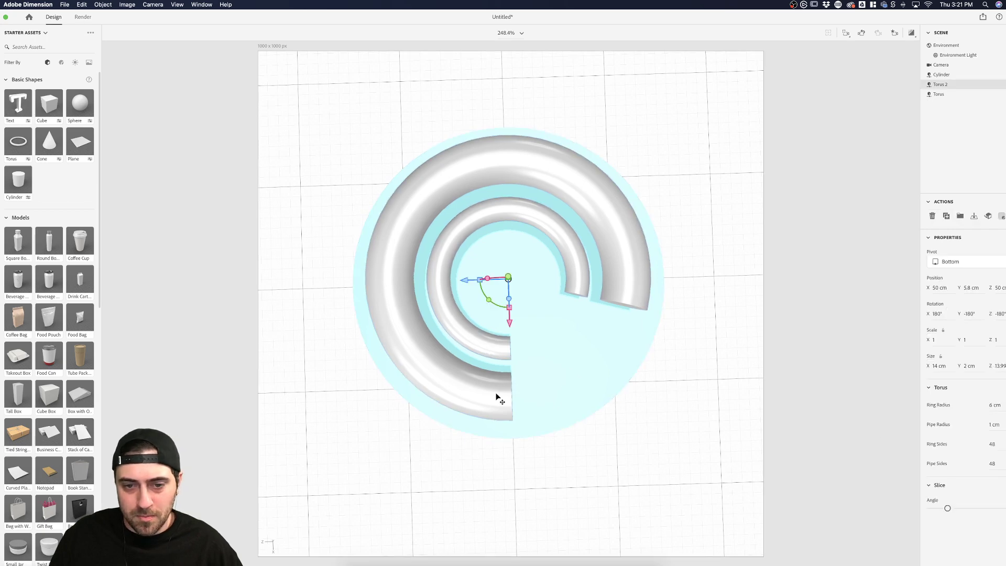
left_click(499, 398, "shift")
mouse_move(509, 307)
left_mouse_down()
mouse_move(522, 311)
mouse_move(511, 306)
left_mouse_up()
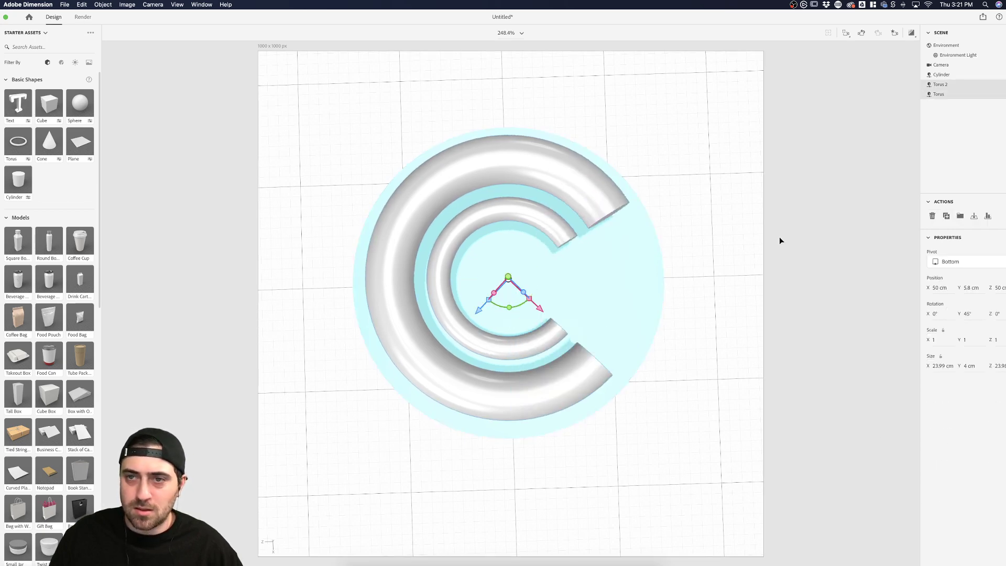
left_click(779, 240)
left_click(895, 33)
left_click(830, 63)
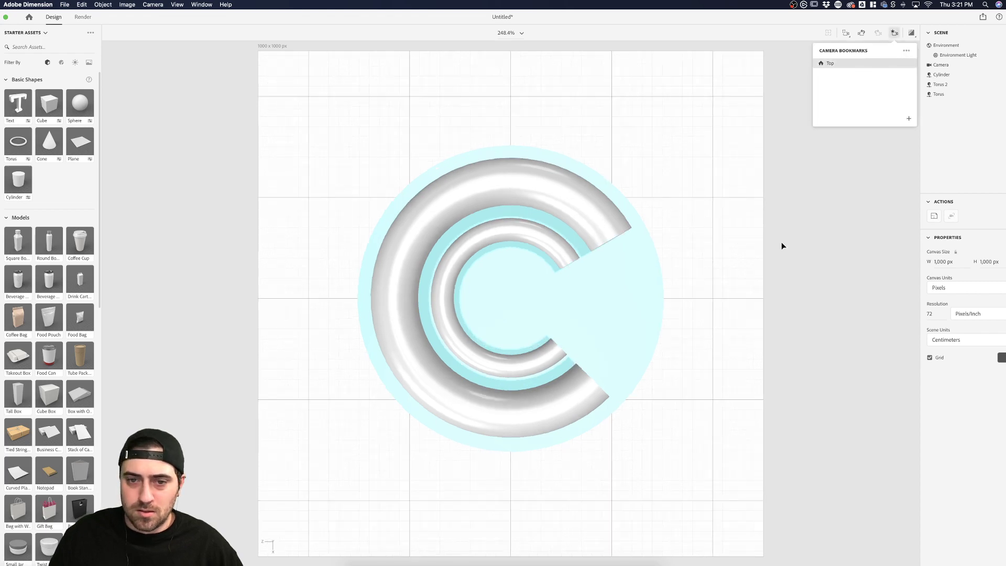
left_click(778, 246)
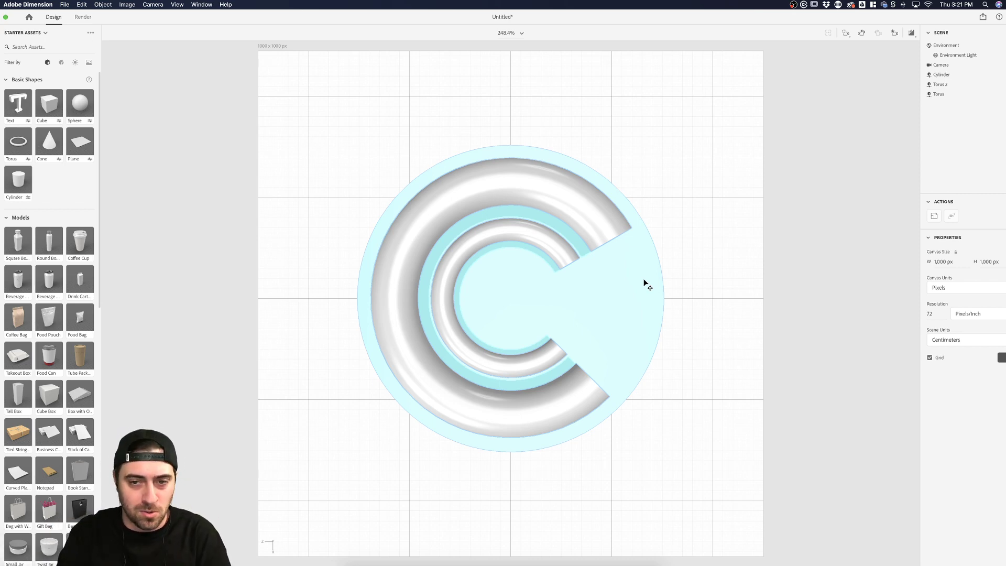
- Add a sphere at the center of the disc and set its sides to 100
left_click_drag(79, 103, 508, 303)
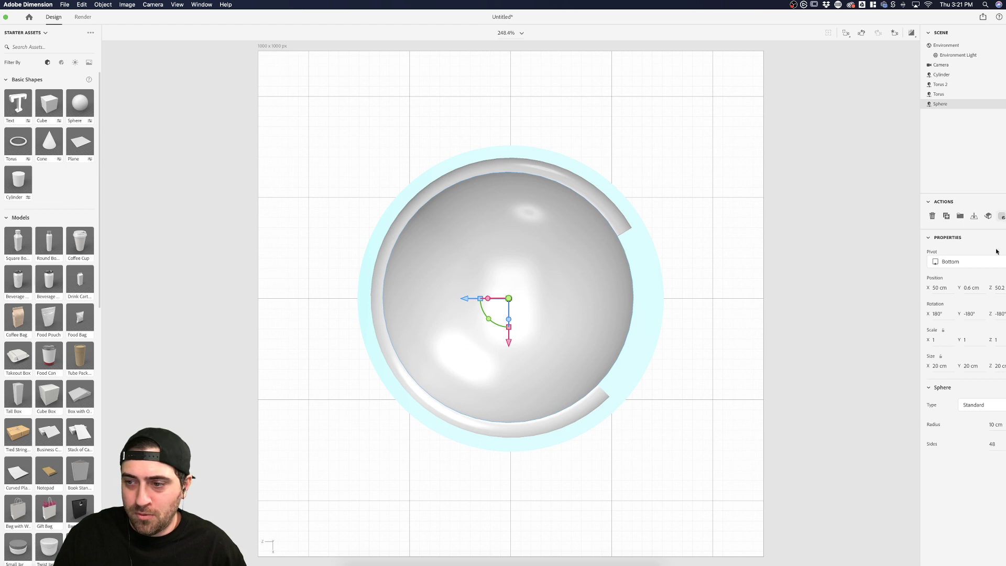
left_click(993, 444)
type("100")
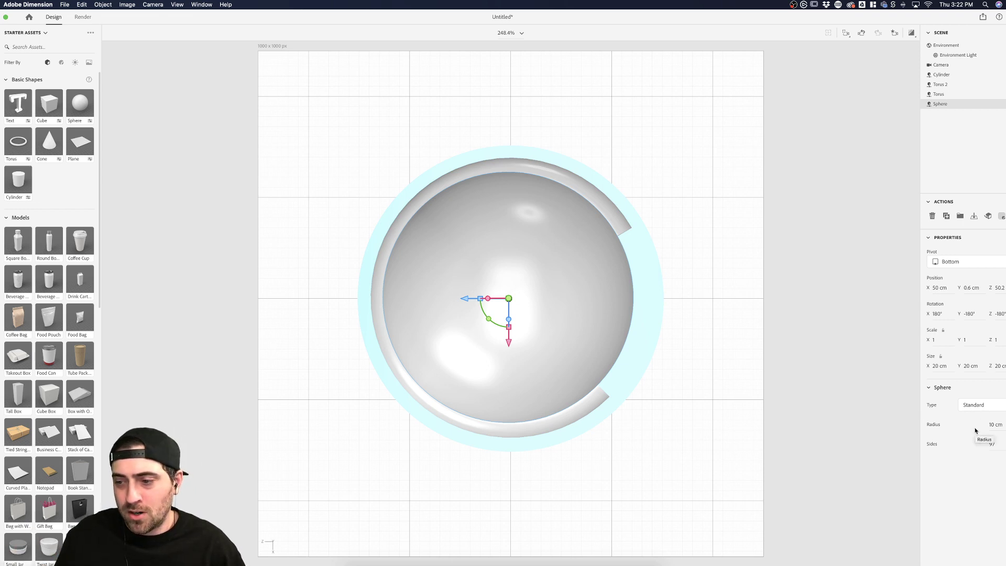
left_click(988, 445)
type("100")
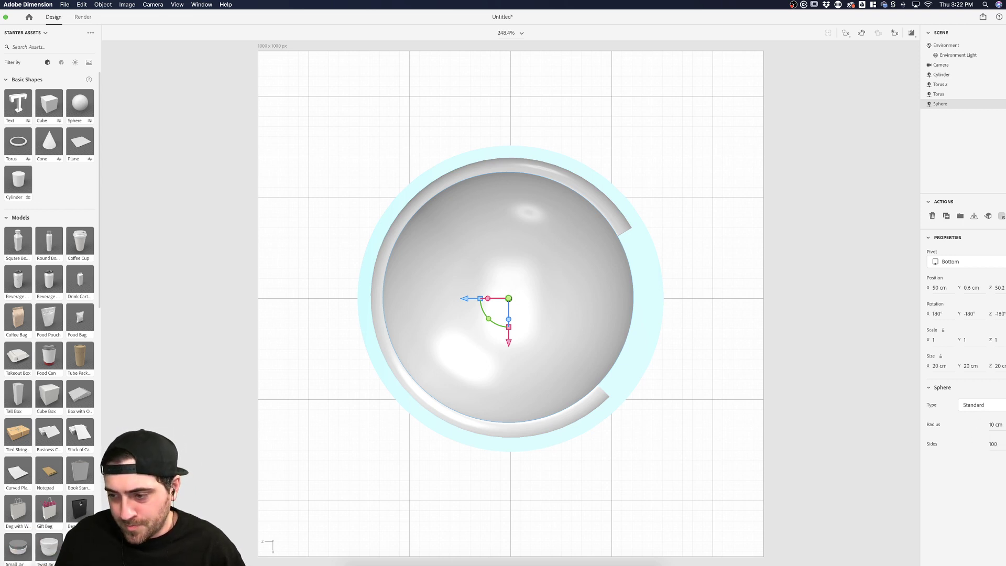
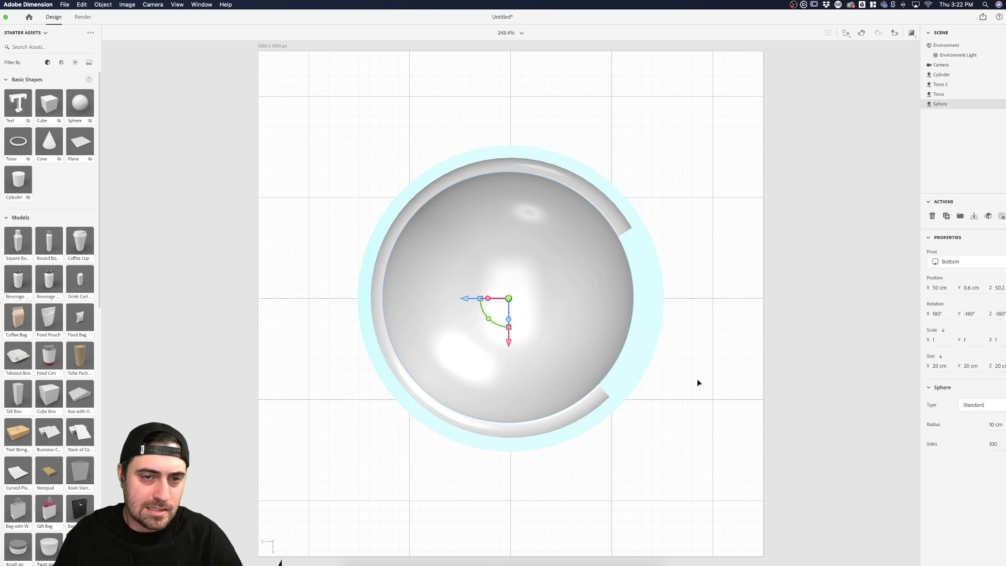
- Reduce the sphere's radius to 3 cm so it fits inside the small torus
left_click(908, 240)
left_click(552, 330)
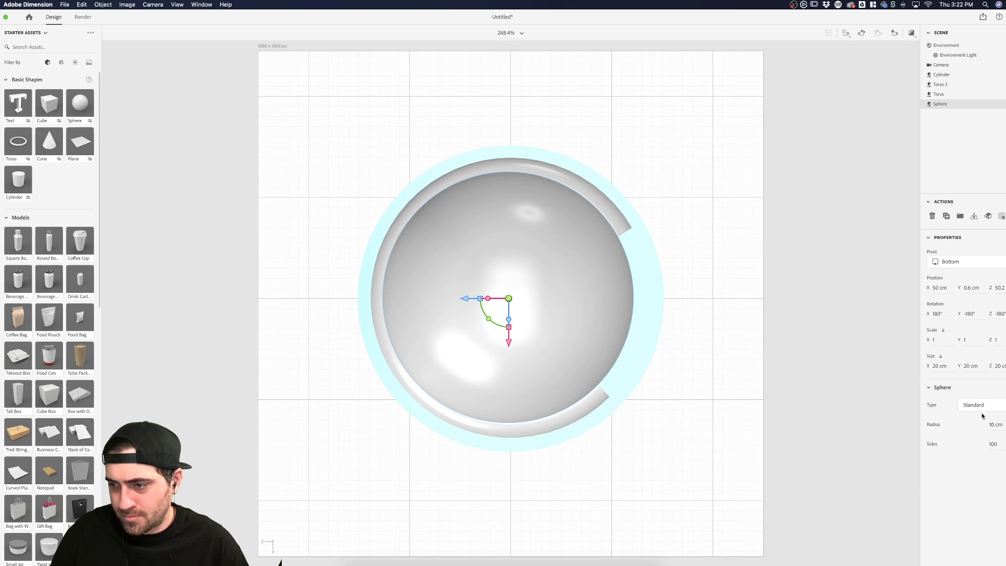
left_click(995, 424)
type("5")
key("Return")
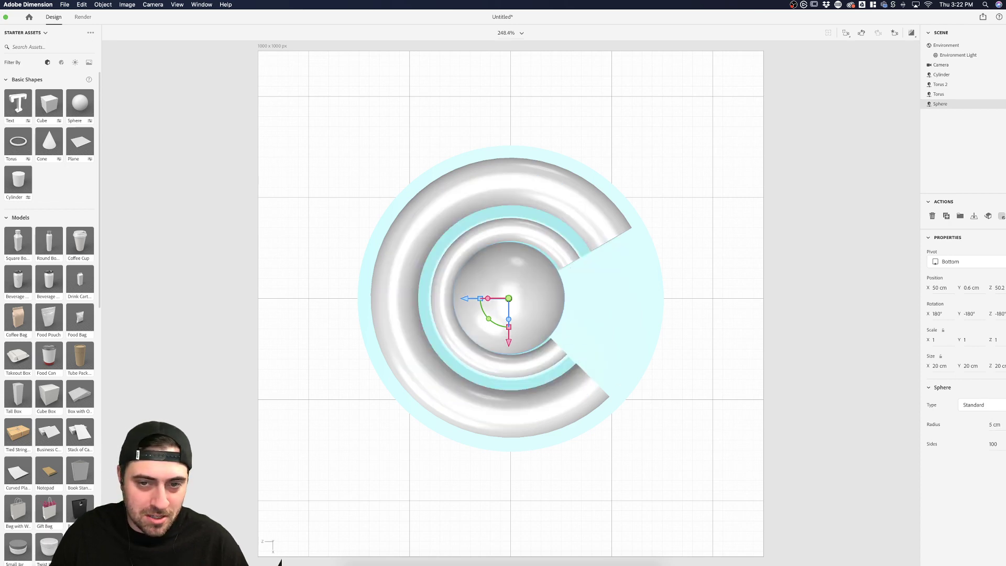
key("Down")
key("Down")
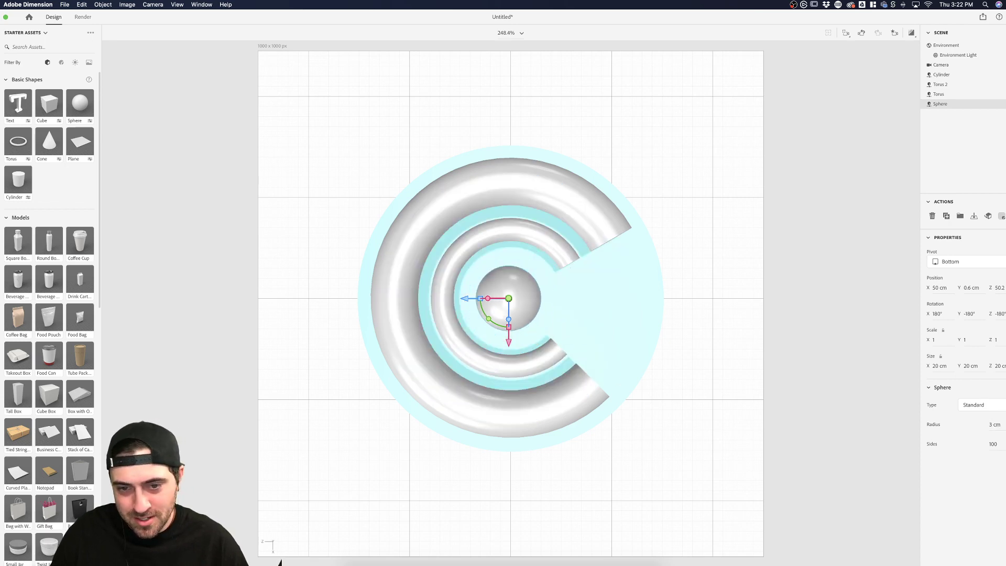
- Apply the Glowing standard material to the sphere at the center of the disc
left_click(840, 346)
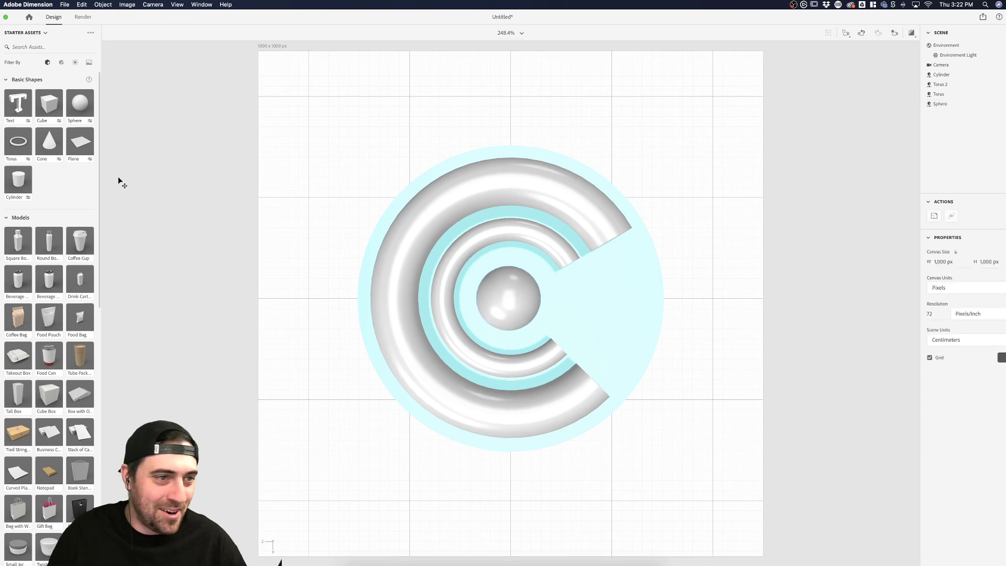
left_click(61, 63)
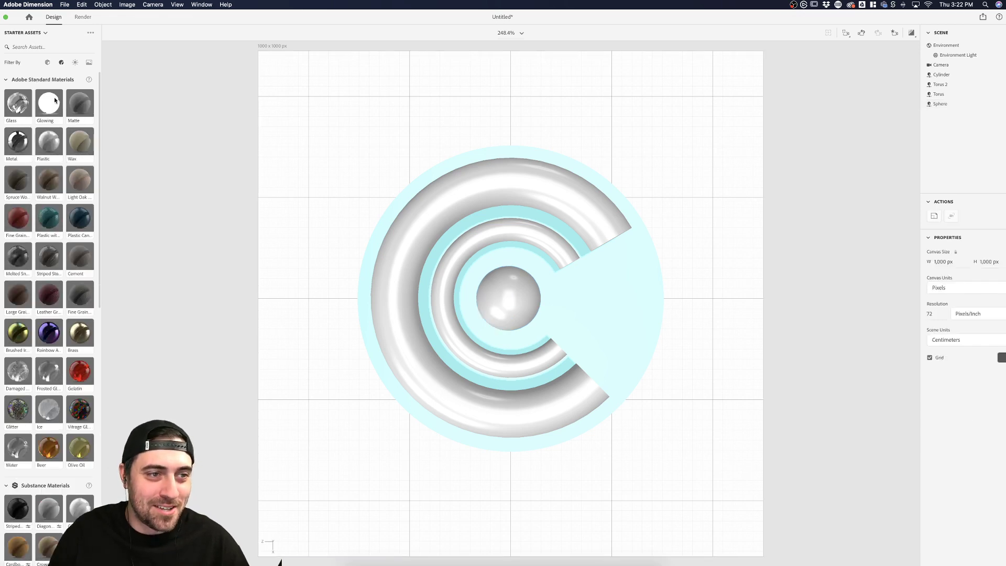
left_click_drag(54, 101, 506, 294)
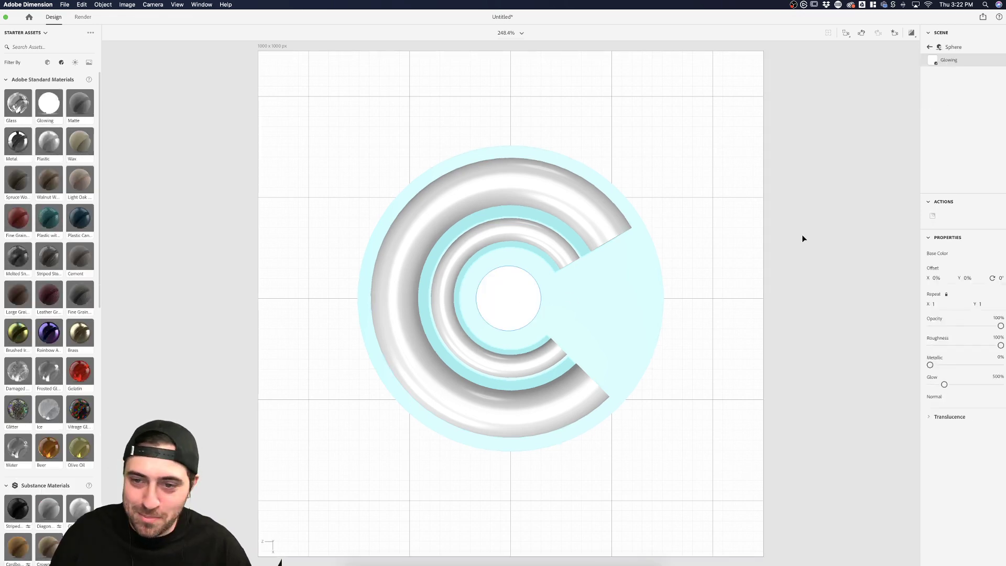
left_click(845, 239)
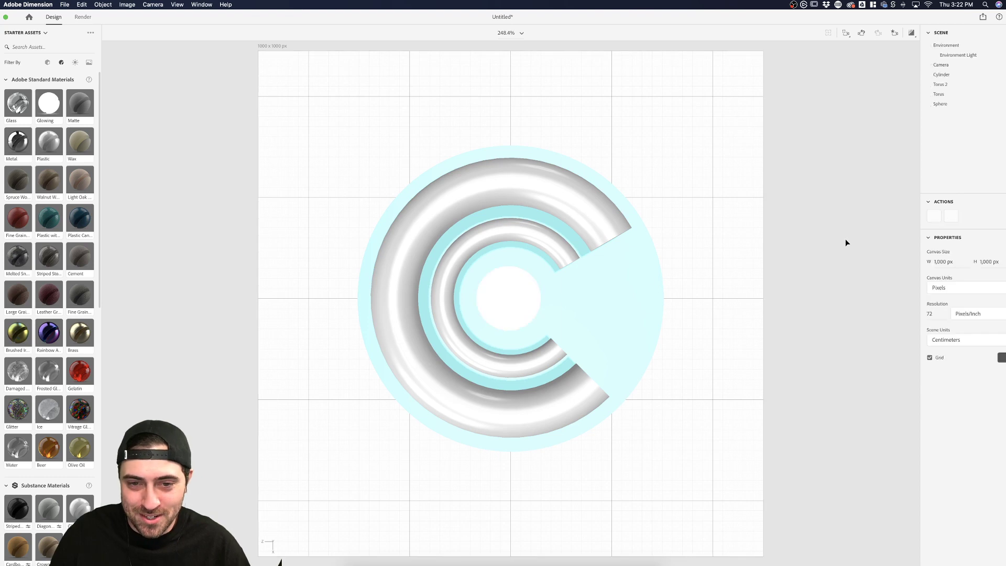
left_click(664, 296)
left_click(811, 287)
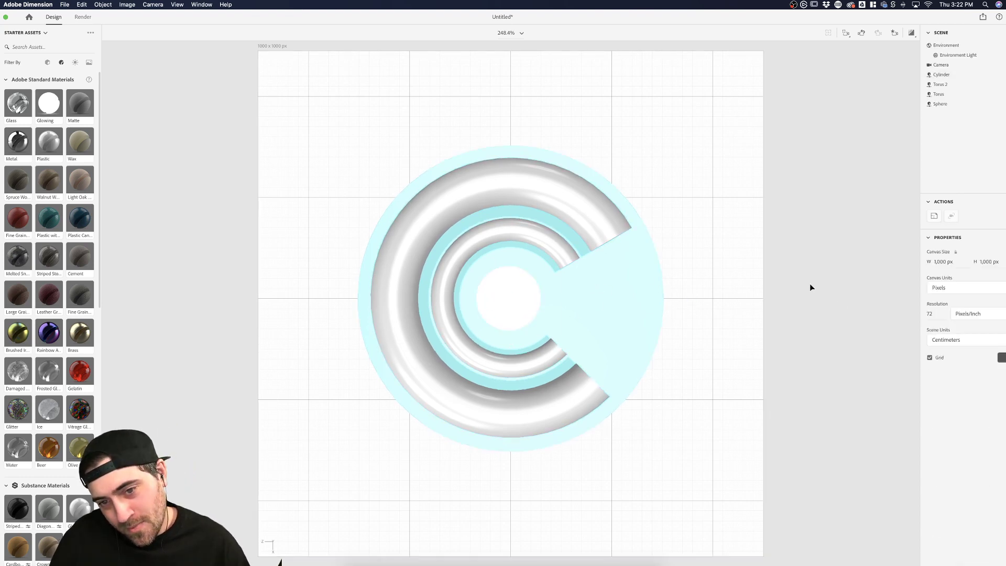
left_click(629, 279)
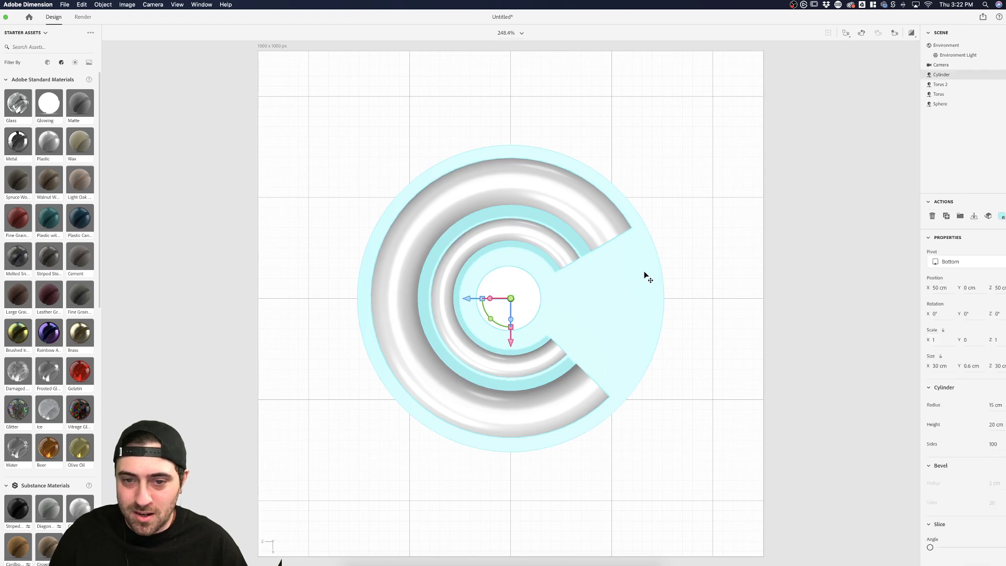
left_click(718, 248)
- Align the glowing sphere with the cyan disc so it is centered horizontally on the disc
left_click(516, 273)
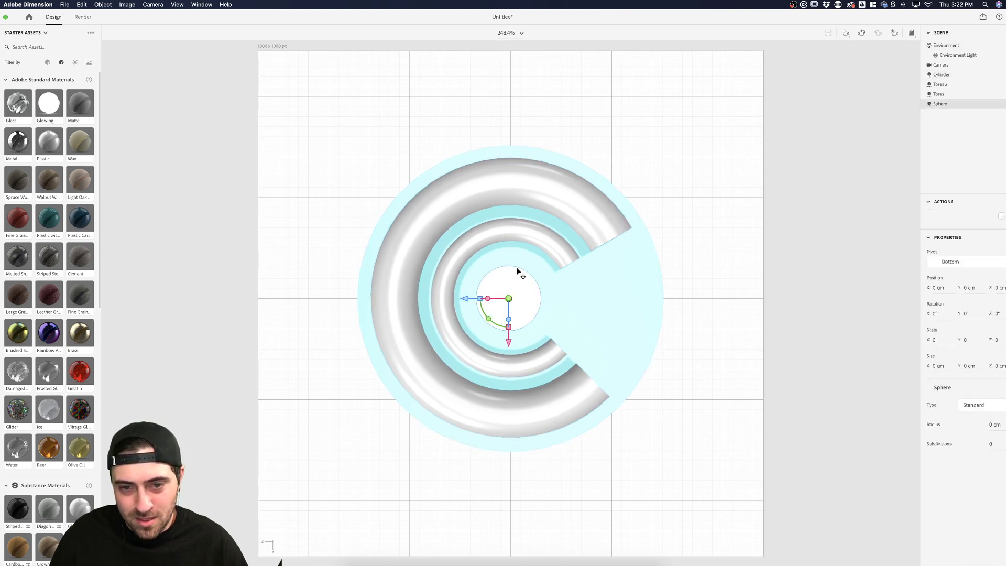
left_click(539, 153, "shift")
left_click(989, 216)
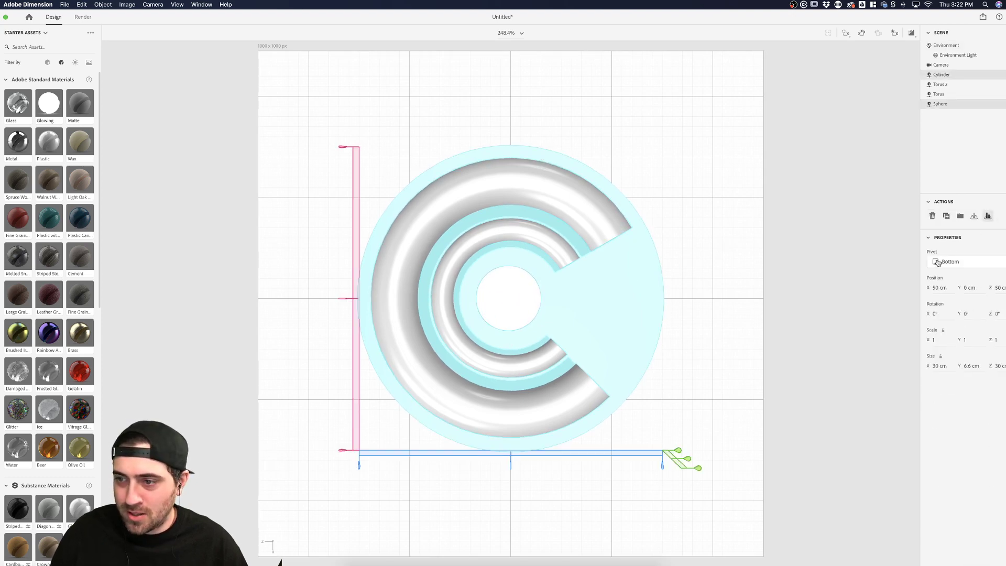
left_click(513, 466)
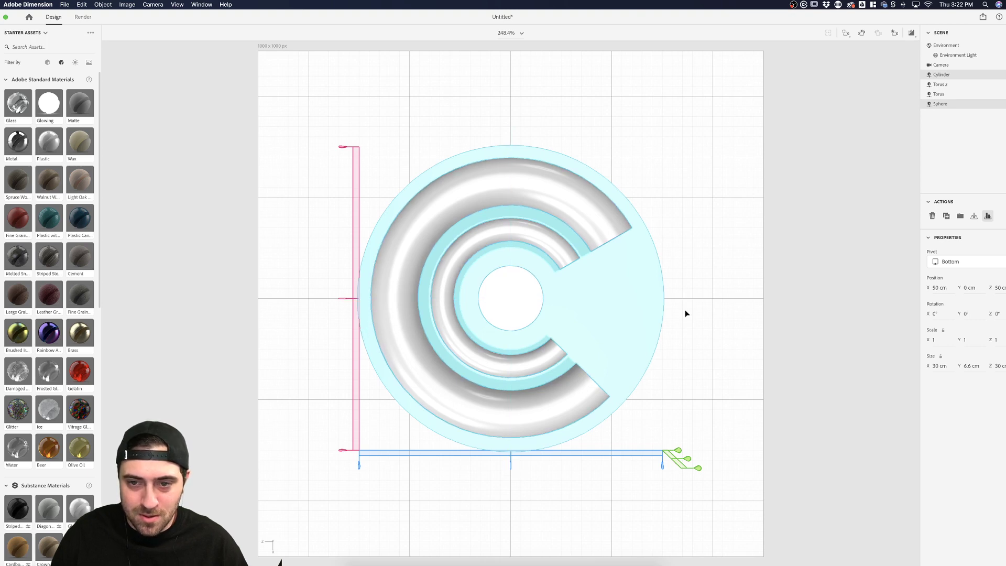
left_click(825, 248)
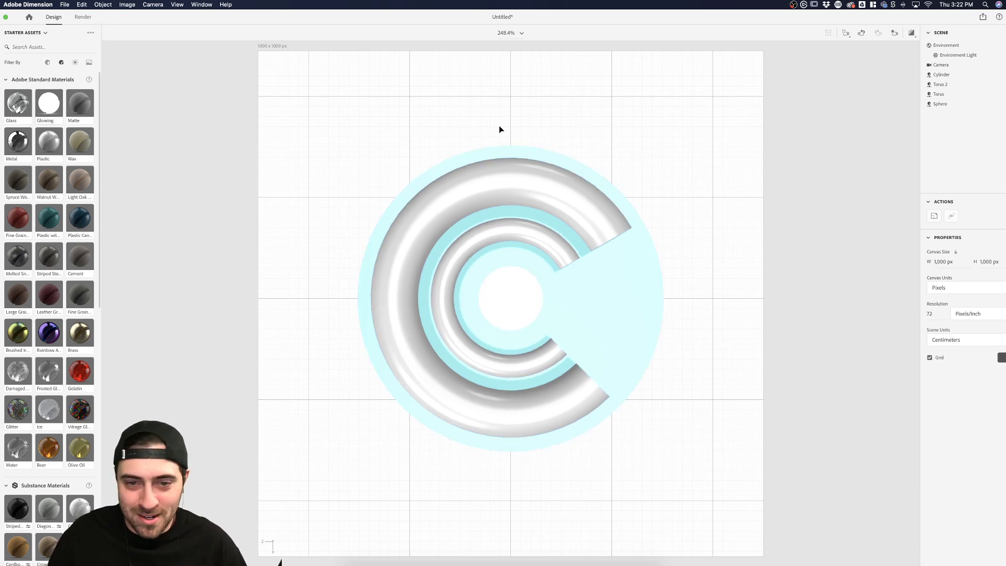
- Align the top of the glowing sphere with the top of the small torus
left_click(723, 220)
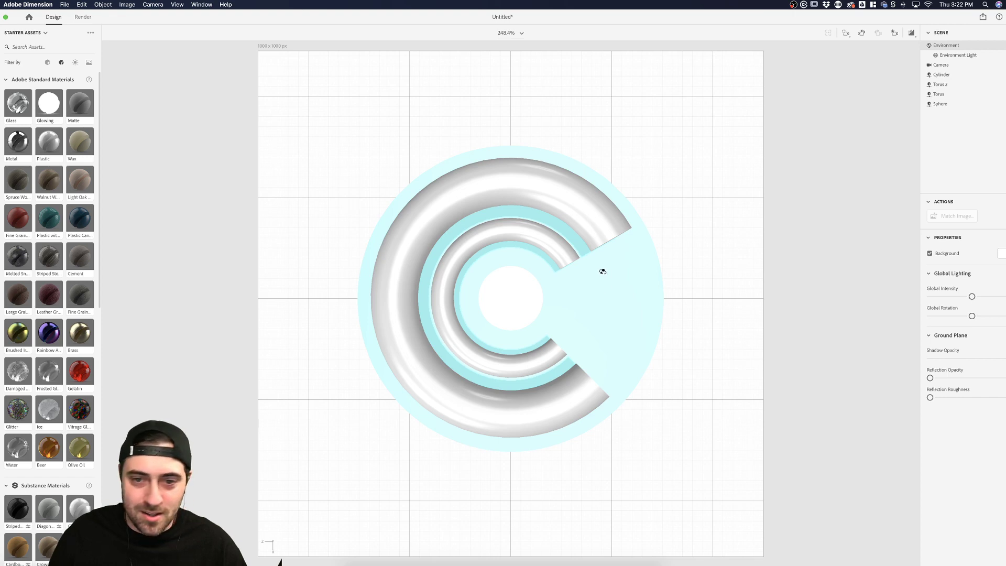
left_click_drag(602, 269, 575, 80)
key("ctrl+z")
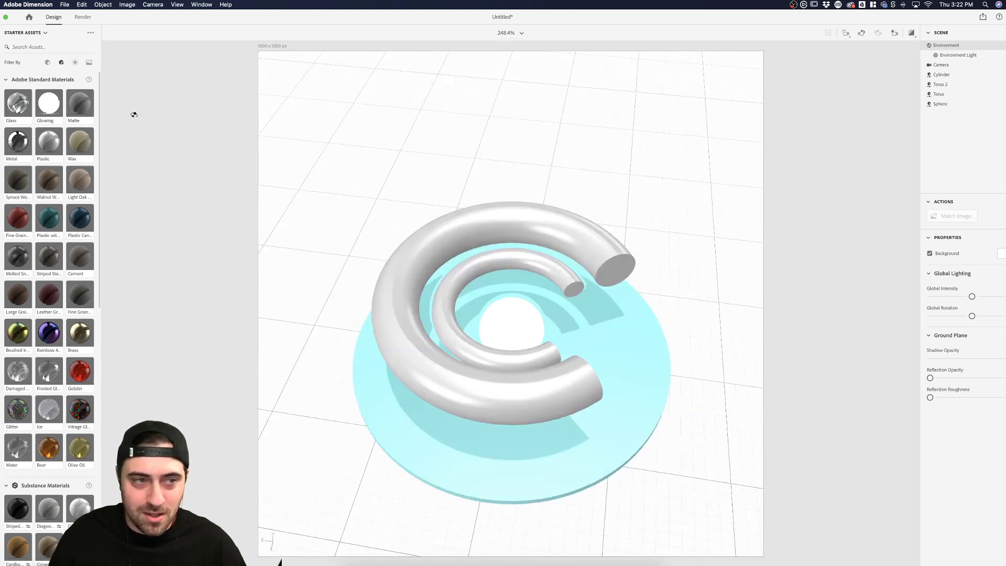
left_click(519, 327)
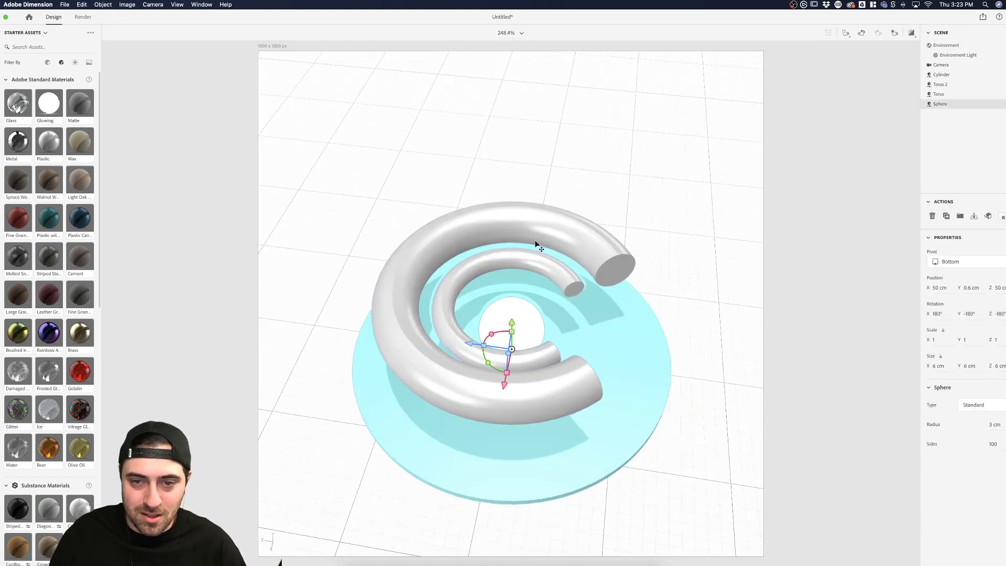
left_click(798, 261)
left_click(479, 316)
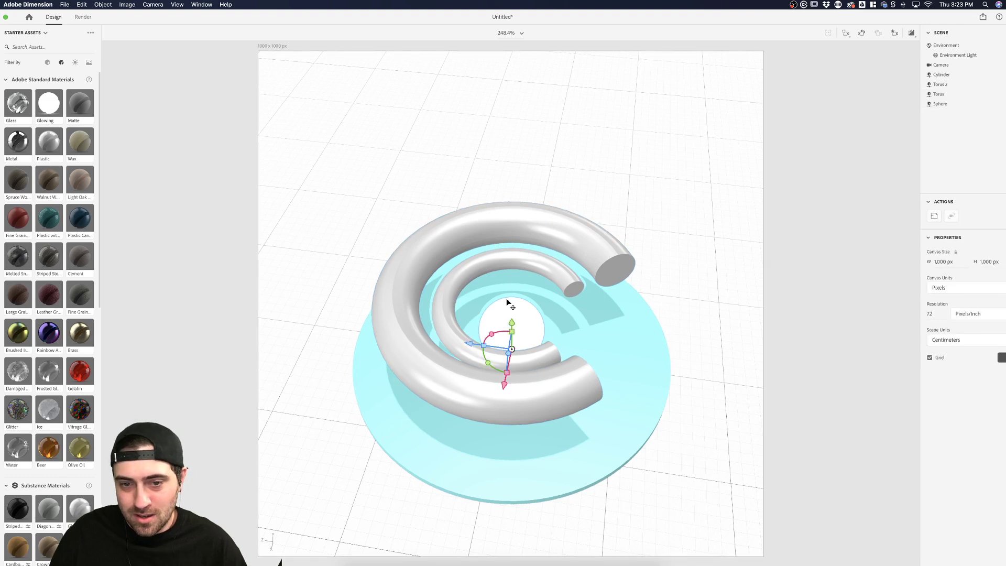
left_click(516, 269, "shift")
left_click(988, 216)
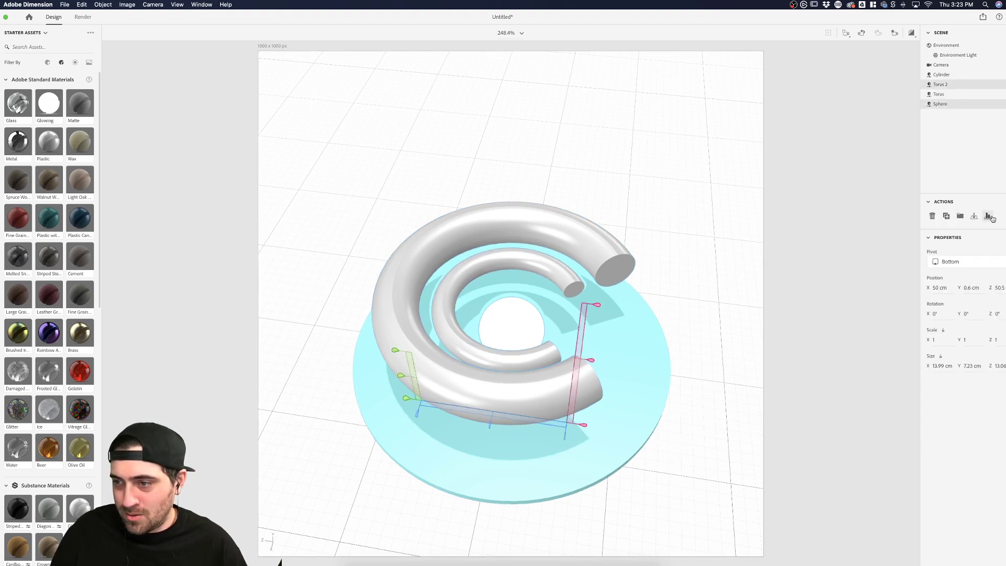
left_click(396, 351)
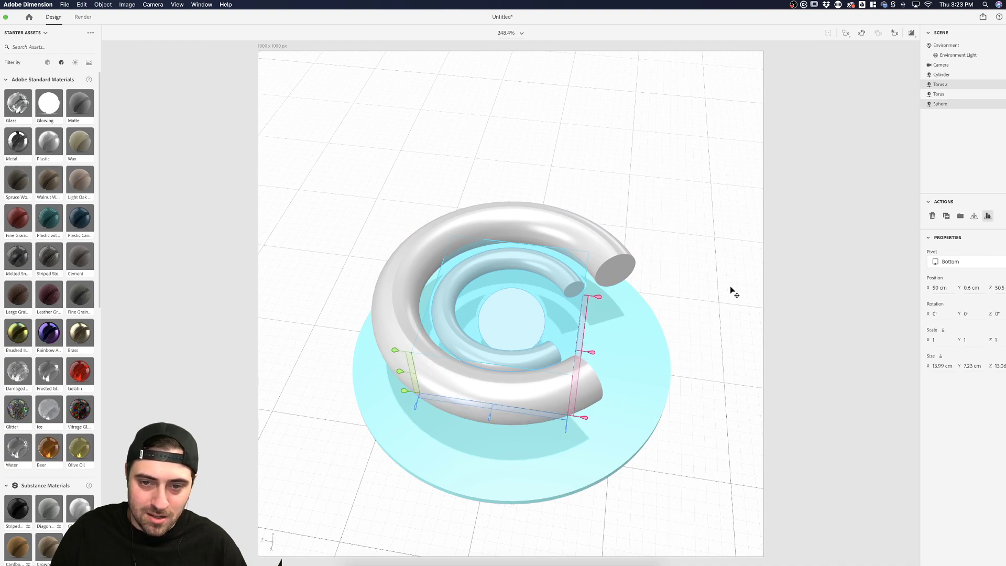
left_click(719, 319)
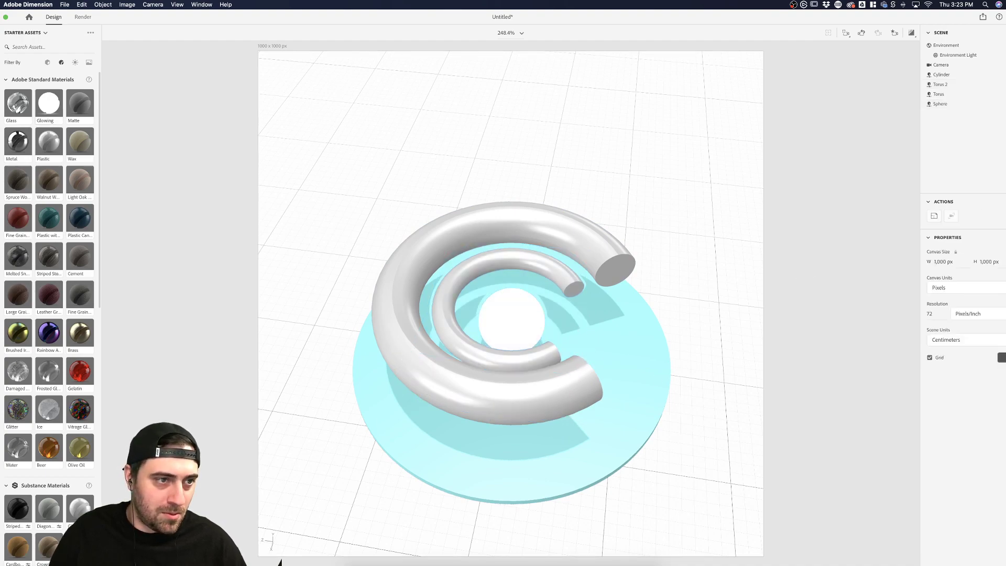
- Check the raised sphere from a tilted angle and return to the Top camera bookmark
left_click_drag(652, 418, 643, 464)
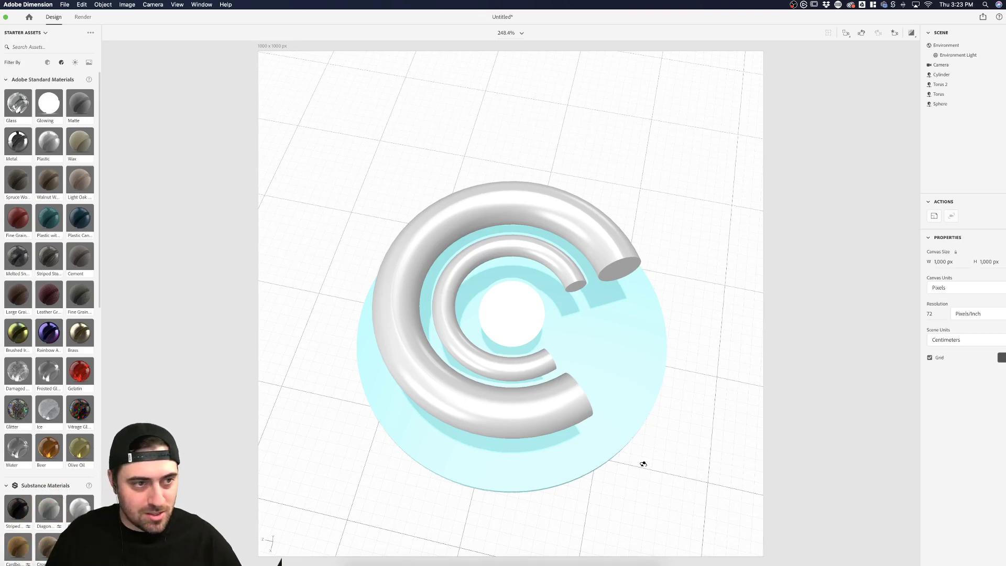
left_click(897, 33)
left_click(828, 64)
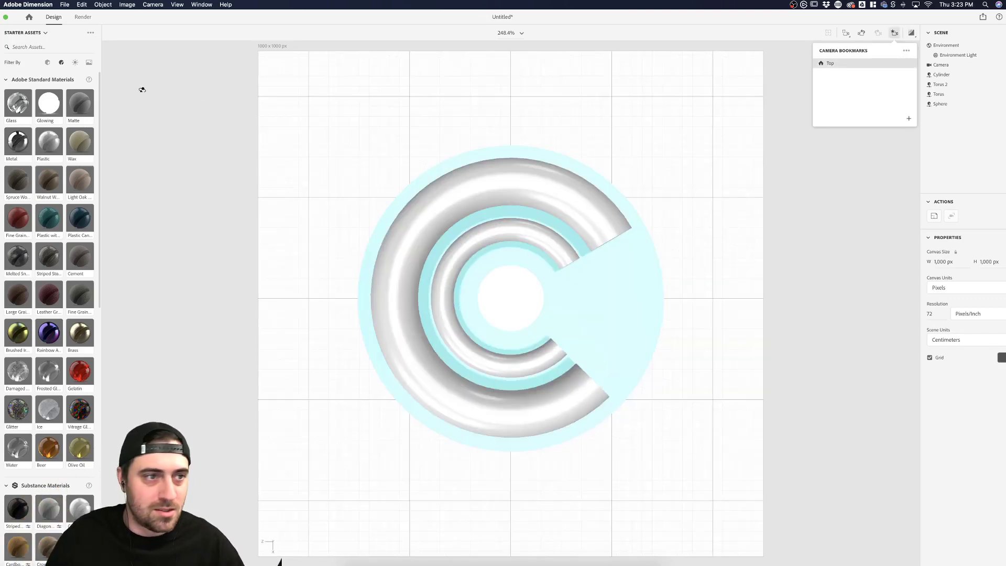
left_click(589, 330)
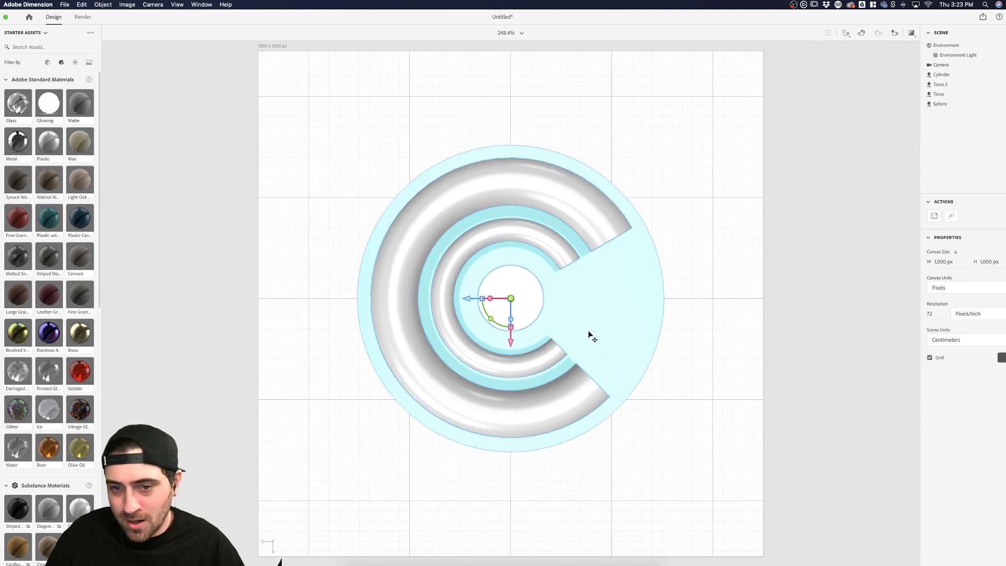
- Set both the ring sides and the pipe sides of the small torus to 100
left_click(569, 265)
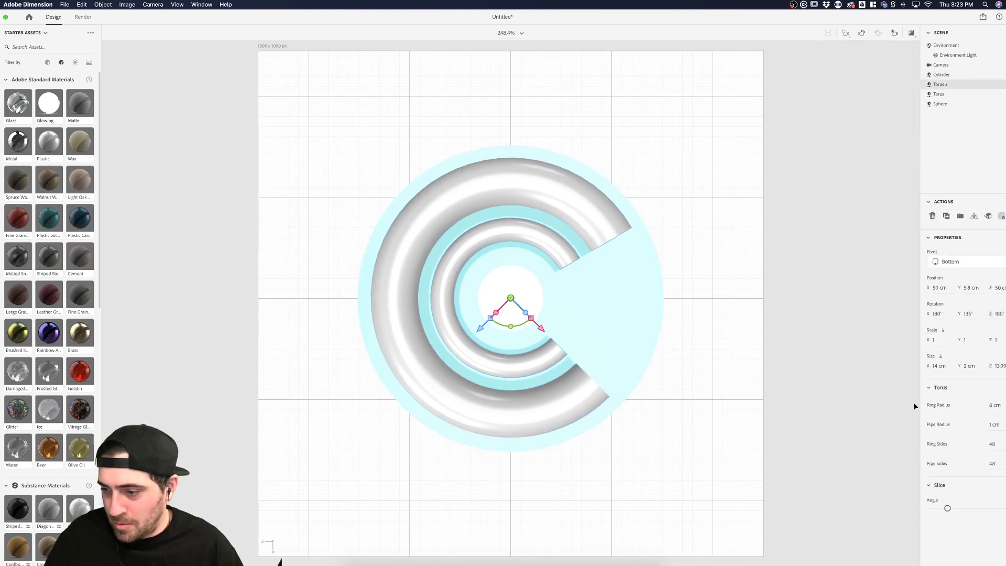
left_click(992, 464)
type("80")
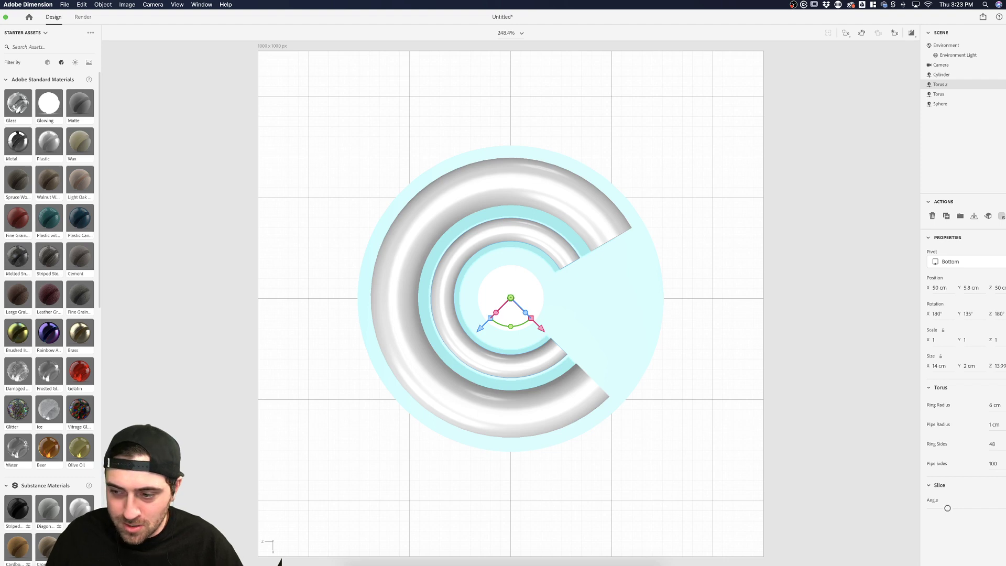
left_click(992, 444)
type("100")
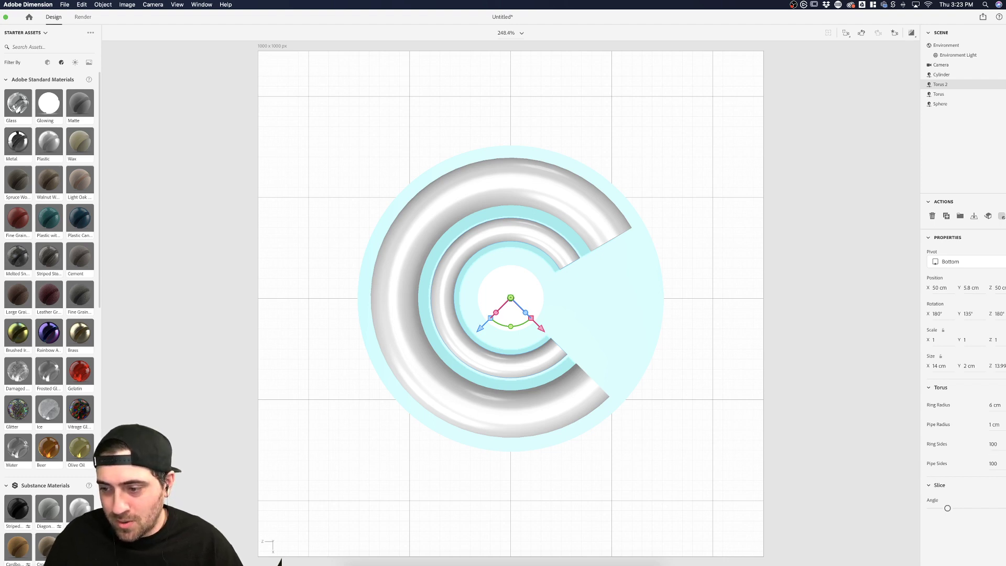
- Adjust the ring and pipe side counts of the large torus
left_click(569, 211)
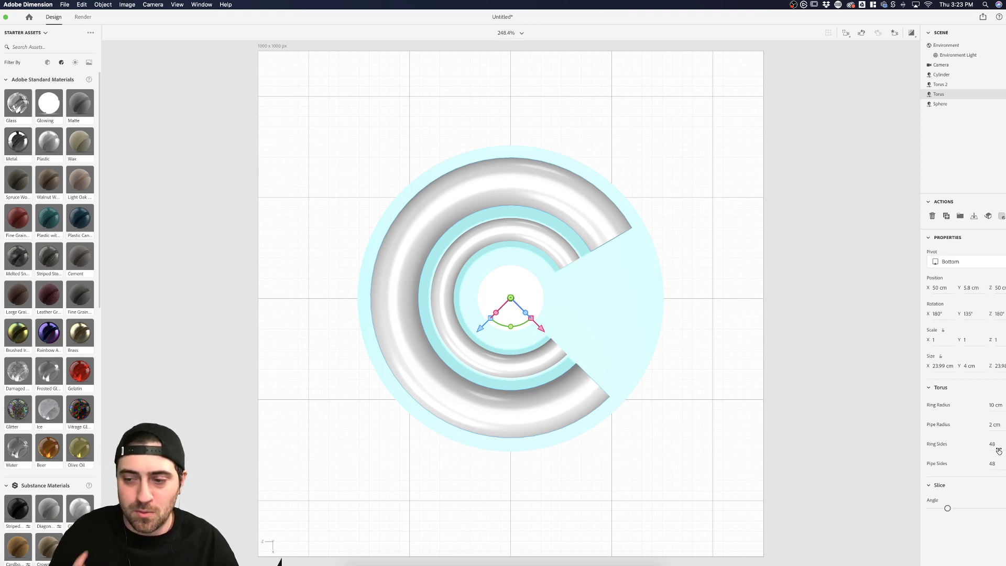
left_click_drag(999, 451, 1003, 461)
left_click(824, 295)
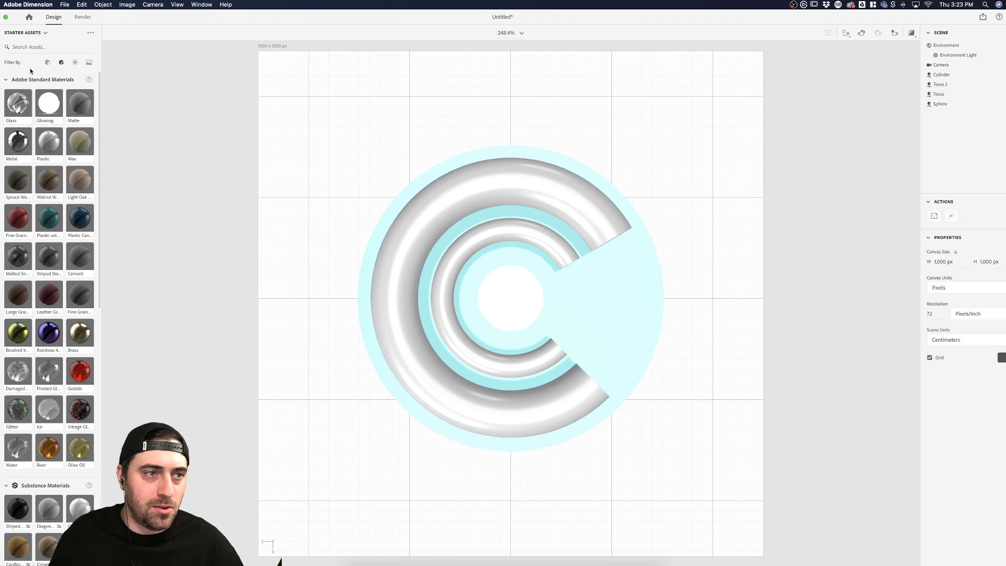
- Add a cone over the opening of the C and set its sides to 3
left_click(47, 63)
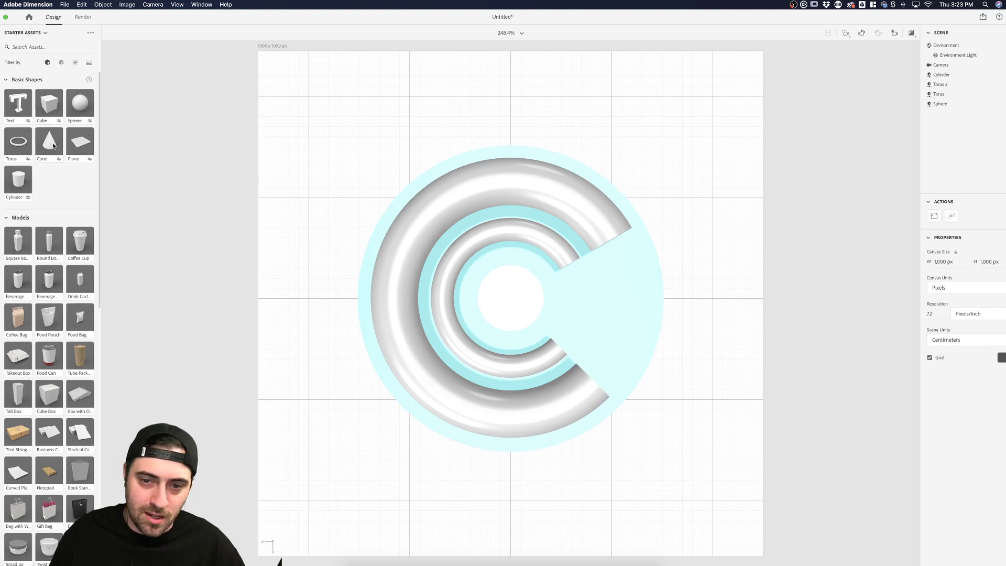
left_click_drag(47, 143, 619, 310)
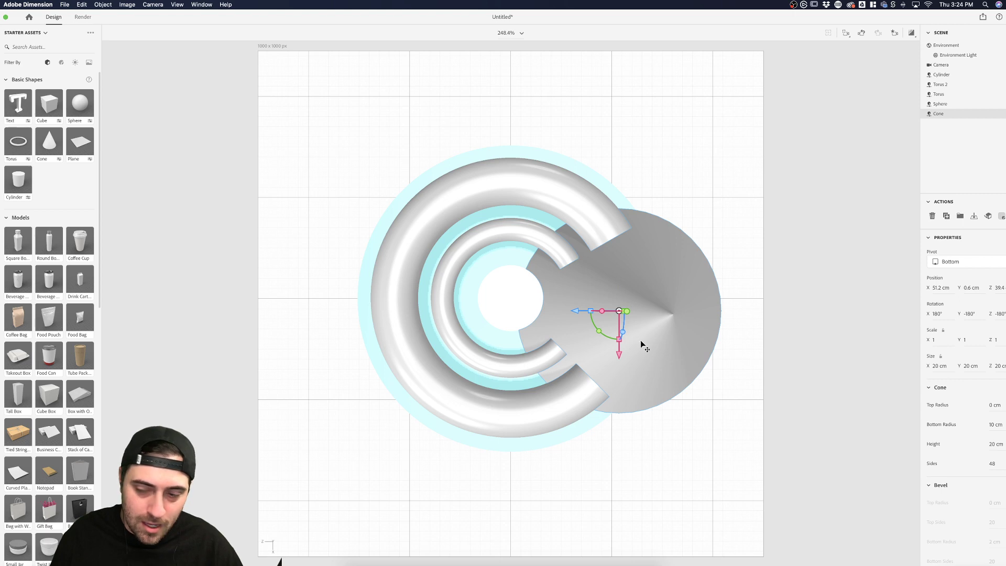
double_click(992, 463)
type("3")
key("Return")
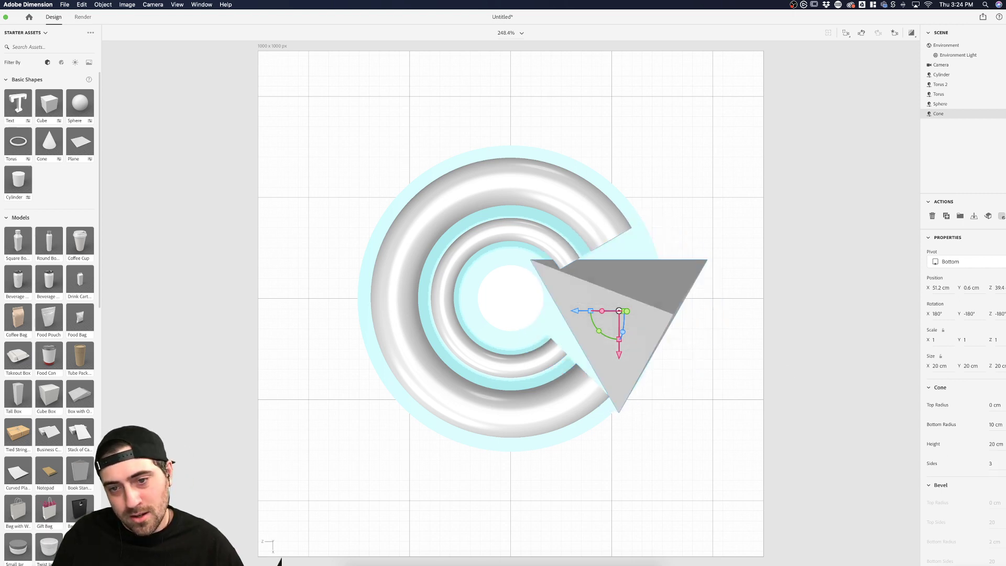
- Rotate the three-sided cone 30° about Y and move it off the disc, past the upper end of the C
mouse_move(599, 332)
left_mouse_down()
mouse_move(616, 342)
mouse_move(605, 340)
left_mouse_up()
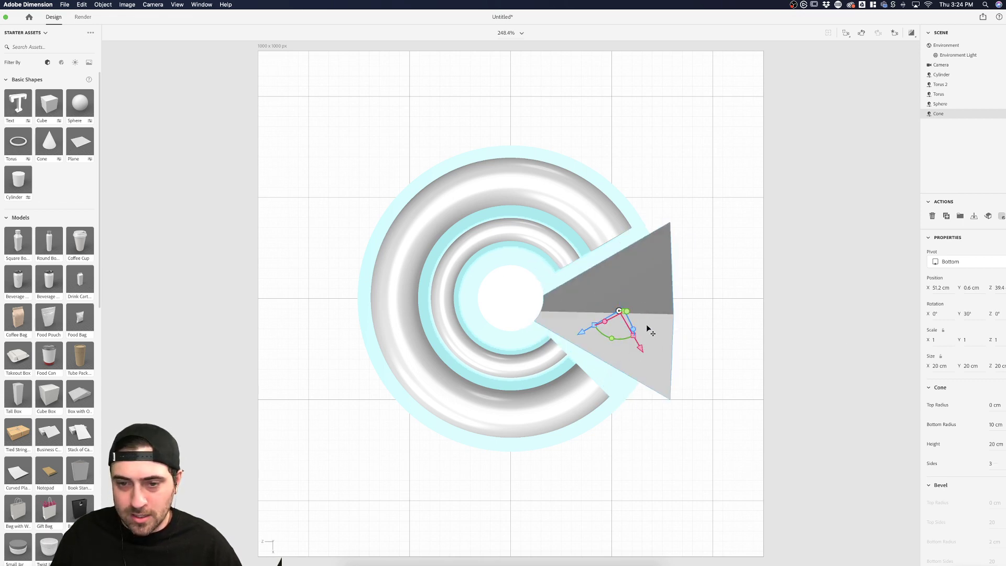
left_click_drag(658, 313, 706, 149)
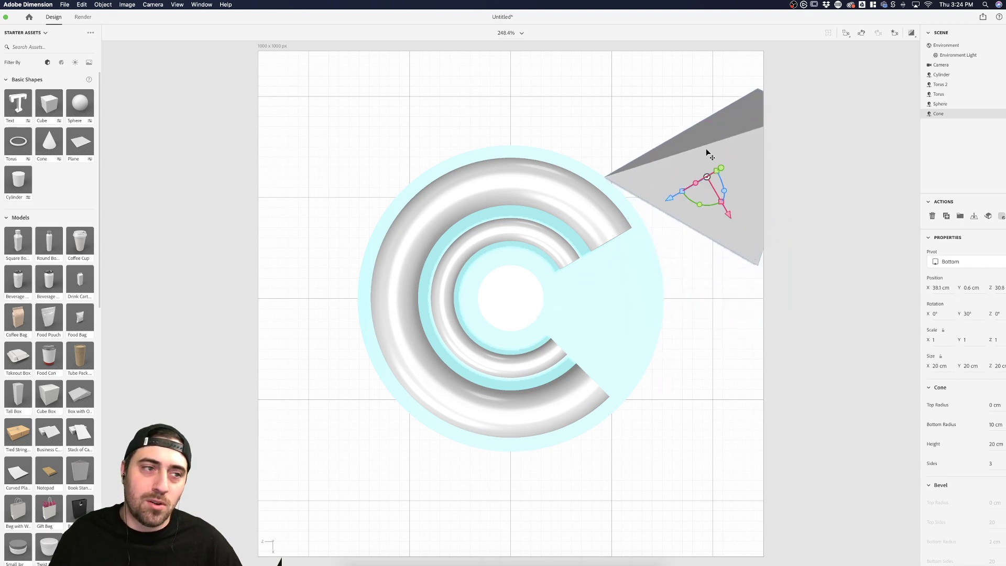
- Add another sphere, set its radius to 1 cm, and place it in the C's opening near the small torus's upper end
left_click_drag(80, 103, 583, 309)
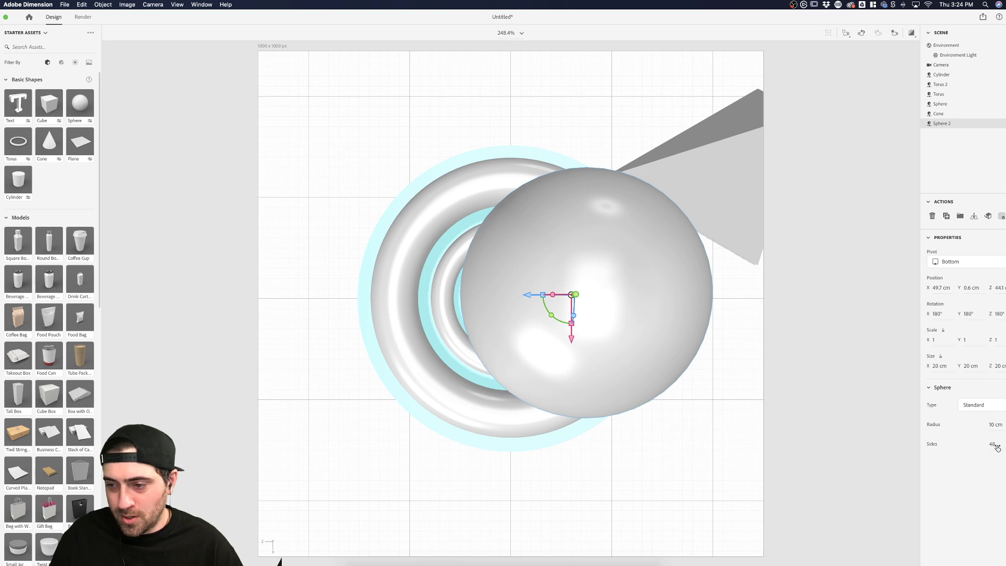
left_click_drag(995, 425, 965, 425)
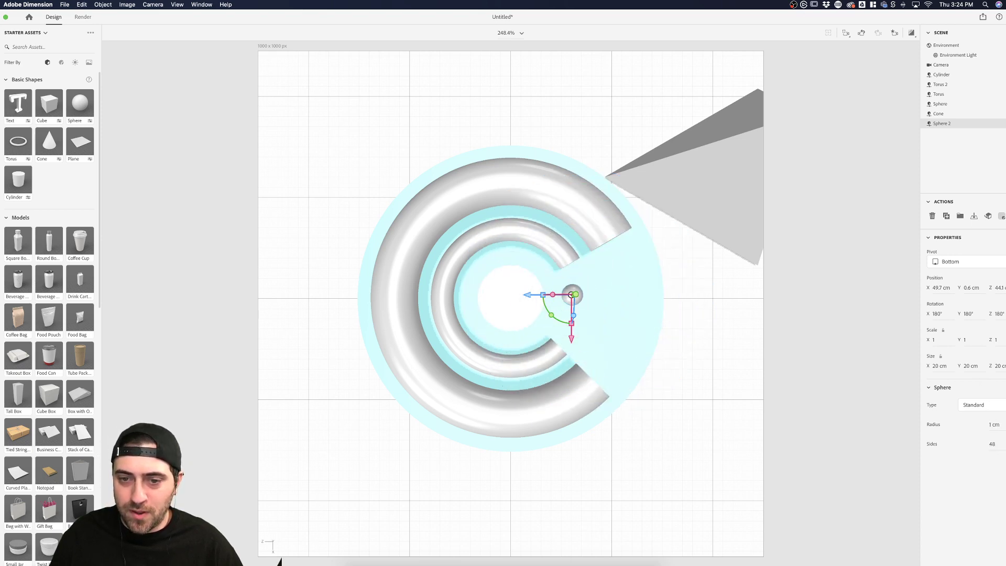
left_click(620, 305)
left_click_drag(571, 295, 578, 284)
- Duplicate the 1 cm sphere and move one of the pair just below the other in the C's opening
key("super+c")
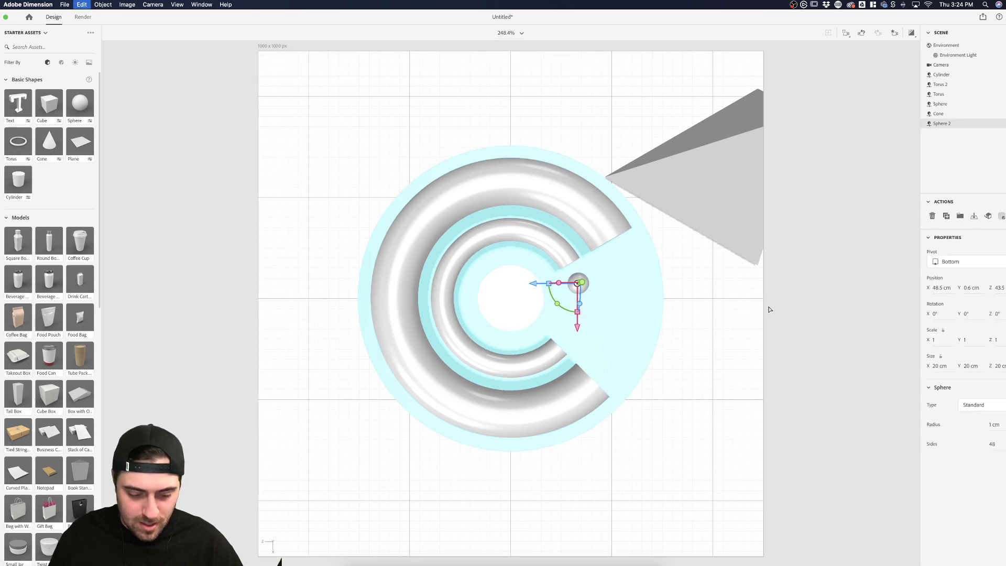
key("super+v")
left_click(780, 304)
left_click(578, 284)
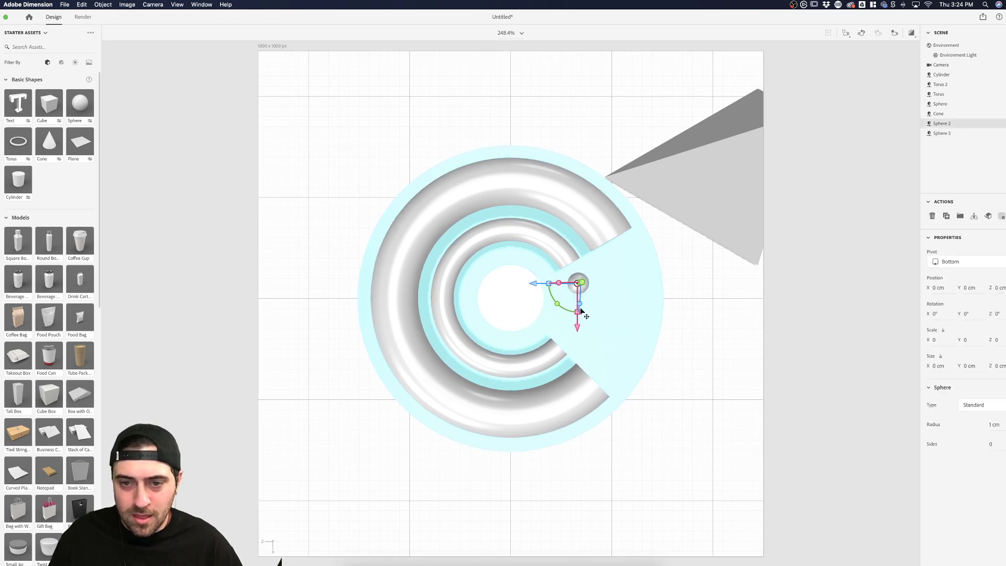
left_click_drag(579, 283, 572, 316)
left_click(804, 320)
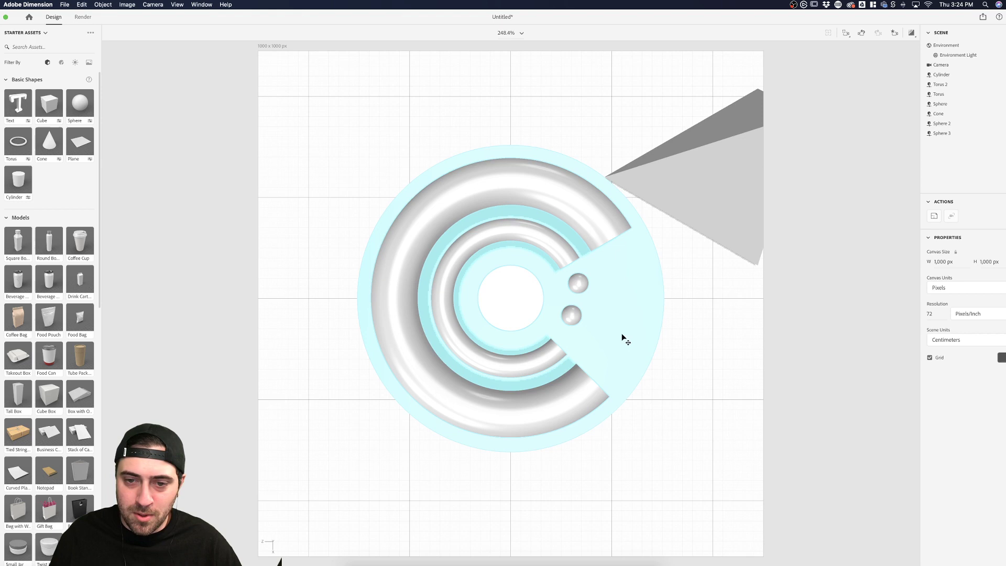
left_click(574, 318)
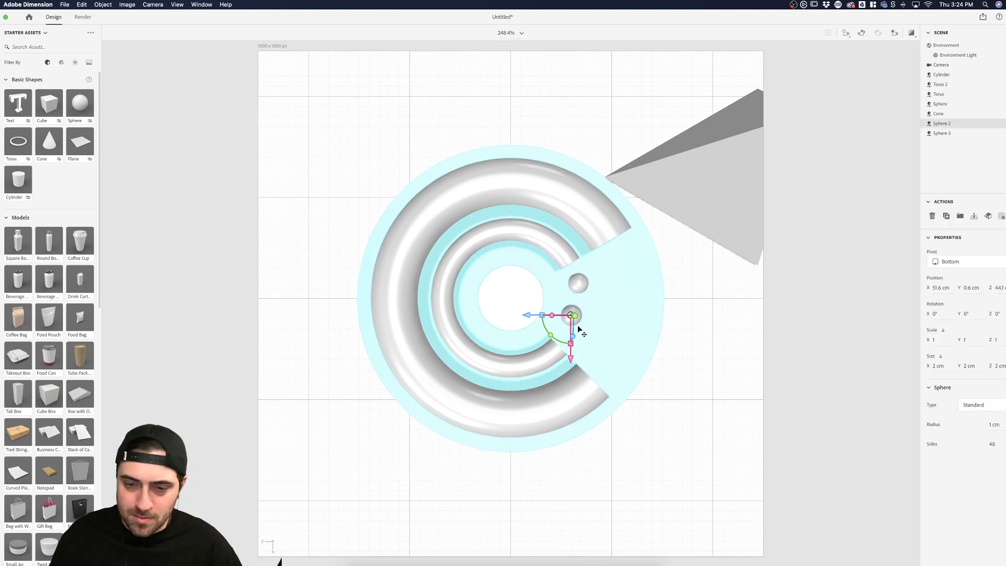
left_click(858, 330)
left_click(575, 312)
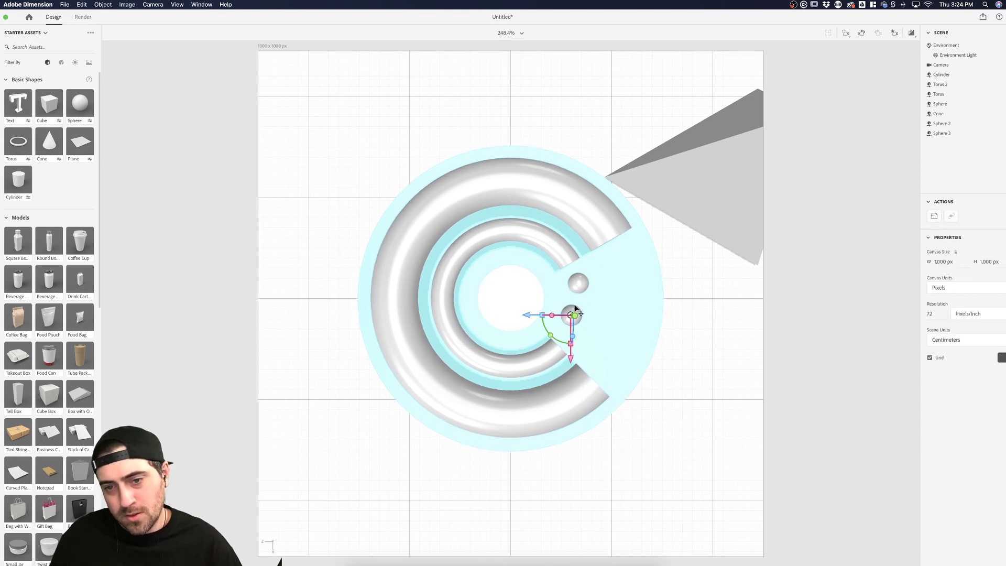
left_click(736, 312)
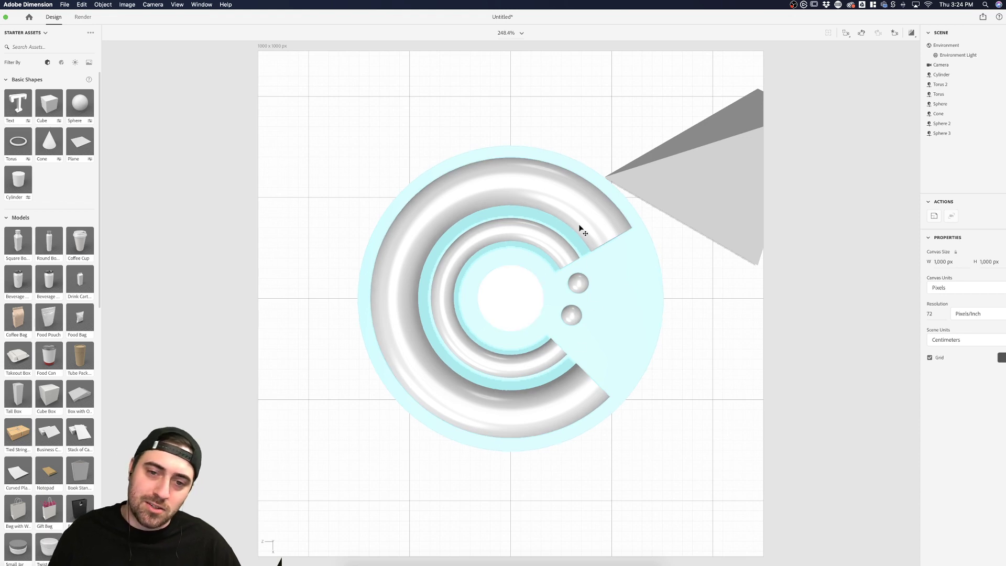
- Undo the two small spheres and move the three-sided cone back over the opening of the C
left_click(571, 315)
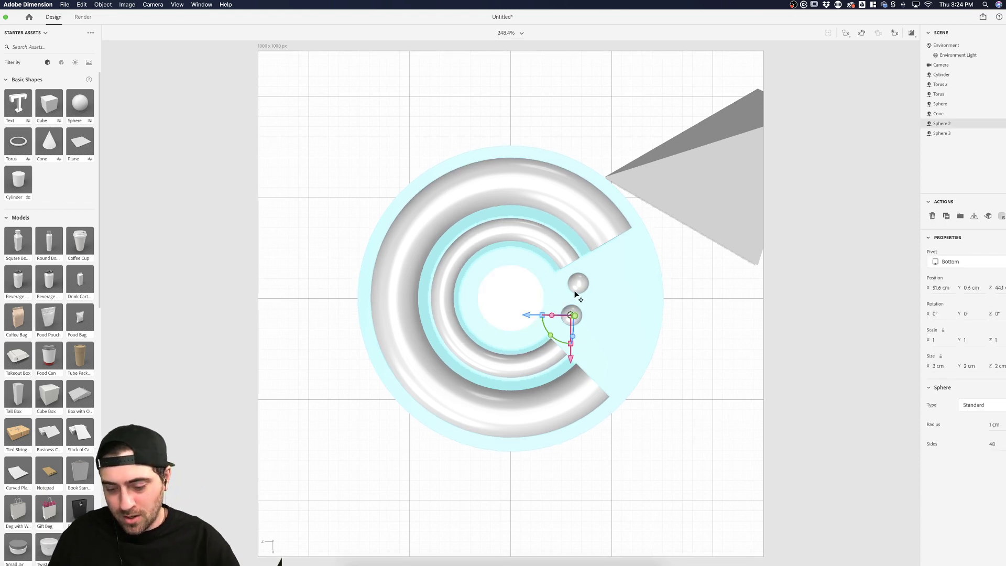
key("super+z")
key("super+z")
left_click_drag(692, 244, 611, 341)
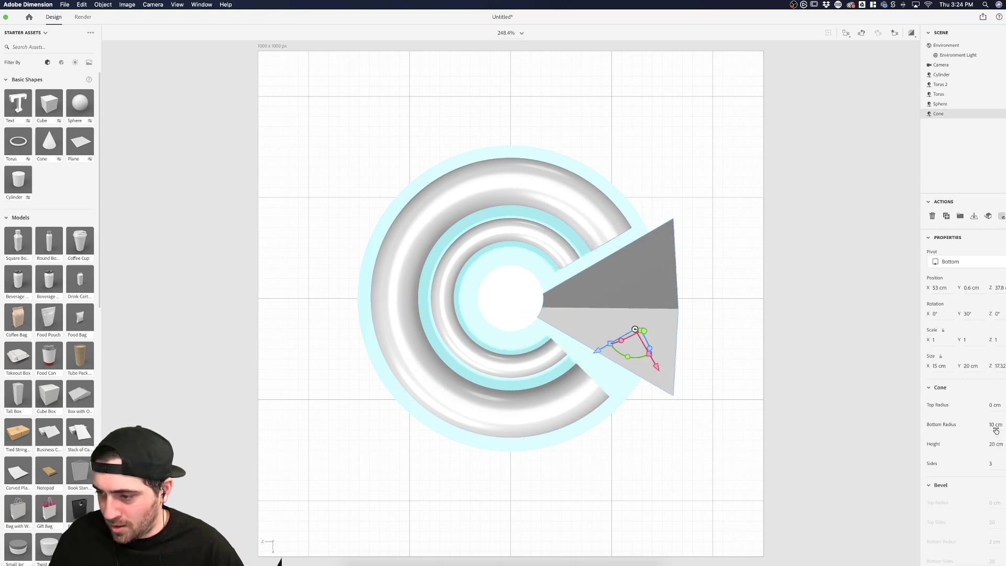
- Set the cone's bottom radius to 4 cm, rotate it by -8° to 22° about Y, and move it inside the disc's edge within the C's opening
left_click_drag(996, 429, 969, 430)
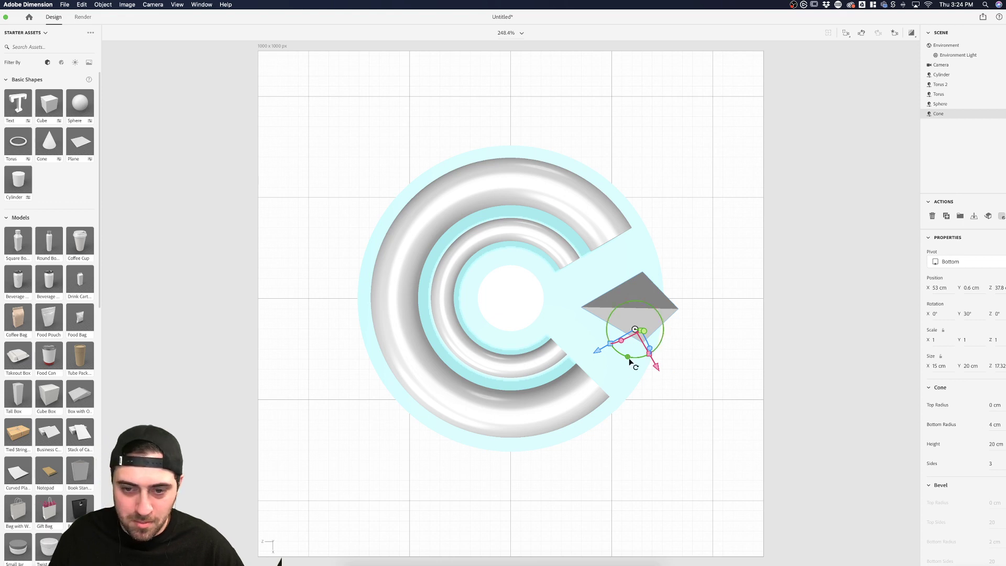
left_click_drag(628, 357, 625, 356)
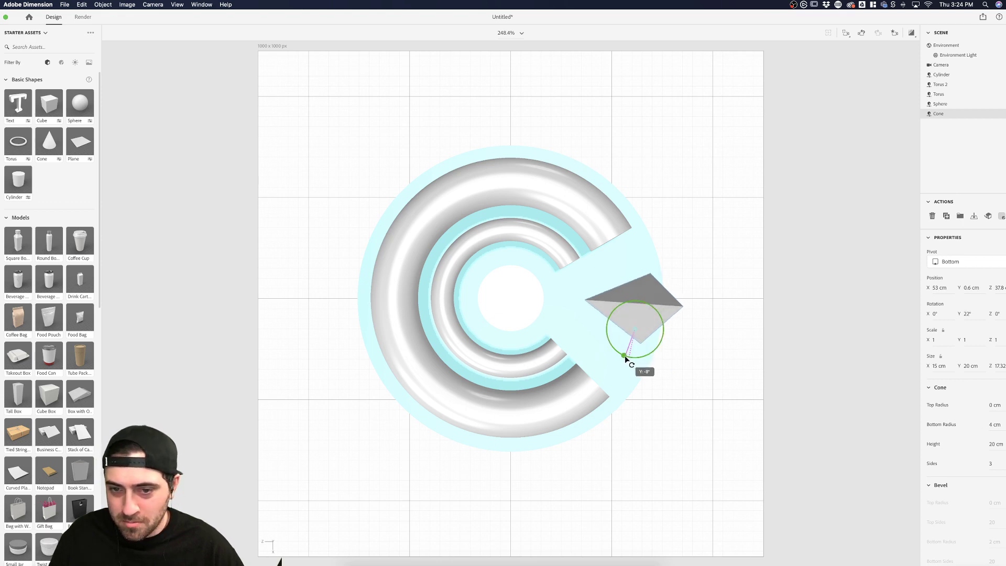
left_click(690, 355)
left_click_drag(621, 293, 639, 321)
- Examine the cone in the C's opening from an angled view, and restore the Top camera bookmark
left_click(519, 309, "shift")
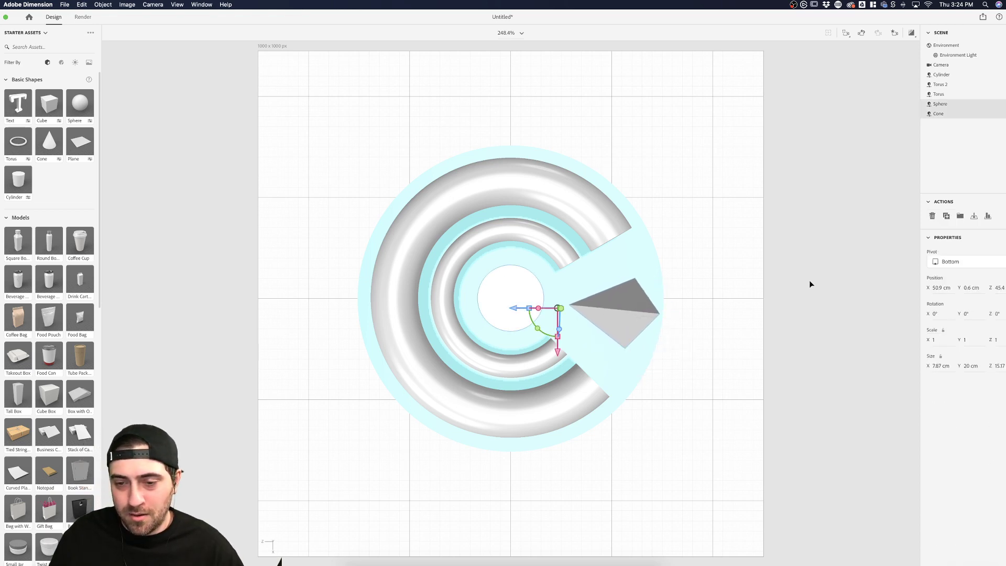
left_click(635, 312)
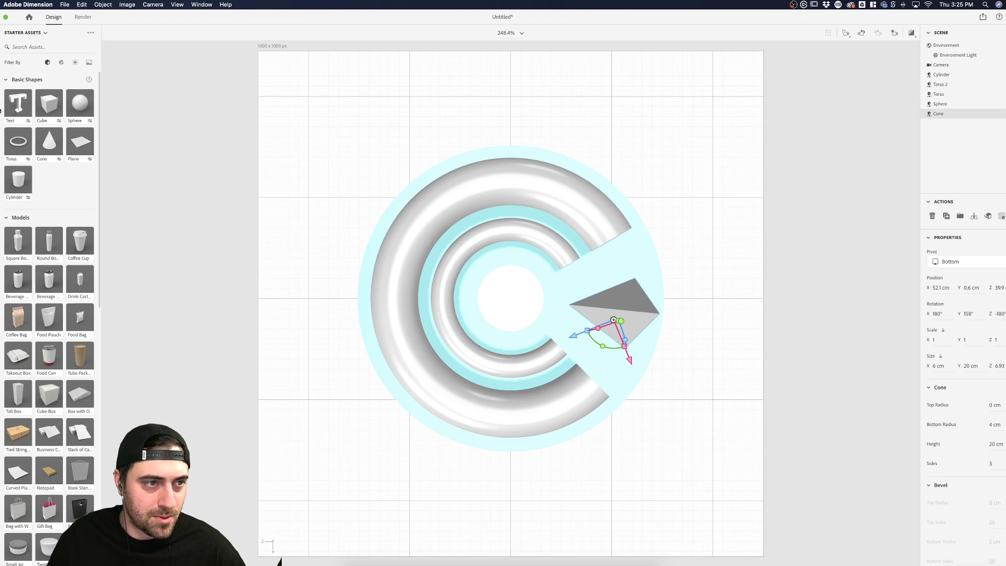
left_click_drag(647, 387, 621, 438)
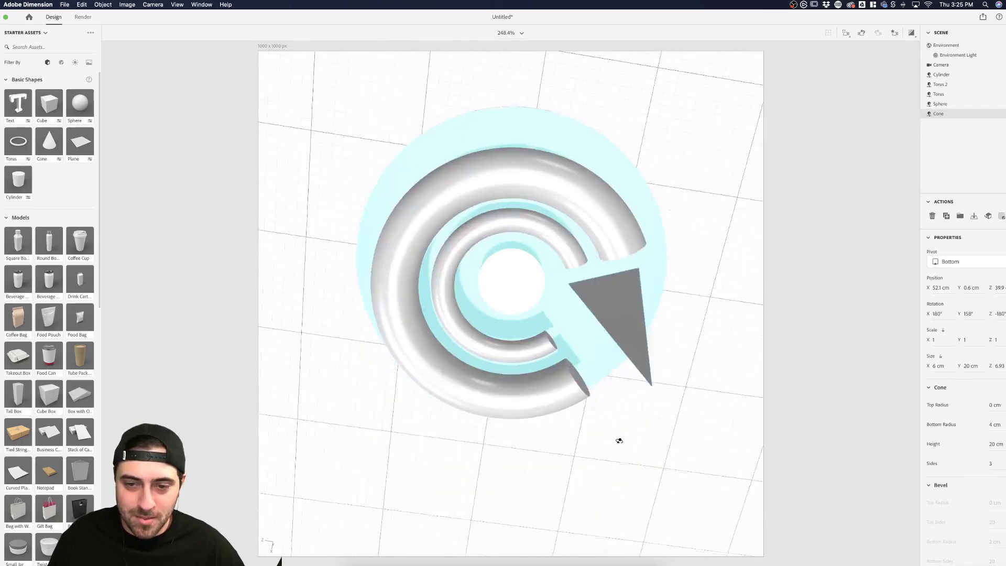
left_click(896, 33)
left_click(868, 63)
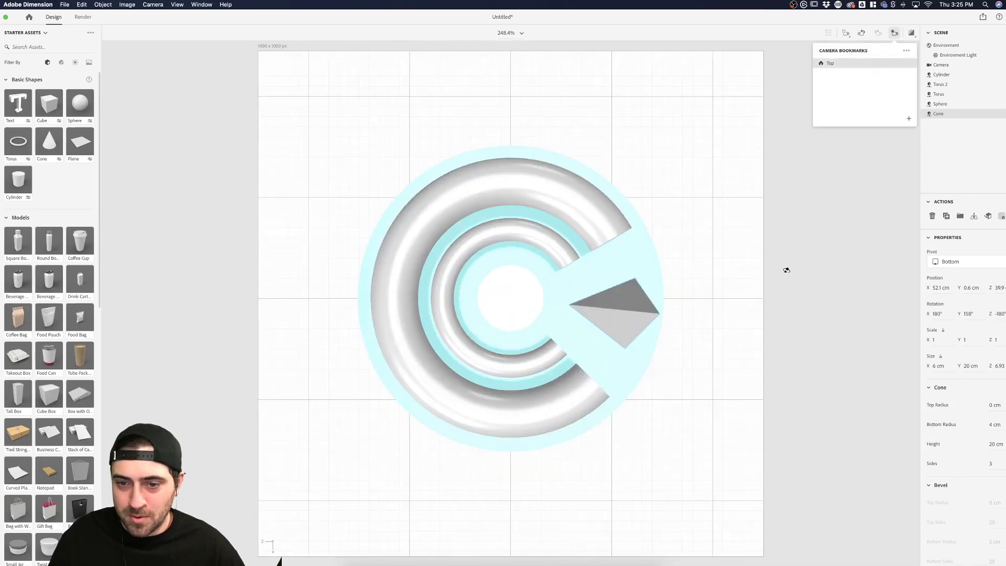
left_click(613, 319)
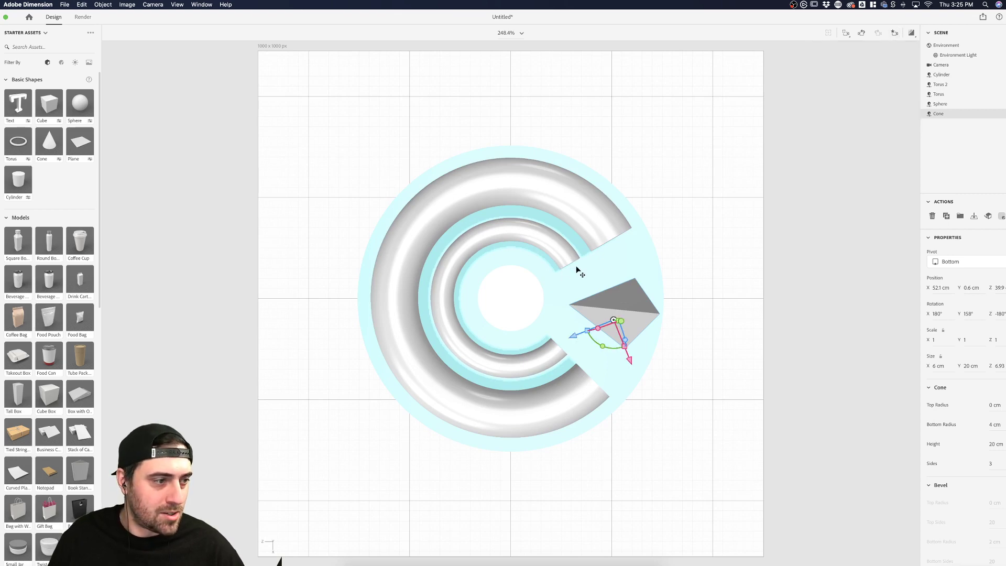
left_click(771, 255)
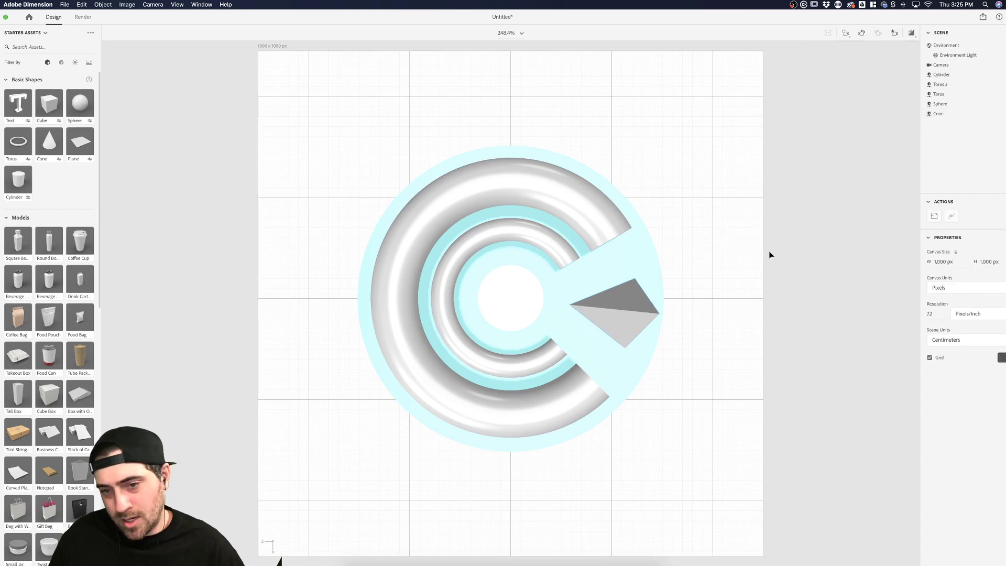
- Try to align the cone and the central sphere to their common midpoint along the X axis, and undo it
left_click(639, 313)
left_click(536, 312, "shift")
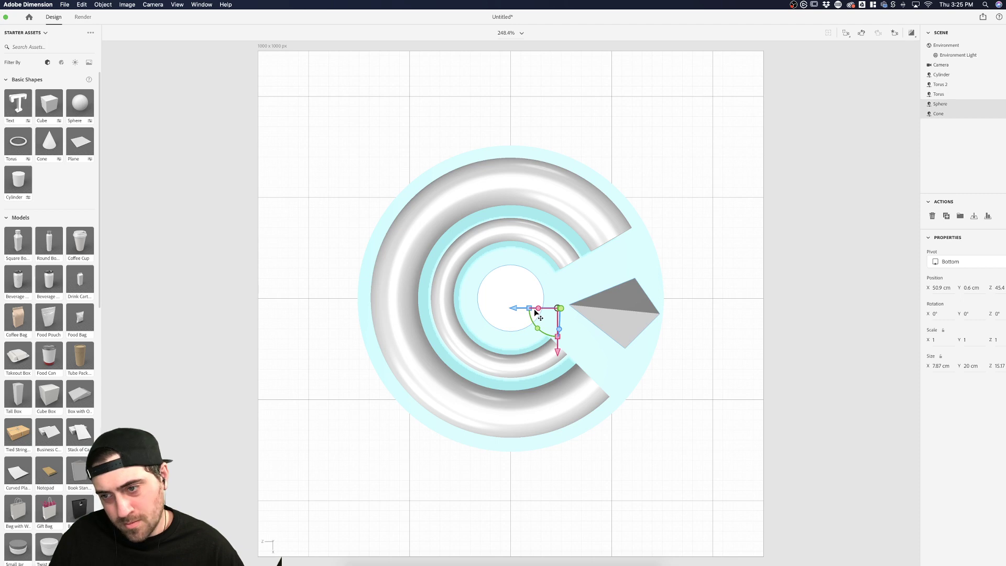
left_click(988, 217)
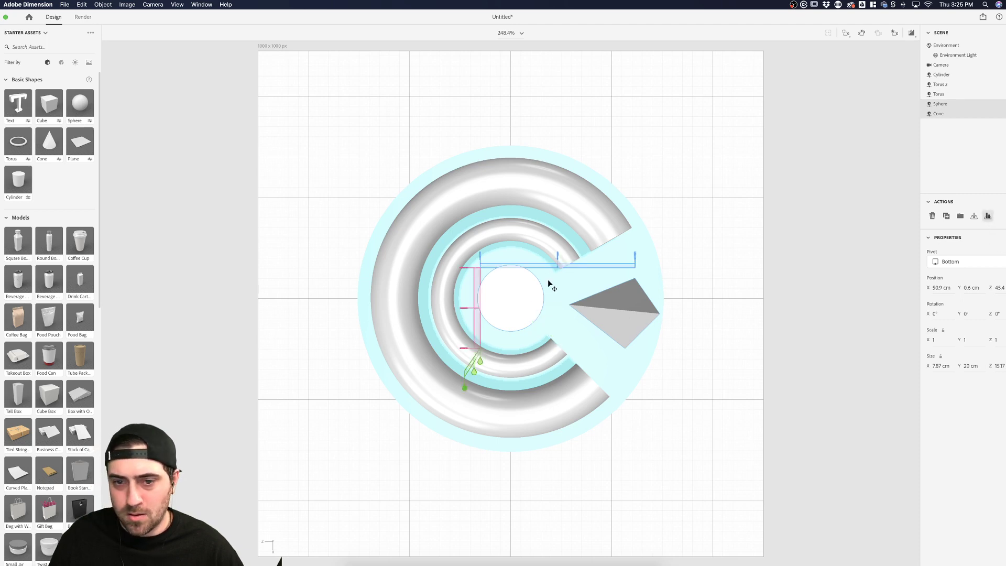
left_click(464, 309)
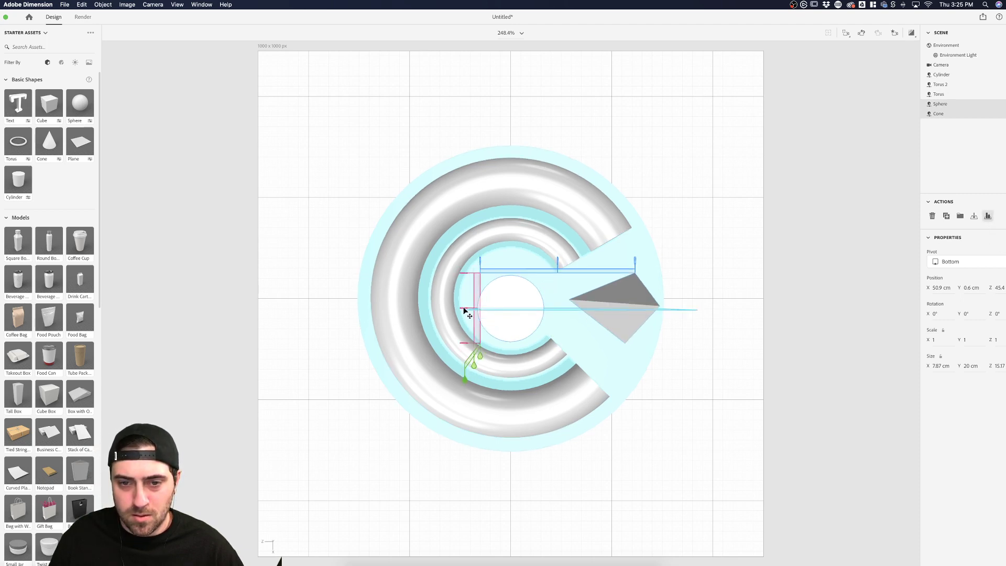
key("super+z")
- Try to align the cone with the cyan disc's midpoint along the X axis, undo it and clear the selection
left_click(635, 307)
left_click(638, 268, "shift")
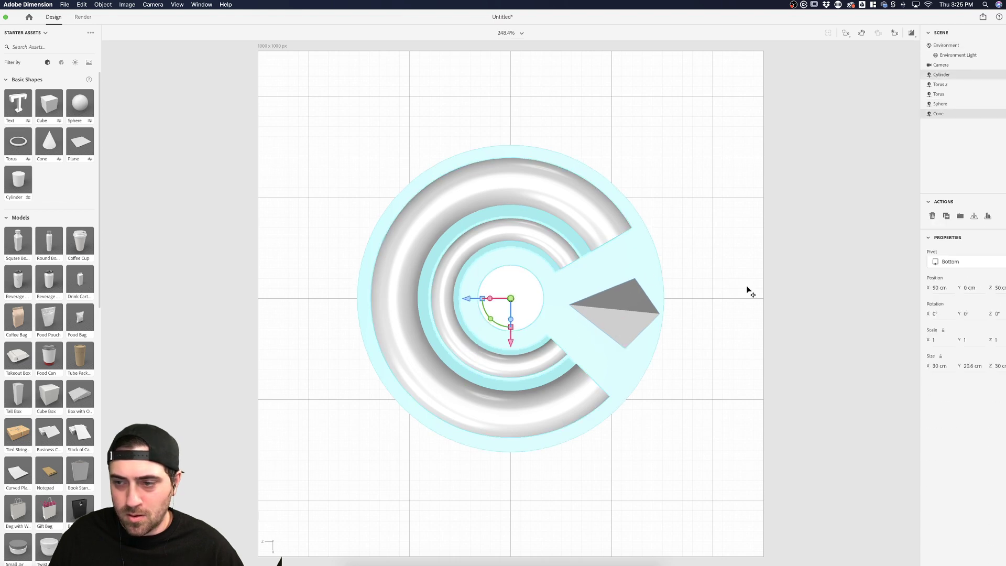
left_click(988, 217)
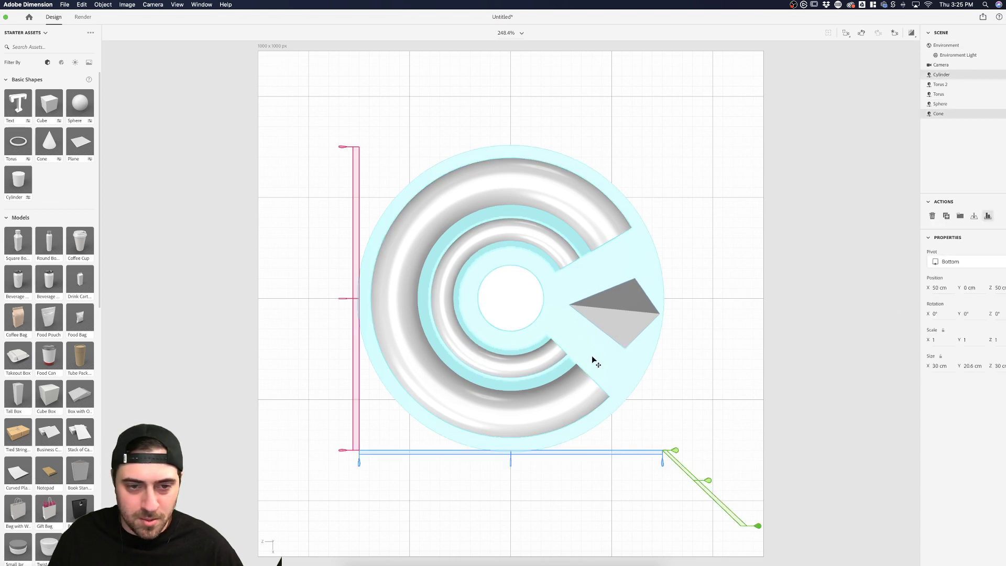
left_click(347, 303)
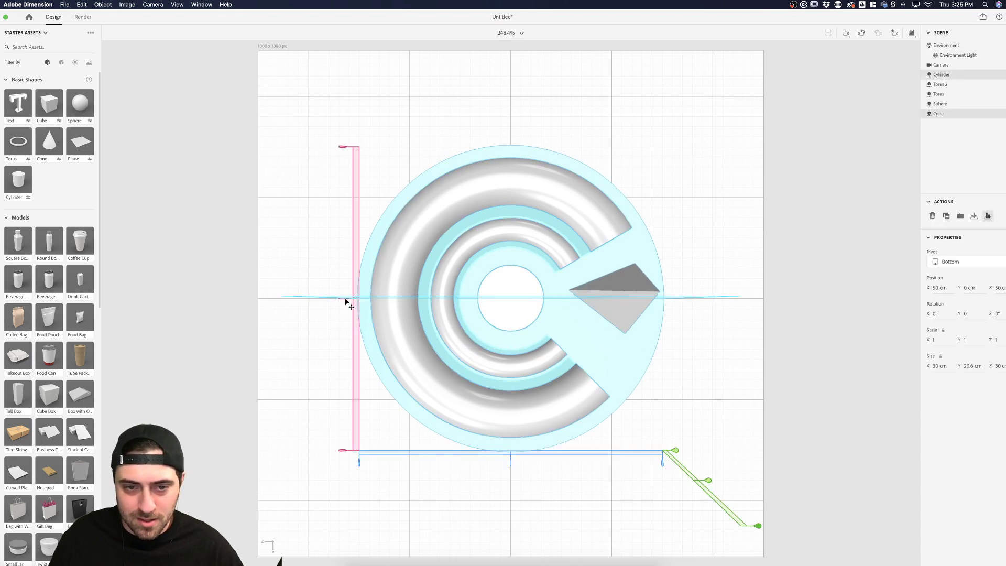
key("super+z")
left_click(779, 292)
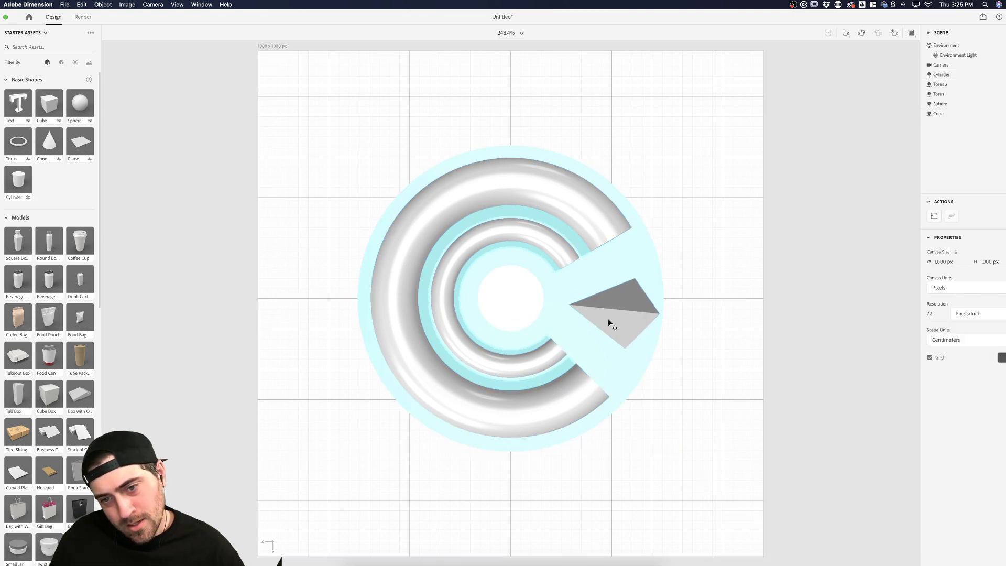
- Reduce the slice angle of the small torus and the large torus to the minimum, closing both into full rings
left_click(553, 354)
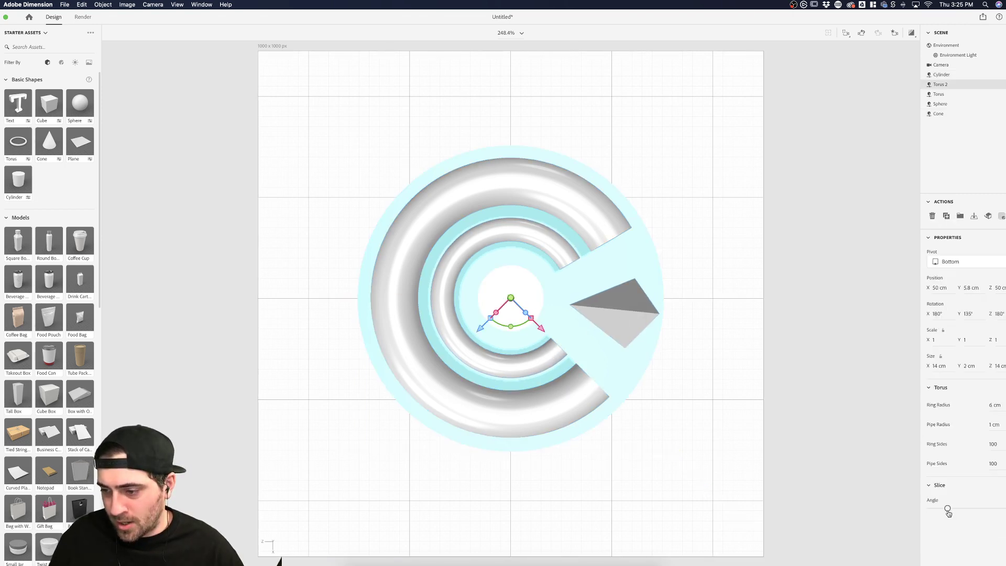
left_click_drag(948, 510, 754, 503)
left_click(592, 405)
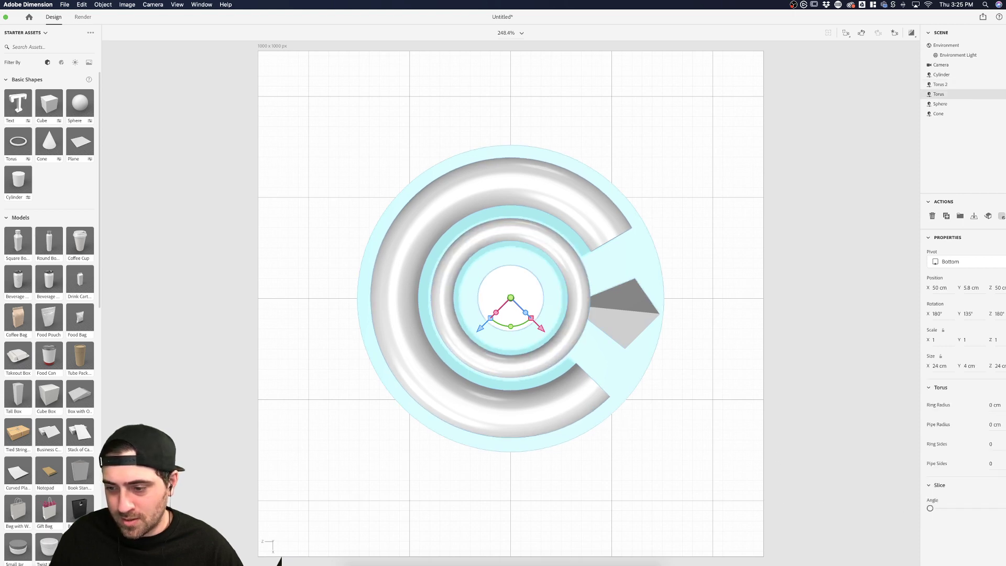
left_click_drag(948, 509, 853, 504)
- Select all the objects and align them to their common midpoint along the X axis
left_click(712, 397)
left_click_drag(692, 450, 370, 105)
left_click(989, 217)
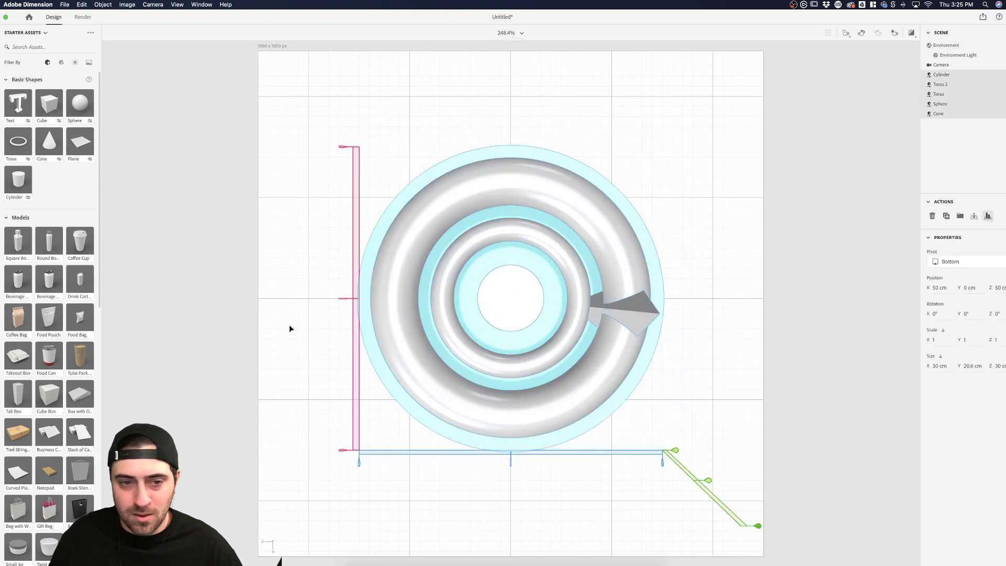
left_click(343, 300)
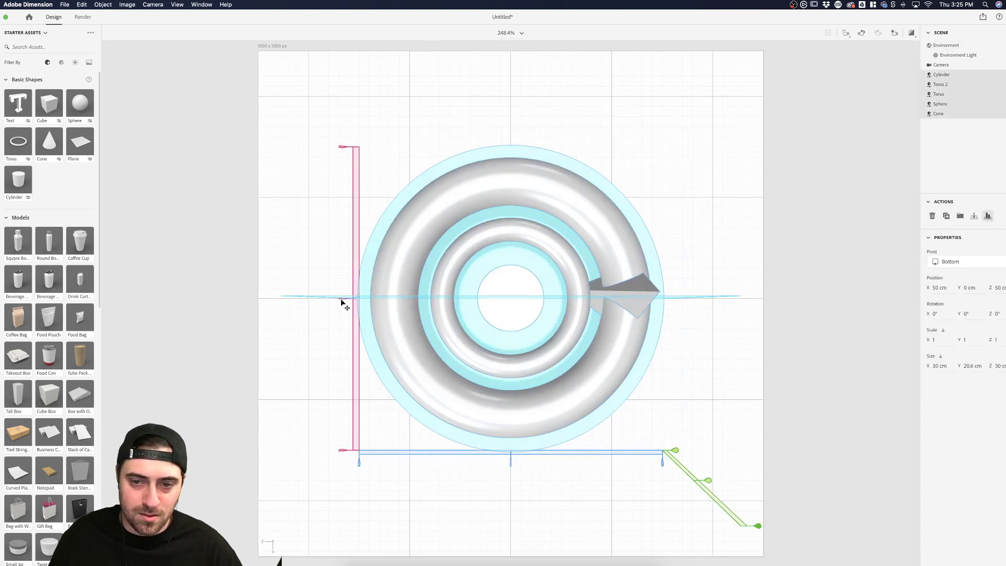
- Increase the slice angle of both the inner and outer torus to open a wedge-shaped gap around the cone
left_click(714, 314)
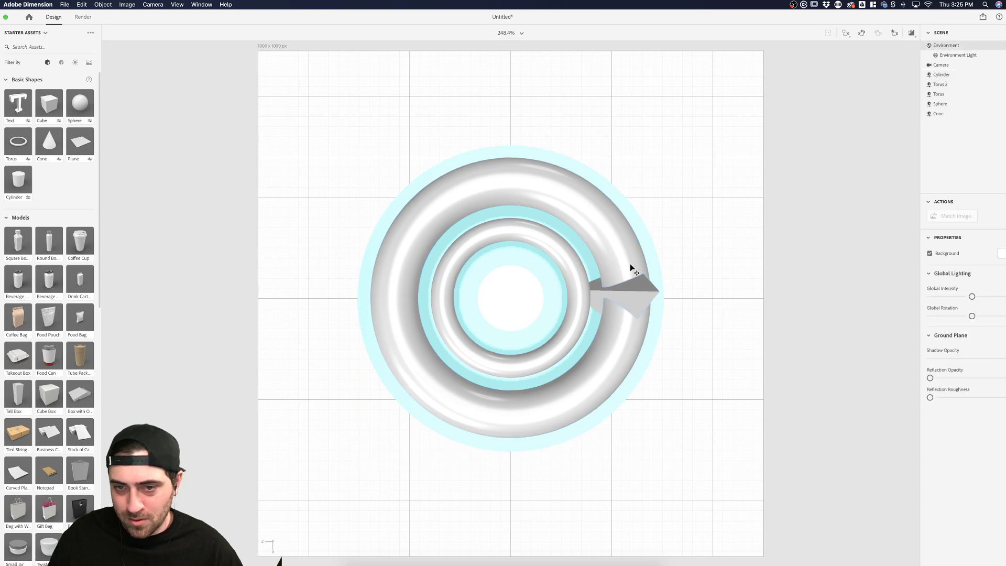
left_click(564, 334)
left_click(573, 333)
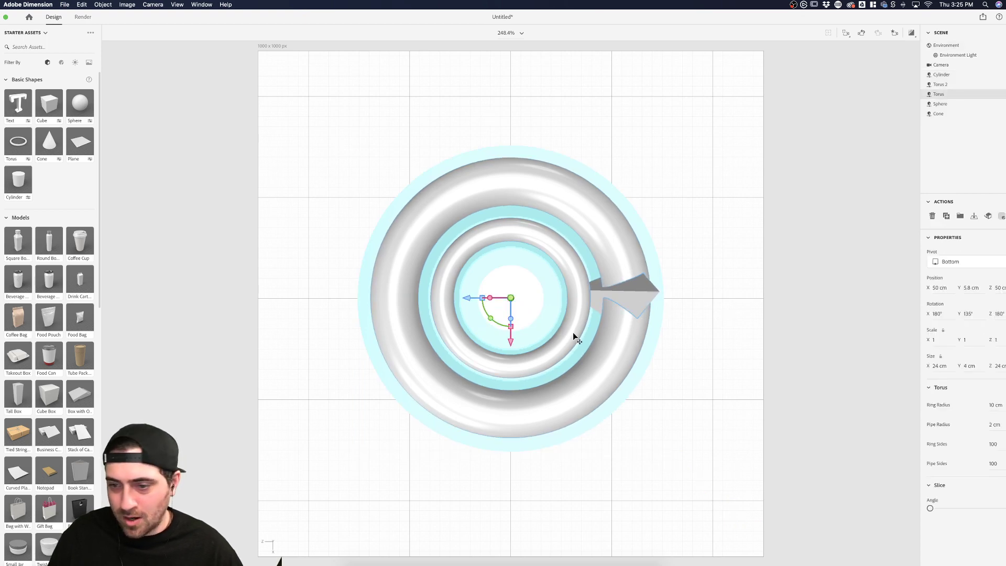
left_click(552, 342)
left_click(558, 346)
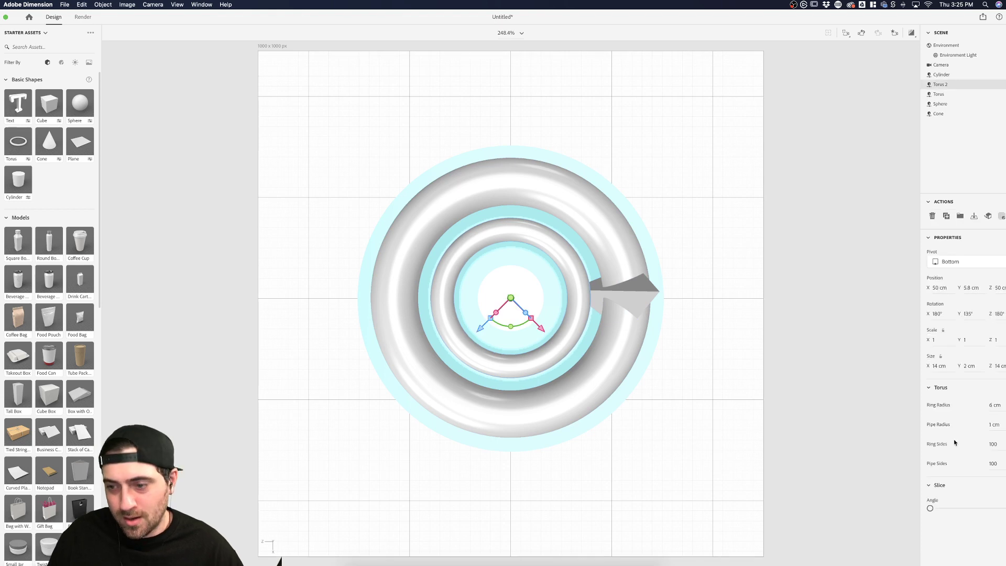
mouse_move(931, 509)
left_mouse_down()
mouse_move(955, 510)
mouse_move(946, 511)
left_mouse_up()
left_click(600, 369)
left_click(839, 423)
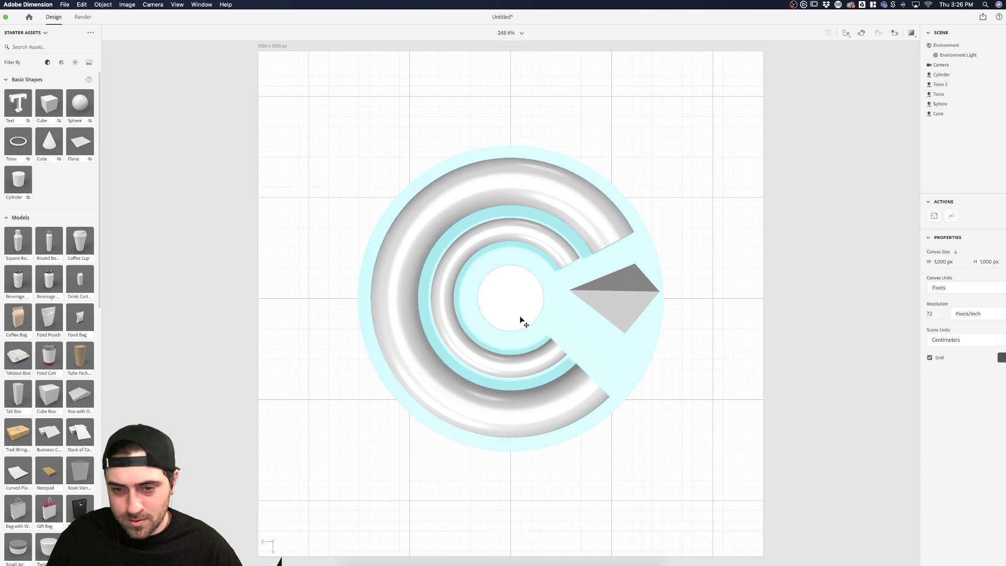
- Fine-tune the outer torus's slice angle so its cut end lines up with the inner torus
left_click(579, 388)
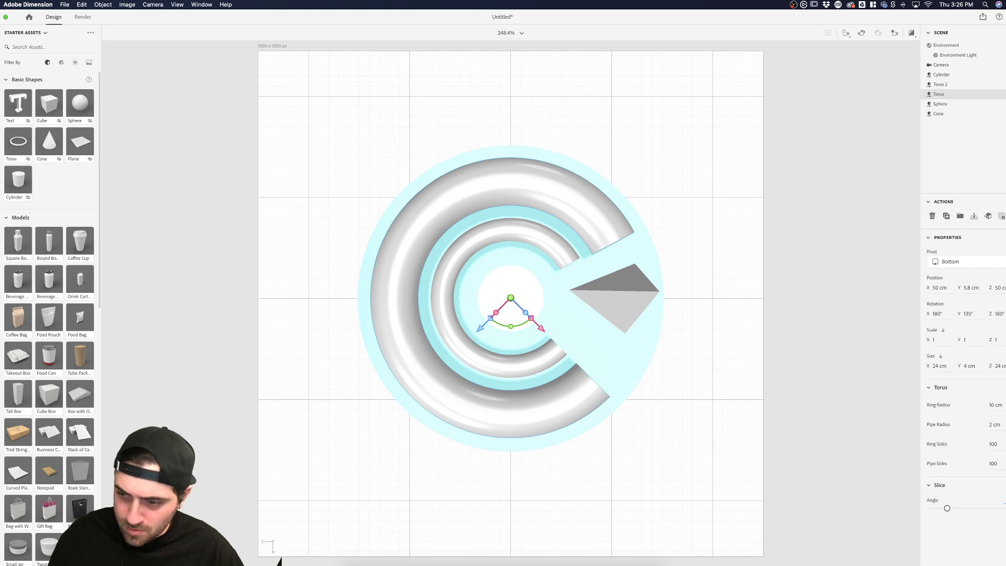
left_click_drag(947, 508, 947, 508)
left_click(809, 412)
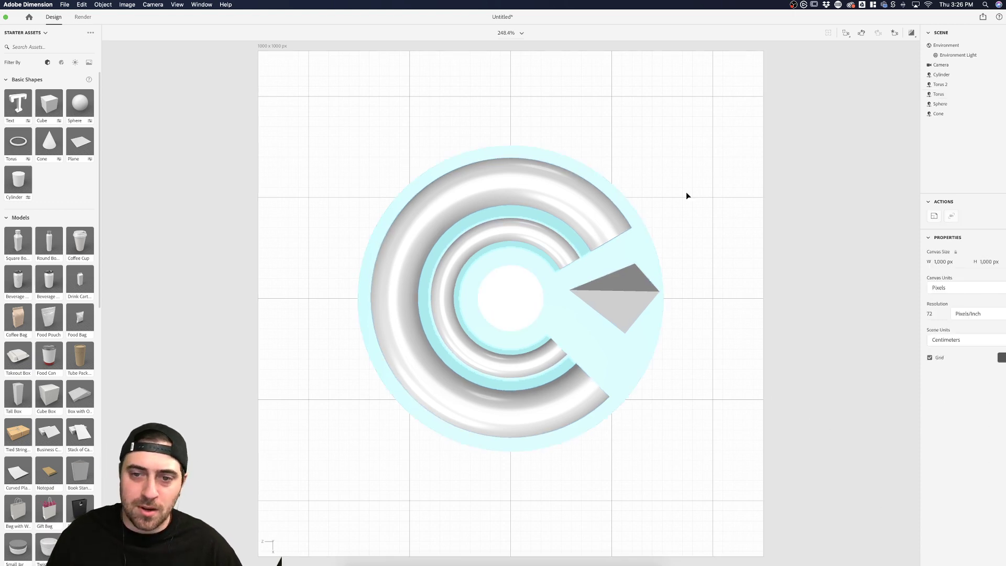
- Rotate and nudge the cone so it sits horizontally, level with the centre of the rings
left_click(639, 297)
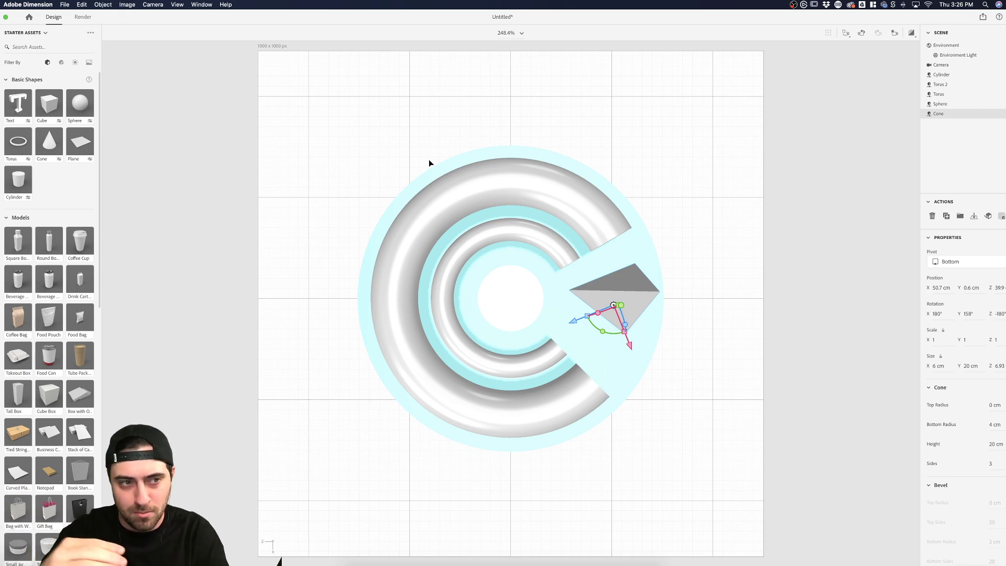
left_click(800, 236)
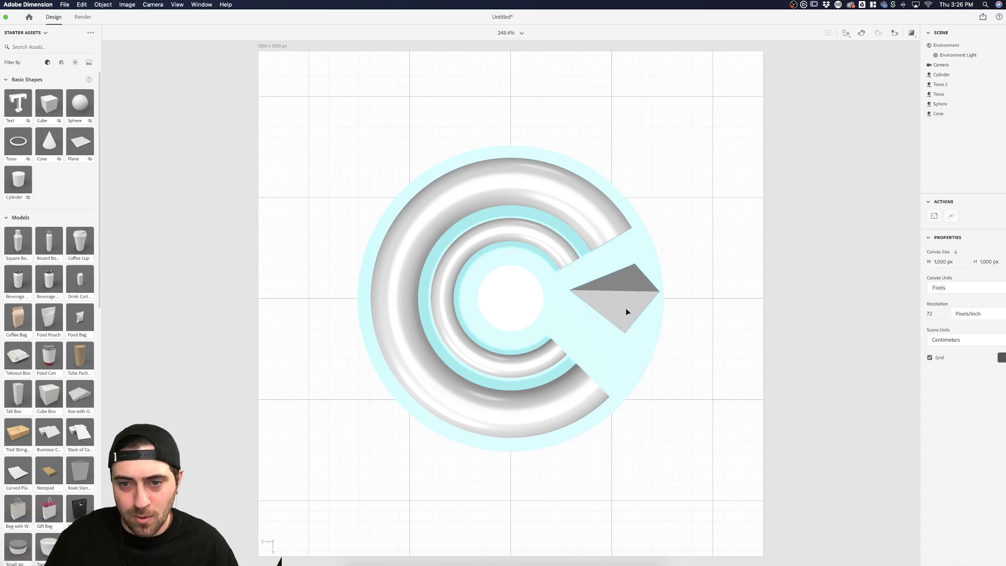
left_click(622, 307)
left_click(731, 288)
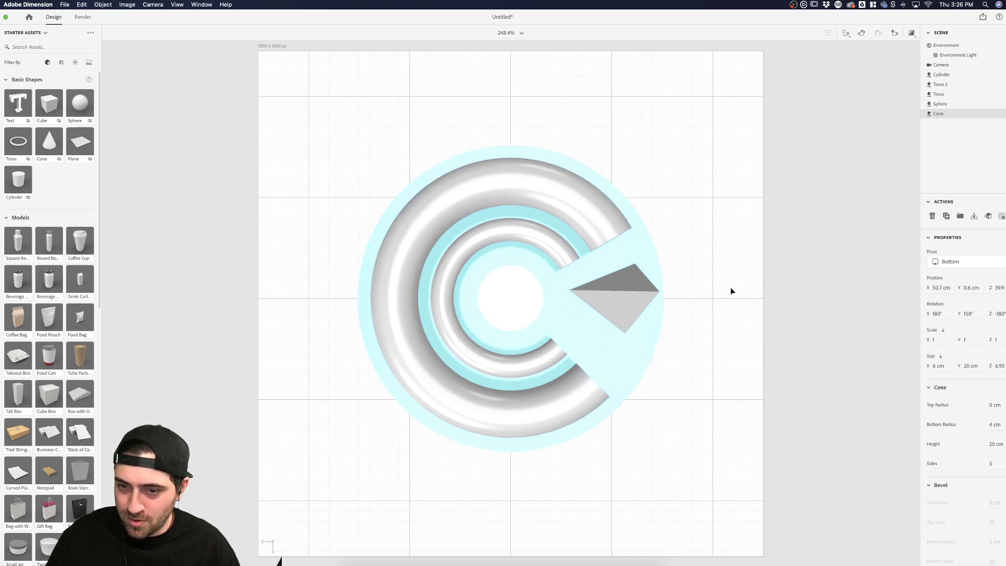
left_click_drag(634, 294, 635, 303)
left_click_drag(609, 342, 606, 341)
left_click(706, 302)
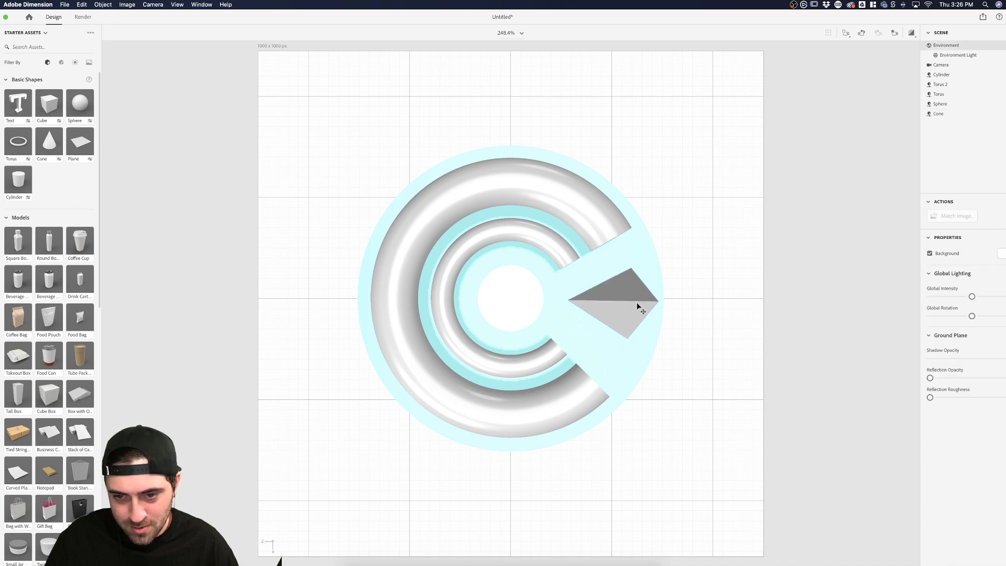
left_click_drag(638, 304, 636, 300)
left_click_drag(602, 333, 603, 335)
left_click(704, 289)
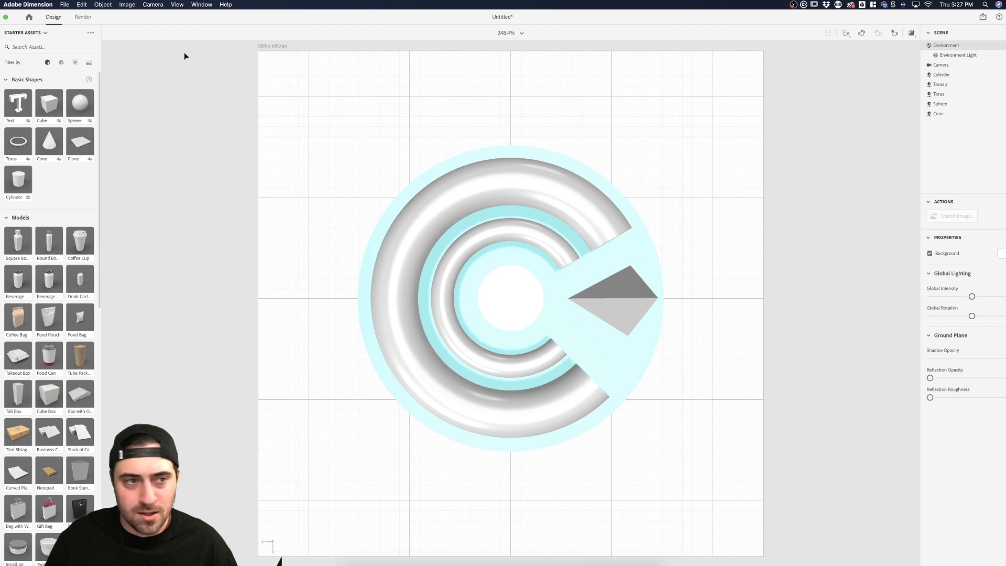
- Inspect the model from an angled view, return to the Top camera bookmark and check the render preview
left_click_drag(631, 407, 552, 352)
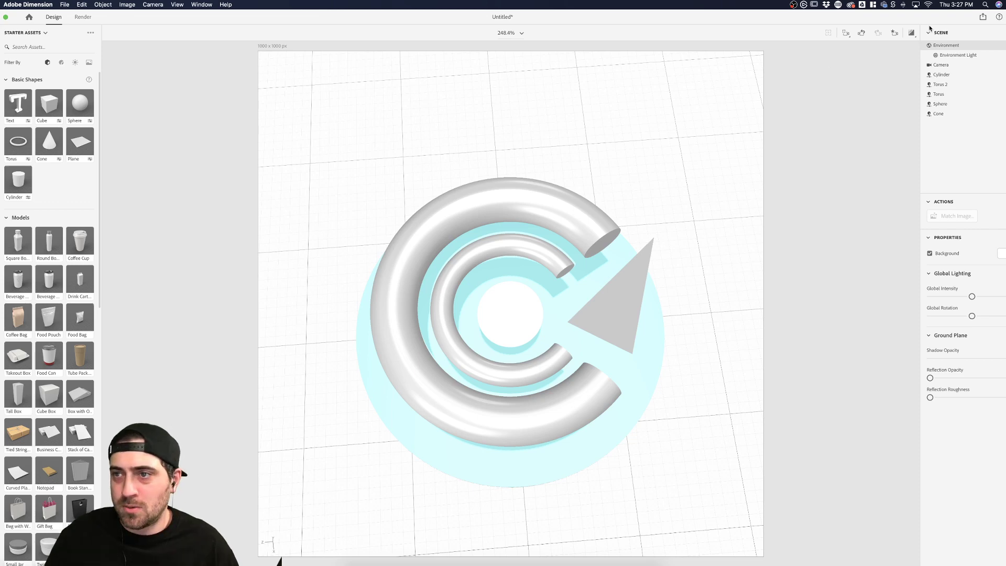
left_click(895, 32)
left_click(829, 62)
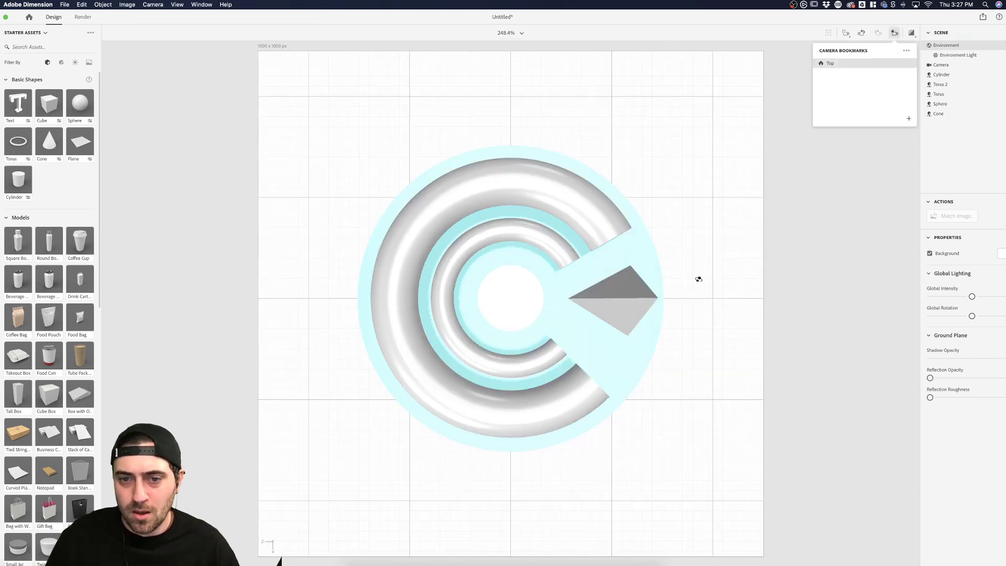
left_click(911, 33)
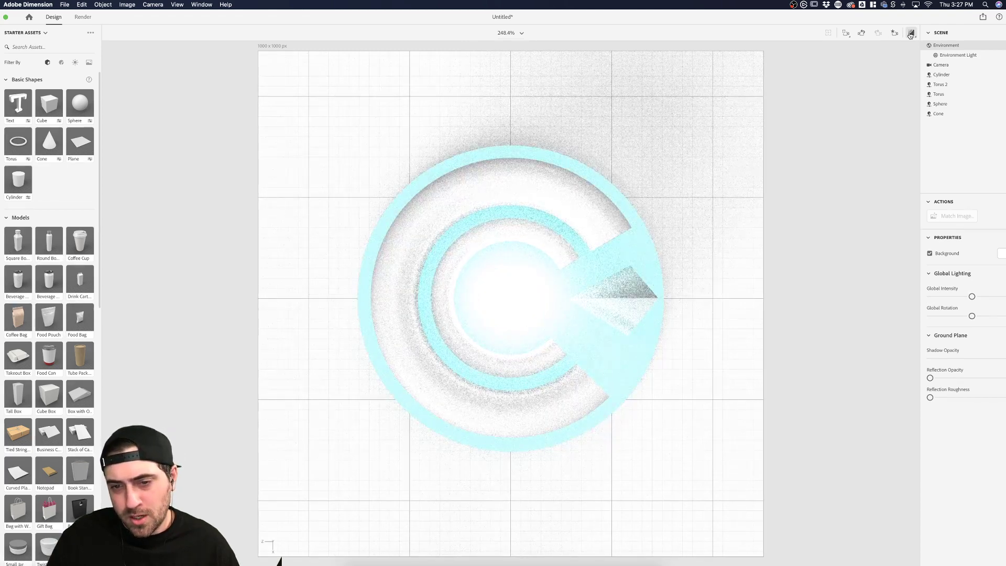
left_click(912, 33)
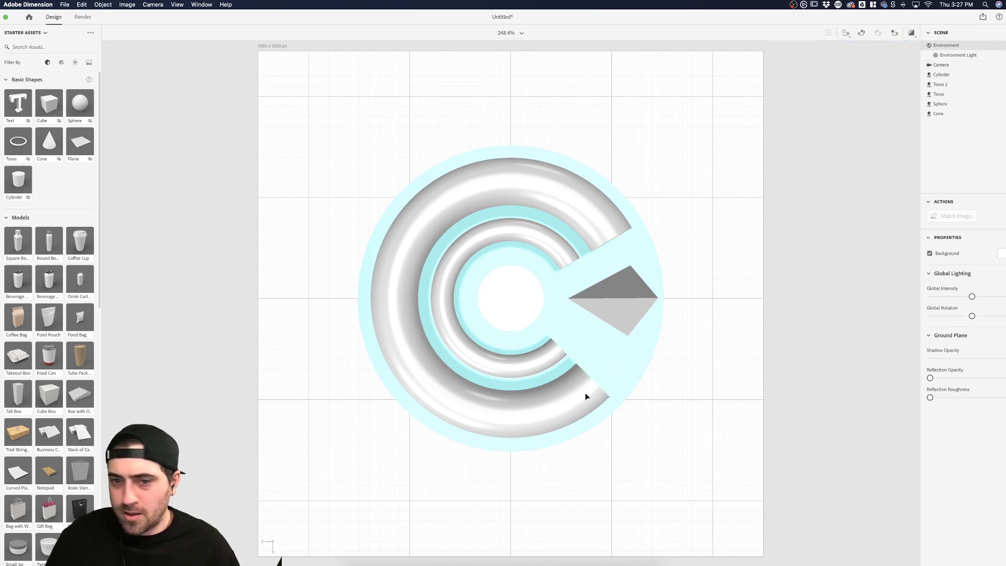
- Set the Glow of the central sphere's Glowing material to 200%
left_click(524, 310)
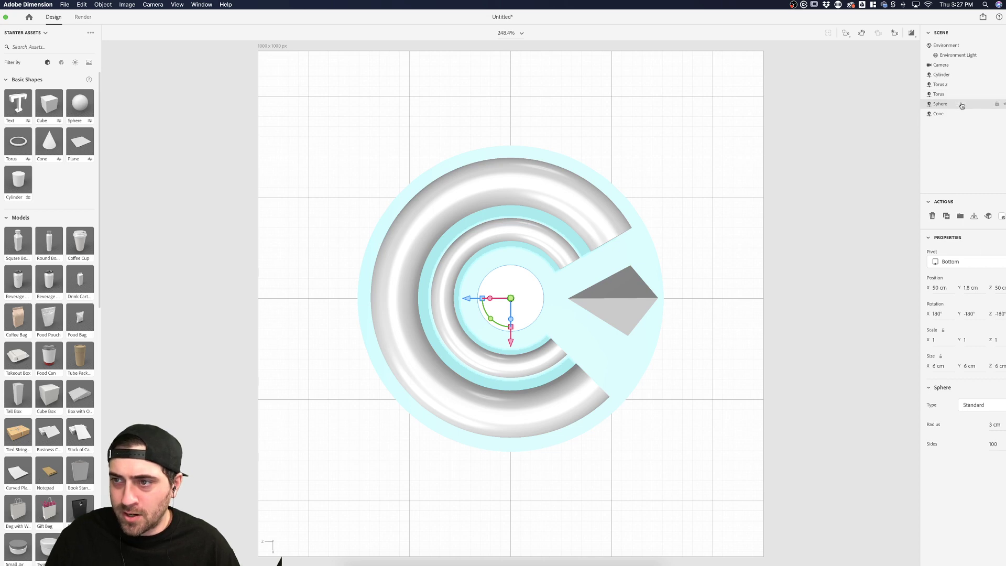
left_click(1004, 104)
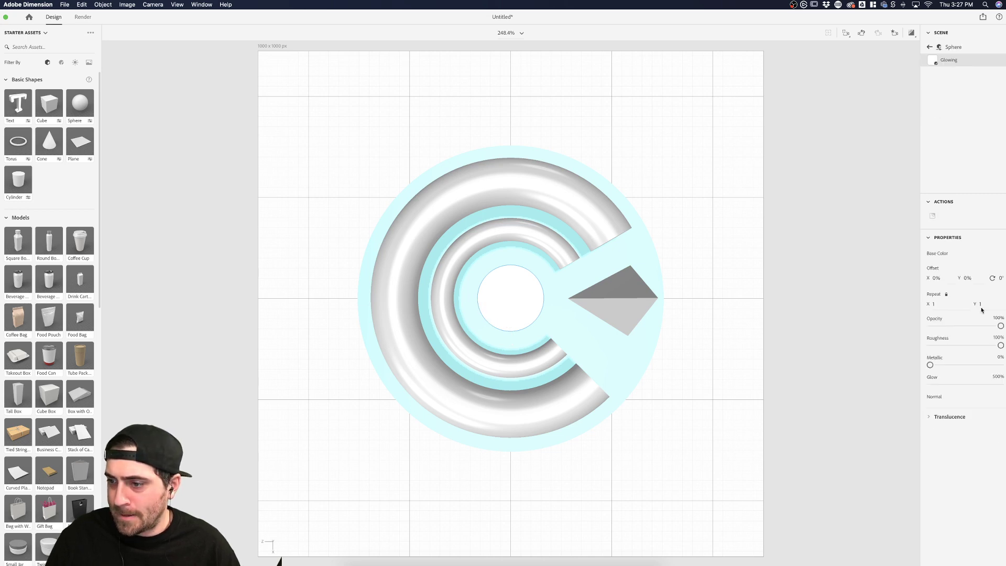
left_click(999, 377)
type("200")
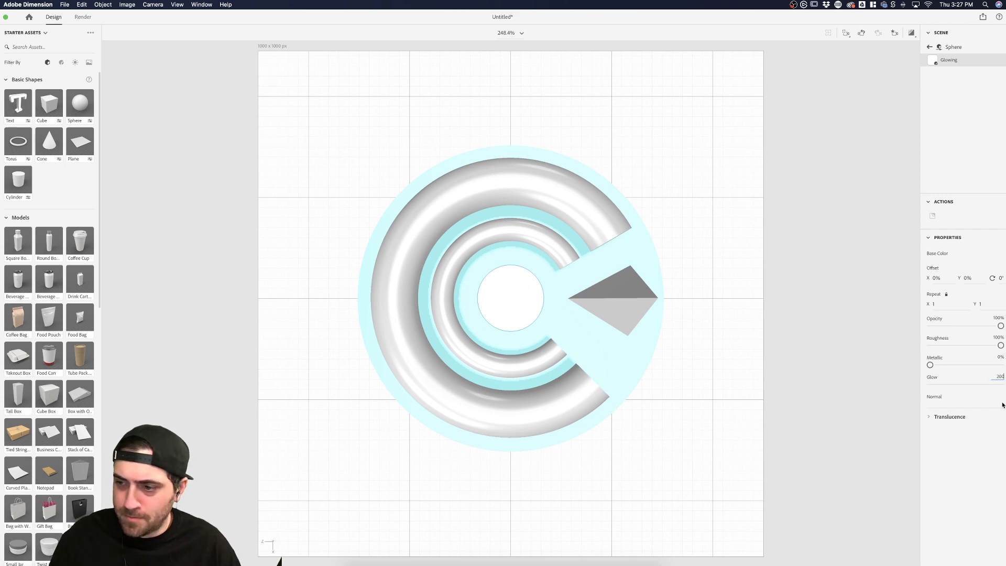
key("Return")
left_click(845, 369)
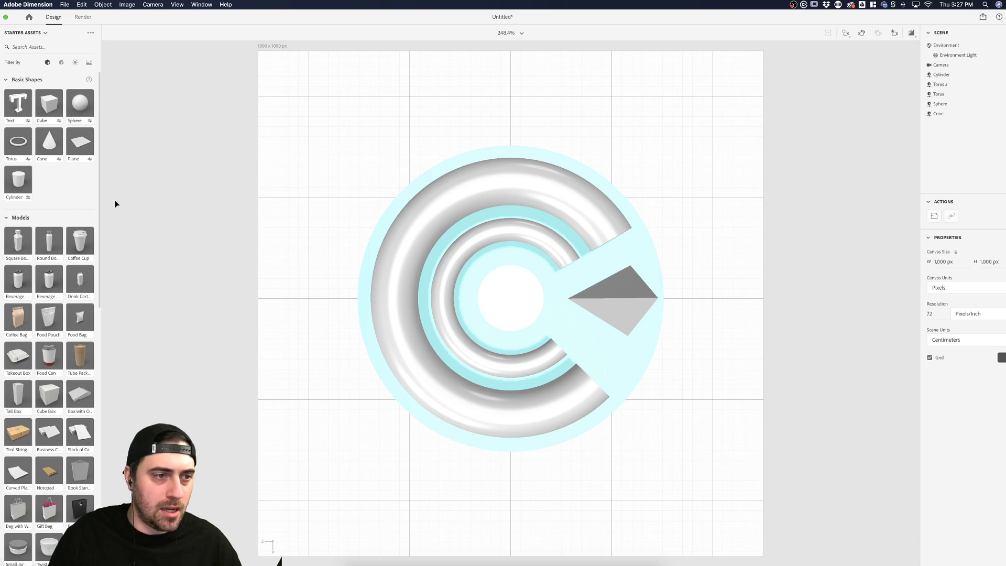
- Add a cube above and to the right of the rings, undoing its accidental tilt
left_click_drag(317, 152, 631, 222)
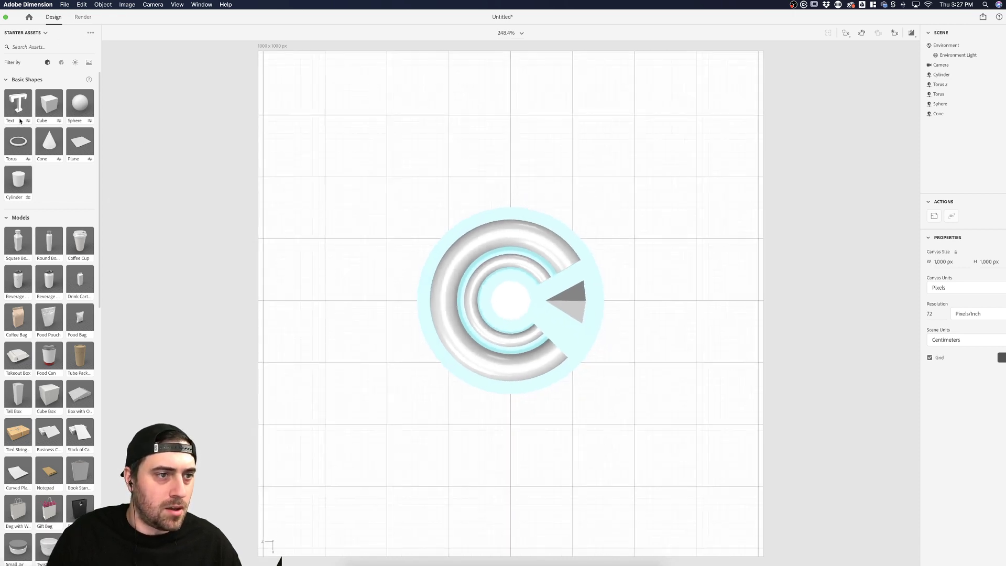
left_click_drag(48, 104, 629, 220)
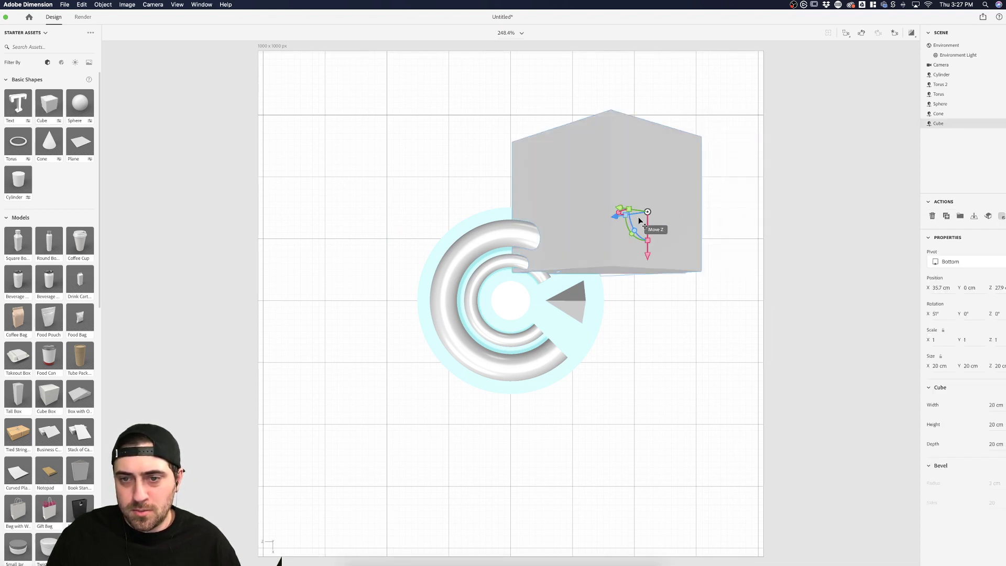
key("super+z")
left_click(627, 213)
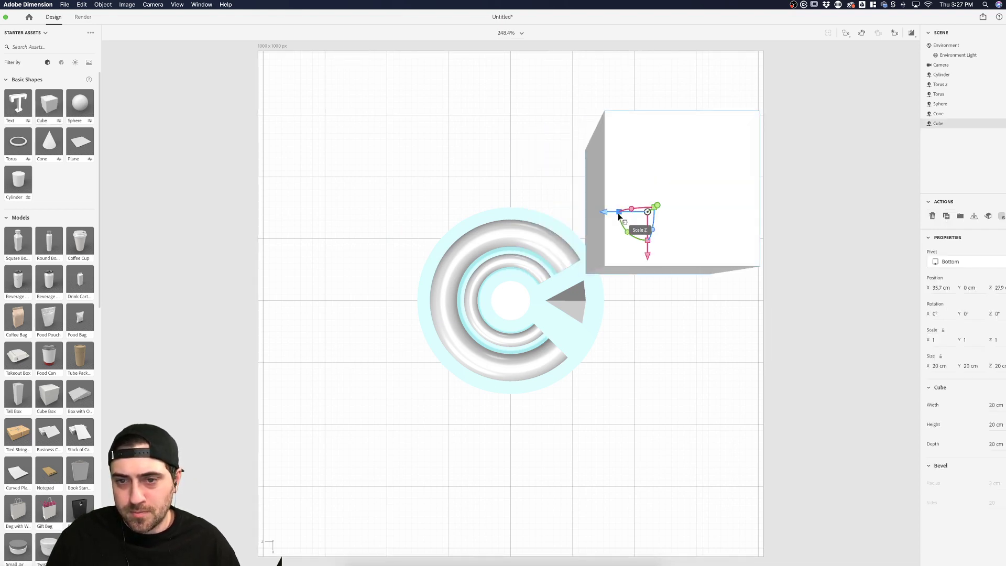
- Scale the cube into a thin panel about 22.5 cm wide and 0.56 cm deep, and rotate it 26° about Y
left_click_drag(619, 216, 646, 215)
left_click_drag(647, 244, 615, 208)
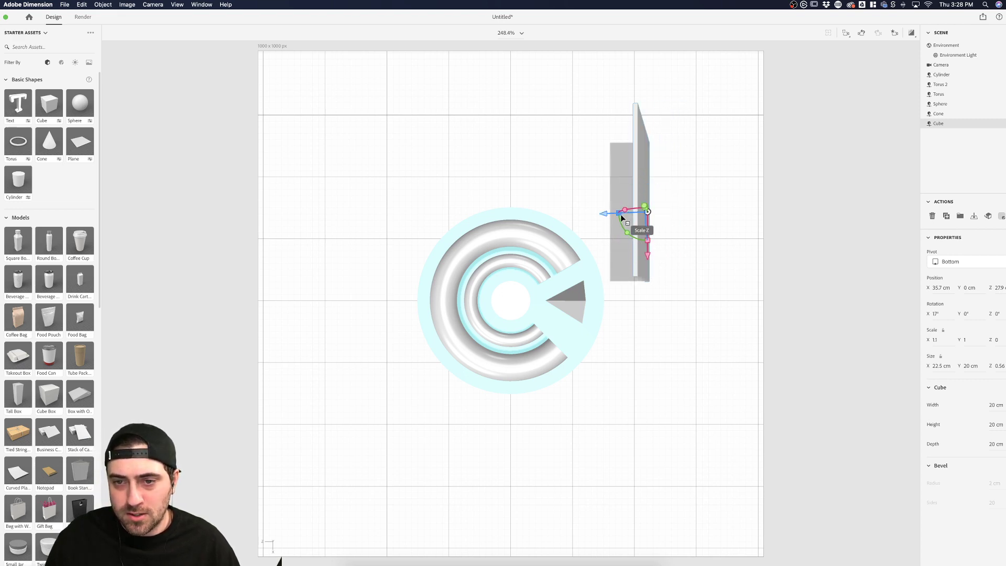
key("super+z")
left_click_drag(629, 237, 659, 208)
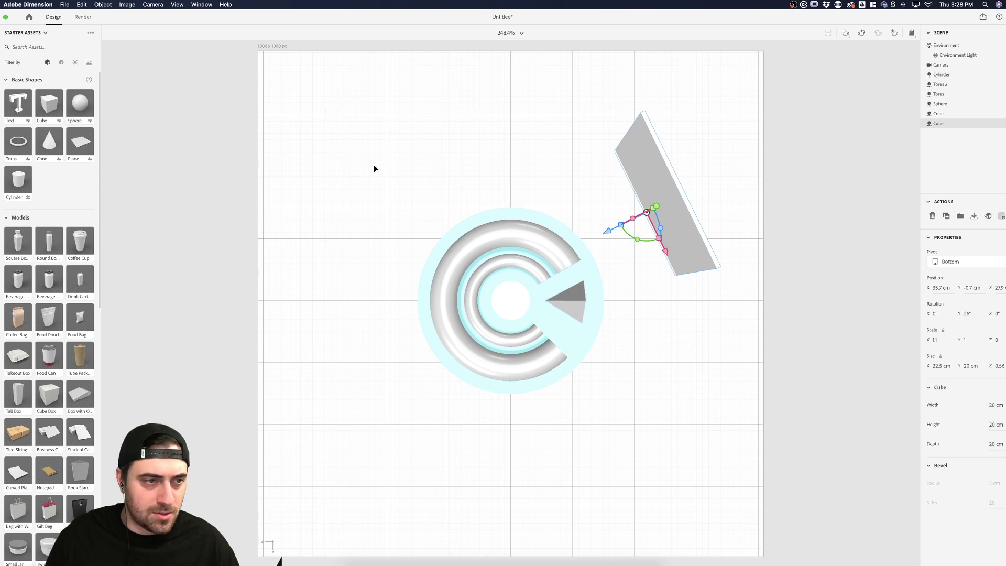
- Apply the Glowing material to the thin panel and return to the Top camera bookmark
left_click(61, 63)
left_click_drag(49, 104, 672, 175)
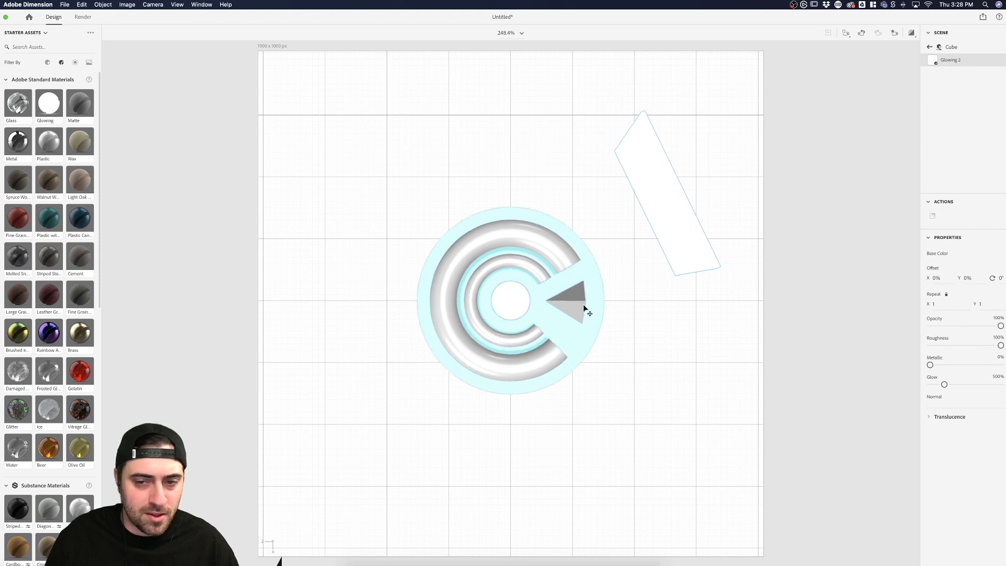
left_click(894, 33)
left_click(847, 63)
- Turn on the render preview and hide the environment light
left_click(911, 33)
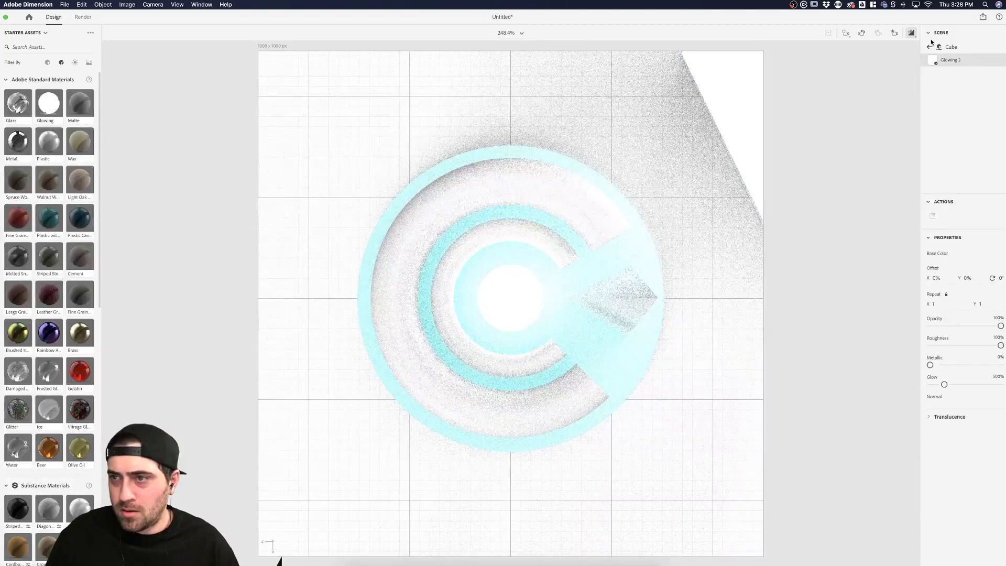
left_click(931, 48)
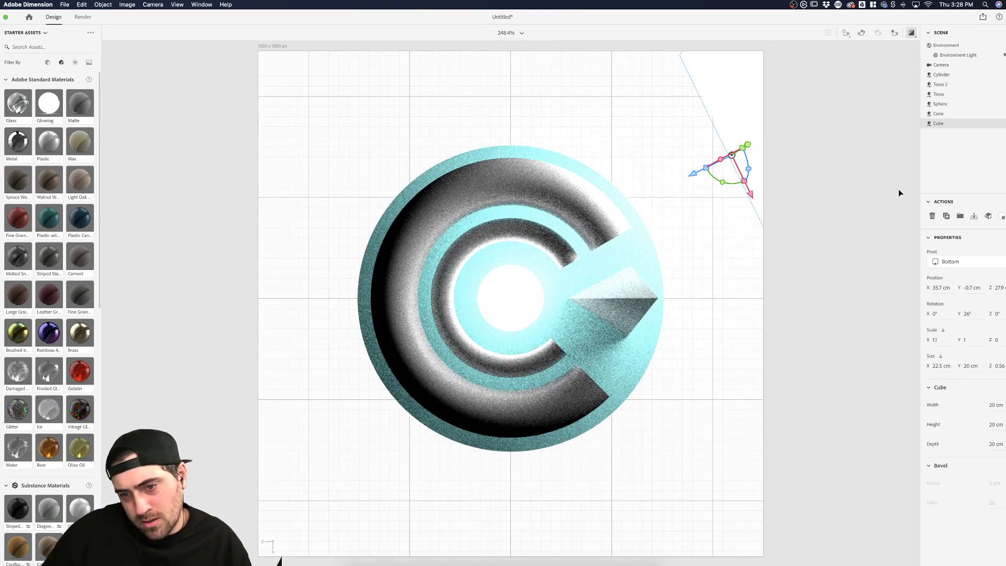
left_click(795, 315)
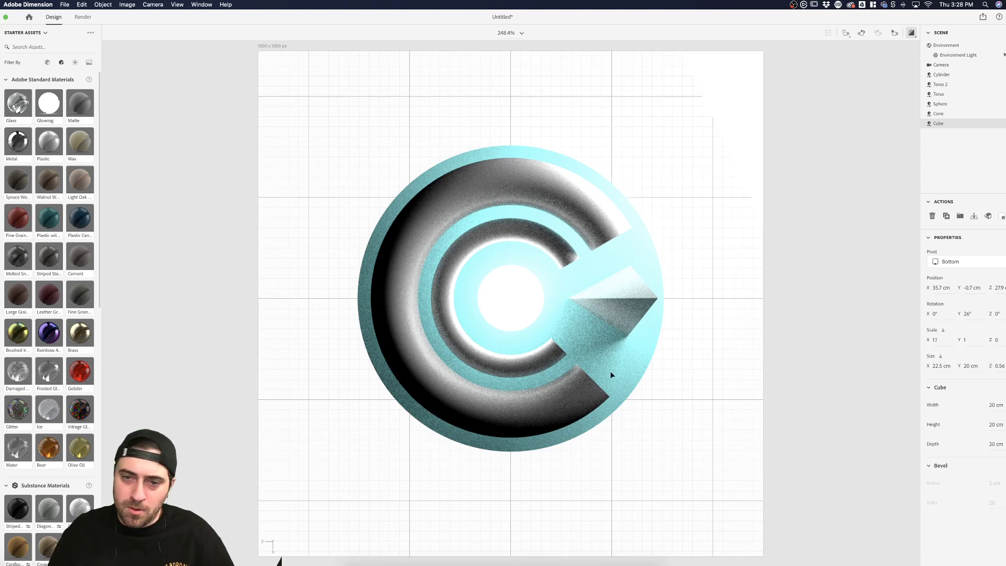
- Rotate both tori together 3° about Y to centre their gap on the cone
left_click(560, 361)
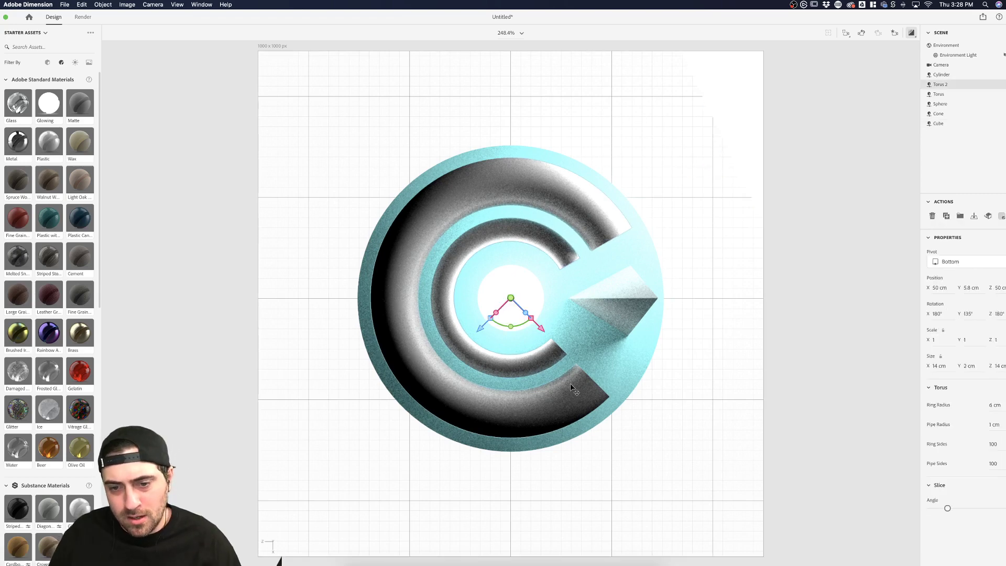
left_click(481, 317, "shift")
left_click_drag(481, 318, 483, 323)
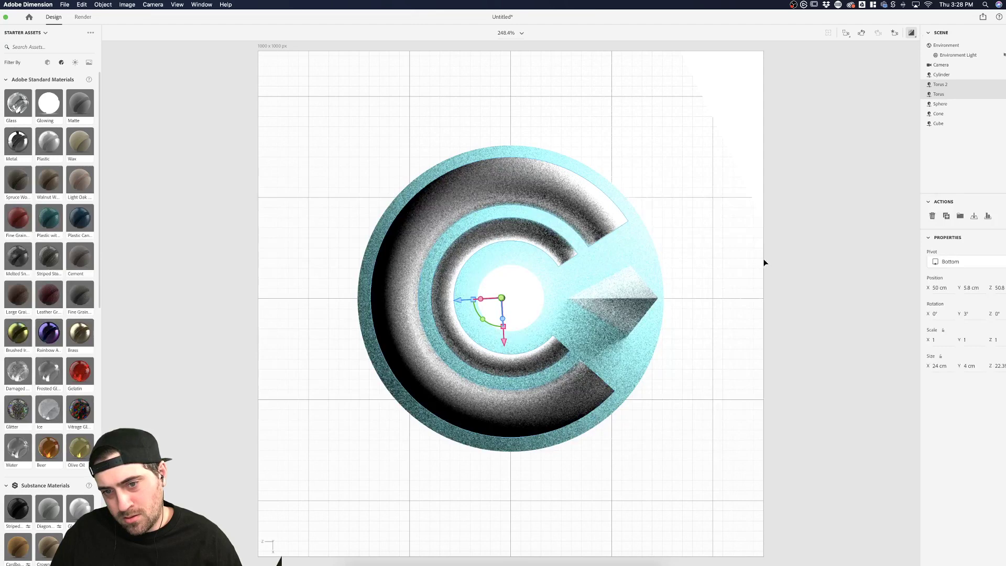
left_click(836, 237)
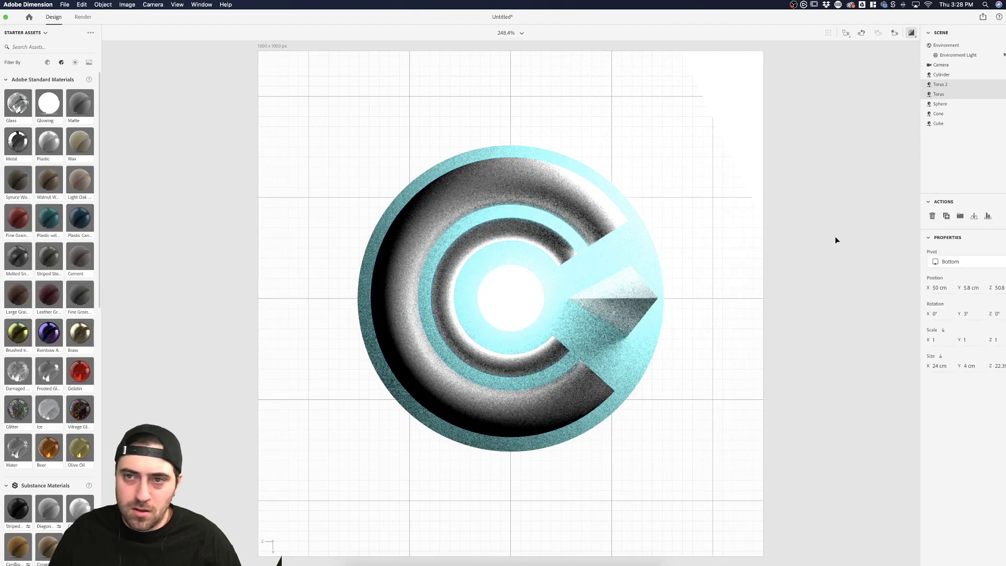
- Change the thin glowing panel's base color to pink, RGB 255, 110, 240
left_click(693, 66)
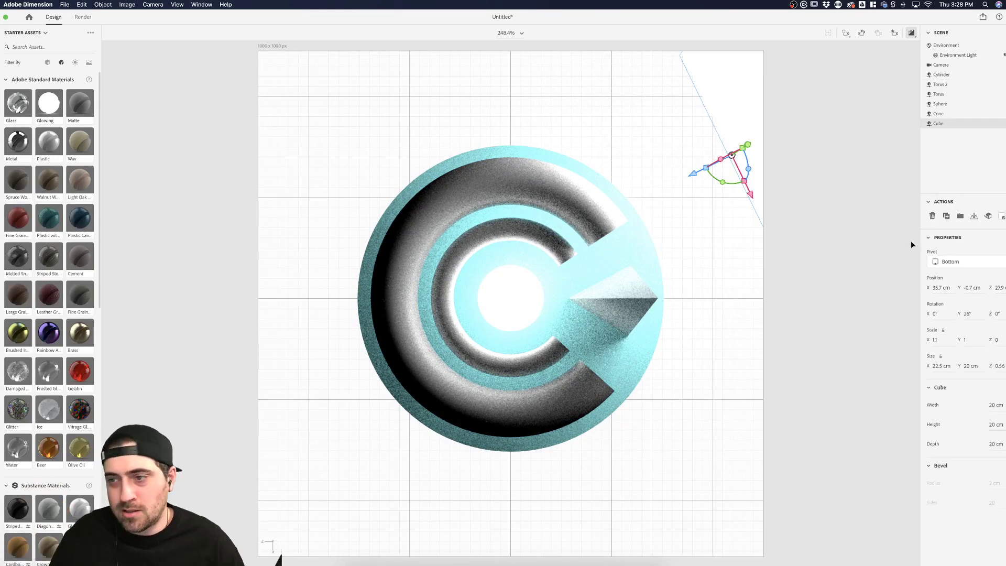
left_click(1002, 216)
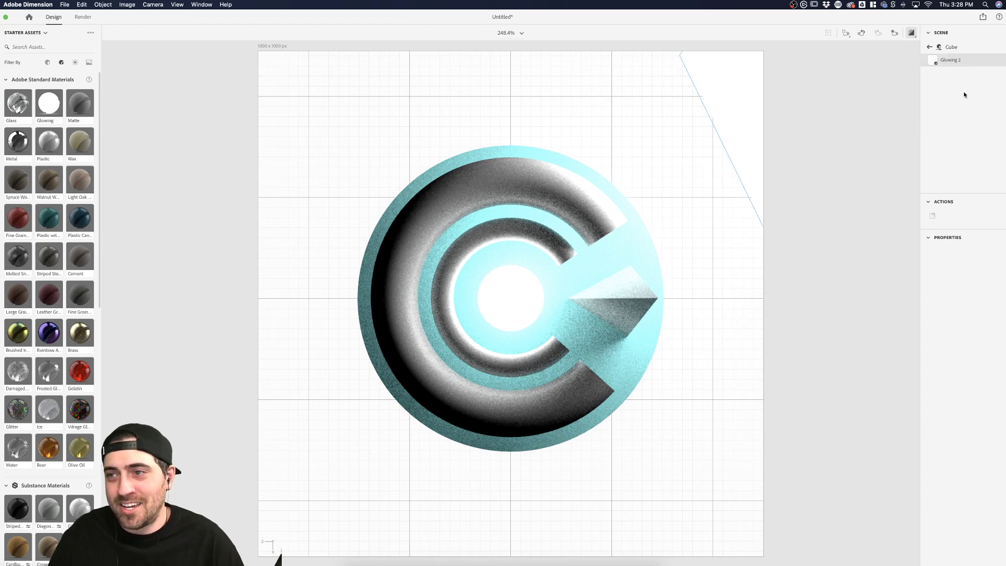
left_click(936, 61)
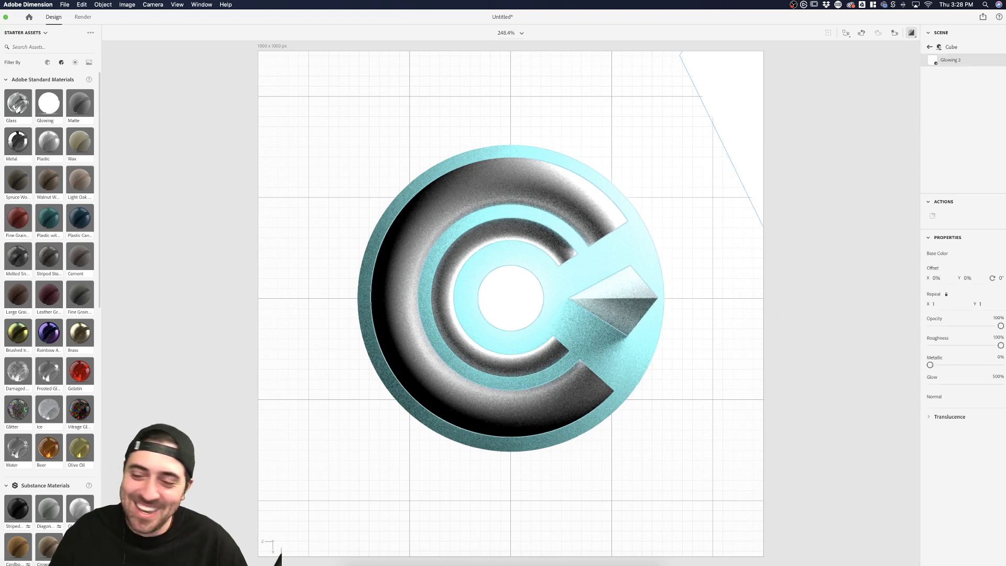
left_click(993, 253)
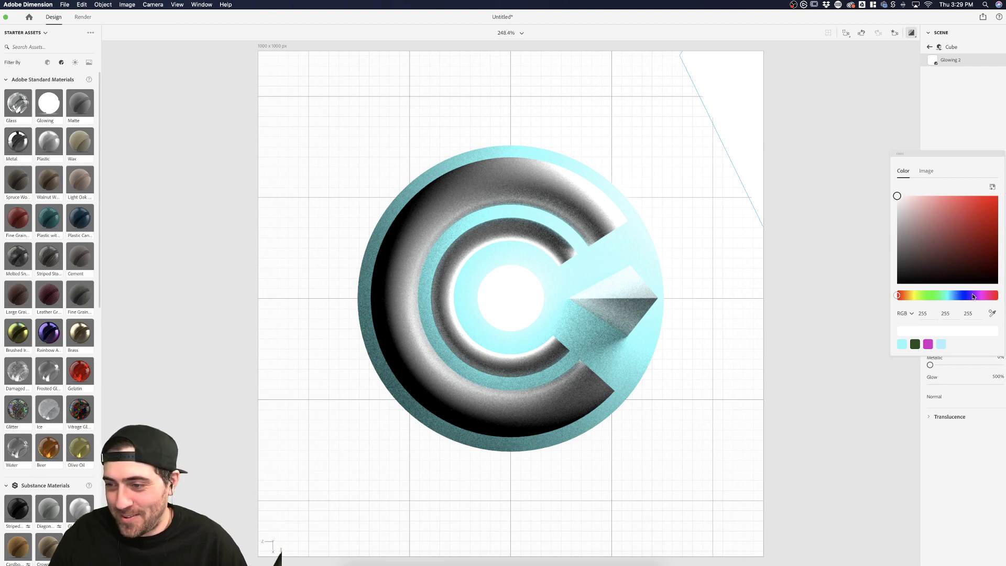
left_click_drag(977, 295, 983, 295)
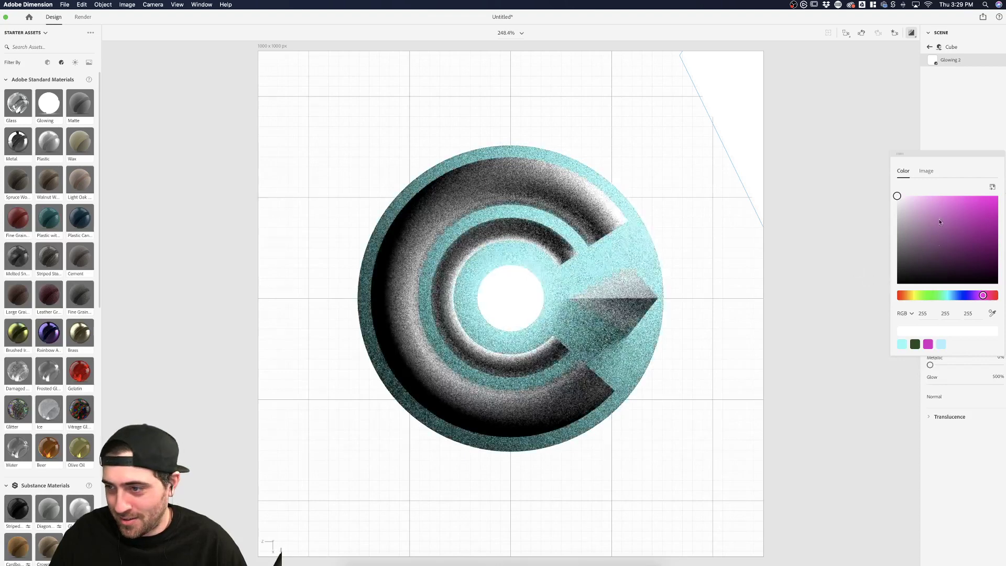
left_click(955, 197)
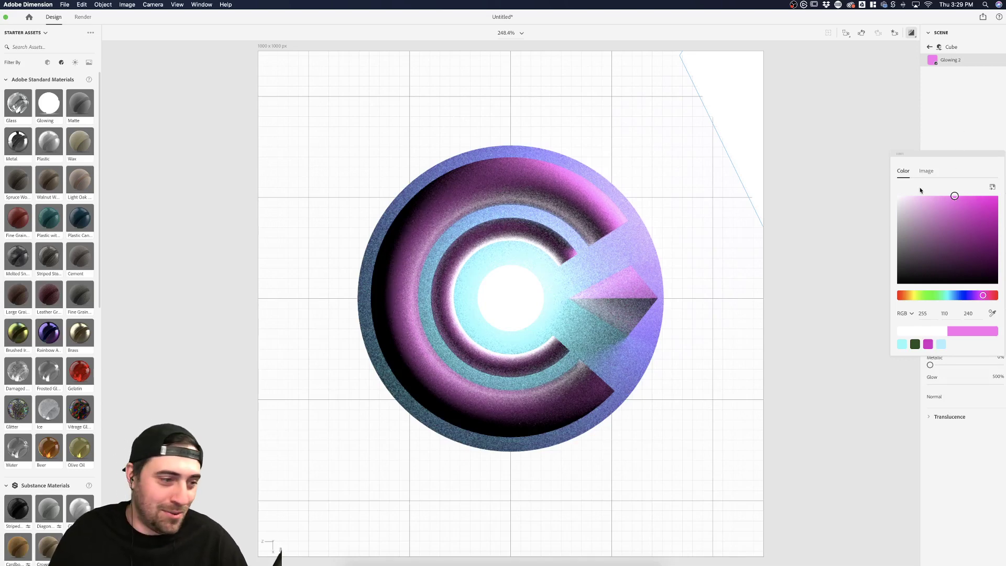
left_click(832, 163)
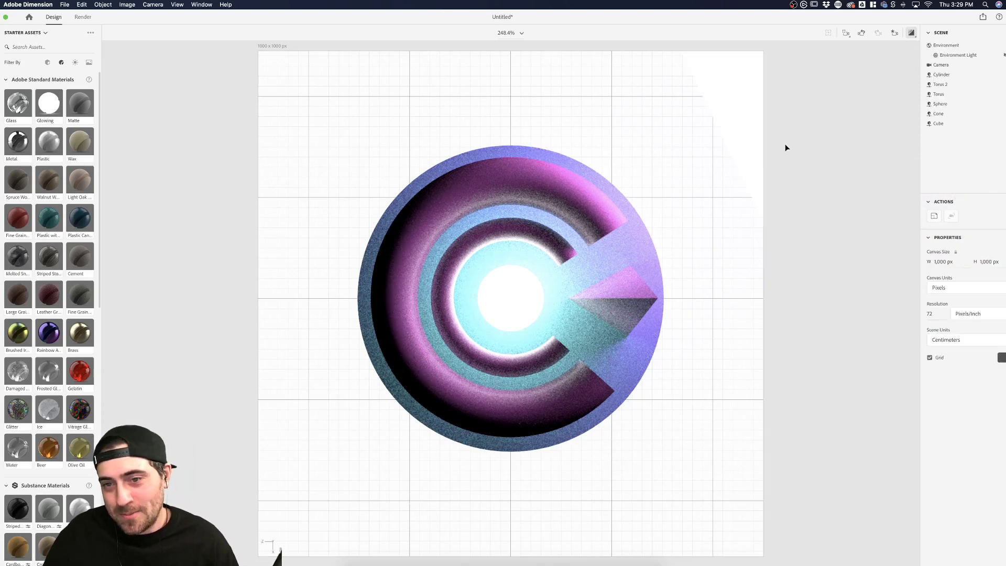
left_click(741, 152)
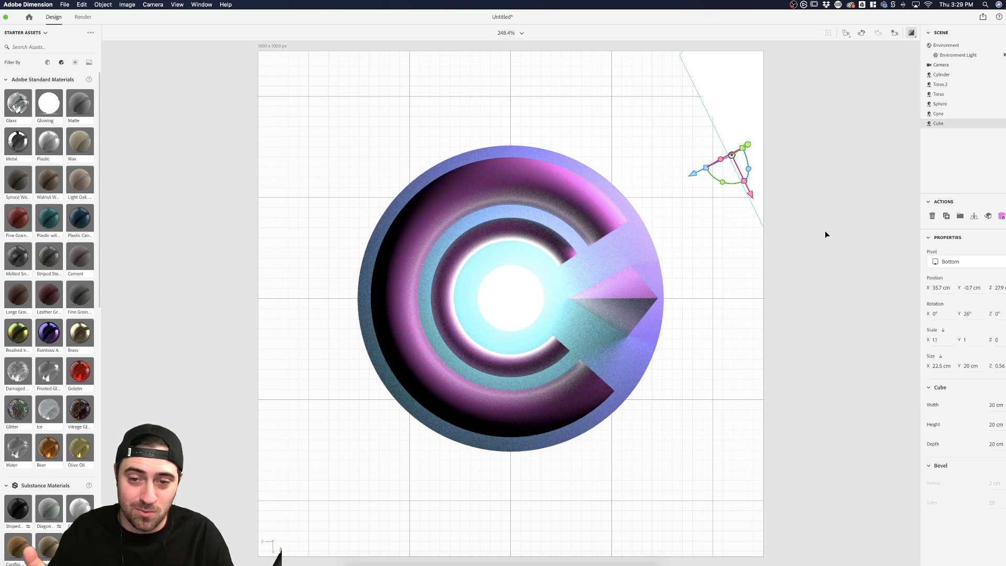
left_click(589, 261)
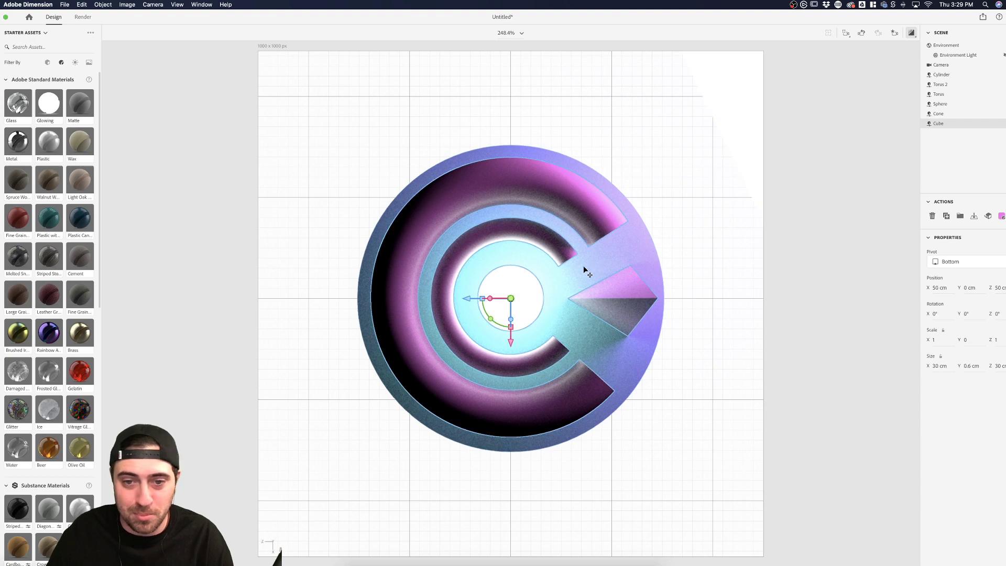
left_click(718, 90)
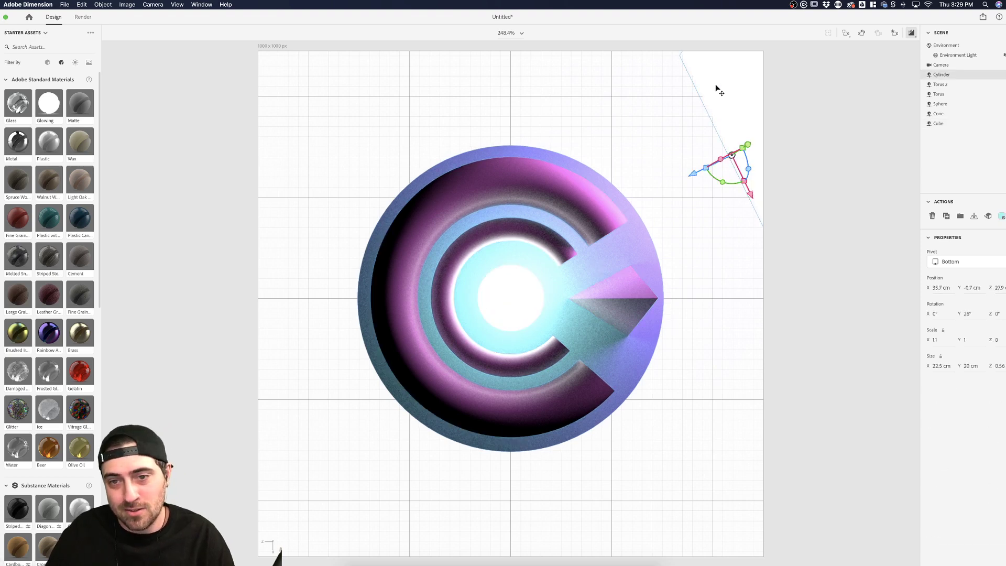
left_click(740, 283)
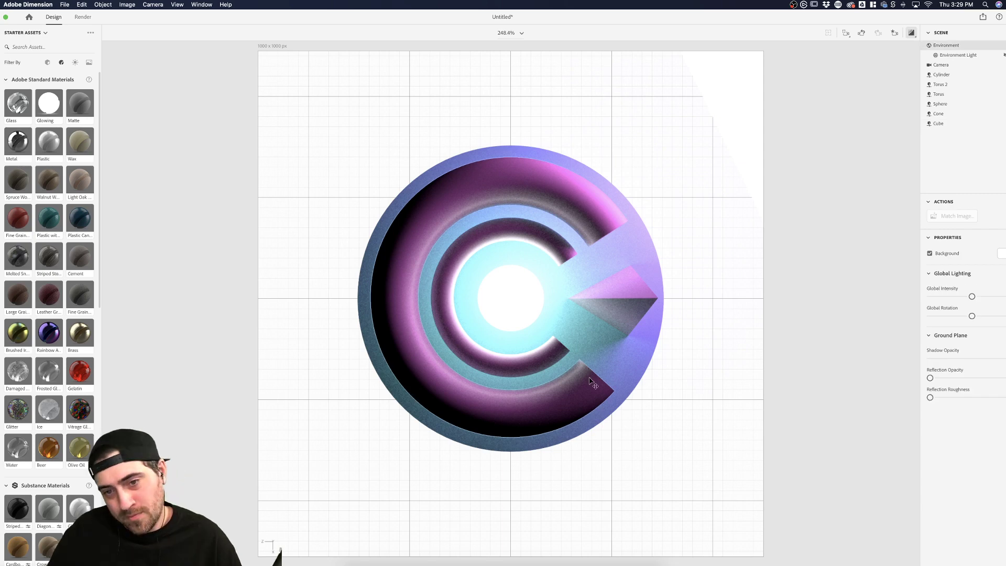
- Try rotating both tori together 2° about Y, and undo the rotation
left_click(577, 401)
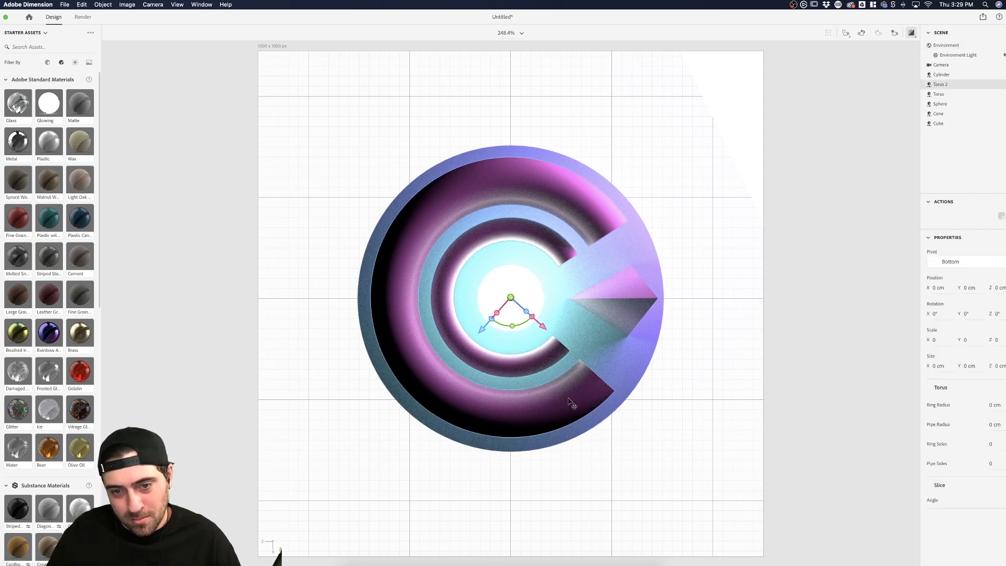
left_click(515, 337, "shift")
left_click_drag(480, 321, 482, 322)
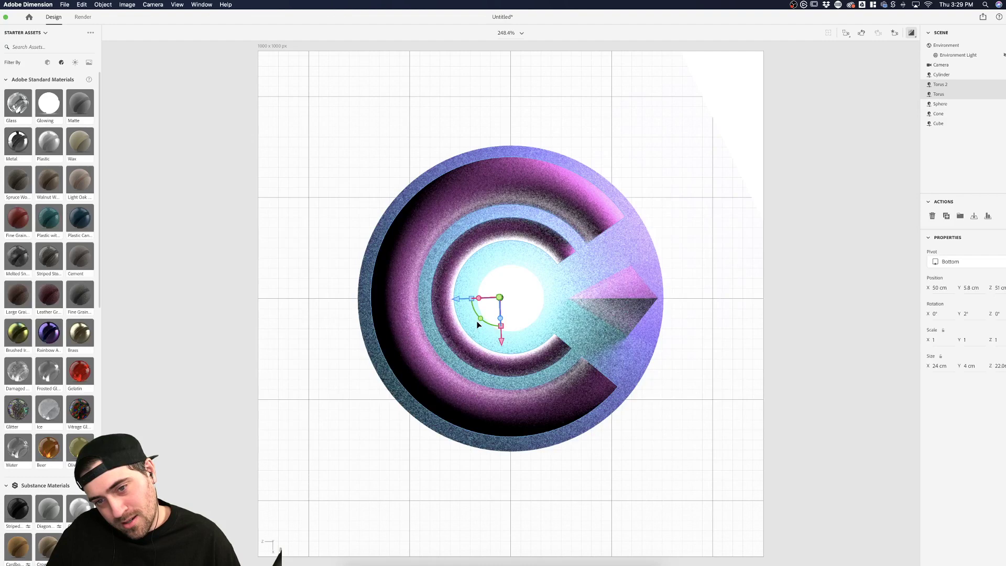
key("ctrl+z")
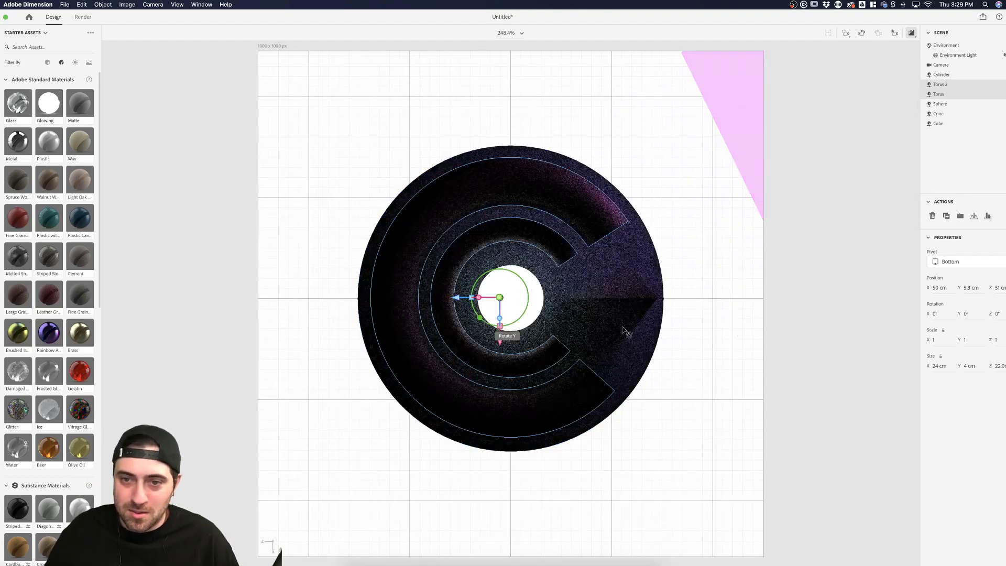
left_click(826, 322)
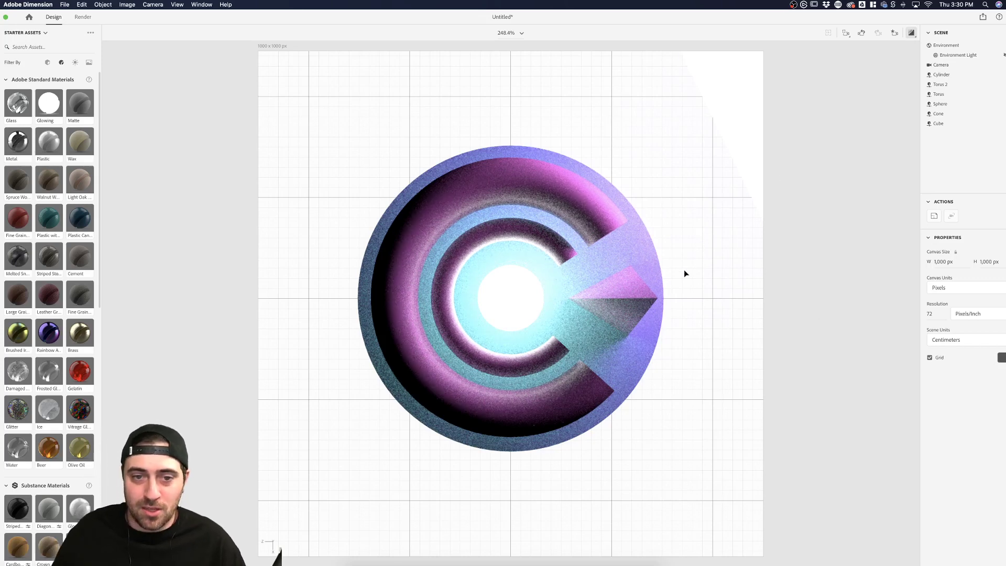
left_click(592, 216)
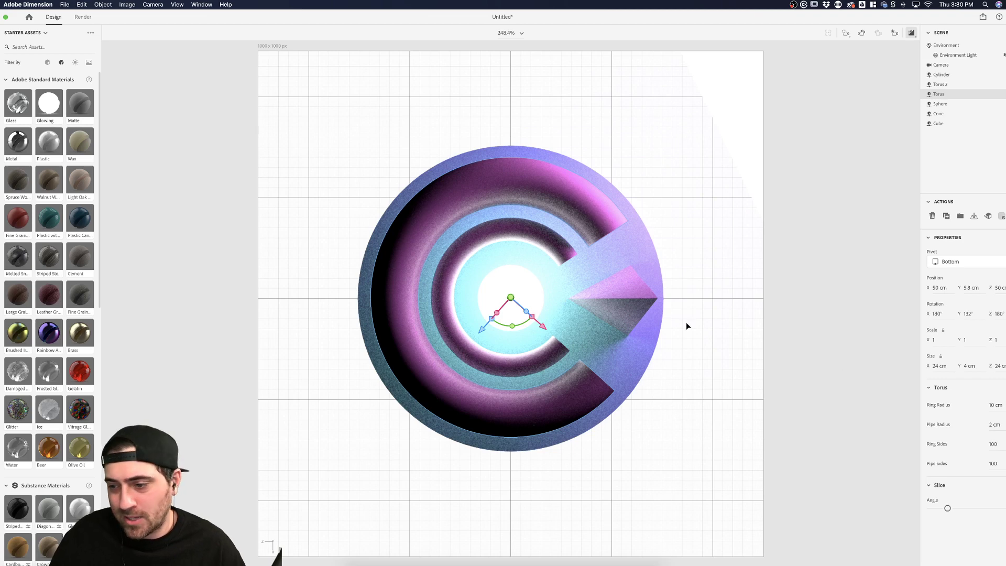
left_click(643, 351)
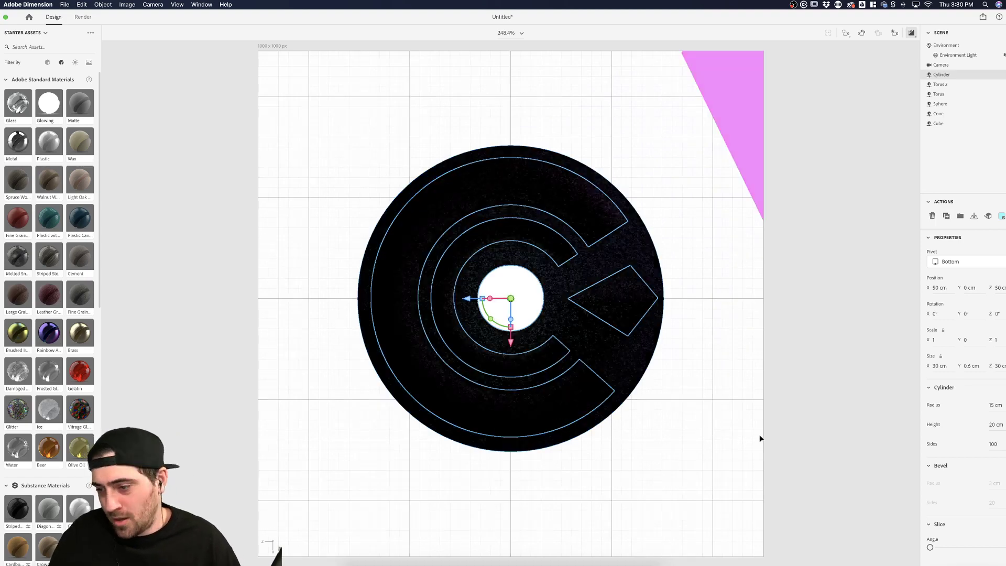
- Turn off the render preview and set the outer torus's pipe radius to 1 cm
left_click(911, 33)
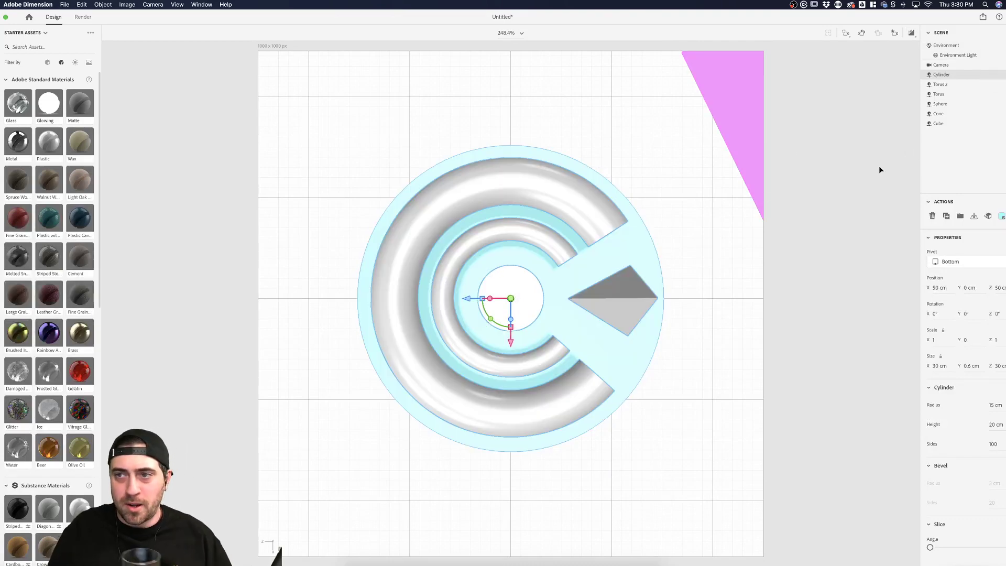
left_click(524, 391)
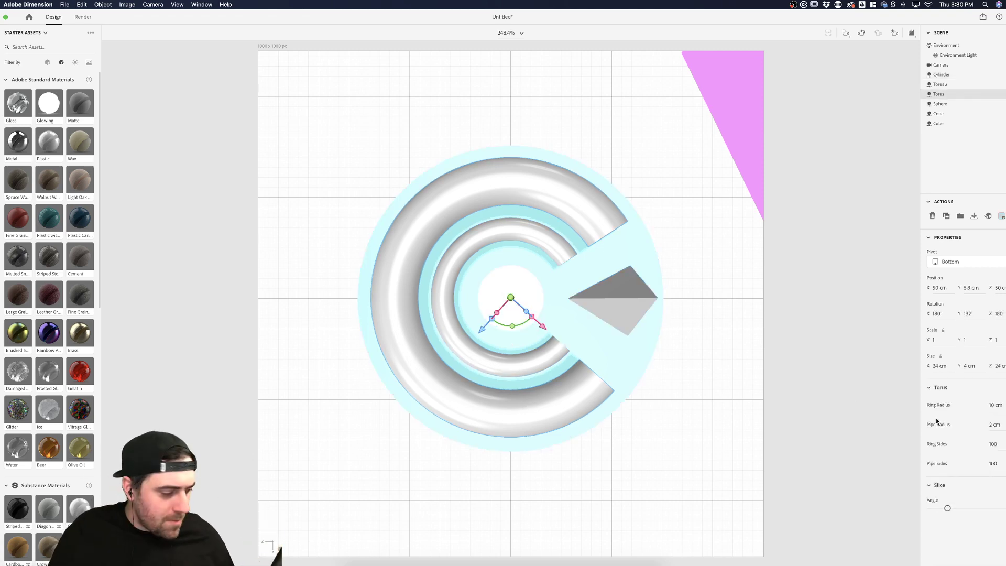
mouse_move(996, 427)
left_mouse_down()
mouse_move(975, 427)
mouse_move(996, 427)
left_mouse_up()
left_click(995, 425)
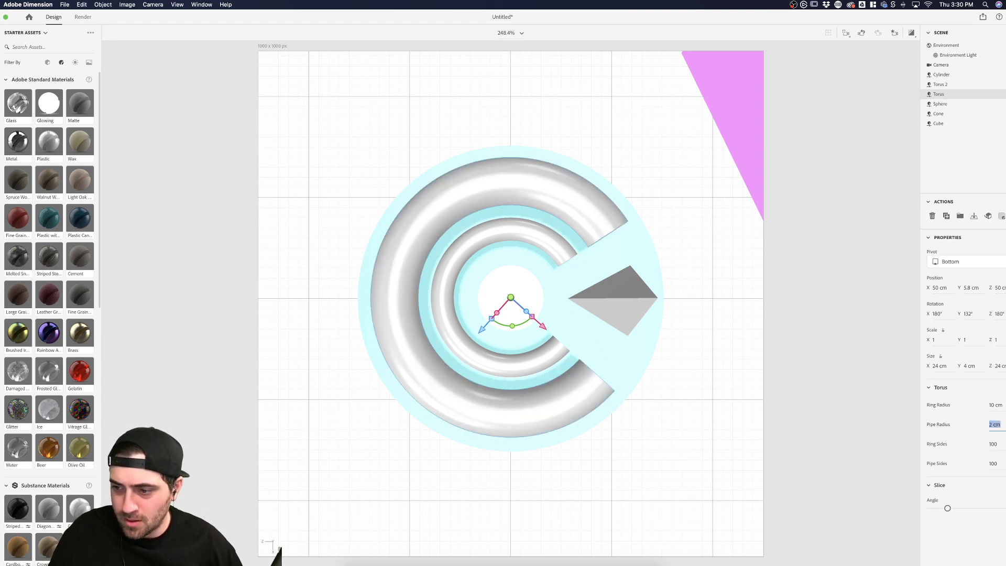
type("1")
key("Return")
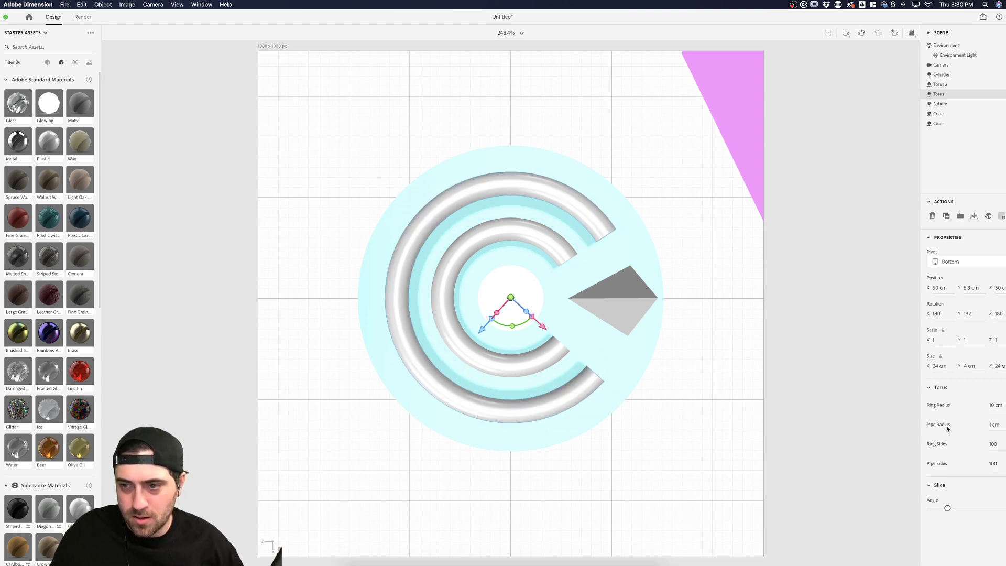
- Set the outer torus's pipe radius to 1.5 cm and preview the render with the environment light hidden
left_click(998, 425)
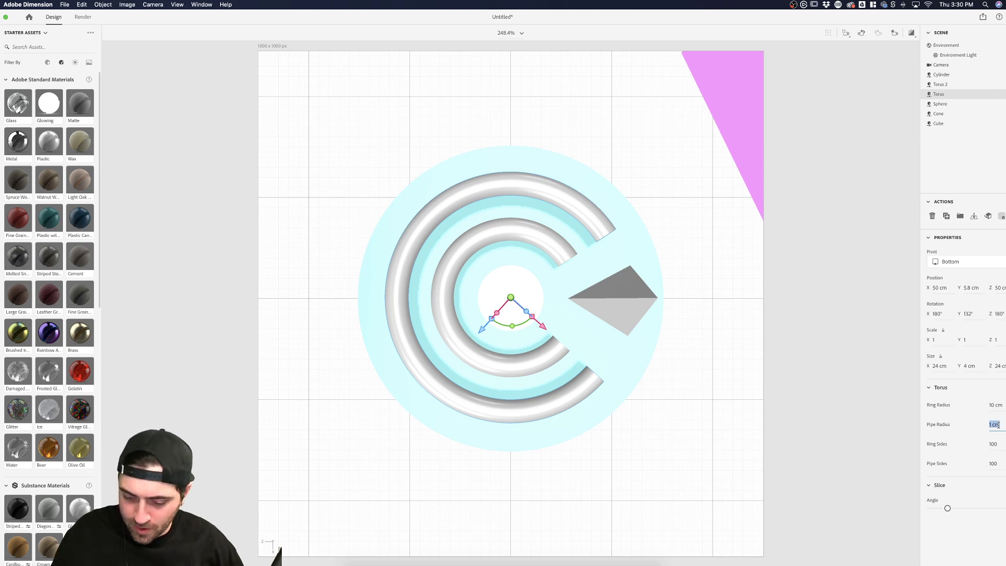
type("1.5")
key("Return")
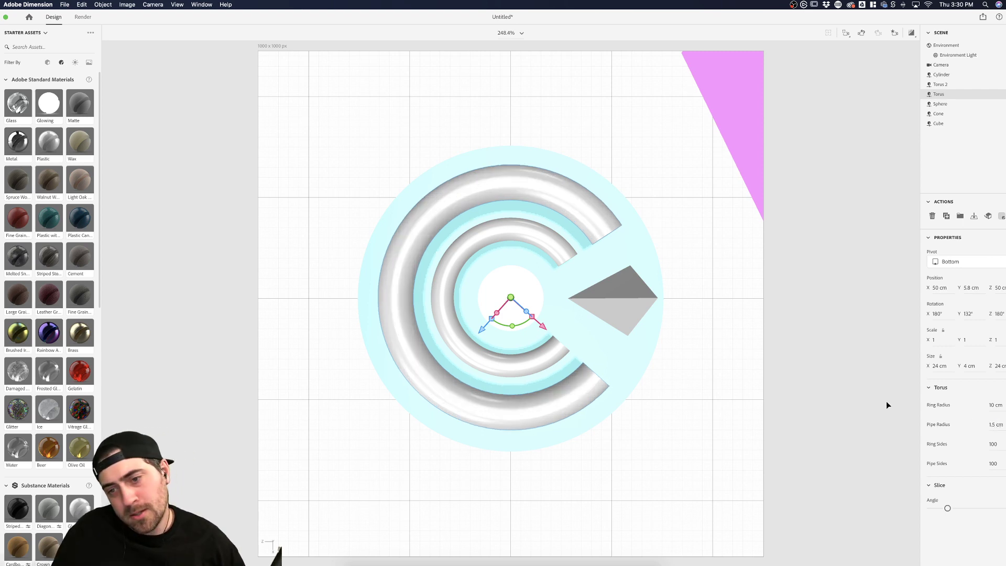
left_click(855, 396)
left_click(912, 32)
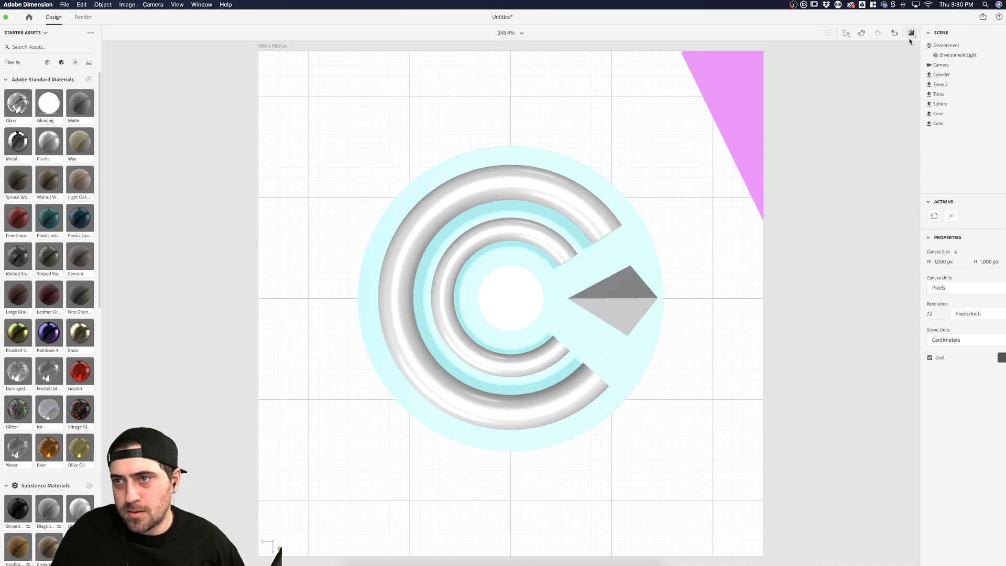
left_click(1000, 58)
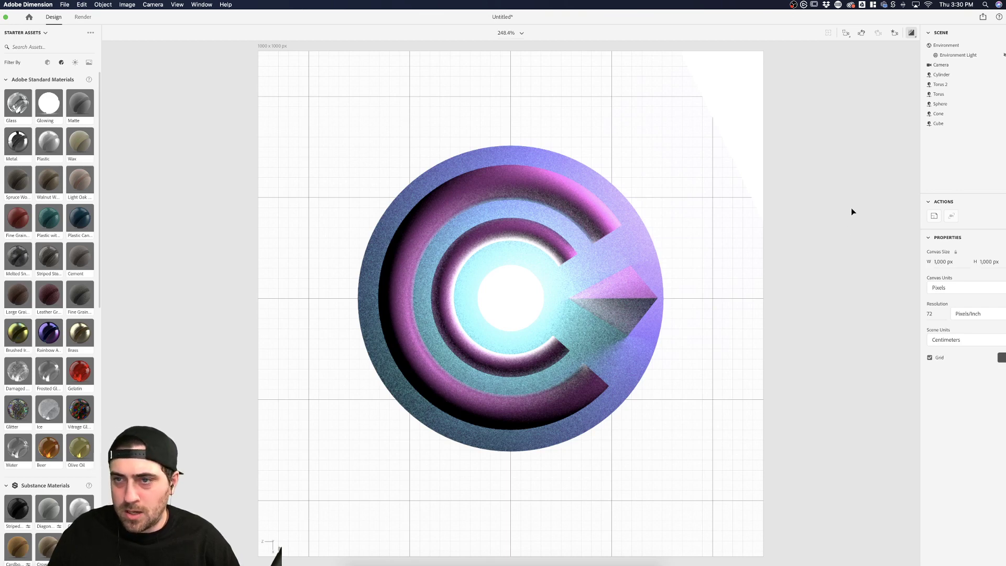
- Set the outer torus's pipe radius to 1.7 cm
left_click(593, 224)
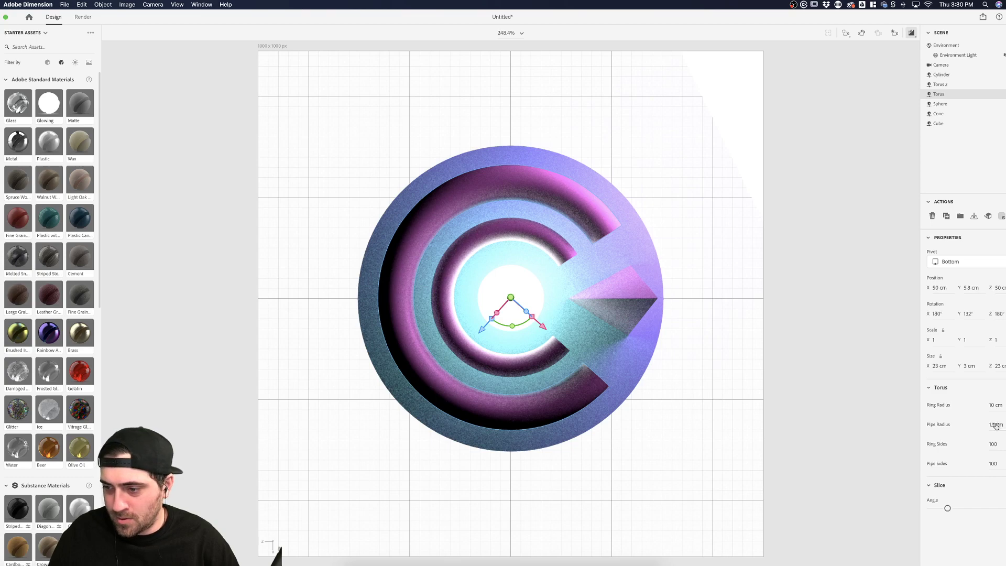
left_click(996, 425)
type("1")
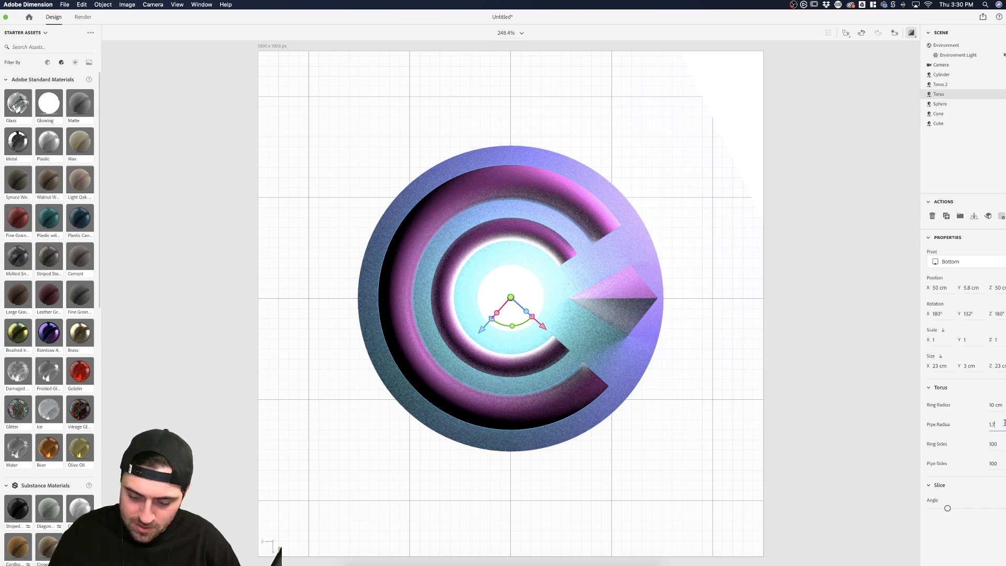
type(".7")
key("Return")
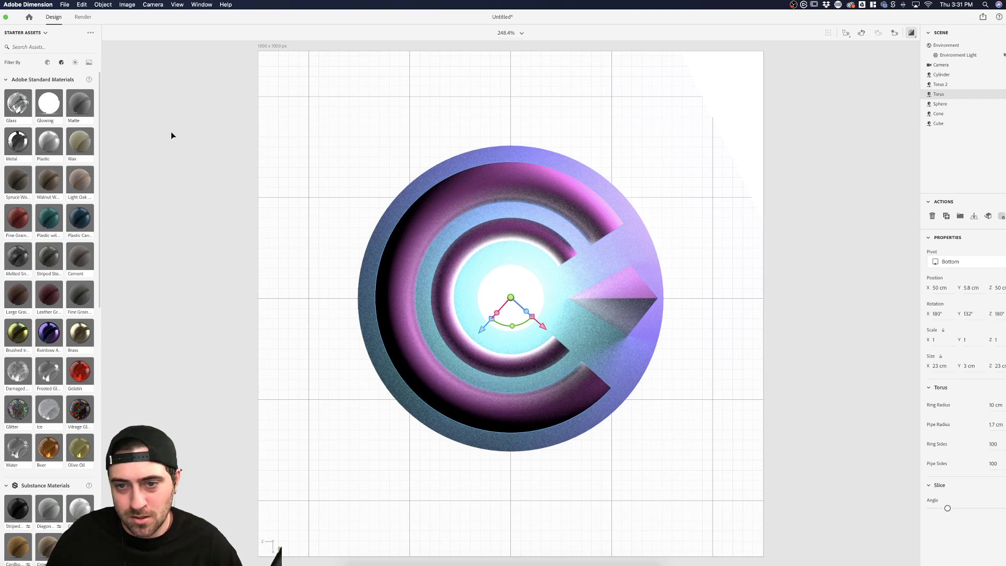
- Filter the starter assets to lights, and turn the environment light on and the render preview off
left_click(801, 283)
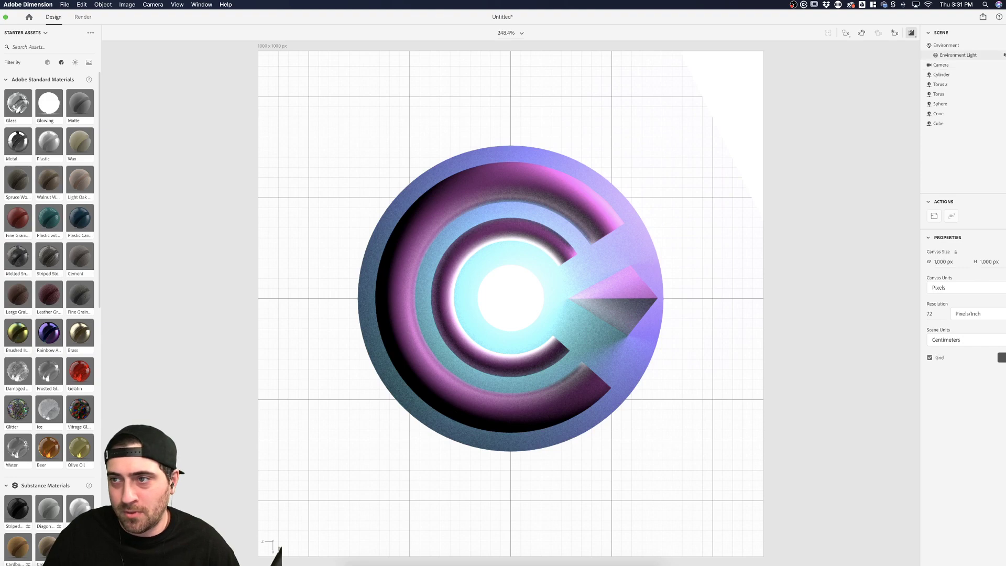
left_click(1004, 56)
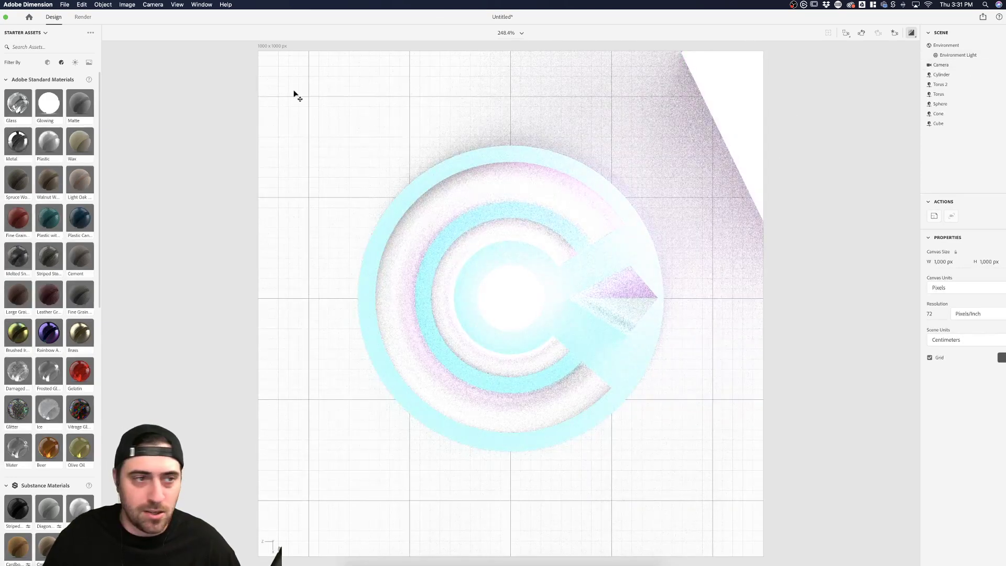
left_click(75, 62)
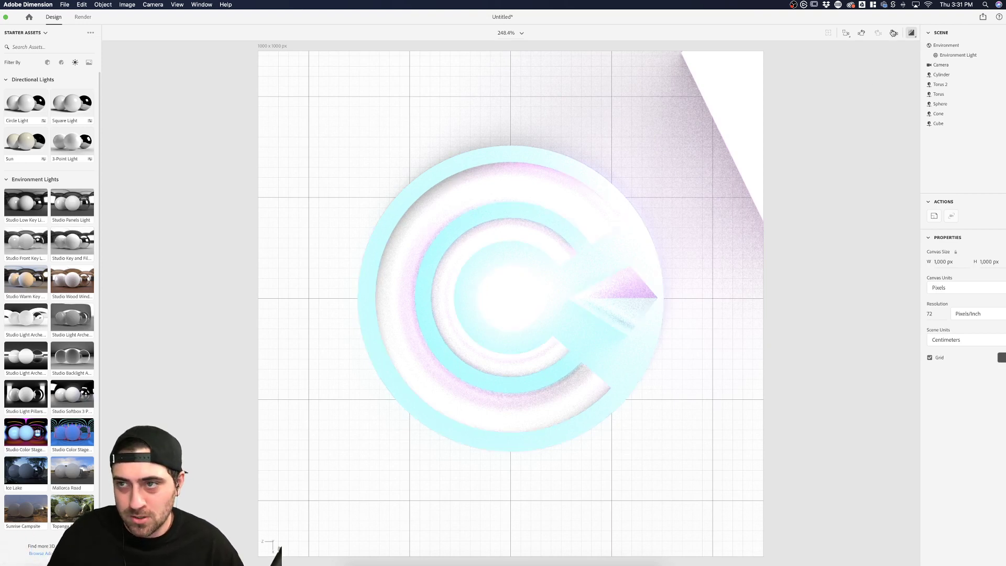
left_click(911, 32)
left_click(685, 206)
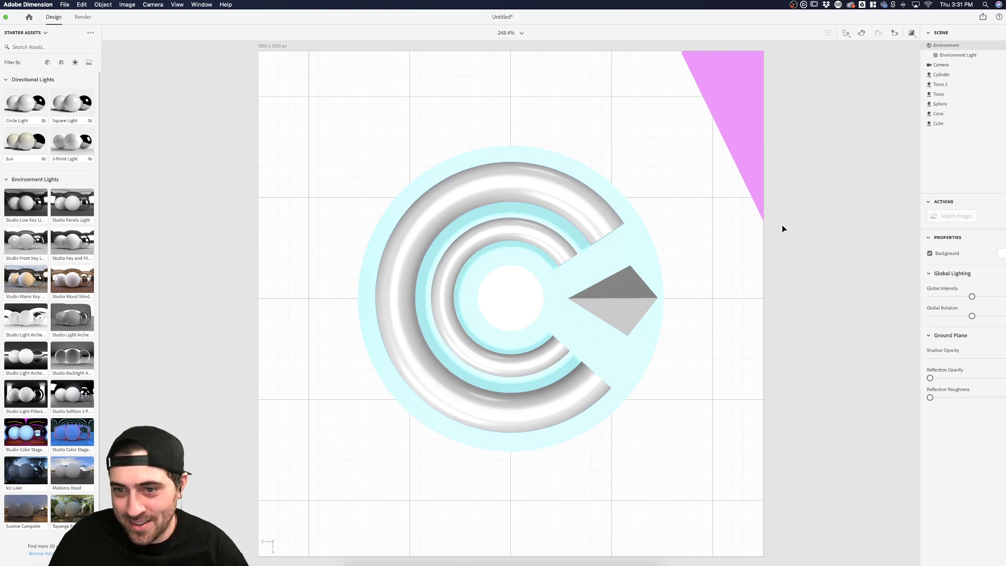
left_click(750, 152)
left_click_drag(742, 162, 829, 206)
left_click(688, 335)
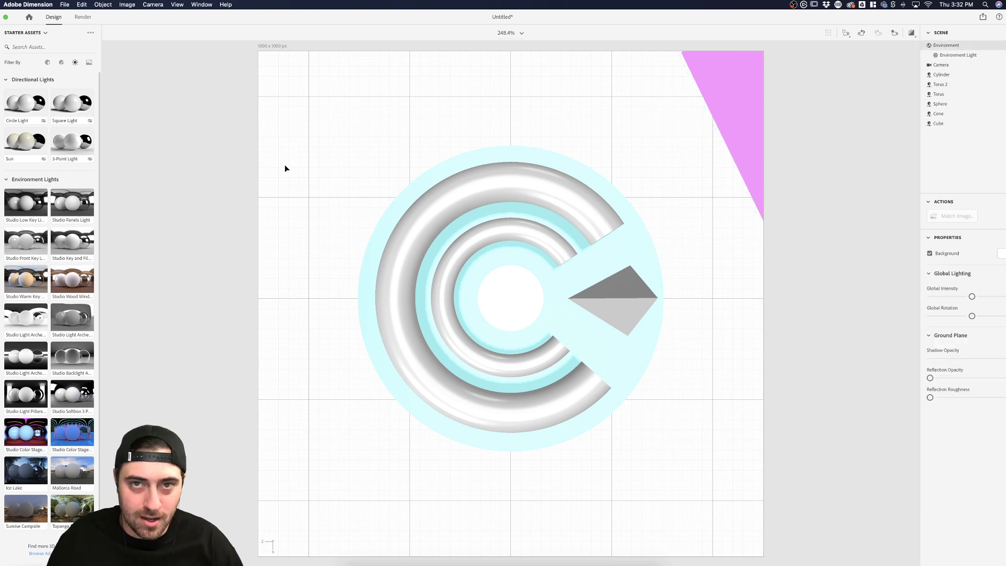
- Save the scene as CProper in the Dimension folder
key("super+s")
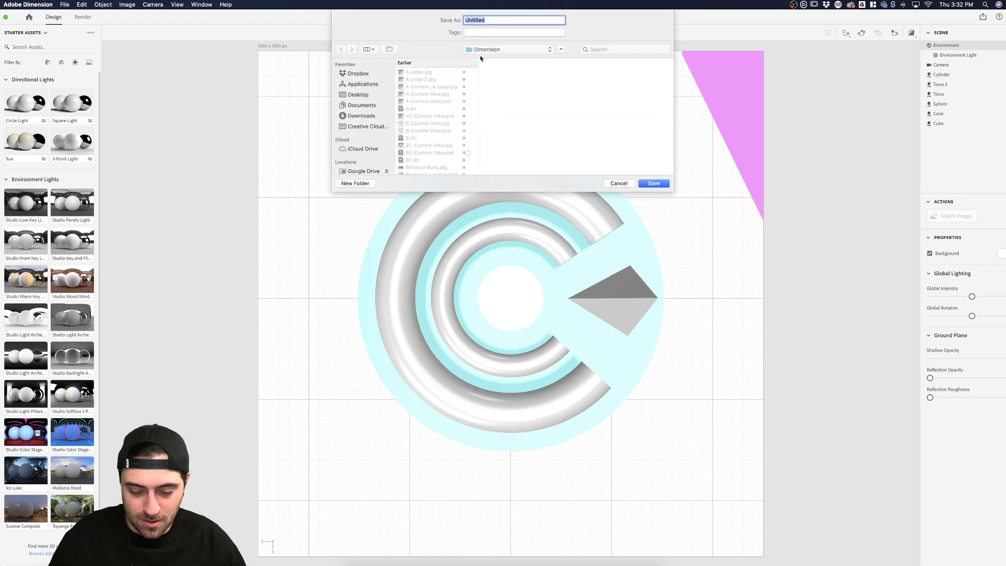
type("C")
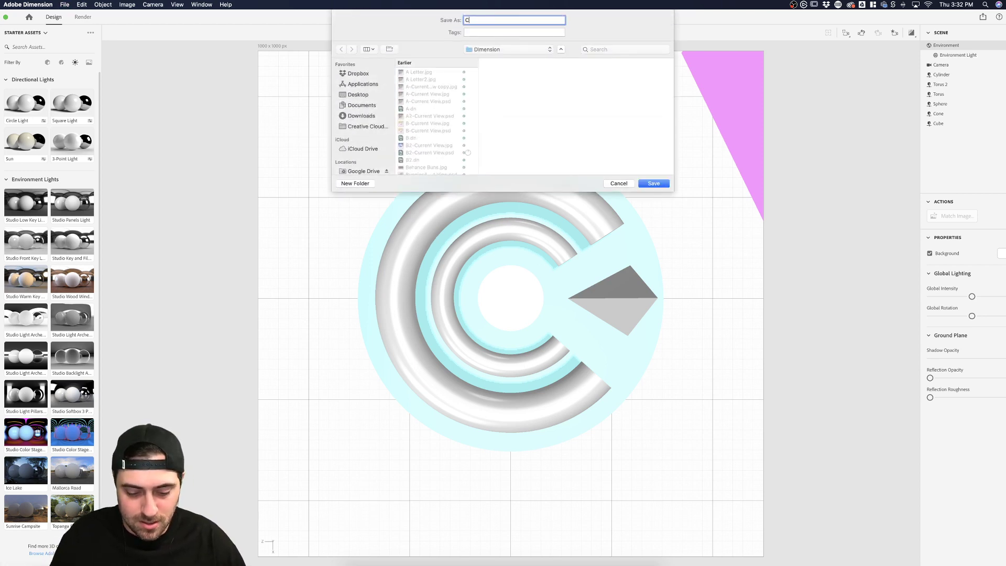
type("Proper")
left_click(659, 184)
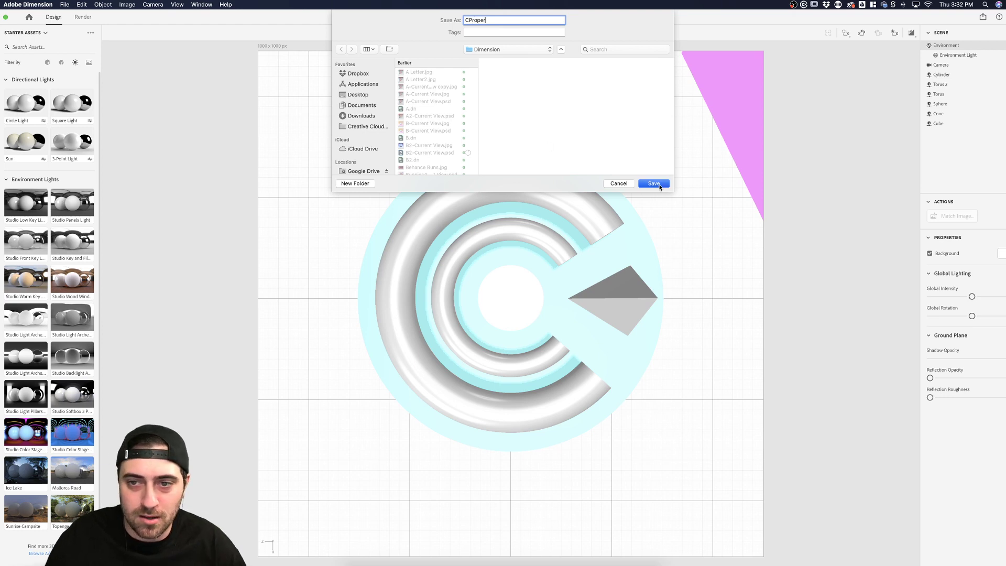
- Briefly preview the render and delete the cone from the gap in the rings
left_click(911, 35)
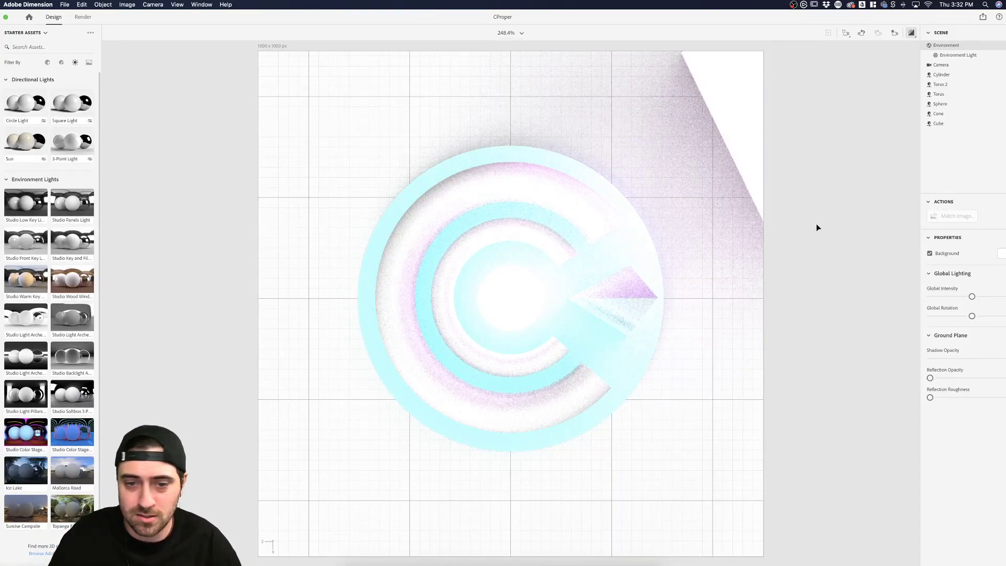
left_click(913, 32)
left_click(644, 293)
left_click_drag(645, 293, 648, 296)
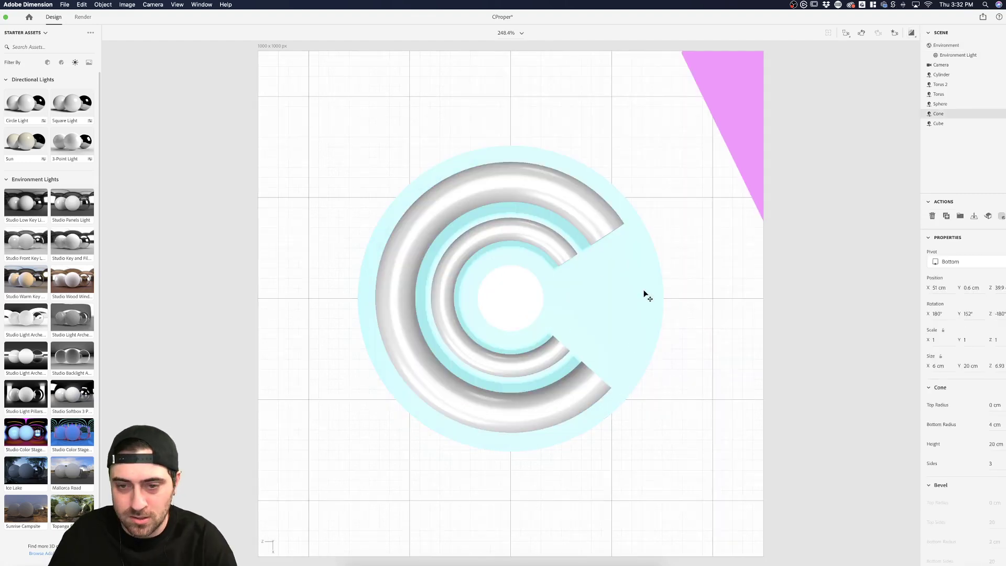
key("Delete")
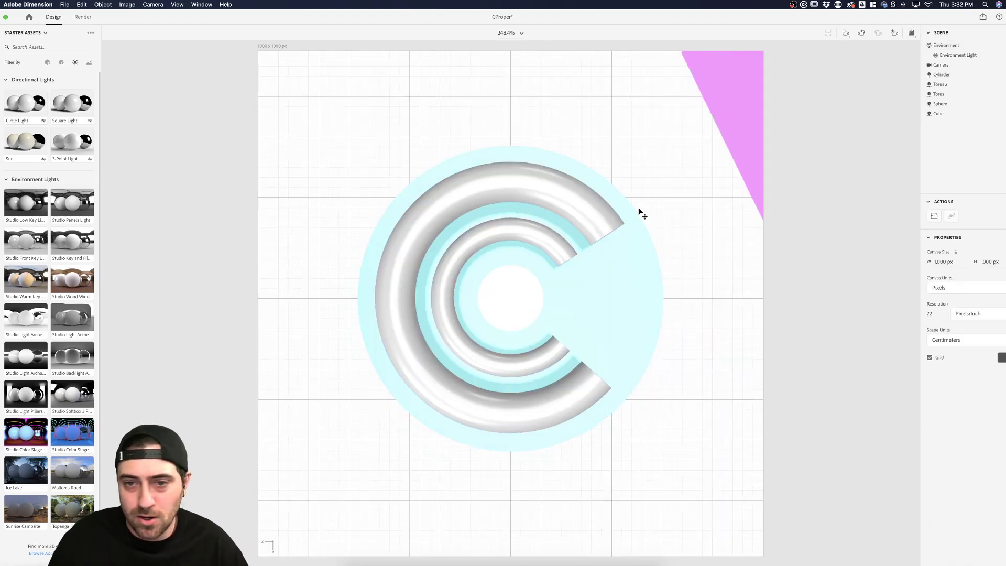
- Filter the starter assets to materials and clear the inner torus selection
left_click(567, 256)
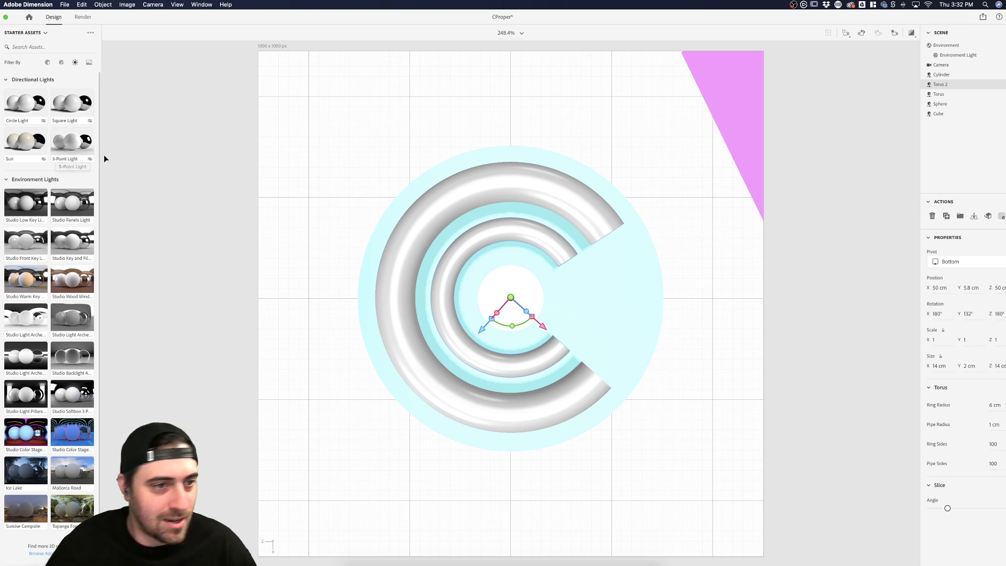
left_click(132, 161)
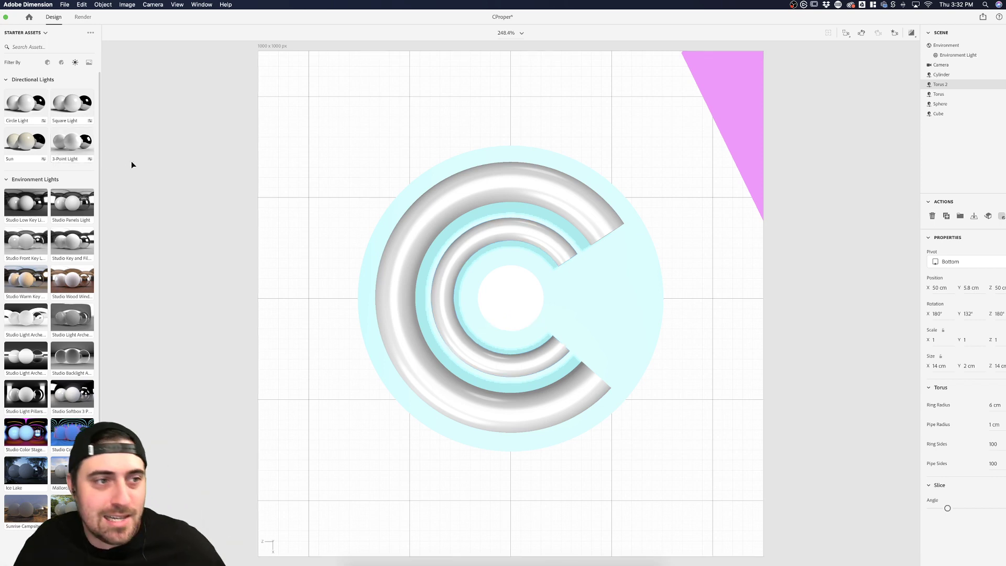
left_click(61, 63)
left_click(266, 167)
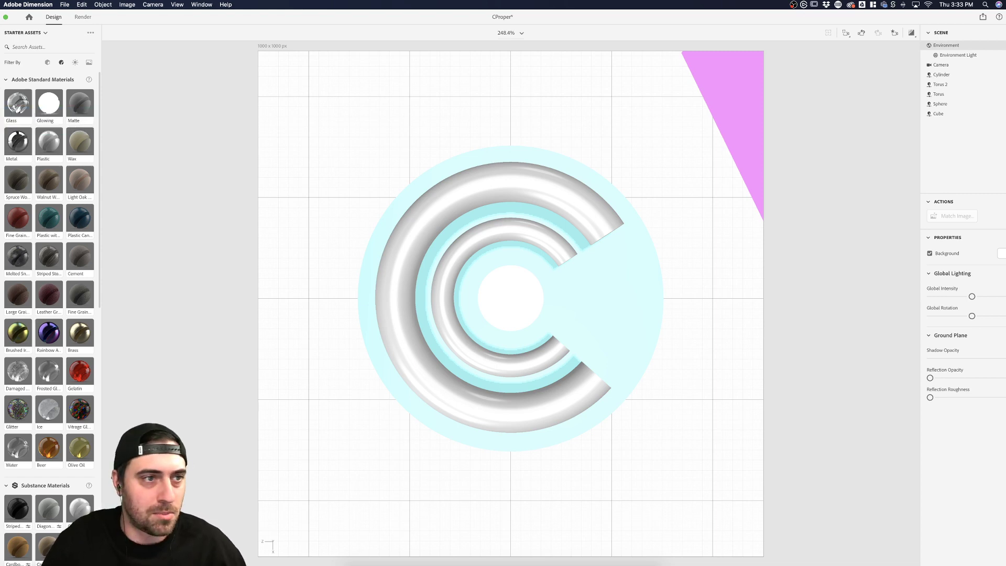
- Duplicate the inner torus, reduce the copy's slice angle to a full ring, and apply the Glass material to it
left_click(527, 242)
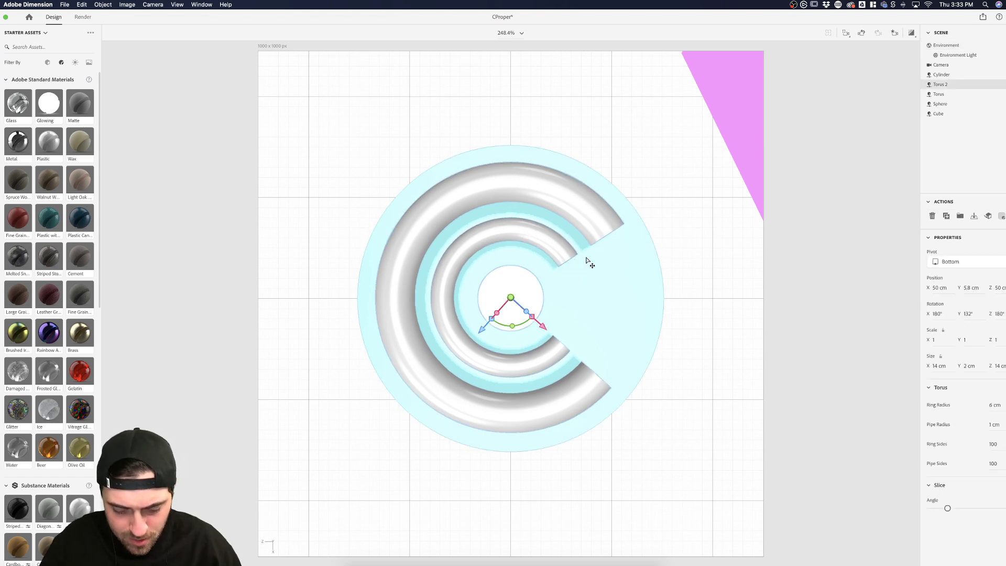
key("super+d")
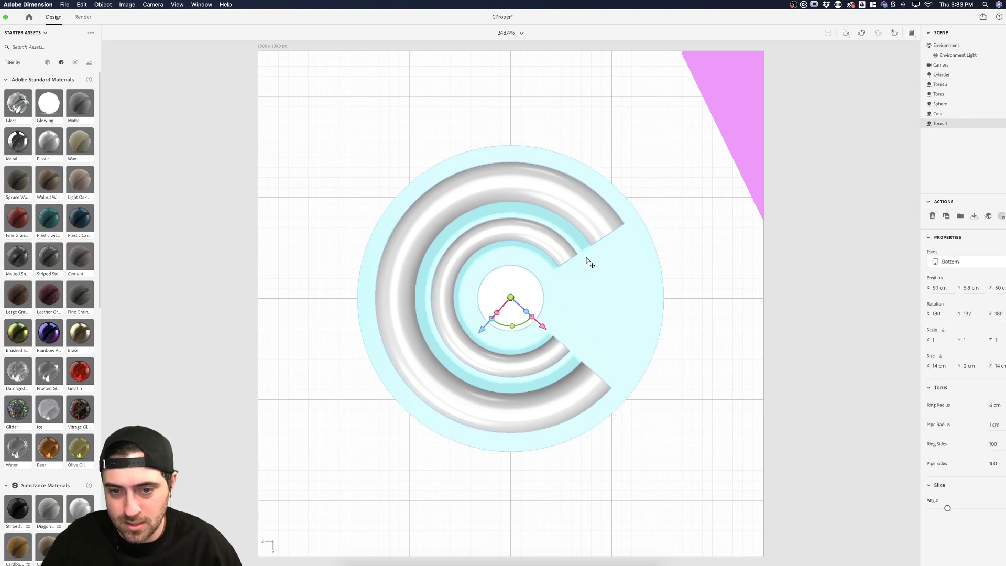
left_click_drag(948, 508, 931, 508)
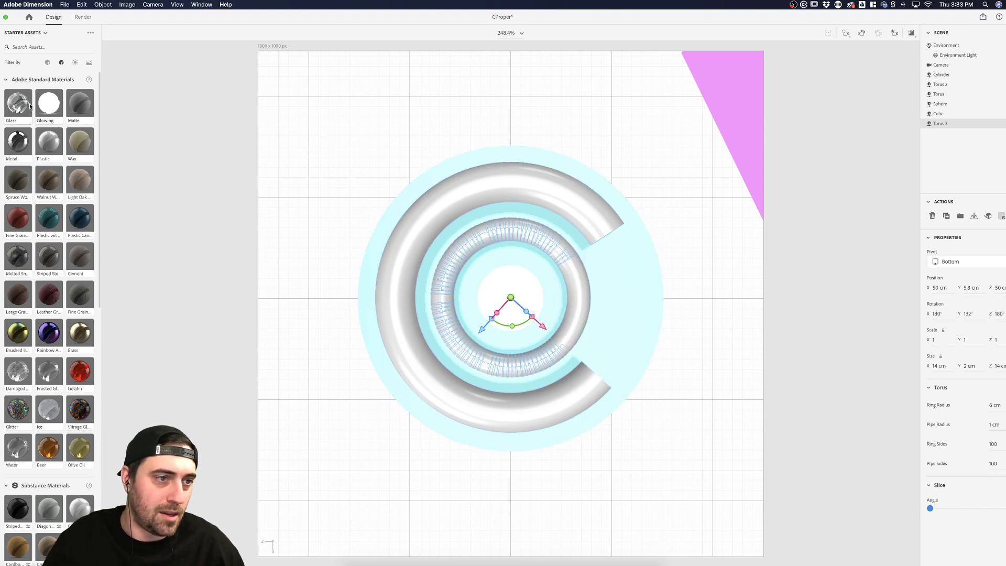
left_click_drag(18, 103, 580, 289)
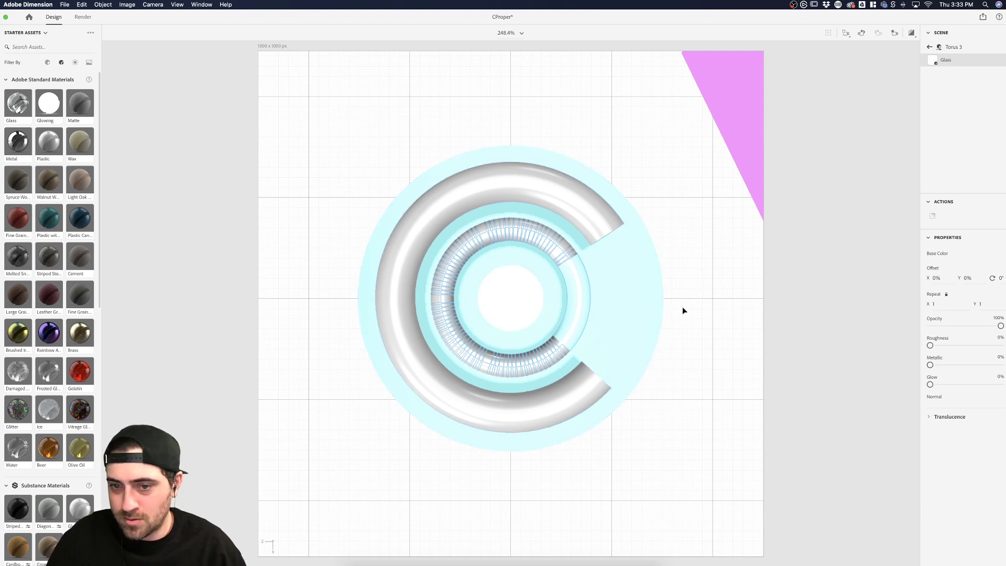
- Slice the glass torus to a short segment and rotate it to about 57° in Y to fill the inner ring's gap
left_click(586, 302)
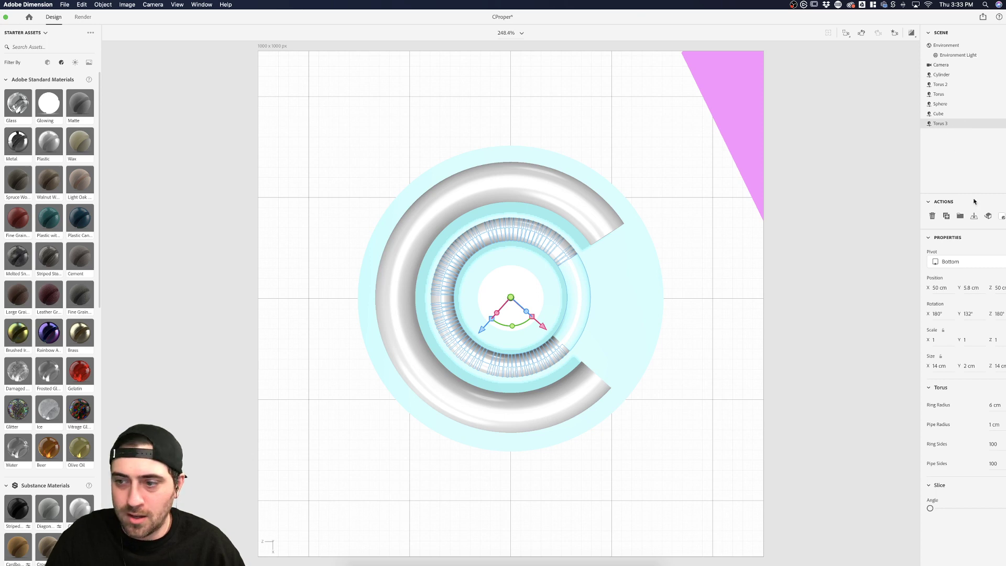
left_click_drag(930, 508, 992, 506)
left_click_drag(512, 326, 545, 296)
mouse_move(991, 509)
left_mouse_down()
mouse_move(982, 508)
mouse_move(995, 509)
left_mouse_up()
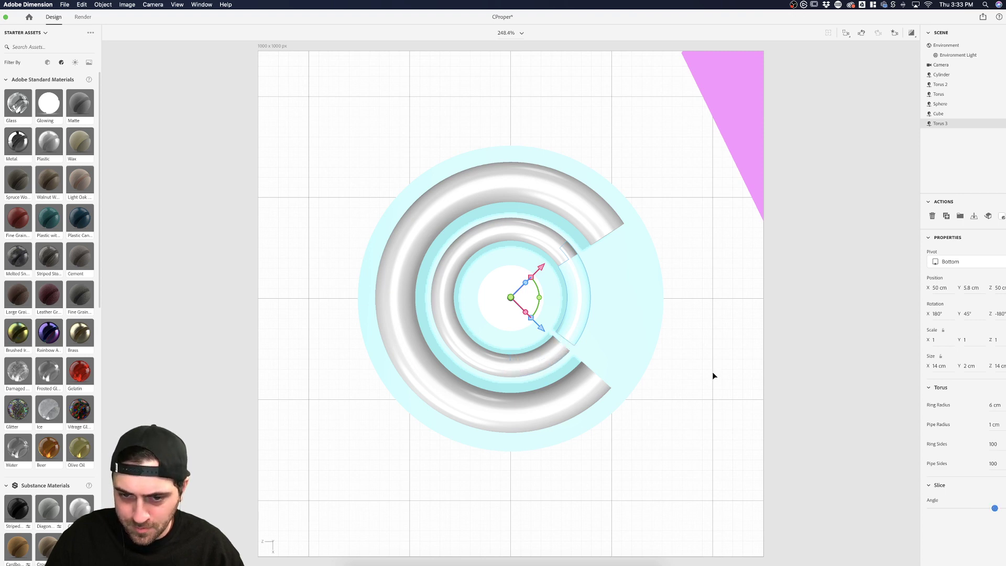
left_click_drag(540, 298, 539, 302)
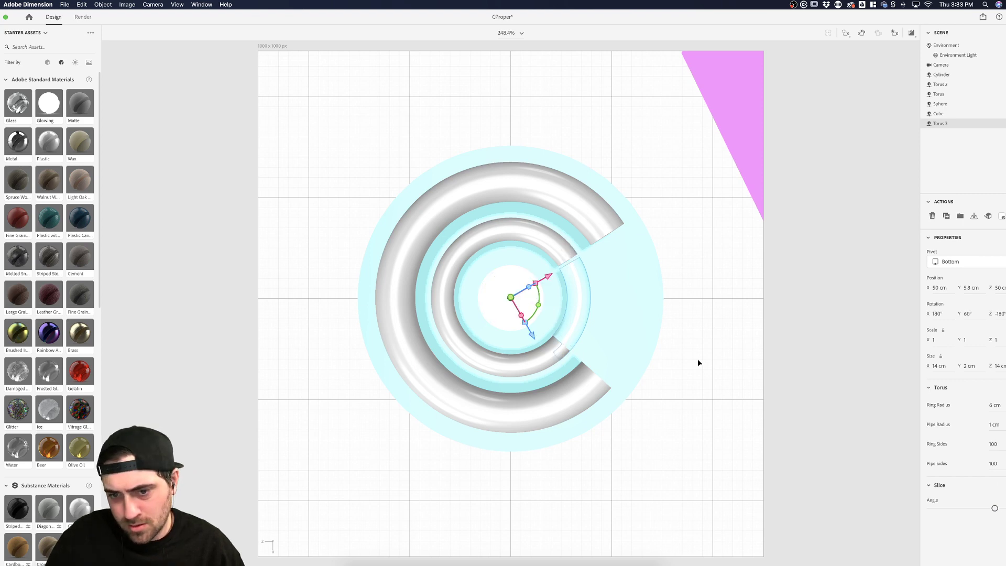
left_click_drag(540, 308, 540, 306)
left_click_drag(996, 511, 997, 511)
left_click_drag(539, 303, 539, 304)
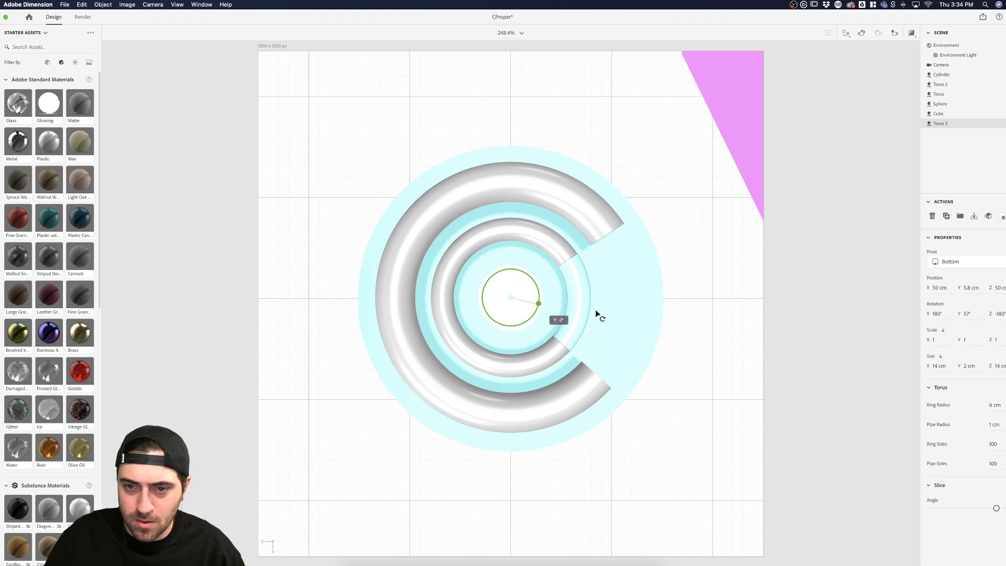
- Preview the render with the environment light hidden
left_click(833, 311)
left_click(912, 32)
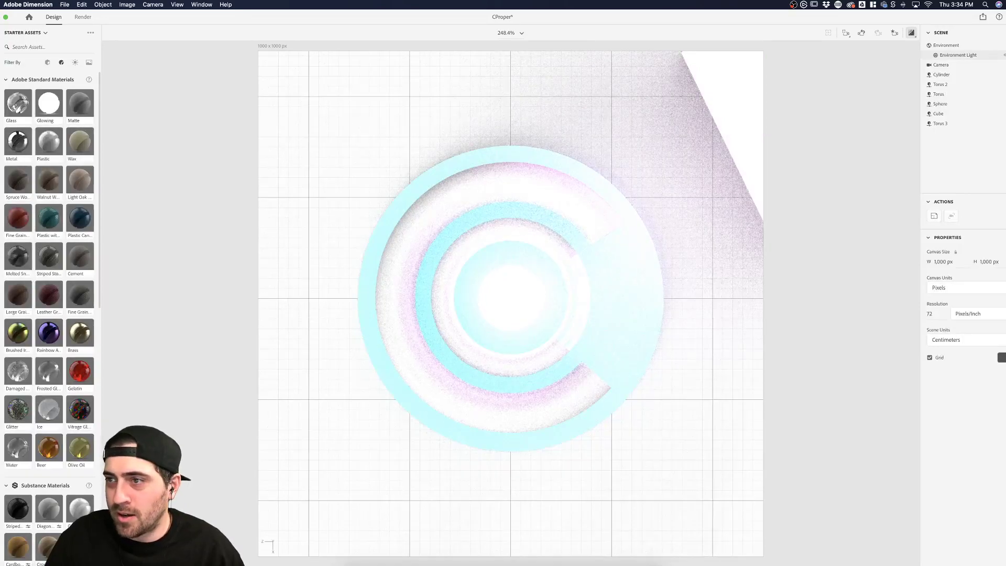
left_click(1004, 55)
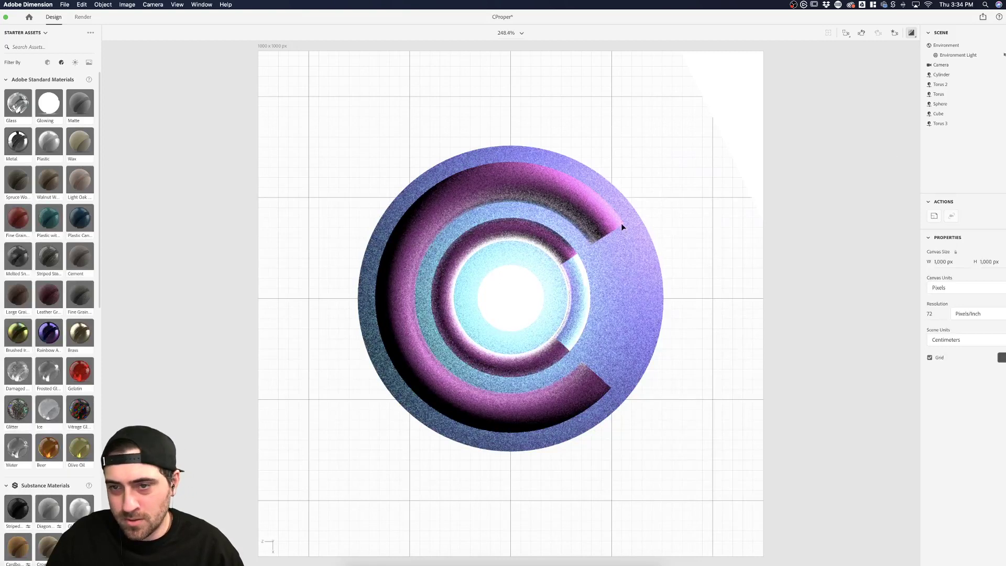
- Check the cube's properties, the center sphere's side count and the sphere's Glowing material settings
left_click(748, 128)
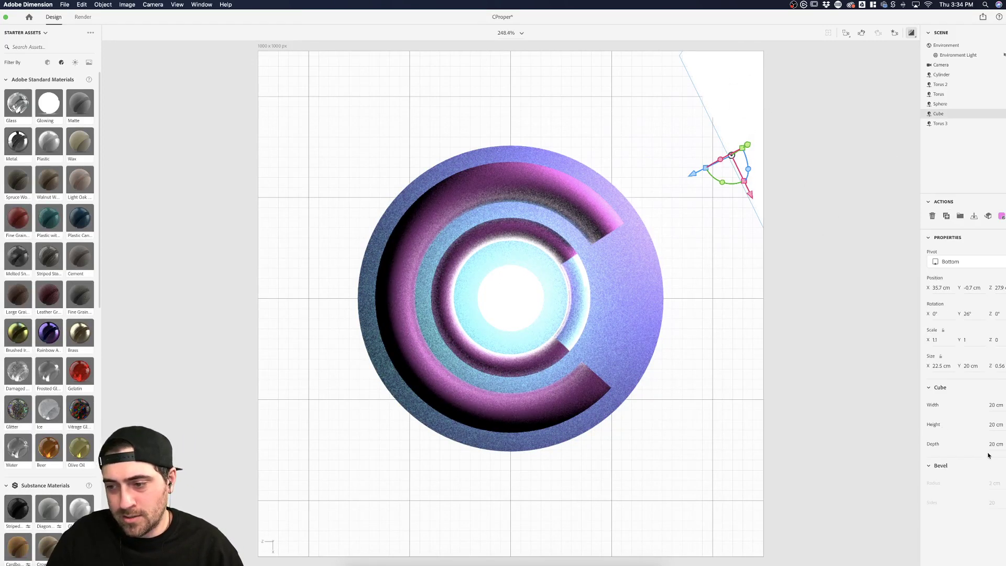
left_click(503, 299)
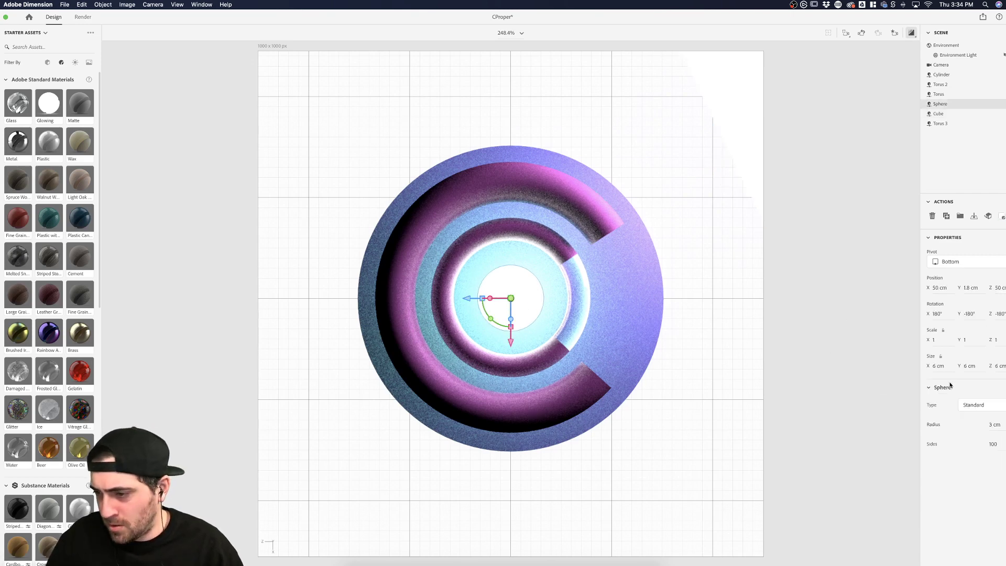
left_click(994, 444)
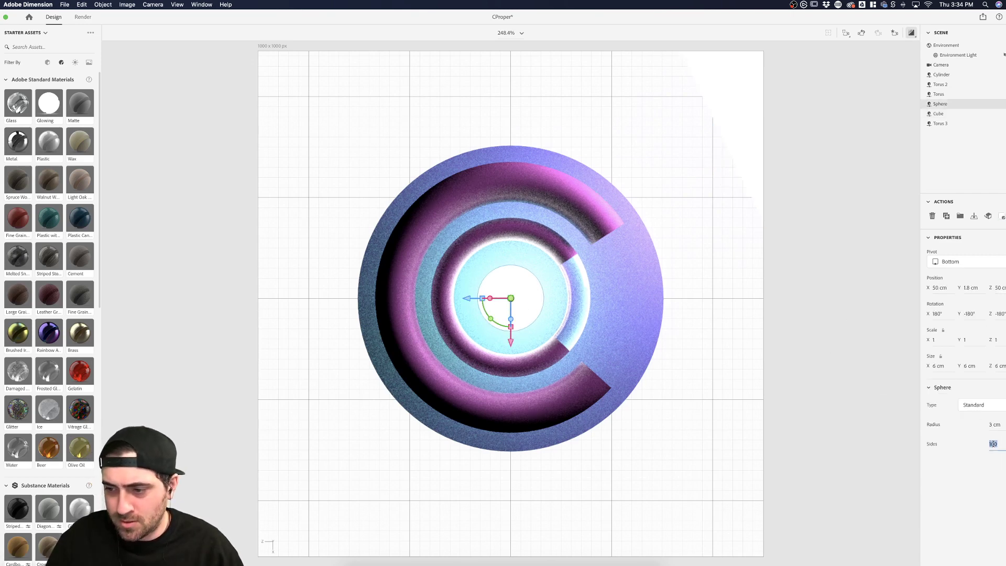
left_click(1002, 217)
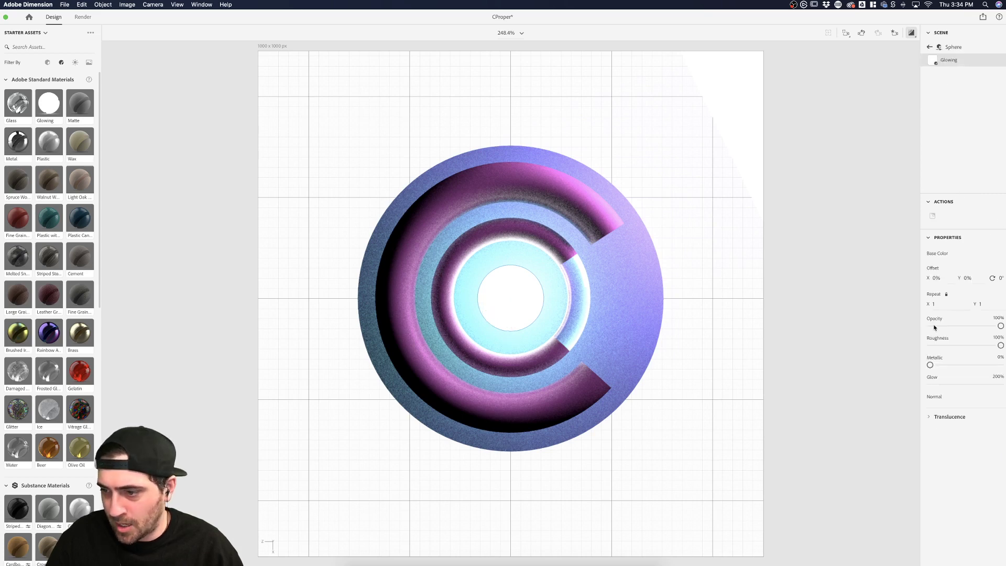
left_click(885, 316)
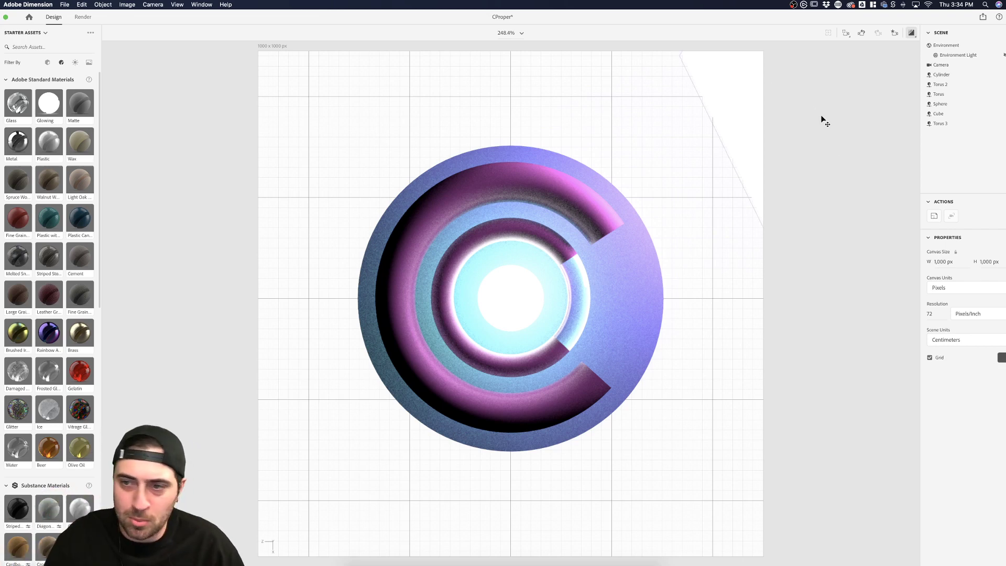
- Try the Damaged Glass material on the torus segment in the inner ring's gap
left_click(612, 227)
left_click(572, 315)
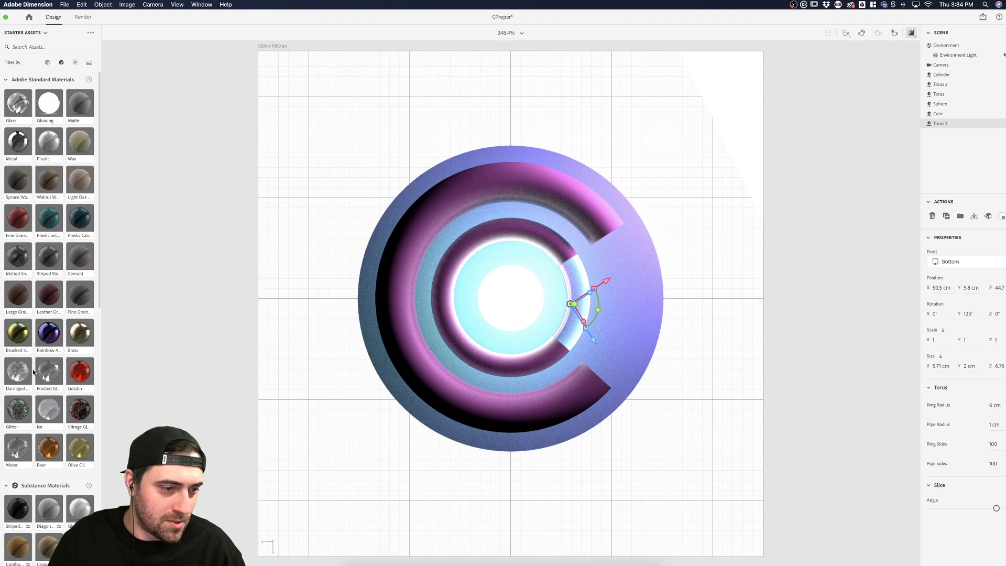
left_click_drag(21, 370, 578, 299)
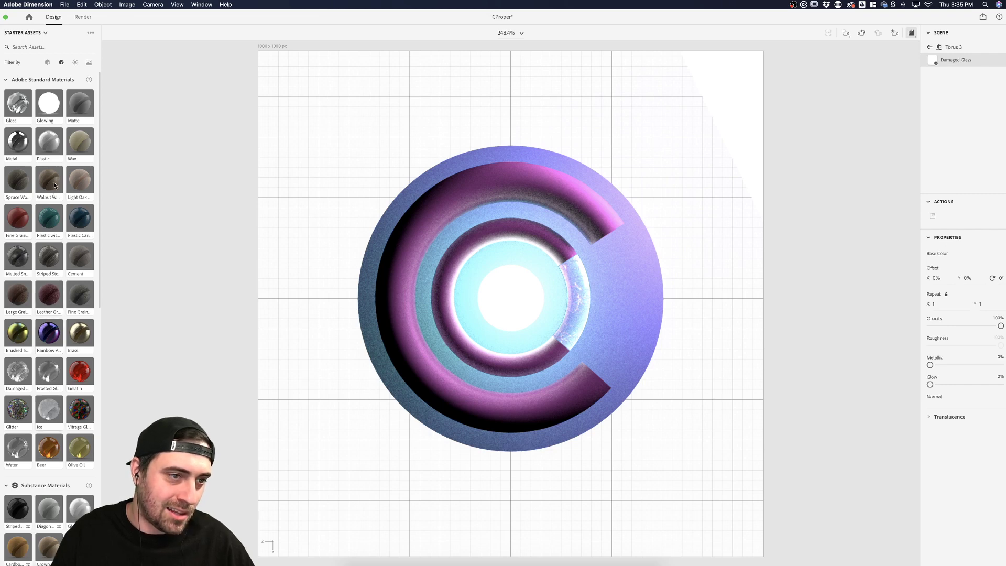
- Try the Gelatin material on the torus segment and set its base color to a muted blue, RGB 65, 90, 128
left_click_drag(80, 373, 572, 306)
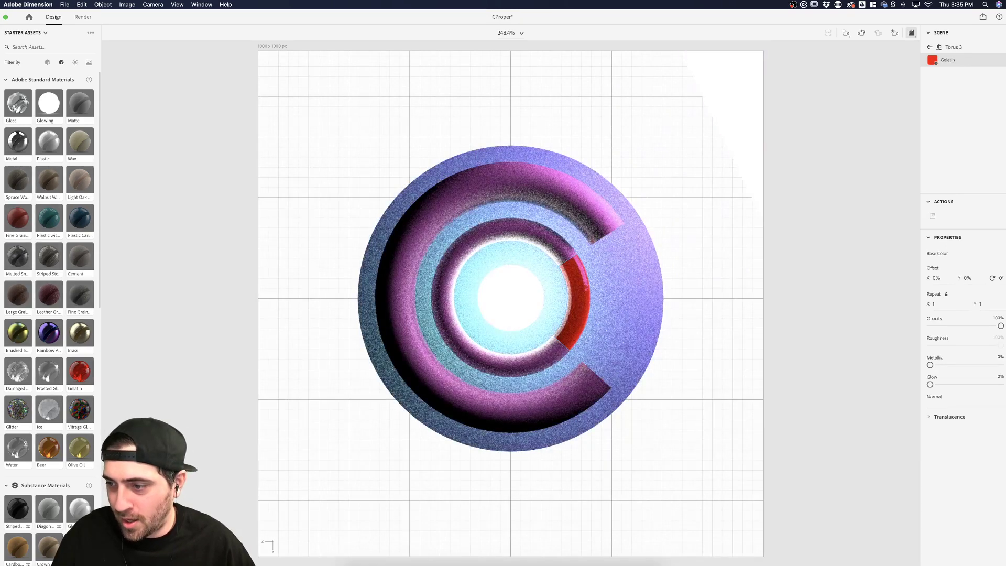
left_click(1003, 254)
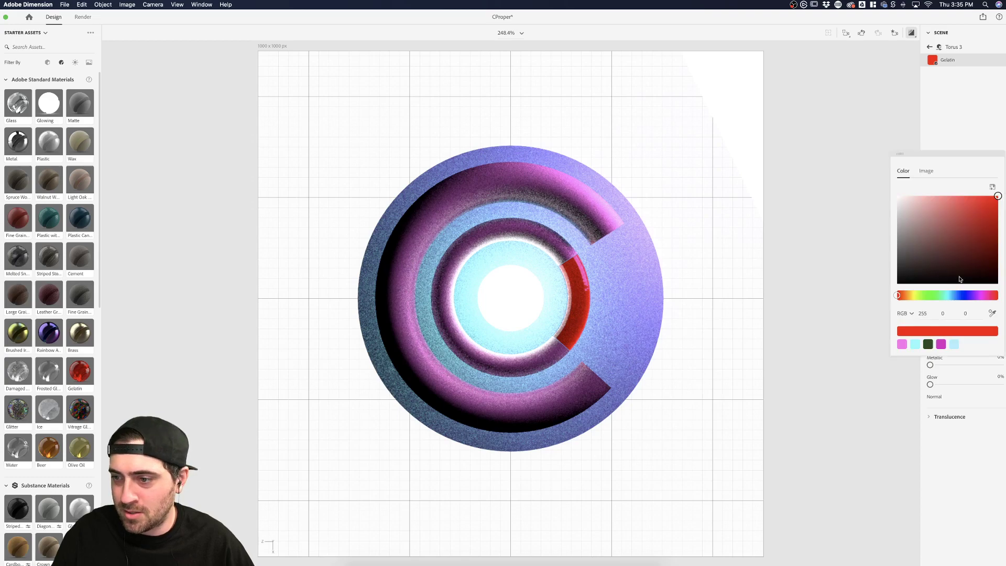
left_click(980, 296)
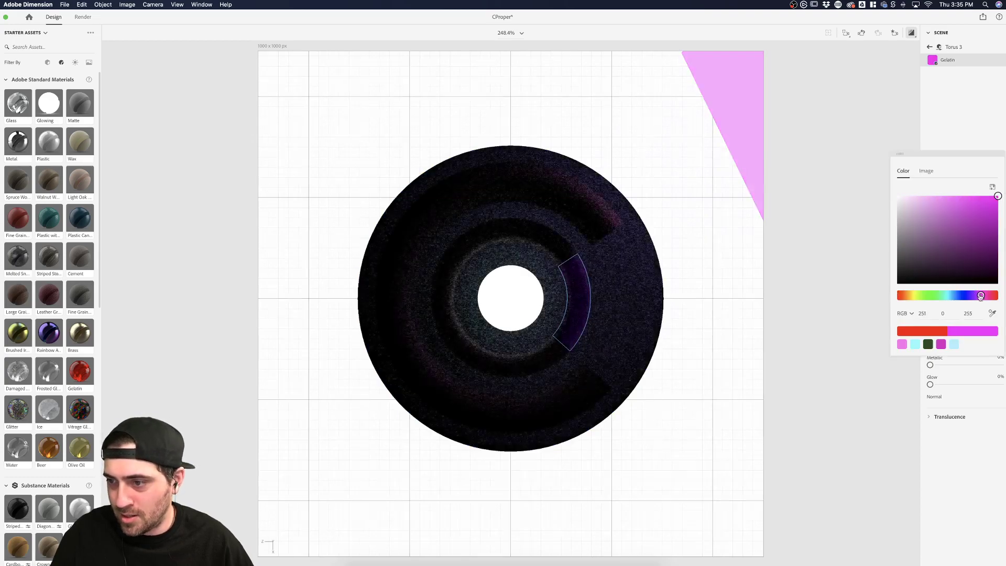
left_click(959, 295)
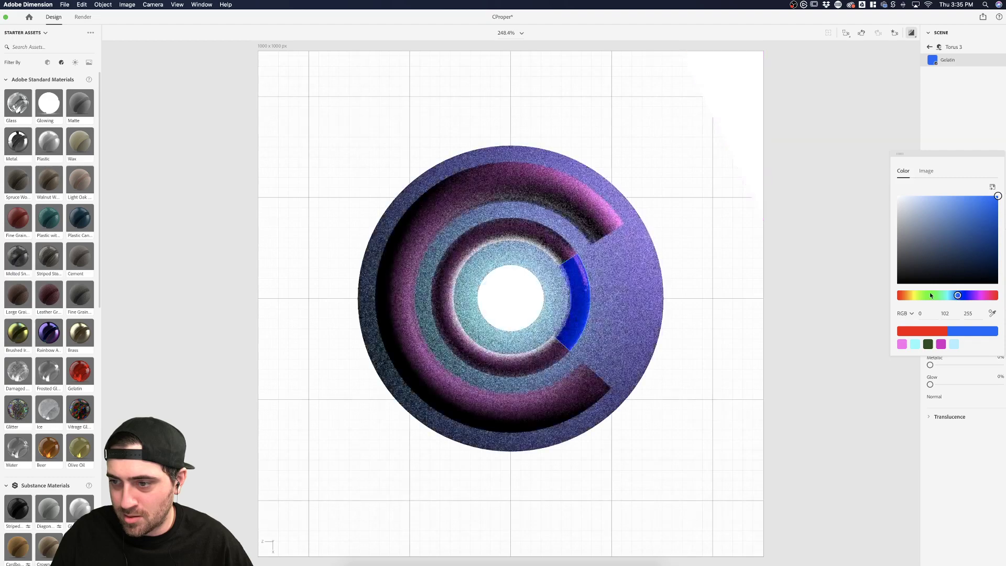
left_click(972, 143)
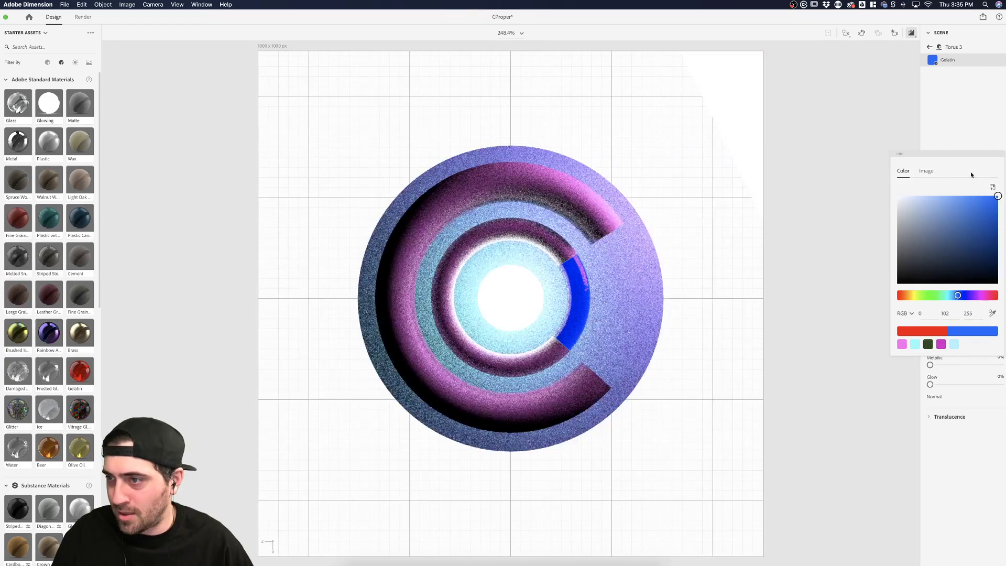
left_click(1005, 256)
left_click_drag(961, 222, 946, 239)
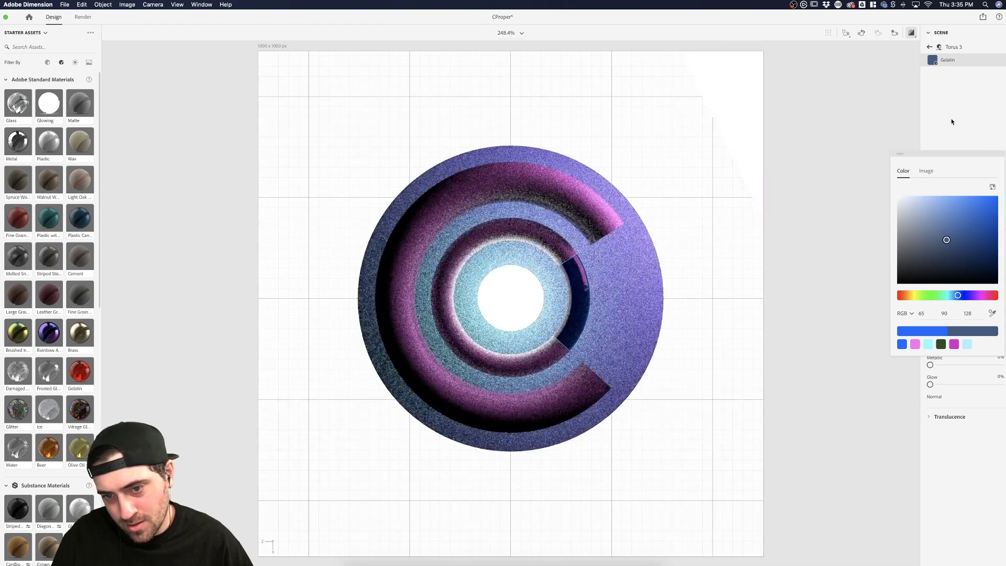
left_click(915, 108)
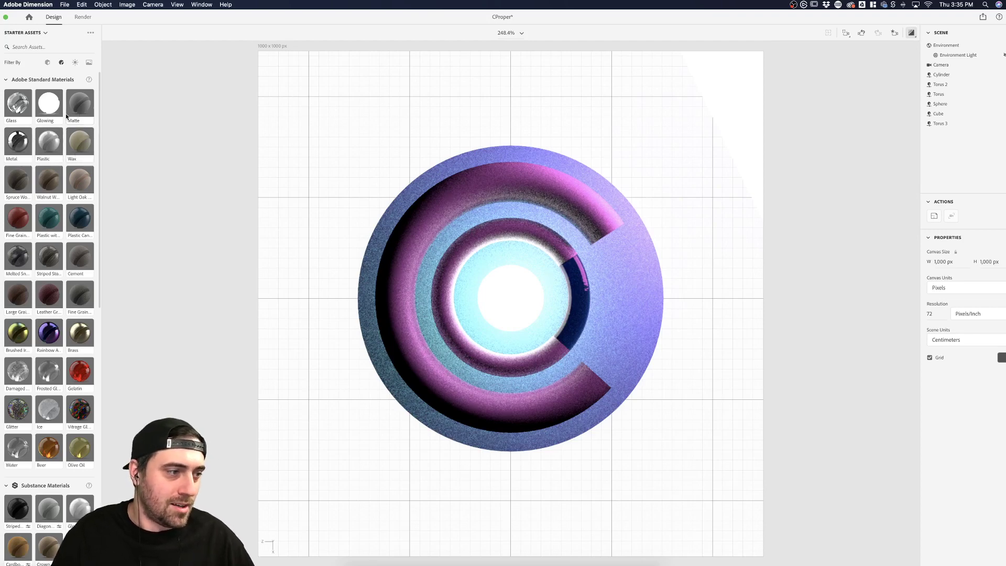
- Apply the standard Glass material to the torus segment in the inner ring's gap and select the segment
left_click_drag(26, 103, 573, 313)
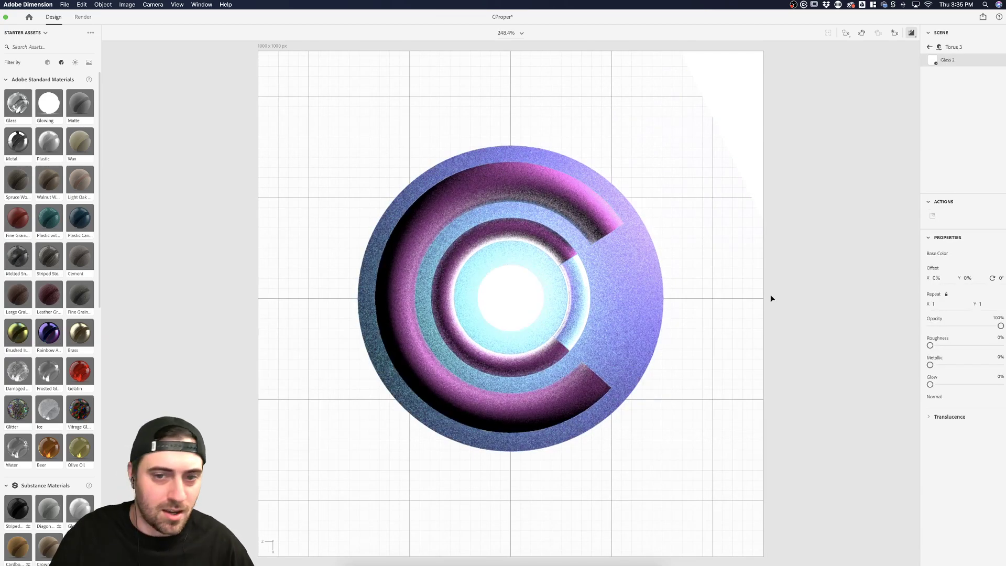
left_click(581, 278)
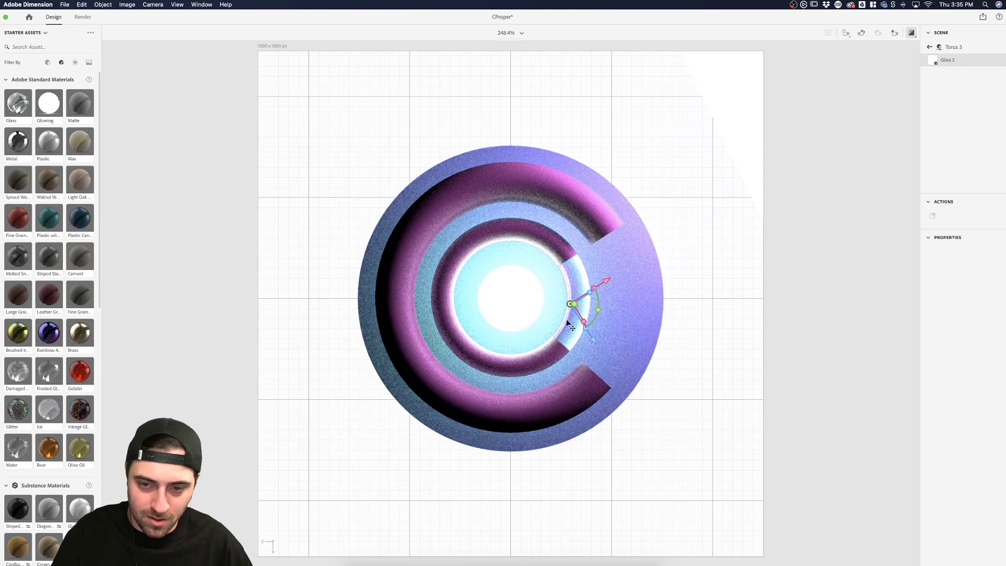
- Duplicate the outer sliced ring and rotate the copy to 27° about the Y axis
left_click(591, 222)
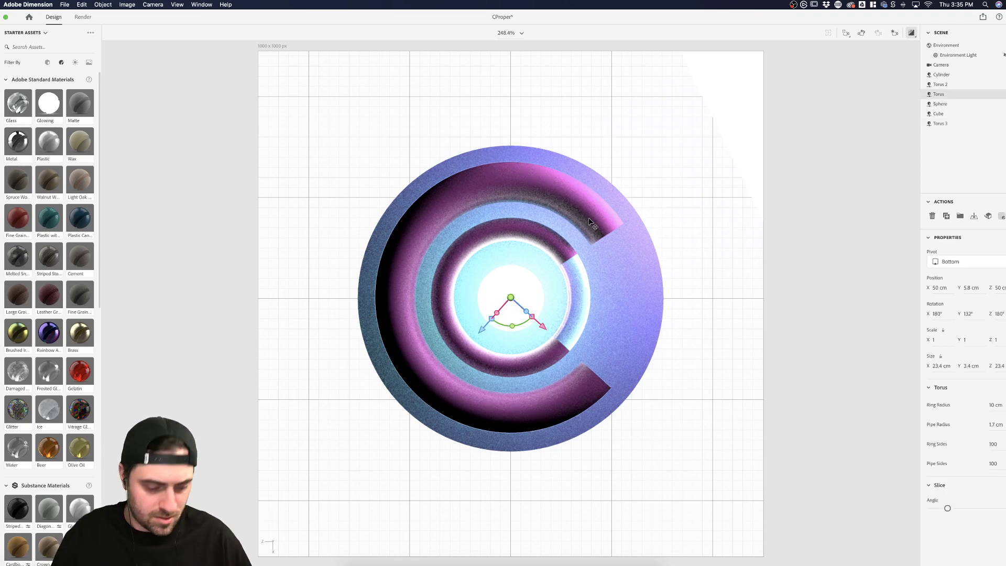
key("super+c")
key("super+v")
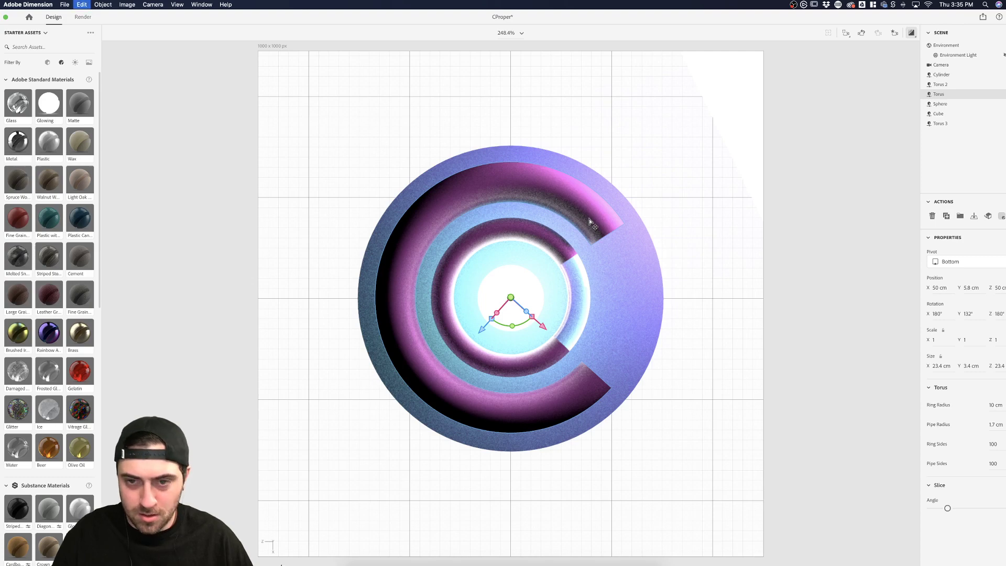
left_click_drag(512, 328, 573, 292)
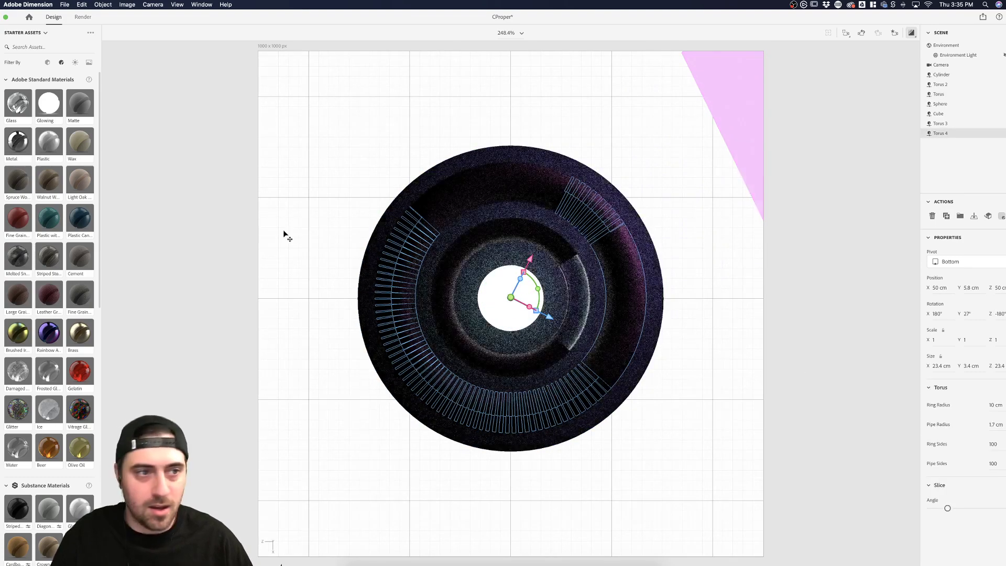
- Apply the standard Glass material to the rotated ring copy and select the copy
left_click_drag(24, 105, 638, 294)
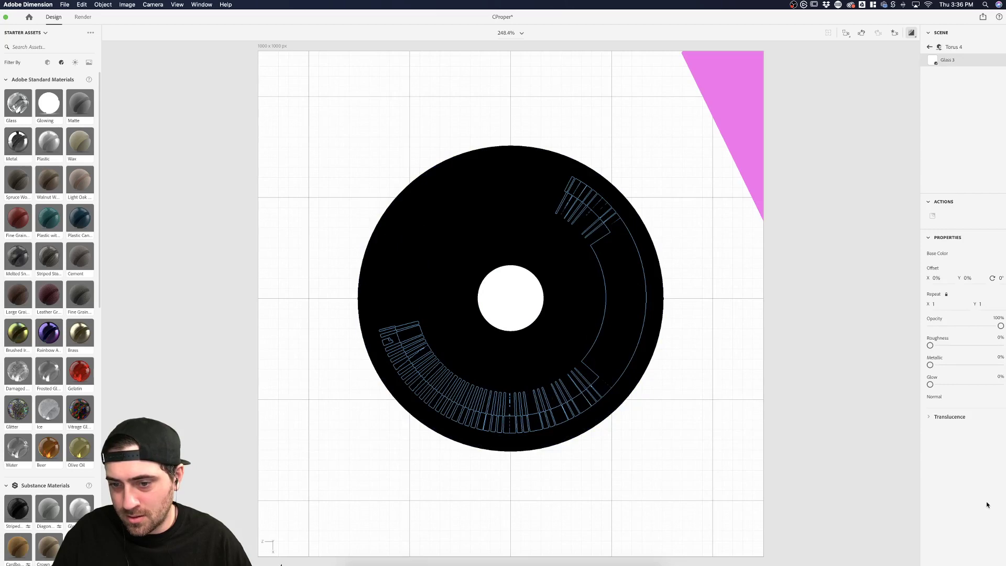
left_click(778, 275)
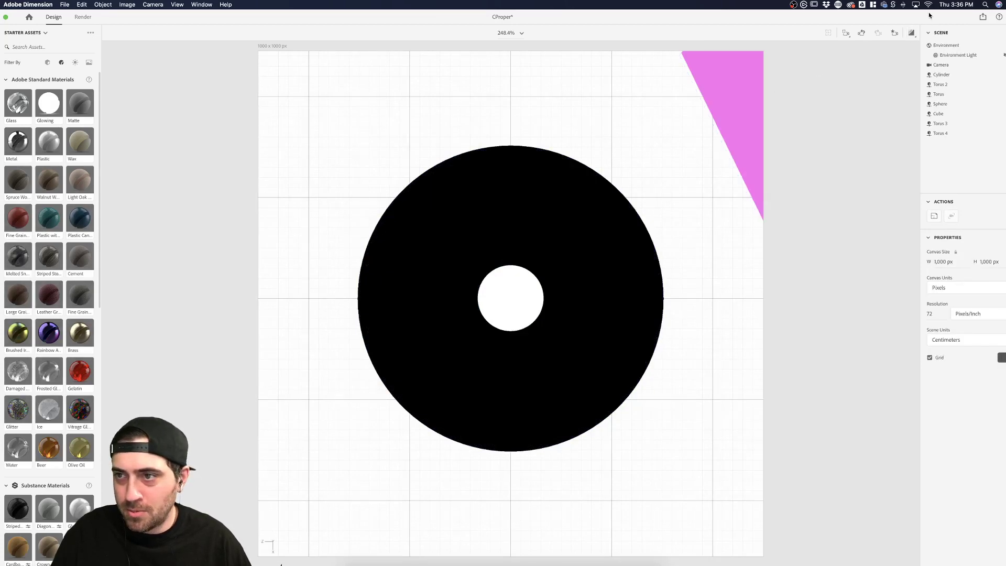
left_click(664, 258)
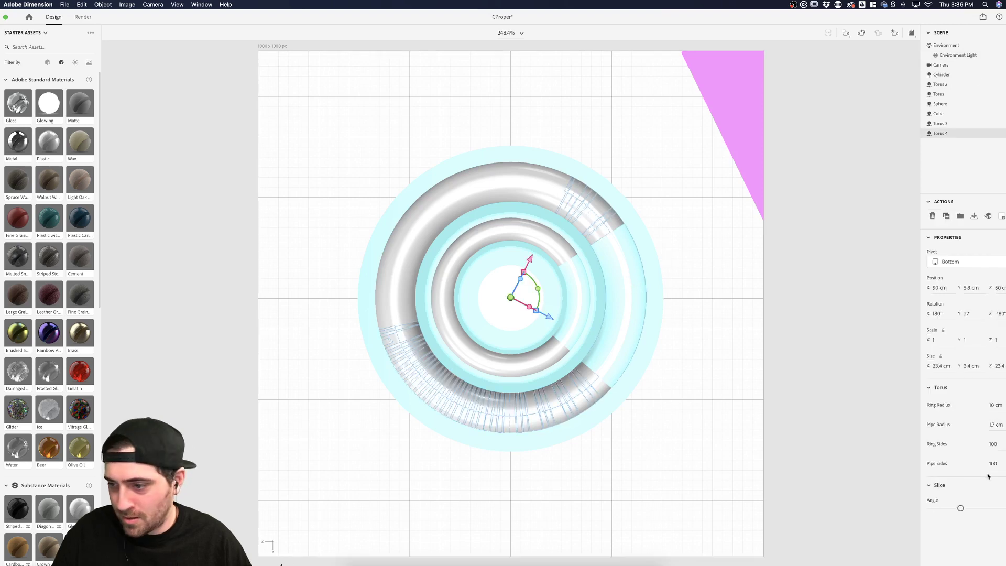
- Slice the glass copy down to a segment and rotate it to 57° about Y to fill the outer ring's gap
left_click_drag(960, 508, 1004, 508)
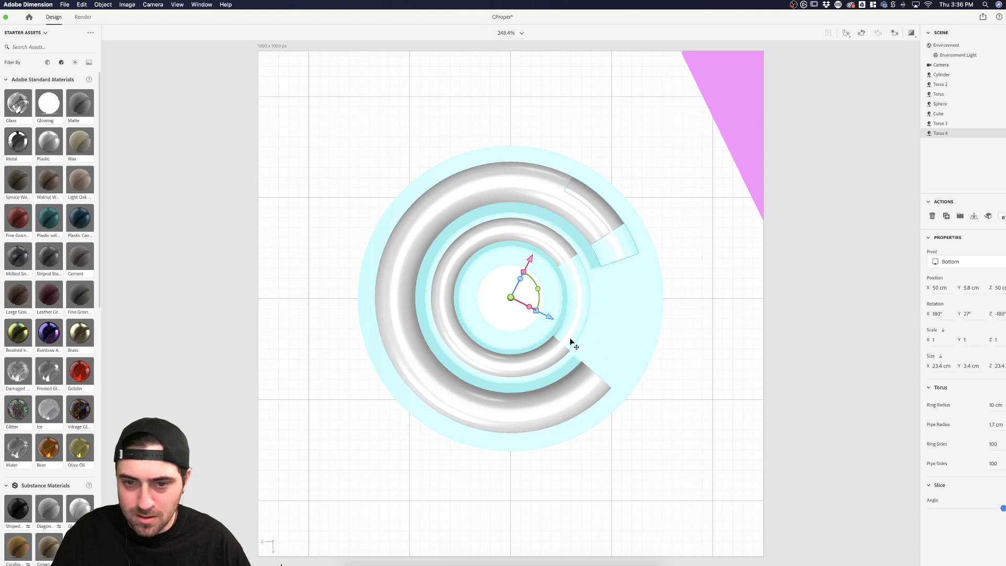
left_click_drag(537, 289, 542, 304)
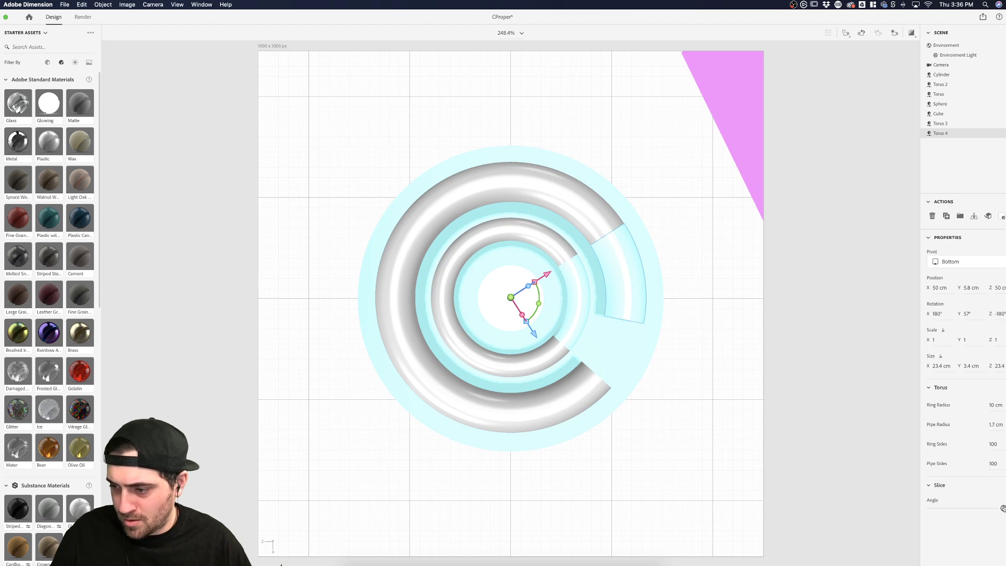
left_click_drag(1004, 508, 997, 510)
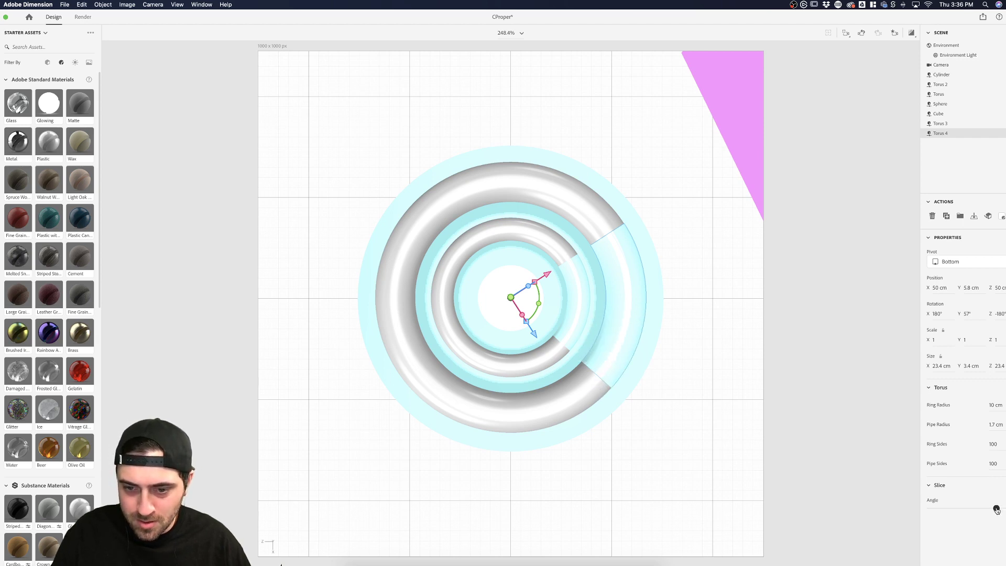
left_click(845, 252)
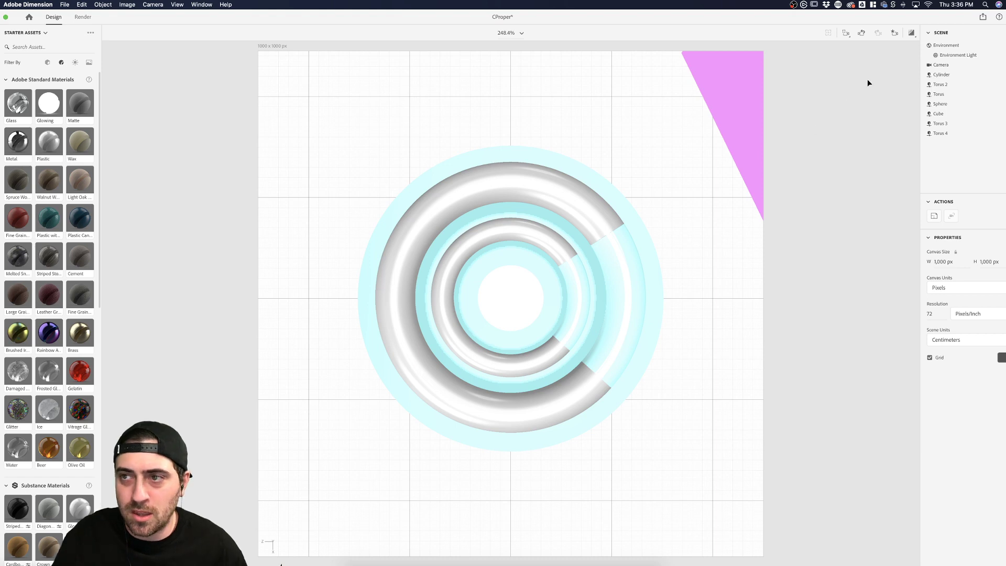
- Preview the rendered composition with the environment light off and on, and return to the unrendered view
left_click(912, 34)
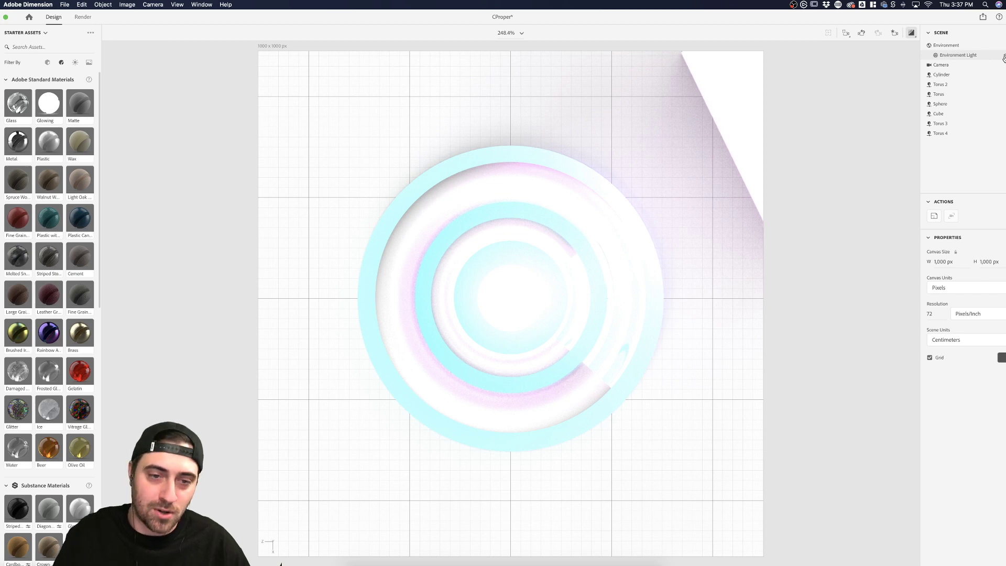
left_click(1004, 58)
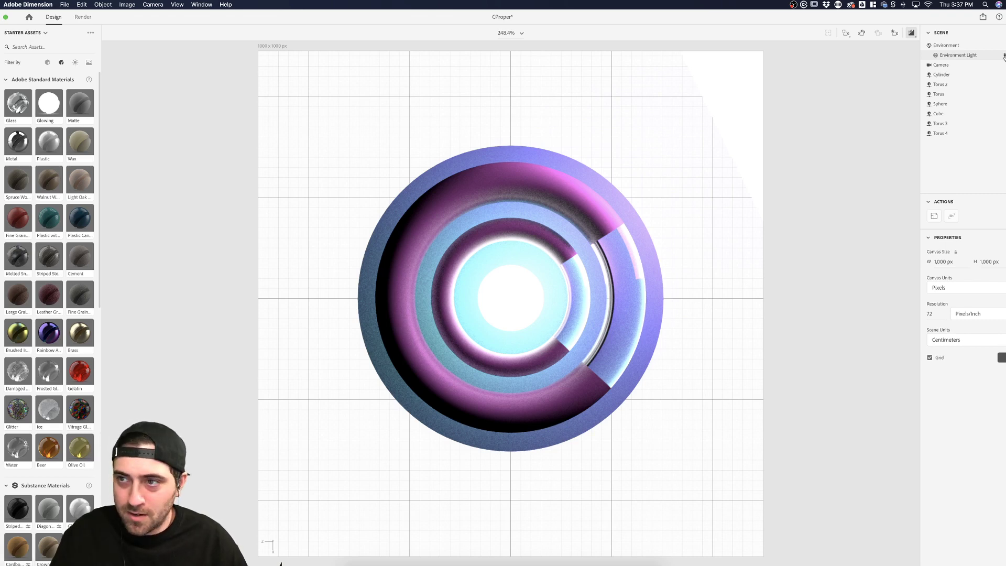
left_click(1005, 56)
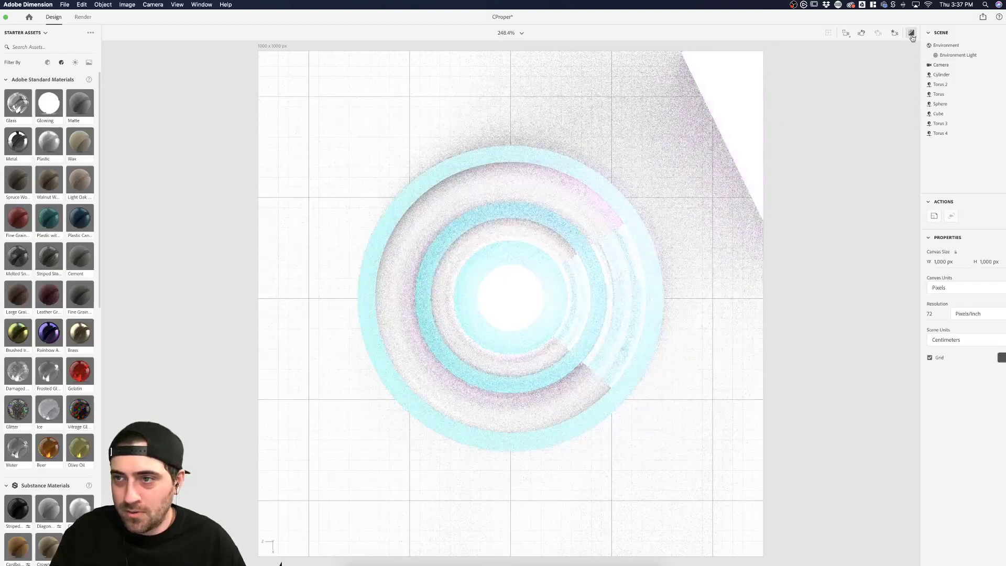
left_click(912, 35)
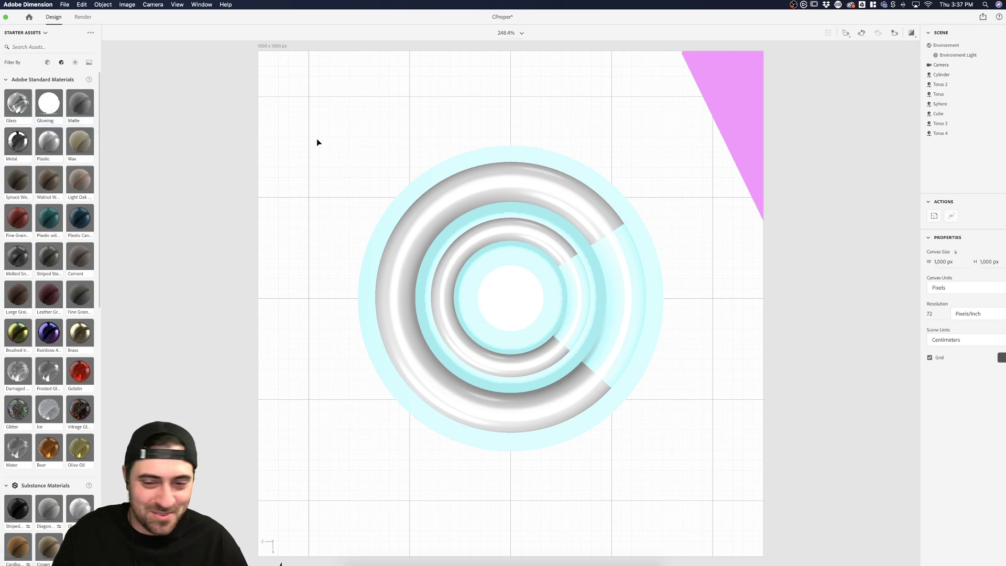
- Duplicate the outer ring, set the copy's pipe radius to 1.8 cm and slice it down to a thin band at the lower gap edge
left_click(552, 246)
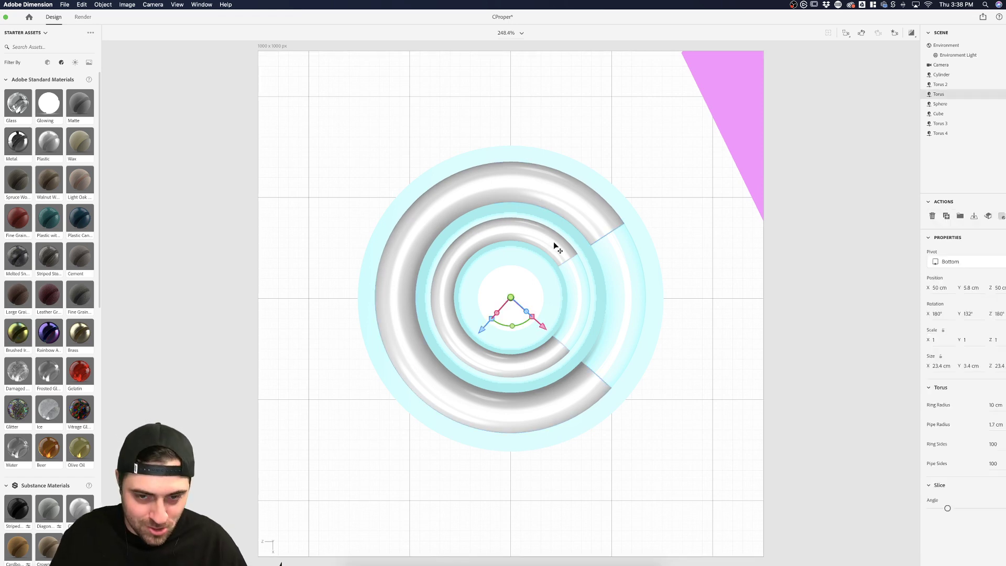
key("super+d")
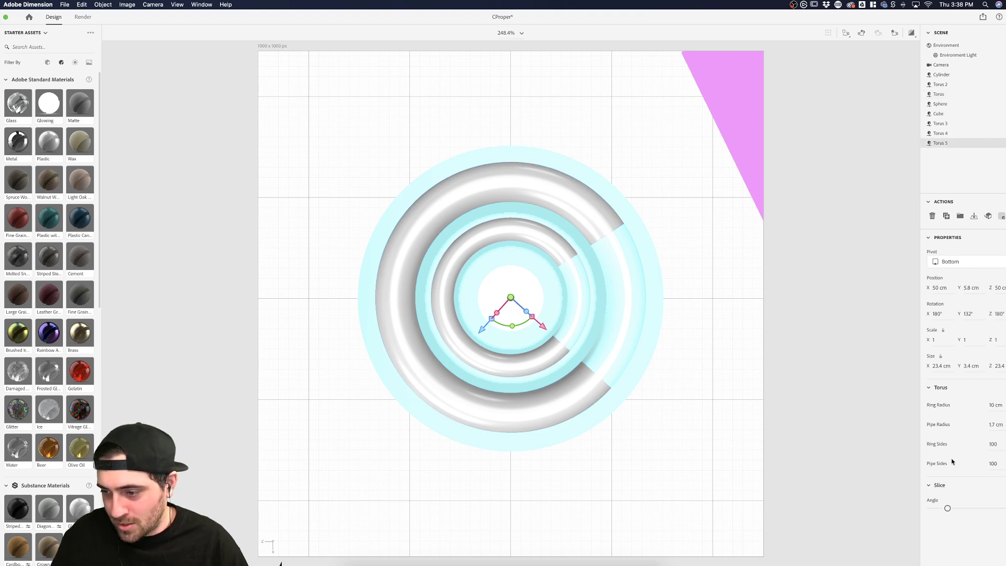
left_click_drag(998, 431, 998, 431)
left_click(998, 425)
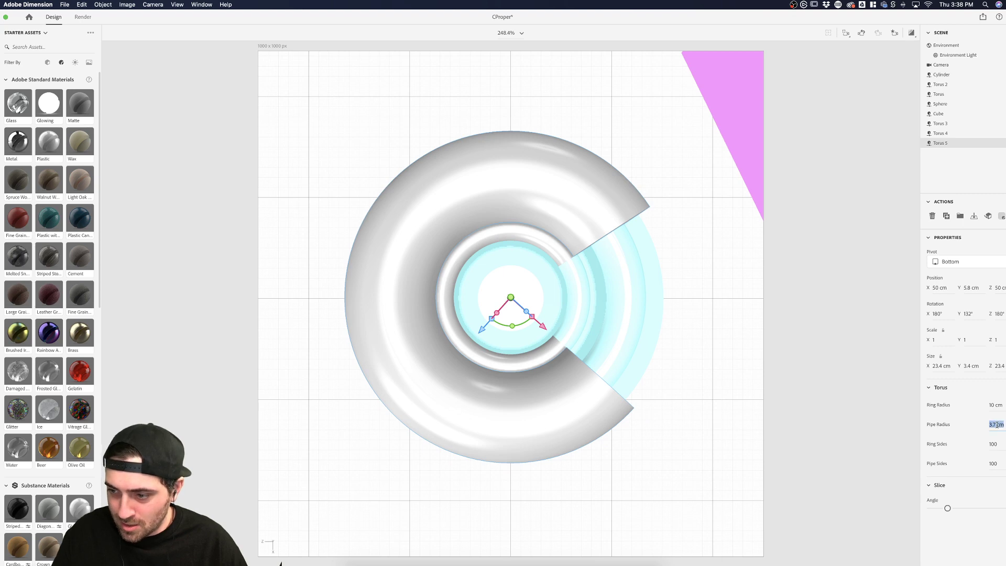
type("1.8")
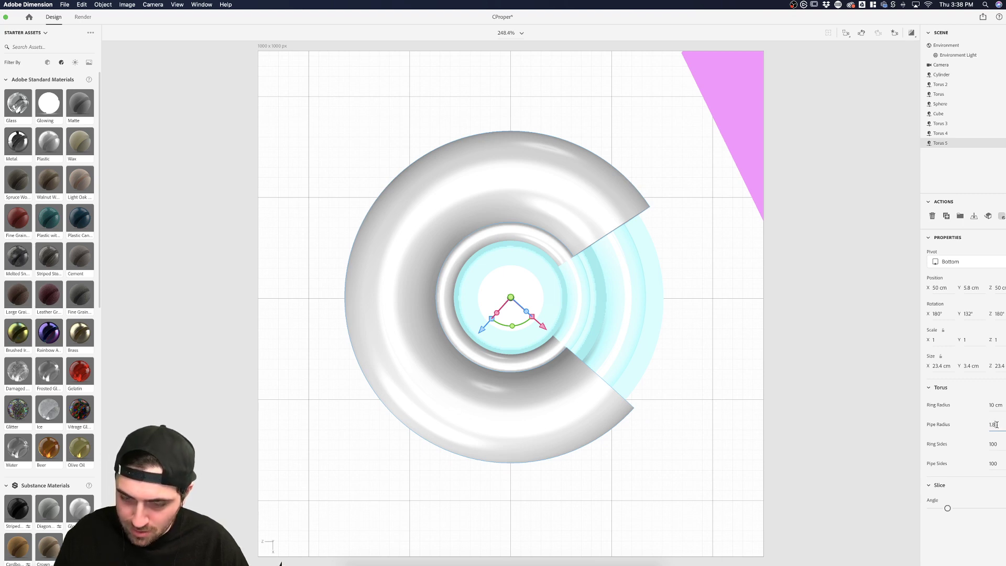
key("Return")
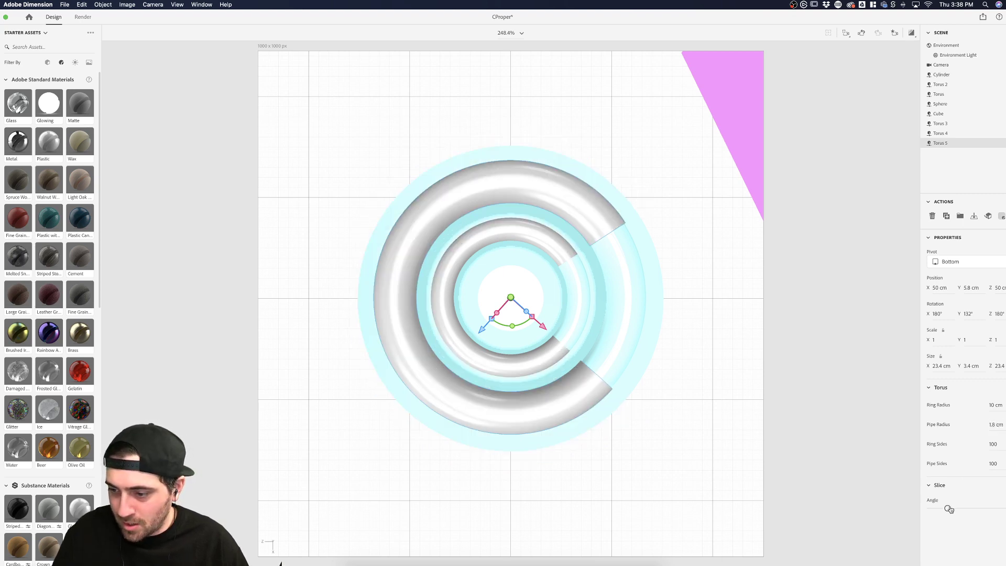
left_click_drag(950, 509, 1005, 508)
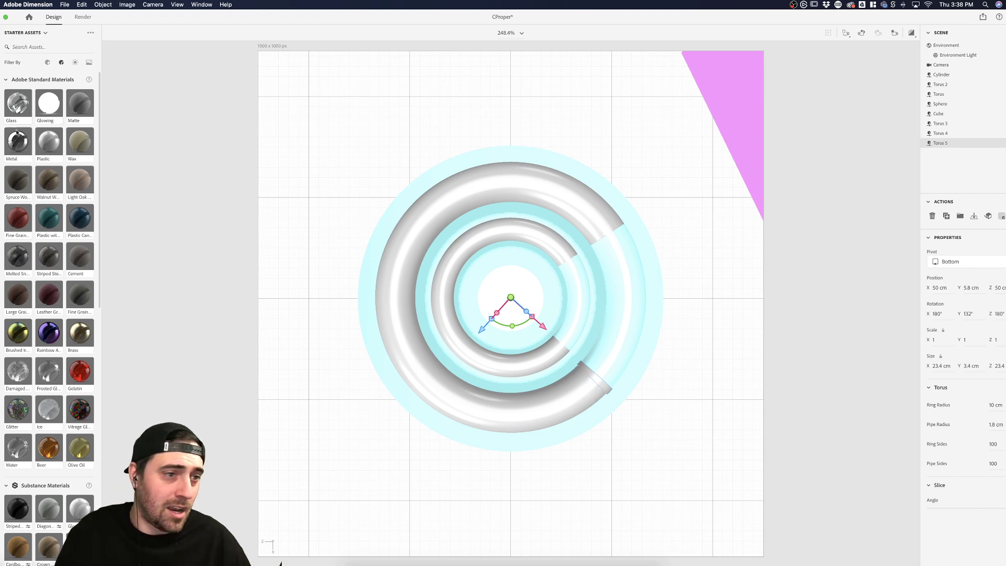
- Apply the standard Metal material to the thin band at the outer ring's lower gap edge and select the band
left_click_drag(17, 134, 602, 384)
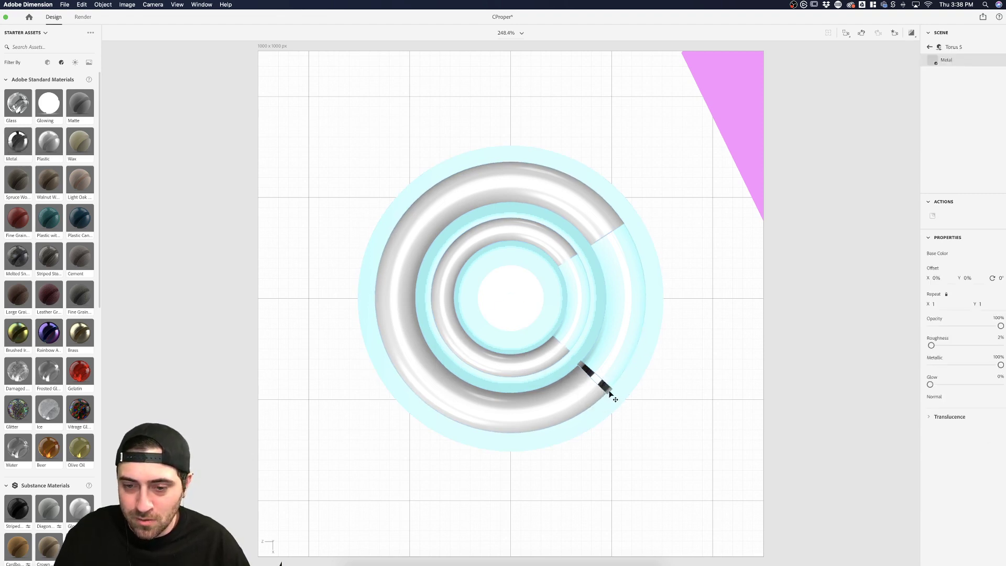
left_click(608, 391)
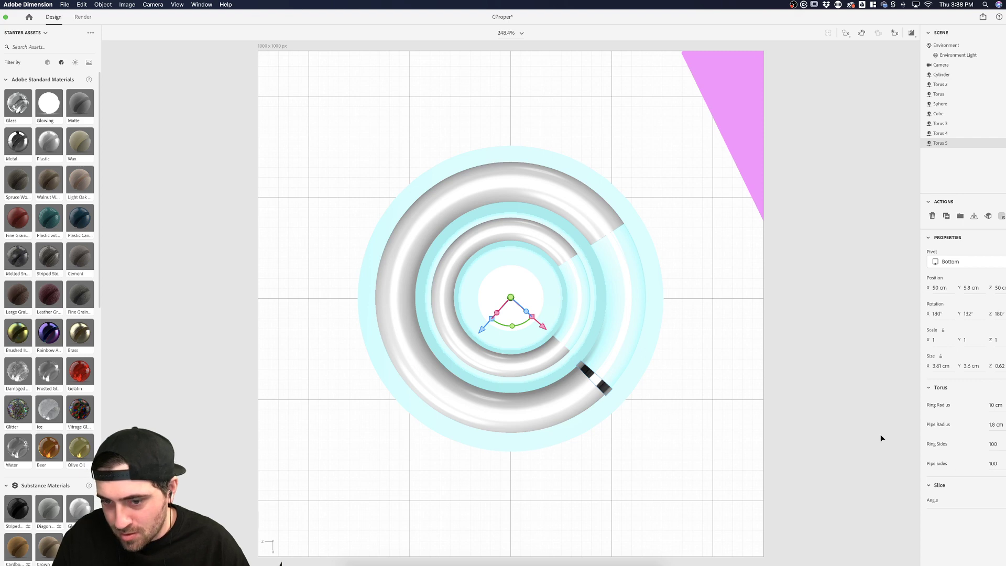
left_click(608, 396)
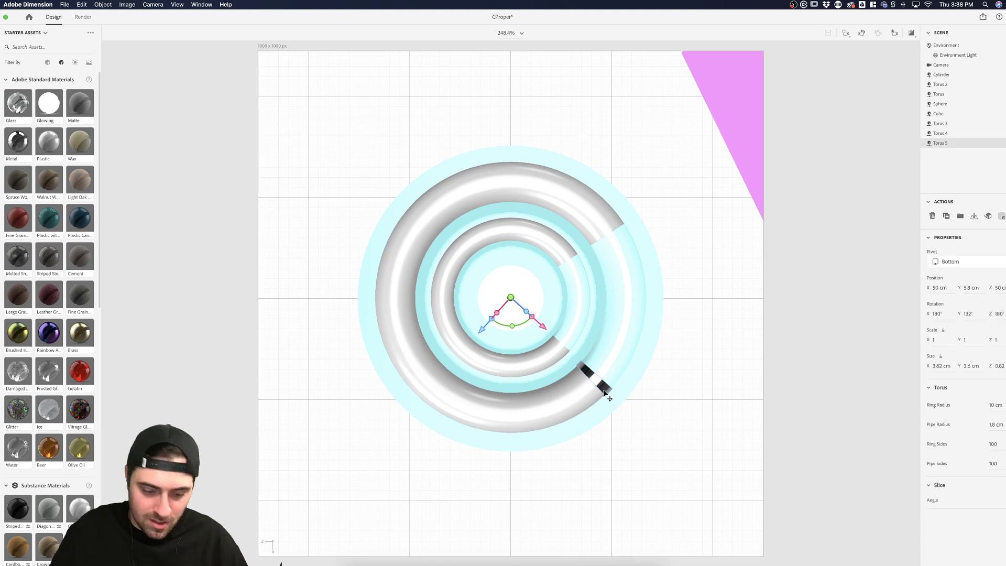
- Duplicate the metal band, remove the copy's slice to make a full ring, and try rotating it about Y
key("super+d")
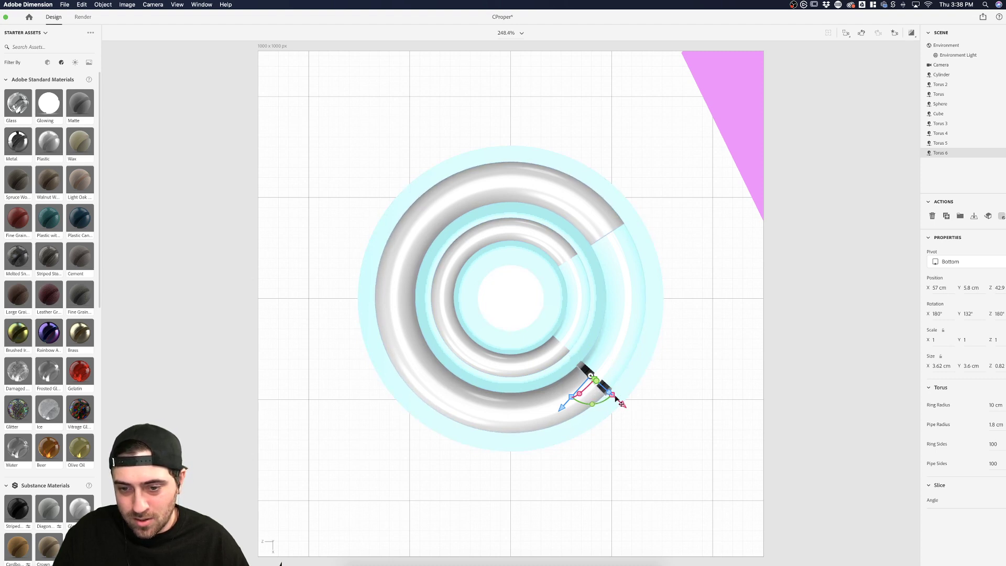
left_click_drag(968, 509, 785, 505)
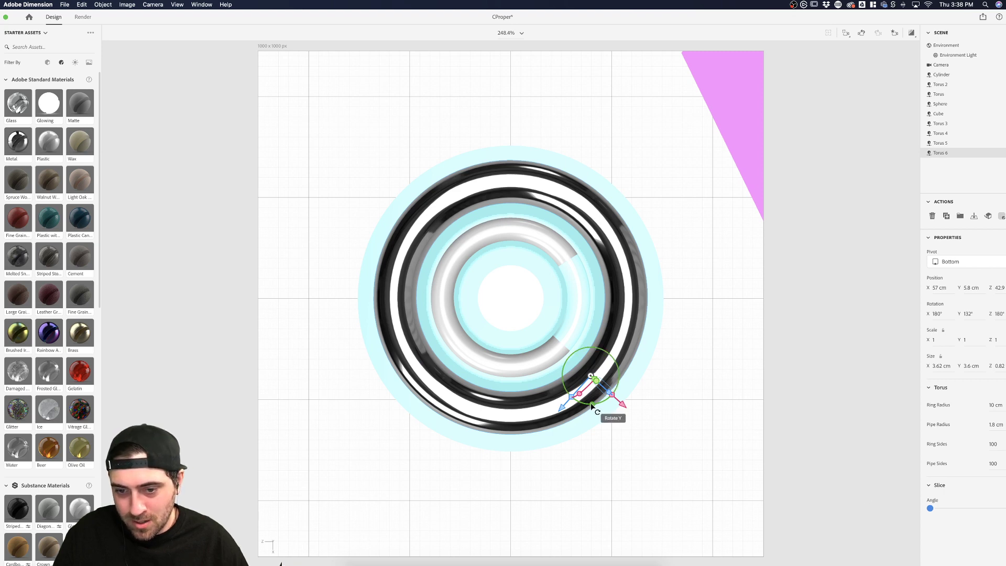
left_click_drag(595, 404, 637, 382)
key("super+z")
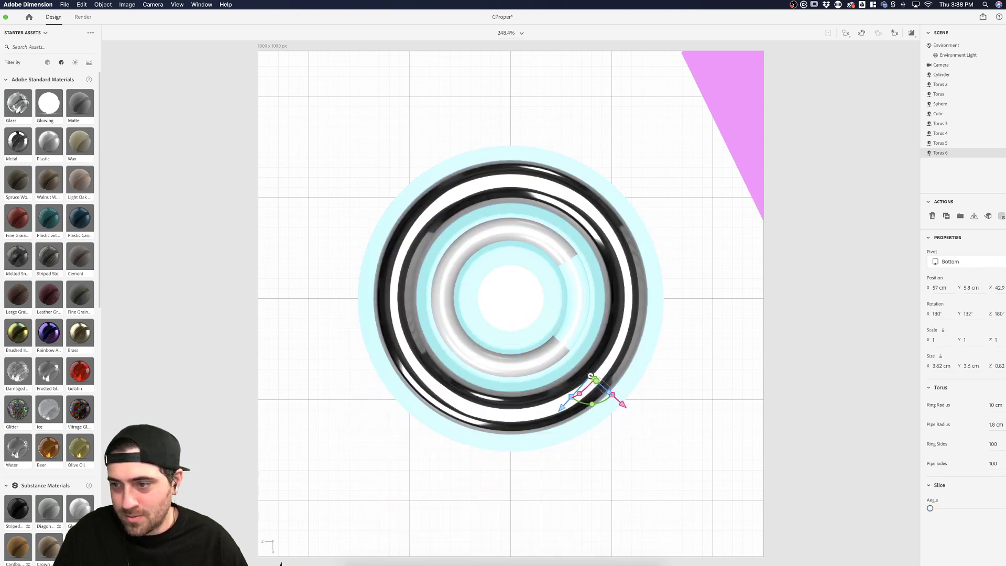
- Set the full metal ring's pivot to Center and try moving the ring
left_click(977, 262)
left_click(949, 288)
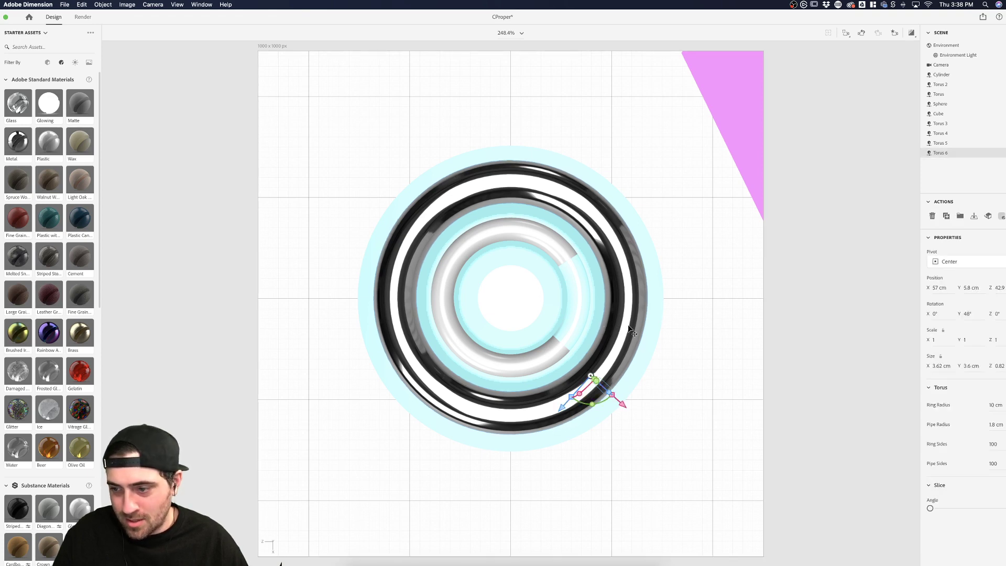
left_click_drag(630, 331, 703, 324)
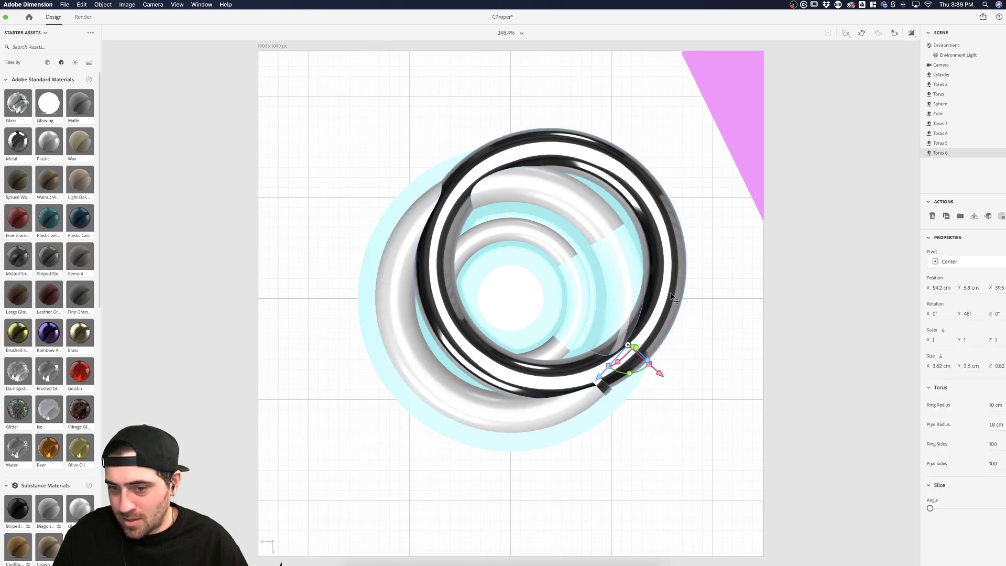
key("super+z")
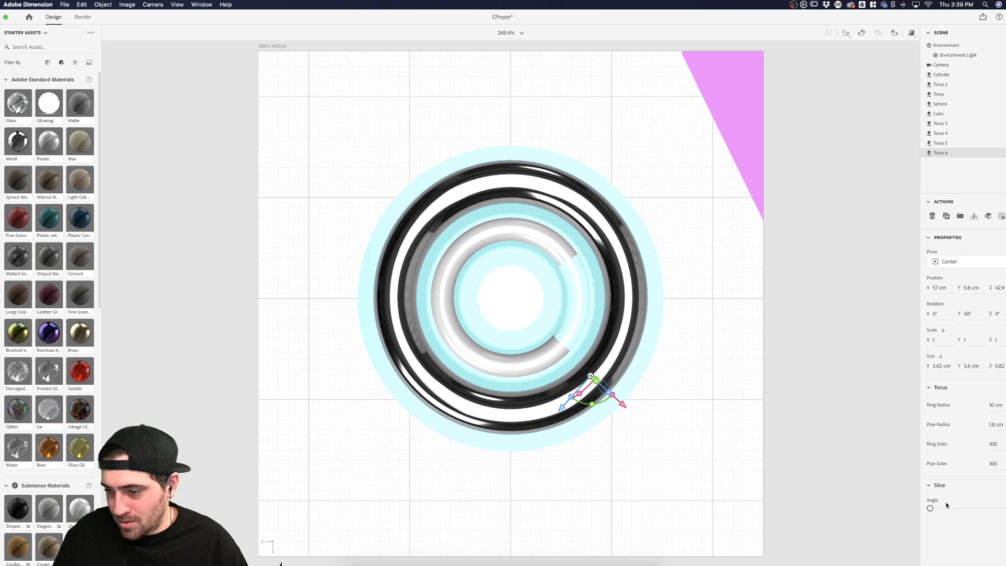
- Switch the metal ring's pivot to Top and back to Center, and try rotating the ring about Y
left_click(957, 262)
left_click(956, 262)
left_click(957, 262)
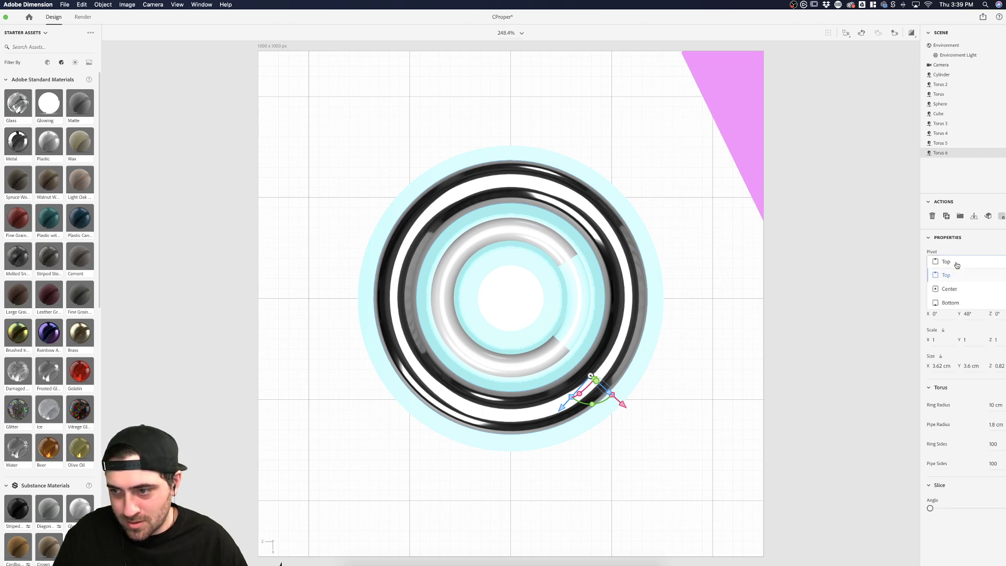
left_click(952, 289)
mouse_move(931, 508)
left_mouse_down()
mouse_move(957, 509)
mouse_move(929, 510)
left_mouse_up()
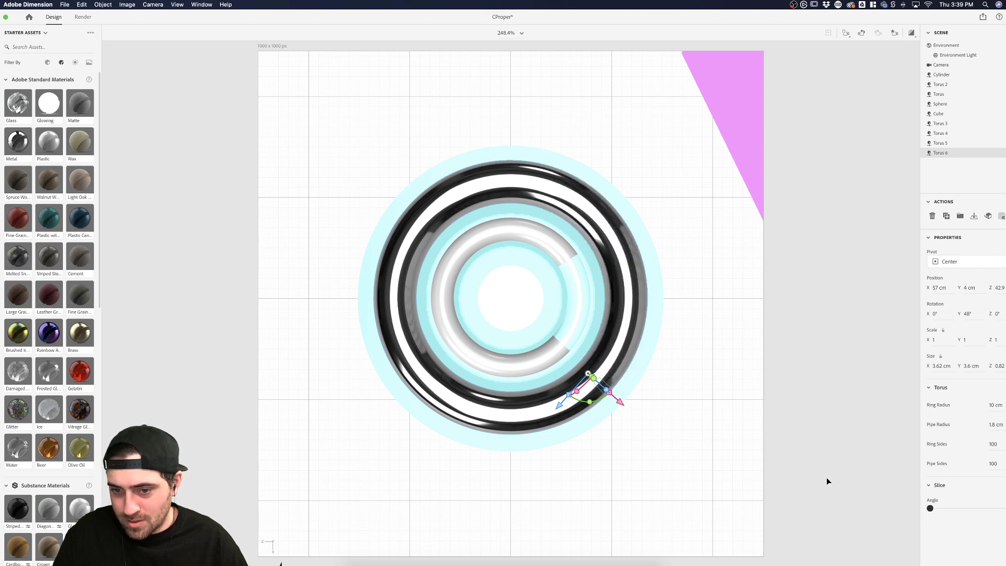
left_click_drag(590, 402, 617, 403)
key("super+z")
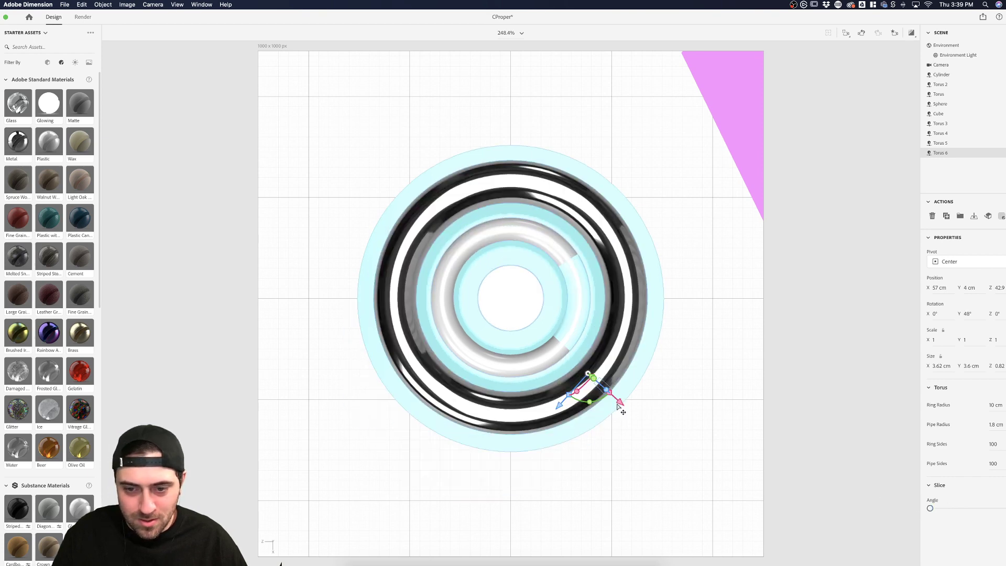
- Try moving the full metal ring away from the composition to recenter its pivot, and undo the move
left_click(587, 438)
left_click_drag(636, 279, 434, 281)
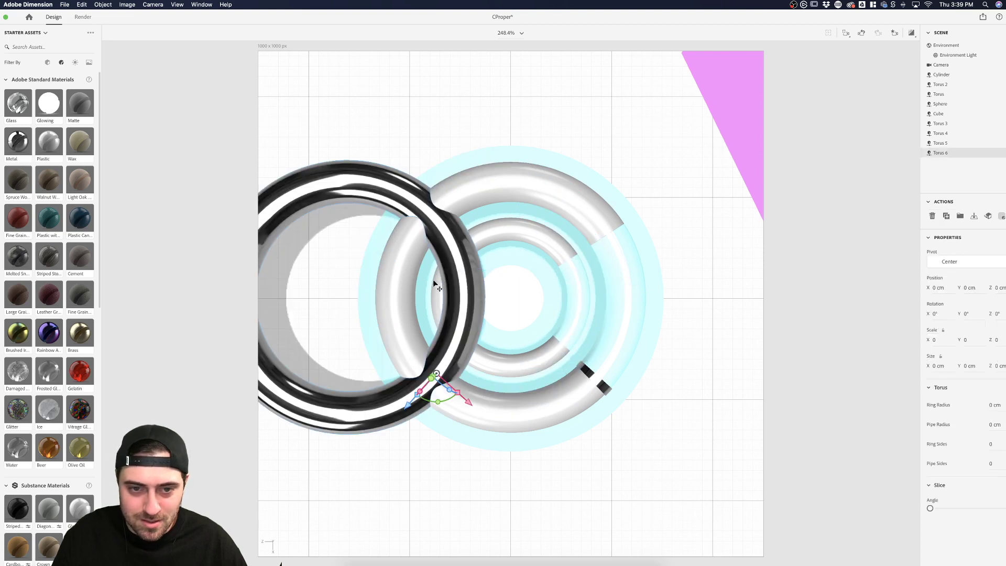
left_click(334, 410)
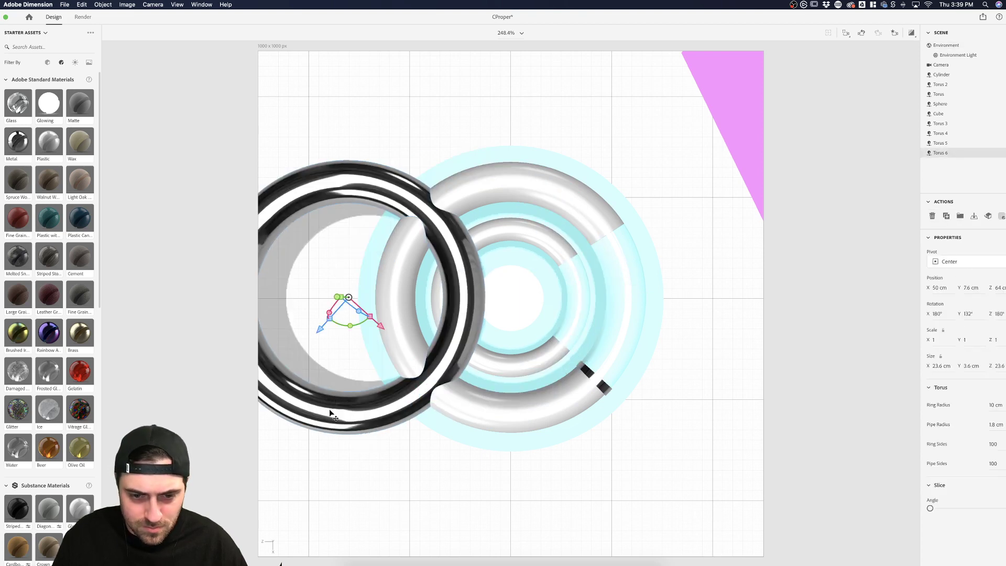
left_click_drag(346, 414, 346, 414)
key("ctrl+z")
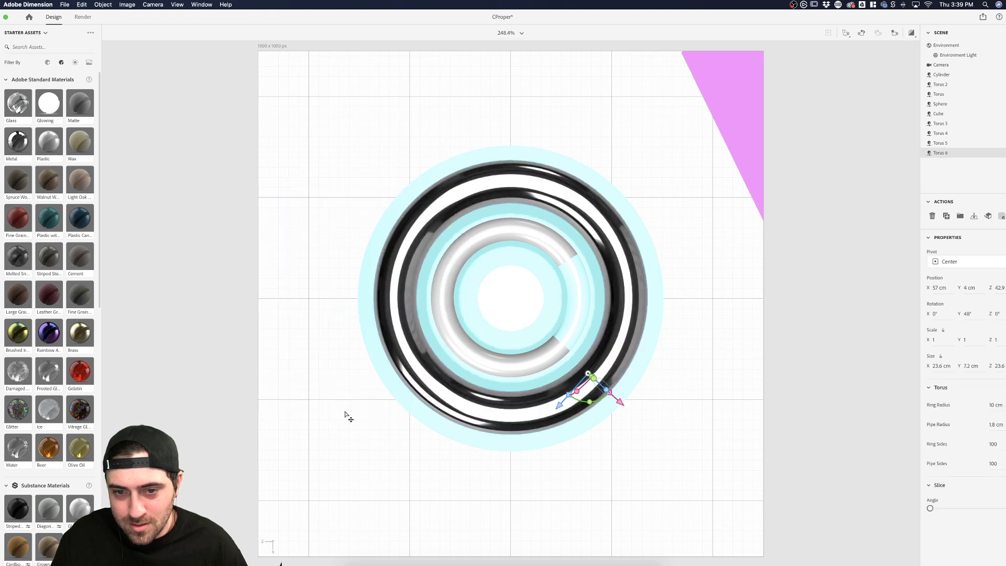
- Undo the last ring change, slice the full metal ring into a narrow band and rotate it about Y to the outer gap's uncovered edge
key("ctrl+z")
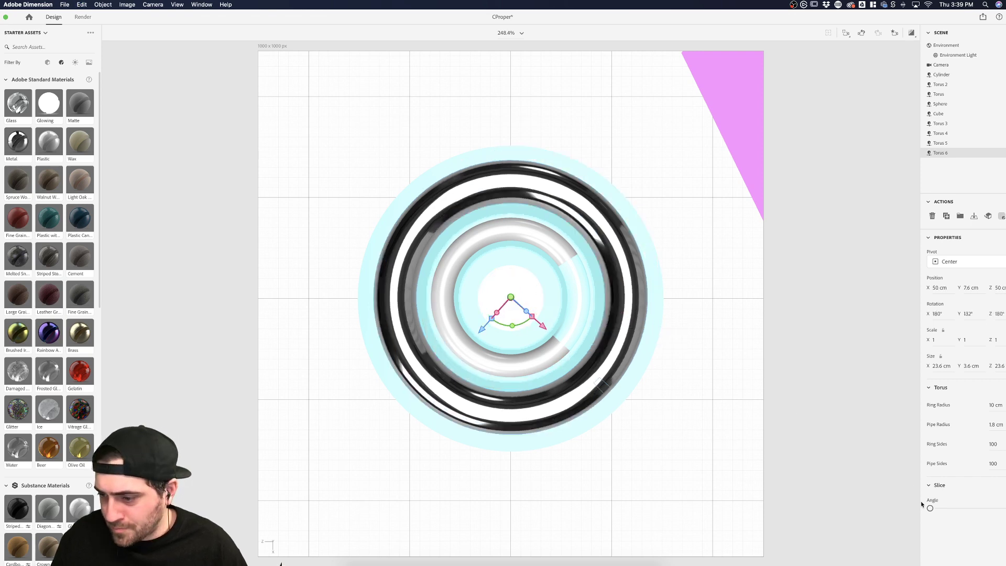
left_click_drag(931, 508, 1004, 509)
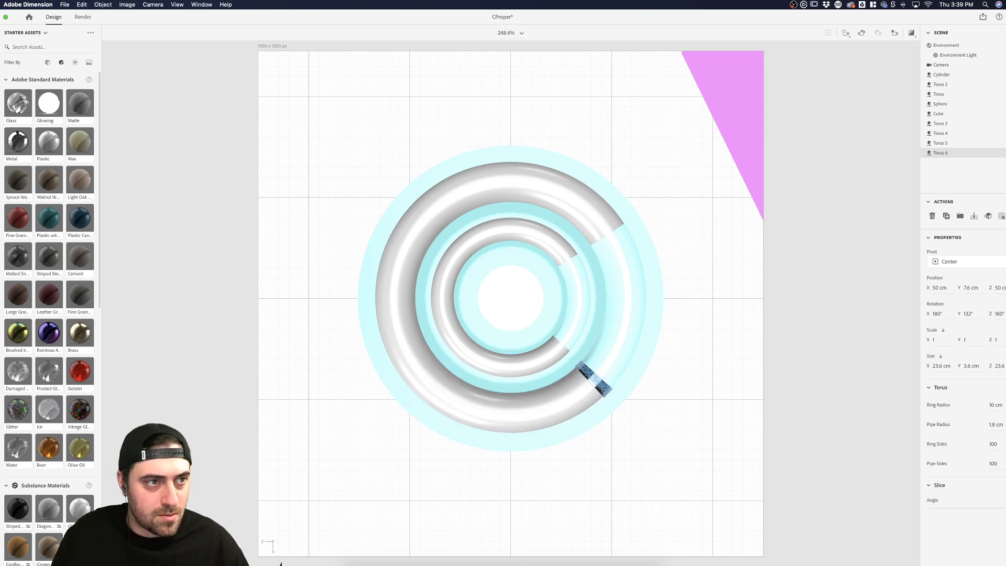
left_click_drag(518, 323, 545, 303)
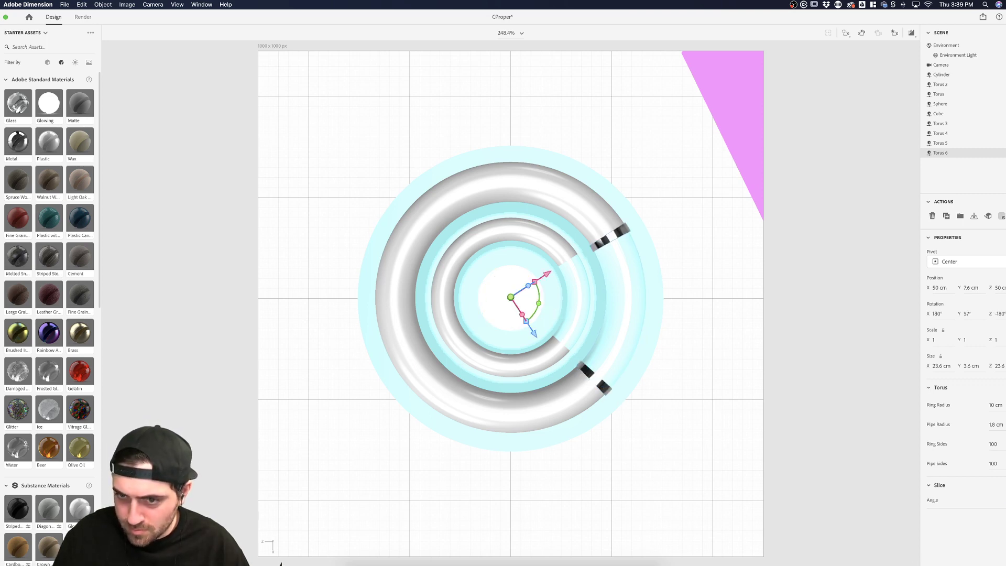
left_click_drag(538, 303, 542, 307)
left_click(737, 266)
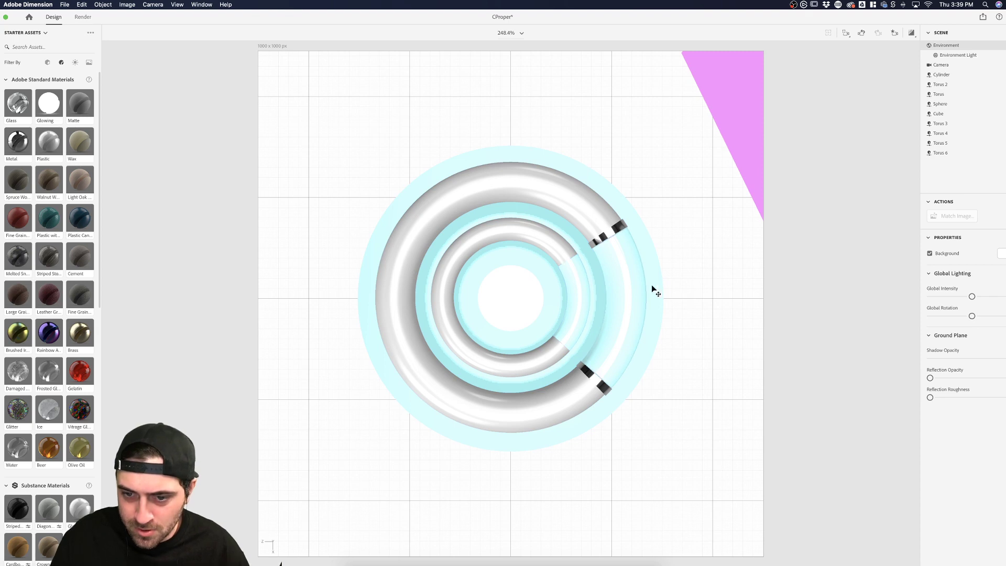
- Inspect the two metal bands in the render preview and return to the standard canvas display
left_click(912, 33)
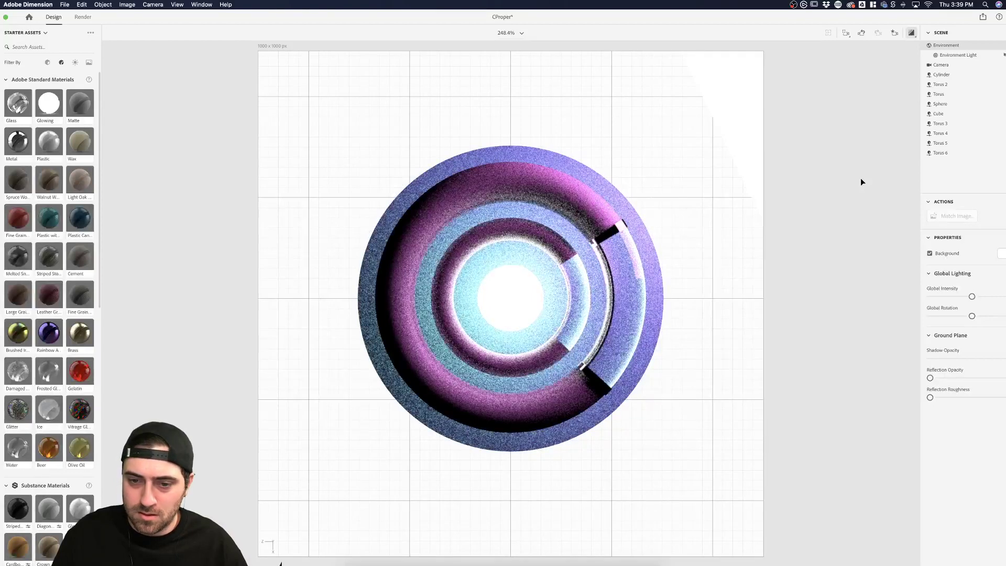
left_click(861, 179)
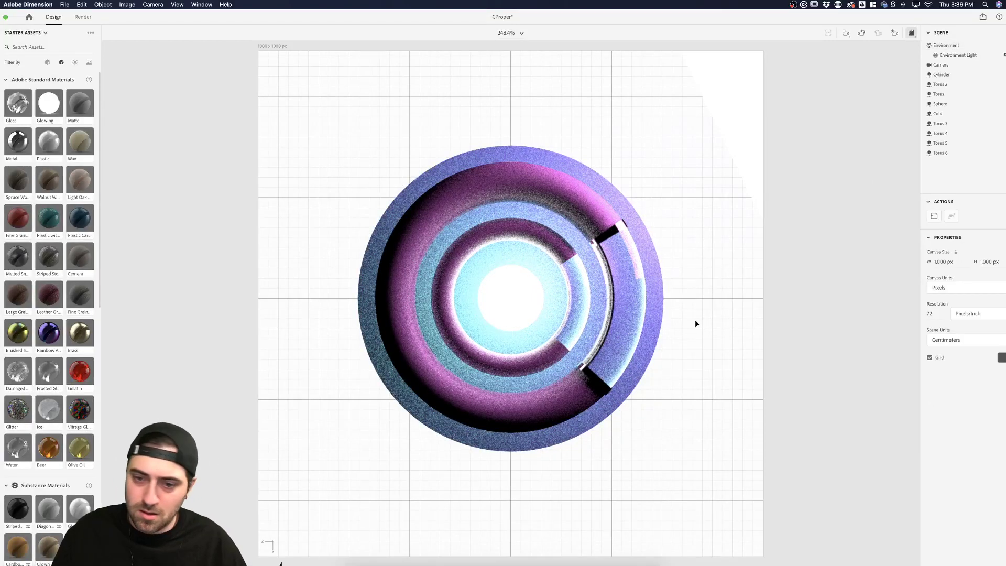
left_click(620, 235)
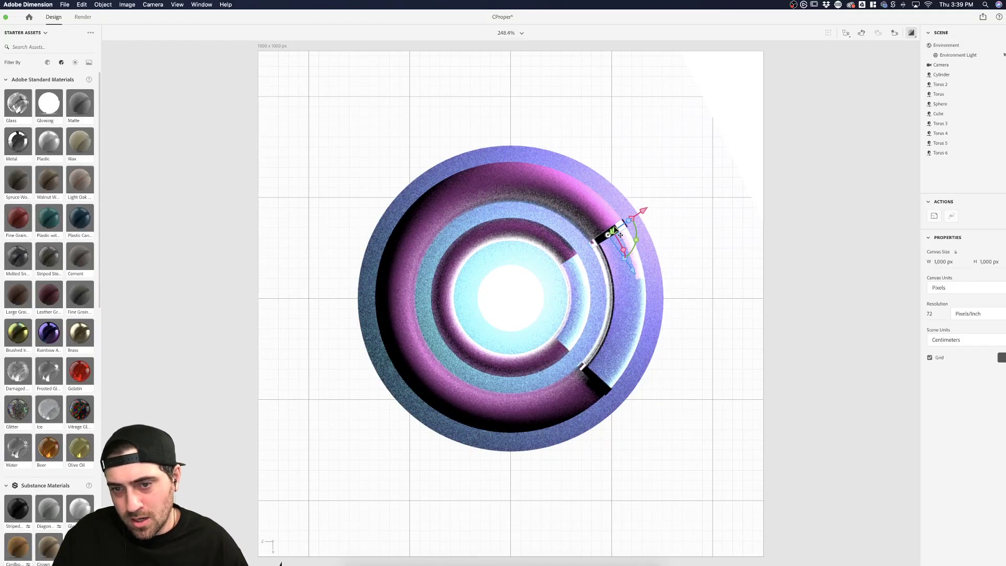
left_click(773, 217)
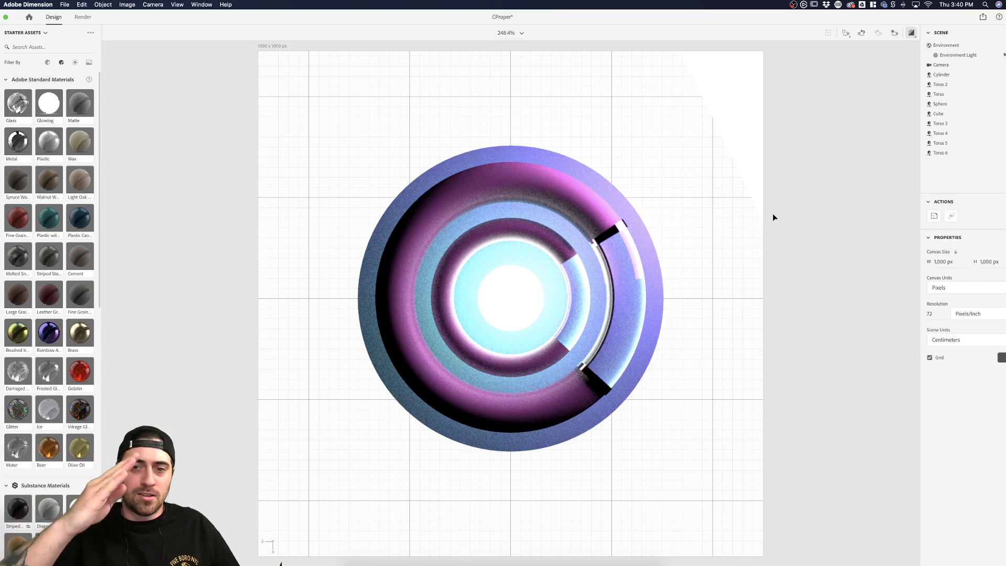
left_click(612, 237)
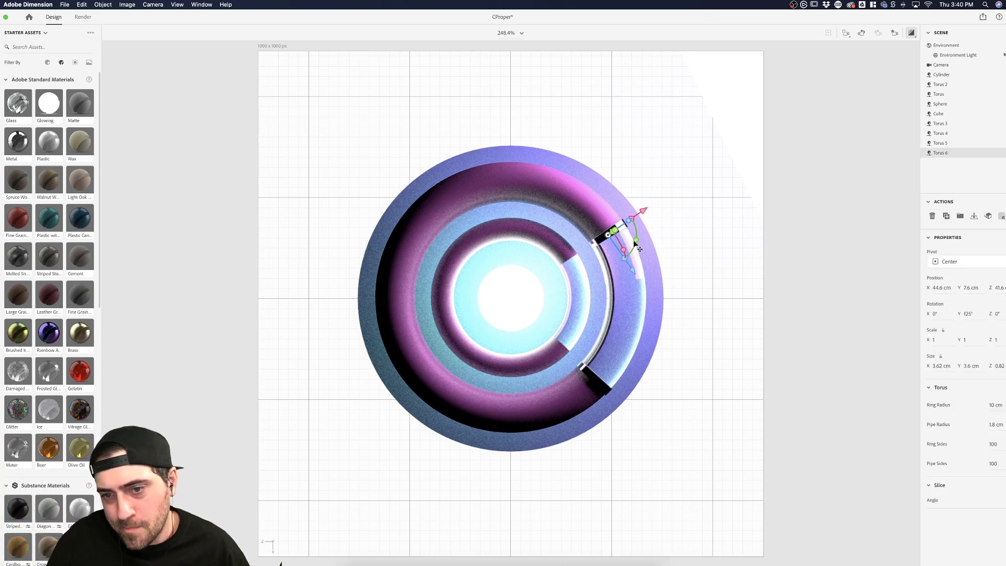
left_click_drag(636, 240, 636, 250)
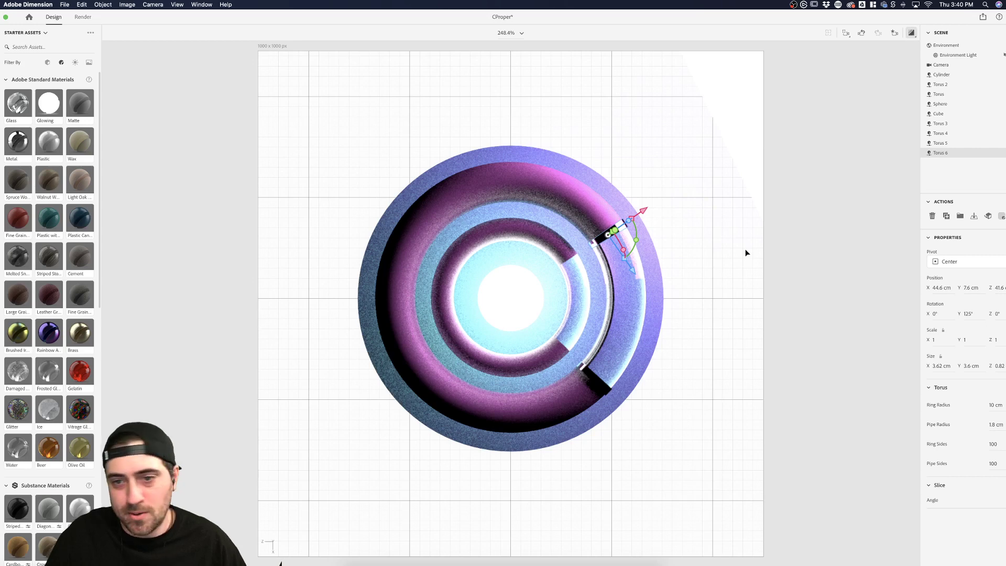
left_click(746, 251)
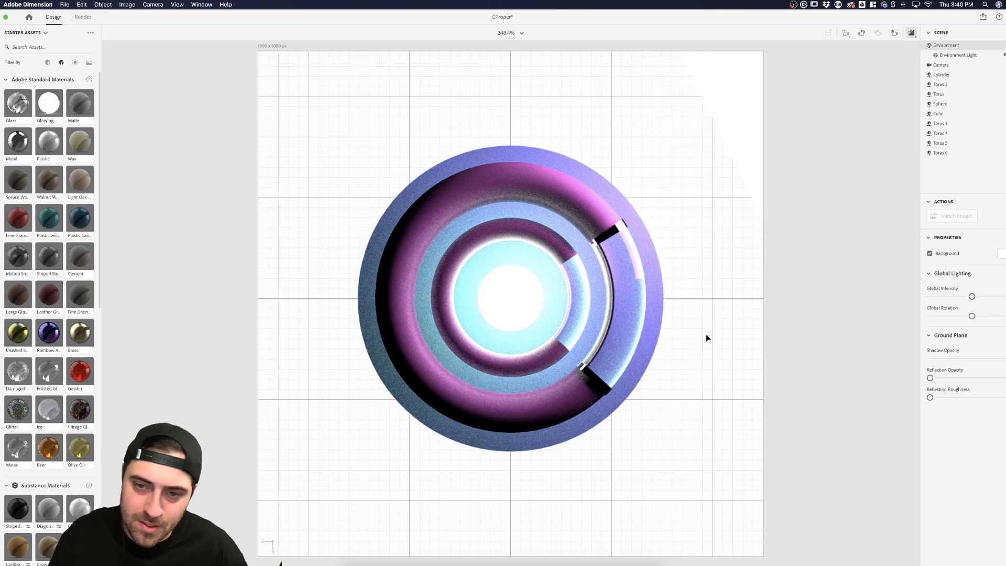
left_click(912, 33)
left_click(964, 55)
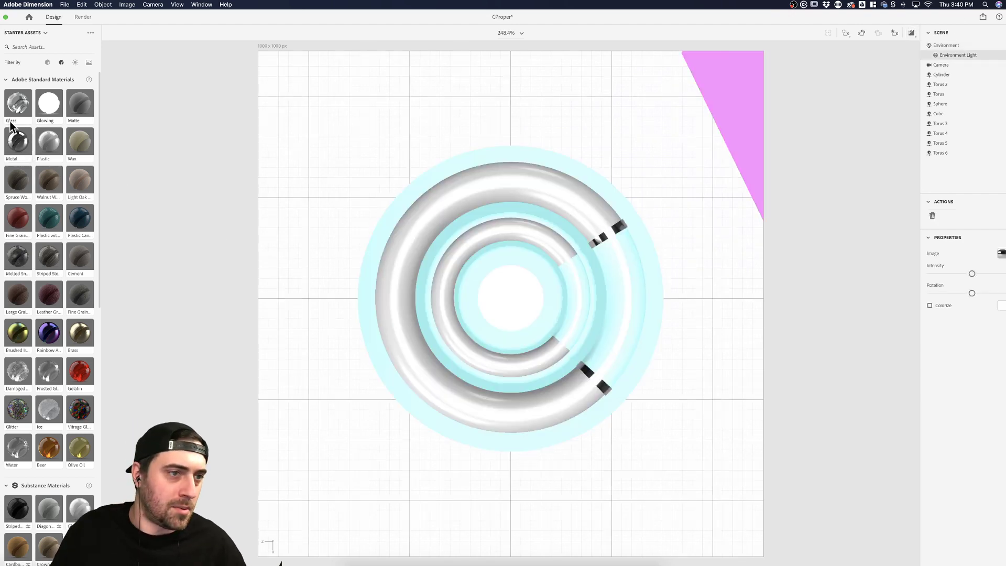
- Restore the Top camera bookmark, frame the glowing sphere and dolly out until the whole ring composition fills the canvas
left_click_drag(596, 304, 582, 238)
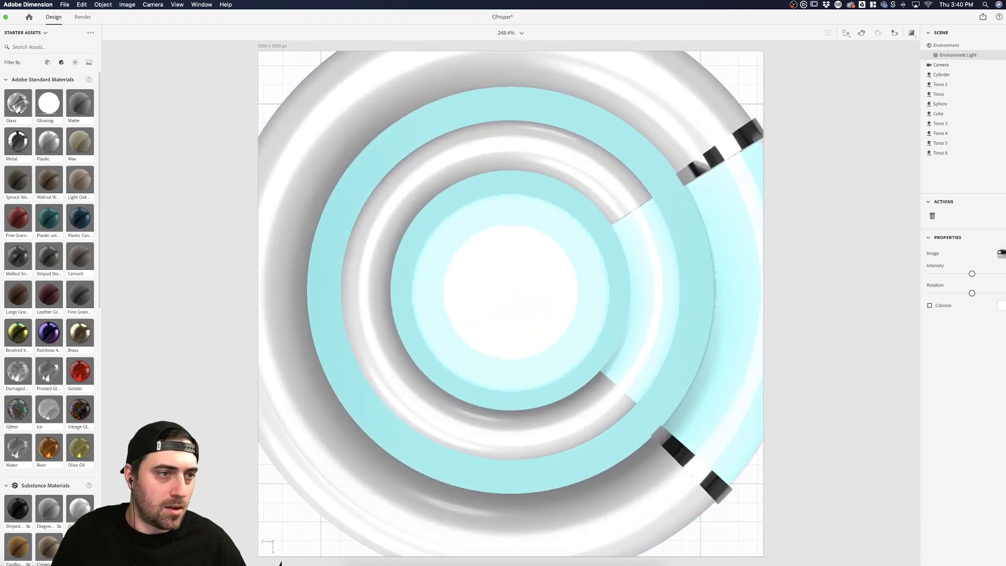
left_click_drag(624, 297, 508, 281)
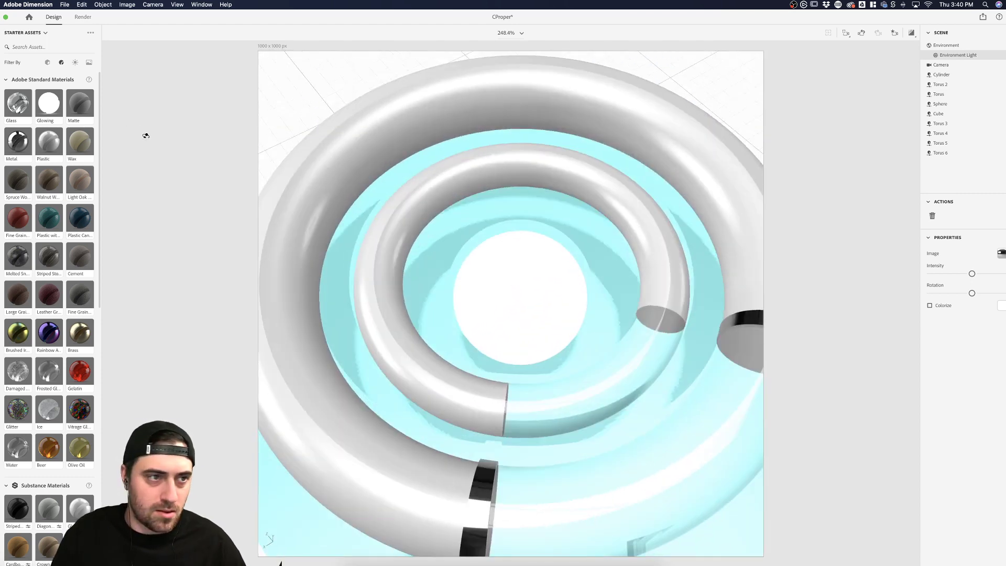
left_click(895, 33)
left_click(832, 64)
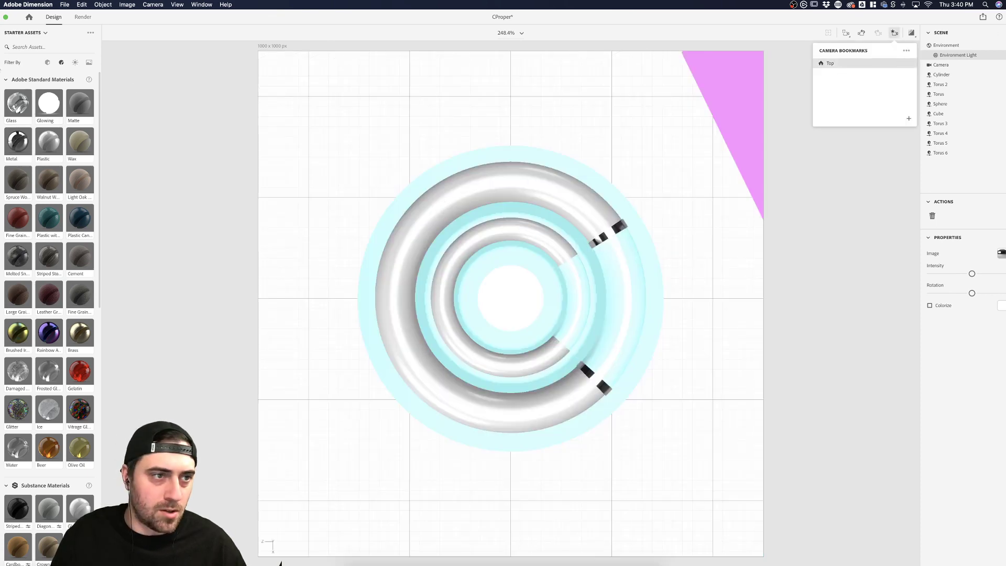
left_click(508, 286)
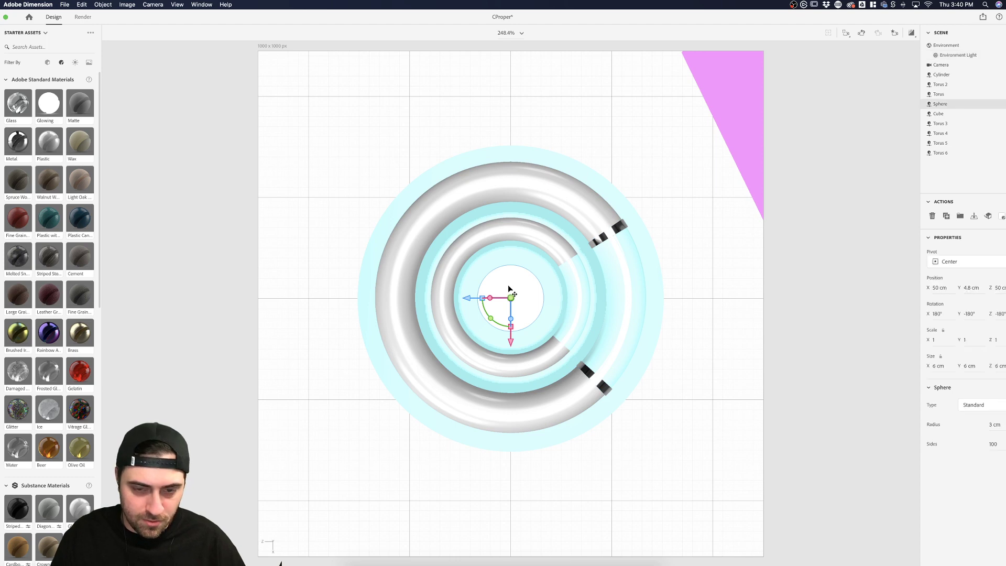
key("f")
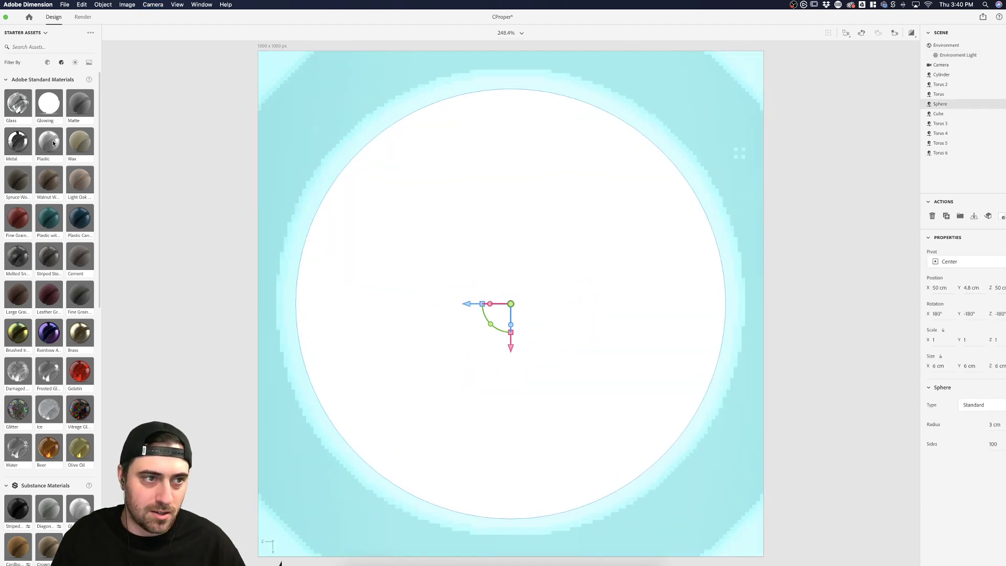
key("3")
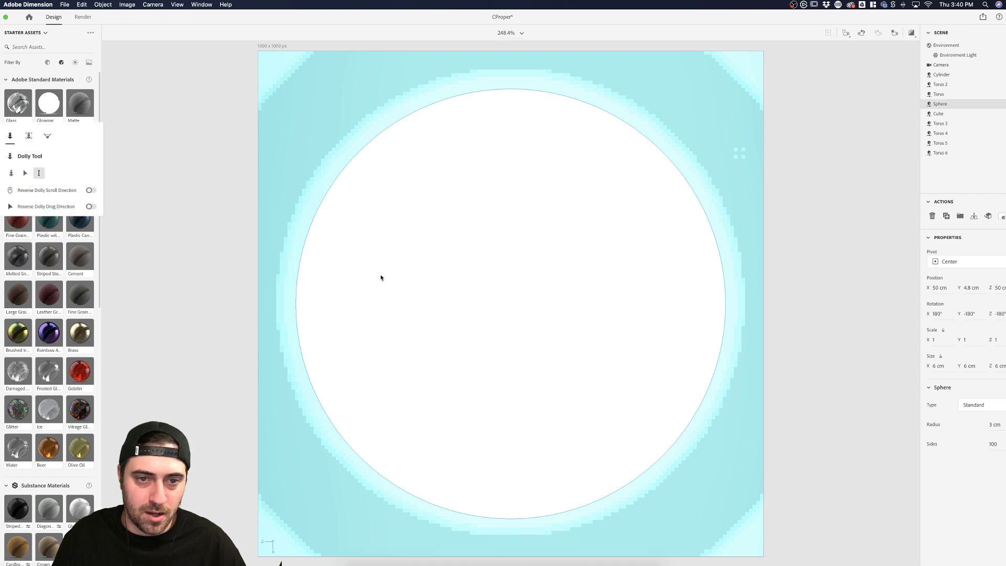
scroll(532, 152, "down", 10)
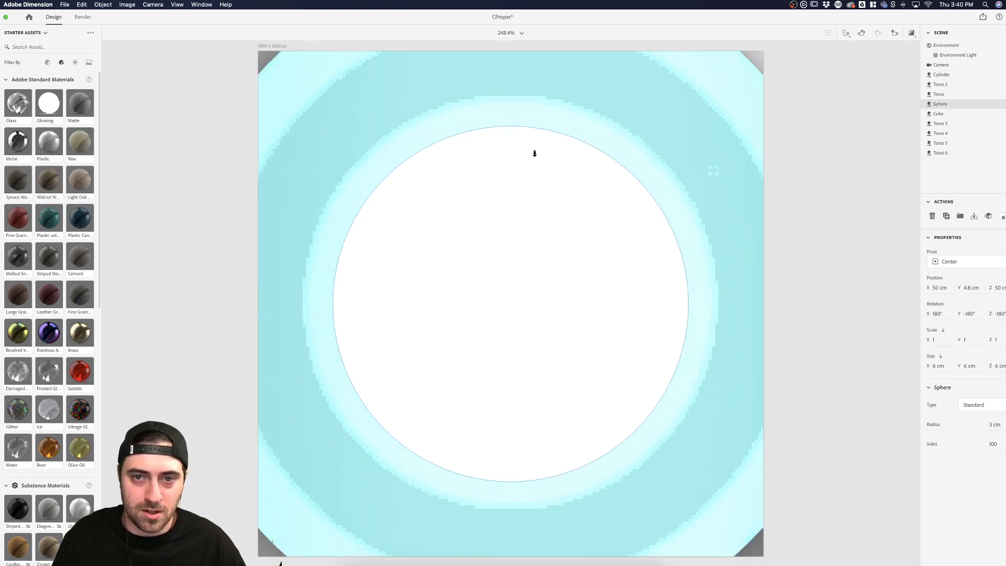
scroll(535, 153, "down", 5)
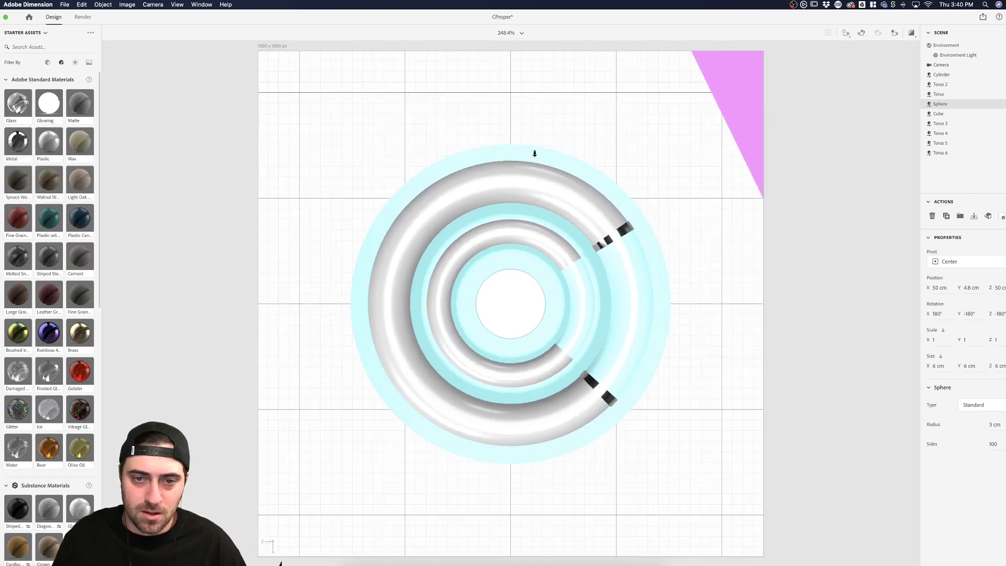
left_click(621, 194)
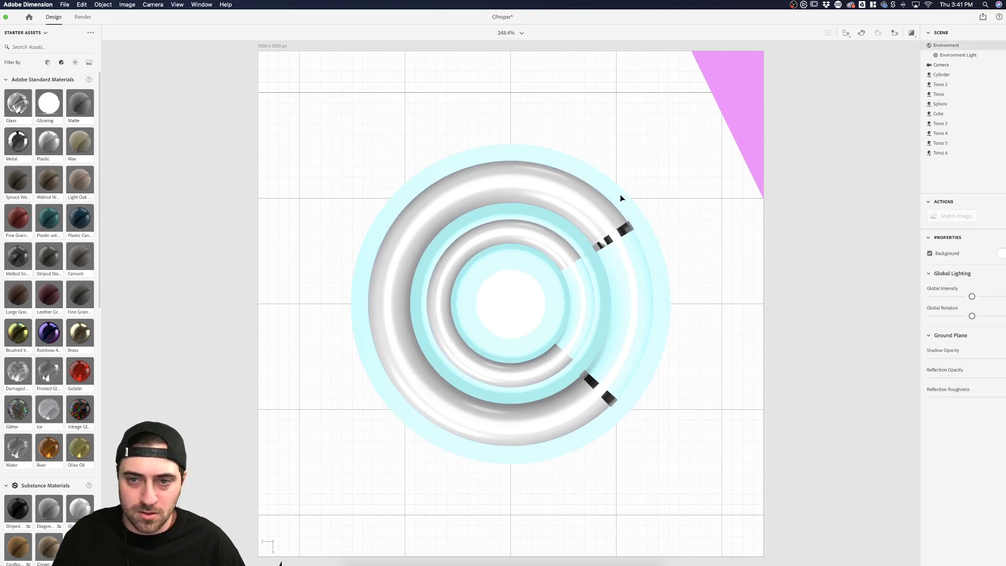
left_click(621, 196)
scroll(621, 196, "up", 5)
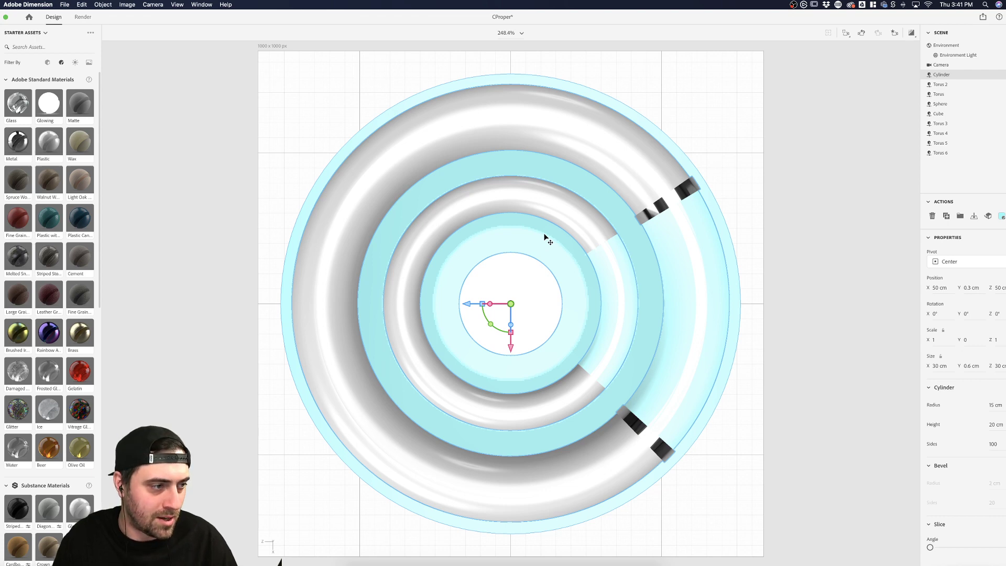
left_click(738, 186)
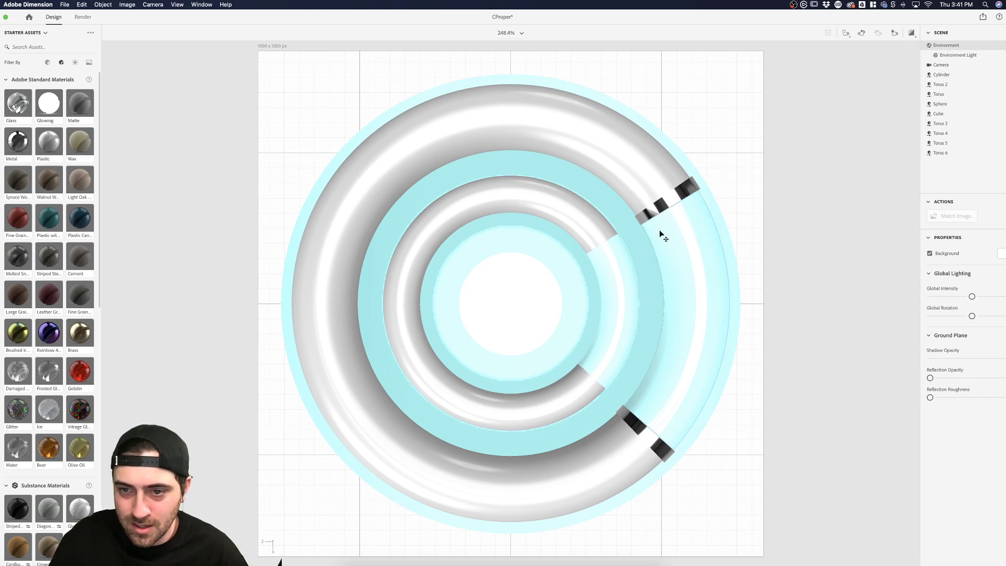
- Add a basic sphere, bring it onto the rings and shrink it proportionally to 1.56 cm
left_click(683, 190)
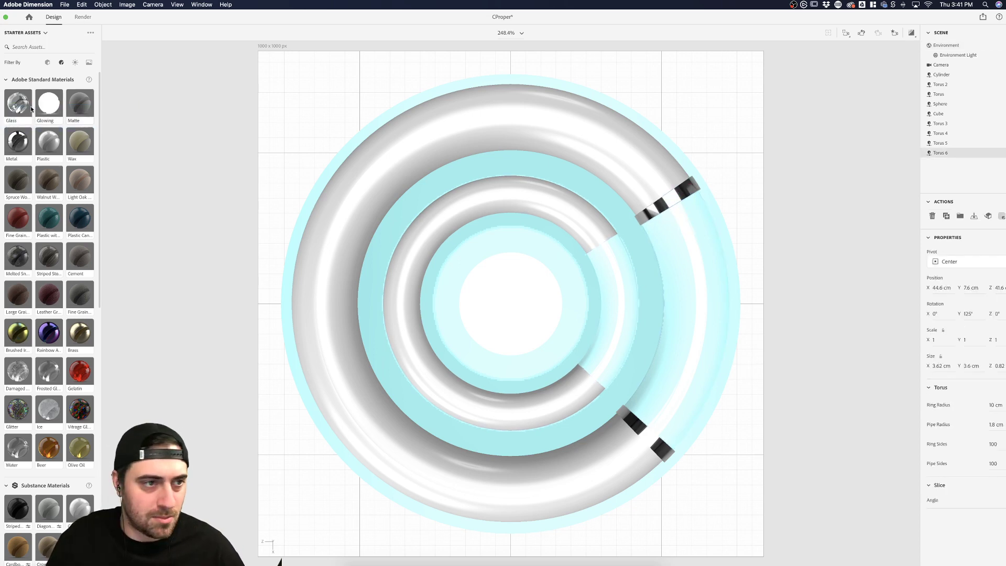
left_click_drag(635, 294, 493, 143)
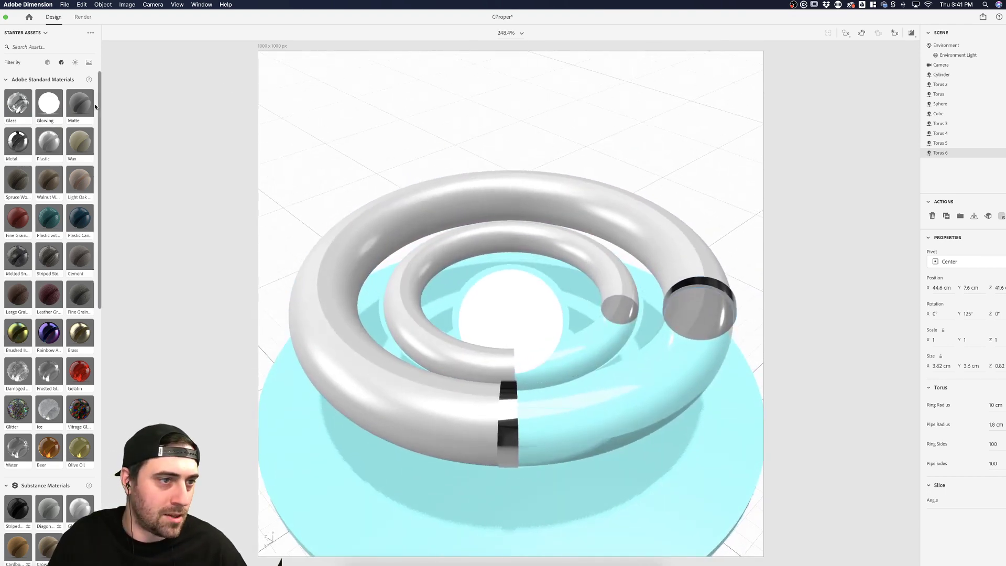
left_click(47, 63)
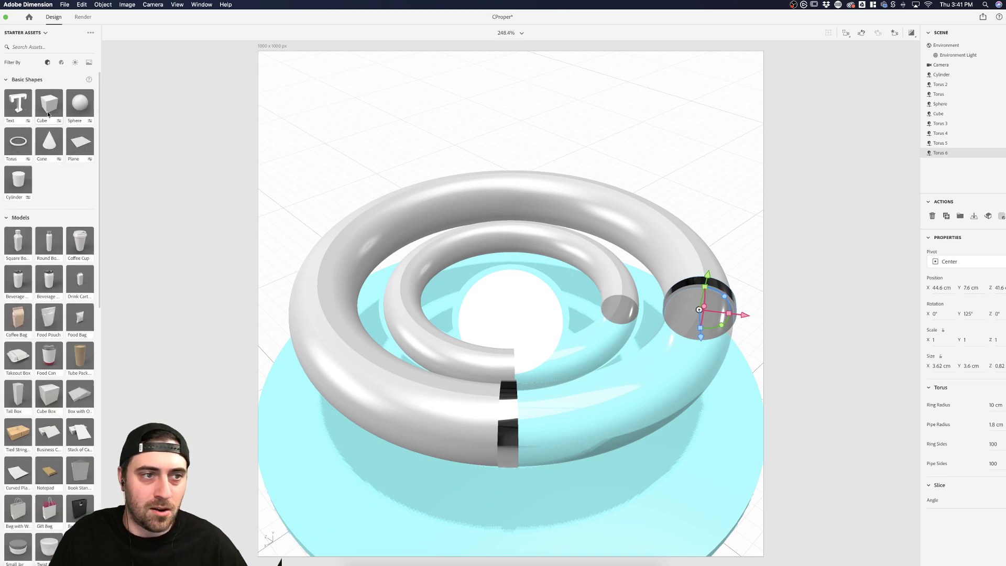
left_click_drag(86, 107, 567, 140)
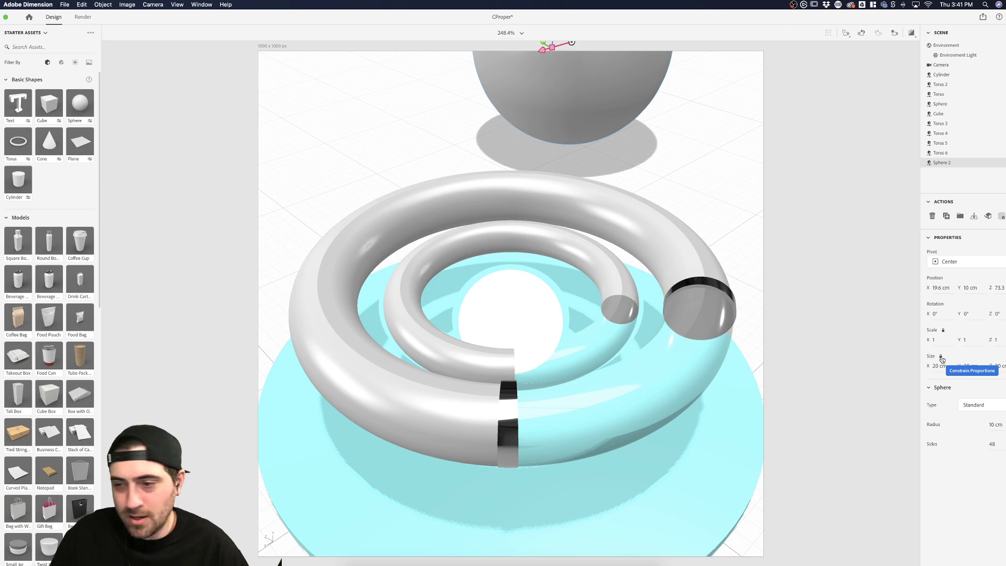
left_click(939, 366)
type("10")
key("Return")
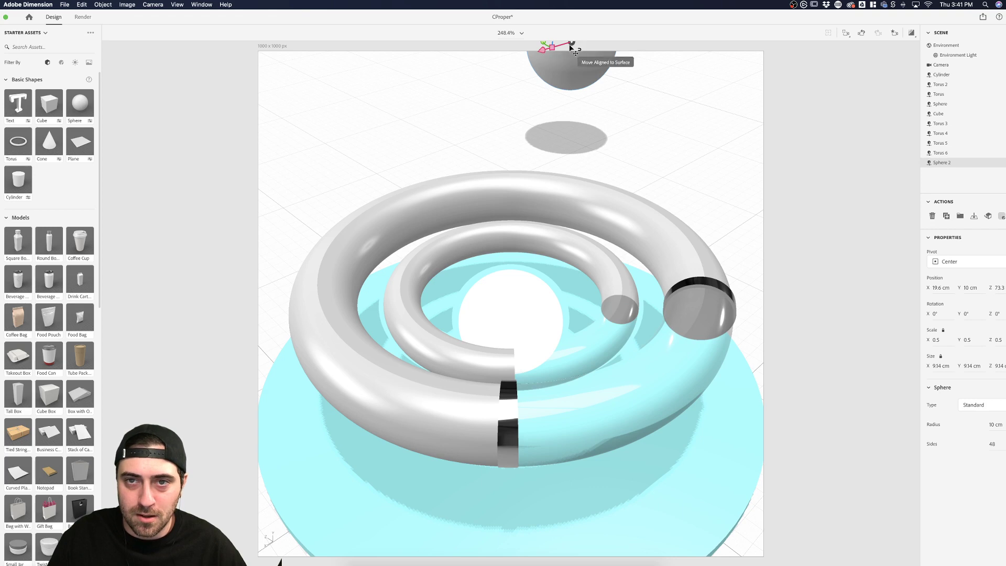
left_click_drag(570, 52, 608, 264)
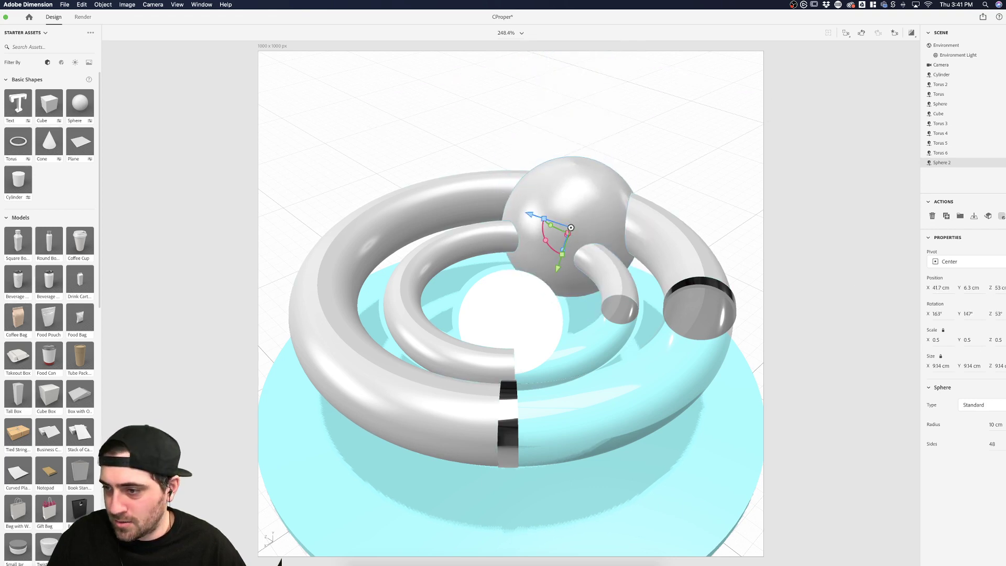
left_click_drag(943, 370, 902, 369)
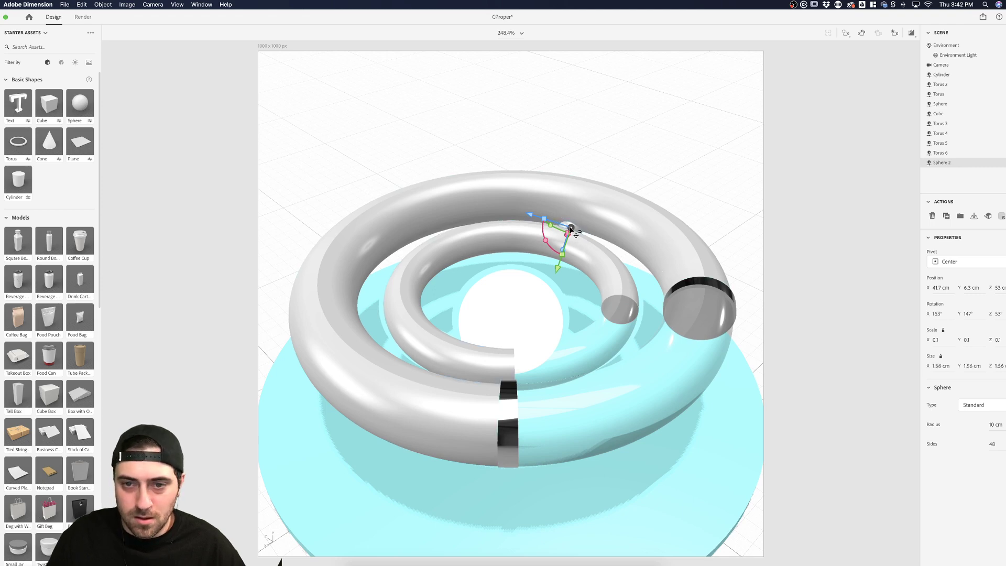
- Place the small sphere near the inner ring's cut end and raise it above the glass segment, to a Y position of about 9.8 cm
left_click_drag(570, 229, 616, 322)
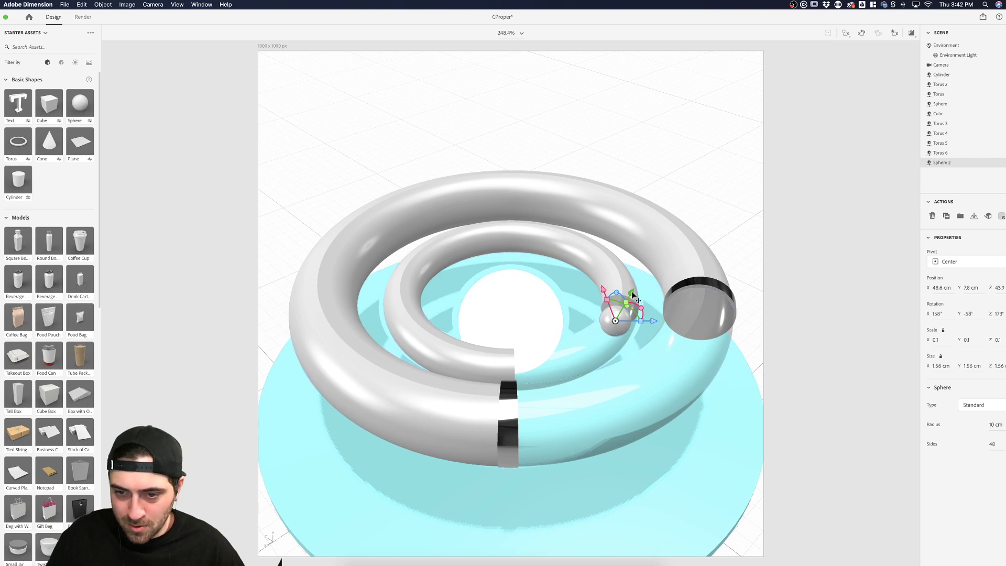
left_click_drag(630, 295, 626, 309)
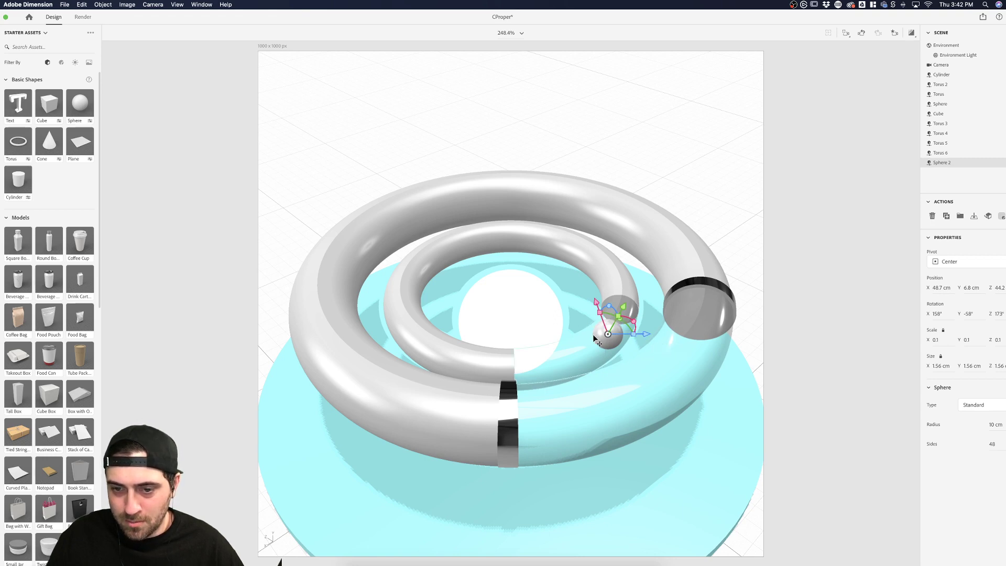
mouse_move(613, 314)
left_mouse_down()
mouse_move(589, 326)
mouse_move(613, 303)
left_mouse_up()
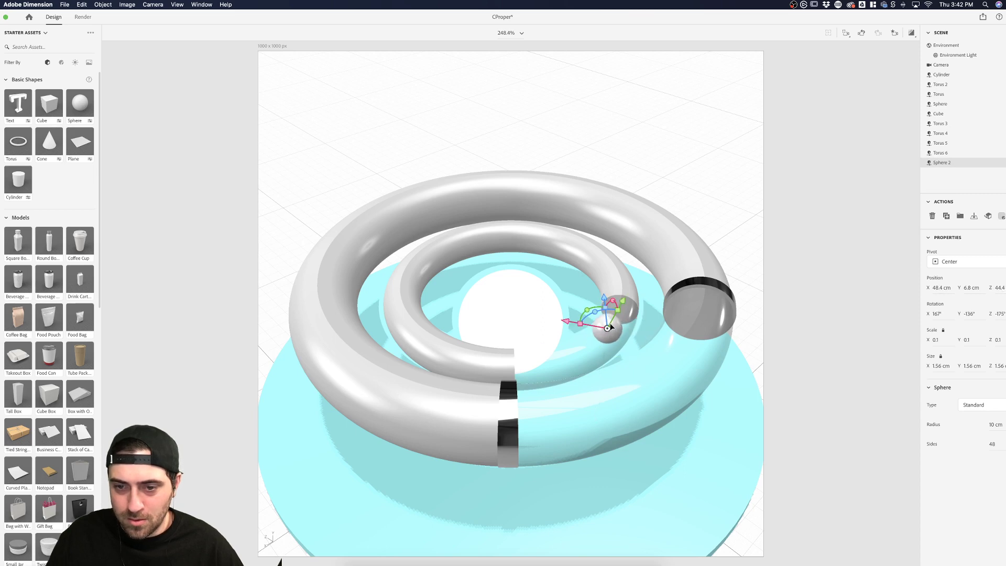
key("1")
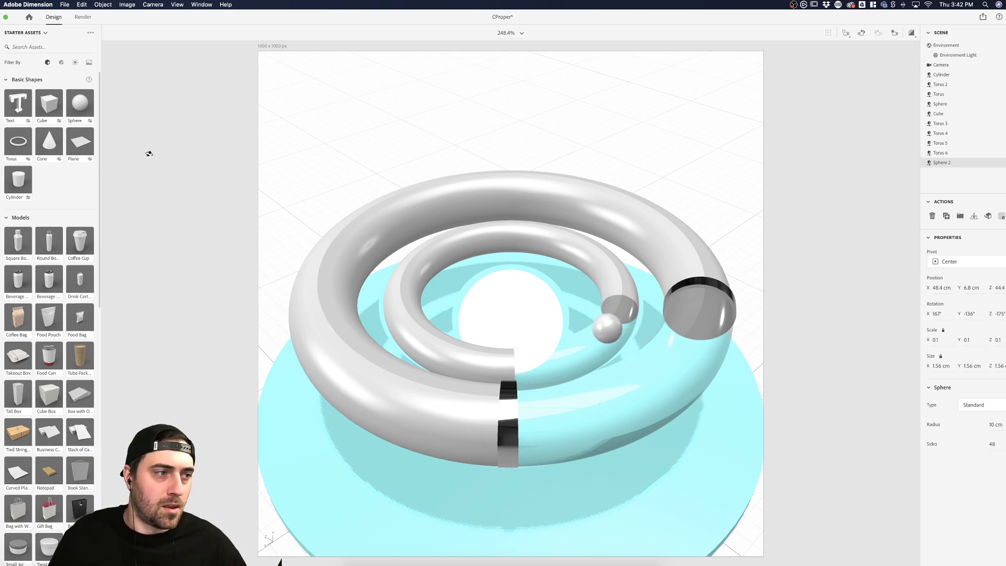
left_click_drag(665, 341, 579, 347)
key("v")
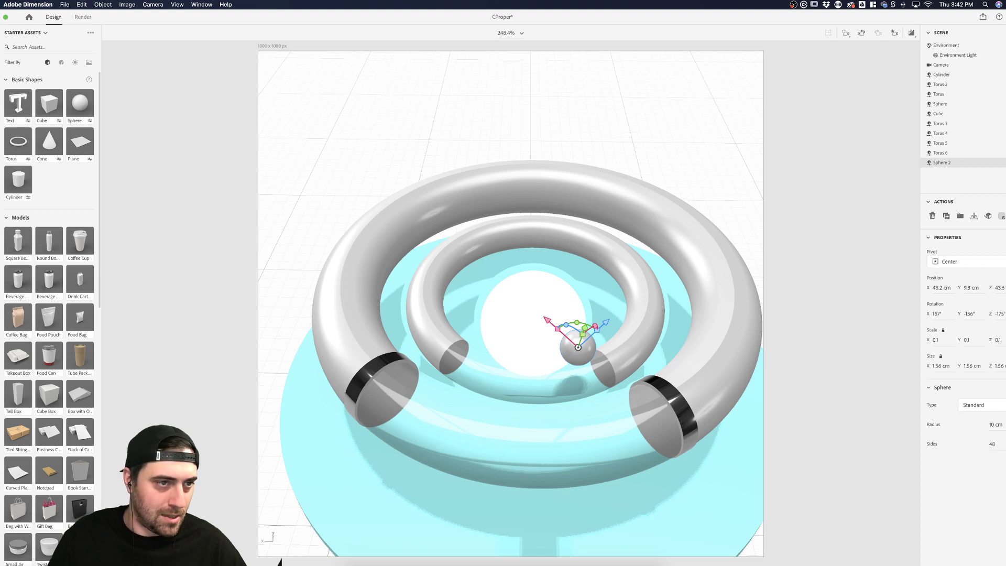
- Try the Metal, Brushed Iridescent Metal and Rainbow Anodized Metal materials on the small sphere, going back to plain Metal
left_click(61, 63)
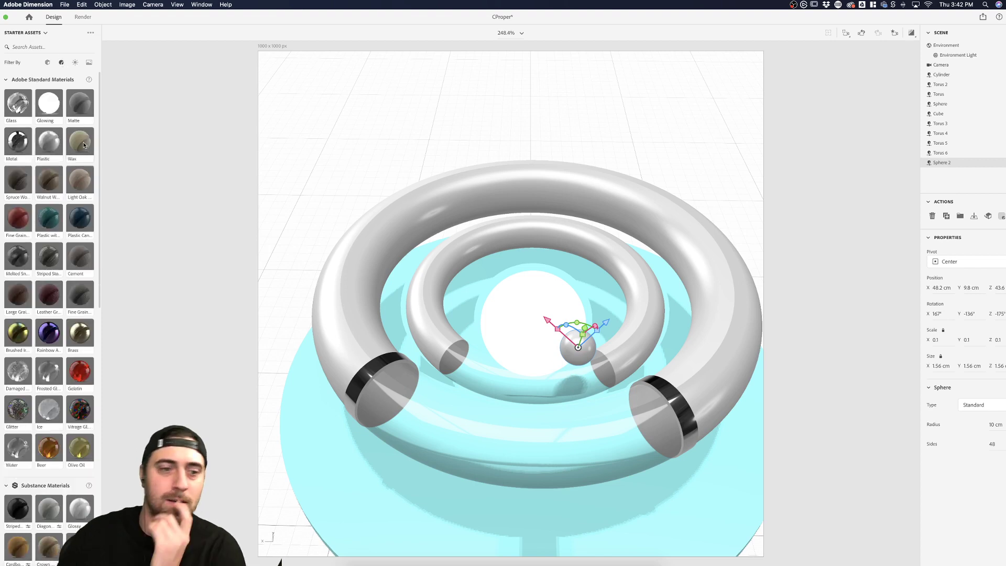
left_click_drag(17, 147, 576, 349)
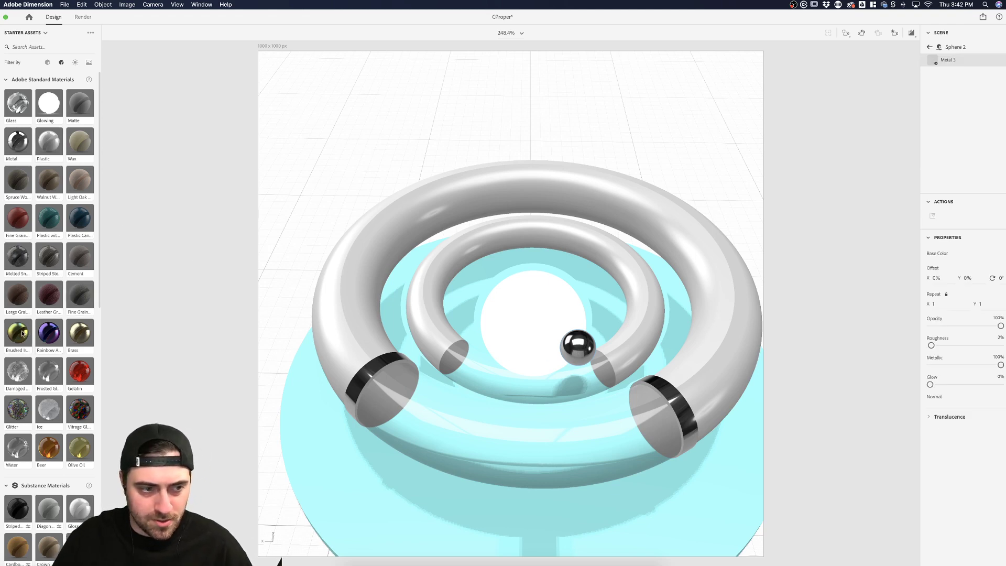
mouse_move(22, 333)
left_mouse_down()
mouse_move(617, 343)
mouse_move(579, 343)
mouse_move(589, 345)
left_mouse_up()
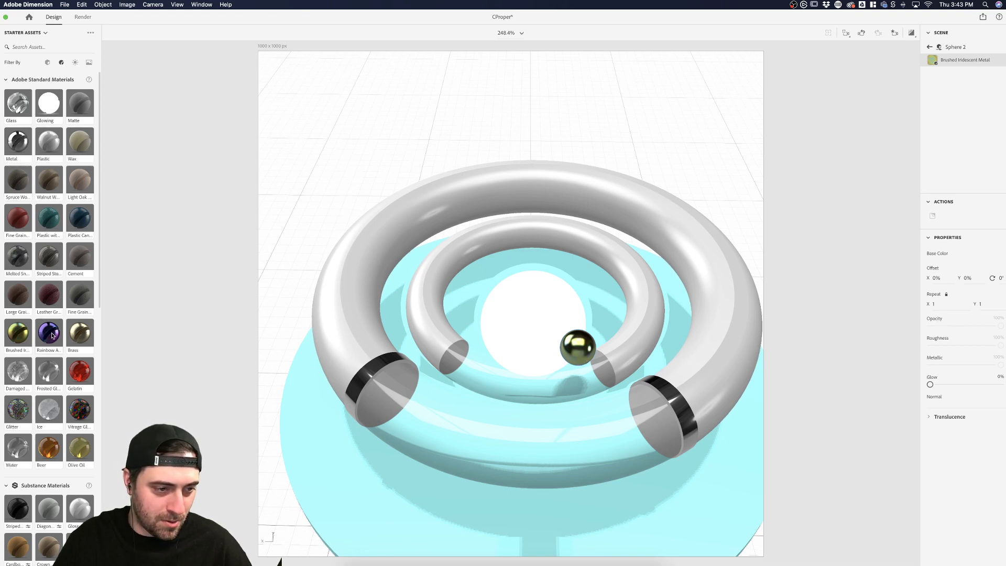
left_click_drag(52, 335, 580, 351)
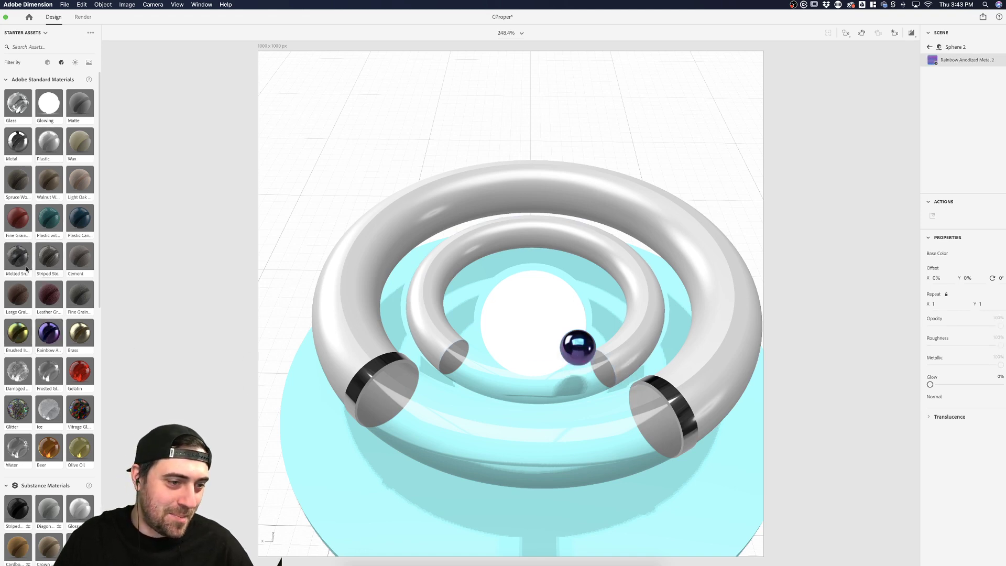
left_click_drag(17, 143, 587, 346)
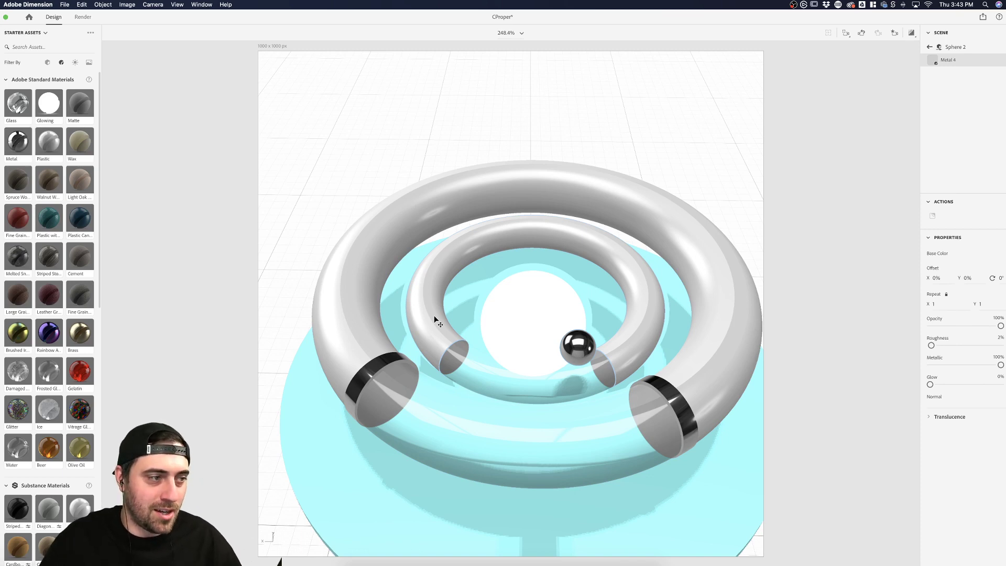
- Lower the small sphere into the inner ring's glass segment, to about X 48.4, Y 6.3, Z 44.4 cm, at a size of 1.41 cm
left_click(585, 336)
left_click_drag(587, 336, 546, 383)
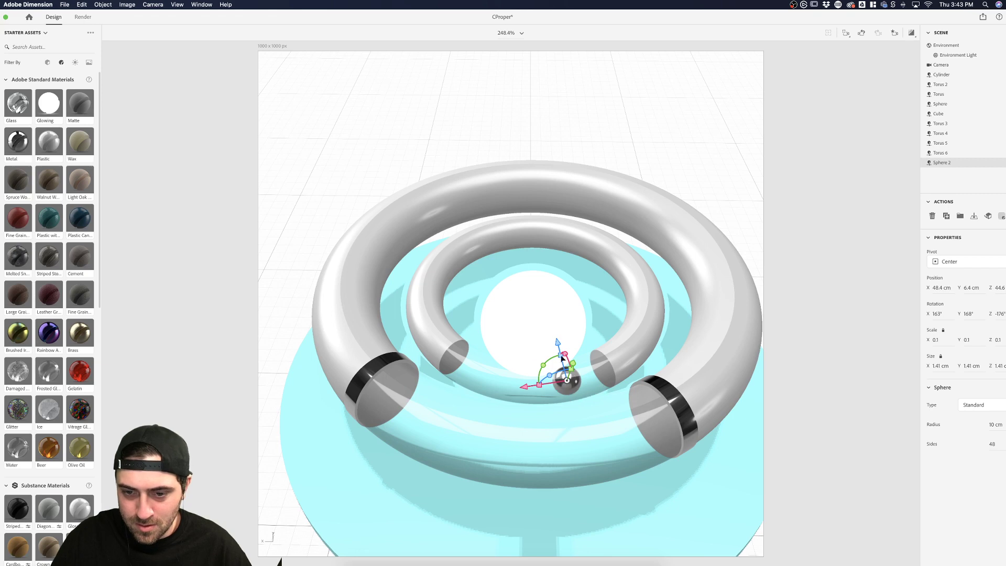
left_click_drag(559, 345, 559, 351)
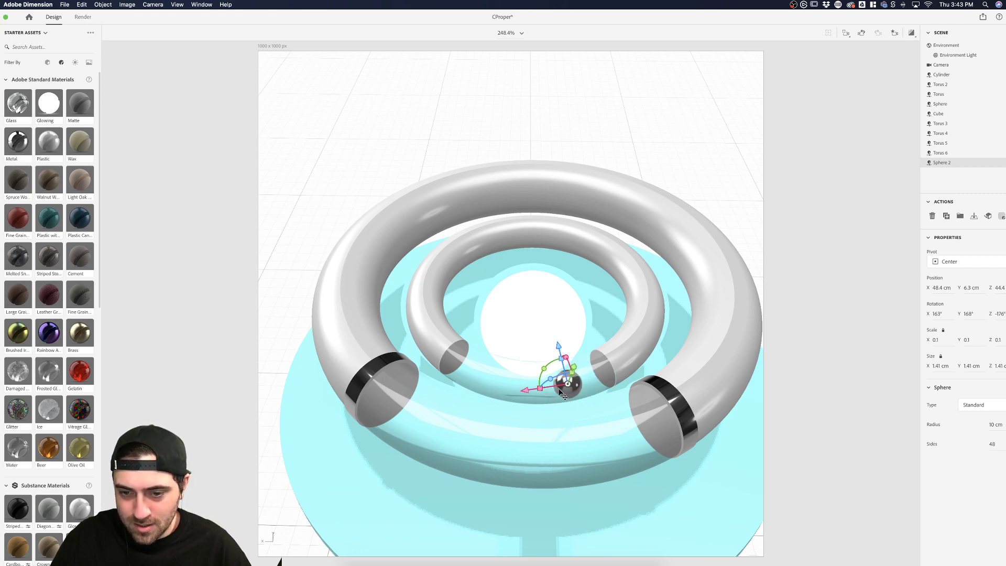
- Apply the clean gold Substance material to the small sphere inside the glass segment
left_click_drag(483, 299, 589, 340)
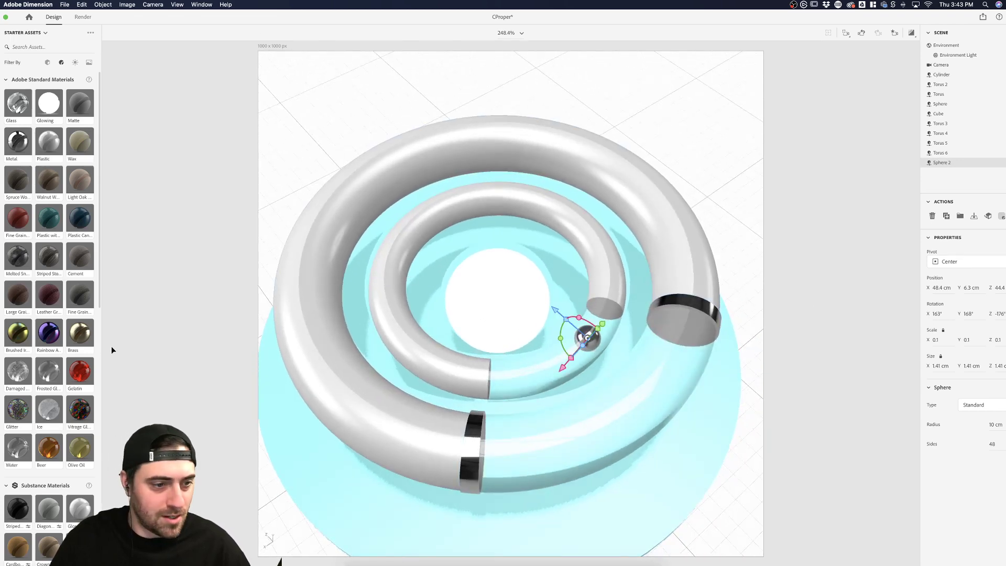
scroll(69, 318, "down", 10)
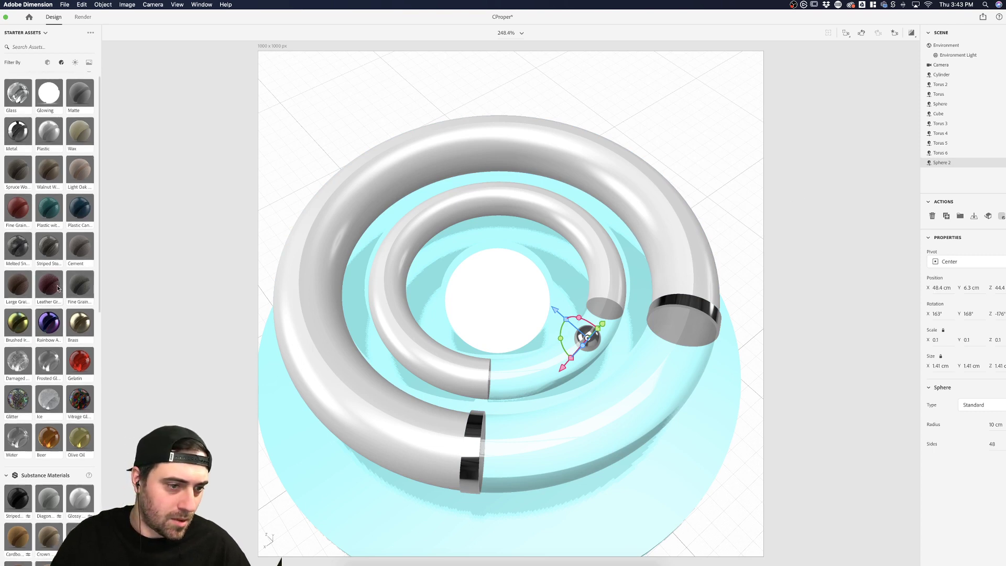
scroll(58, 287, "down", 1)
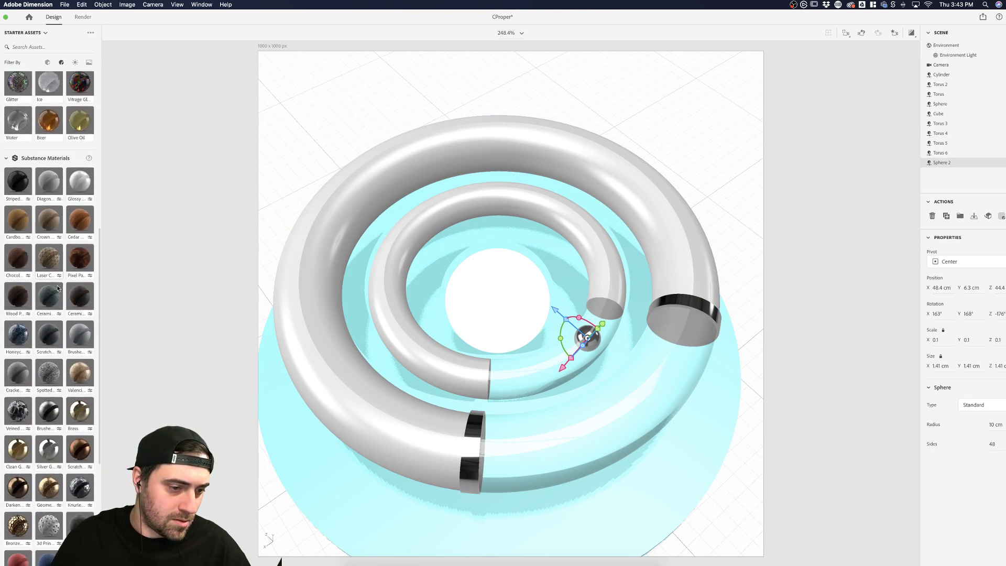
left_click_drag(17, 444, 970, 163)
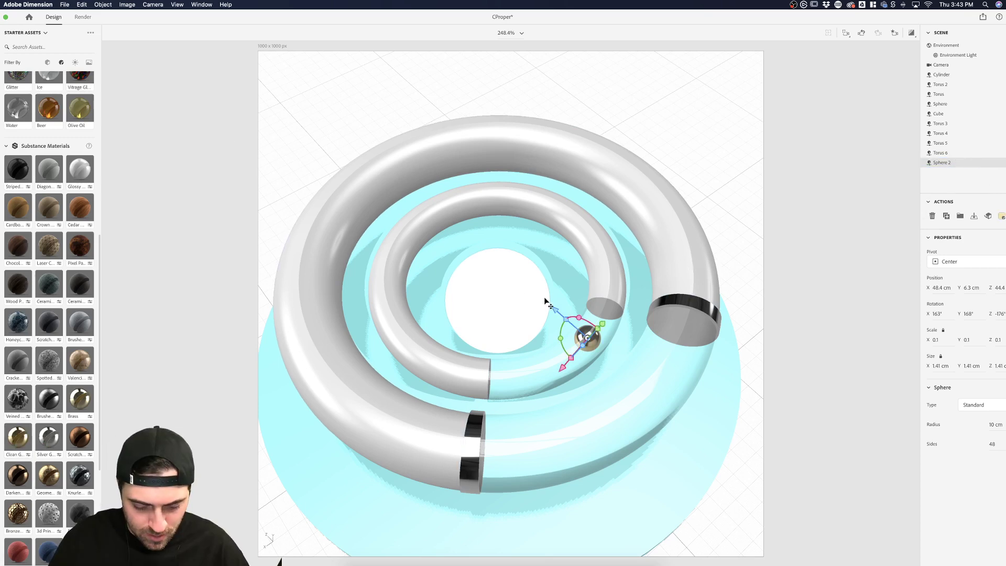
- Duplicate the gold sphere twice and space the copies along the inner glass segment, at about X 50.5 cm and X 52.5 cm
key("super+d")
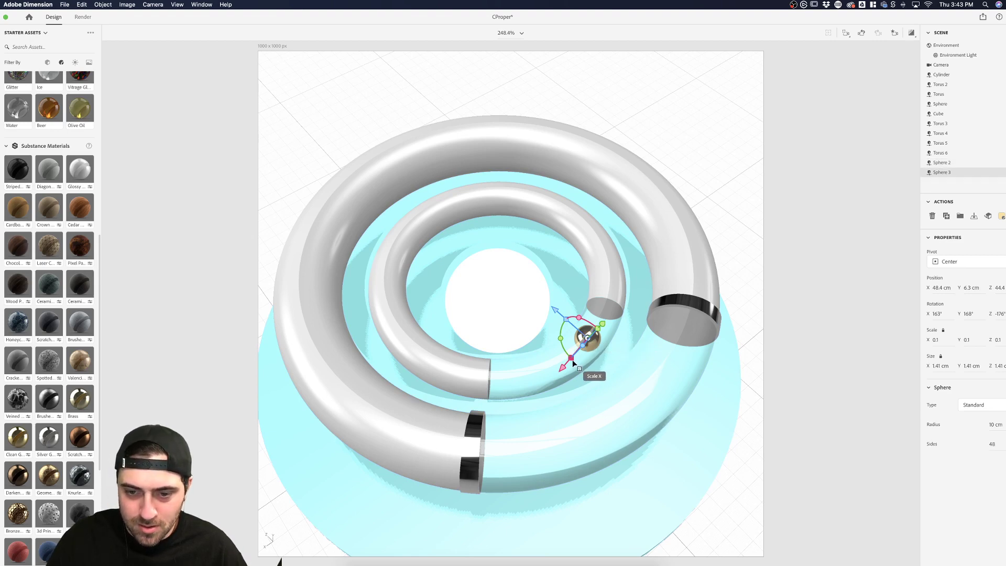
left_click_drag(566, 366, 530, 338)
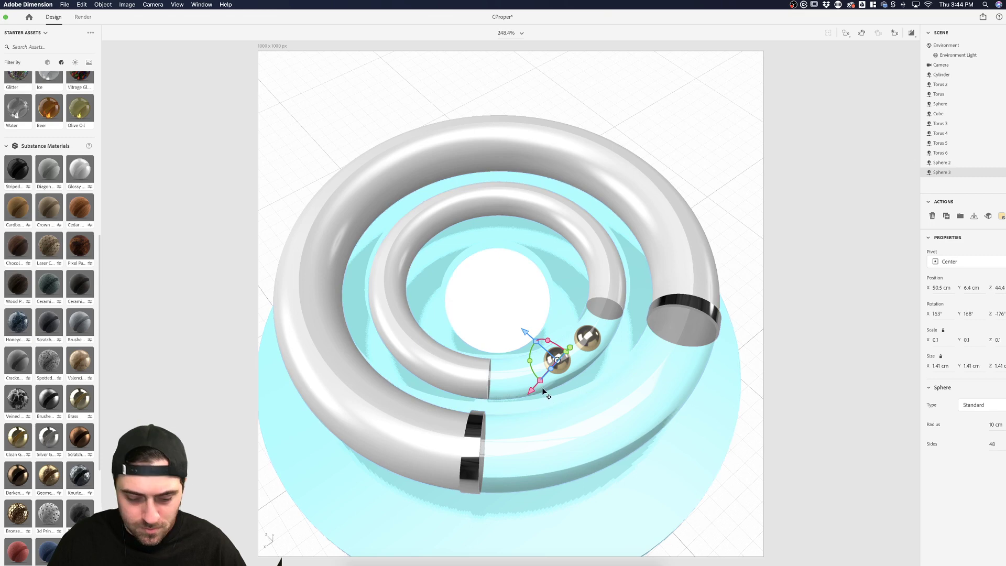
key("super+d")
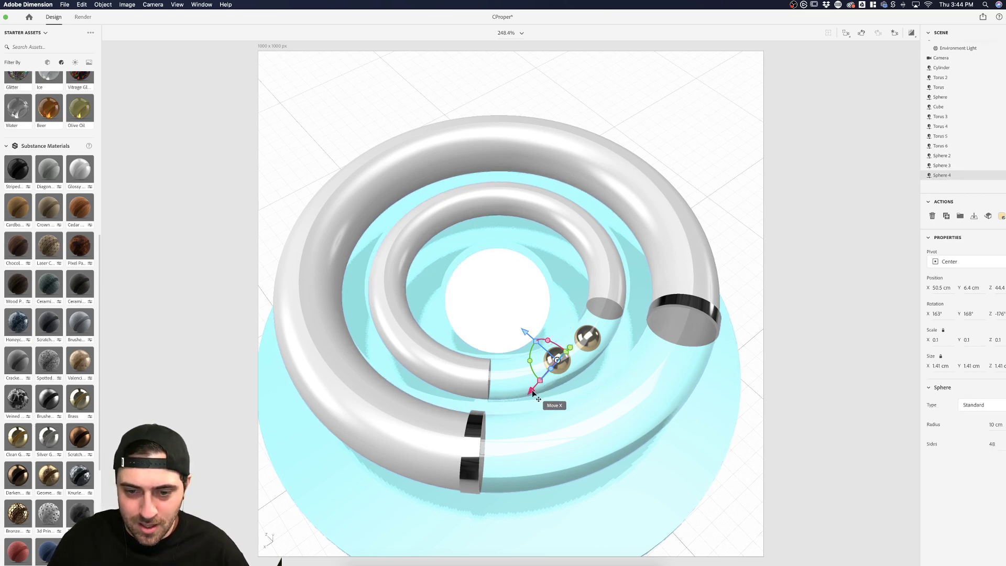
left_click_drag(532, 391, 504, 408)
left_click_drag(511, 351, 499, 353)
left_click_drag(506, 405, 499, 413)
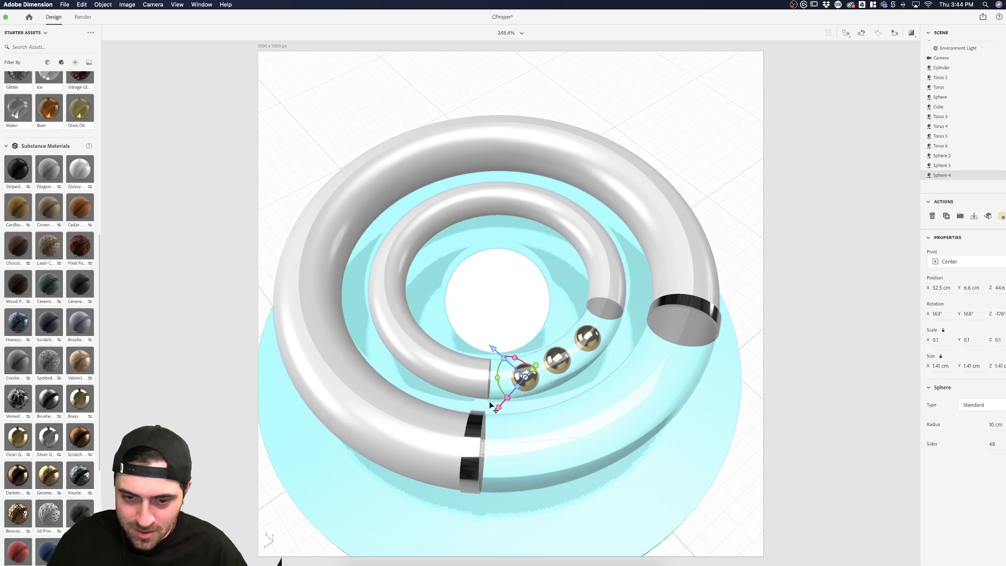
left_click_drag(514, 376, 503, 401)
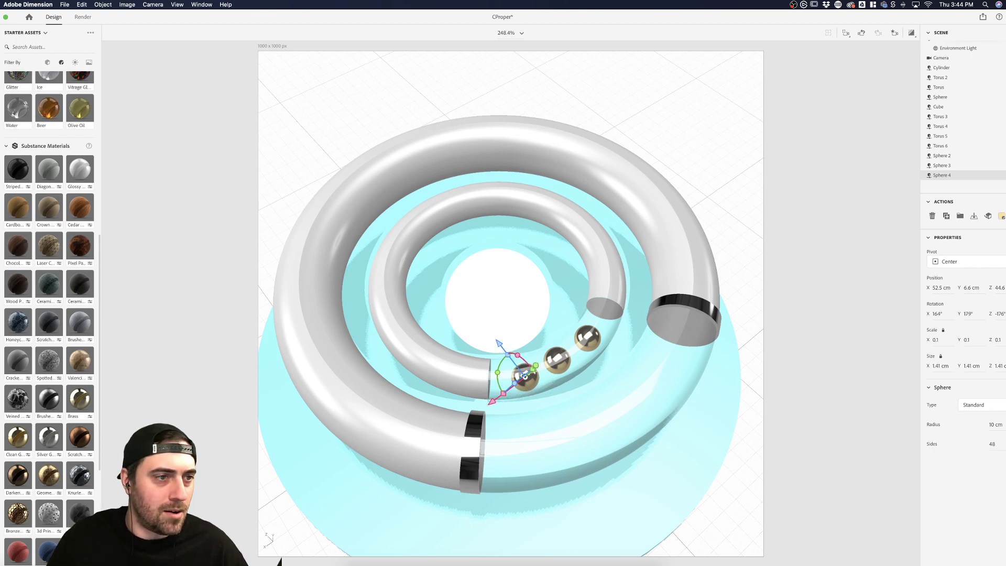
- View the three gold spheres from above, check the render quality and PSD export options, and return to the design workspace
key("1")
left_click_drag(467, 313, 534, 380)
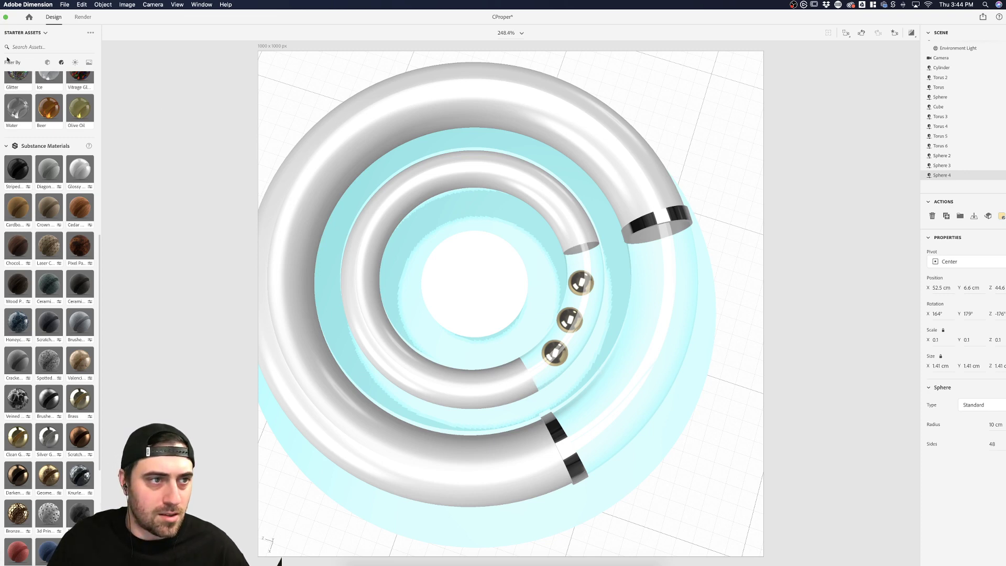
key("v")
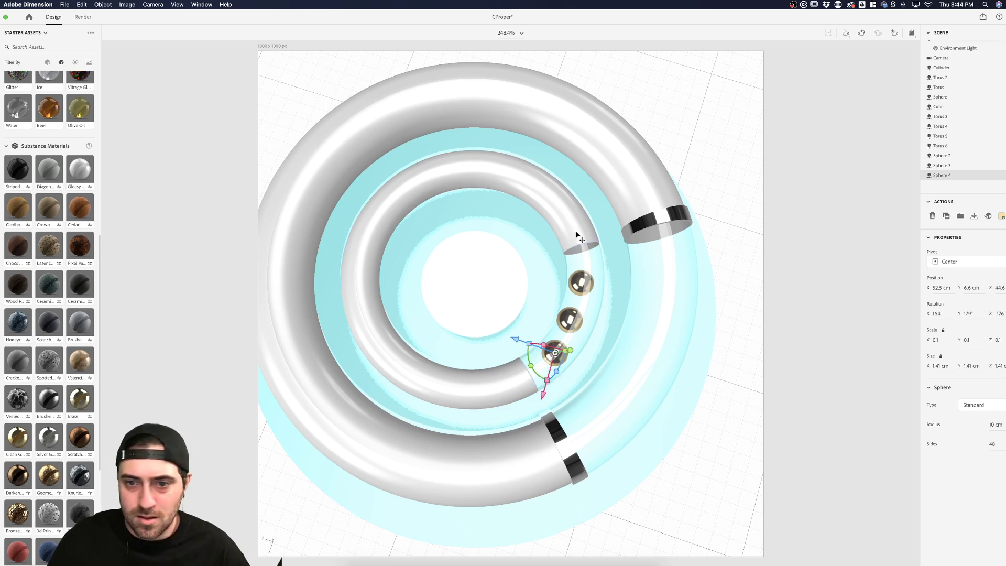
left_click(82, 17)
left_click(969, 160)
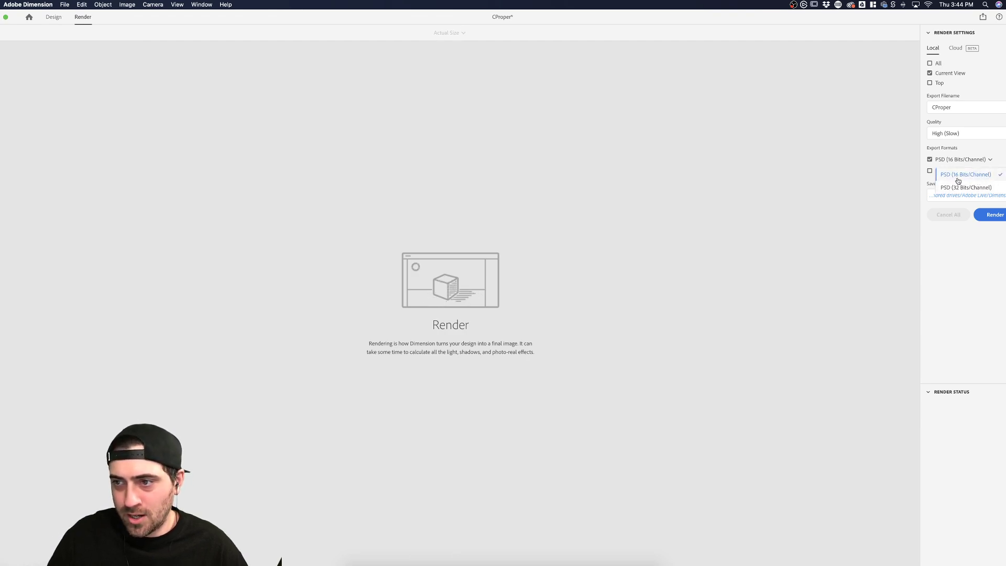
left_click(983, 151)
left_click(966, 134)
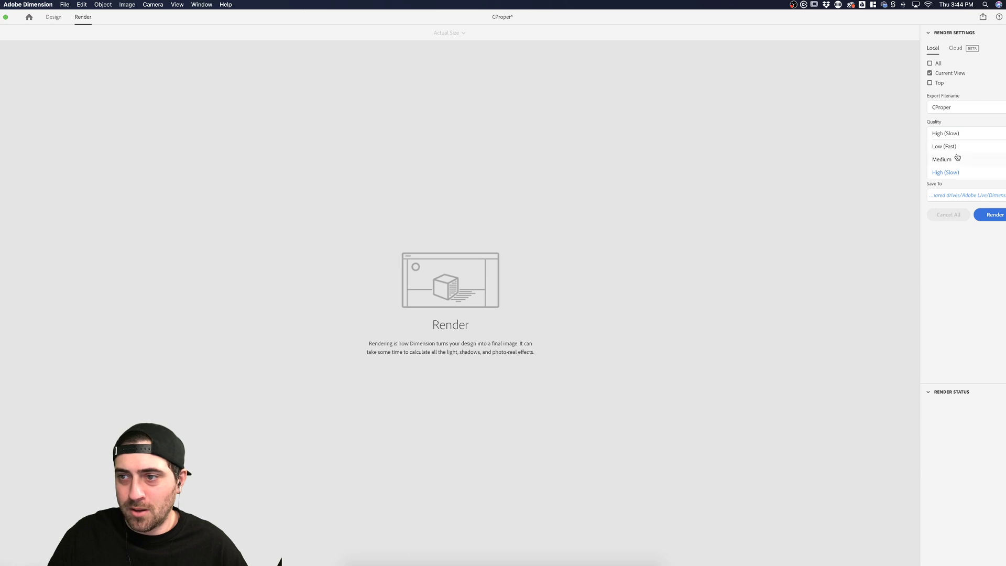
left_click(963, 172)
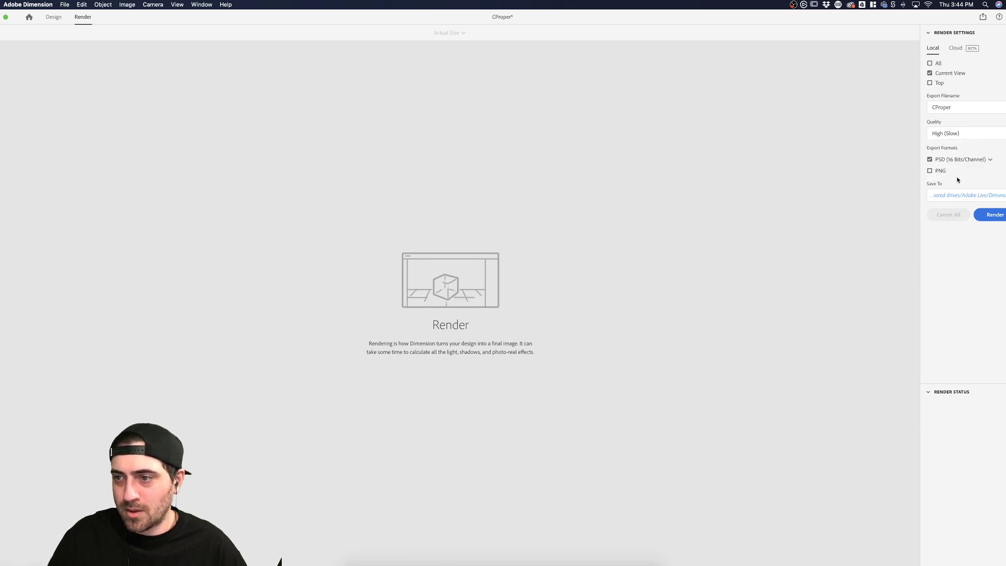
left_click(53, 17)
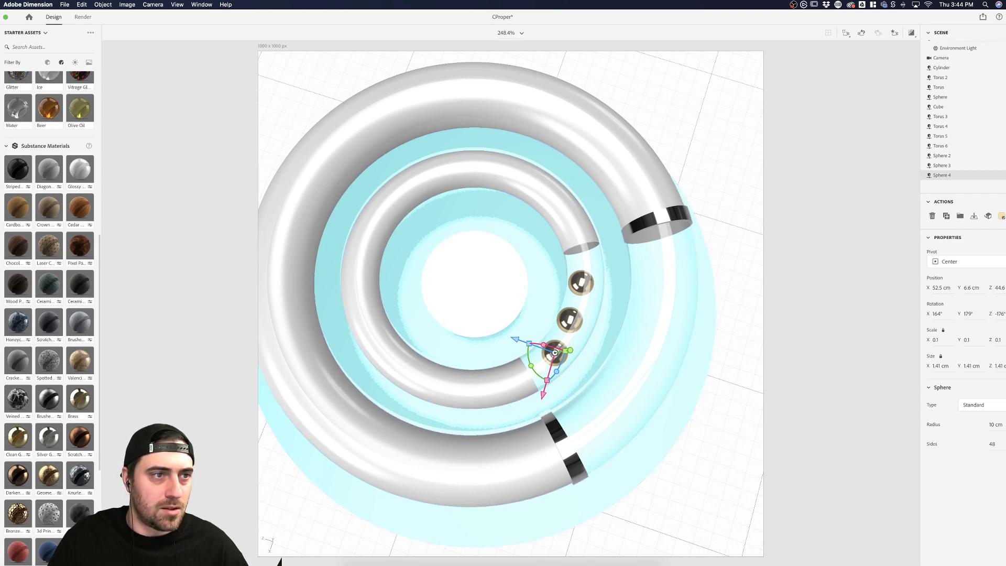
- Nudge the first gold sphere to about X 48.1, Y 6.2, Z 44.2 cm and the middle one outward to about Z 44 cm
left_click(944, 155)
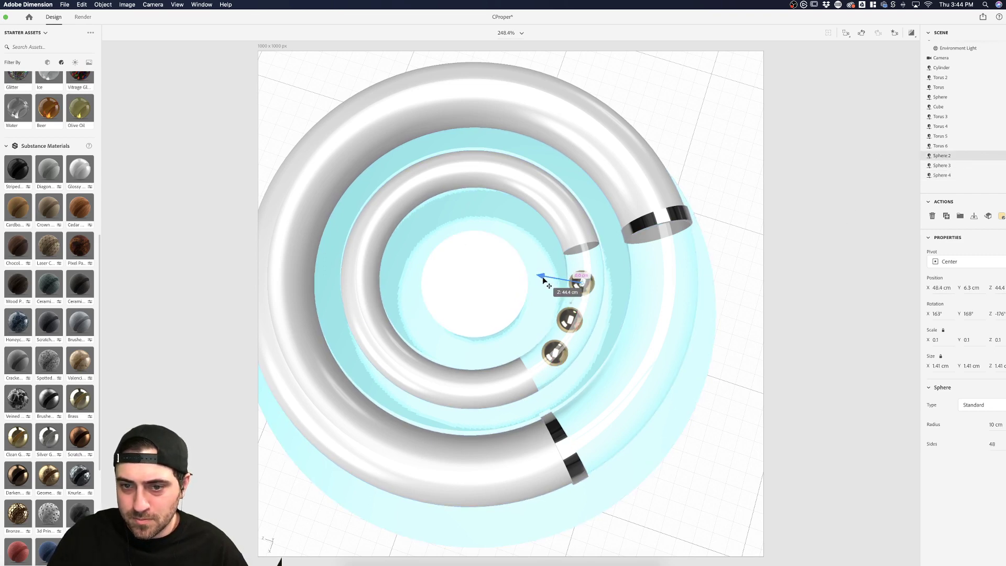
left_click_drag(542, 277, 546, 277)
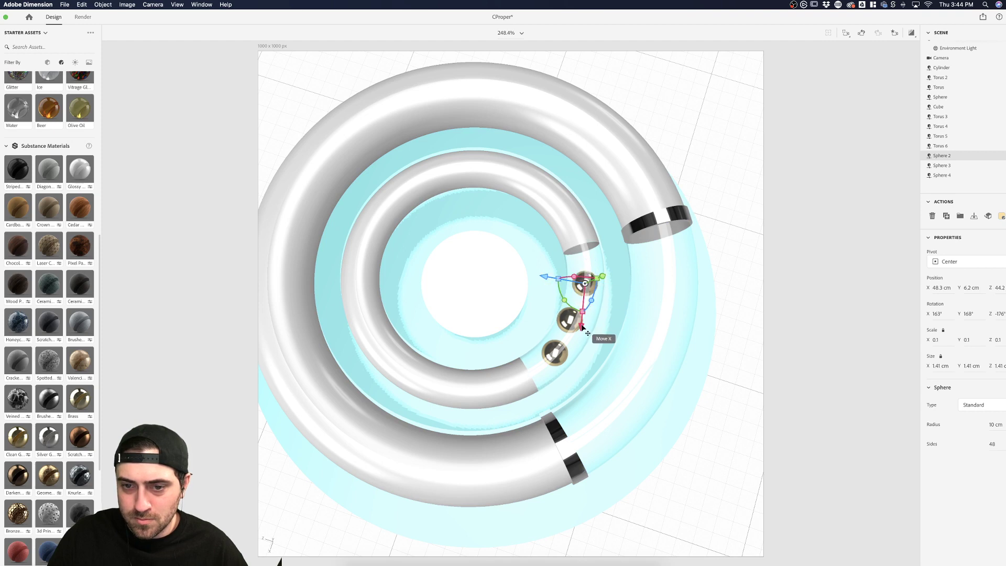
left_click_drag(580, 327, 571, 328)
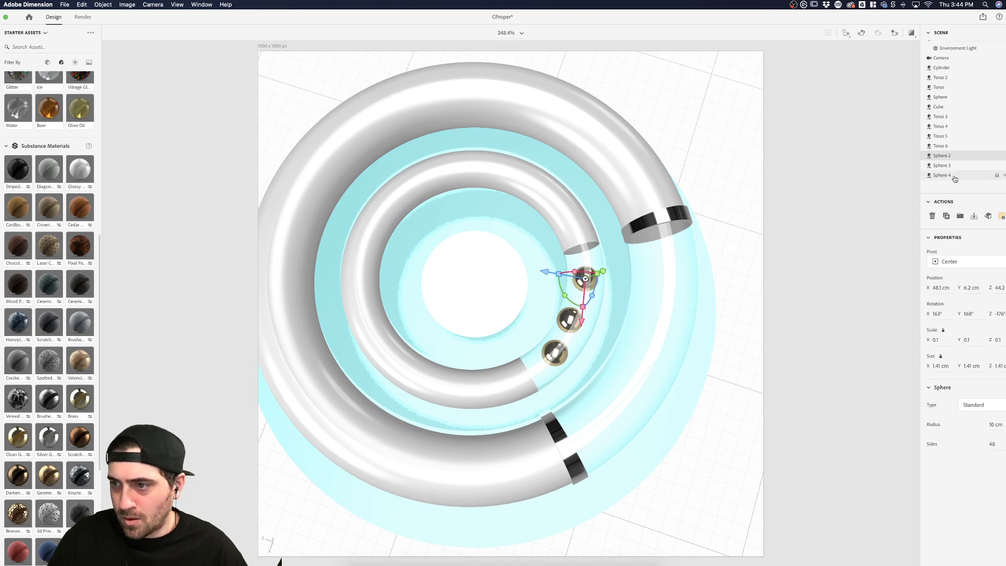
left_click(570, 324)
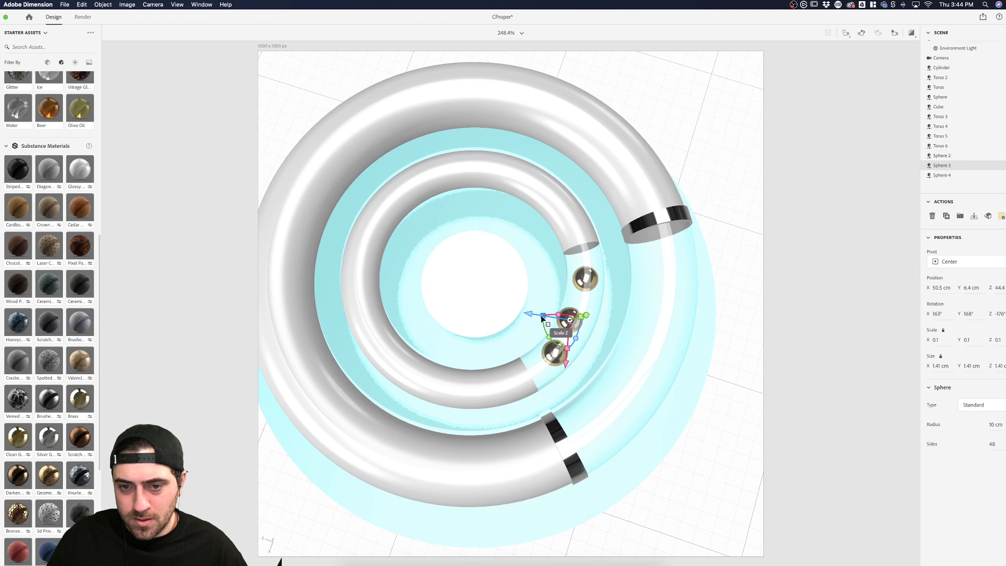
left_click_drag(537, 315, 540, 320)
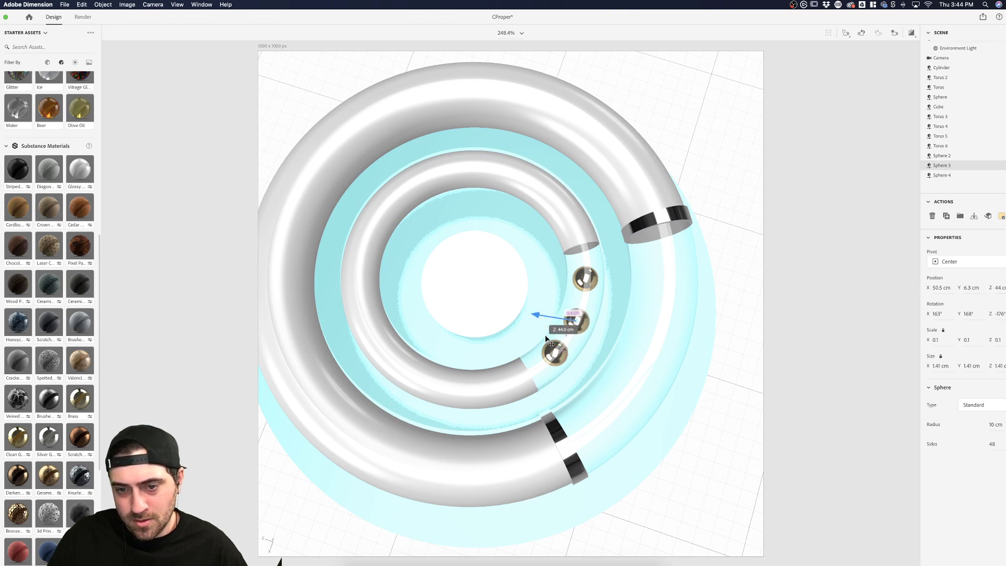
- Nudge the first gold sphere closer to the ring's cut end and move the middle one to about X 50, Y 6.3, Z 43.9 cm
left_click(944, 156)
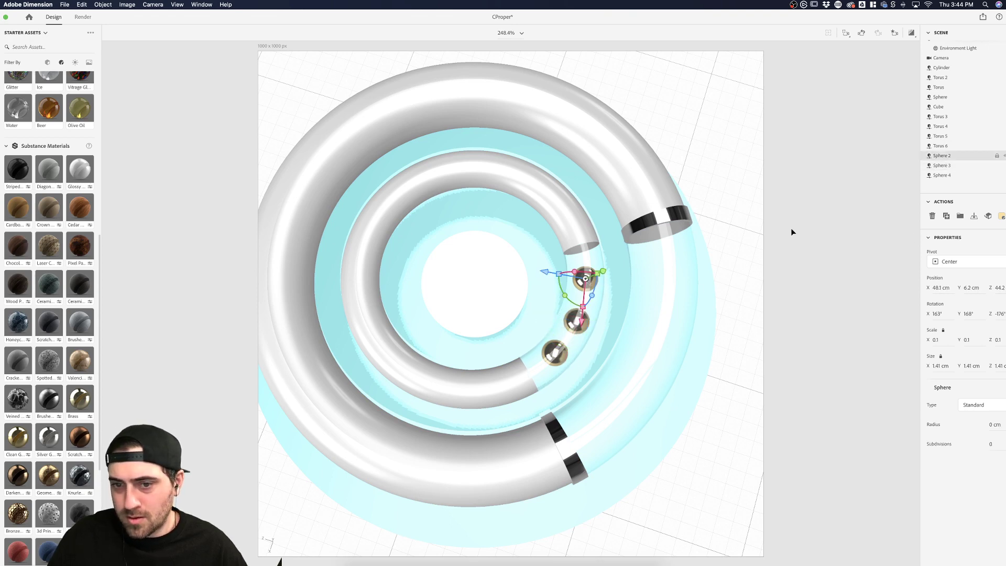
left_click_drag(582, 322, 583, 317)
left_click(579, 319)
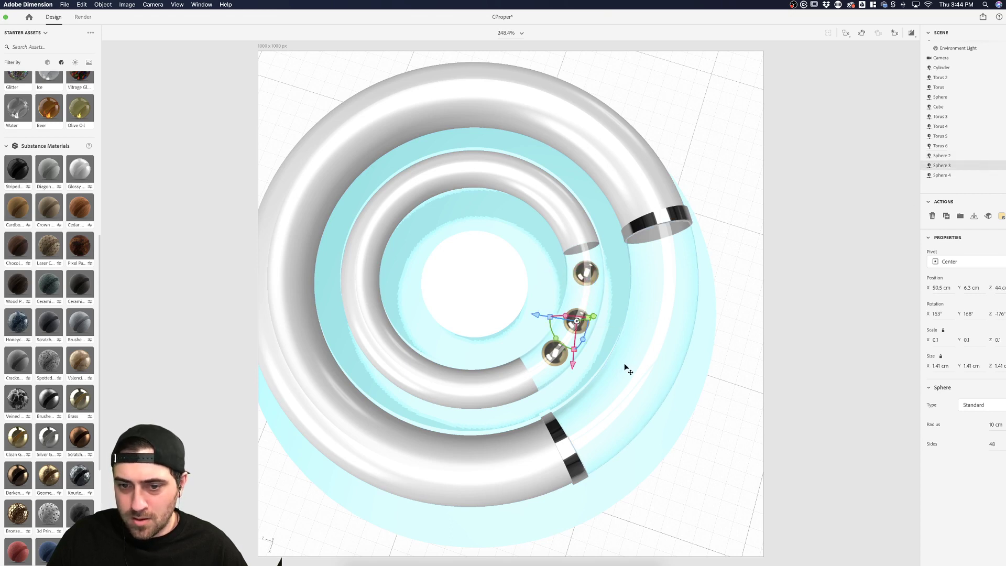
mouse_move(573, 360)
left_mouse_down()
mouse_move(578, 370)
mouse_move(575, 357)
left_mouse_up()
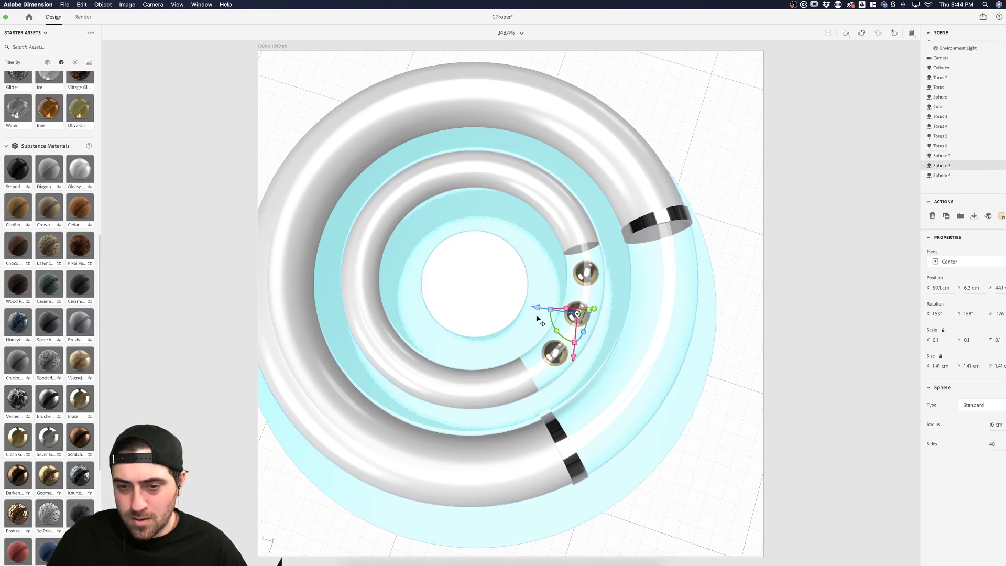
left_click_drag(538, 315, 545, 310)
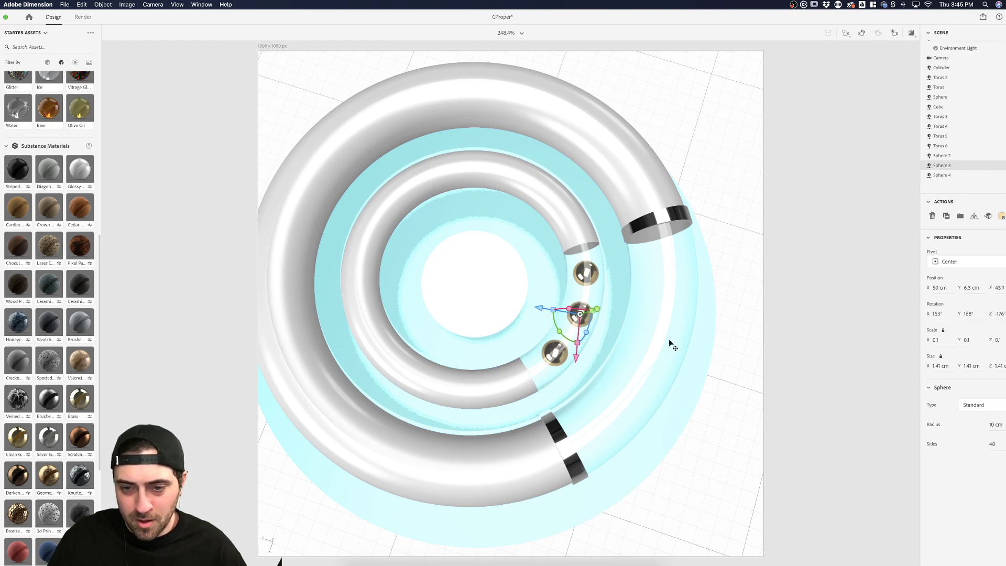
- Shift the third gold sphere slightly outward in the glass segment, to about X 52.3, Y 6.6, Z 44.5 cm
left_click(942, 175)
left_click_drag(545, 392, 546, 398)
left_click_drag(517, 338, 521, 340)
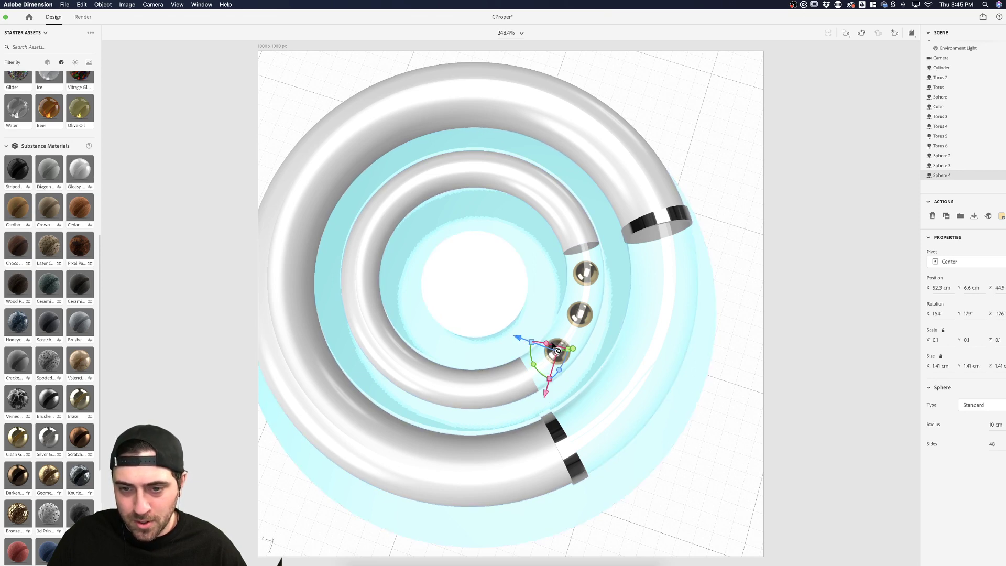
- Restore the Top camera bookmark and clear the sphere selection
left_click(894, 32)
left_click(873, 64)
left_click(735, 324)
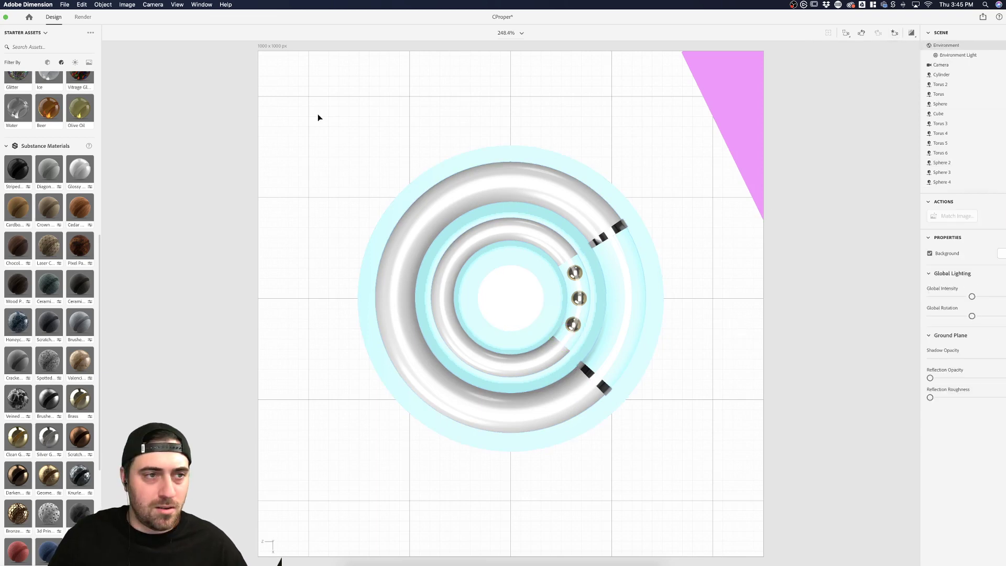
- Hide the Environment Light and show the scene in the render preview
left_click(998, 55)
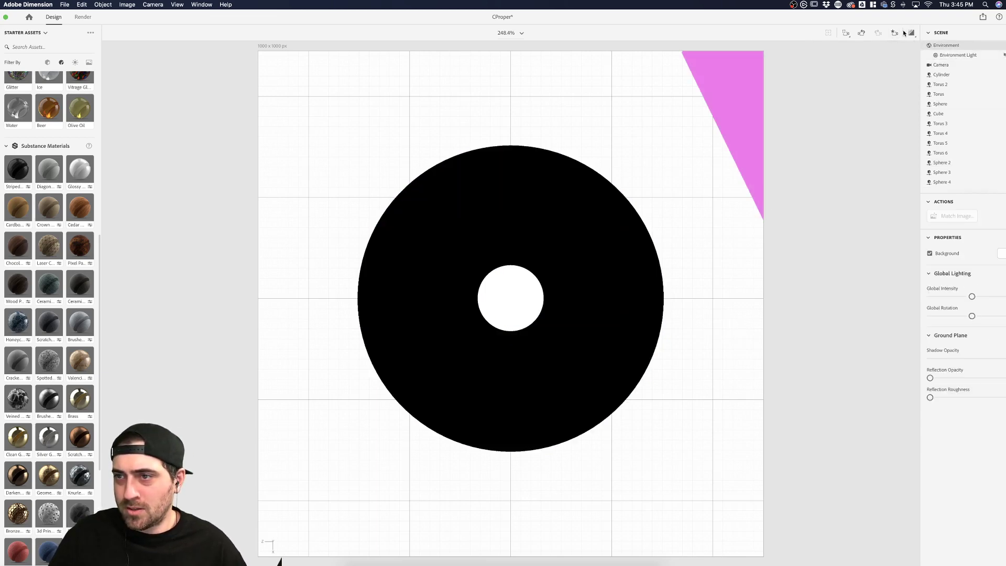
left_click(912, 33)
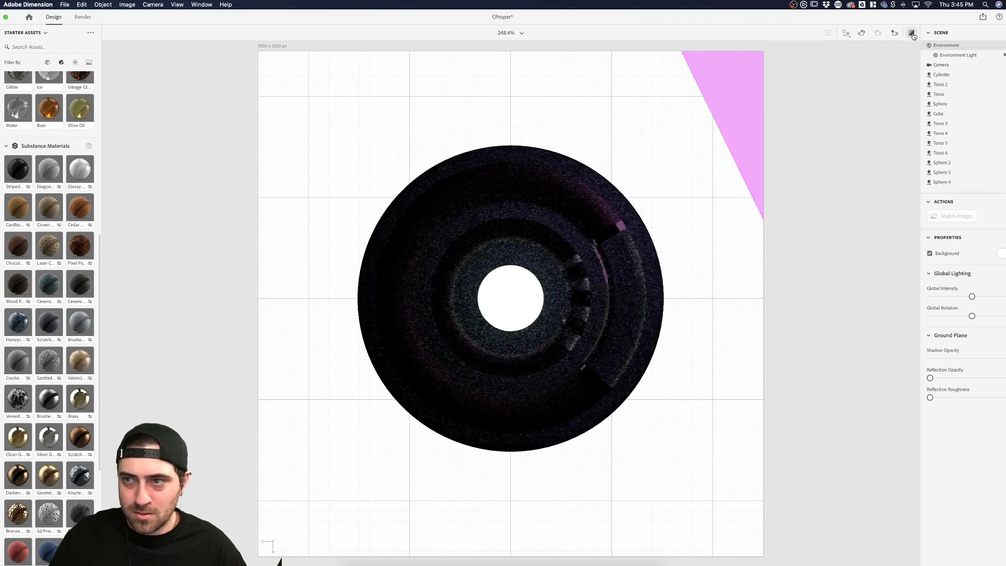
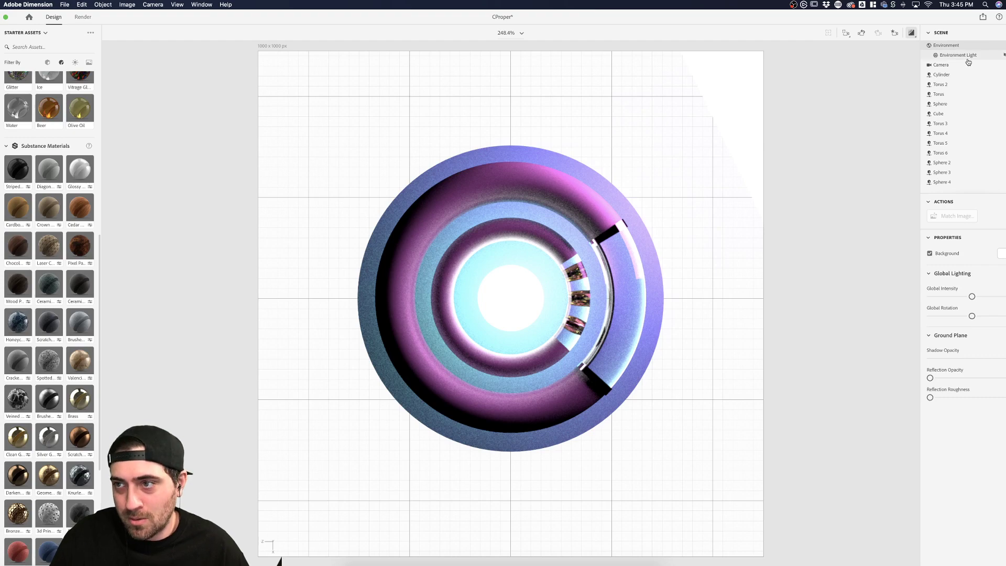
- Show the Environment Light again, select the inner ring's glass segment and turn off the render preview
left_click(1003, 55)
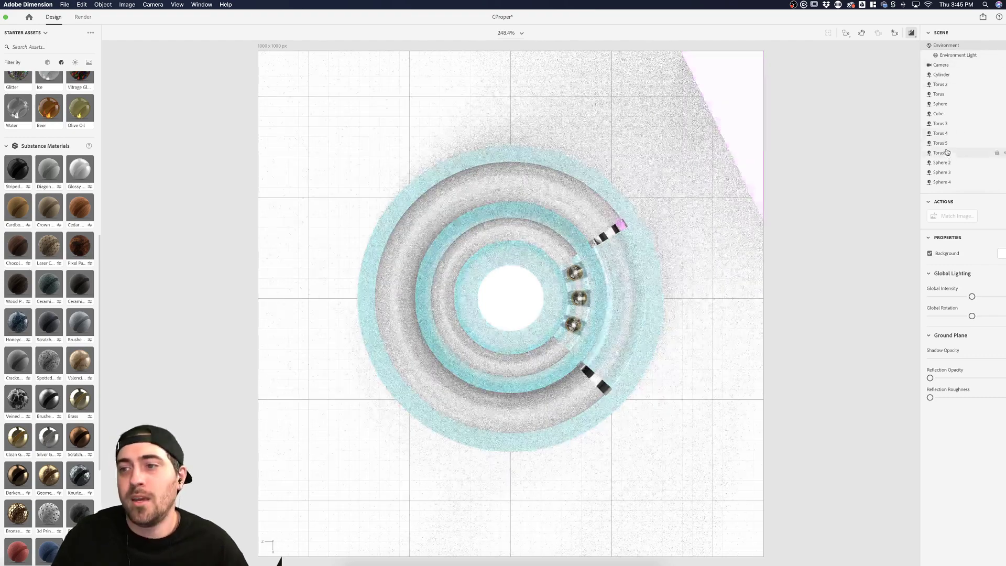
left_click(583, 285)
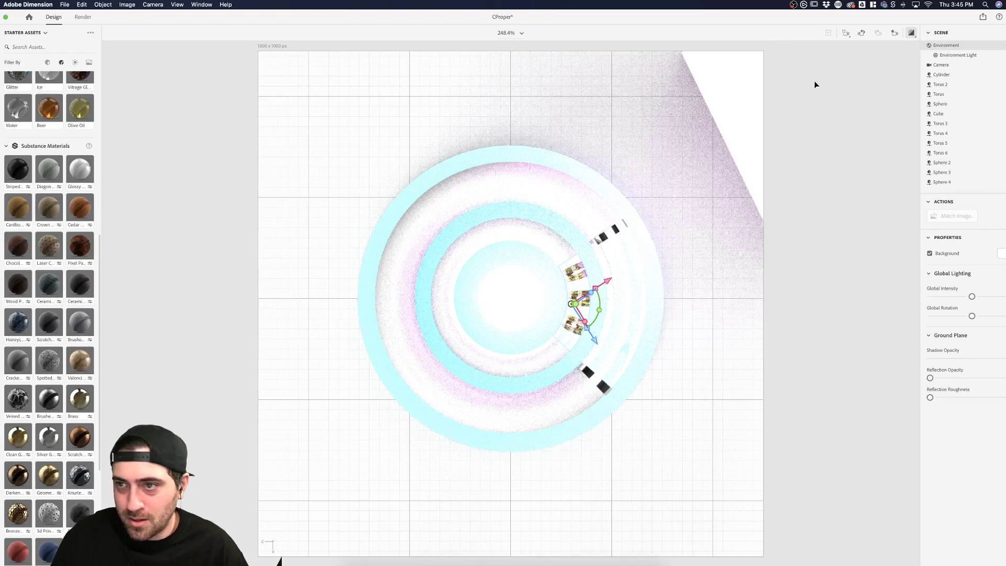
left_click(911, 34)
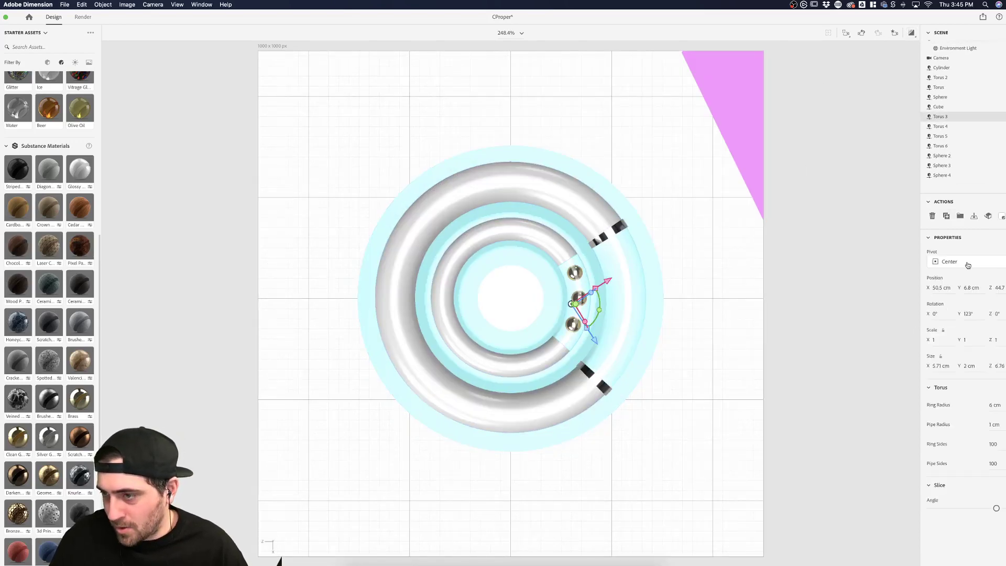
- Set the Translucence of the inner ring segment's Glass 2 material to 0%
left_click(1002, 216)
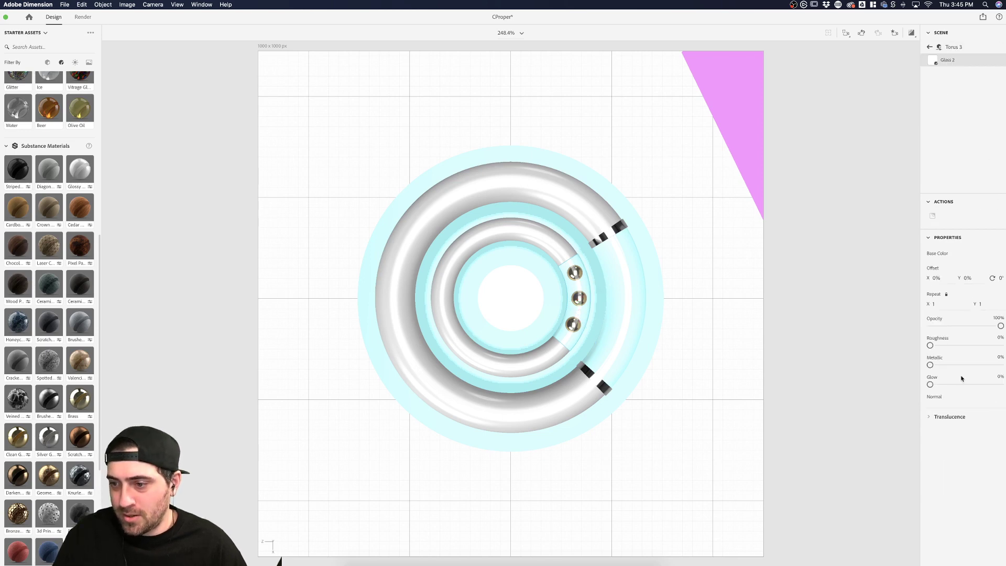
left_click(929, 419)
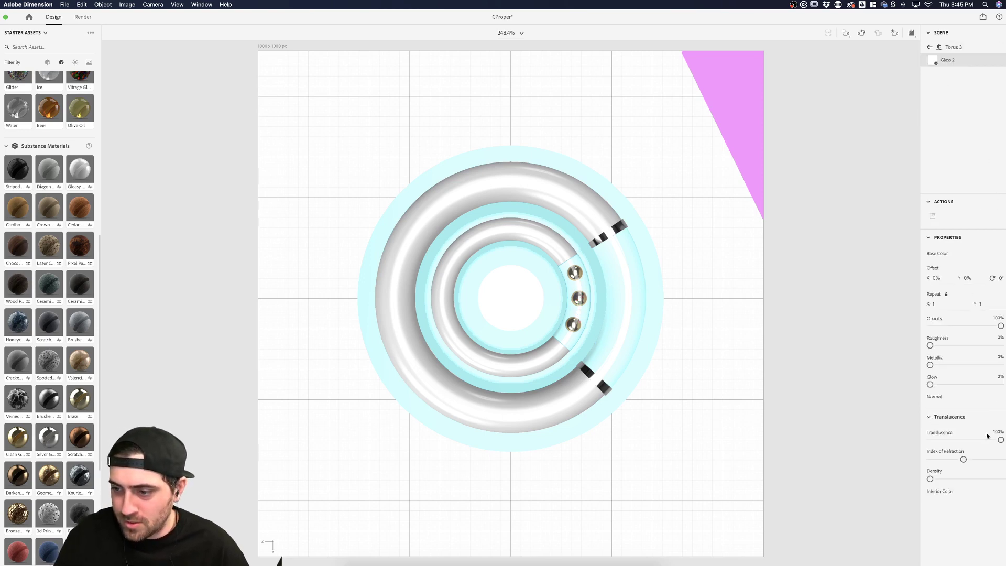
left_click_drag(1001, 442, 911, 443)
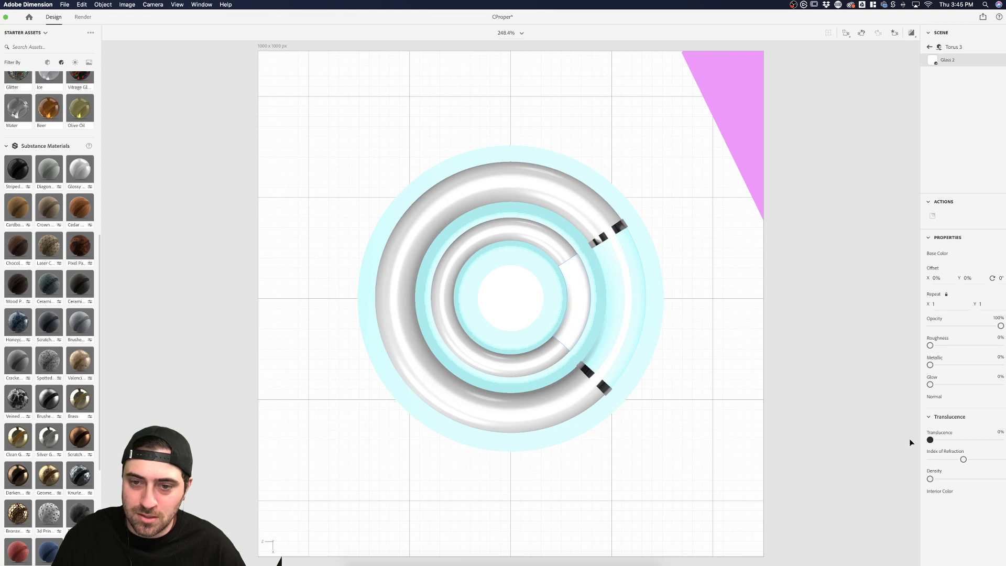
- Set the Translucence of the outer ring segment's Glass 3 material to 0%
left_click(633, 333)
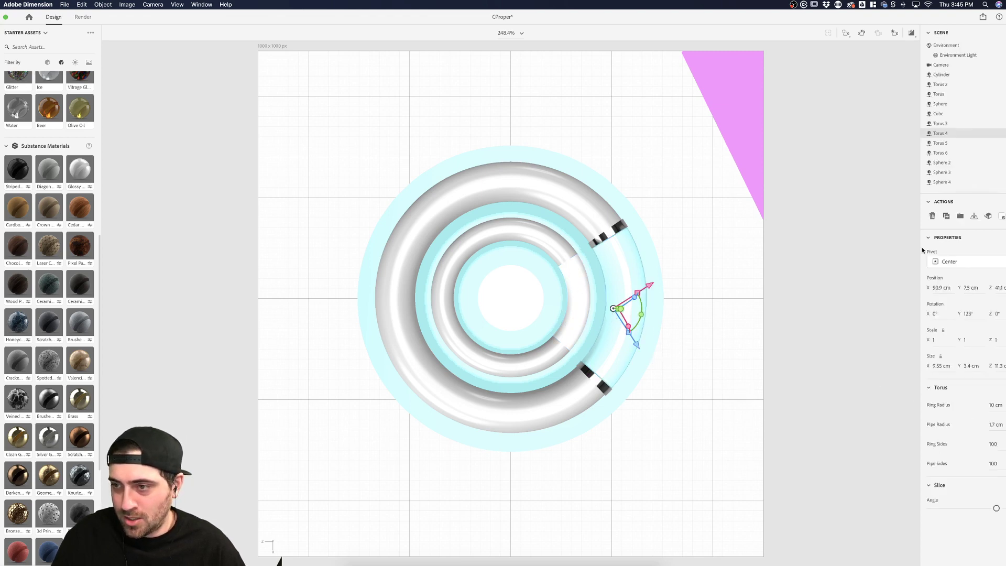
left_click(1003, 217)
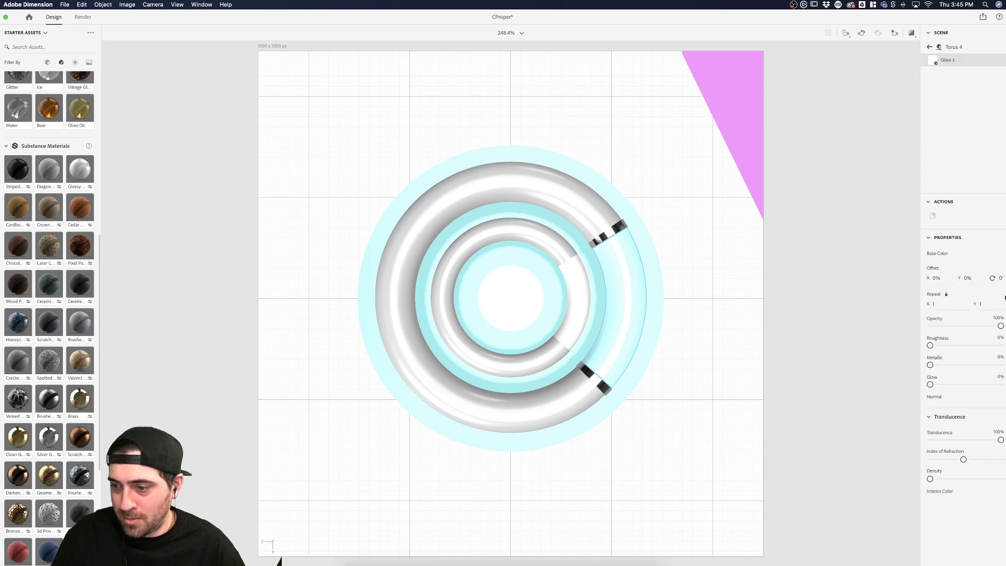
left_click_drag(1001, 440, 869, 444)
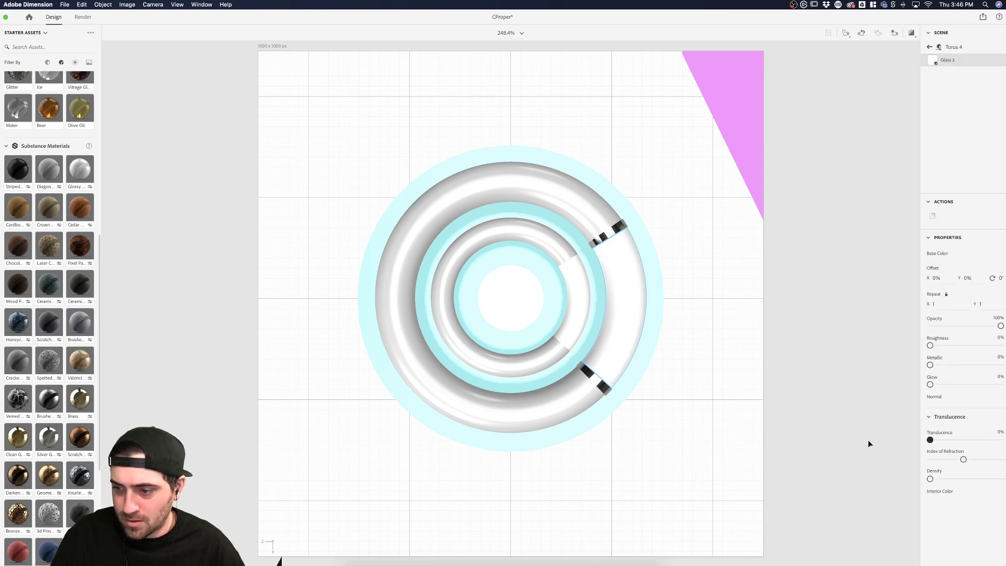
- Show the scene in the render preview with the Environment Light hidden and nothing selected
left_click(912, 33)
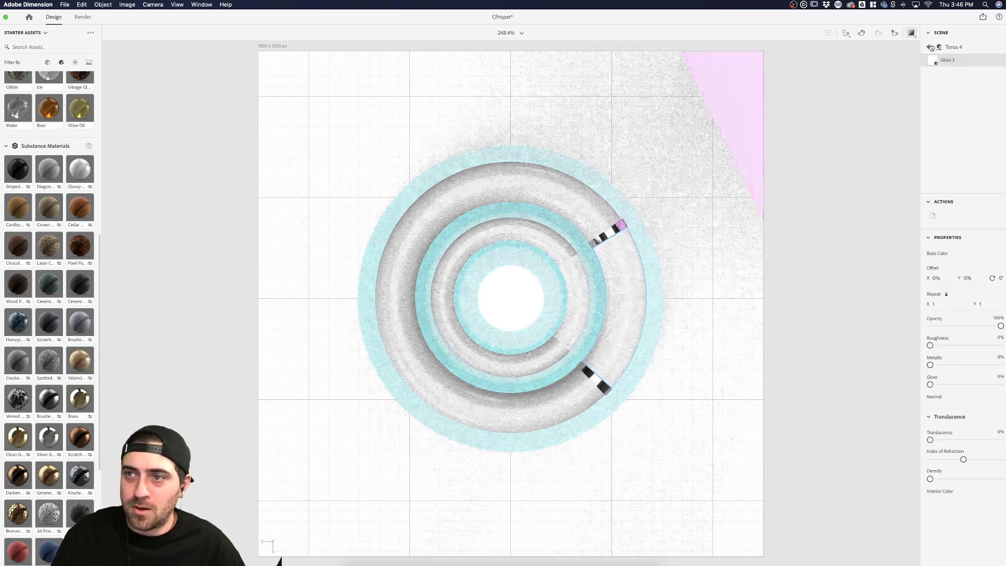
left_click(944, 48)
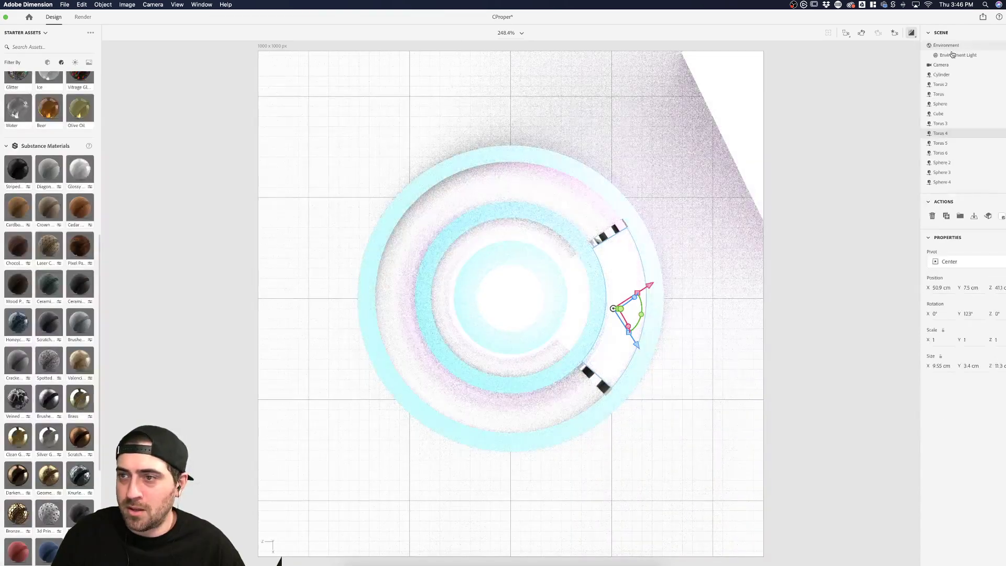
left_click(1004, 56)
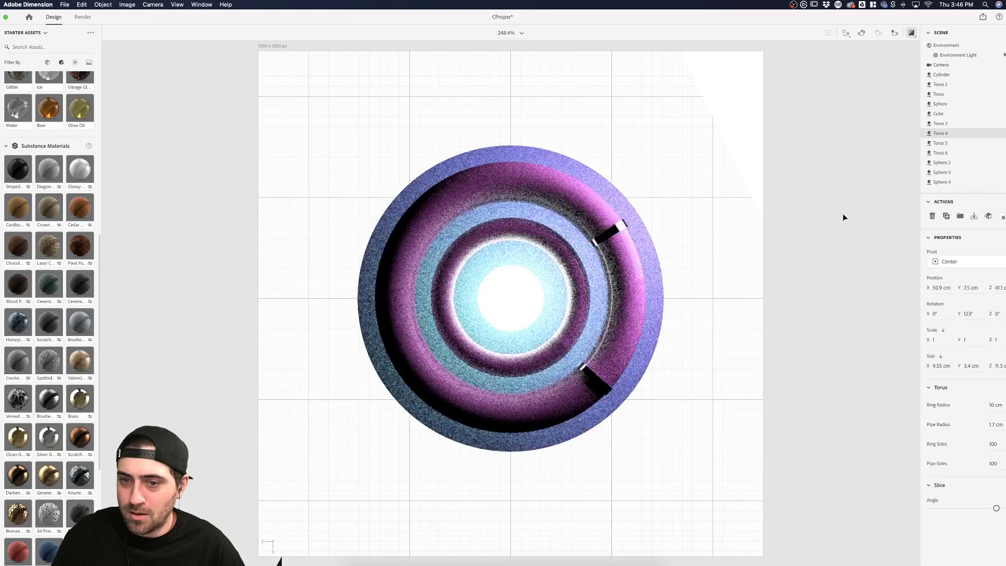
left_click(843, 217)
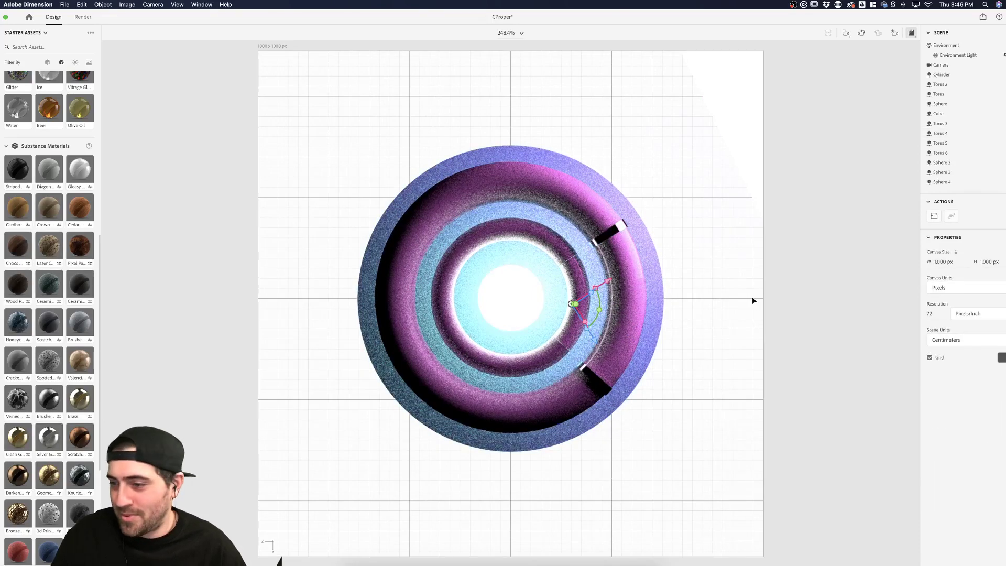
- Set the inner segment's Glass 2 material to 100% Translucence with an Index of Refraction just above its minimum, and clear the selection
left_click(944, 123)
scroll(968, 123, "down", 1)
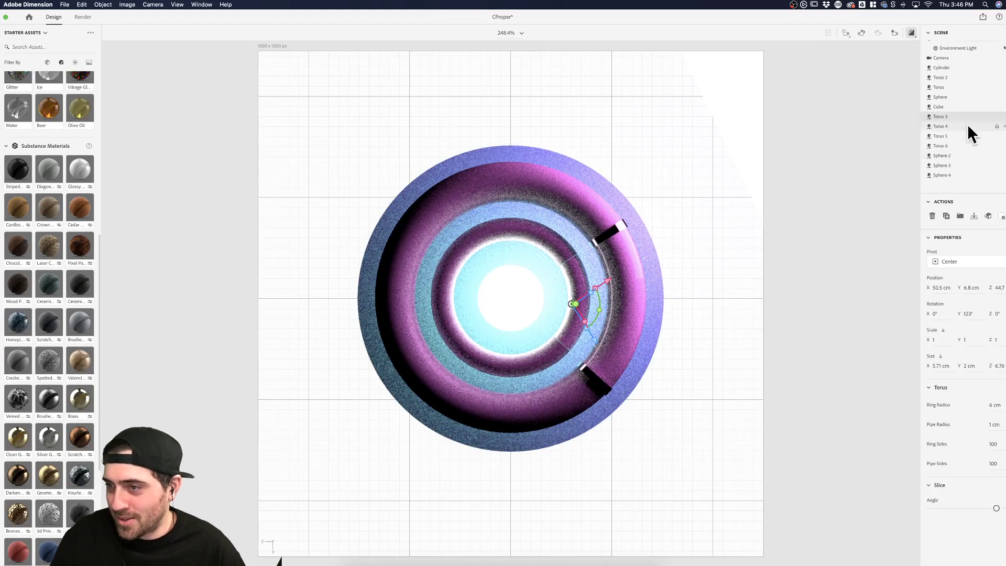
left_click(1004, 217)
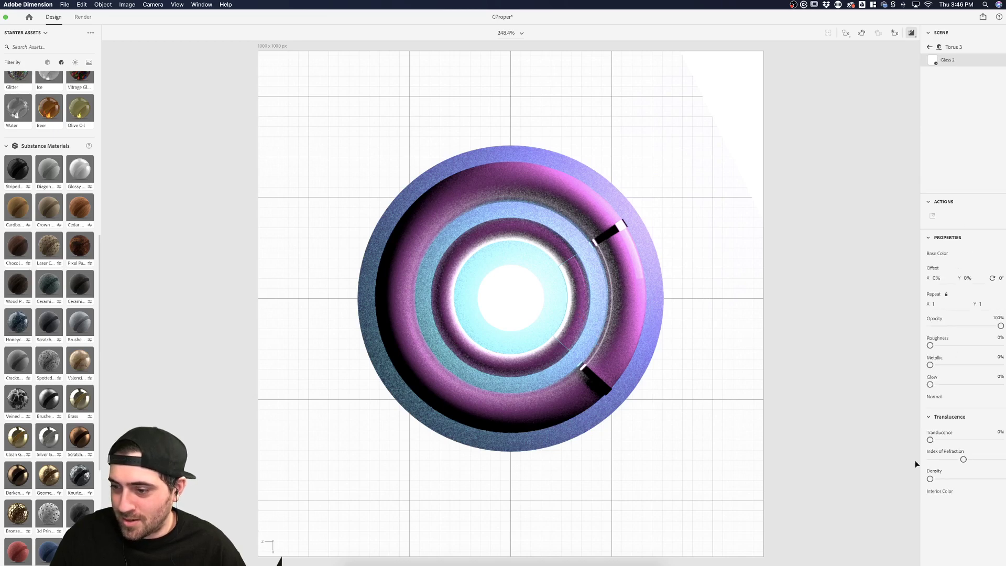
left_click_drag(931, 440, 853, 460)
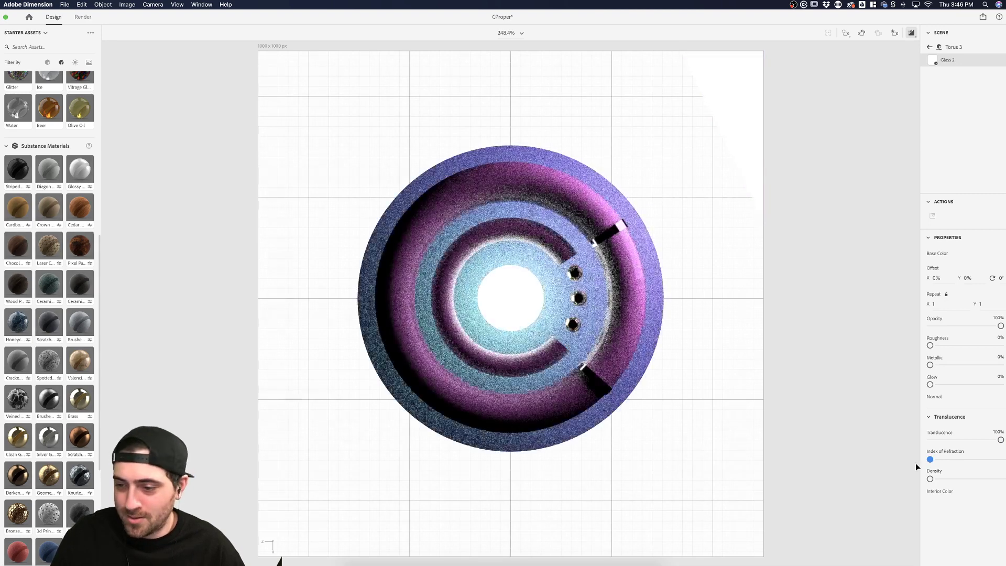
left_click(931, 460)
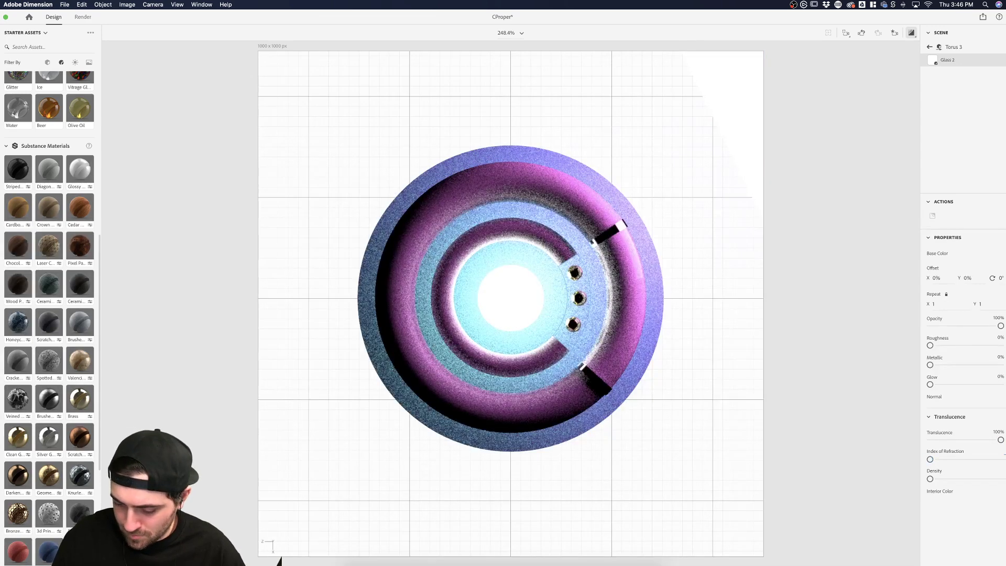
left_click_drag(930, 460, 934, 459)
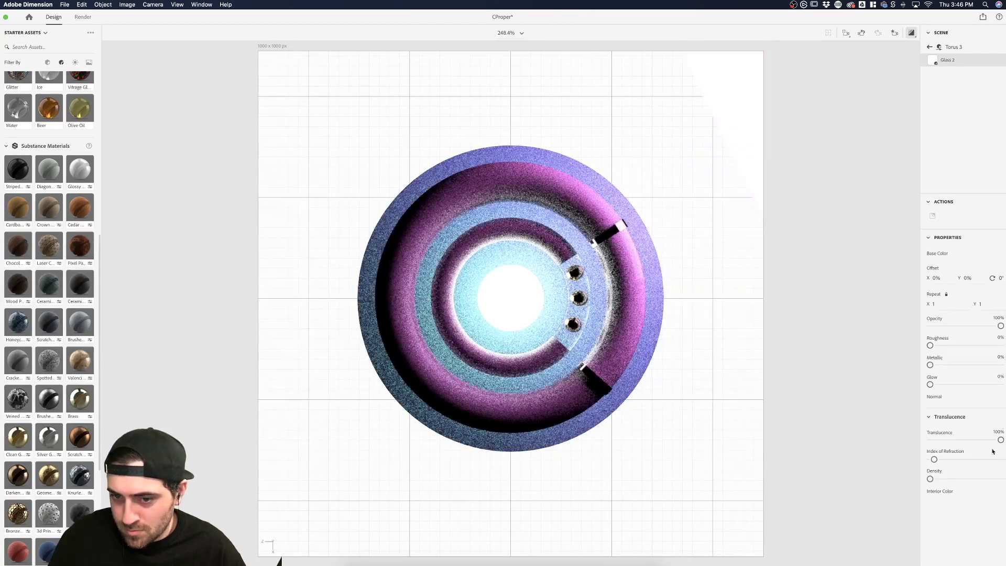
left_click(857, 418)
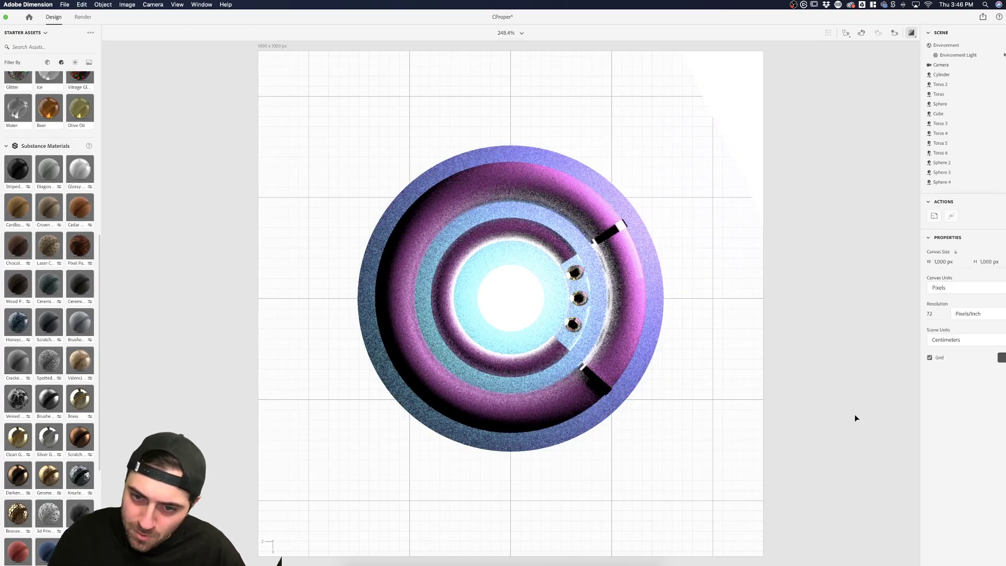
- Lower the Index of Refraction of the inner segment's Glass 2 material to its minimum and clear the selection
left_click(606, 334)
left_click(567, 332)
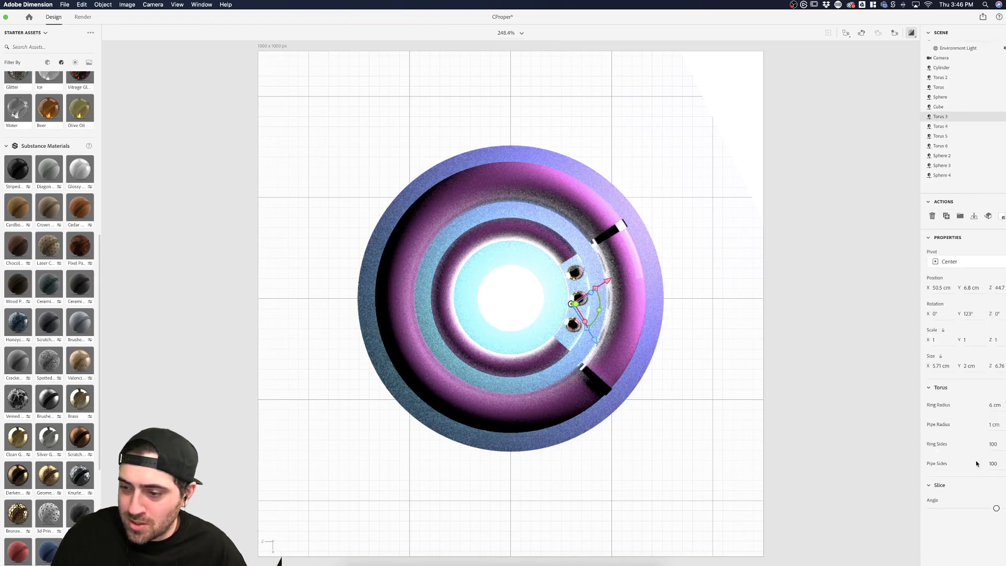
left_click(1003, 217)
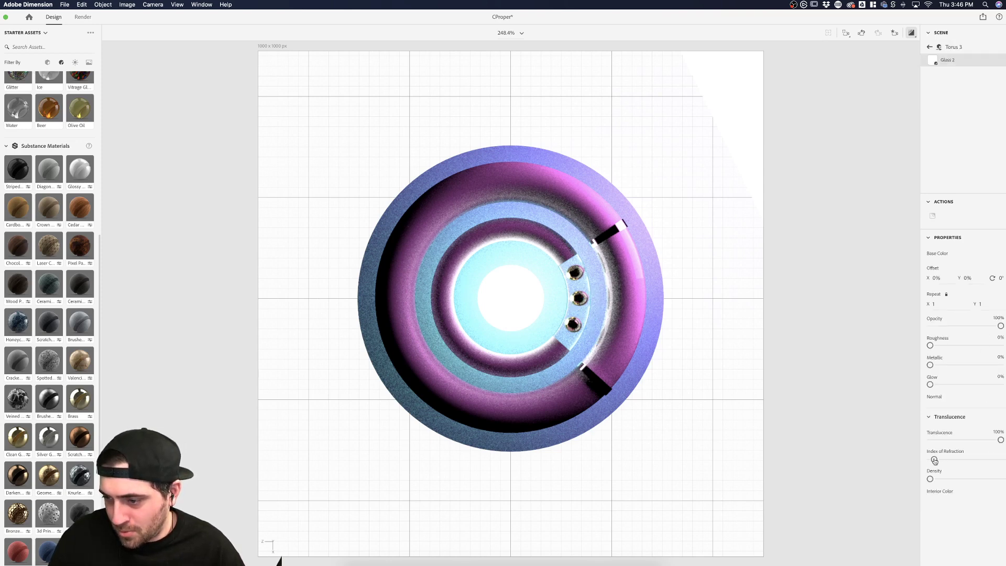
left_click_drag(935, 461, 930, 460)
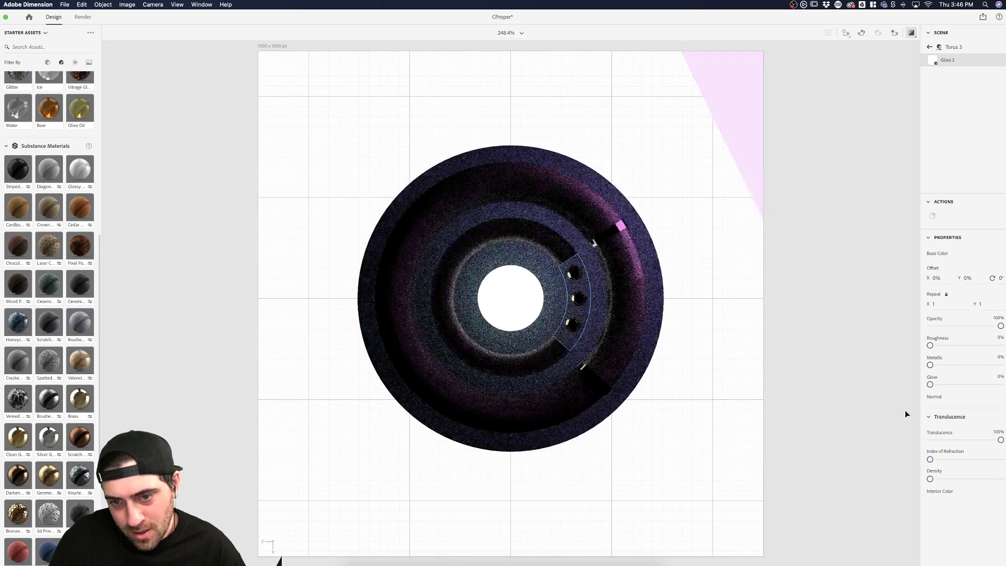
left_click(905, 410)
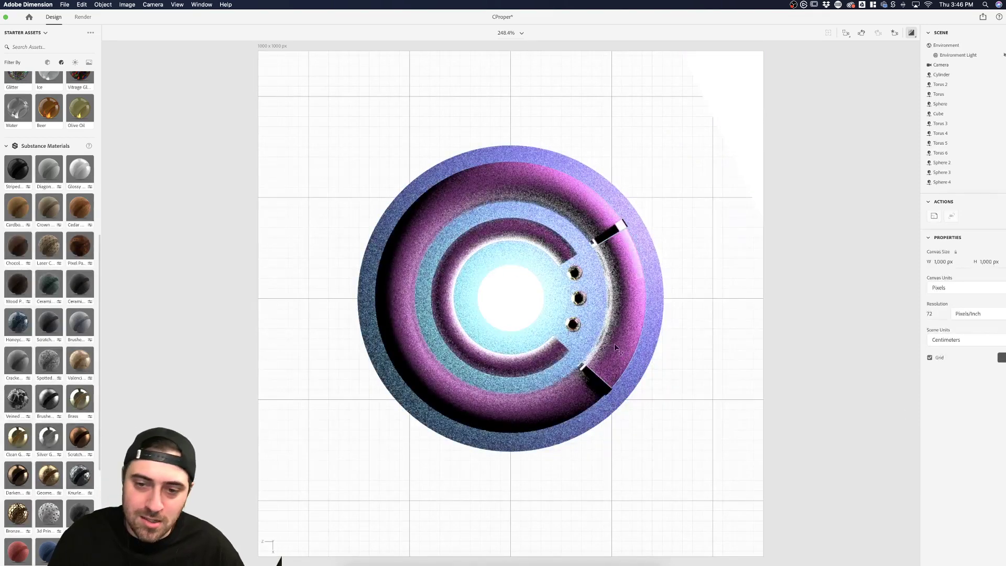
- Raise the inner segment's Glass 2 Index of Refraction slightly above its minimum and clear the selection
left_click(571, 338)
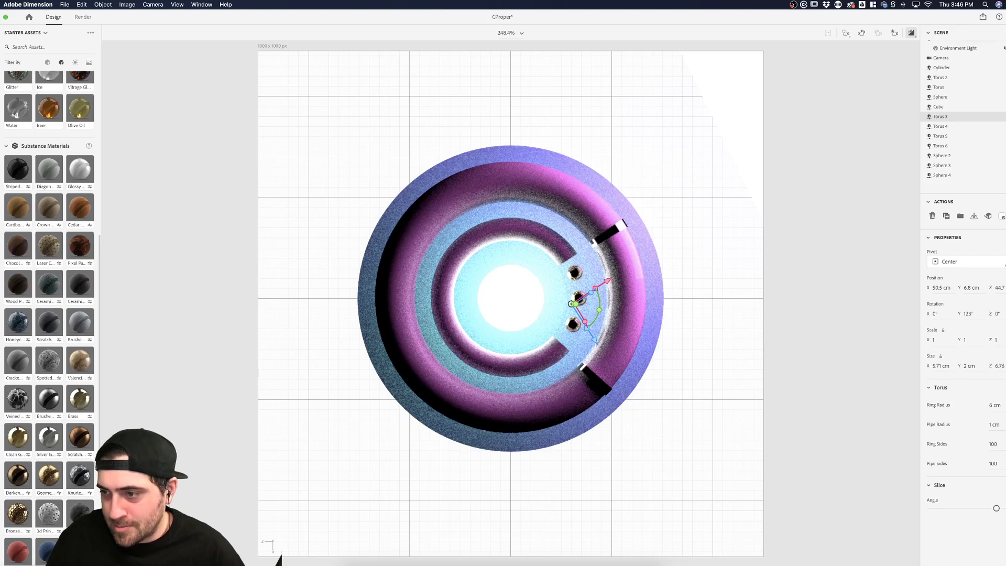
left_click(1001, 222)
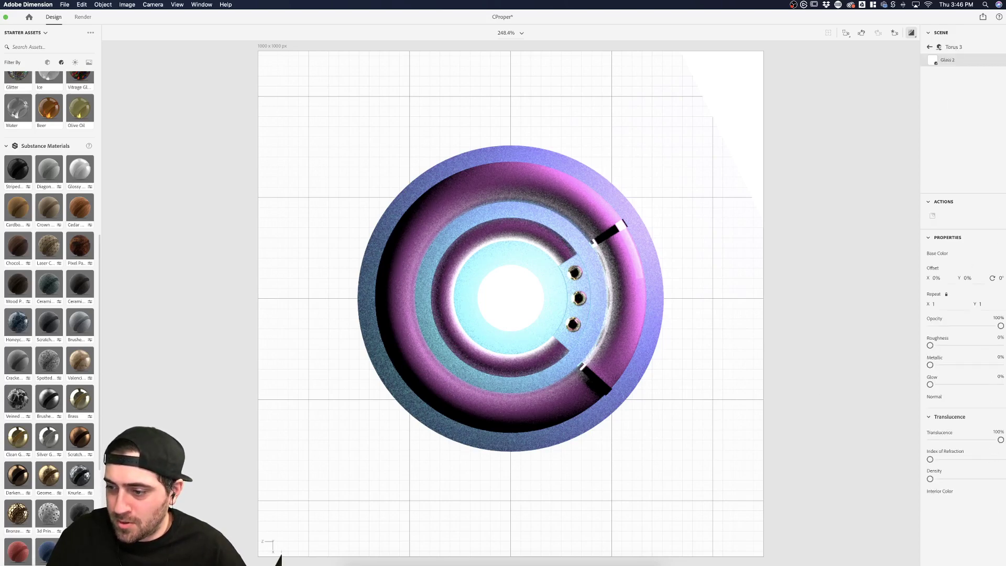
left_click_drag(931, 459, 935, 460)
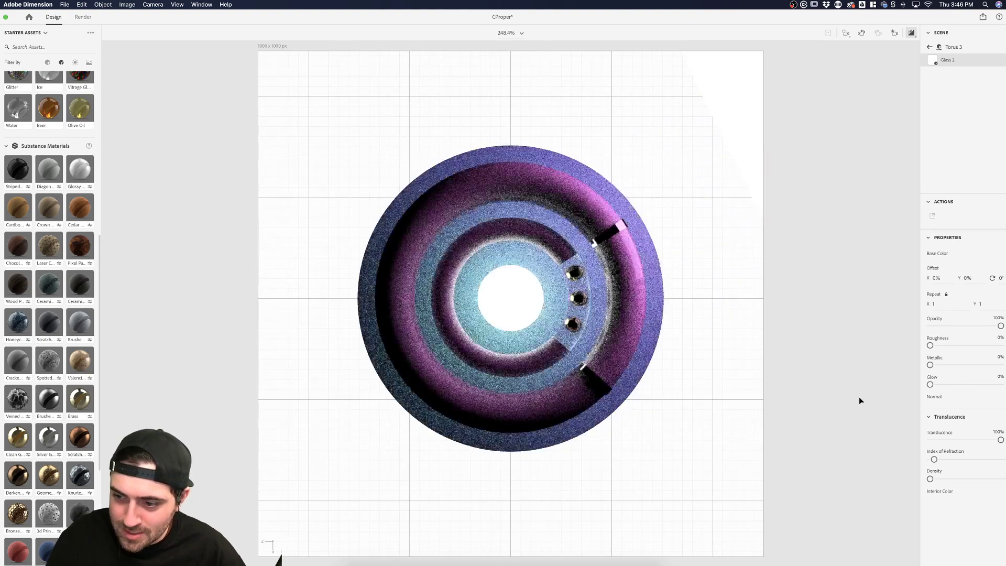
left_click(833, 408)
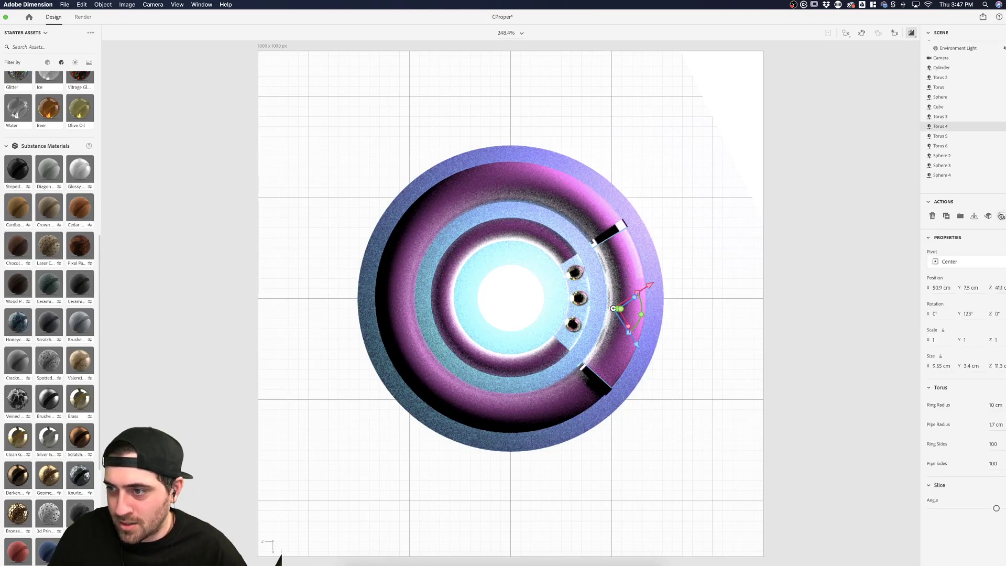
- Set the outer segment's Glass 3 material to 100% Translucence and the minimum Index of Refraction, and clear the selection
left_click(1001, 215)
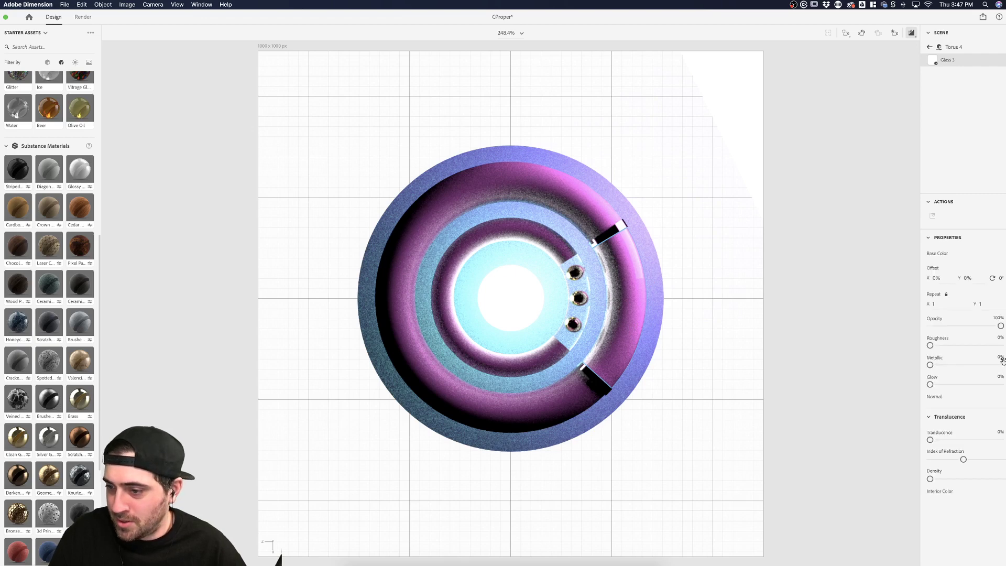
left_click_drag(931, 441, 916, 458)
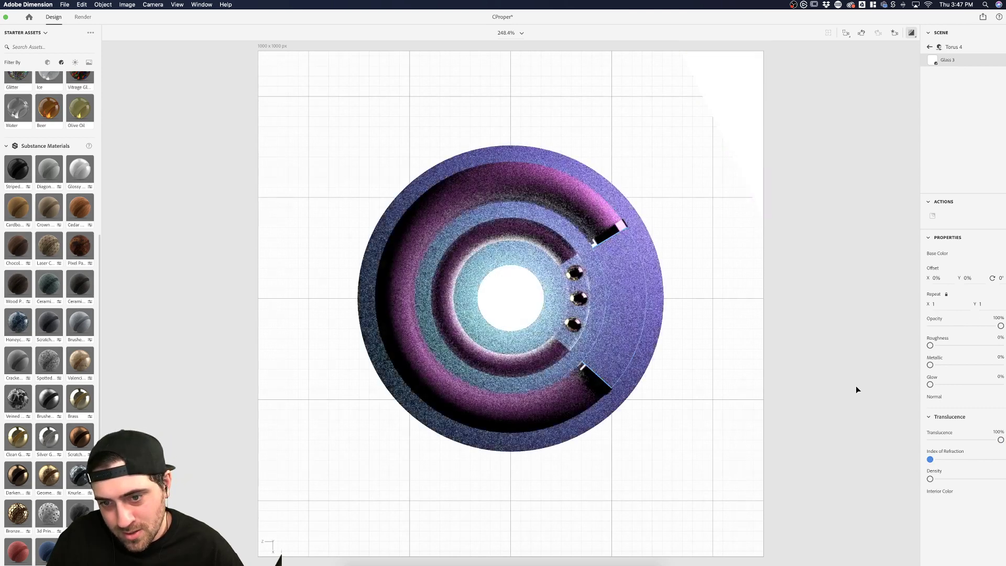
left_click(857, 387)
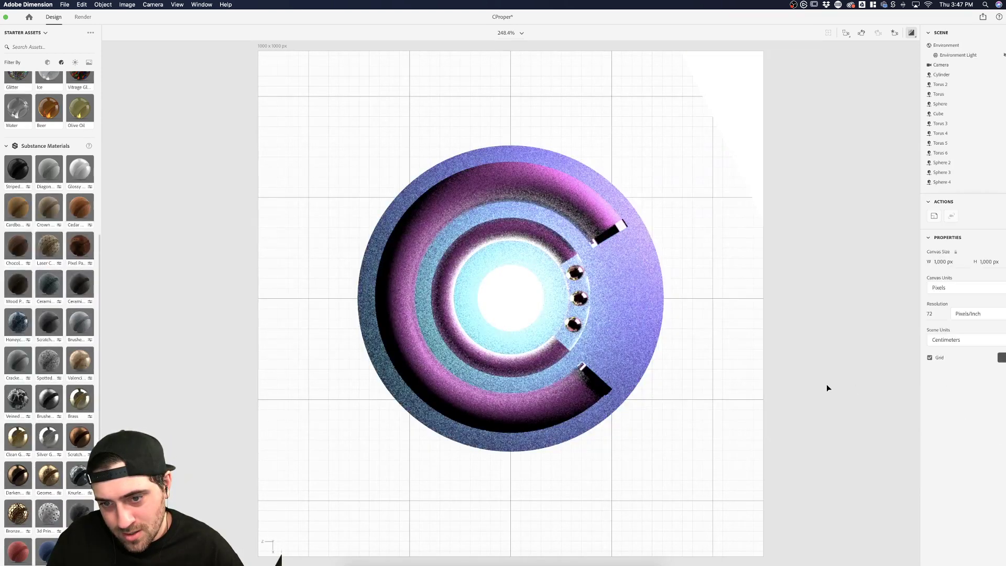
- Raise the Index of Refraction of the outer Torus 4 segment's Glass 3 material slightly above its minimum
left_click(636, 351)
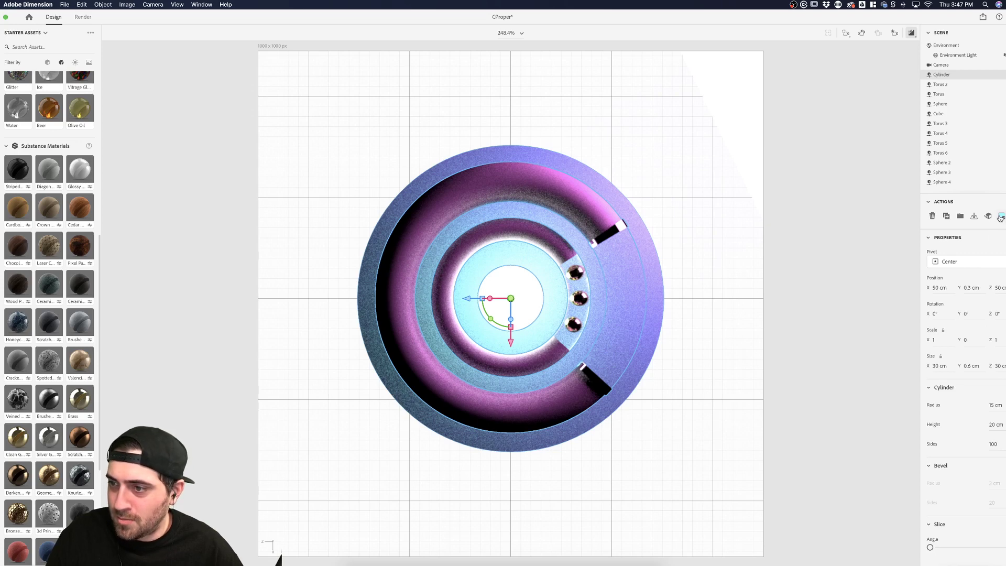
left_click(718, 237)
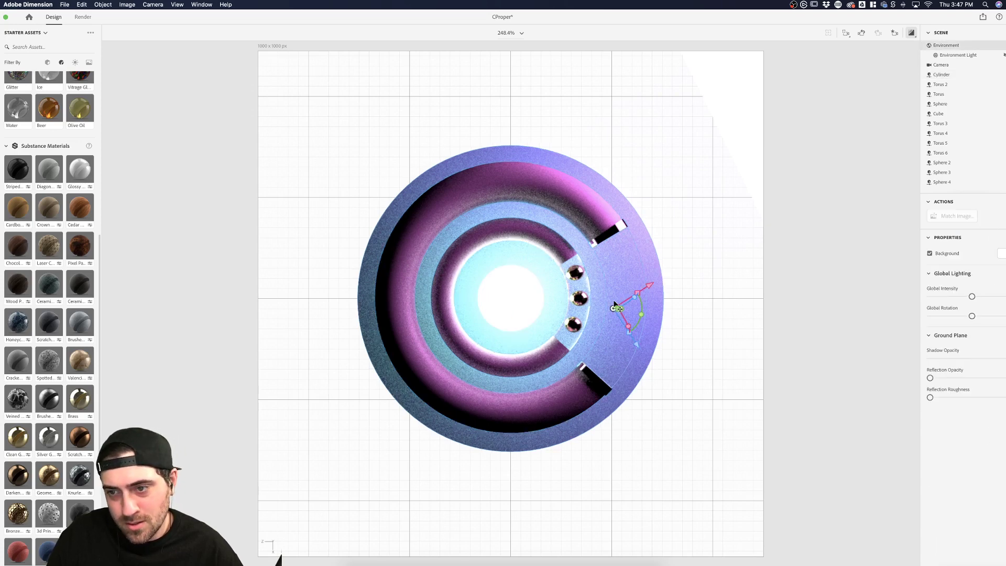
left_click(941, 133)
scroll(946, 186, "down", 1)
left_click(1001, 217)
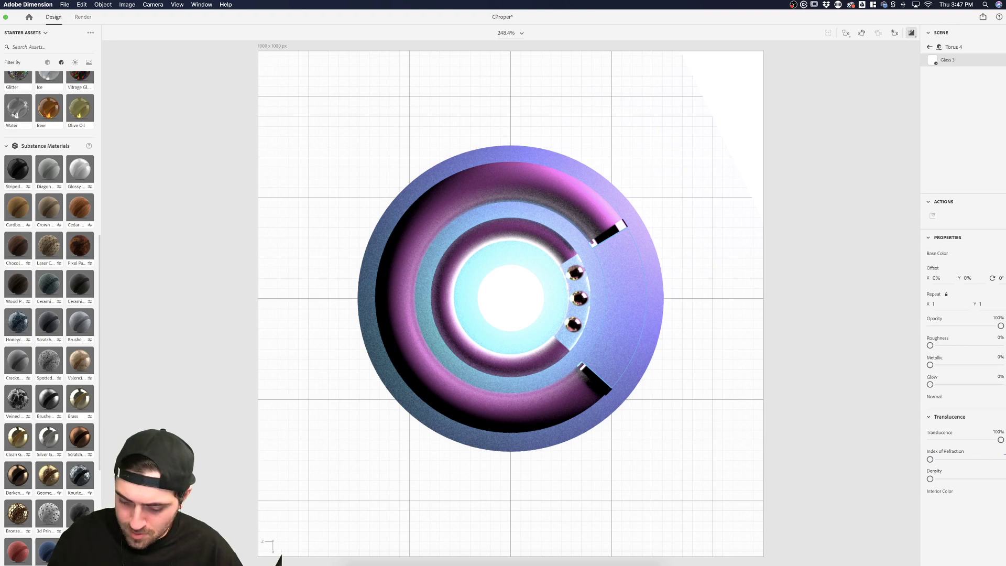
left_click_drag(931, 459, 934, 459)
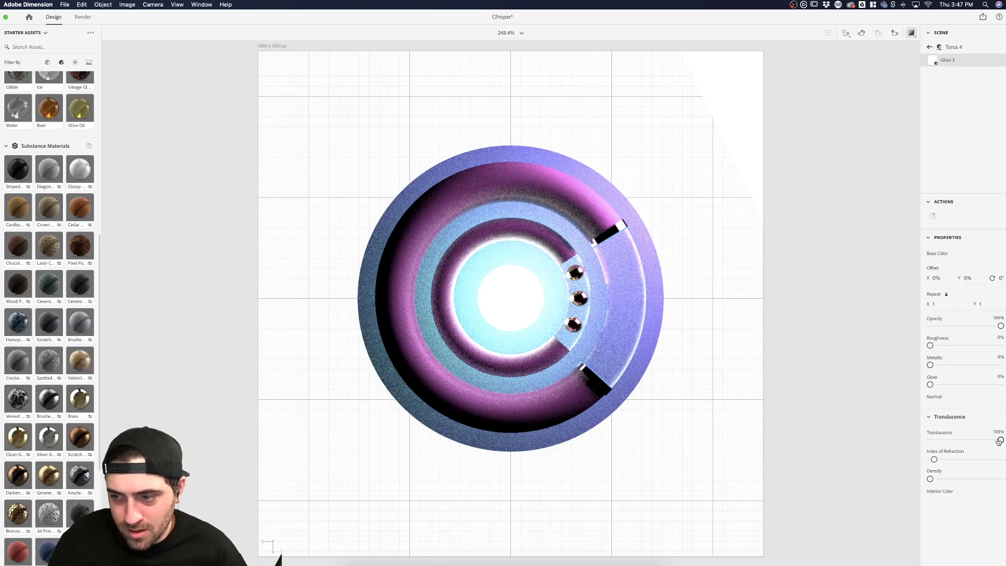
- Try 0% Translucence on the outer segment's Glass 3 material, restore it to 100%, and clear the selection
left_click_drag(999, 440, 854, 440)
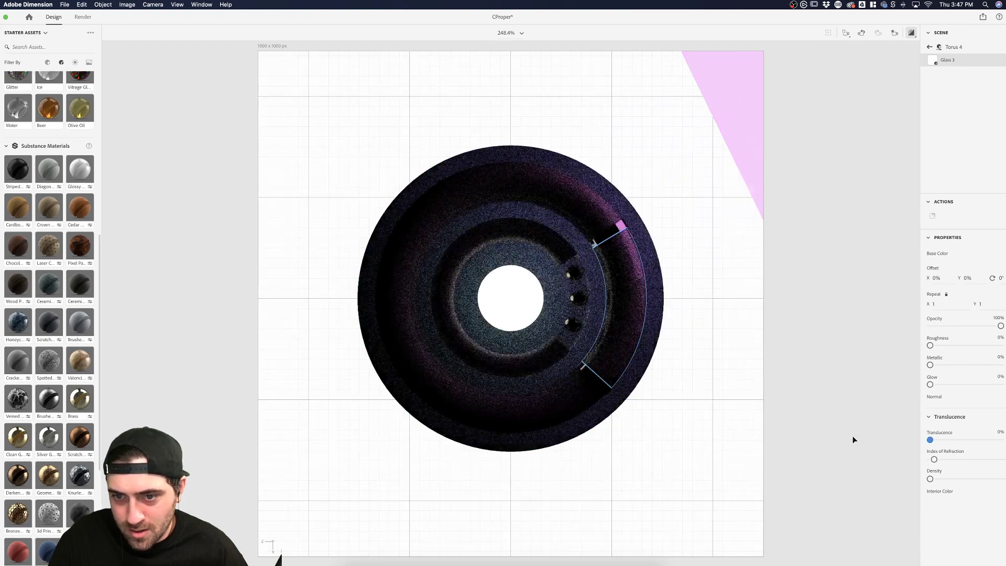
left_click_drag(931, 440, 1001, 439)
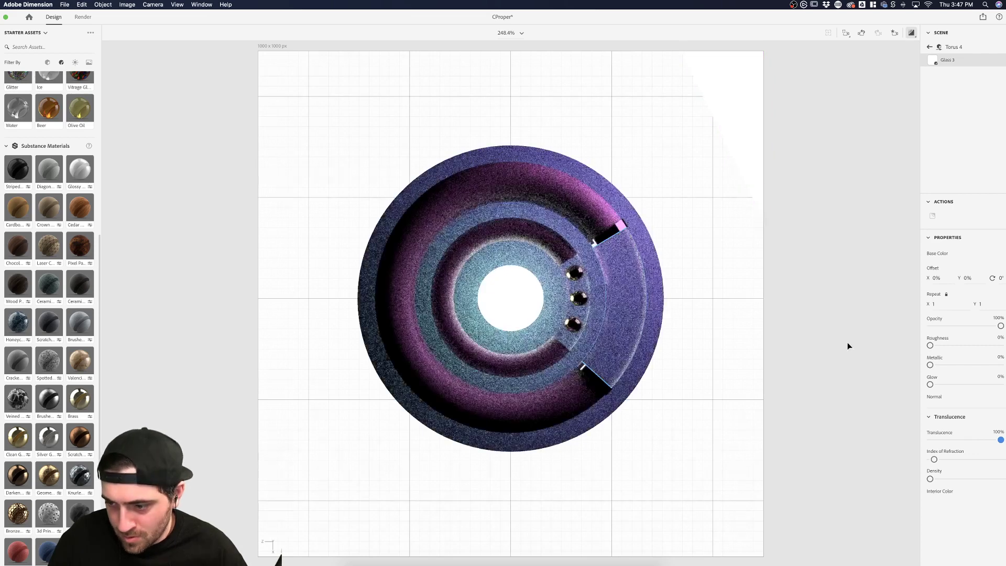
left_click(882, 463)
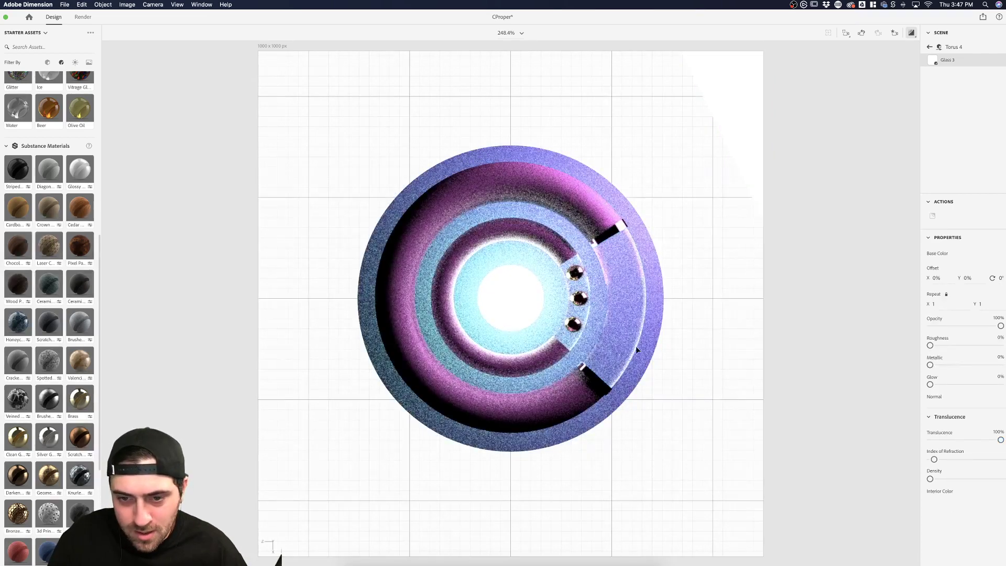
- Try a high Density on the inner Torus 3 segment's Glass 2 material and lower it back to the minimum
left_click(574, 341)
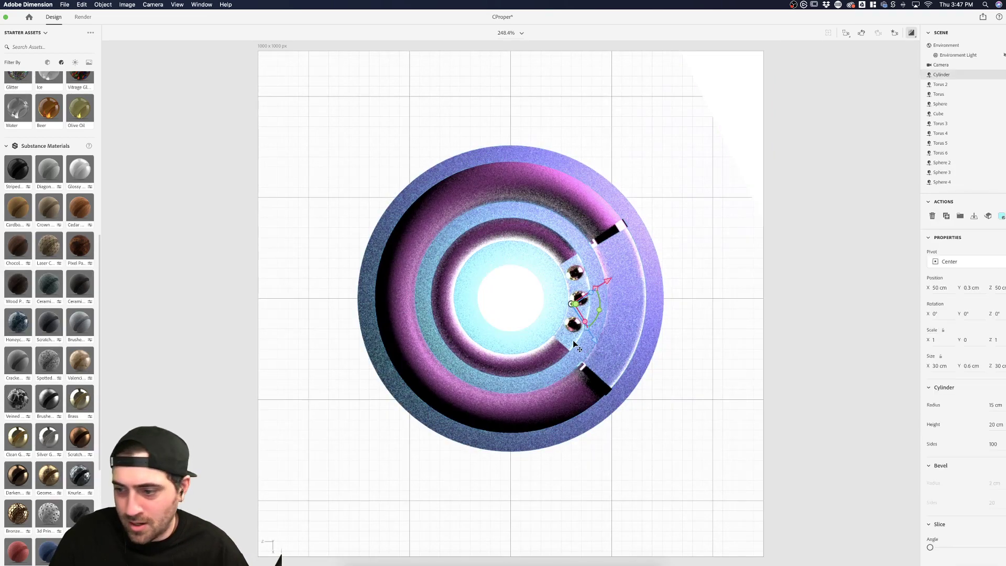
left_click(1002, 215)
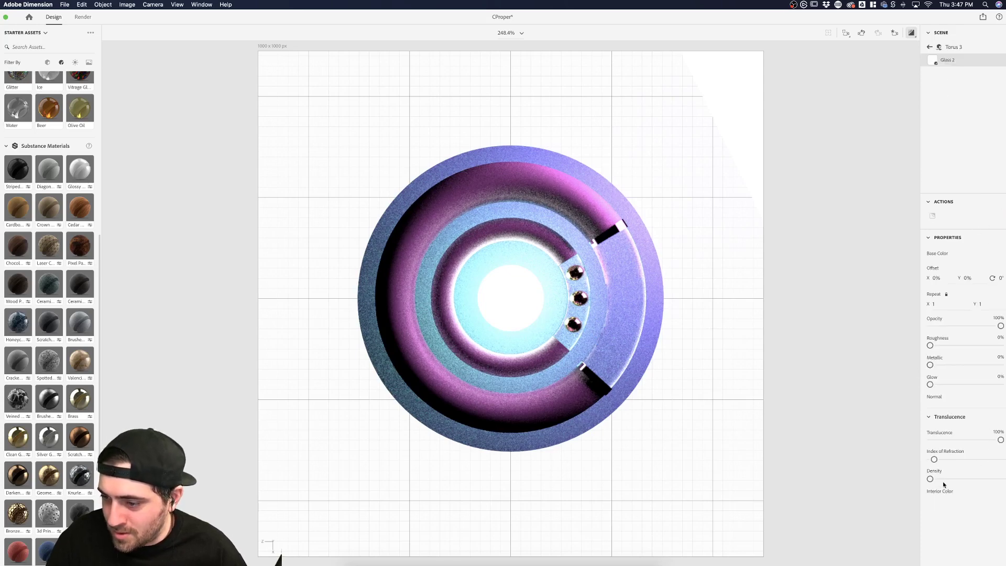
left_click_drag(930, 479, 988, 481)
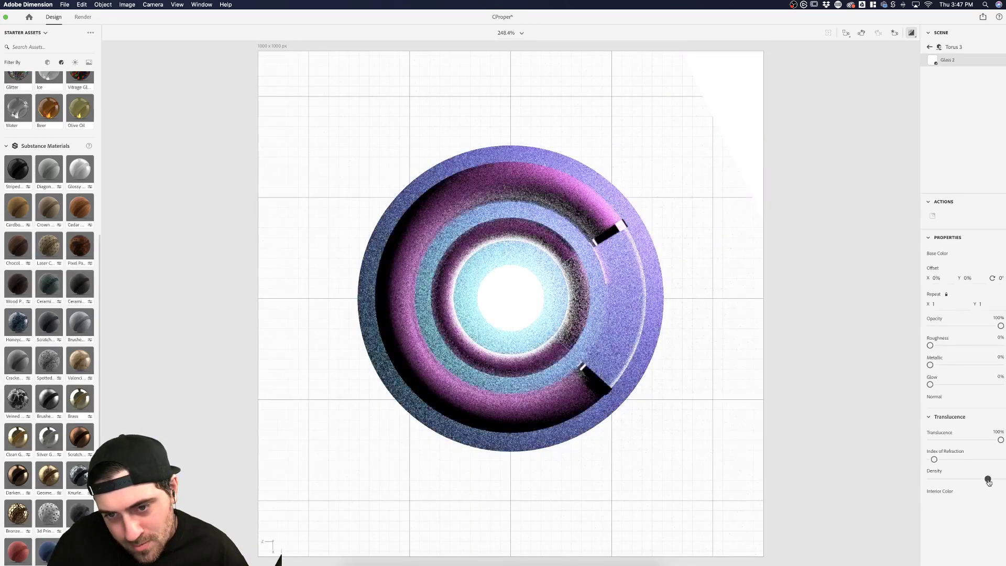
left_click_drag(989, 480, 867, 479)
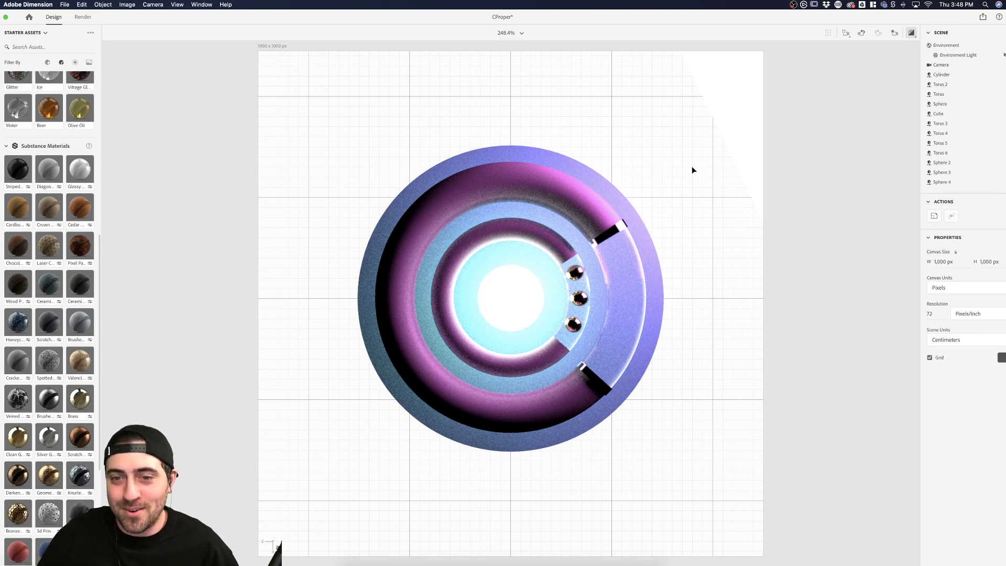
left_click(684, 217)
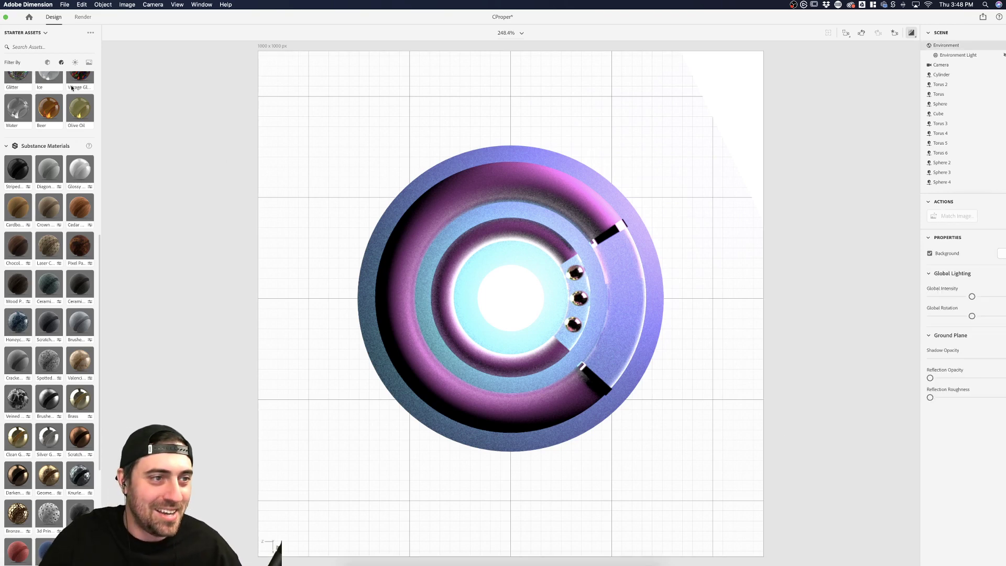
left_click(857, 272)
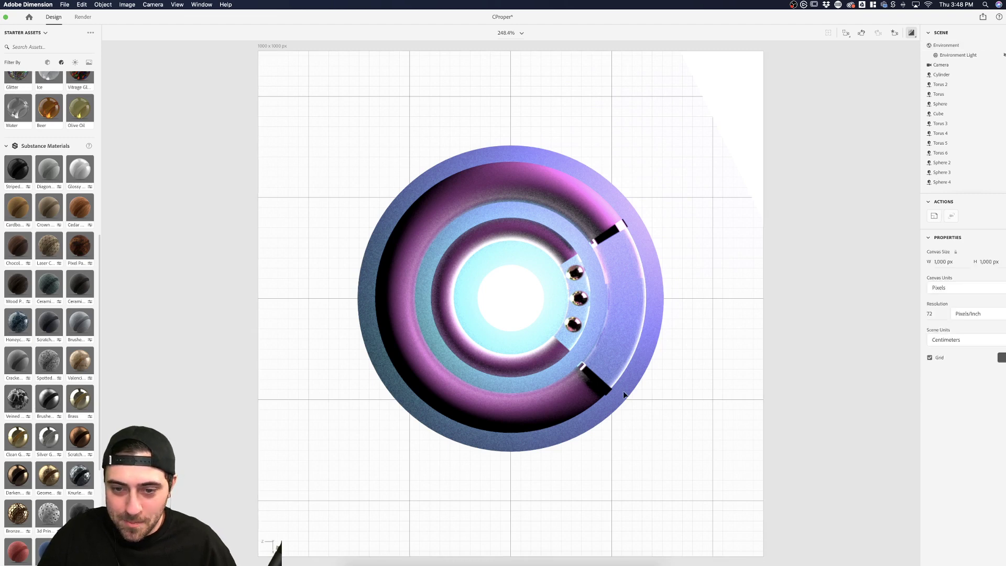
left_click(598, 385)
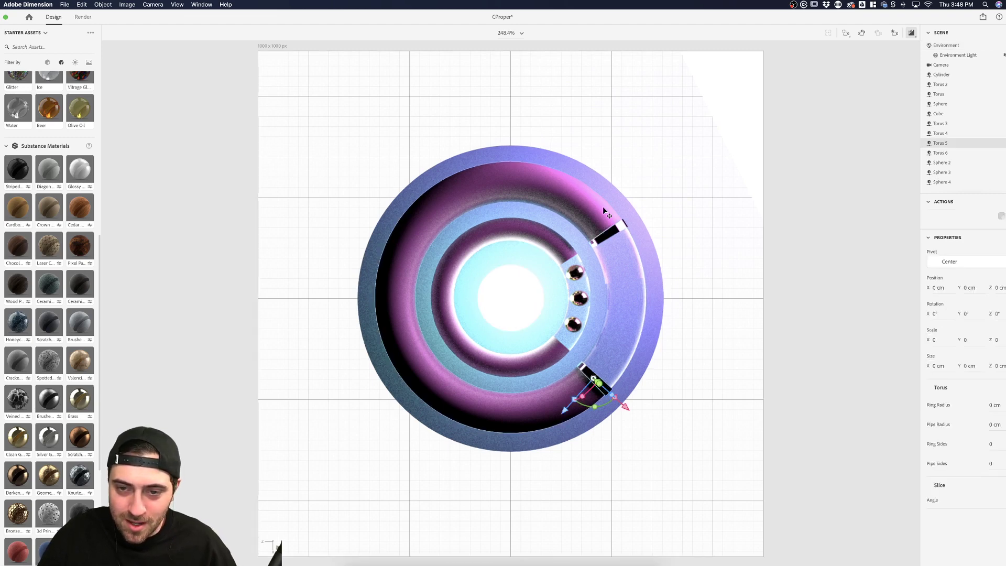
left_click(776, 244)
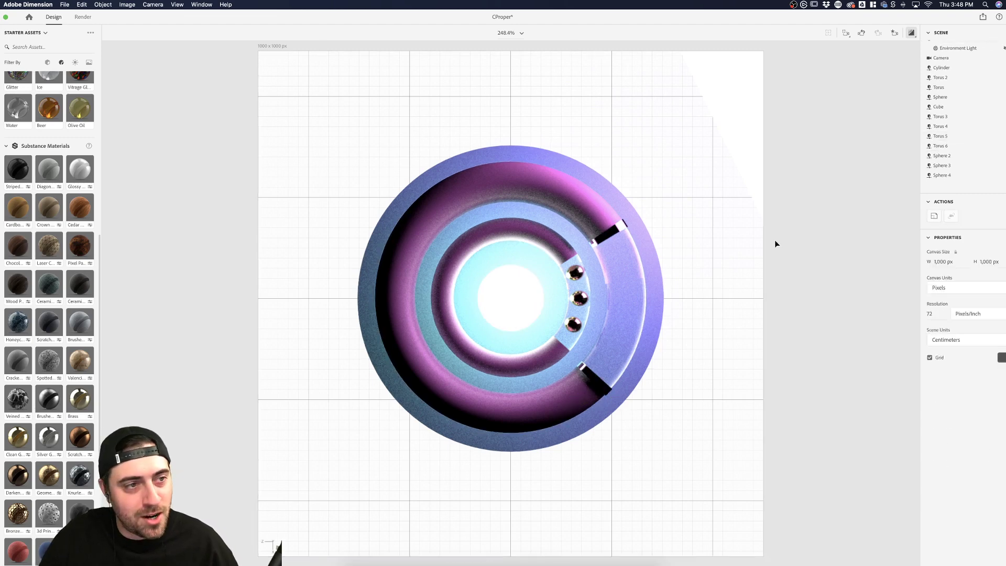
left_click(629, 230)
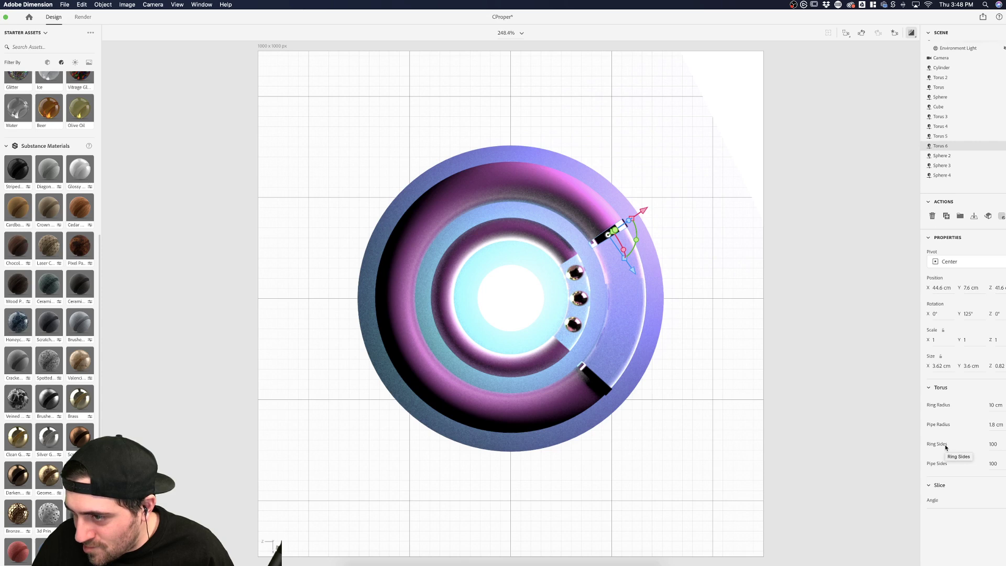
left_click(729, 254)
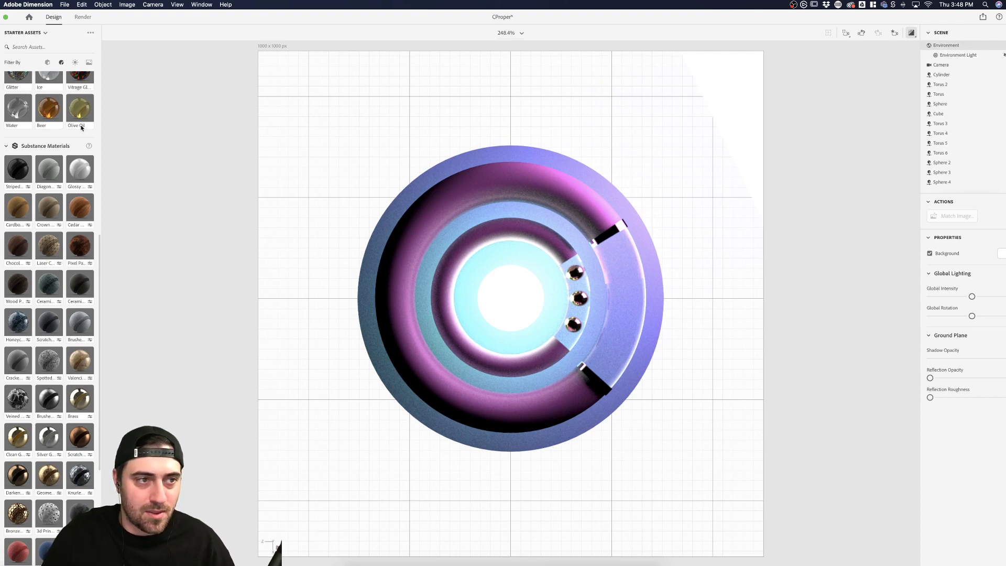
- Align the three small gold spheres, Sphere 2 to Sphere 4, by their maximum Y and clear the selection
left_click_drag(545, 317, 589, 210)
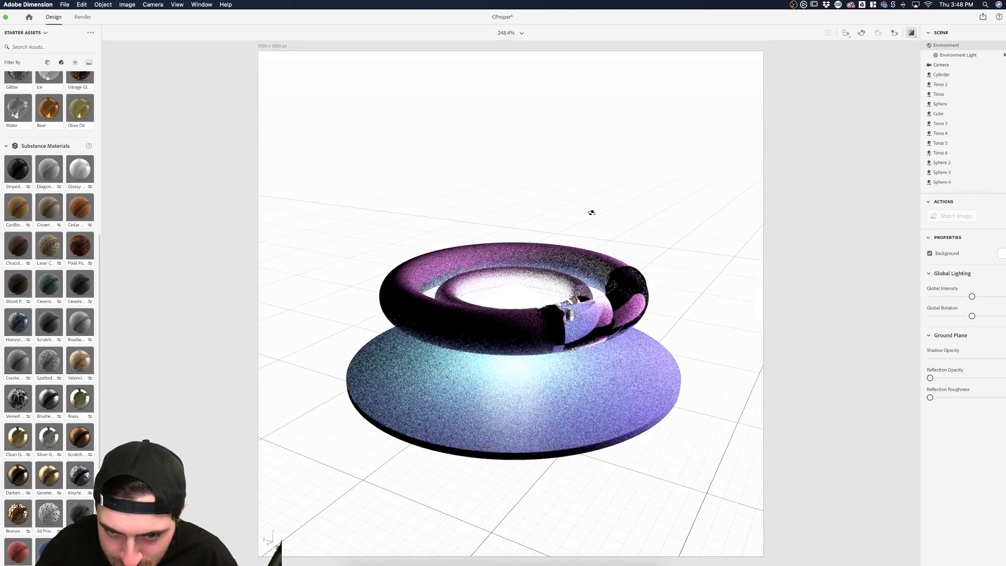
left_click_drag(577, 260, 444, 245)
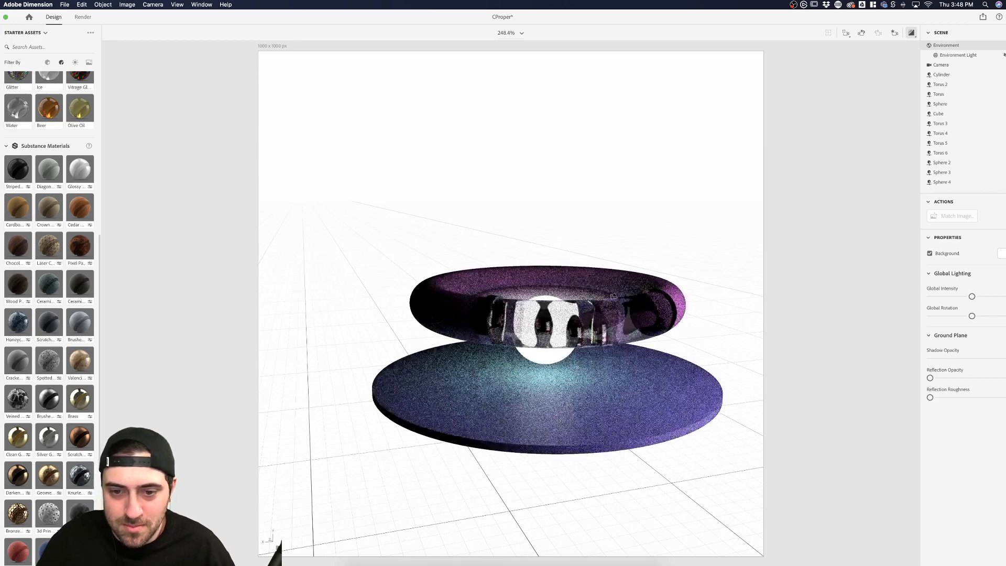
mouse_move(613, 295)
left_mouse_down()
mouse_move(591, 391)
mouse_move(589, 320)
mouse_move(575, 356)
left_mouse_up()
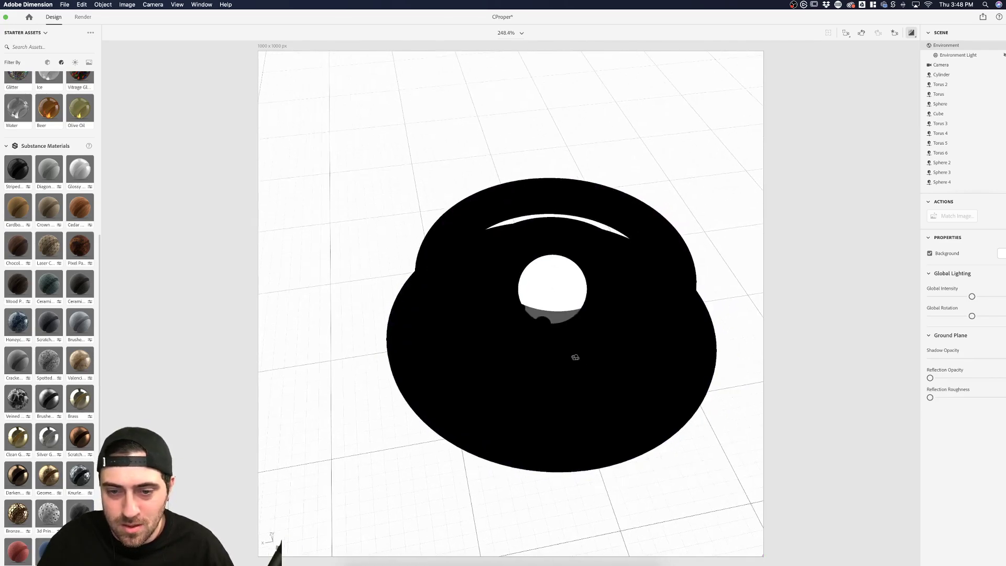
left_click(955, 174)
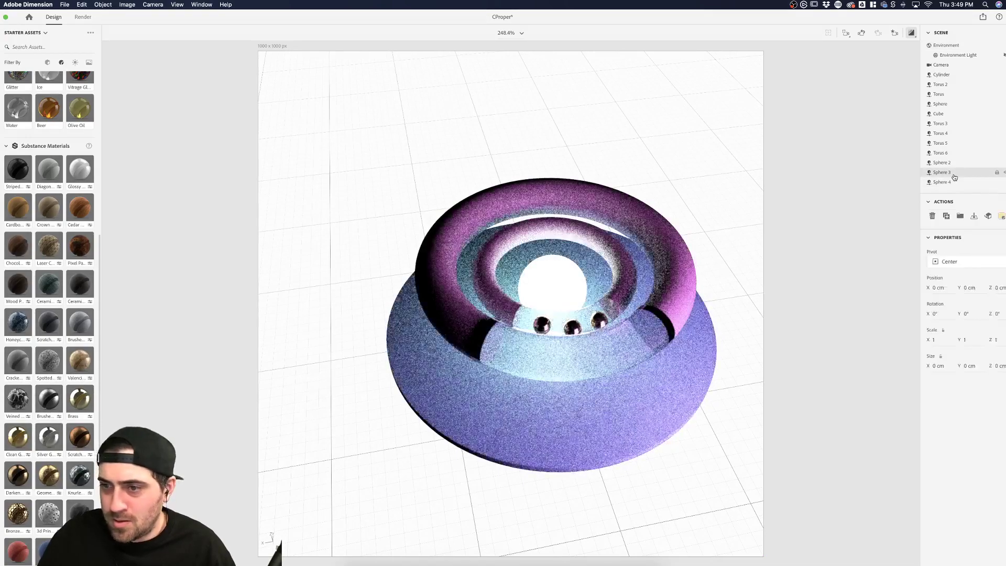
left_click(954, 163)
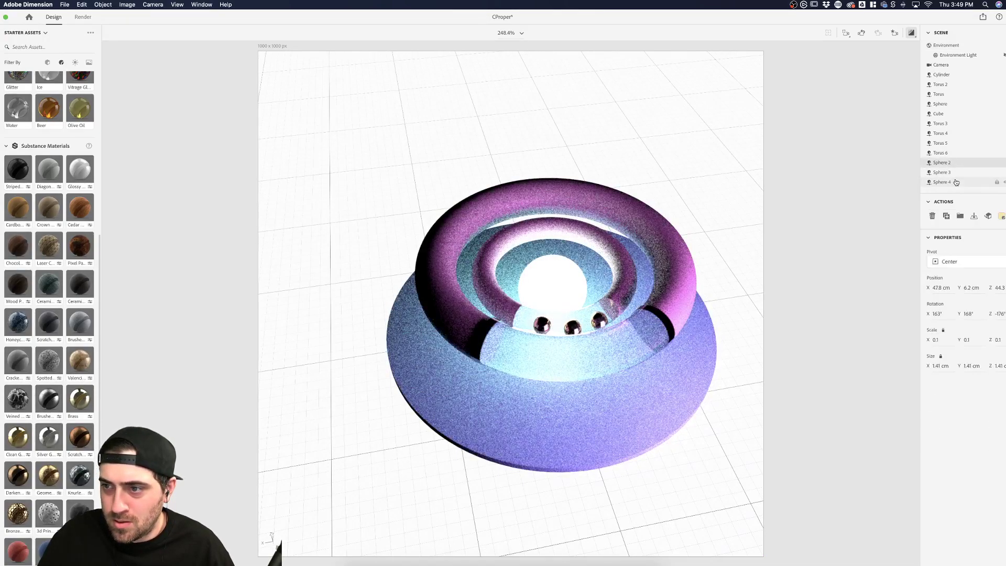
left_click(957, 182)
left_click(942, 163, "shift")
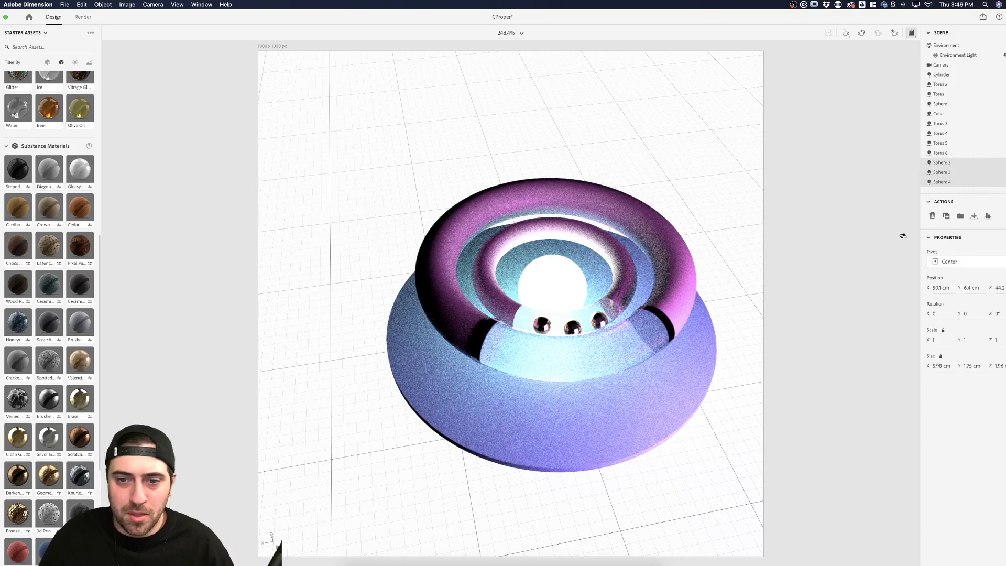
left_click(988, 216)
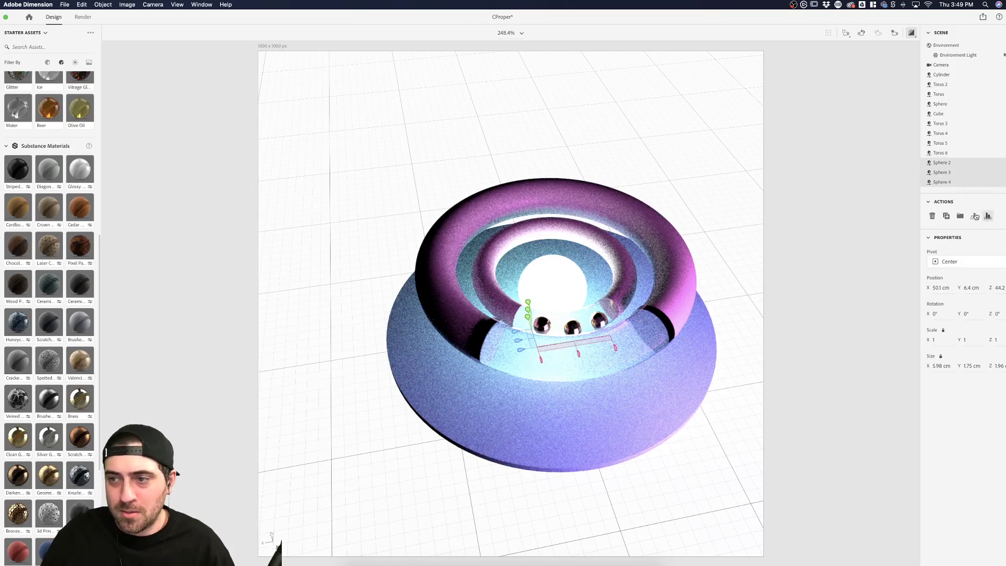
left_click(528, 303)
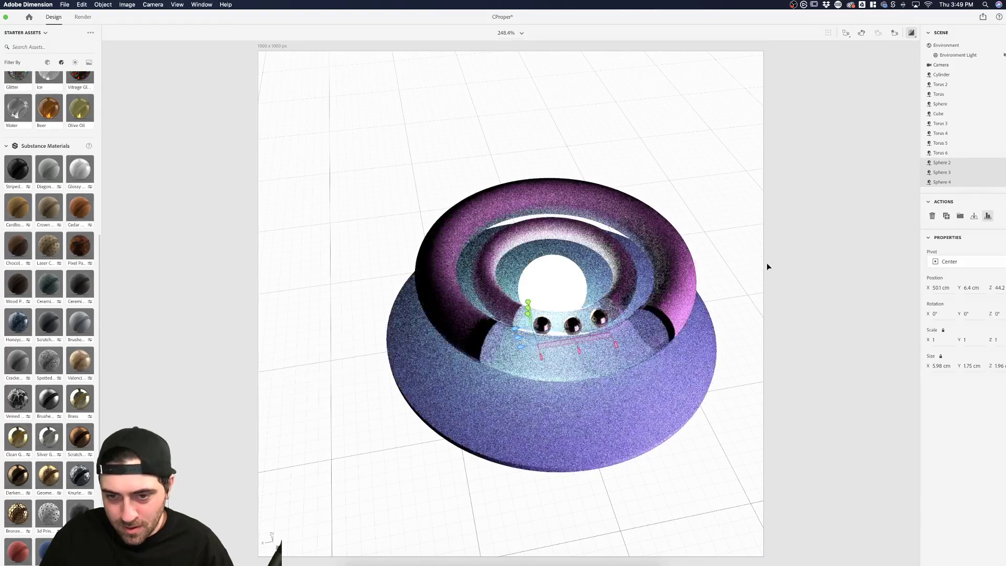
left_click(149, 151)
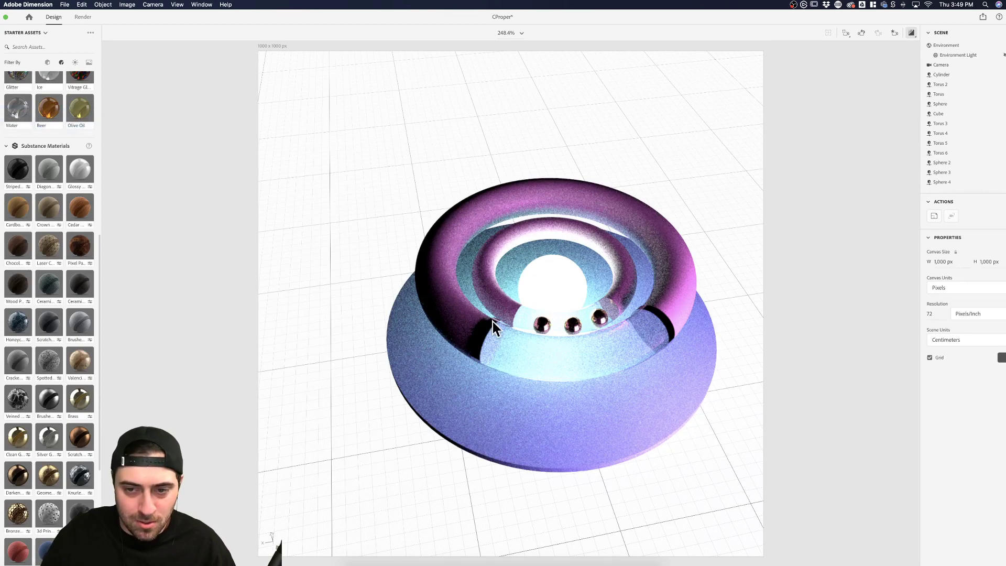
- Turn off the render preview so the canvas shows the faster standard shading
left_click_drag(476, 295, 636, 355)
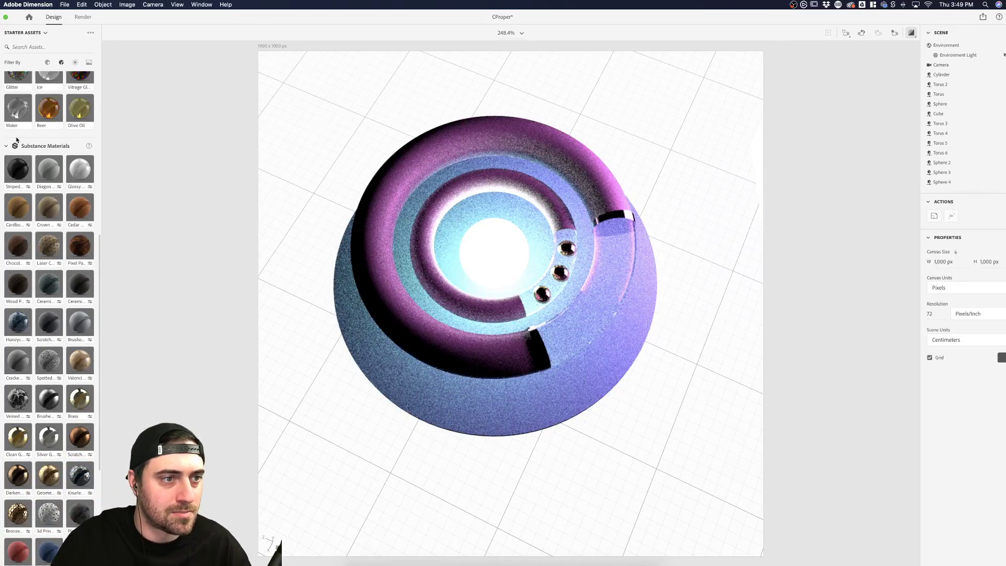
left_click(891, 32)
left_click(781, 230)
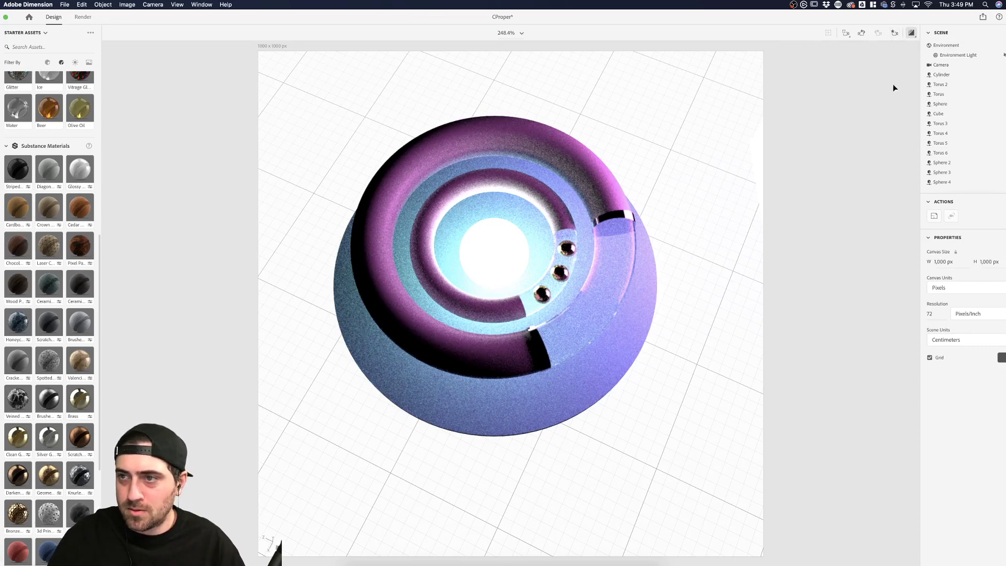
left_click(911, 34)
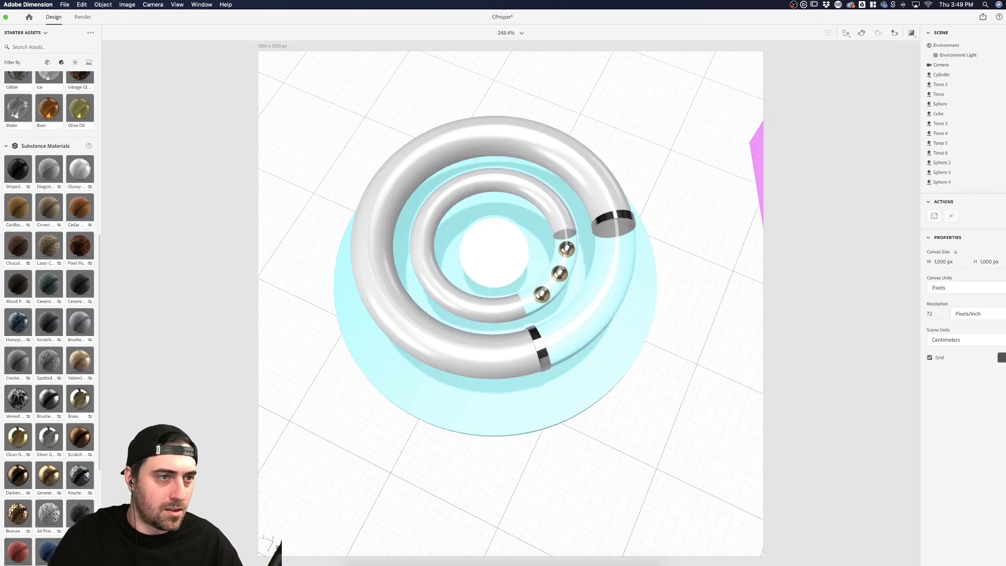
- Duplicate the three gold spheres and place the copies in the outer glass segment, at about X 51.2 cm and Y 8 cm
scroll(624, 288, "up", 5)
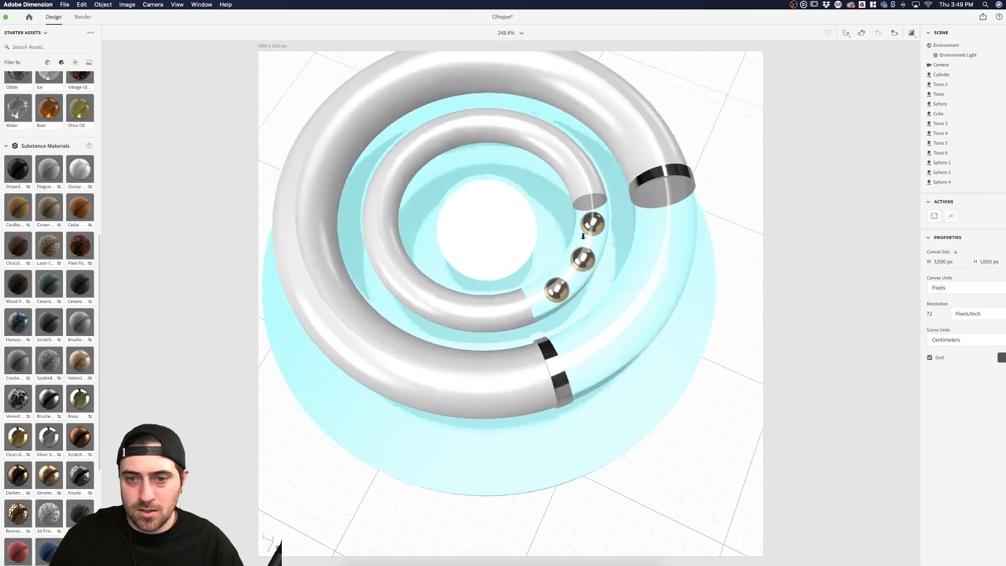
scroll(580, 204, "down", 2)
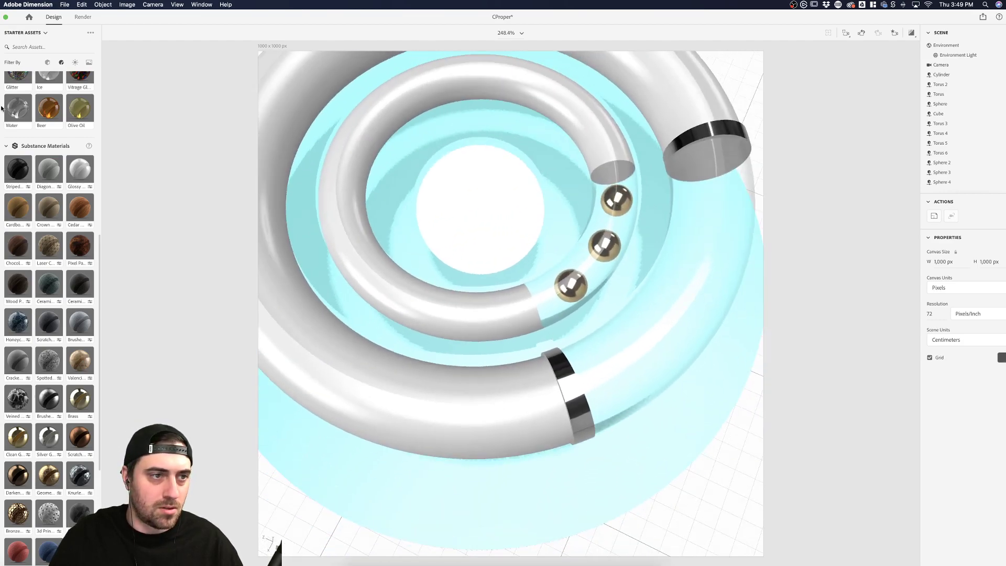
left_click_drag(640, 248, 554, 225)
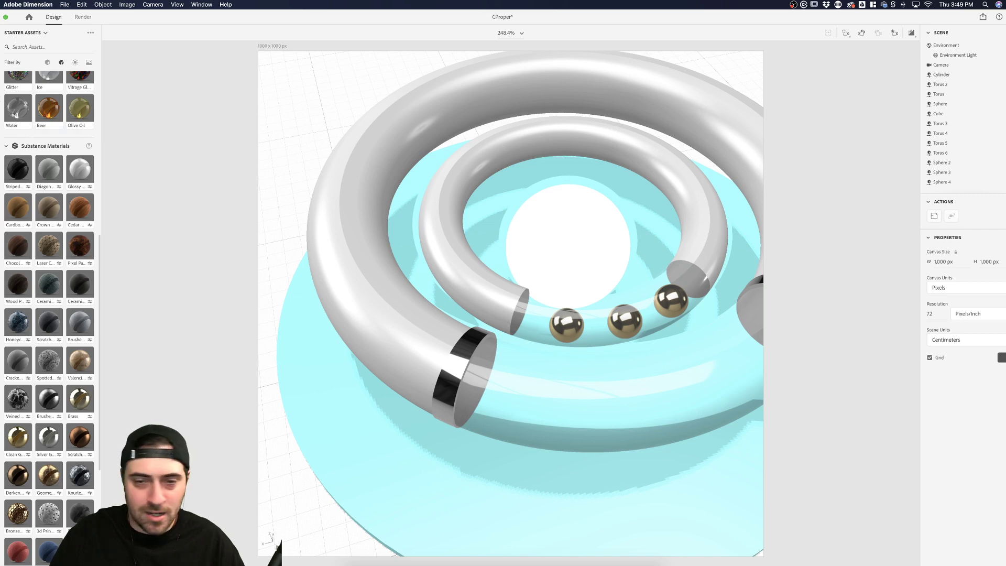
left_click_drag(618, 246, 488, 168)
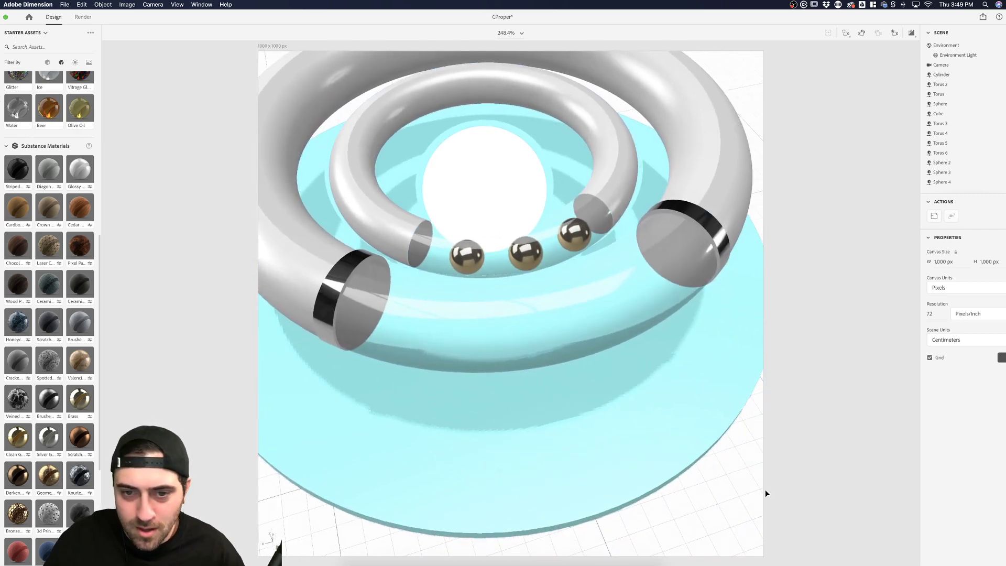
left_click(943, 162)
left_click(942, 182, "shift")
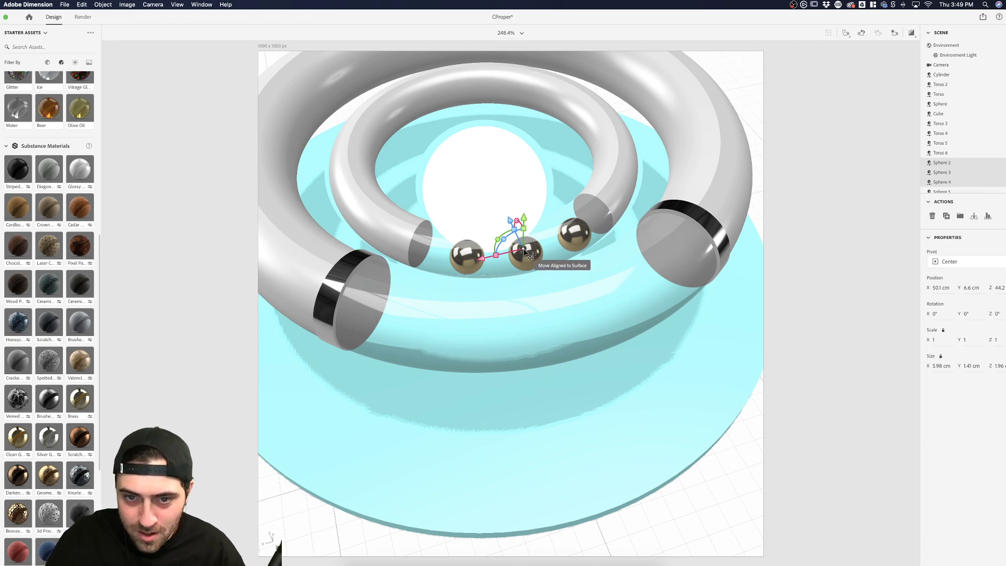
left_click_drag(524, 253, 505, 298, "alt")
key("super+z")
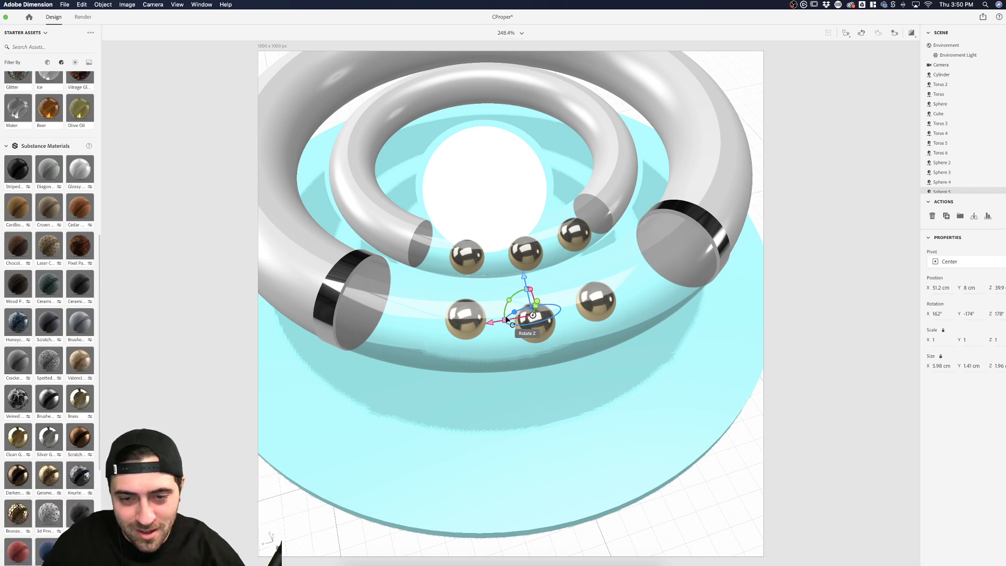
- Rotate the three copied spheres slightly about the Y axis to follow the curve of the outer glass segment
left_click_drag(509, 300, 500, 303)
key("Escape")
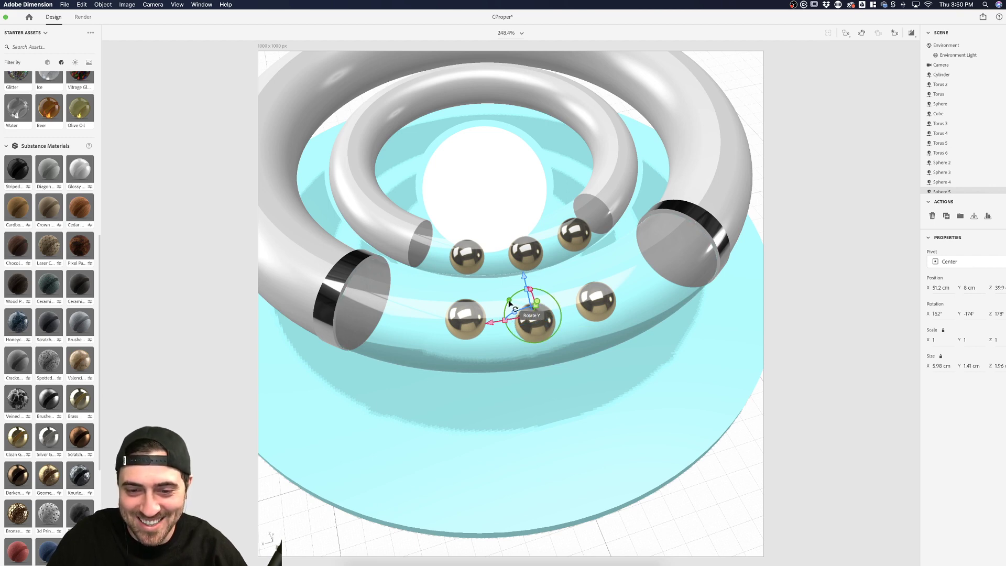
left_click_drag(509, 300, 393, 163)
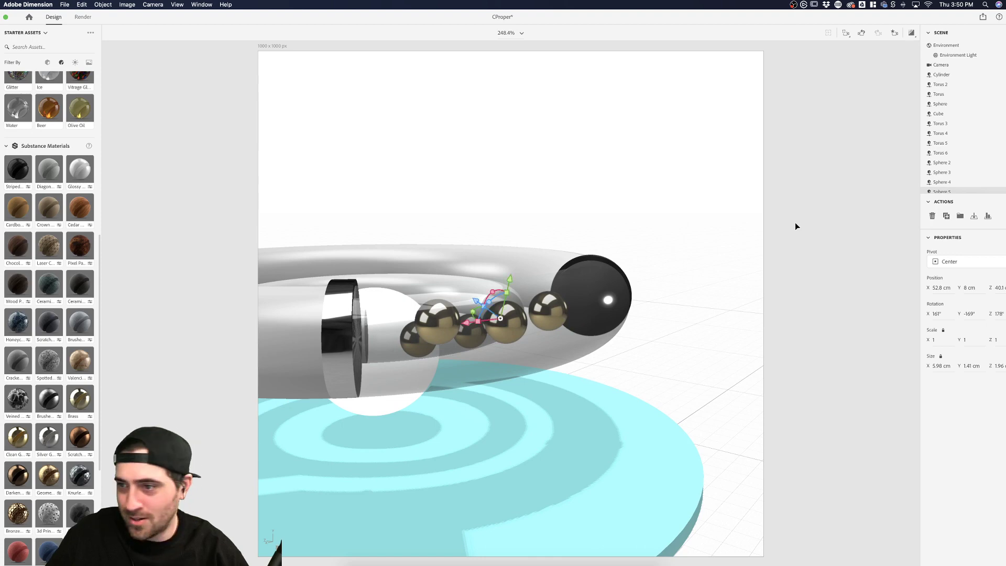
- Align the three copied gold spheres, Sphere 5 to Sphere 7, by their maximum Y
scroll(954, 175, "down", 2)
left_click(944, 183, "shift")
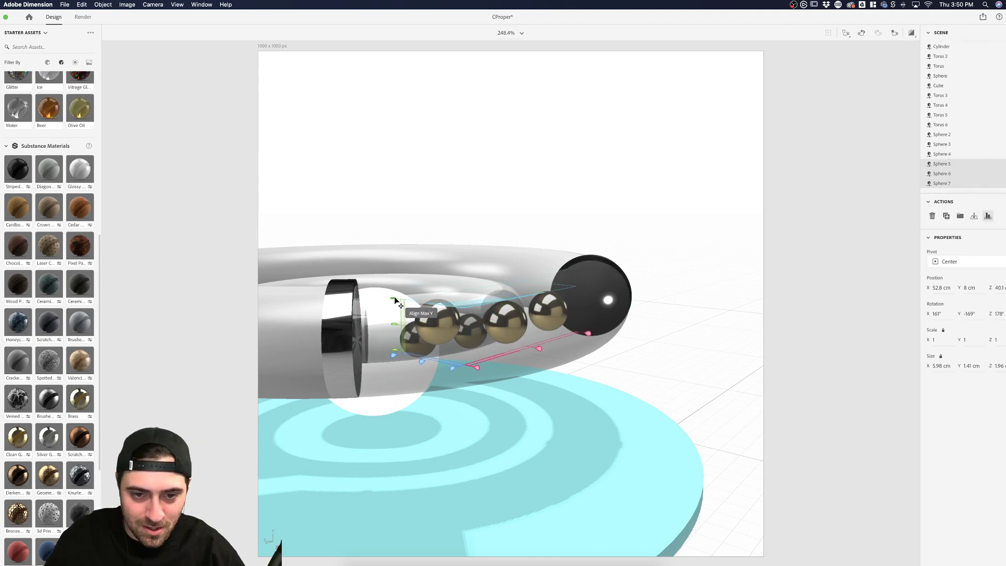
left_click_drag(399, 303, 423, 340)
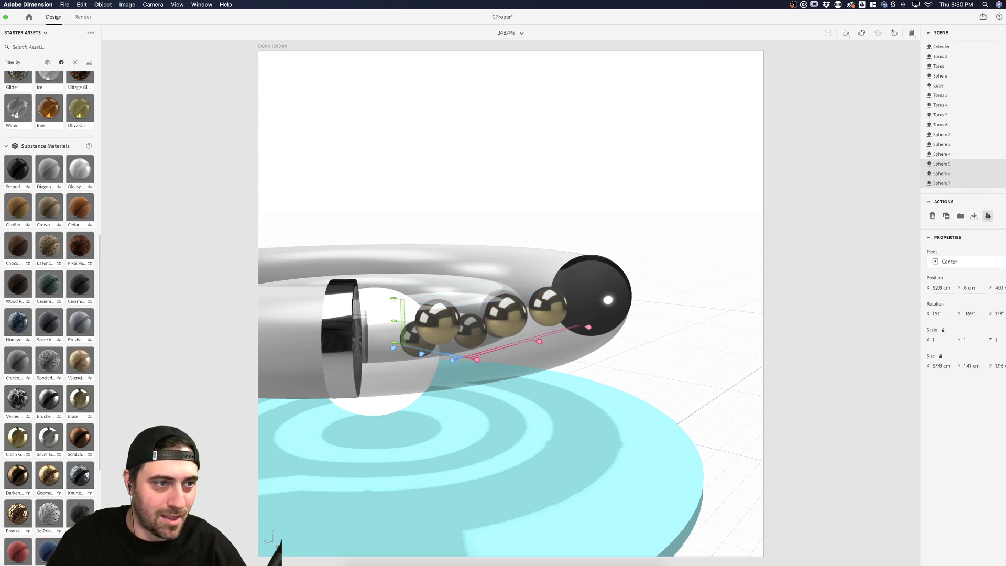
- Lower the three outer gold spheres to Y 7.8 cm so they sit inside the outer glass segment
left_click_drag(411, 269, 84, 107, "alt")
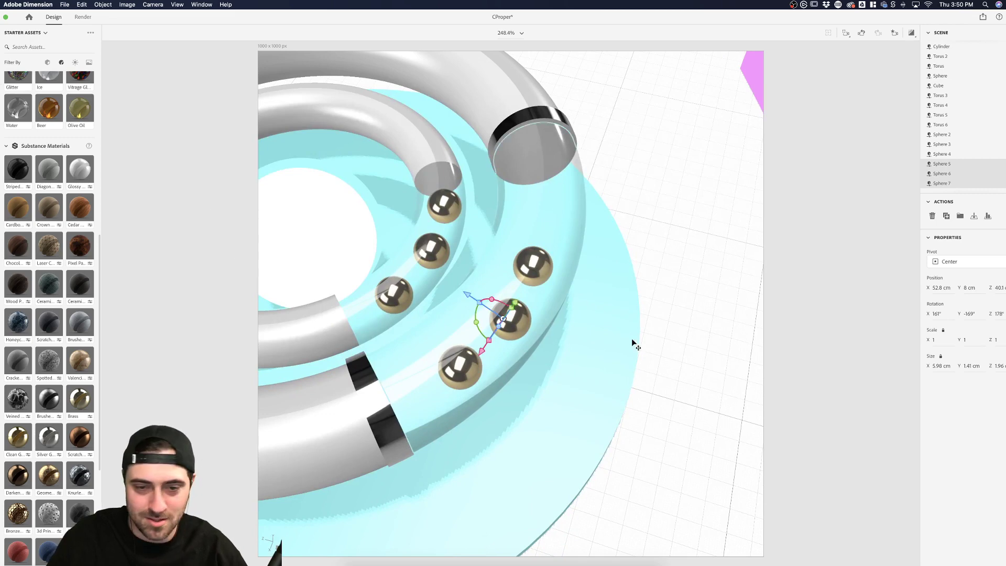
left_click_drag(519, 316, 526, 317)
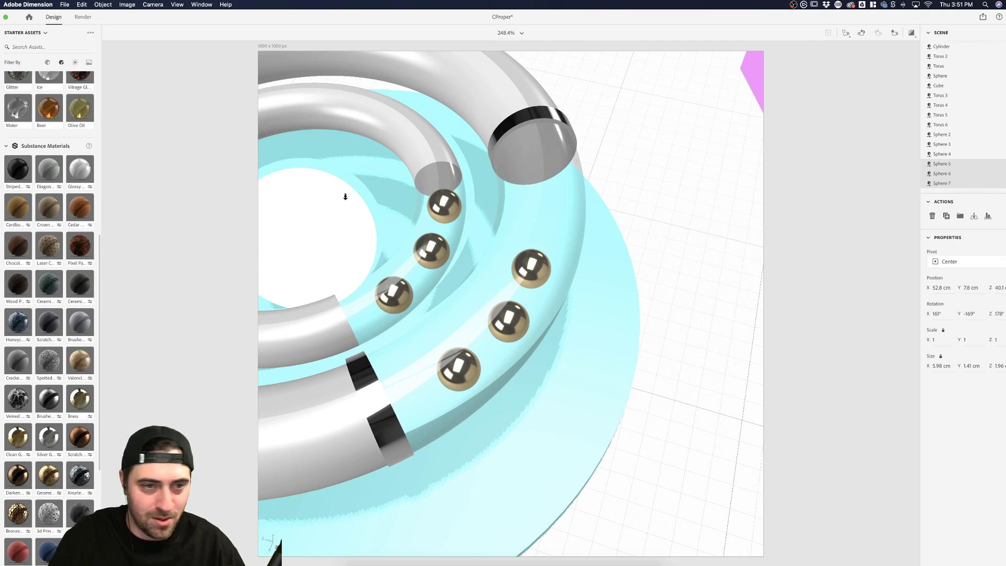
left_click_drag(346, 197, 484, 255)
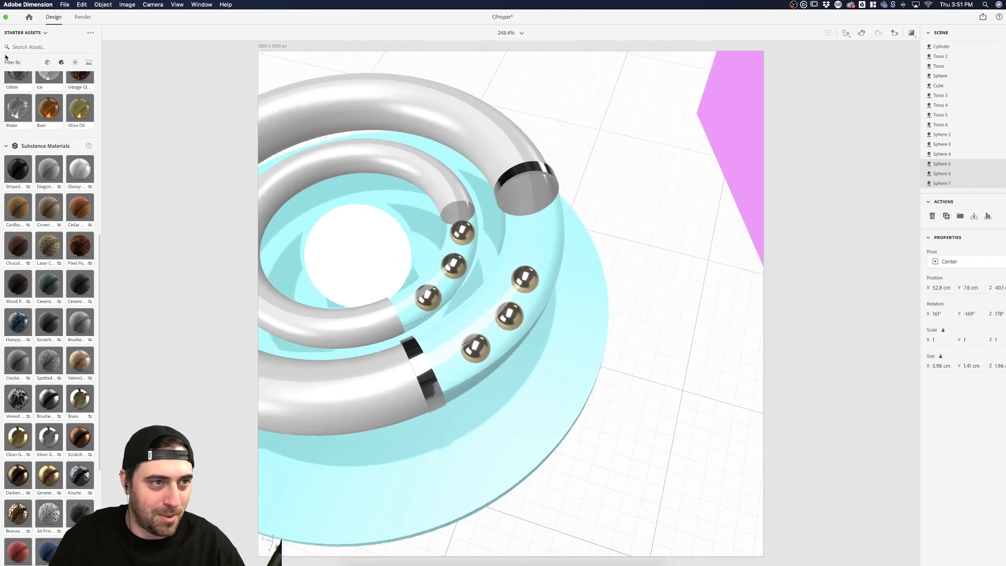
left_click(668, 303)
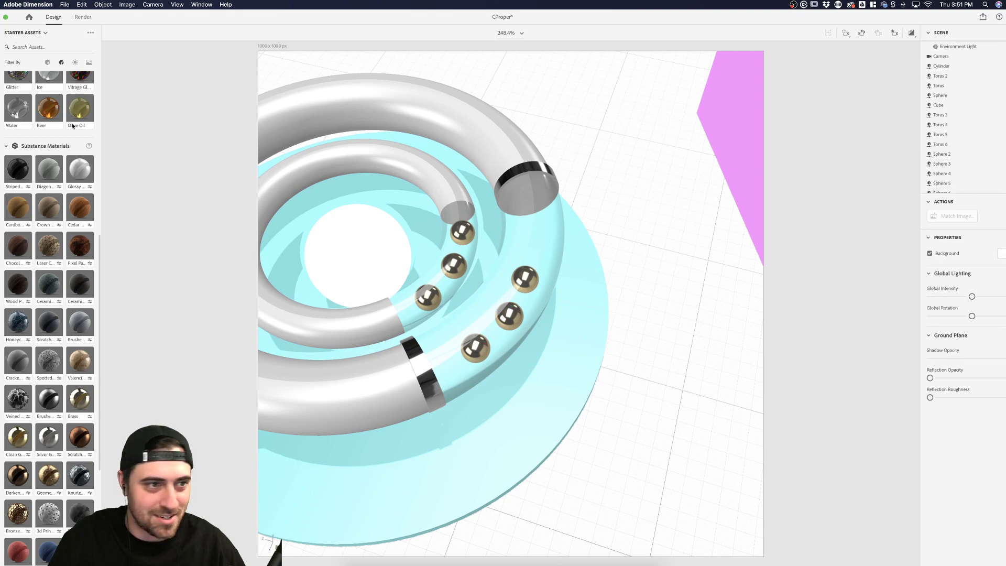
- Rotate Sphere 5 to Sphere 7 together slightly about the Y axis to follow the outer tube's curve
left_click_drag(499, 269, 539, 332)
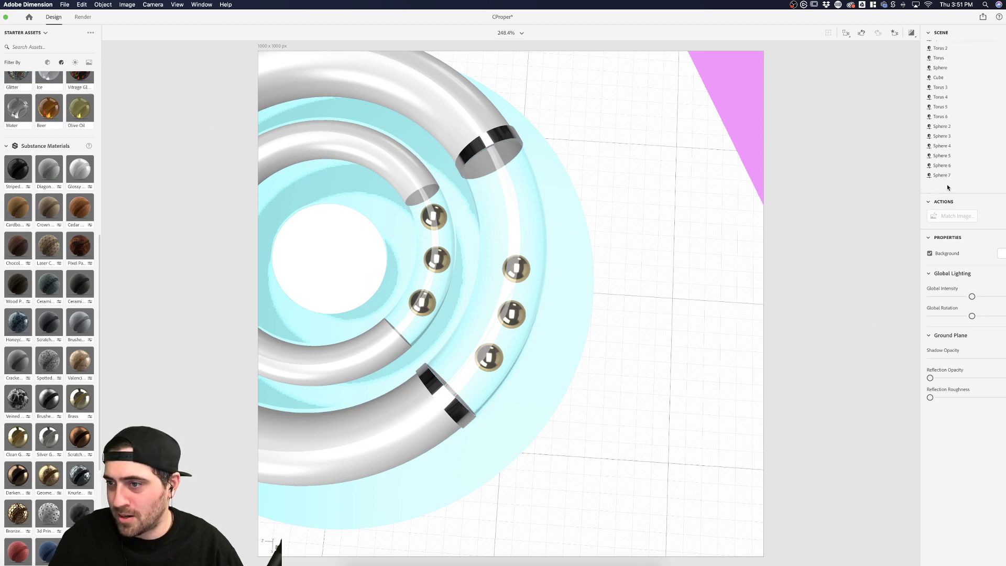
left_click(950, 165)
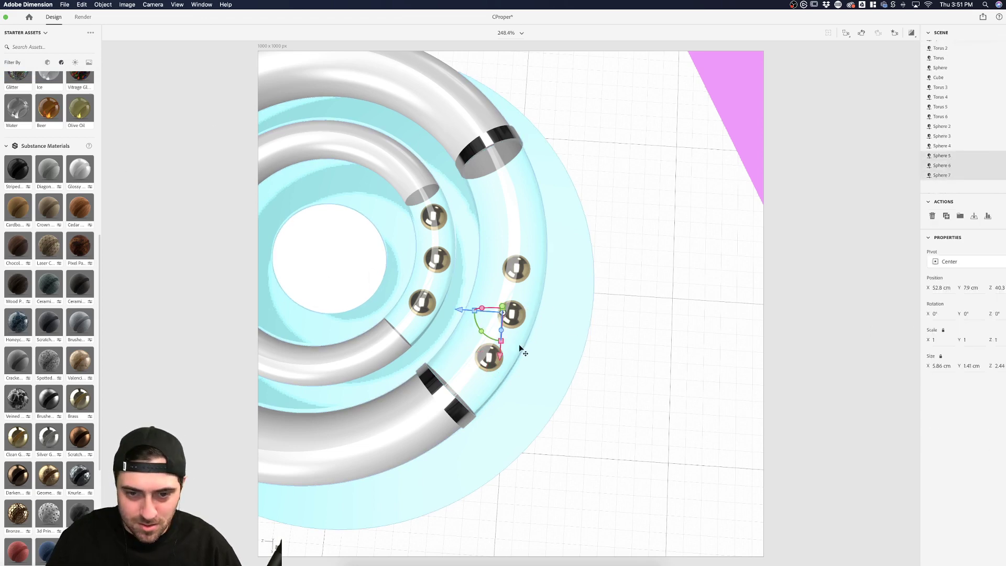
left_click_drag(481, 332, 482, 332)
- Duplicate the three outer gold spheres and place the copies further along the tube, at about X 48.4 cm with Y rotation 31°
key("super+d")
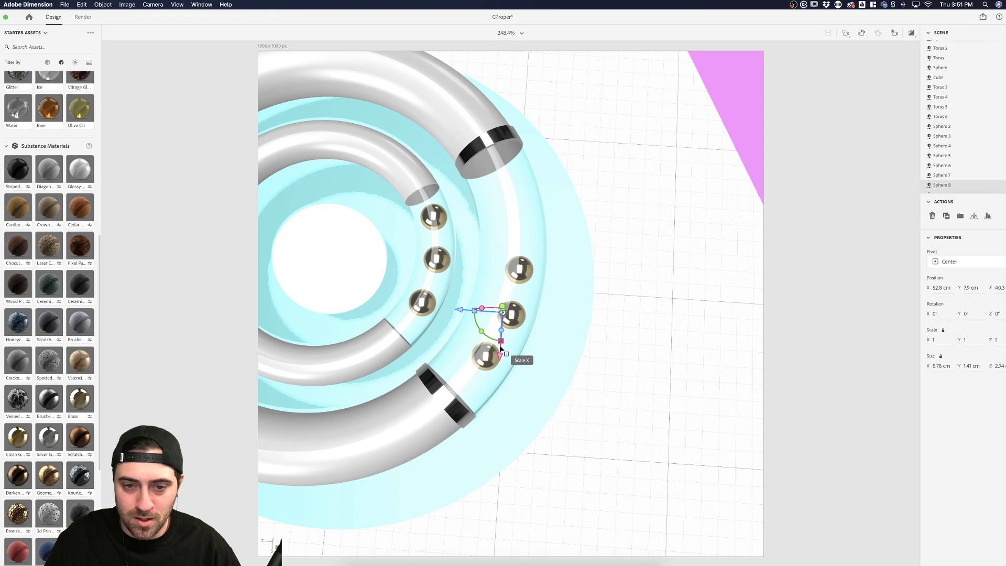
left_click_drag(501, 345, 501, 261)
scroll(974, 187, "down", 2)
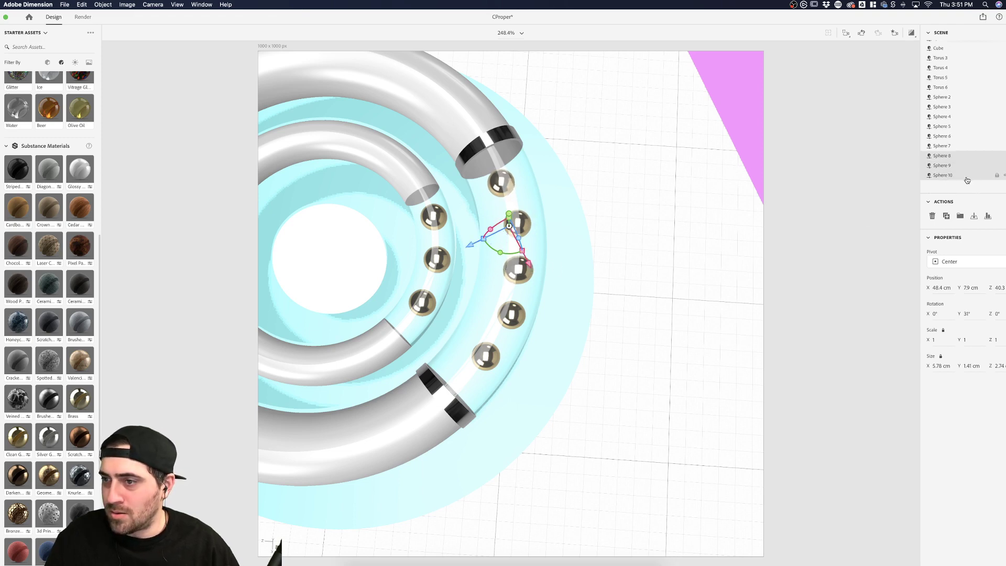
- Delete Sphere 8, the copy that overlaps an existing sphere in the outer row
left_click(968, 180)
left_click(959, 156)
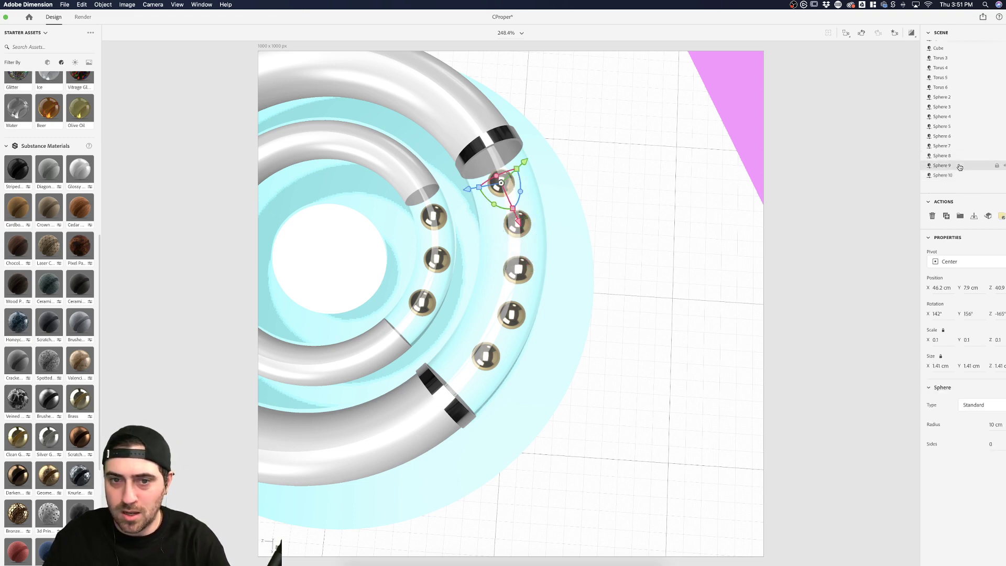
key("super+z")
key("super+z")
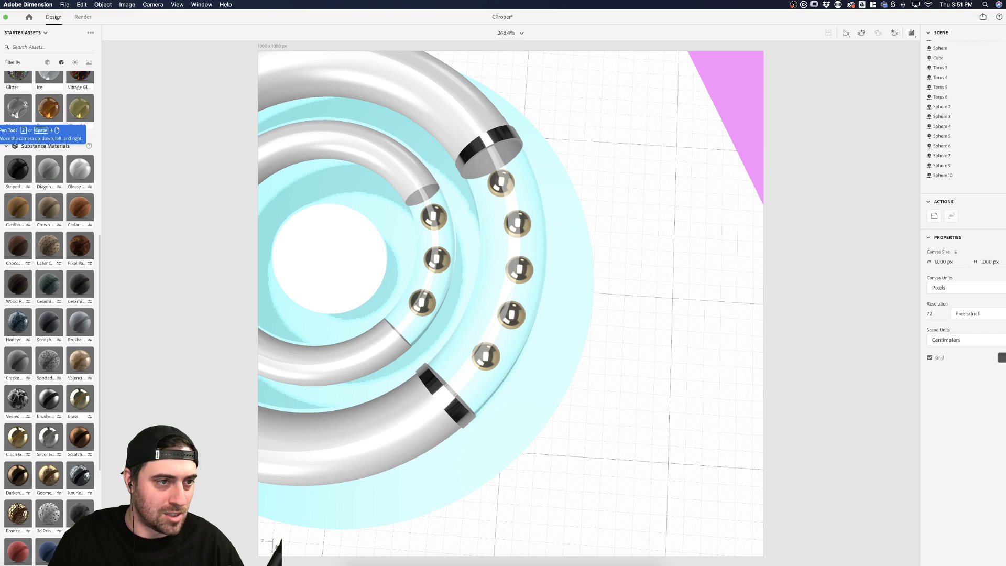
- Delete the two metal bands at both ends of the outer glass segment
left_click_drag(341, 182, 351, 206)
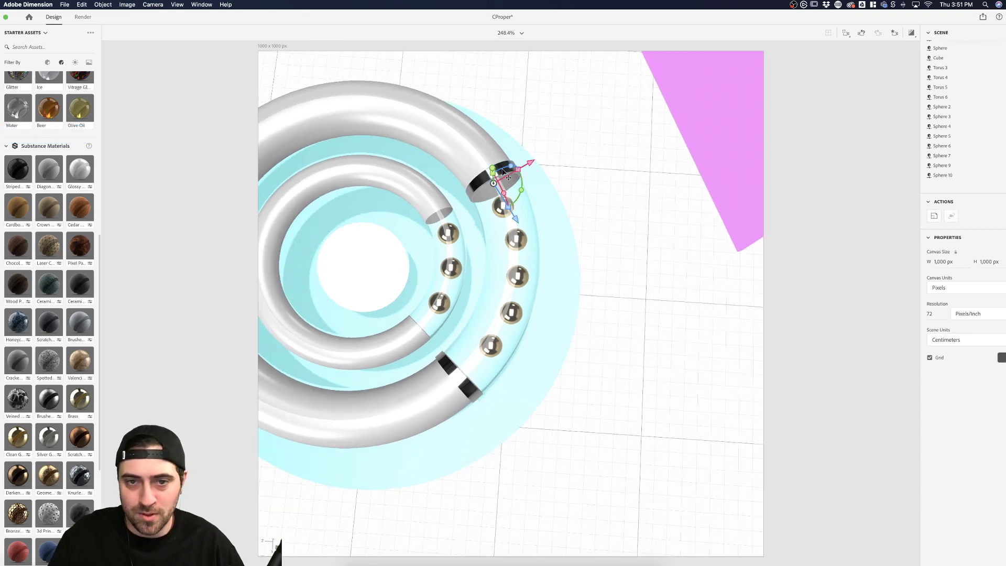
left_click(508, 172)
key("Delete")
left_click(468, 389)
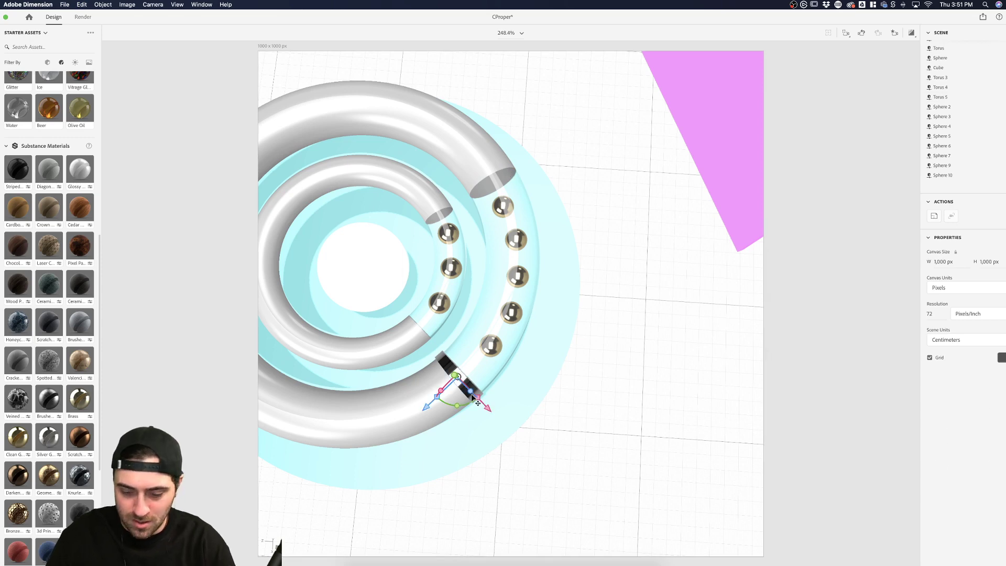
key("Delete")
- Add a basic cylinder from the starter models beside the rings
scroll(31, 103, "up", 2)
scroll(30, 104, "up", 5)
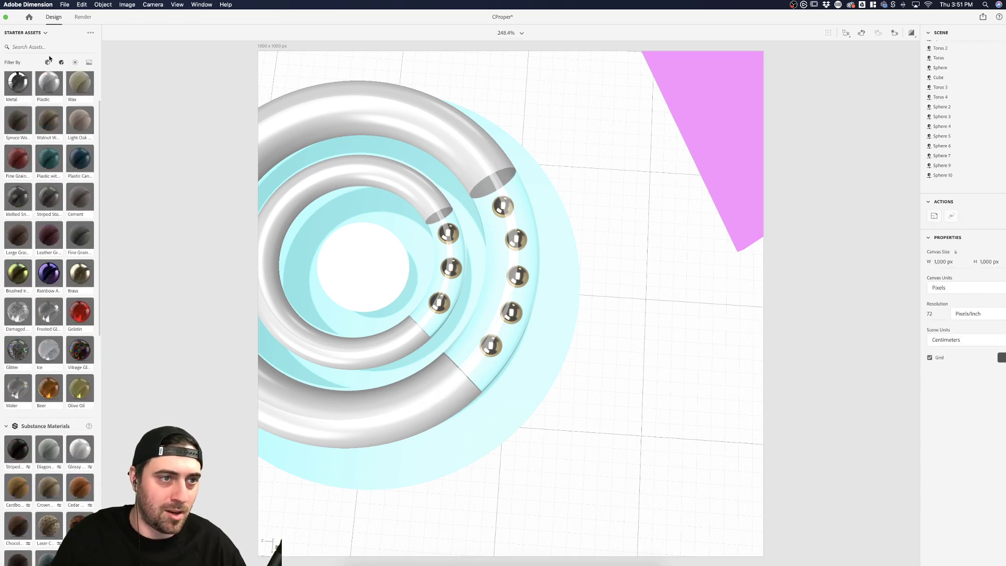
left_click(47, 62)
left_click_drag(18, 120, 598, 342)
- Check the outer ring's pipe radius and set the new cylinder's size proportionally to 1.7 cm on all axes
left_click(368, 414)
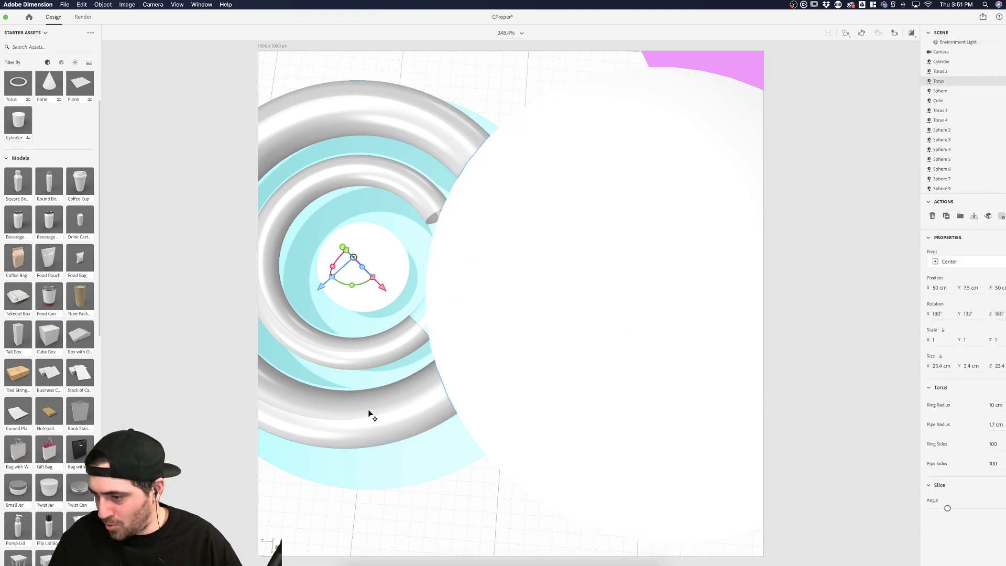
left_click(1002, 424)
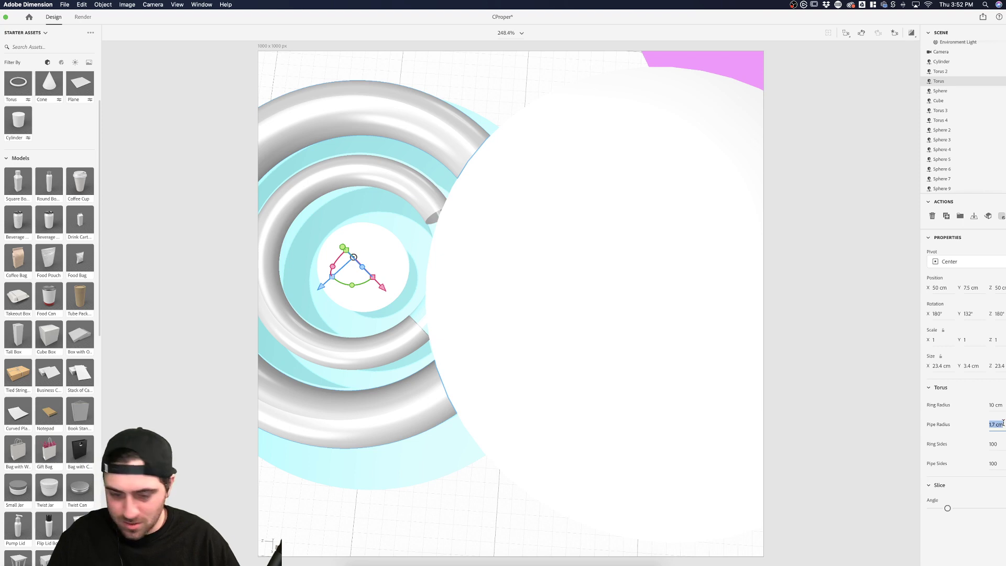
left_click(616, 382)
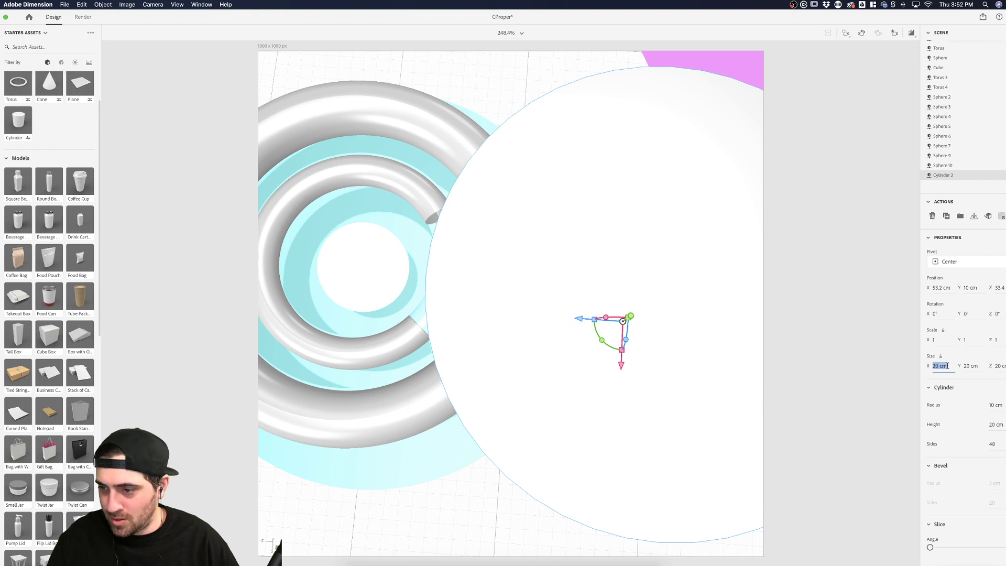
left_click(941, 367)
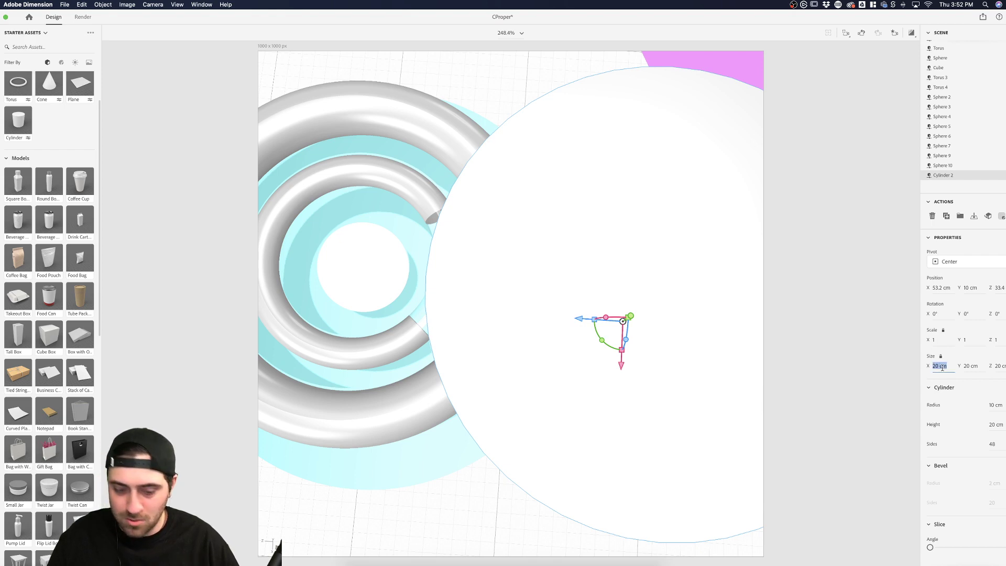
type("1.7 cm")
key("Return")
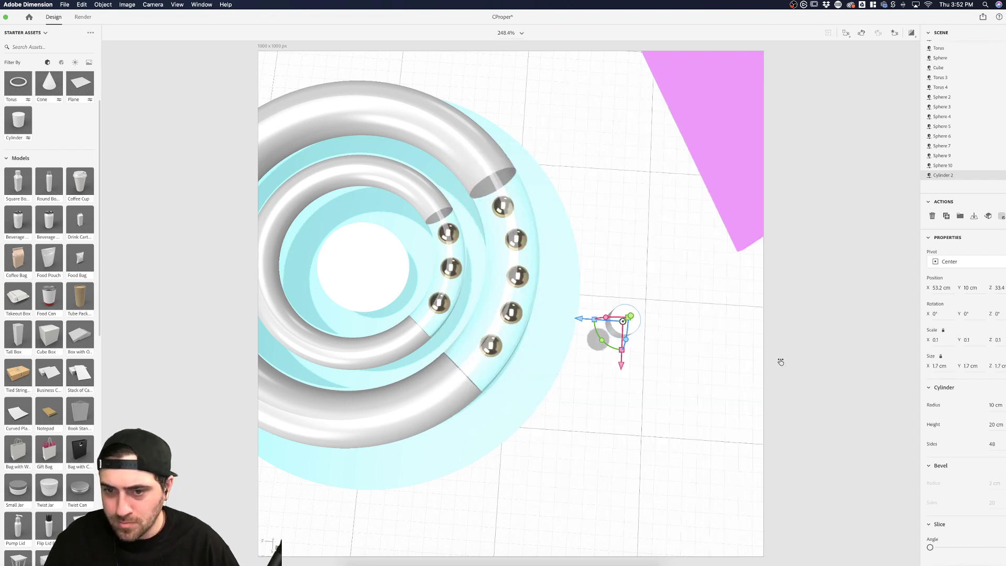
- Apply the Metal material to the new cylinder
left_click(61, 62)
left_click_drag(18, 83, 617, 321)
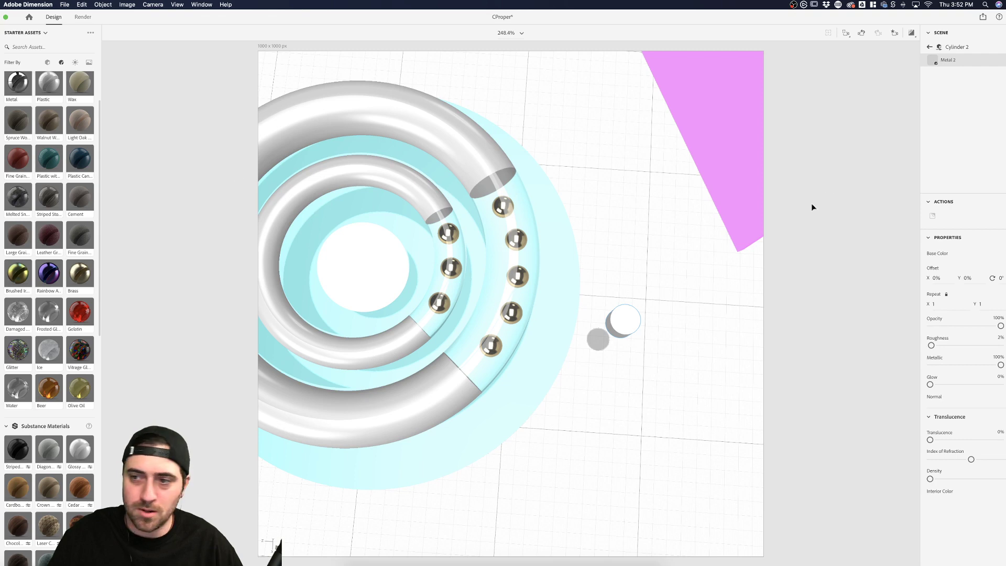
left_click_drag(18, 83, 949, 60)
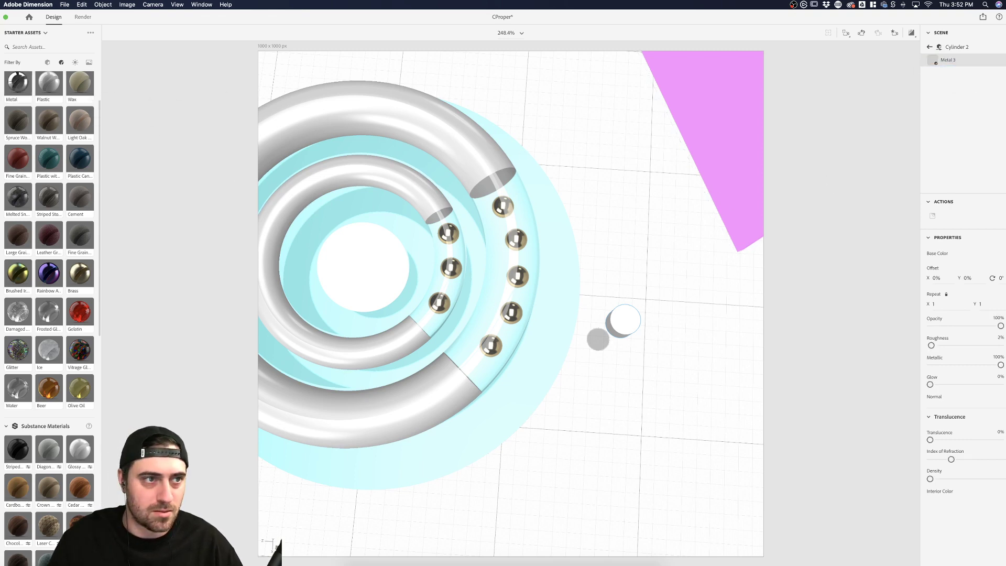
left_click(623, 320)
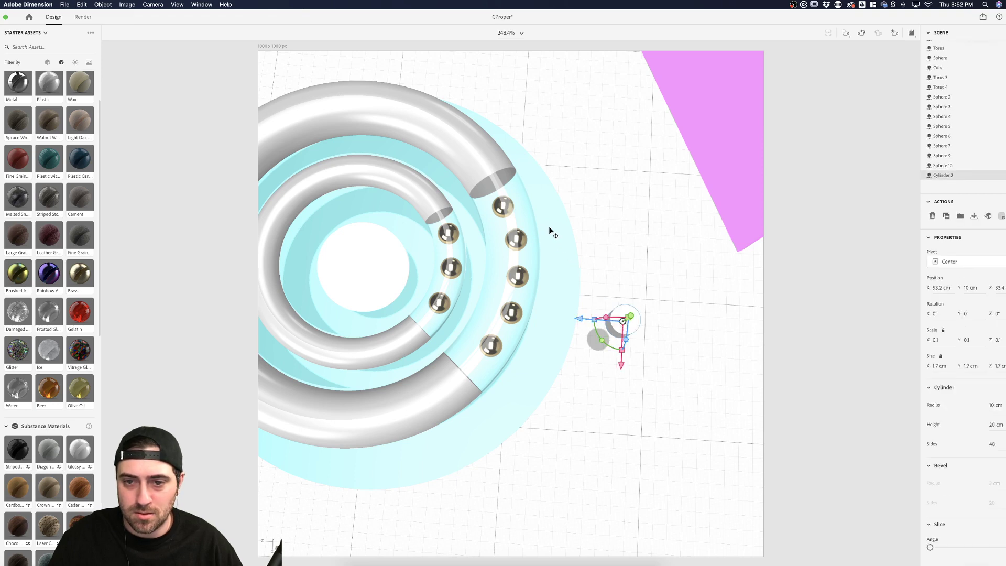
- Flatten the metal cylinder into a disc by unlocking its proportions and reducing its Y size to 0.31 cm
key("1")
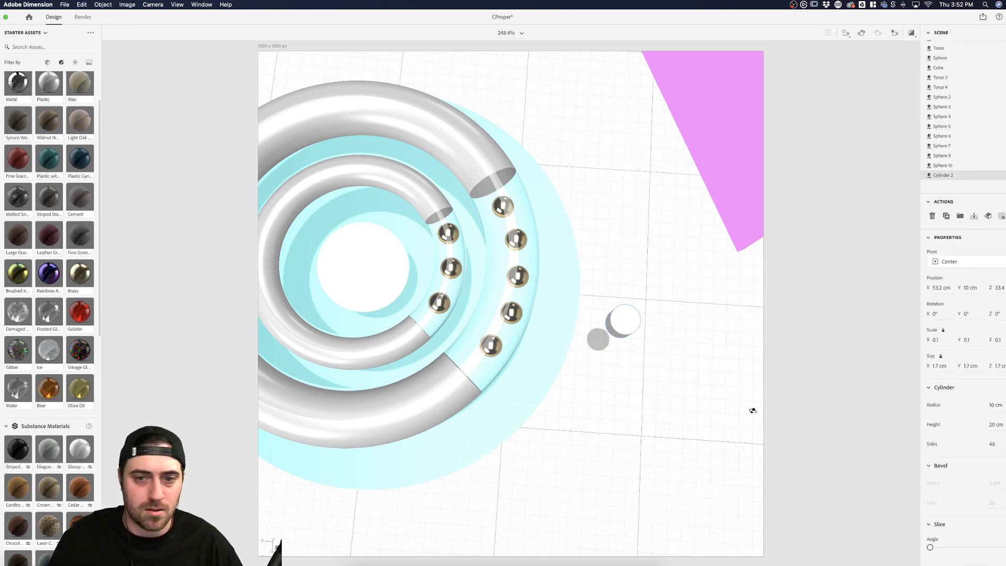
left_click_drag(676, 380, 600, 259)
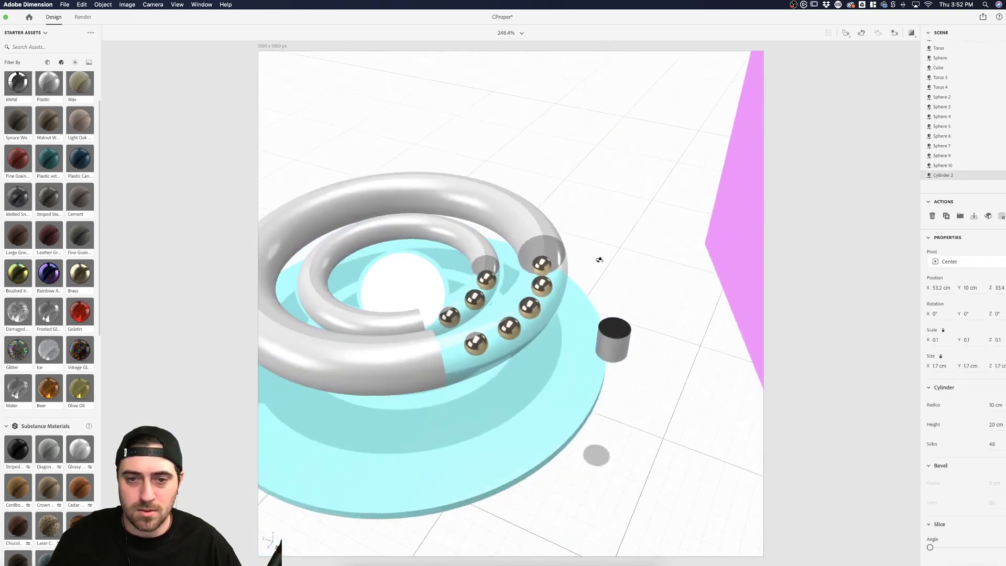
key("v")
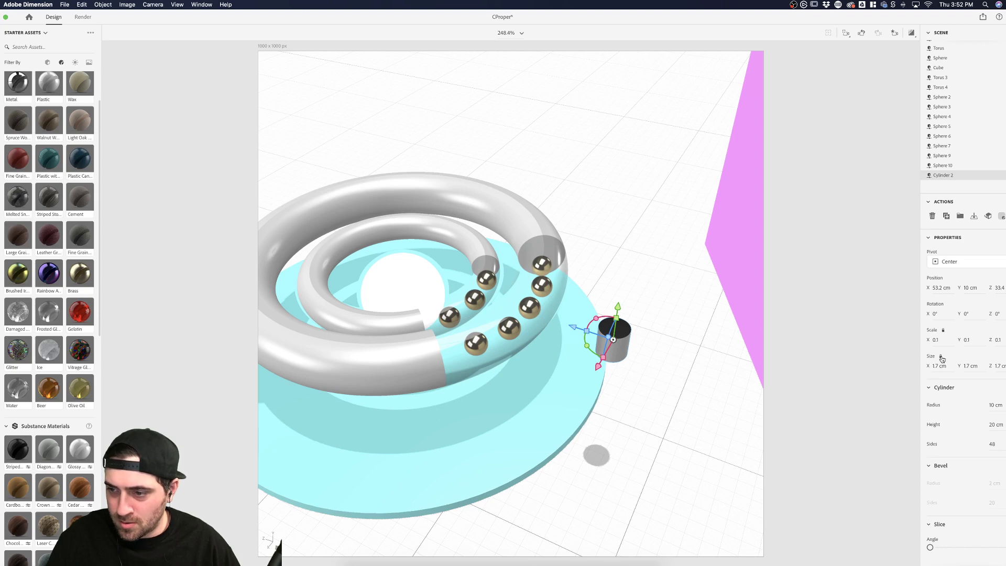
left_click_drag(934, 366, 968, 371)
key("super+z")
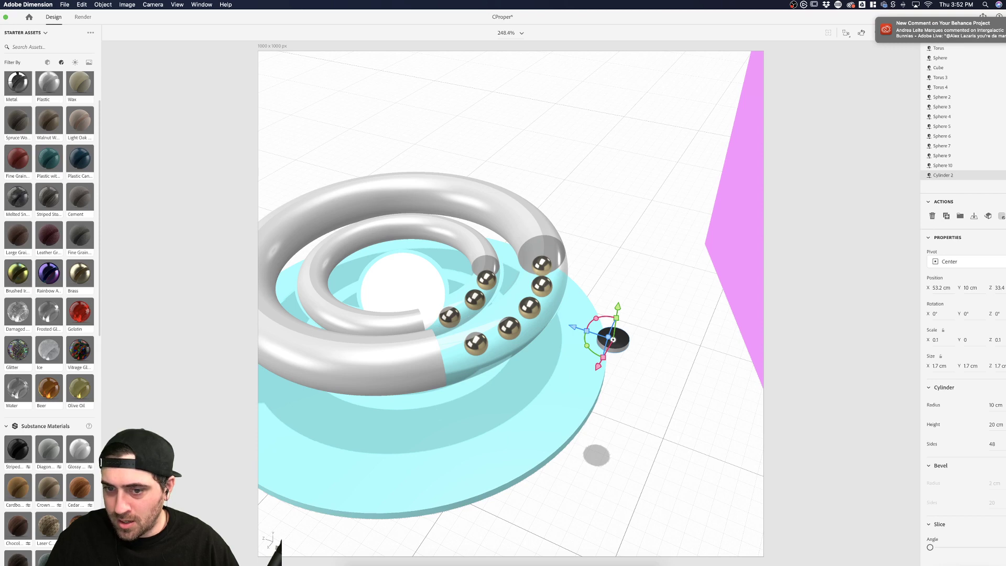
left_click_drag(969, 371, 976, 368)
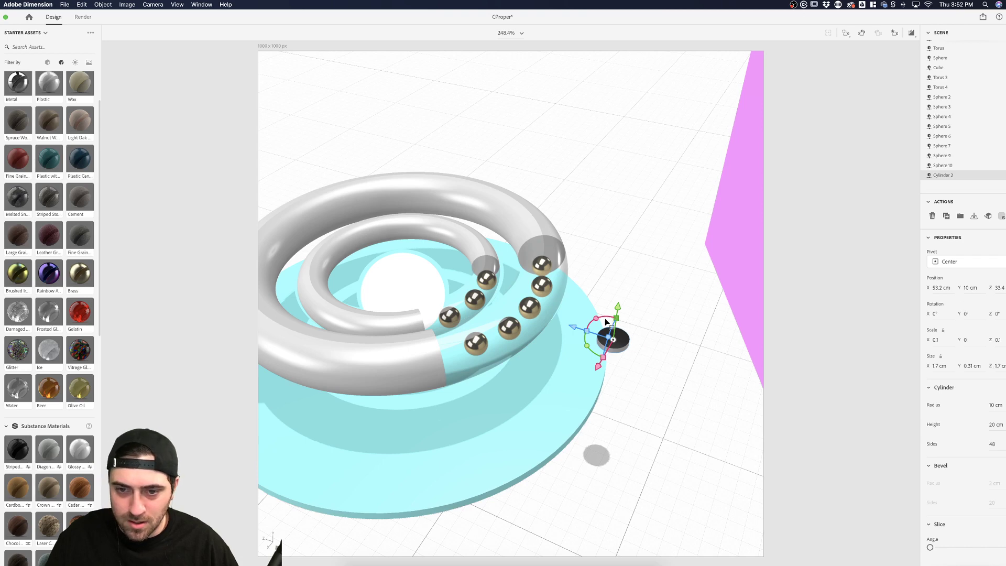
- Stand the metal disc upright at X rotation 91° and scale it proportionally to about 3.38 cm across and 0.62 cm thick
left_click_drag(606, 321, 631, 338)
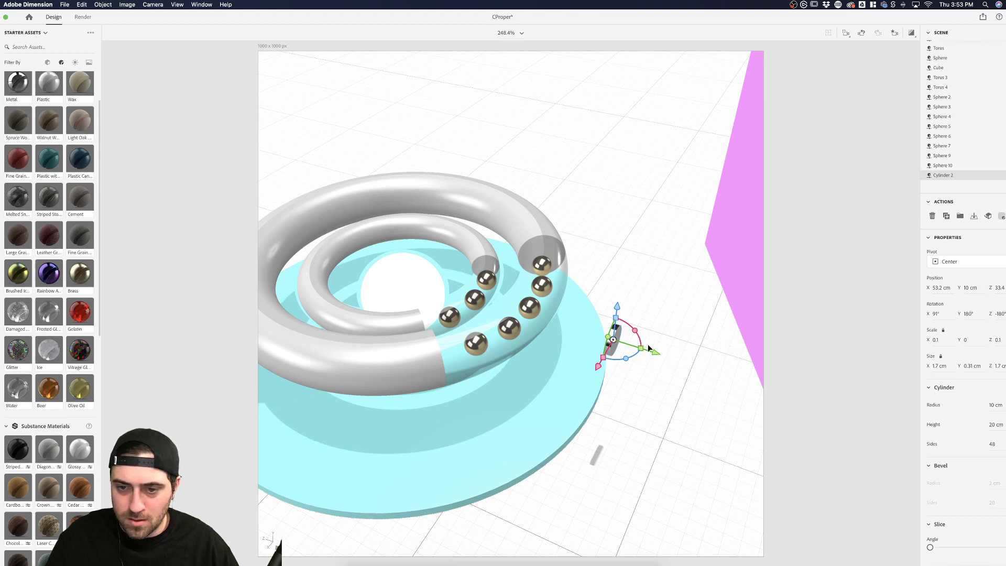
left_click_drag(617, 318, 637, 298)
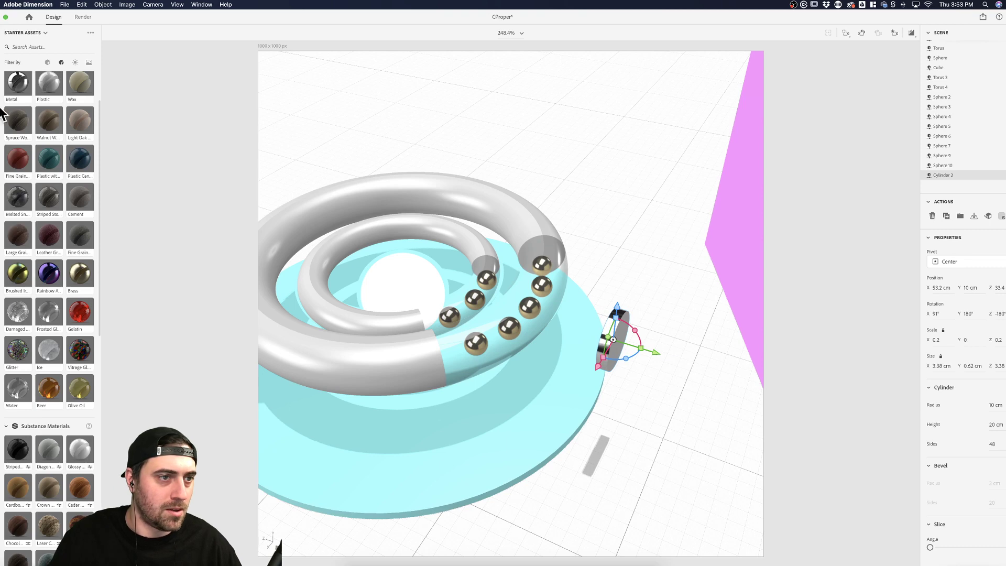
key("super+z")
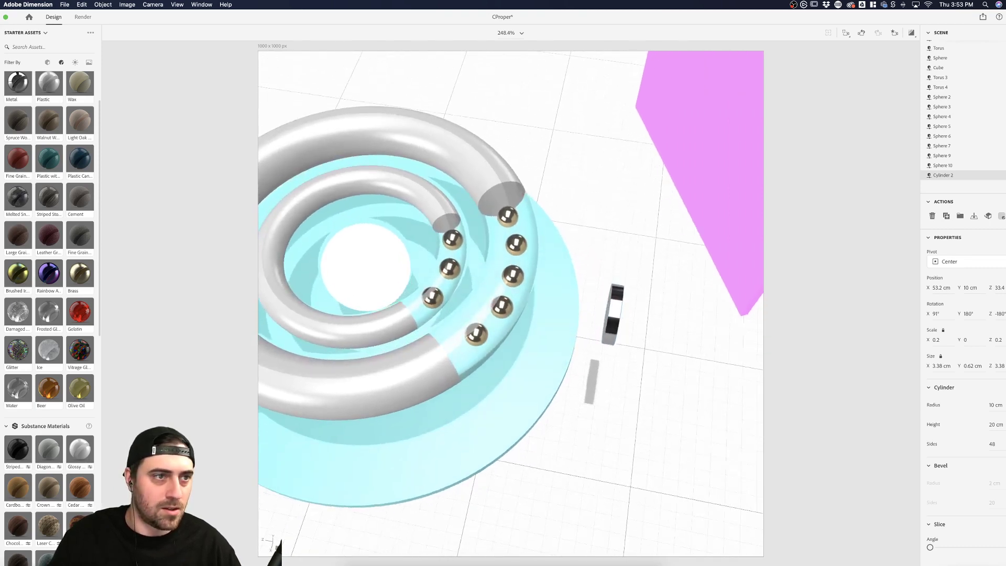
- Move the metal disc to the outer ring's cut end, at about X 44.6 cm and Z 42.2 cm, with Z rotation 105°
left_click_drag(640, 331, 495, 167)
left_click(455, 144)
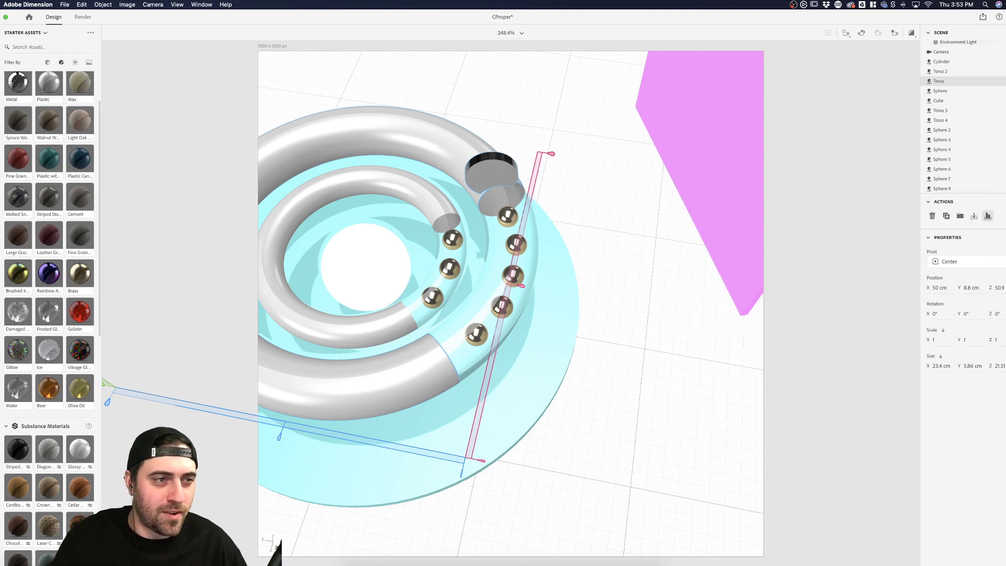
key("1")
left_click_drag(573, 291, 341, 190)
key("v")
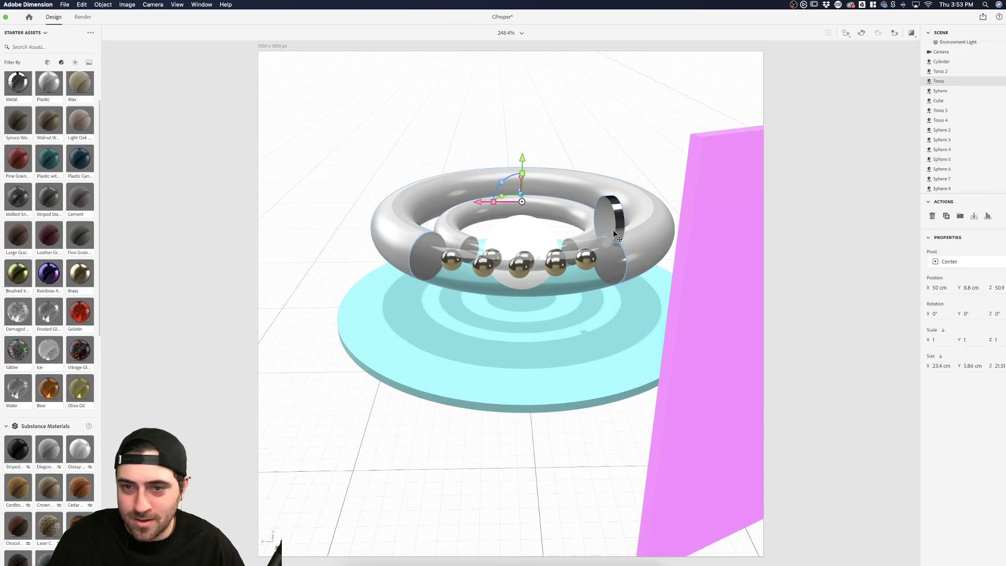
- Align the metal disc and the outer ring by their Y centers
left_click(645, 260)
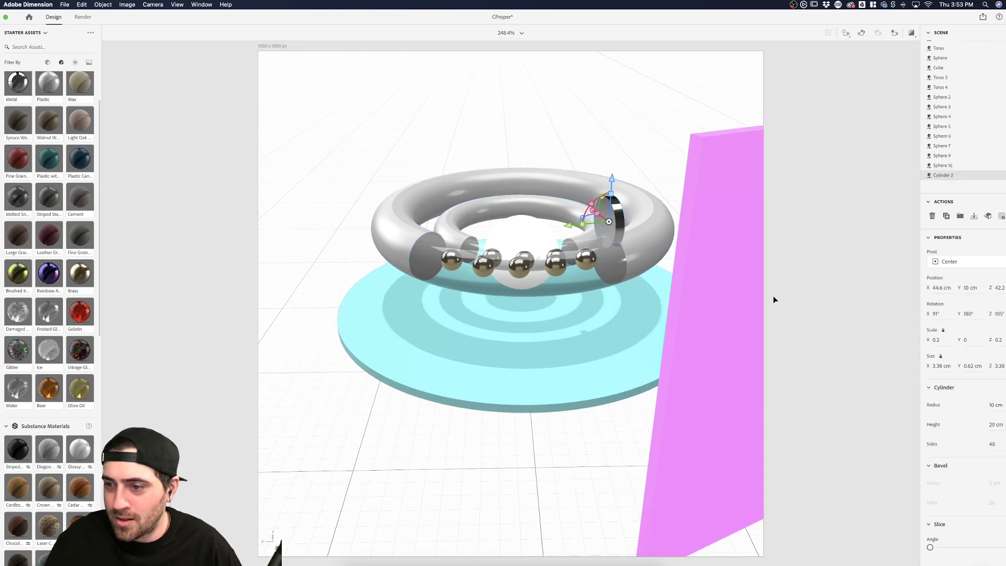
left_click(315, 155)
left_click(580, 189)
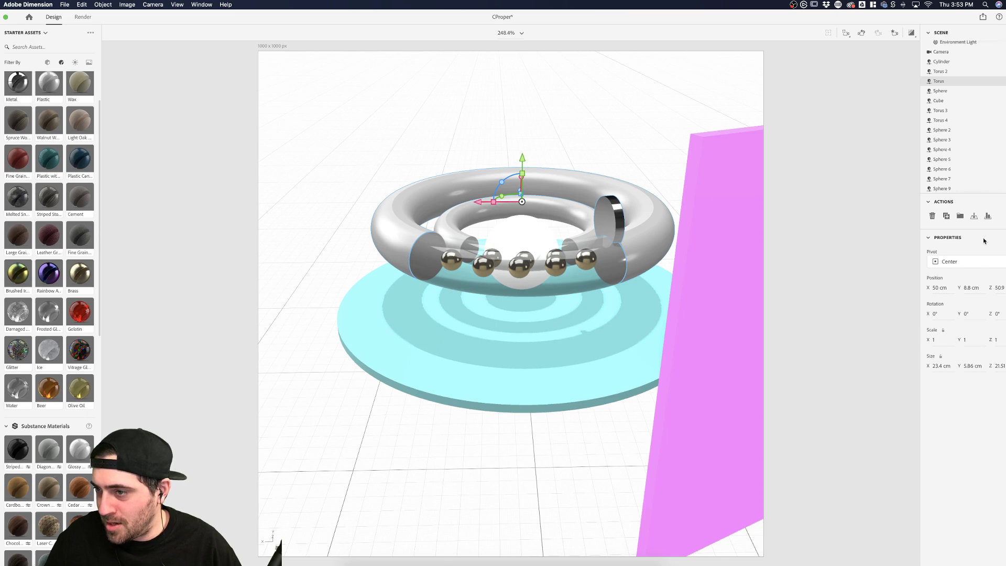
left_click(988, 216)
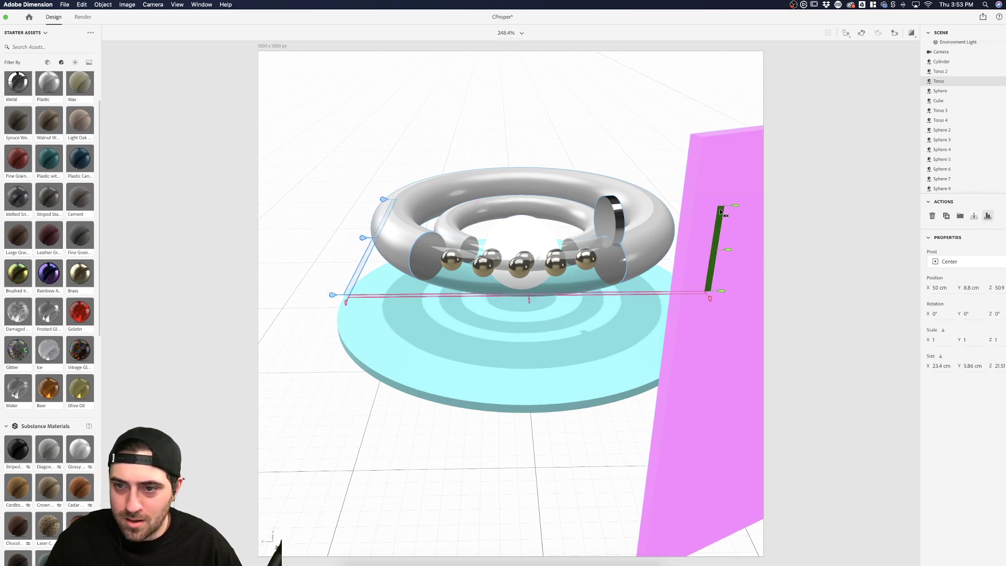
left_click(732, 257)
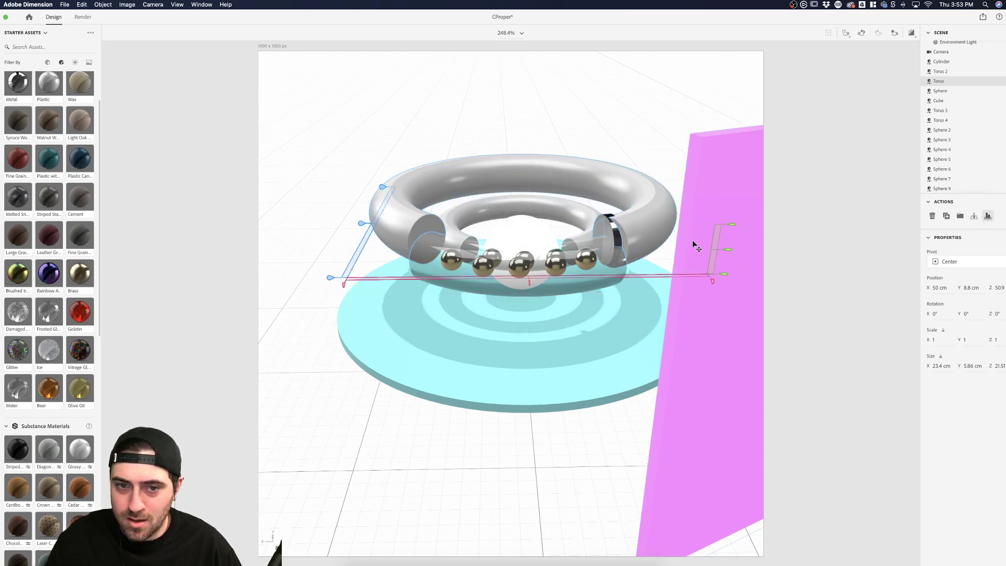
- Adjust the metal disc's height to about Y 8.1 cm at the outer ring's cut end
left_click(624, 105)
mouse_move(618, 212)
left_mouse_down()
mouse_move(644, 259)
mouse_move(603, 230)
mouse_move(627, 210)
mouse_move(617, 205)
left_mouse_up()
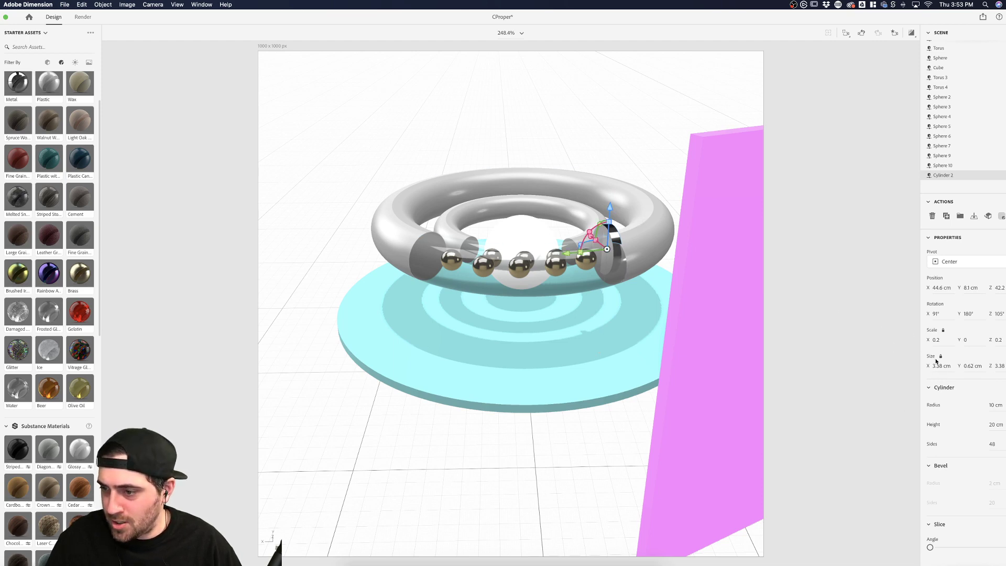
left_click(942, 343)
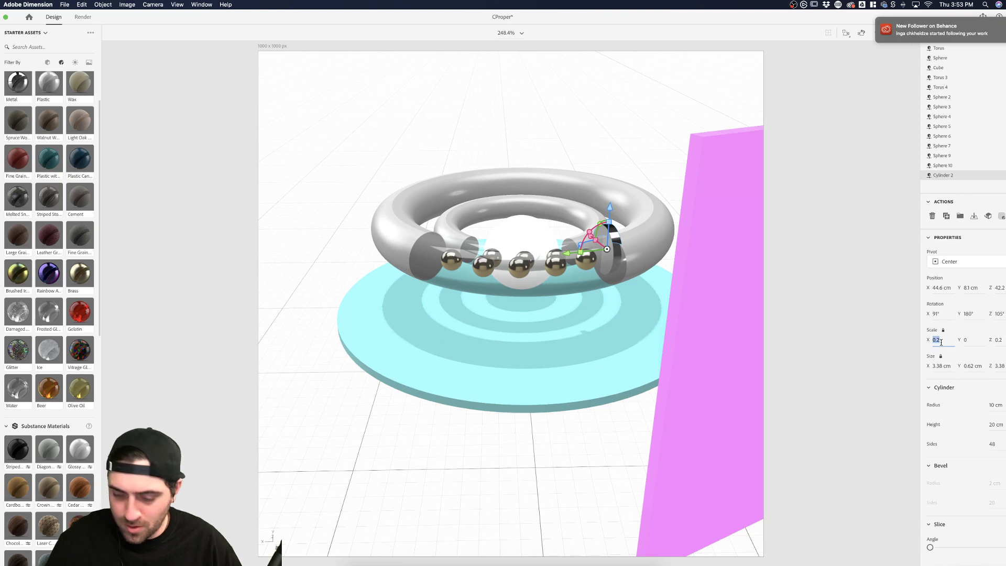
type("2")
key("Return")
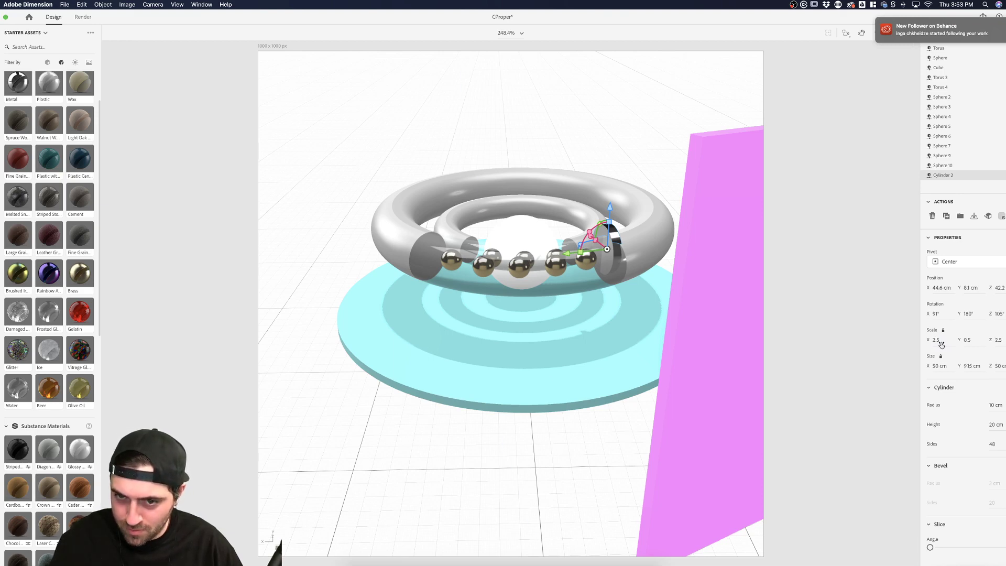
key("super+z")
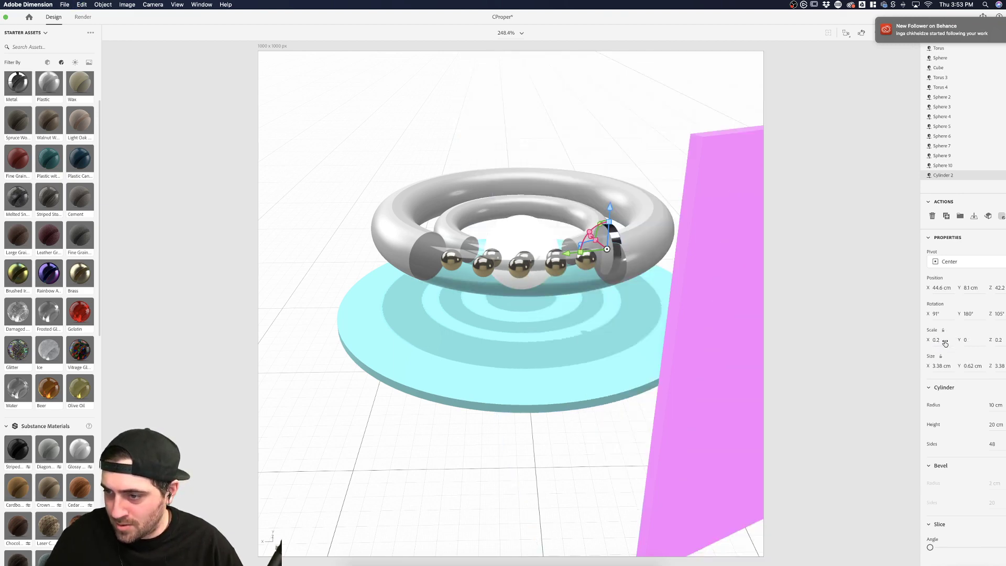
left_click(943, 342)
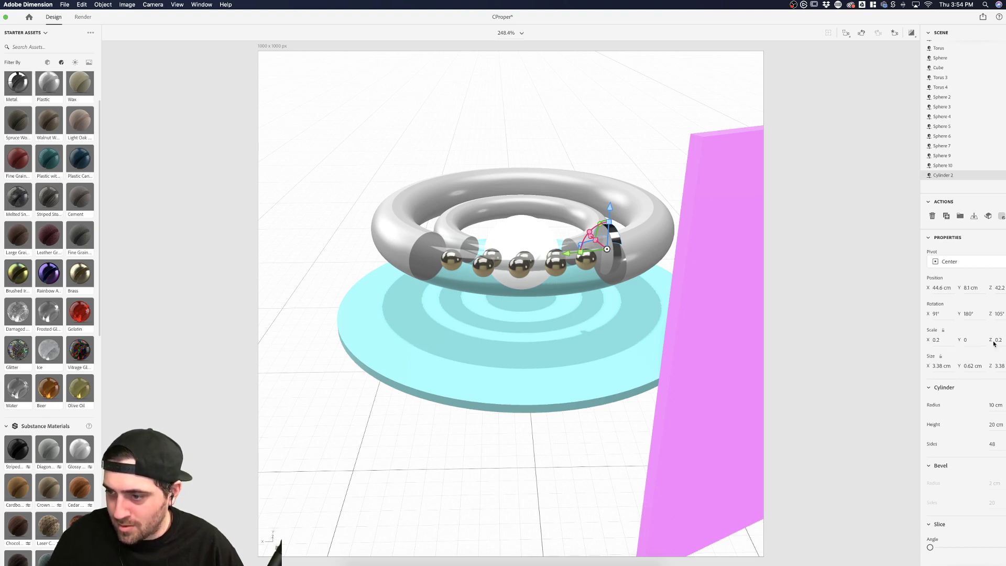
left_click(937, 340)
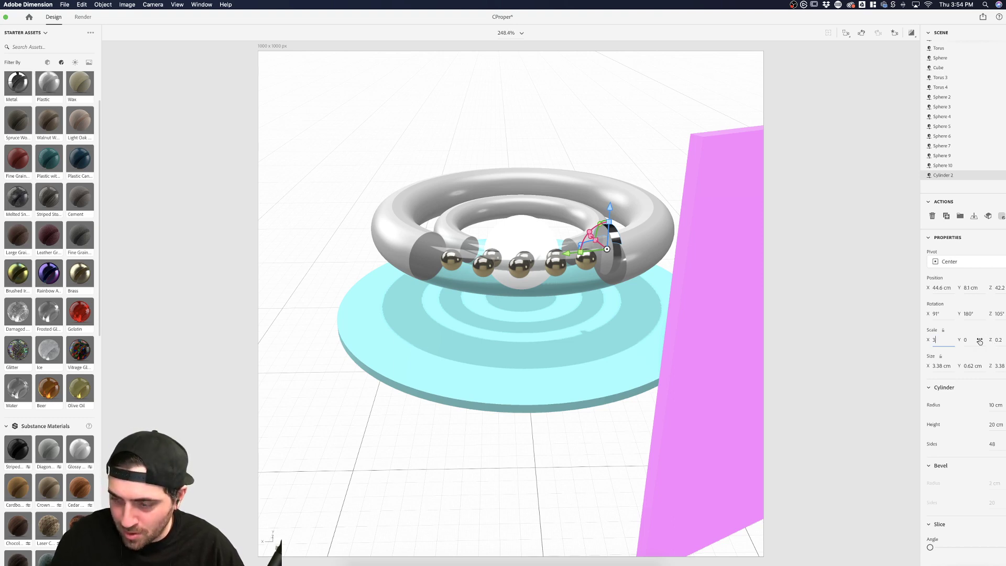
key("Return")
key("super+z")
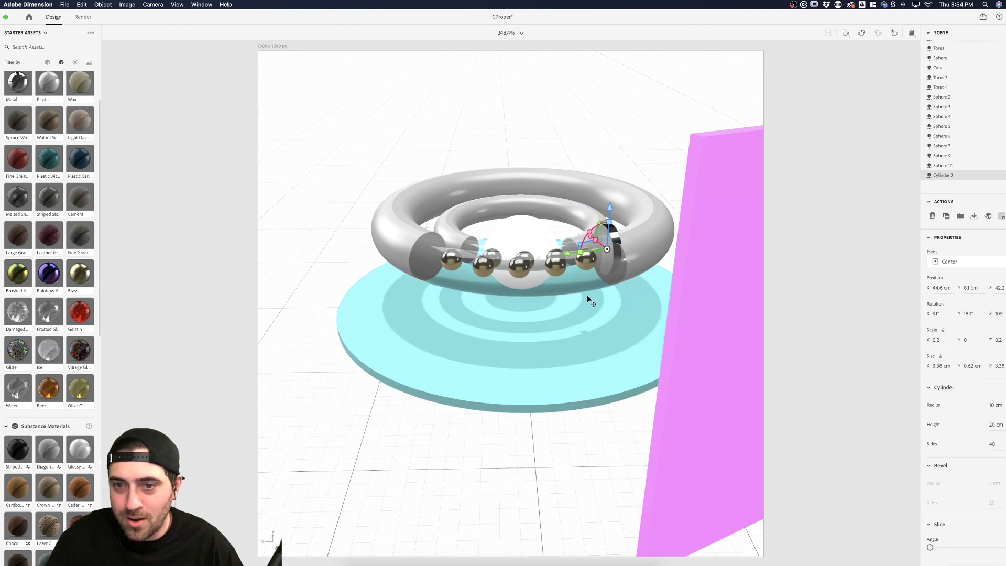
- Viewed from above, move the metal disc across the outer ring's cut end to about X 44.1 cm and Z 41.7 cm
left_click(353, 108)
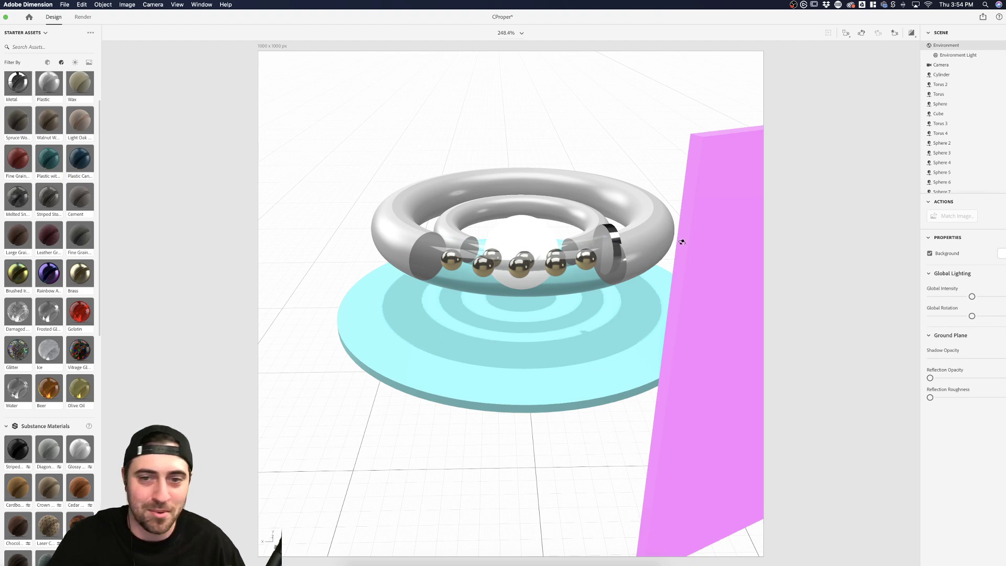
left_click_drag(682, 243, 782, 400)
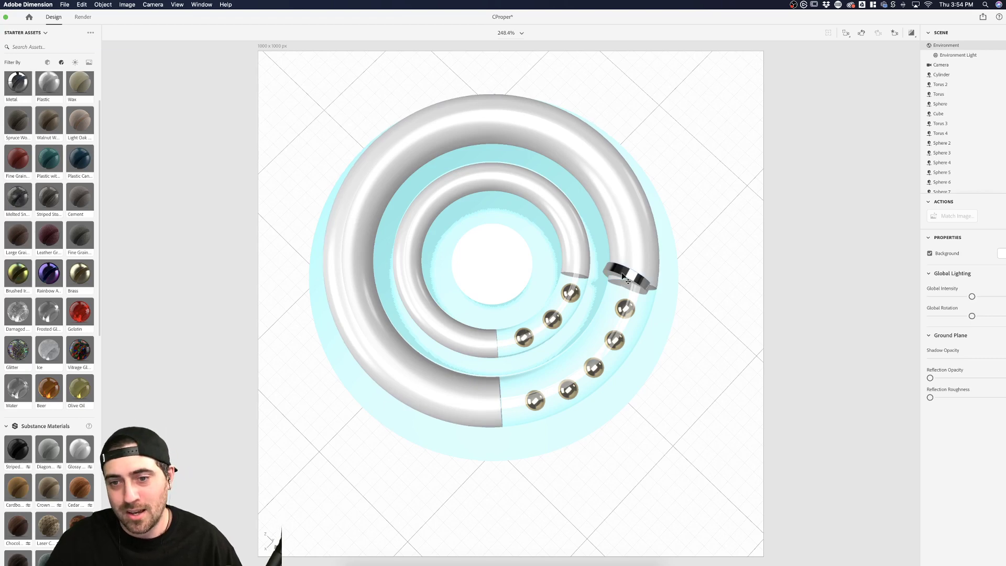
mouse_move(624, 276)
left_mouse_down()
mouse_move(636, 278)
mouse_move(625, 276)
left_mouse_up()
left_click(533, 483)
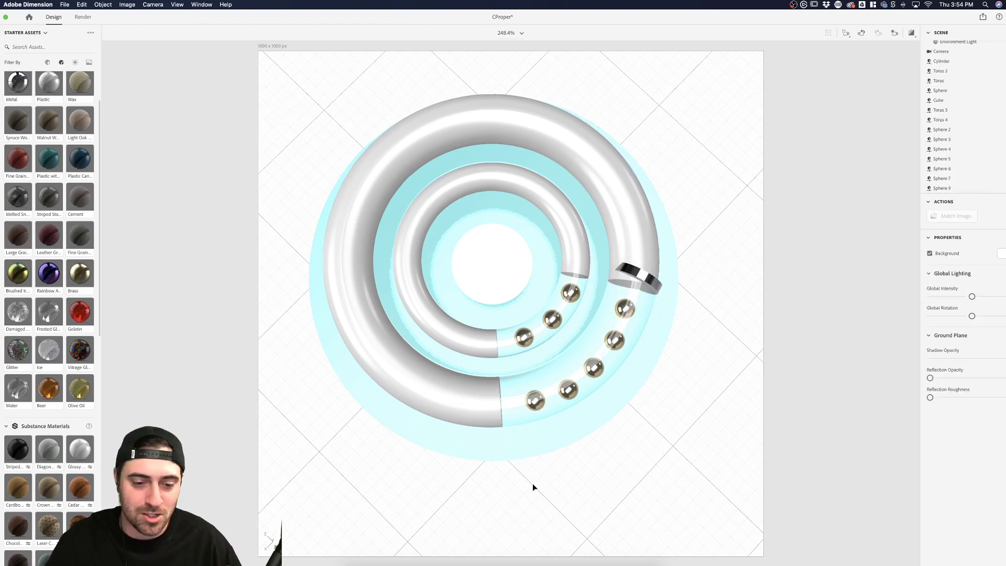
- Switch to Chrome and open the designer's Behance profile in a new window
key("super+Tab")
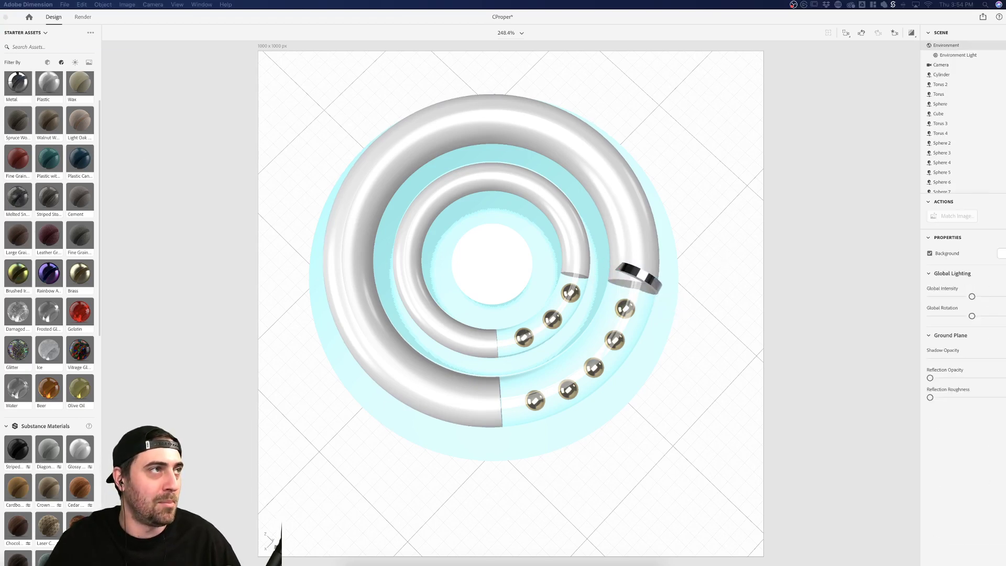
key("super+n")
type("behance.net")
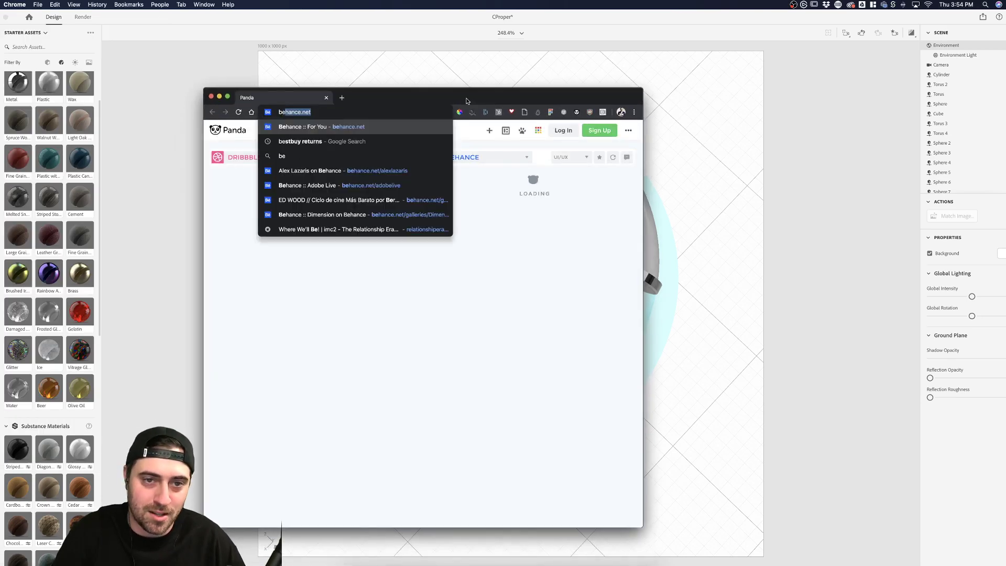
key("Down")
key("Down")
key("Down")
key("Return")
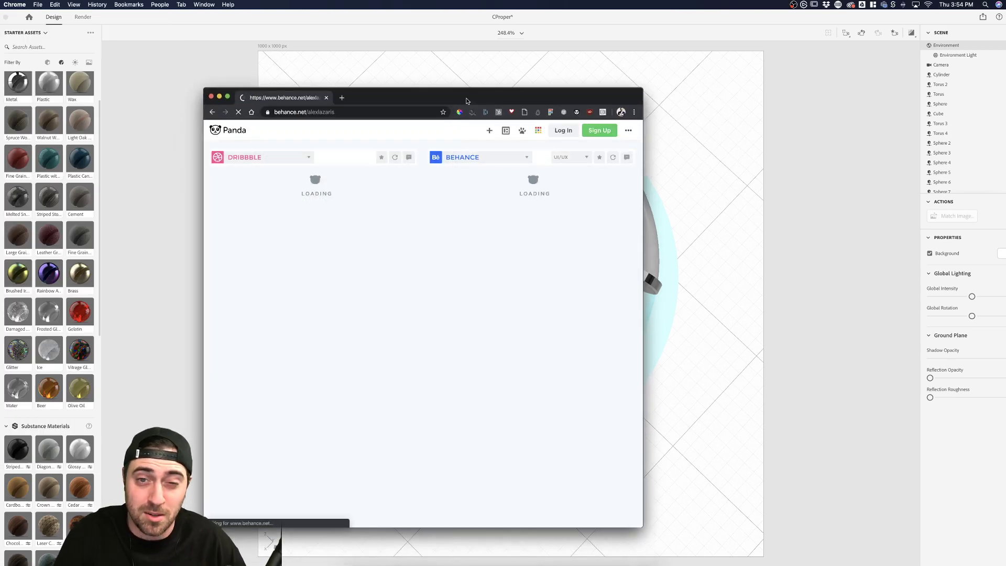
- Look through the 36 Days of Type Dimension project on the profile and return to Adobe Dimension
left_click(307, 390)
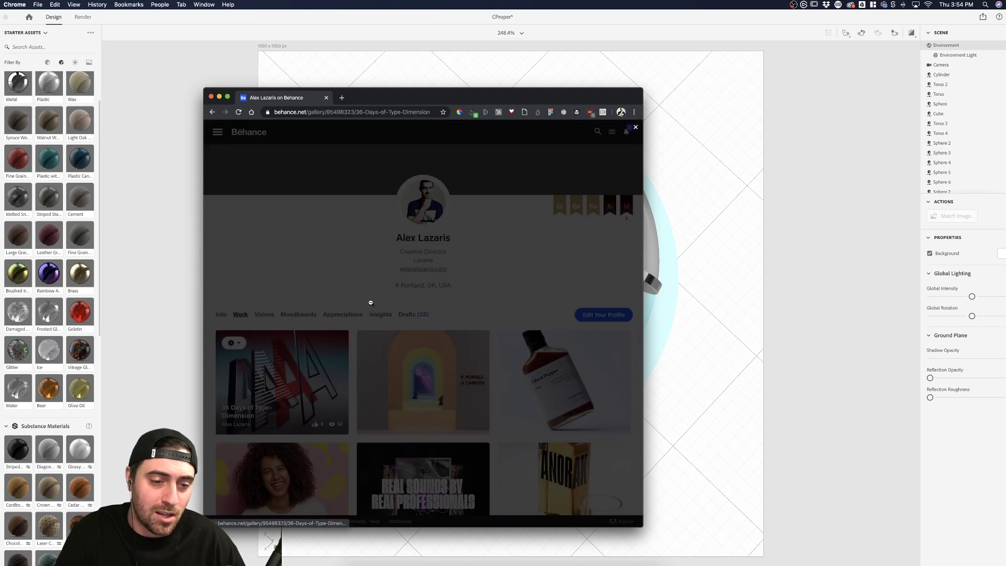
scroll(530, 233, "down", 3)
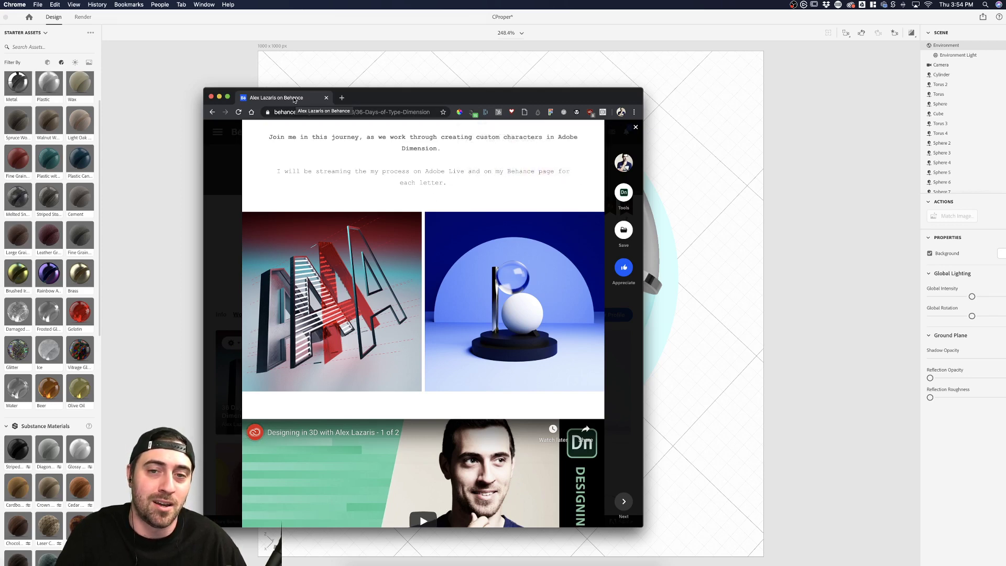
left_click_drag(347, 99, 342, 73)
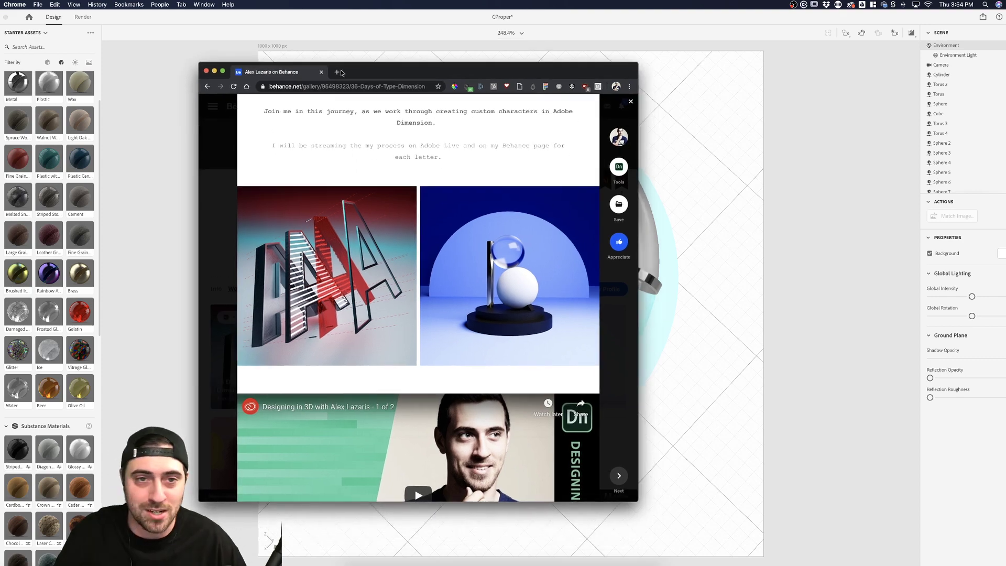
double_click(391, 73)
left_click(134, 122)
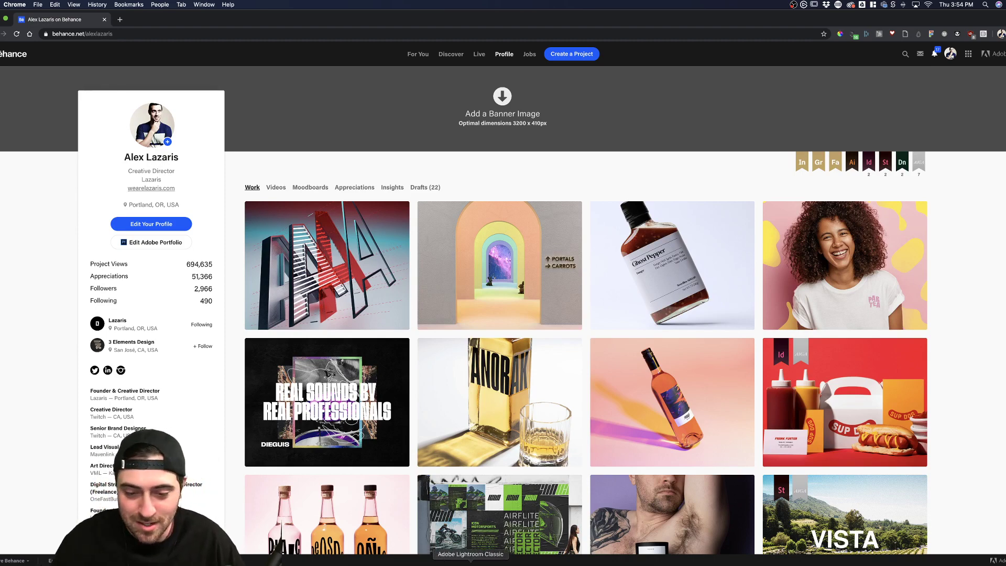
left_click(503, 561)
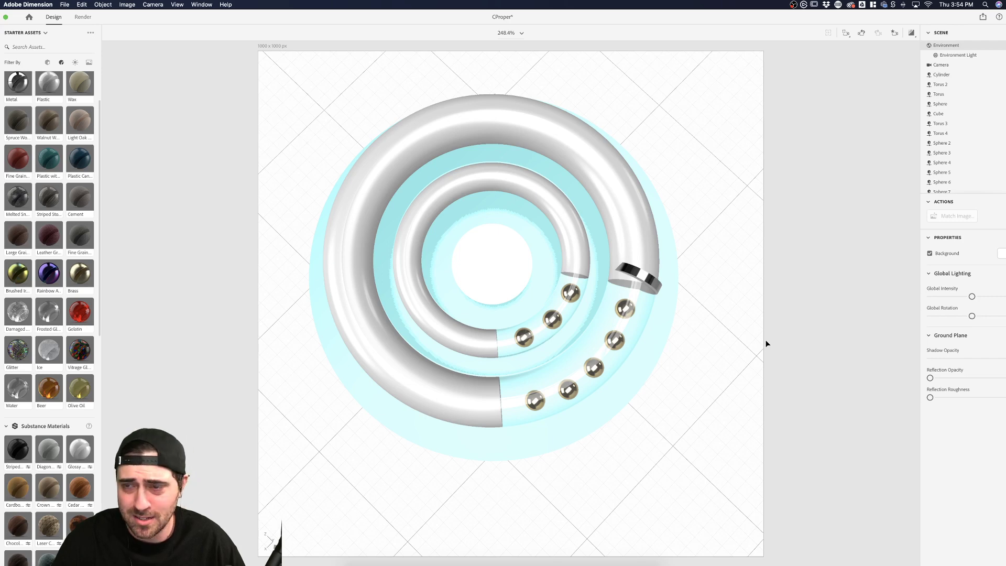
- Rotate the metal disc about the vertical axis to lie parallel to the outer ring's cut face, and deselect it
left_click(653, 264)
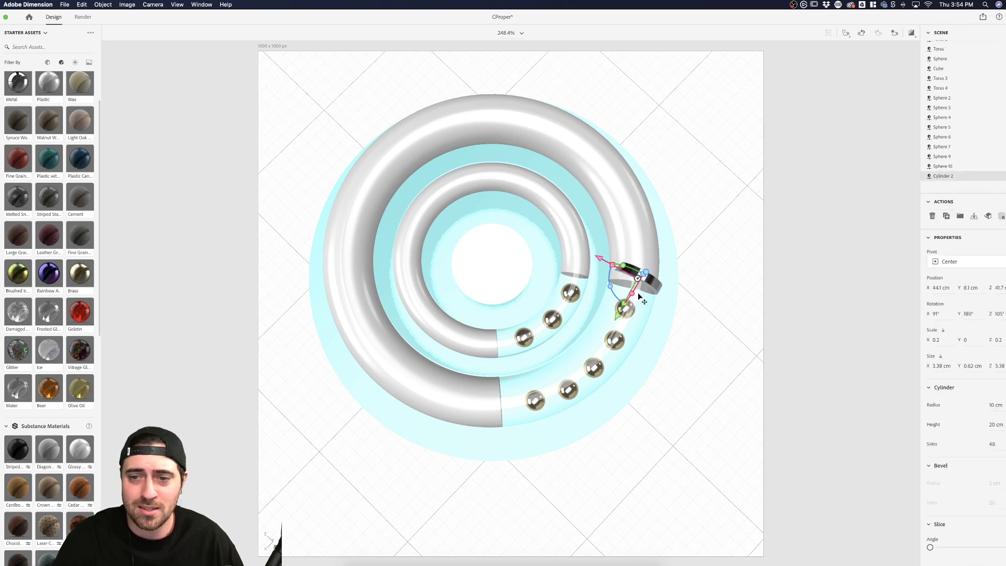
left_click_drag(612, 294, 627, 302)
left_click(164, 66)
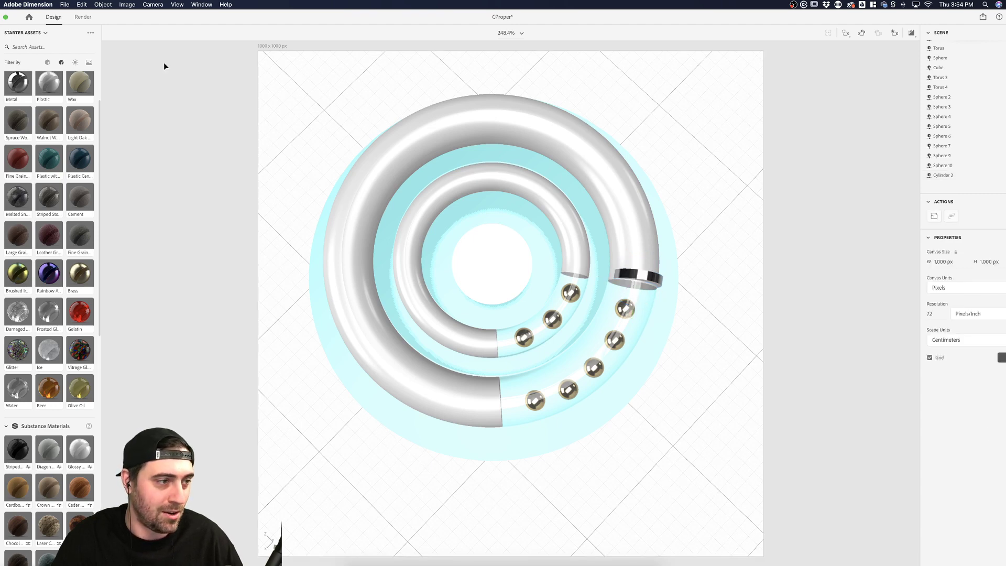